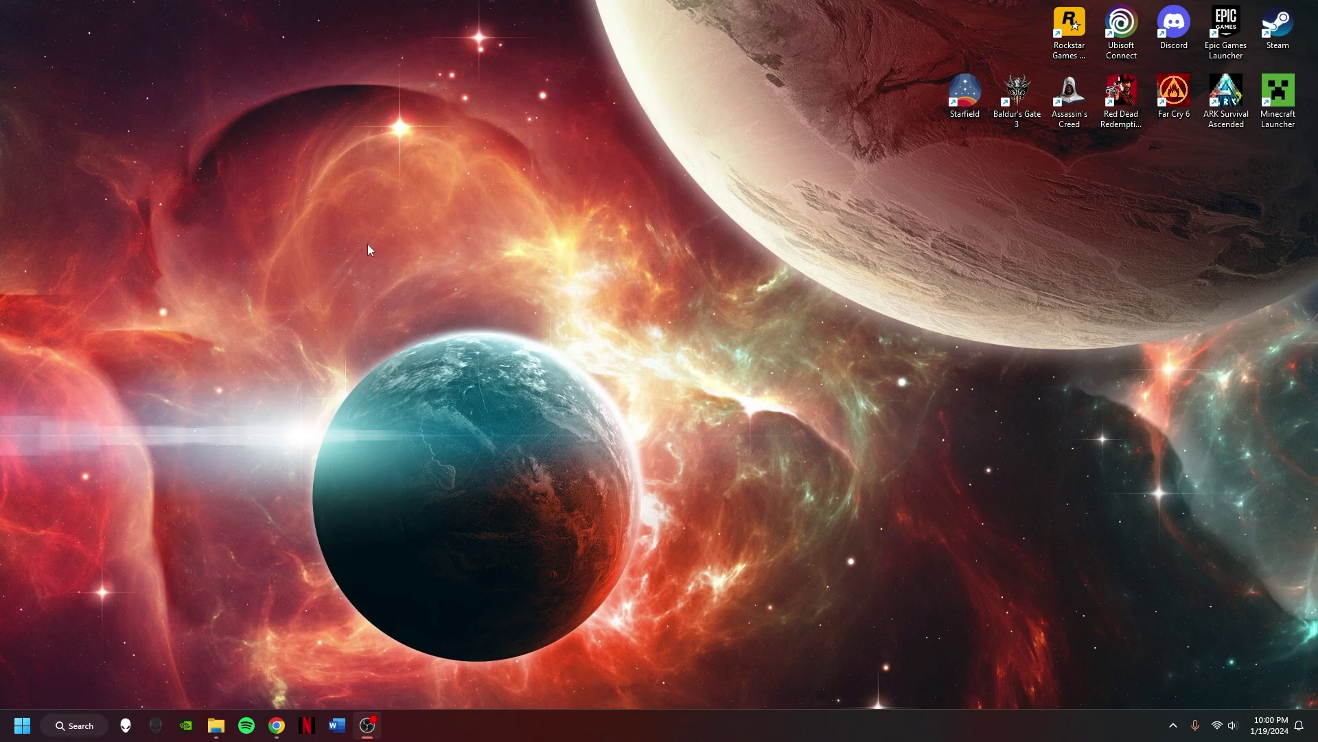
- Switch to the Inkarnate map library in Chrome and show the list of map folders
mouse_move(1033, 84)
left_mouse_down()
mouse_move(723, 330)
mouse_move(721, 355)
mouse_move(1048, 127)
mouse_move(1033, 92)
left_mouse_up()
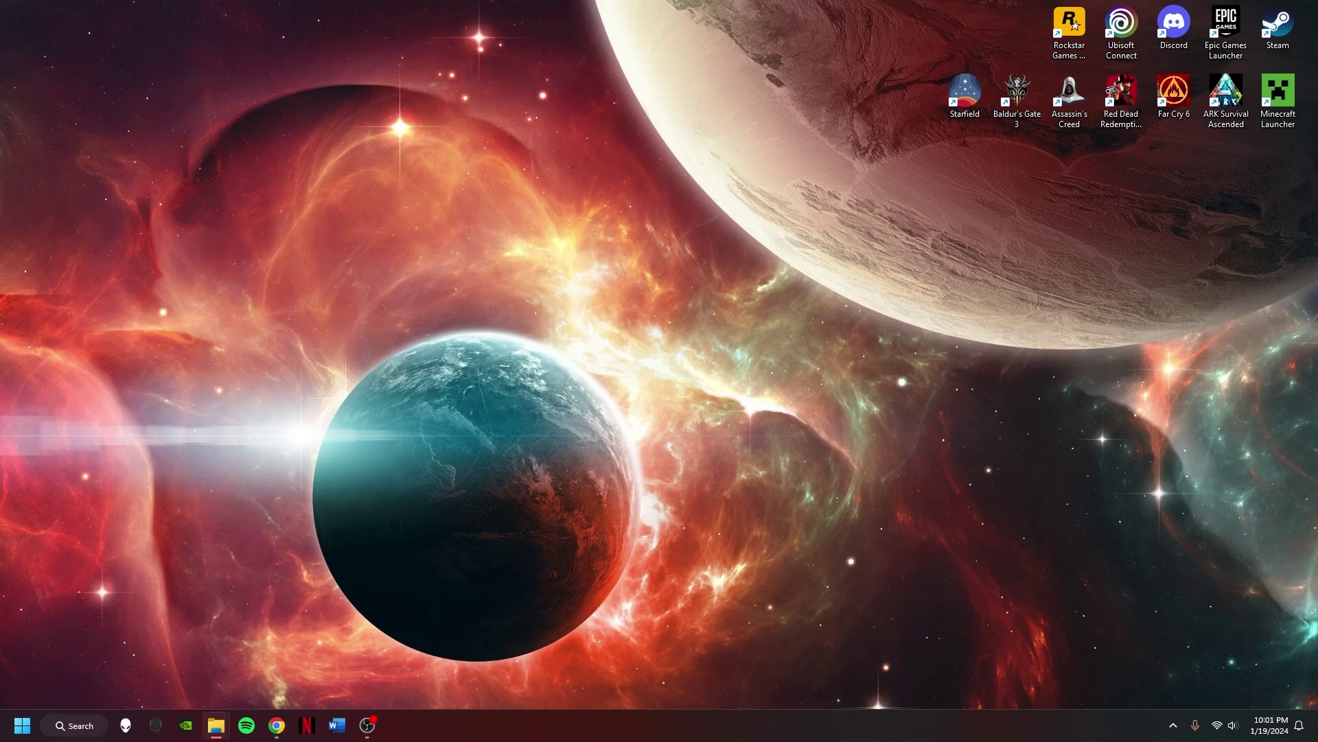
left_click(276, 726)
left_click(276, 725)
left_click(277, 725)
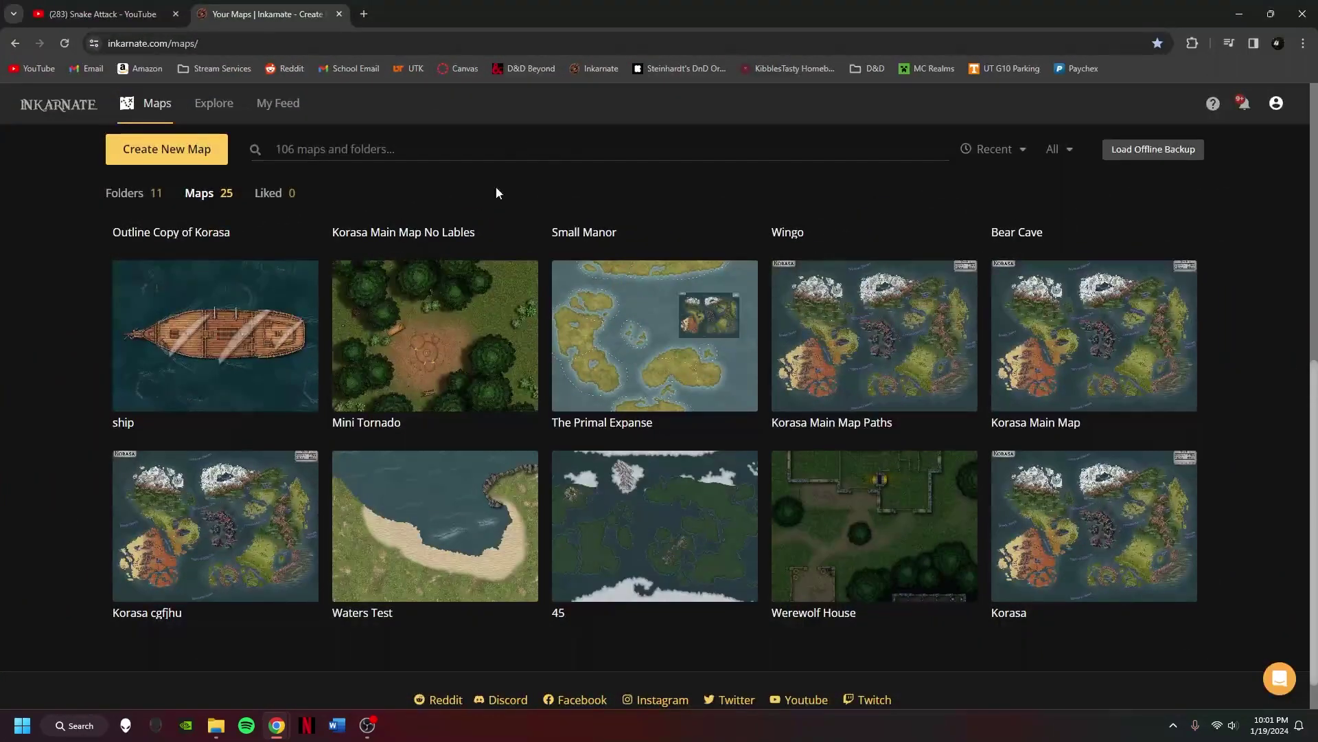
scroll(431, 331, "down", 1)
scroll(431, 331, "up", 5)
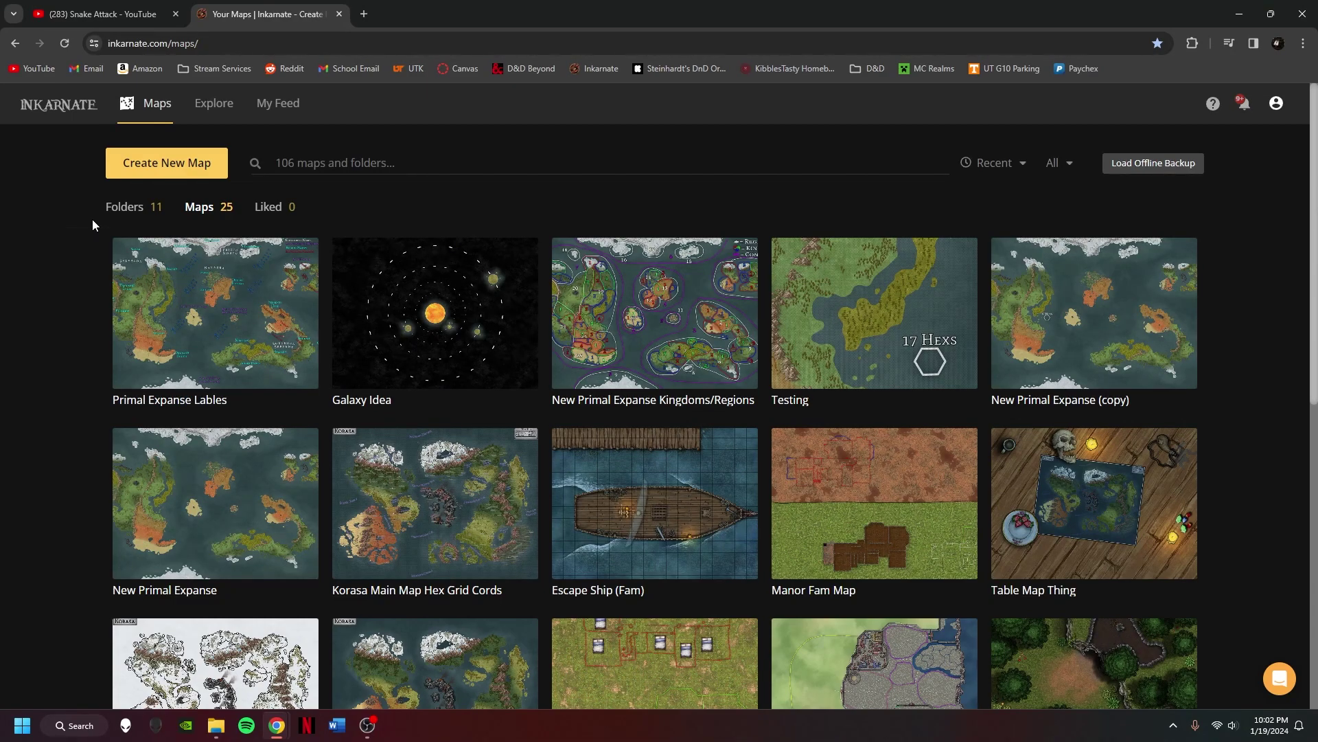
left_click(114, 210)
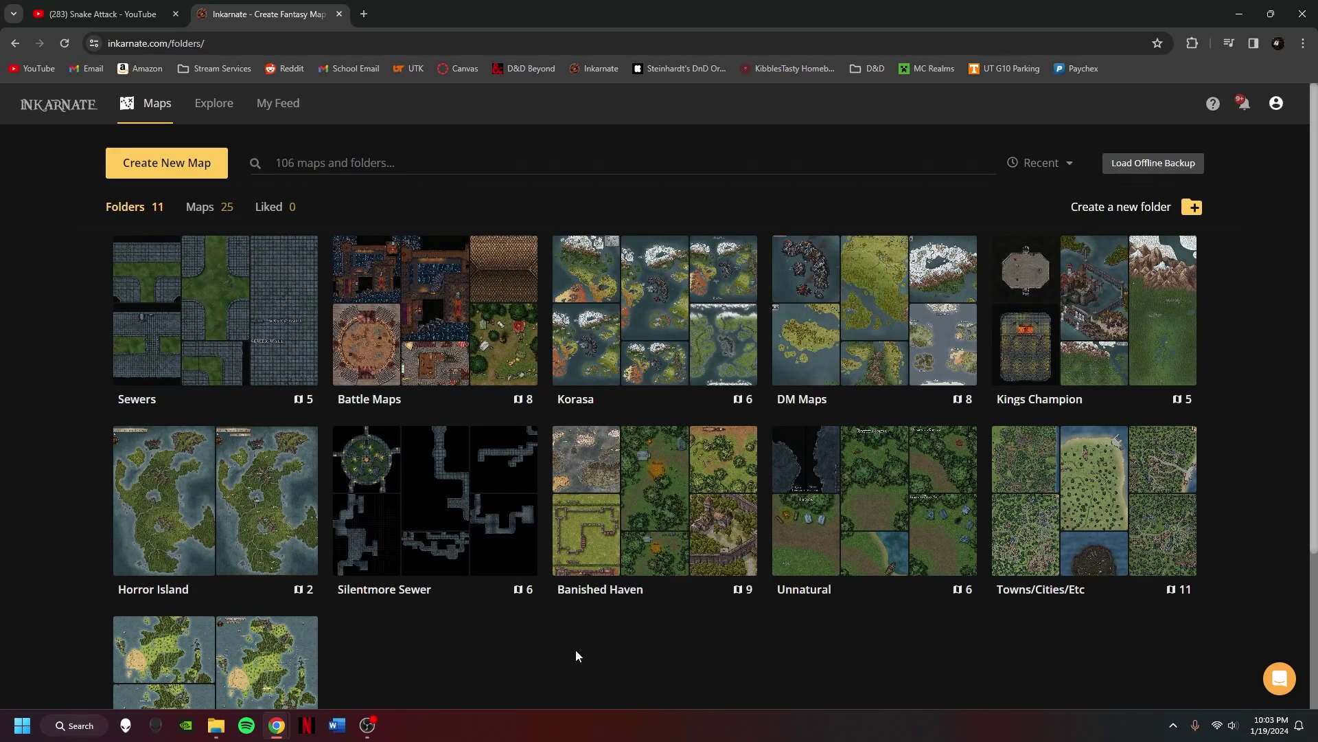
- Look through the map folders, open the Continent folder and open the Twin Crescents map for editing
scroll(575, 649, "down", 2)
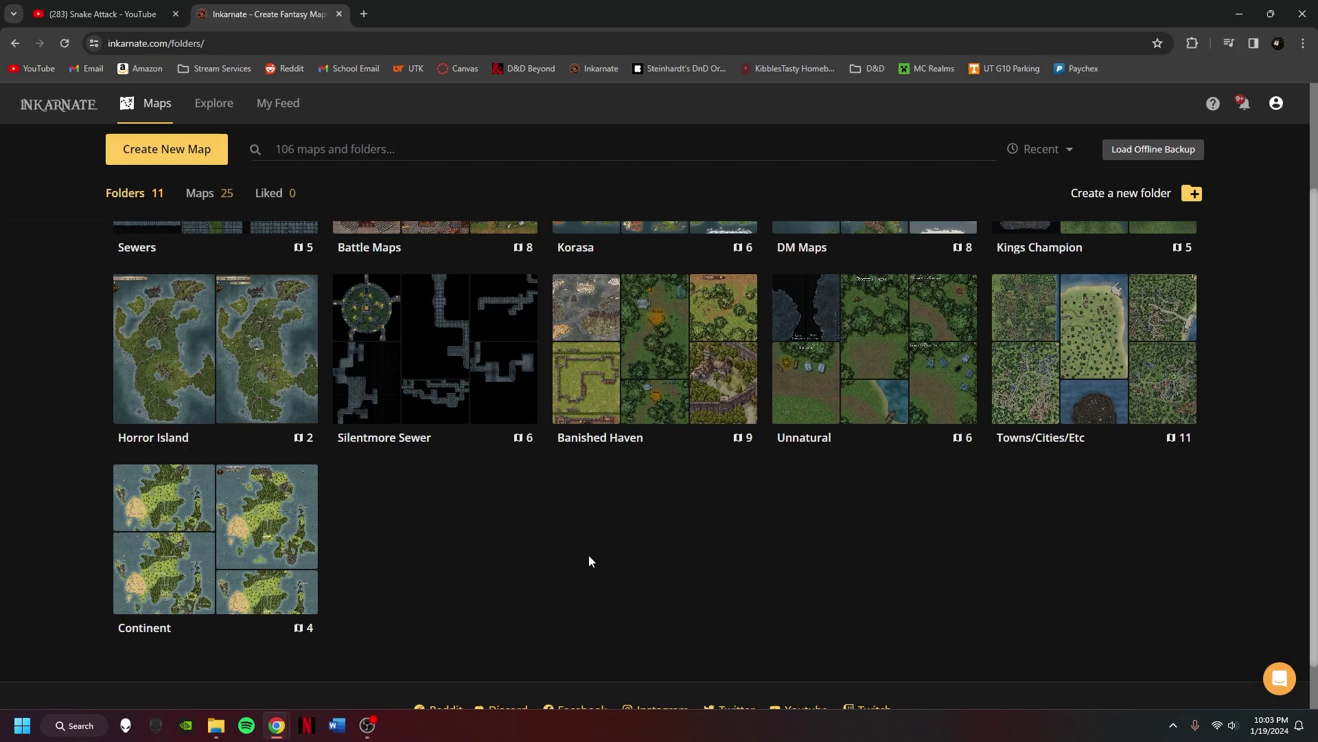
scroll(588, 555, "up", 3)
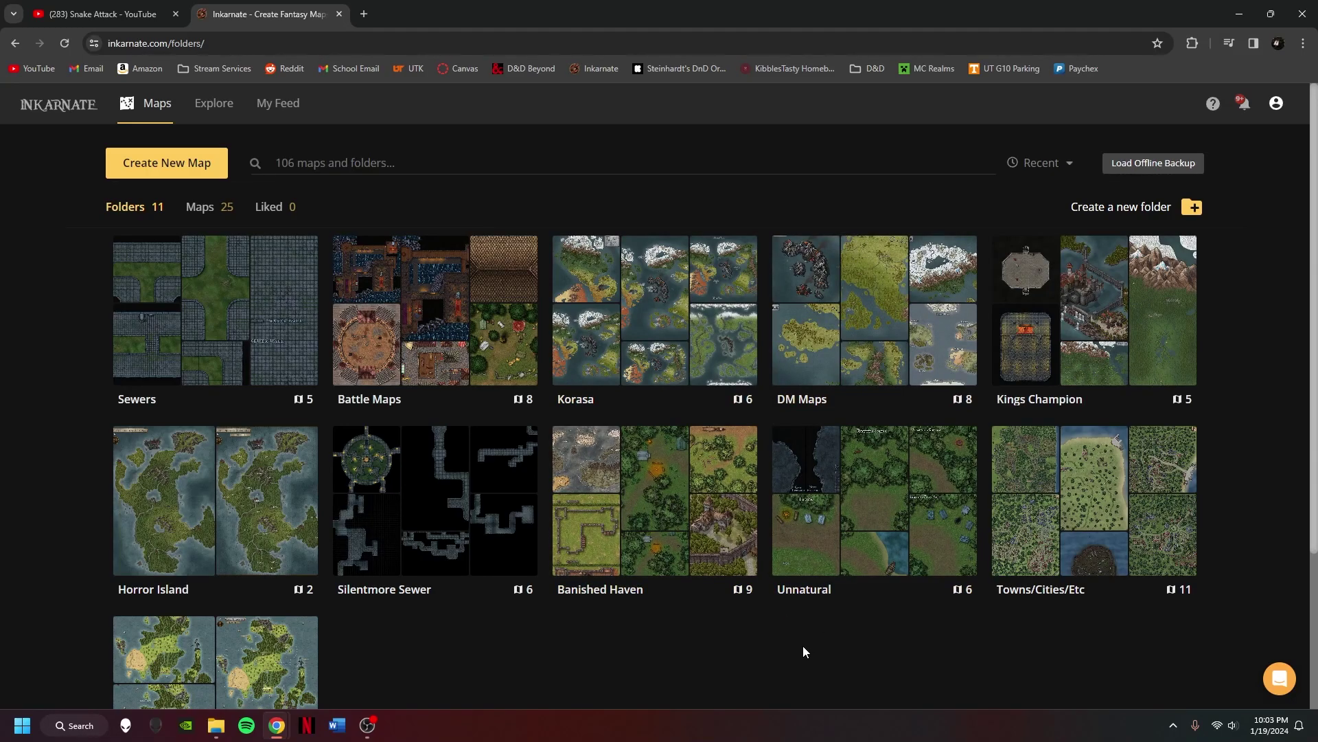
scroll(805, 651, "down", 3)
scroll(137, 309, "down", 3)
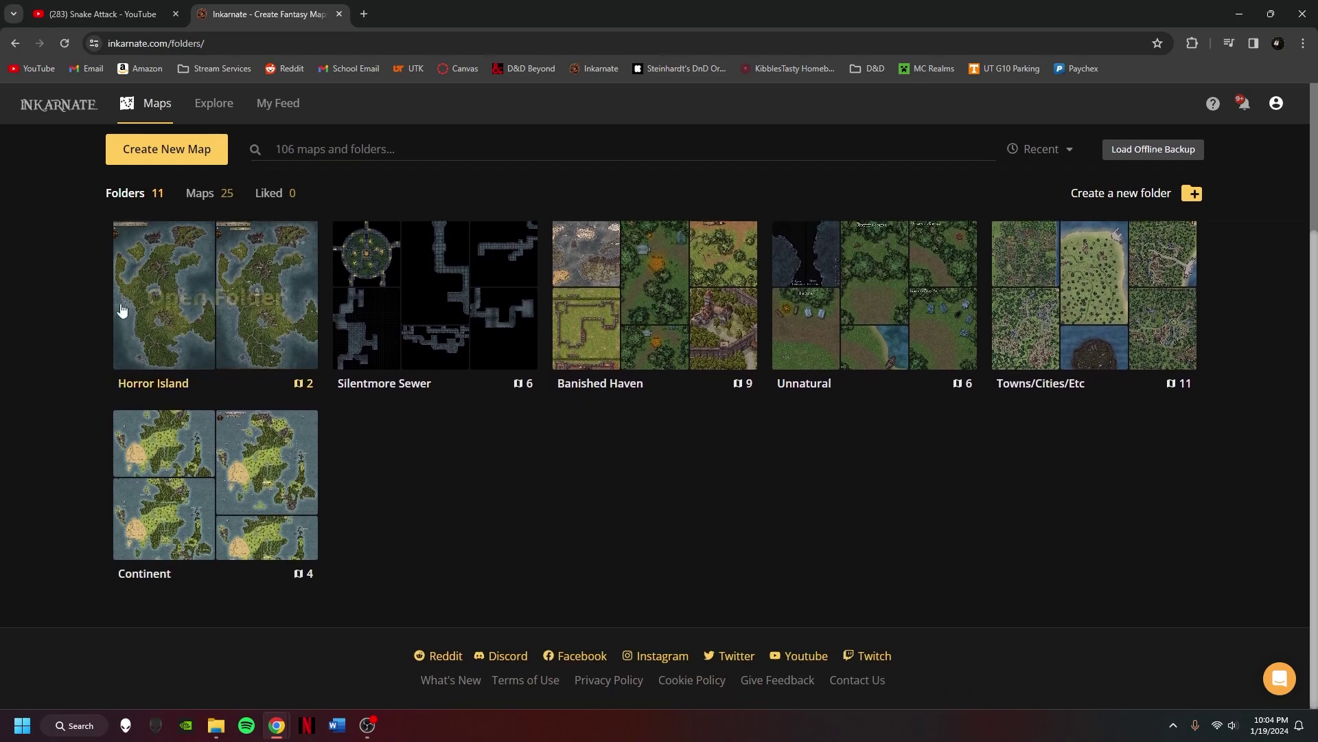
left_click(181, 493)
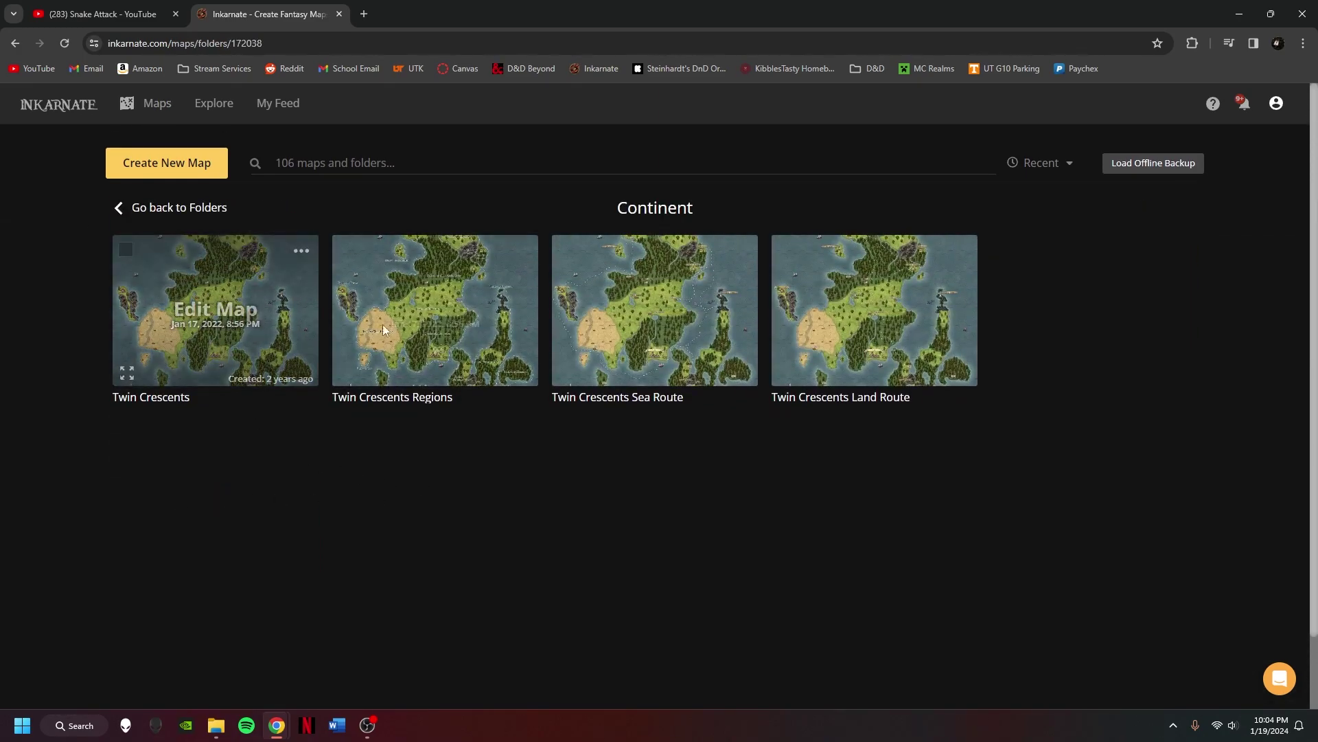
left_click(228, 321)
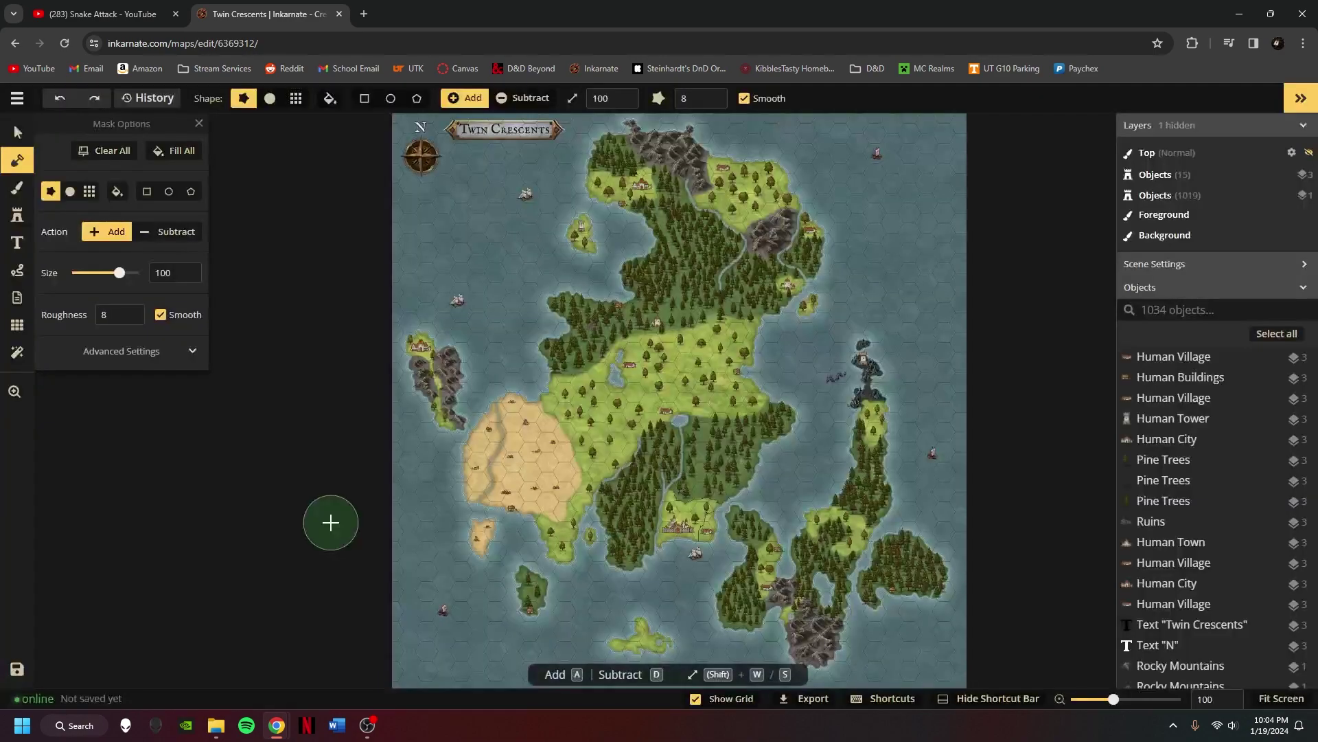
- Browse the Fantasy World stamps in the stamp catalog and return to the selection tool
left_click(17, 132)
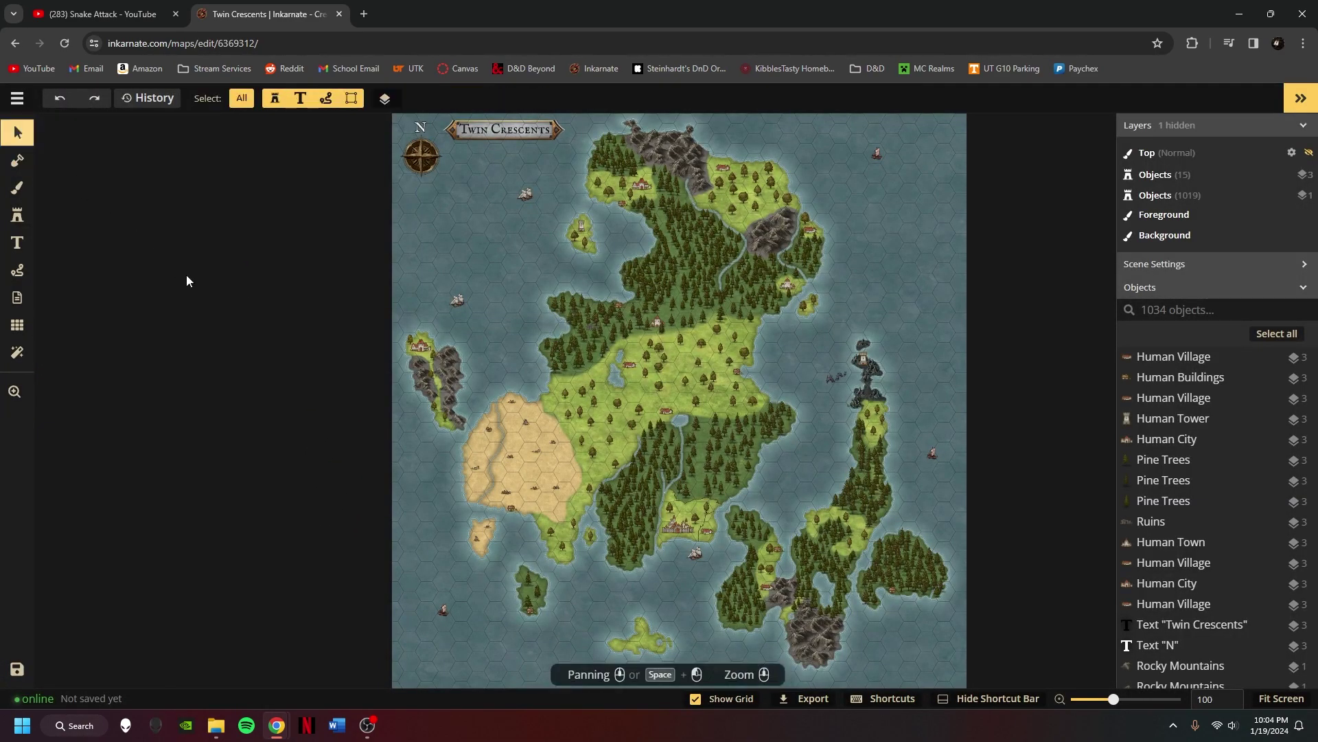
scroll(282, 384, "down", 1)
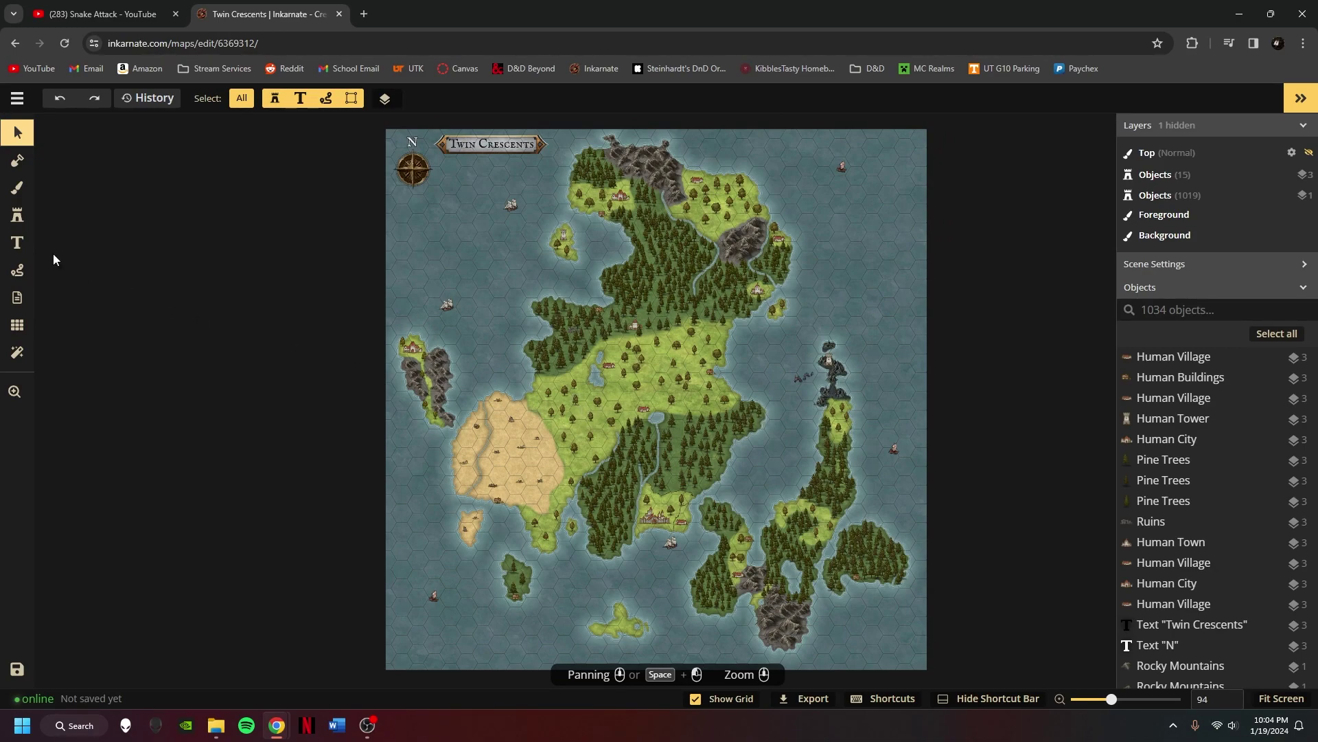
left_click(17, 215)
left_click(114, 182)
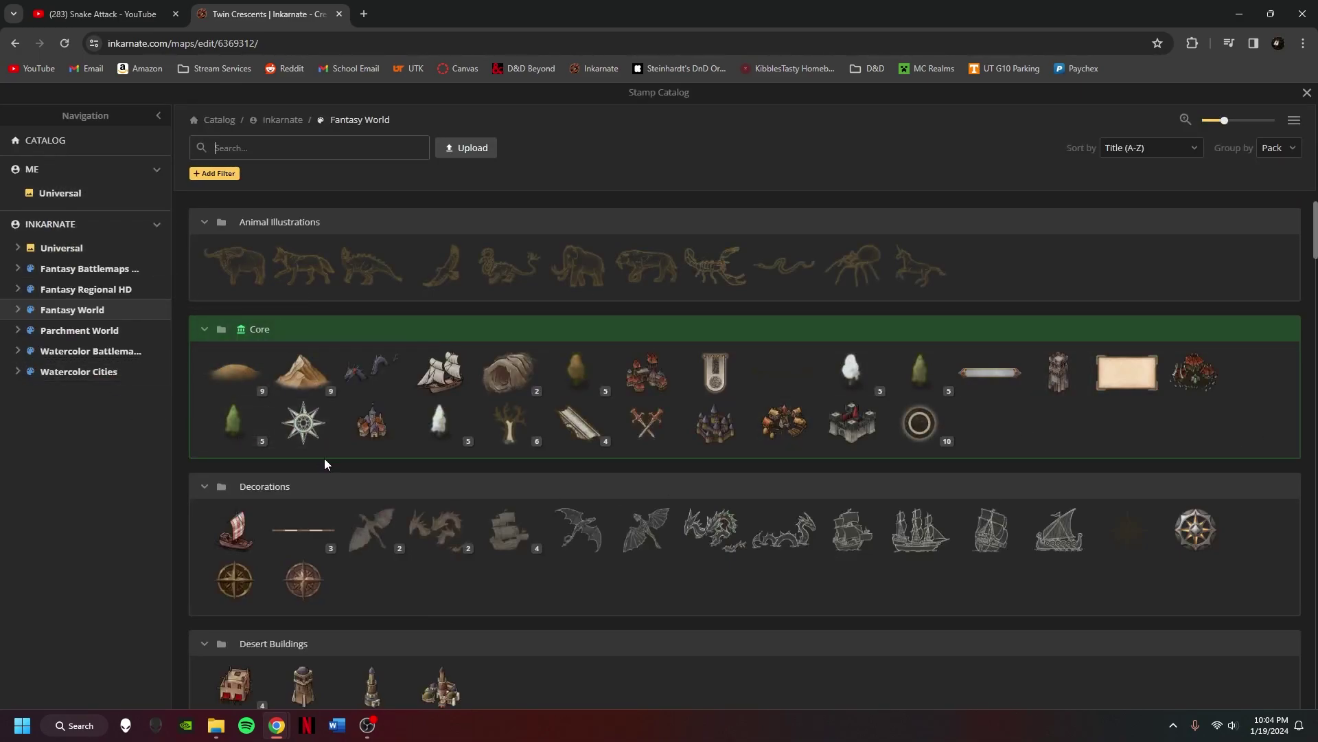
scroll(326, 464, "down", 20)
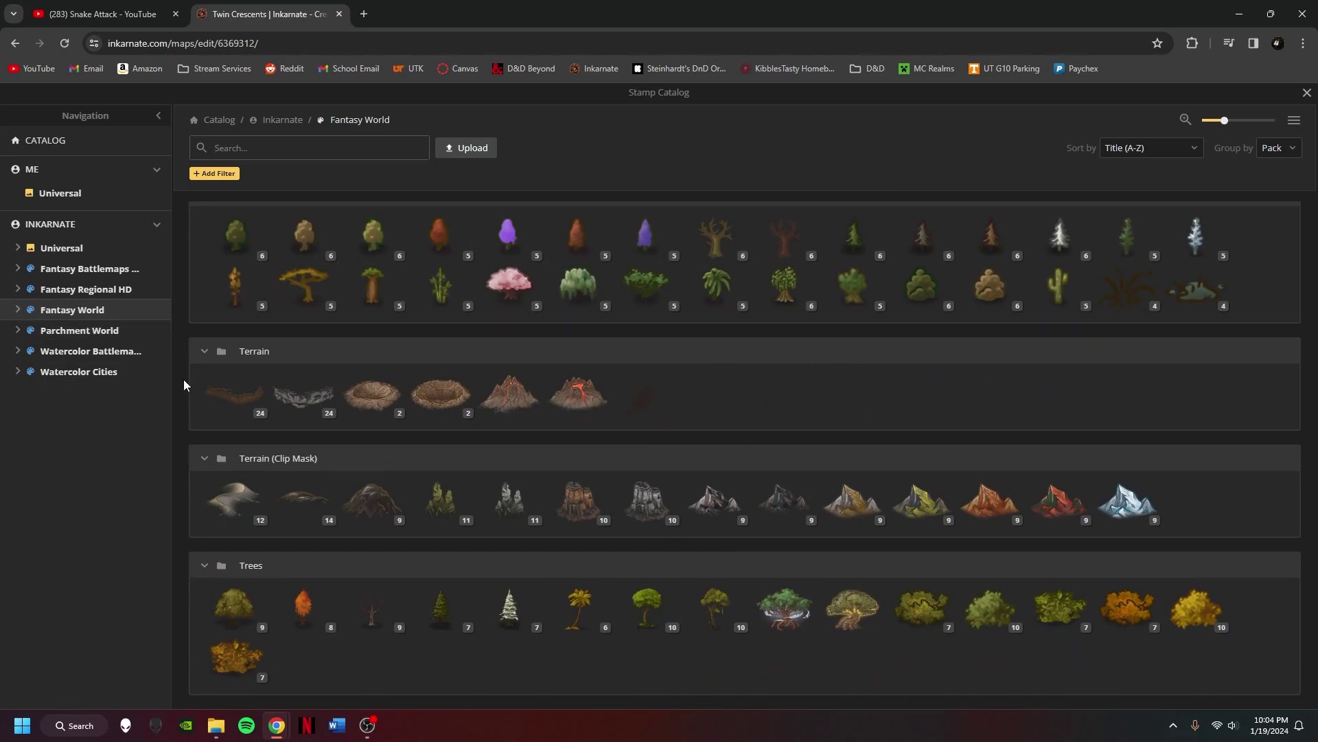
key("Escape")
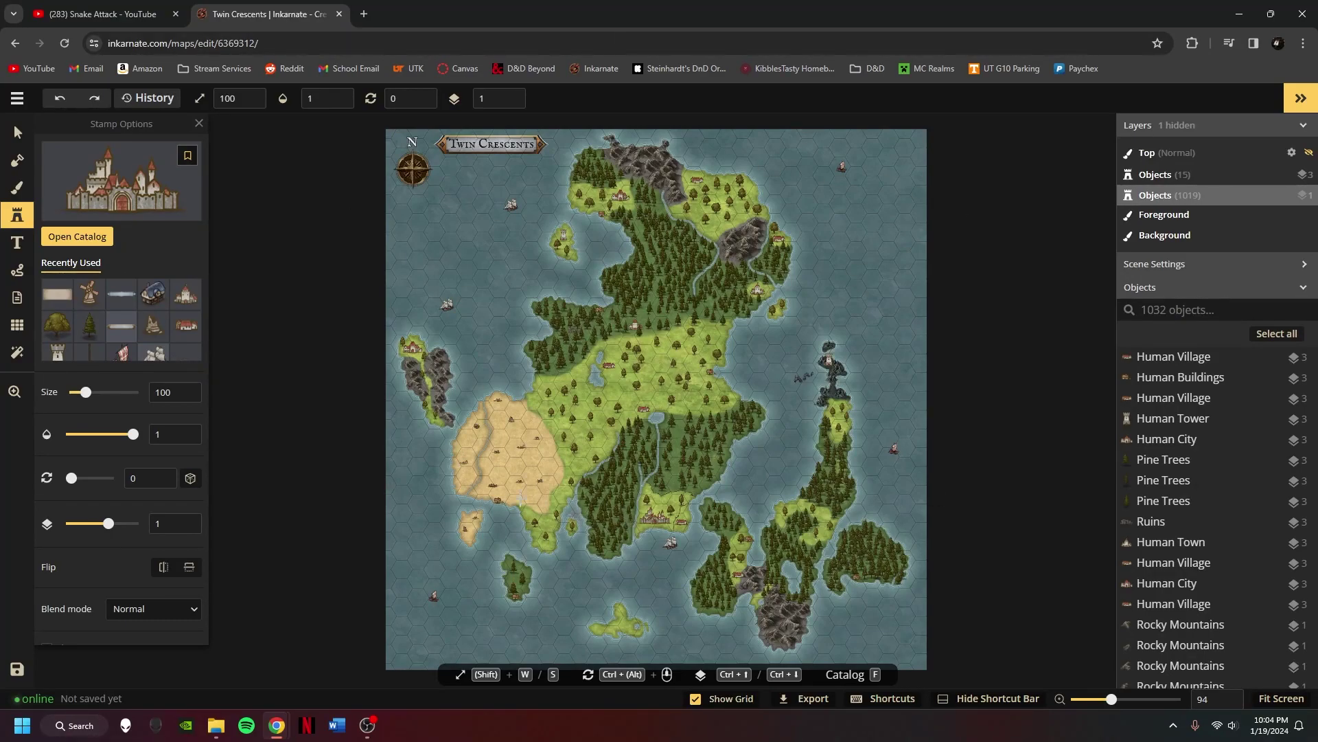
left_click(15, 135)
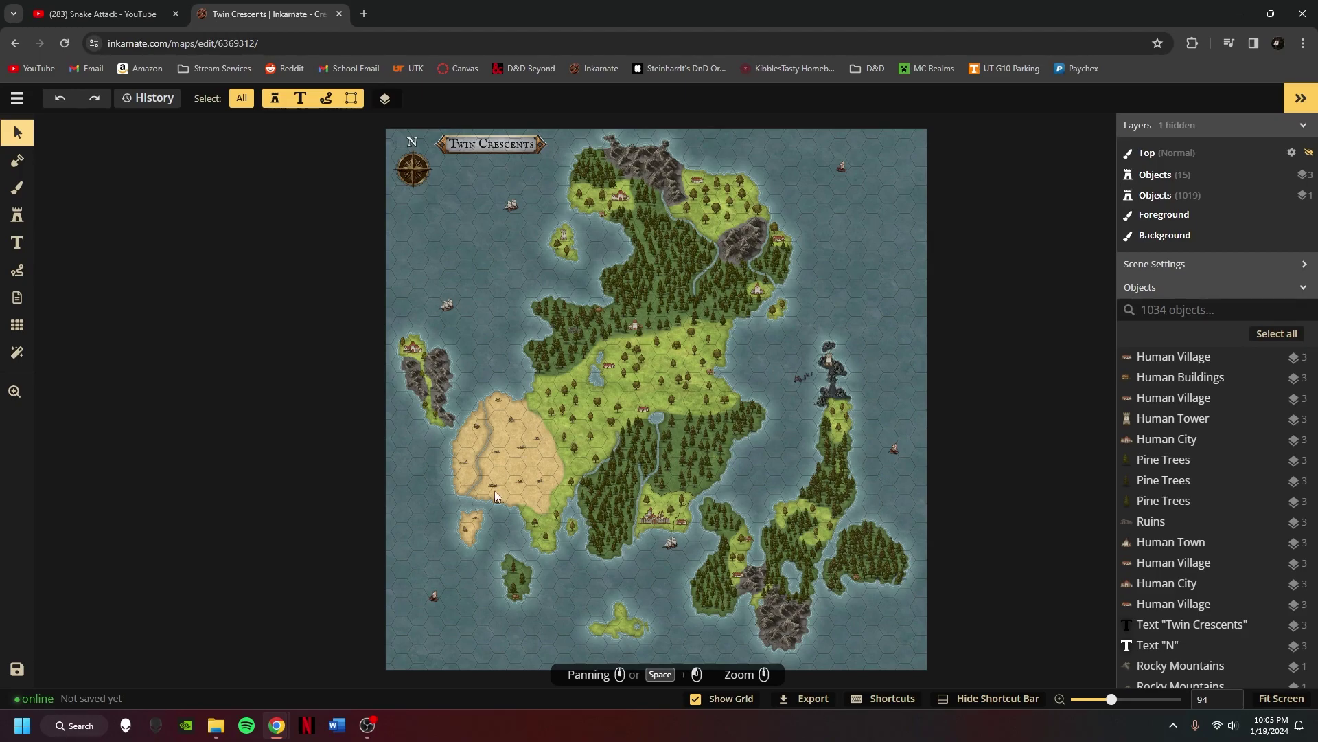
- Examine the Twin Crescents map up close, from the desert and central plains to the northern mountains and southeastern islands
scroll(481, 480, "up", 5)
scroll(470, 405, "up", 5)
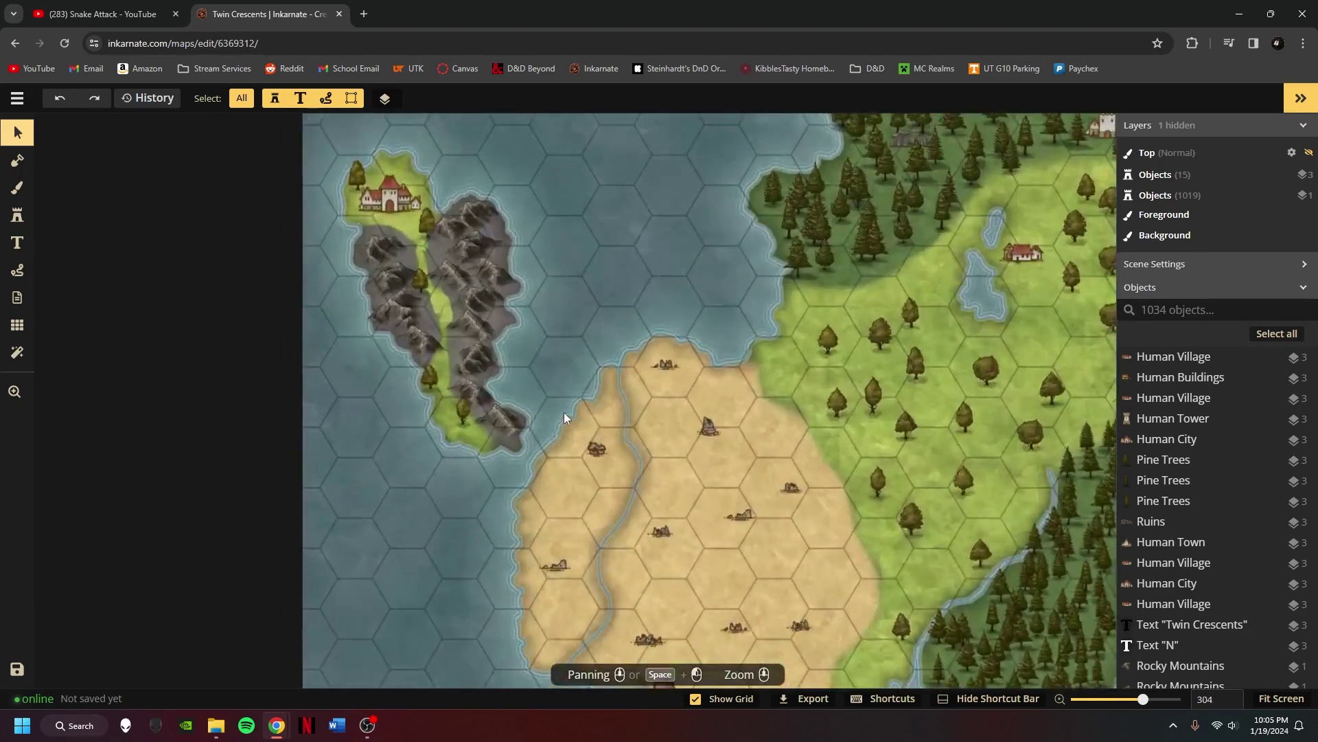
scroll(581, 322, "up", 1)
scroll(618, 412, "right", 7)
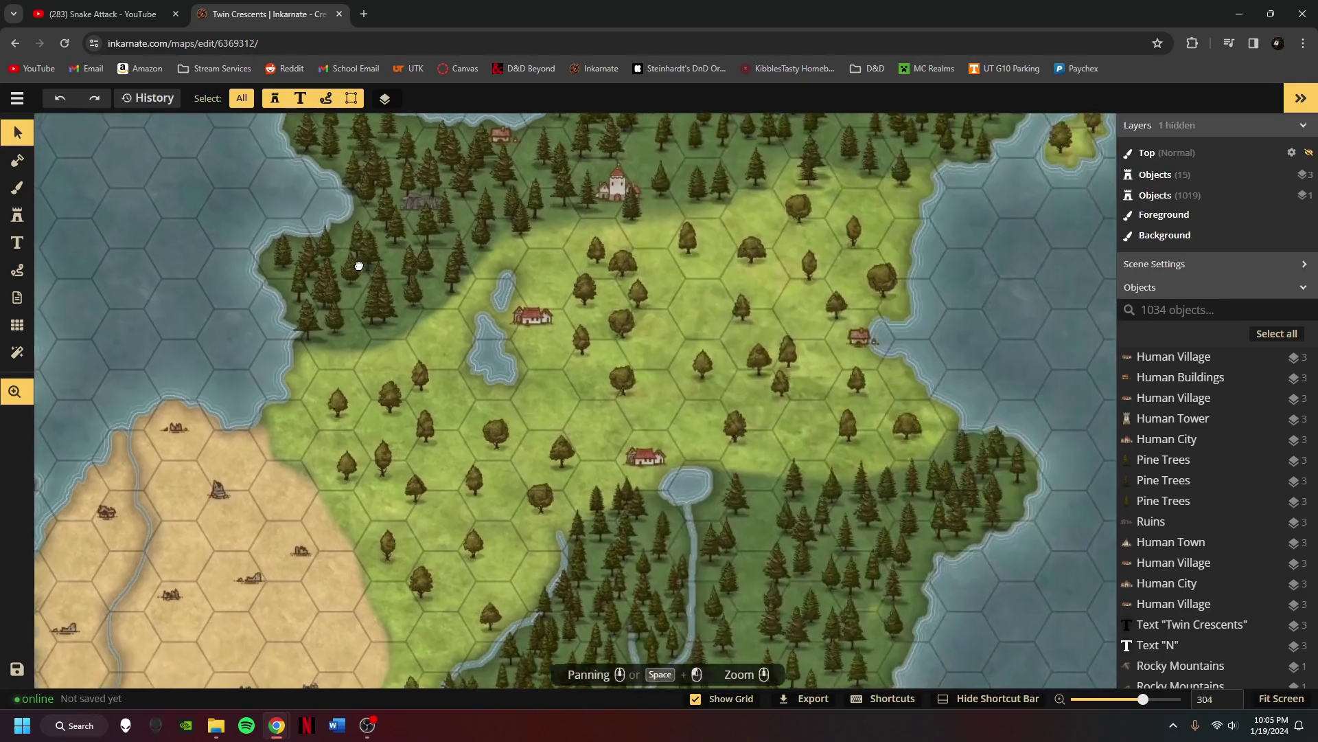
scroll(419, 254, "up", 2)
scroll(419, 254, "right", 1)
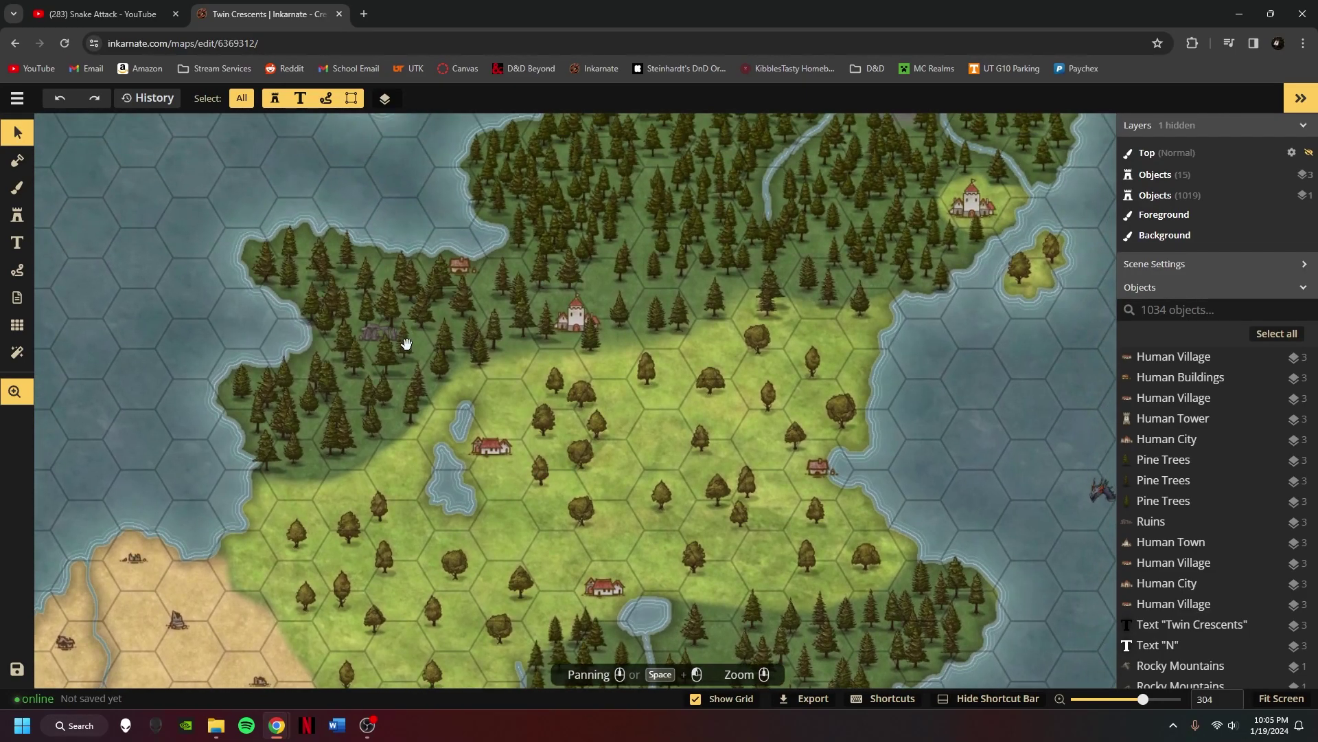
scroll(540, 289, "up", 5)
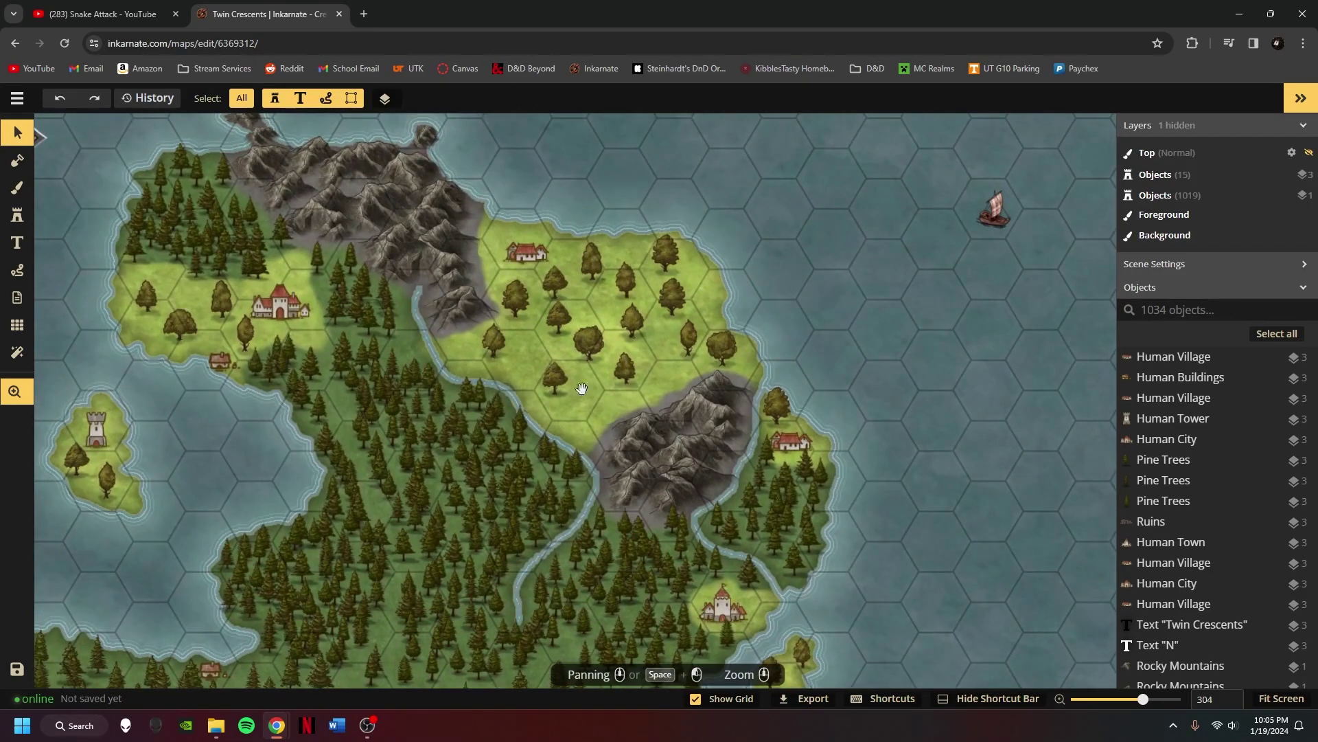
scroll(453, 479, "right", 4)
scroll(471, 368, "down", 5)
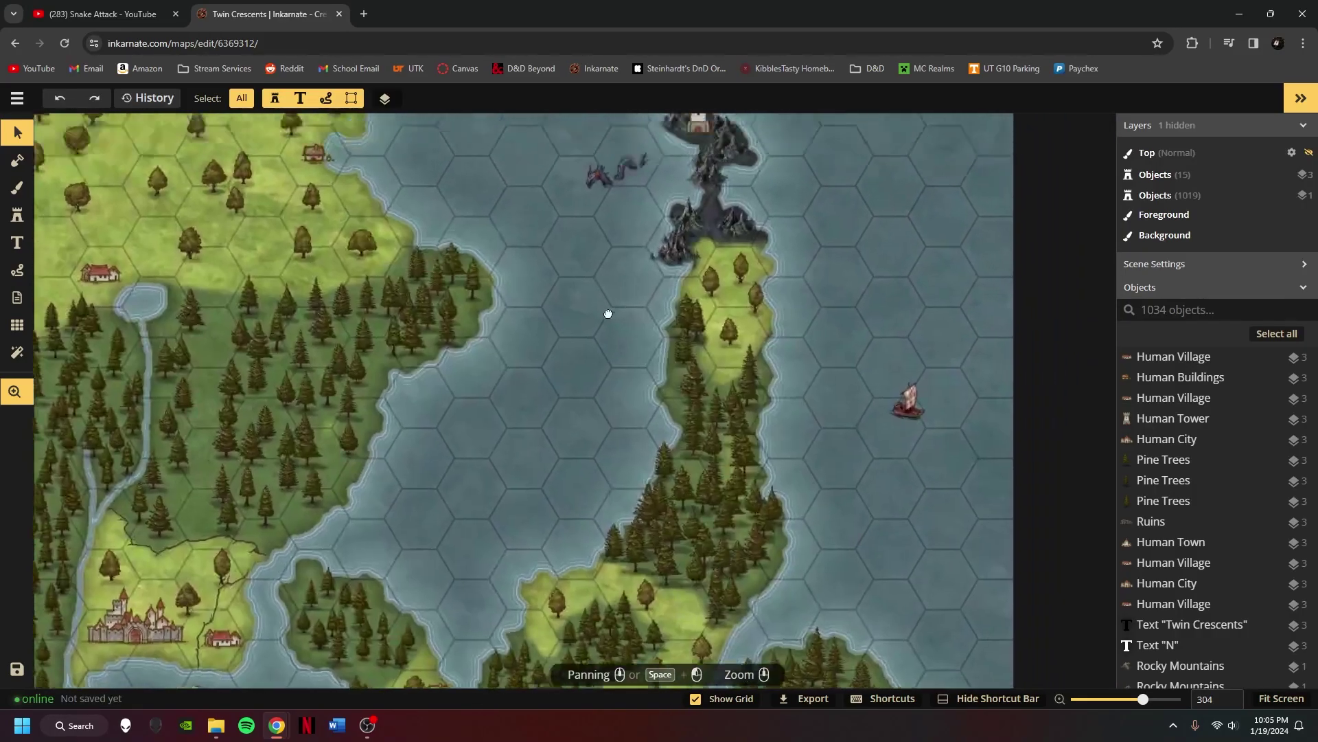
scroll(602, 446, "down", 4)
scroll(602, 447, "right", 2)
scroll(323, 309, "down", 6)
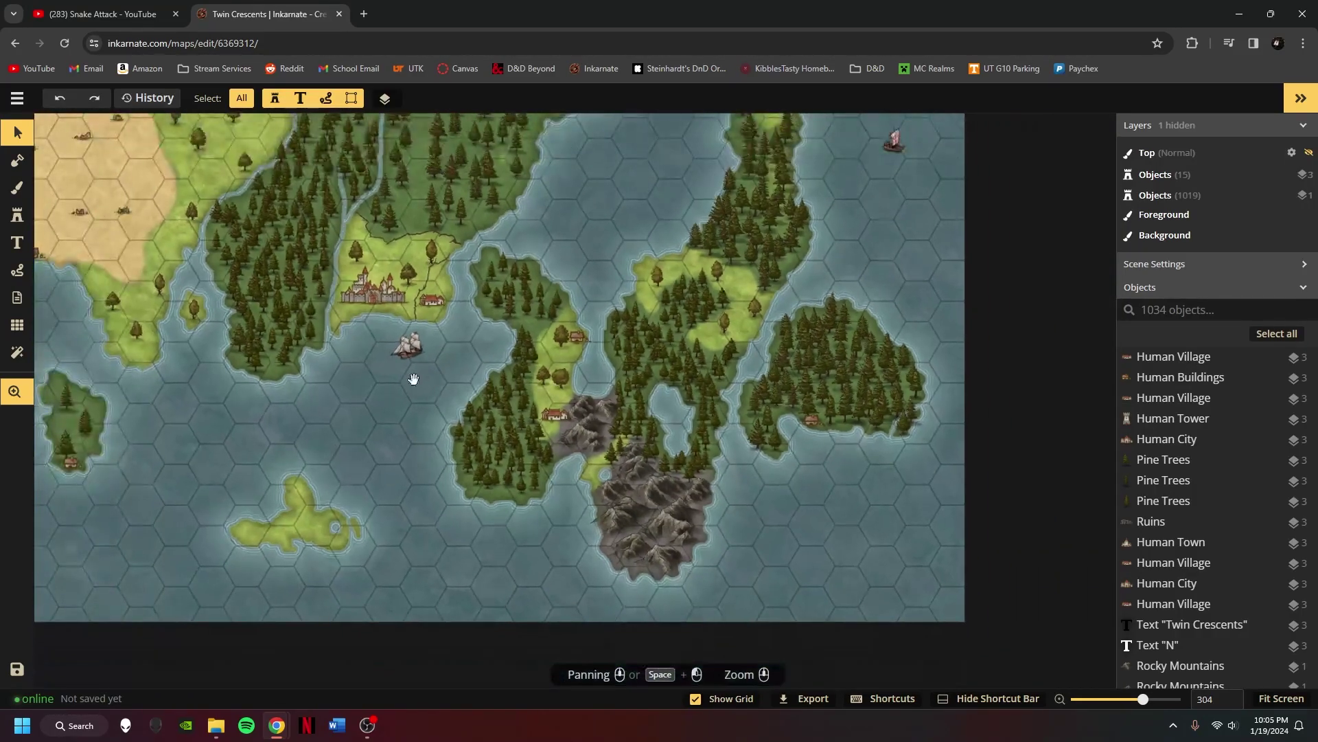
scroll(381, 375, "down", 5)
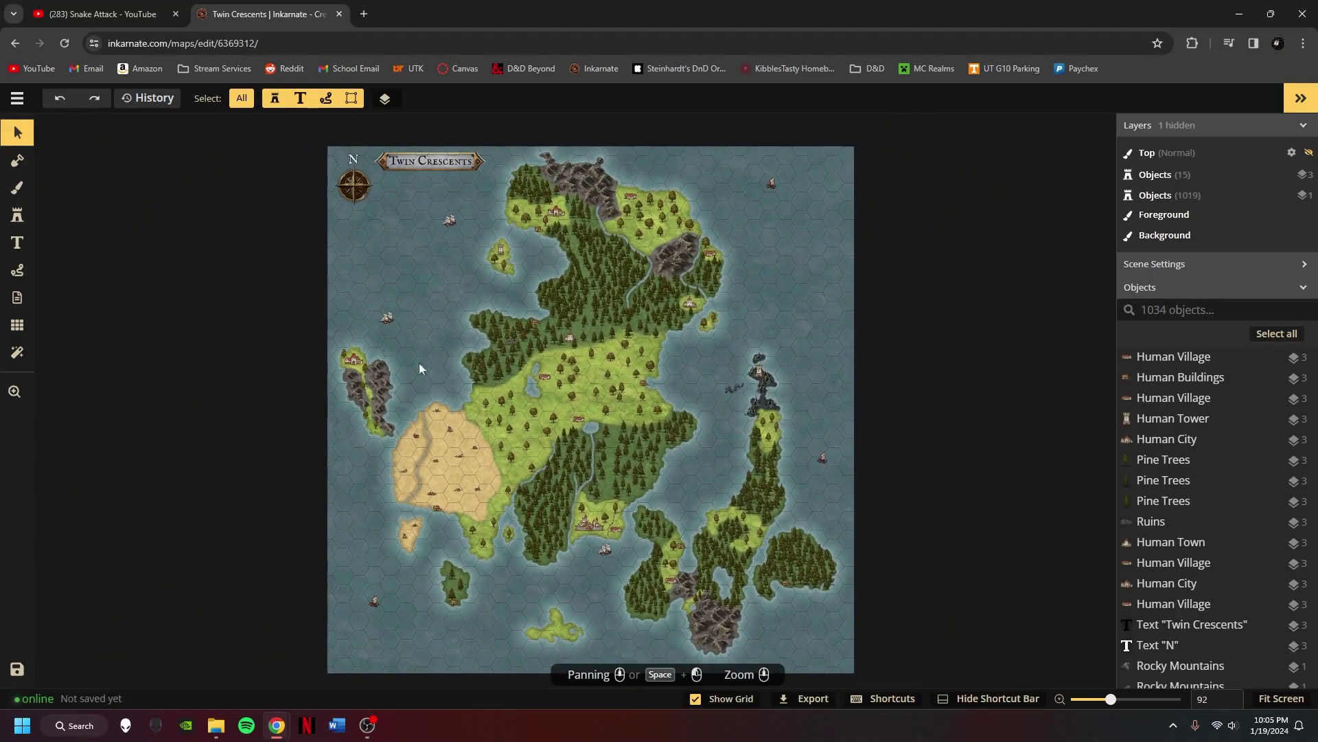
- Return to the Continent folder and open the Twin Crescents Sea Route map with the selection tool active
left_click(16, 44)
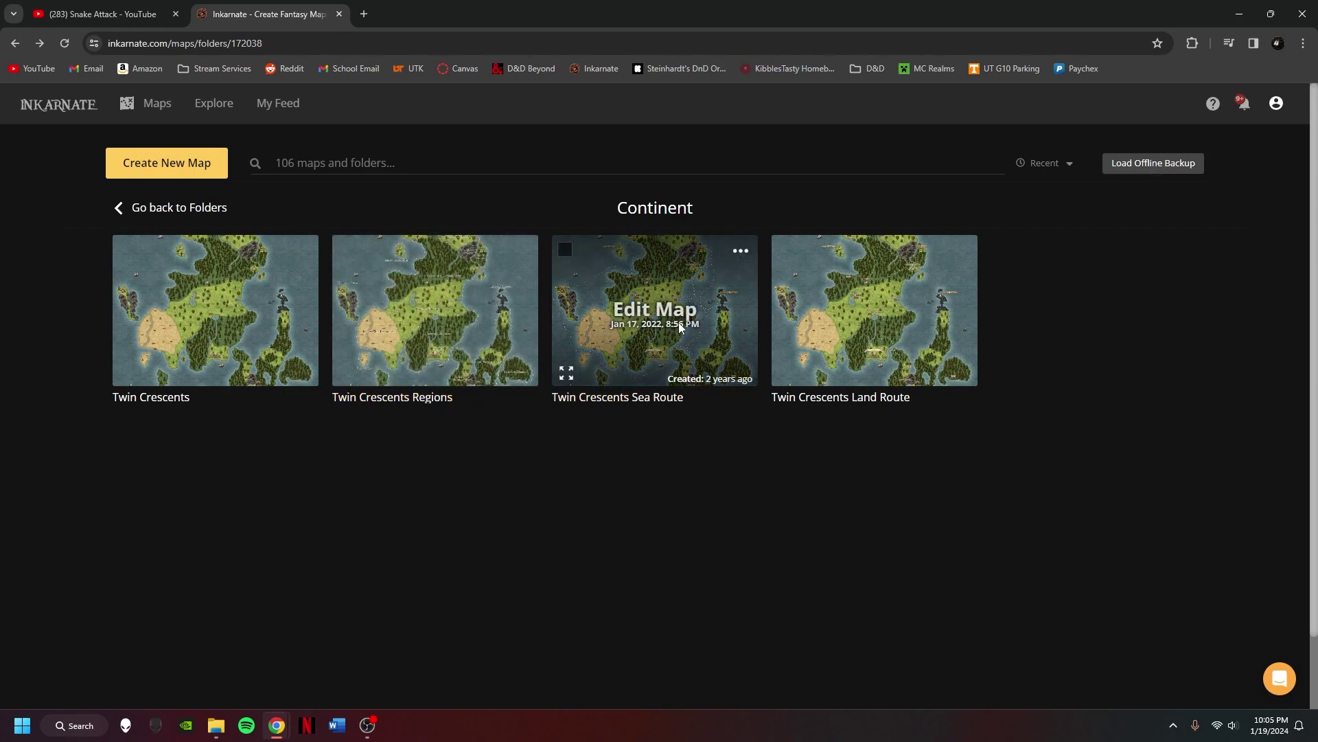
left_click(620, 310)
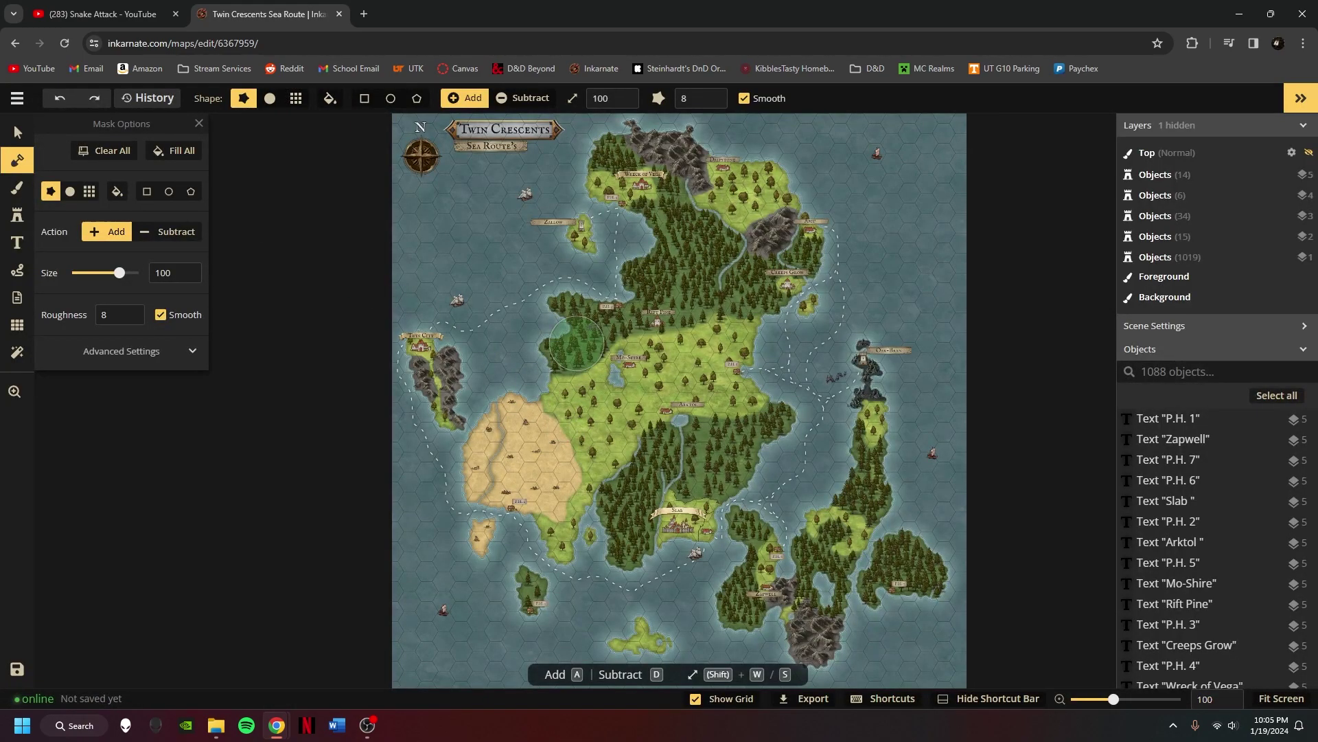
key("v")
- Examine the town labels and dashed sea routes across the Twin Crescents Sea Route map
scroll(743, 388, "up", 5)
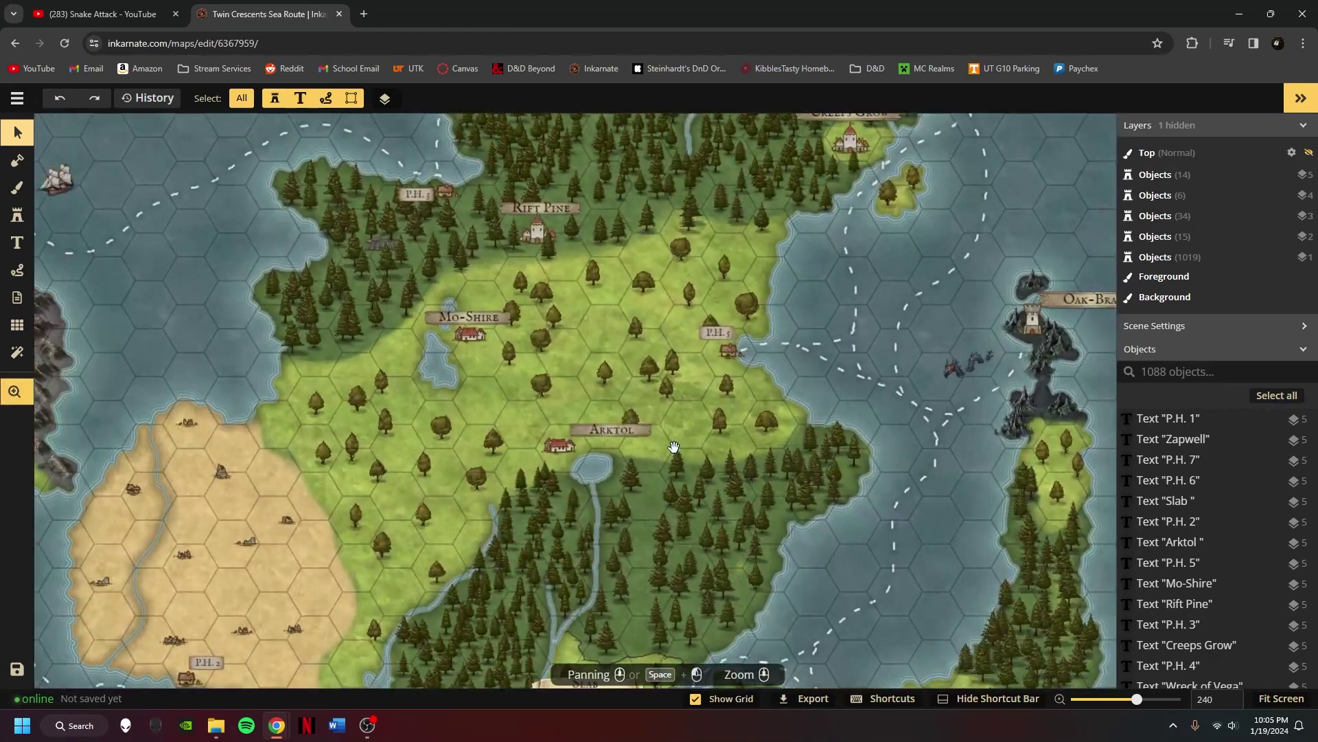
left_click_drag(568, 355, 522, 440)
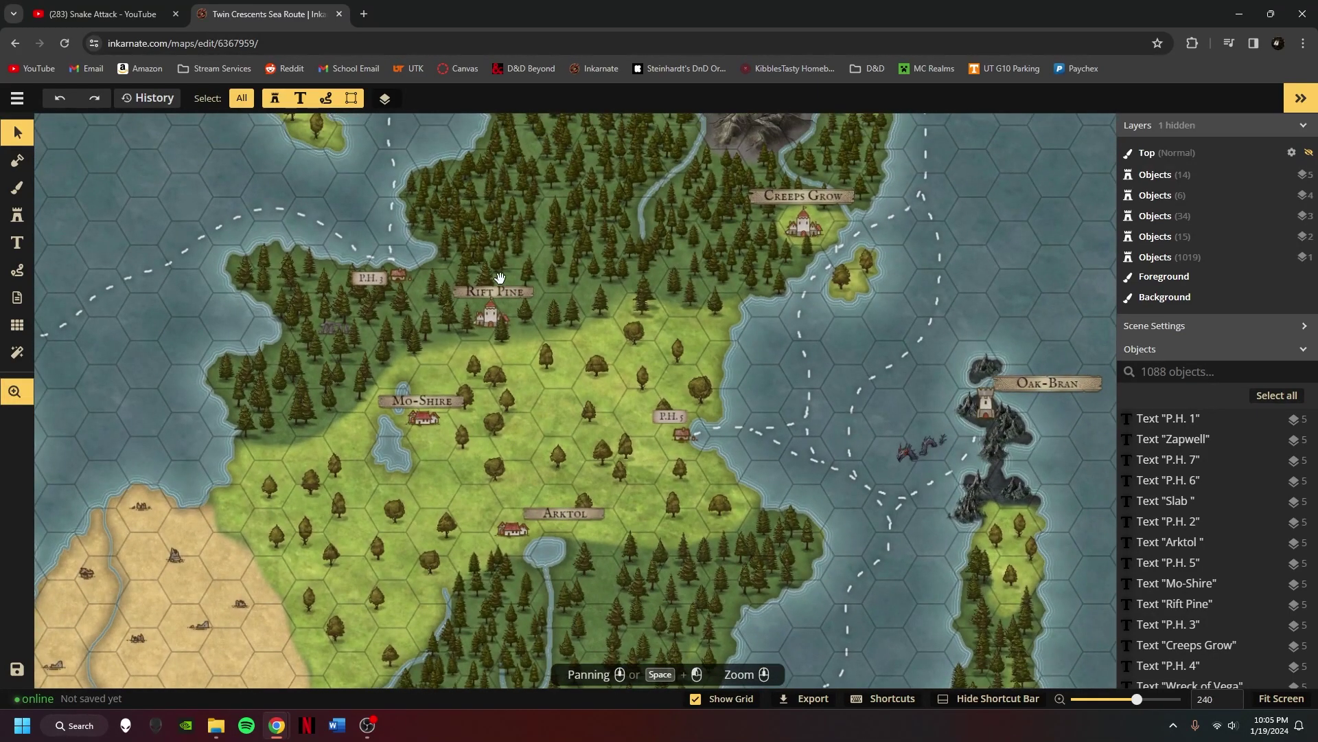
left_click_drag(704, 358, 569, 399)
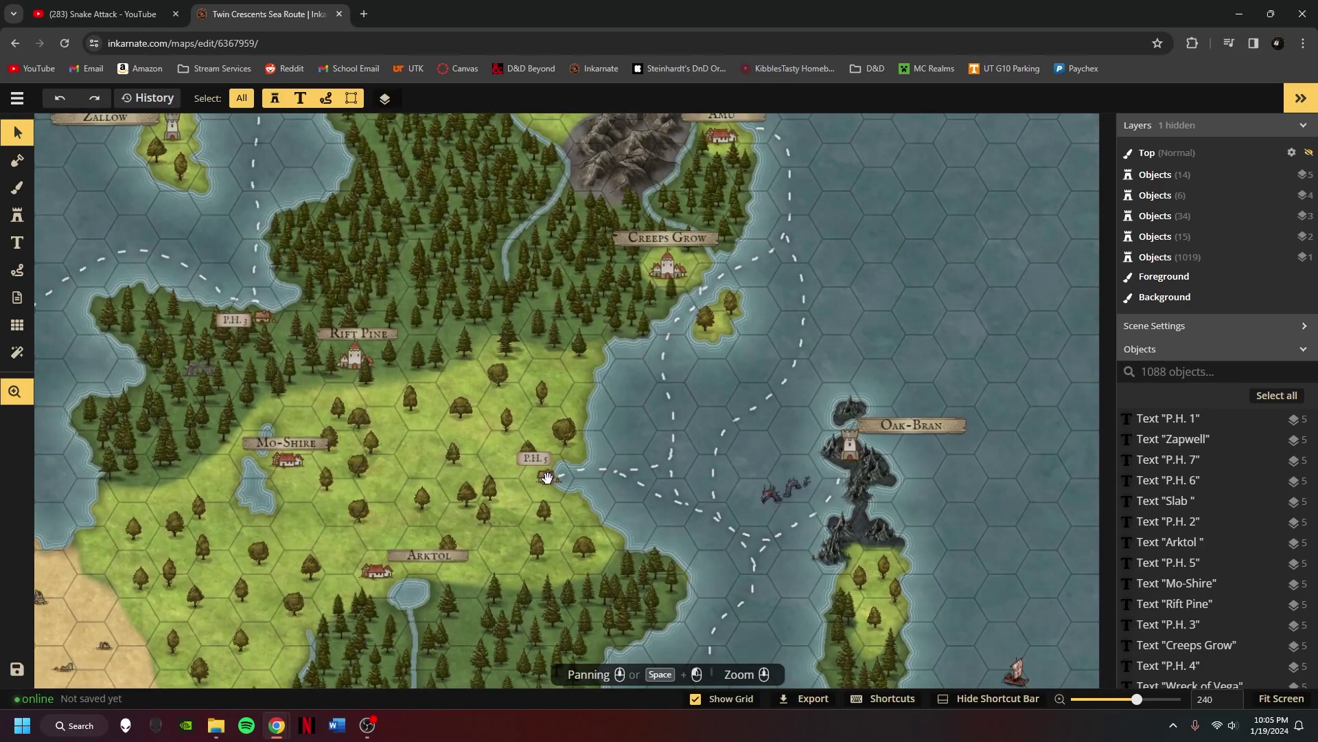
left_click_drag(416, 370, 464, 418)
left_click_drag(441, 348, 506, 556)
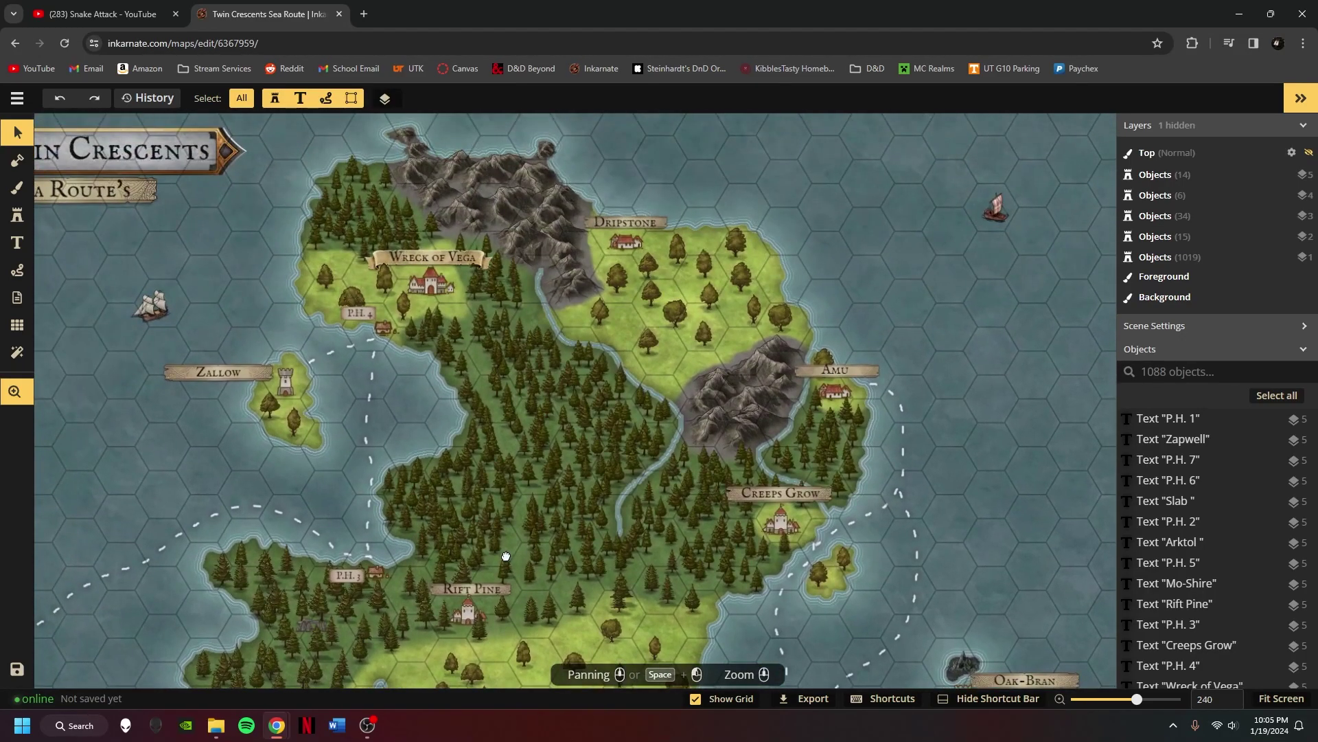
left_click_drag(437, 312, 401, 356)
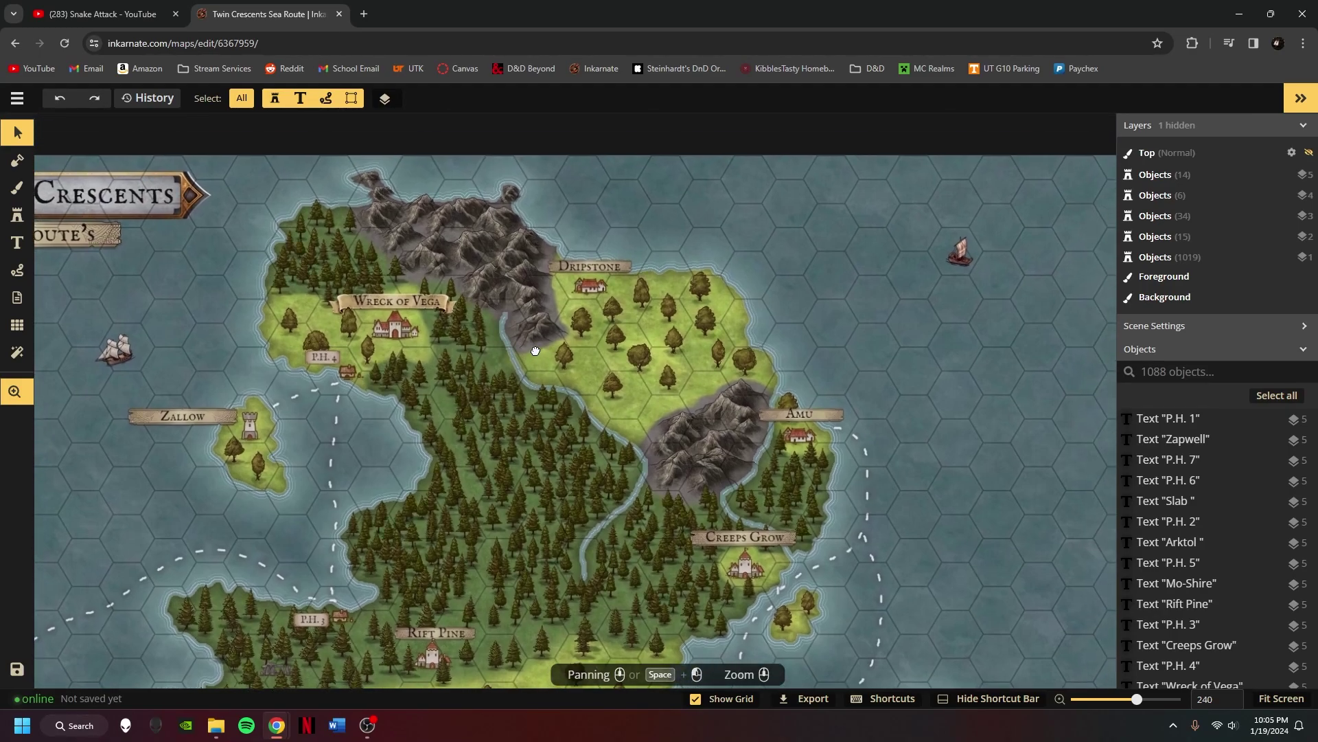
mouse_move(603, 460)
left_mouse_down()
mouse_move(385, 410)
mouse_move(383, 259)
left_mouse_up()
mouse_move(480, 412)
left_mouse_down()
mouse_move(400, 280)
mouse_move(333, 263)
mouse_move(468, 249)
left_mouse_up()
scroll(467, 249, "down", 2)
left_click_drag(103, 353, 433, 412)
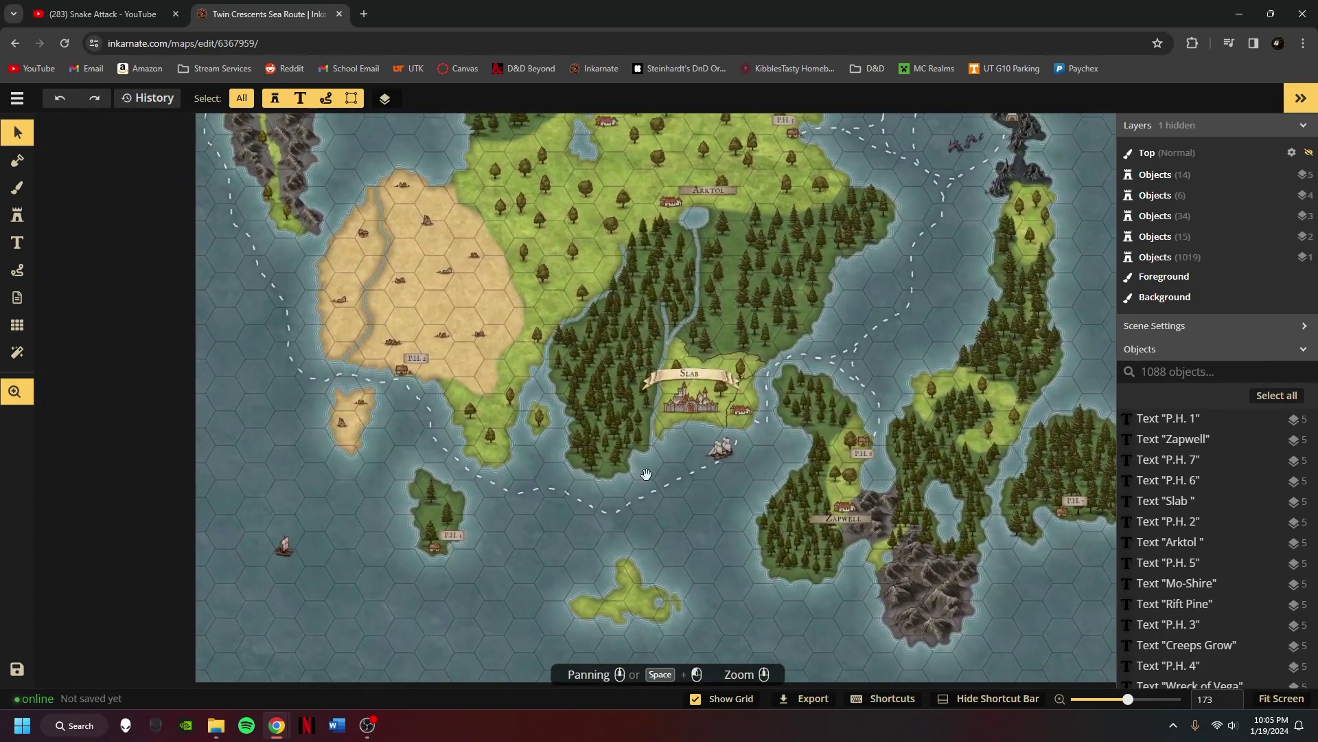
left_click_drag(376, 299, 389, 475)
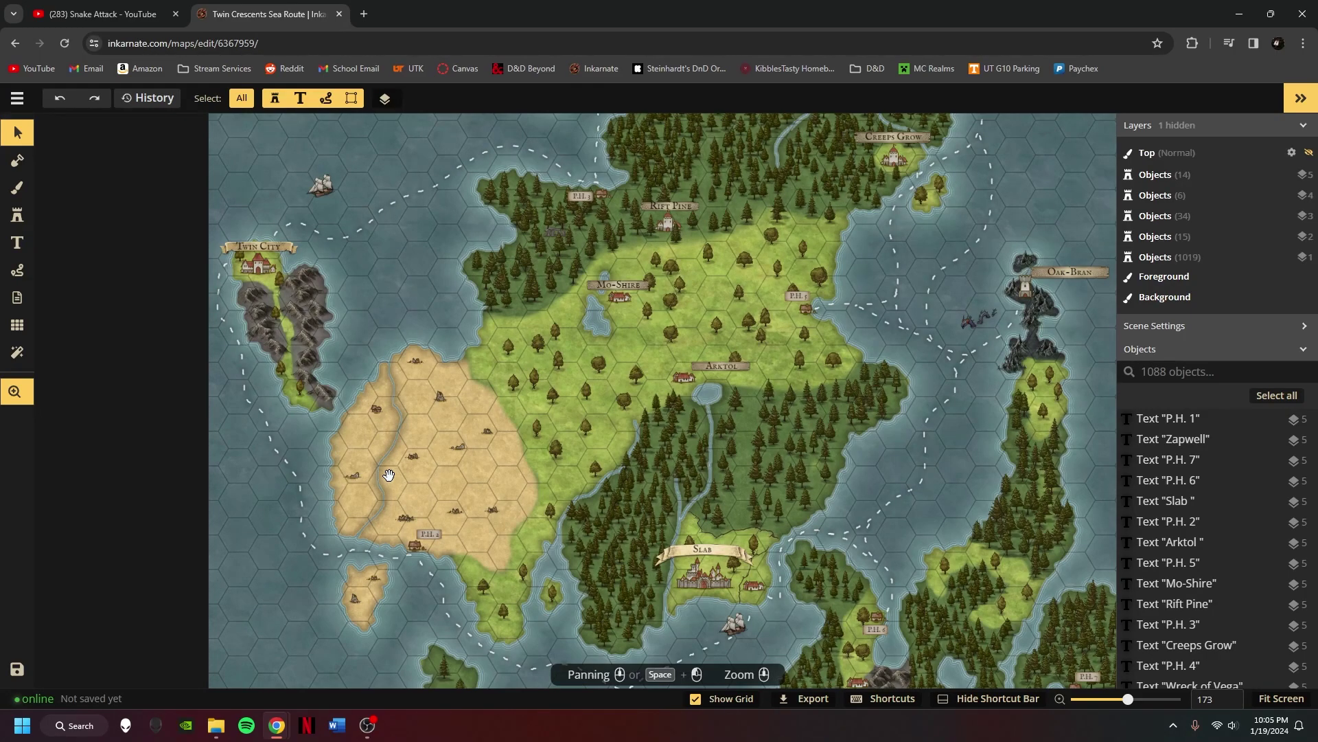
scroll(417, 448, "down", 2)
left_click_drag(618, 212, 545, 385)
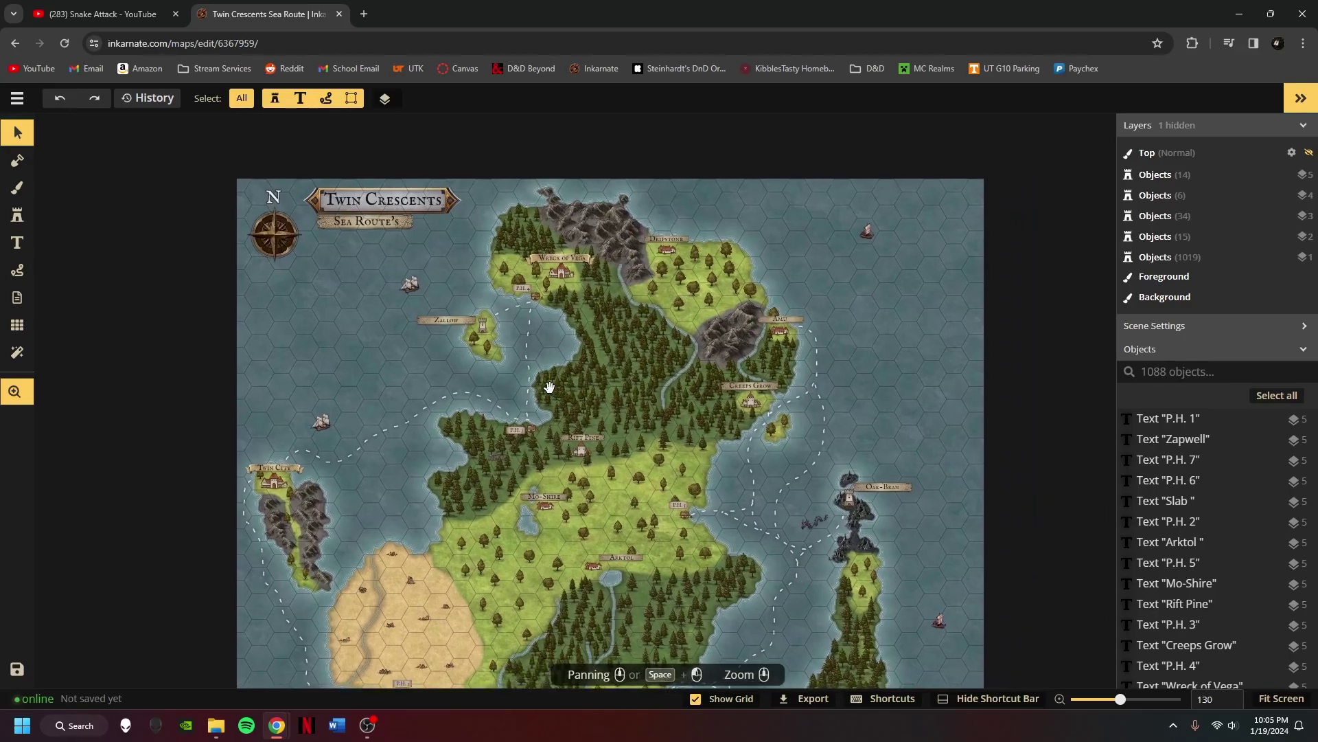
- Leave the Sea Route map, return to the folder list and open the Horror Island folder
left_click(13, 44)
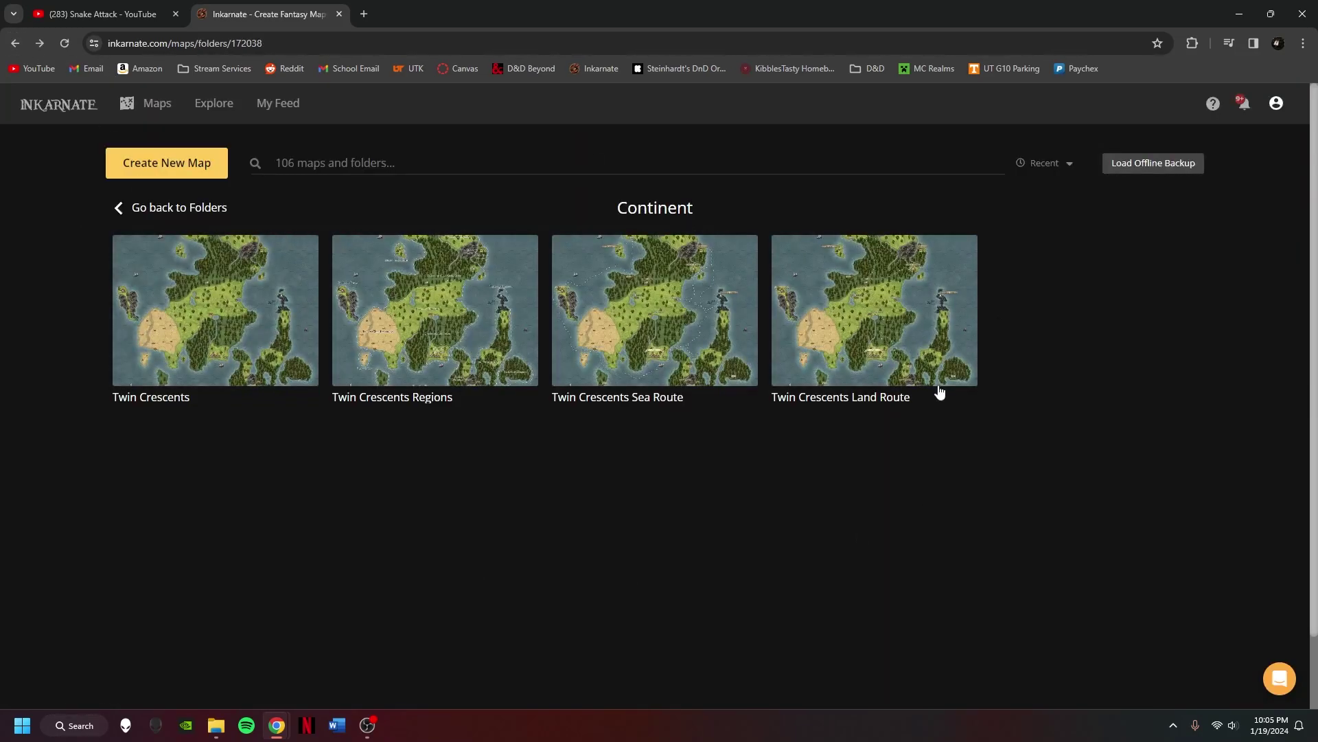
left_click(108, 212)
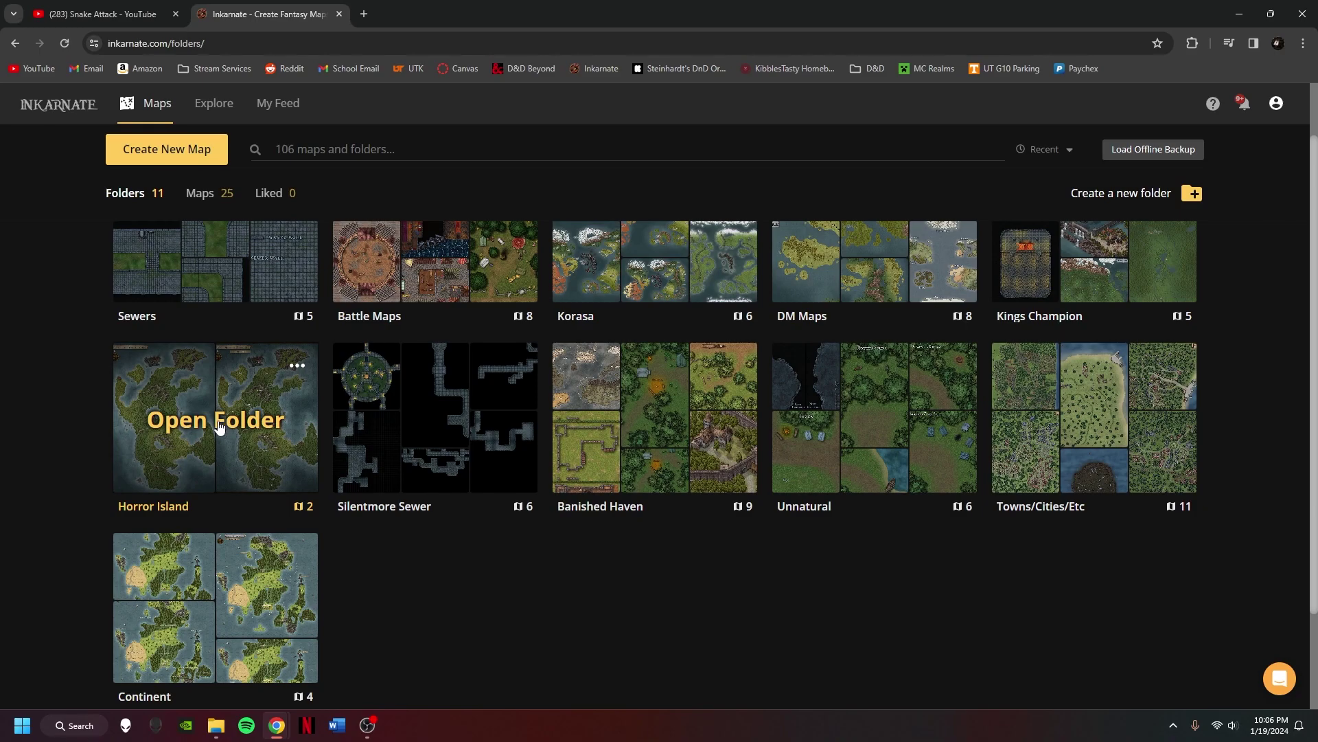
left_click(208, 427)
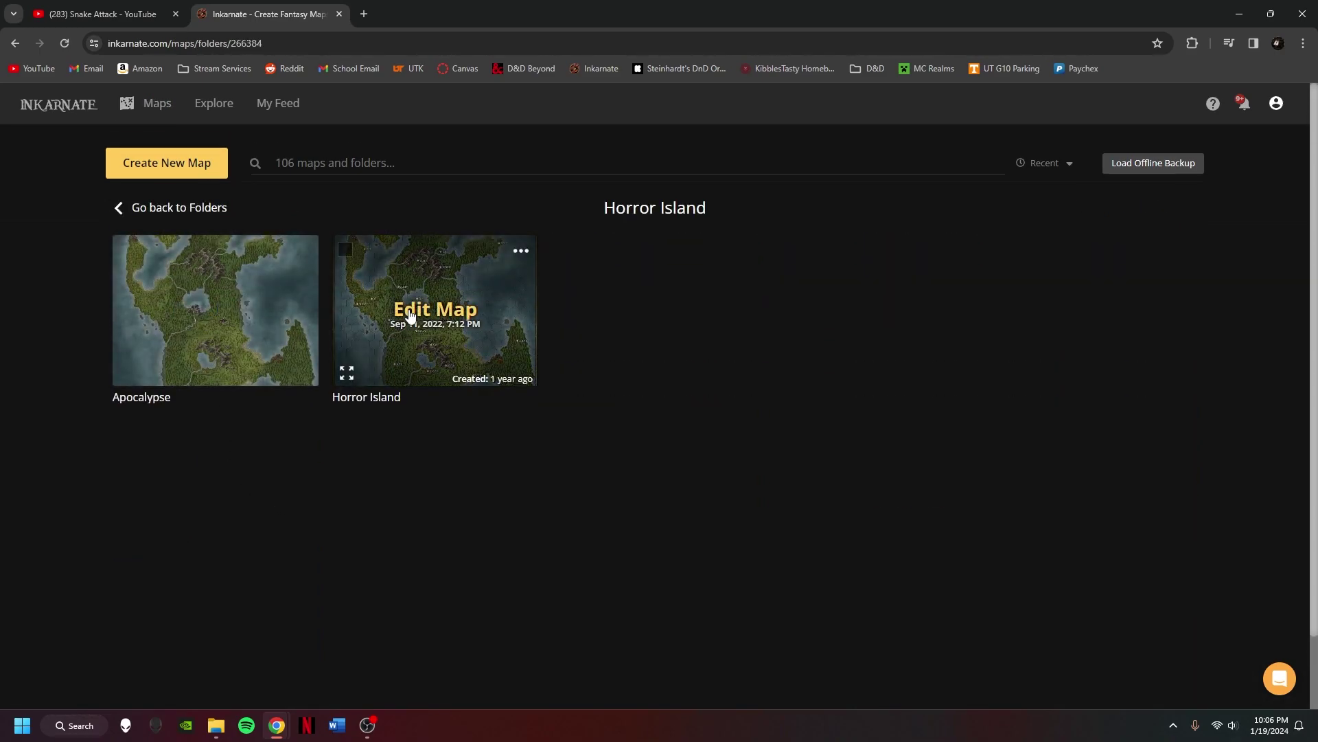
- Open the Horror Island map with the selection tool active and bring the whole island into view
left_click(410, 314)
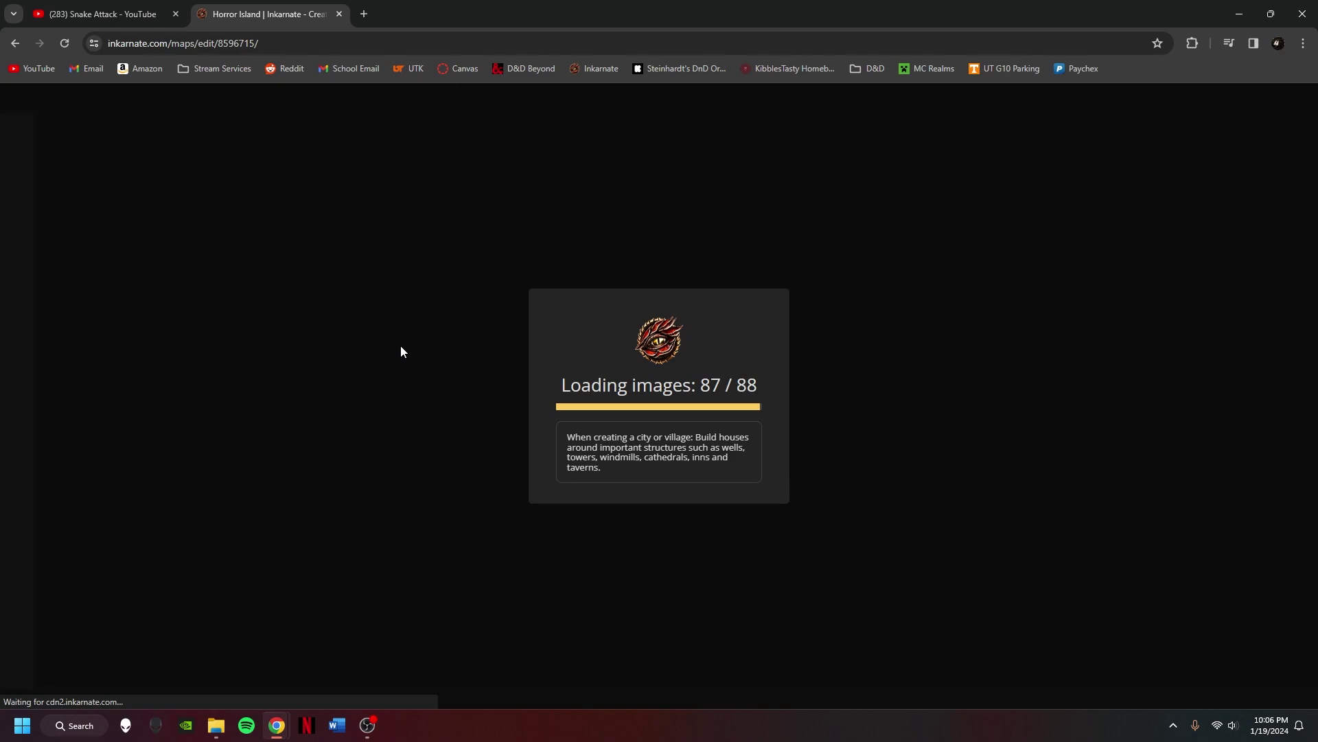
key("v")
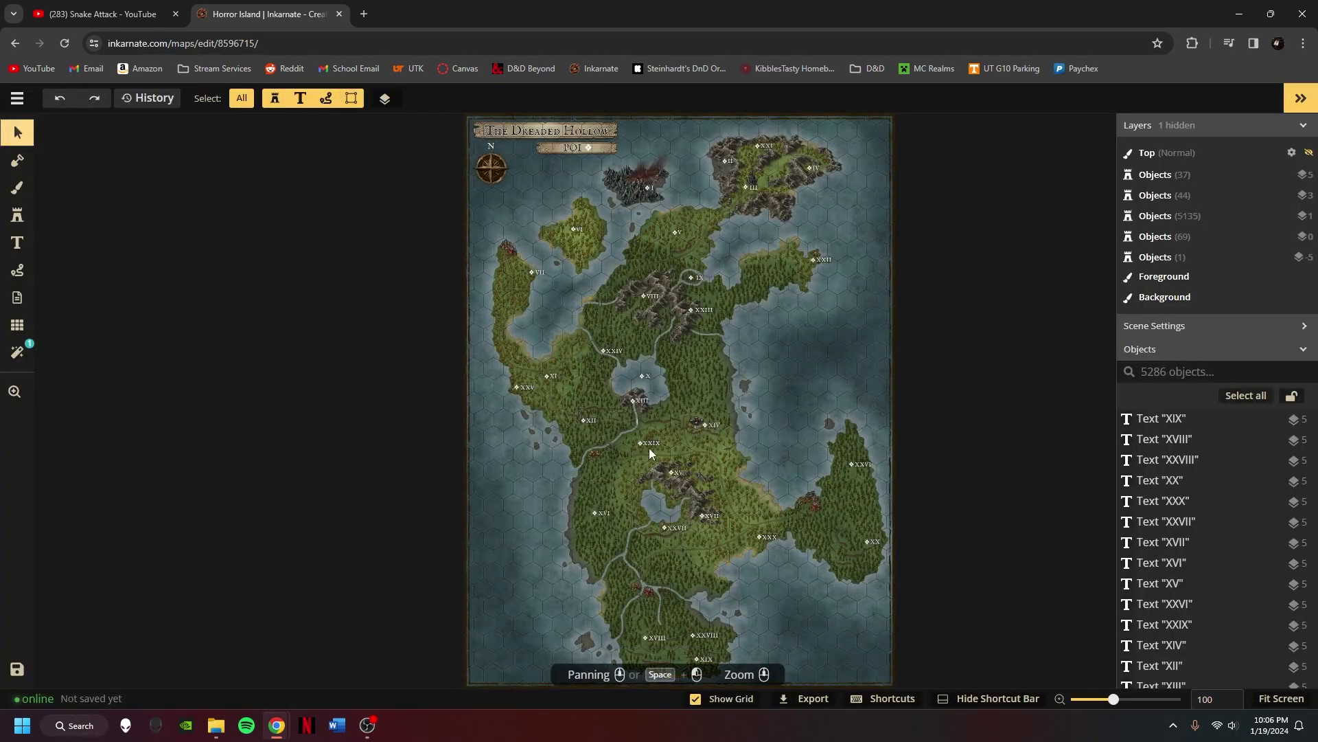
scroll(637, 443, "down", 1)
left_click_drag(774, 435, 580, 449)
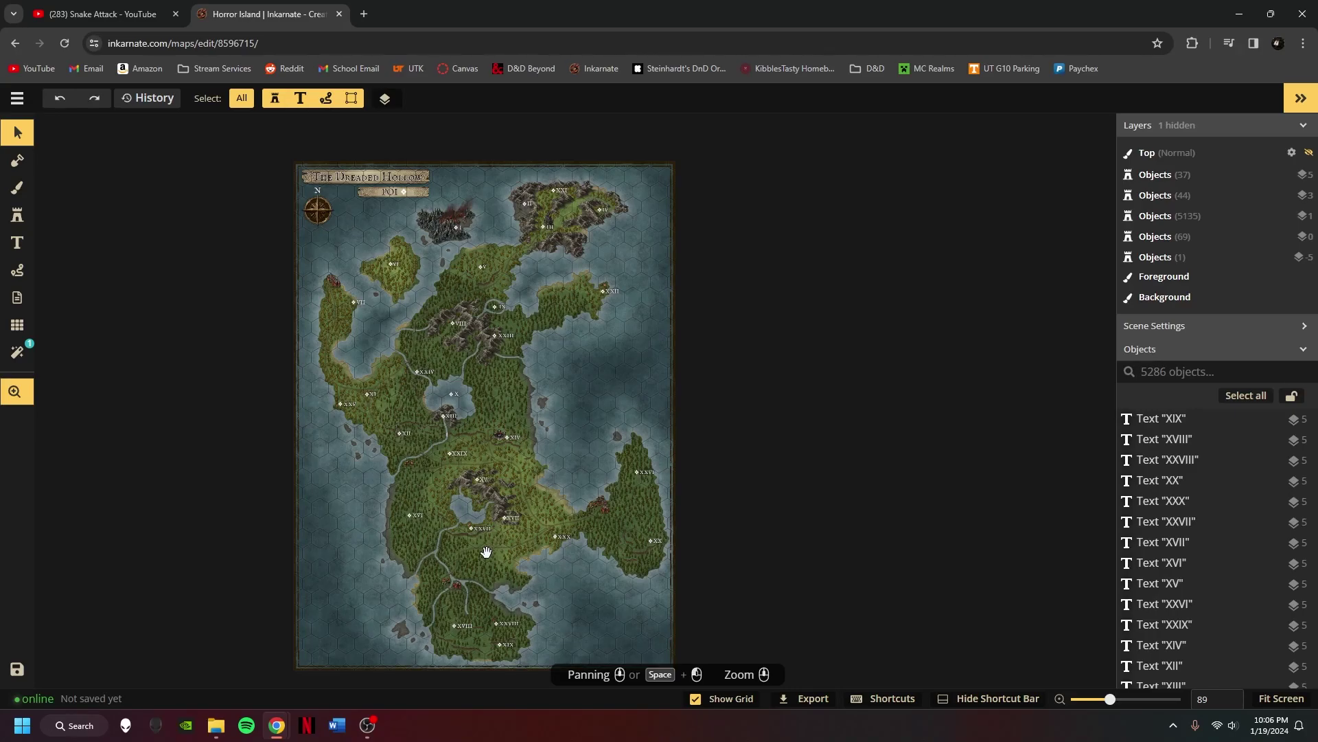
- Examine the numbered points of interest on the Horror Island map up close, from the central mountains to the northern islands
scroll(480, 481, "up", 6)
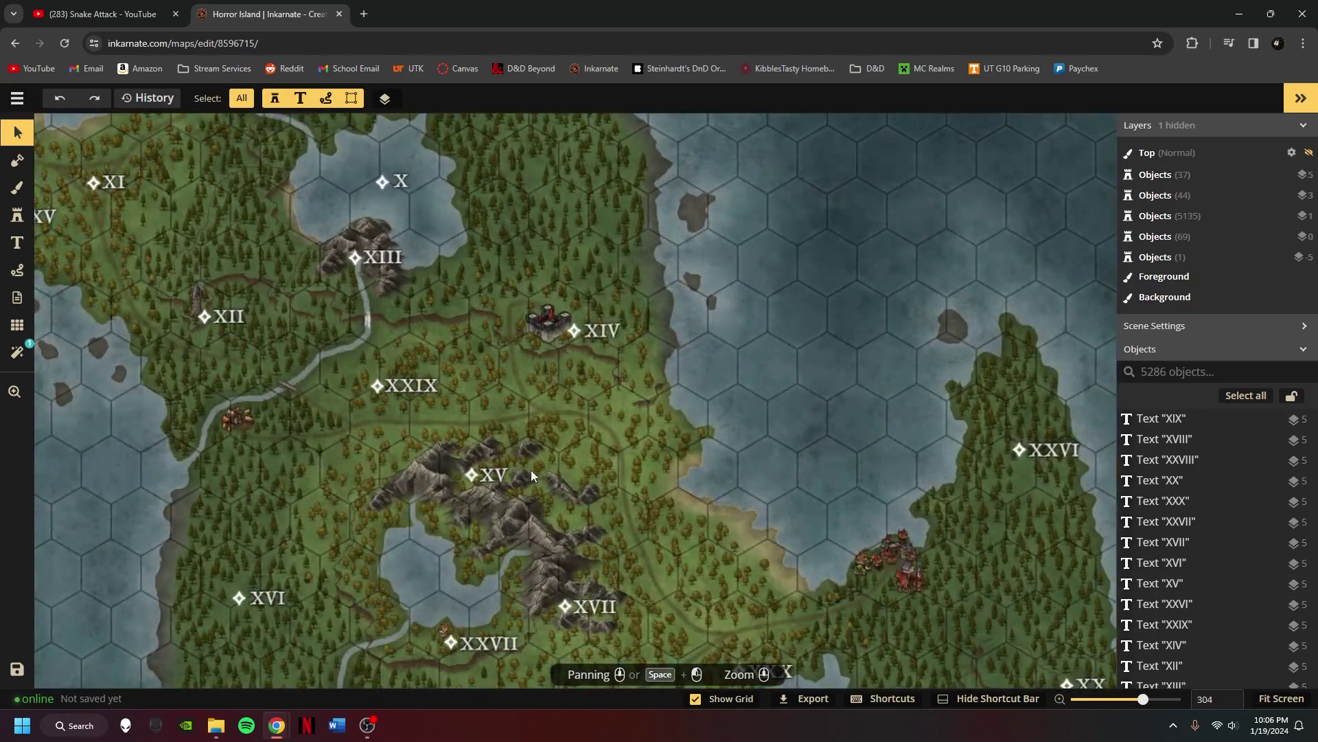
left_click_drag(705, 282, 675, 526)
left_click_drag(683, 433, 838, 508)
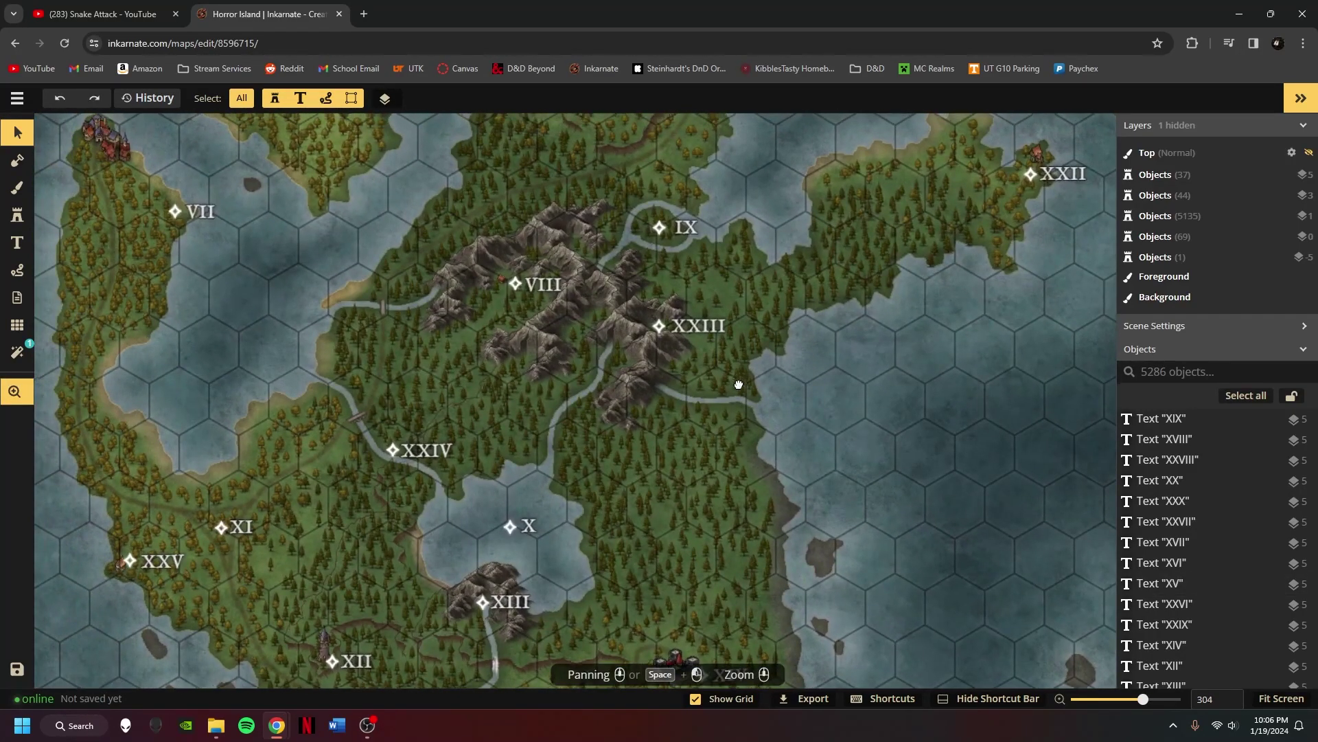
left_click_drag(739, 381, 683, 666)
left_click_drag(720, 472, 641, 541)
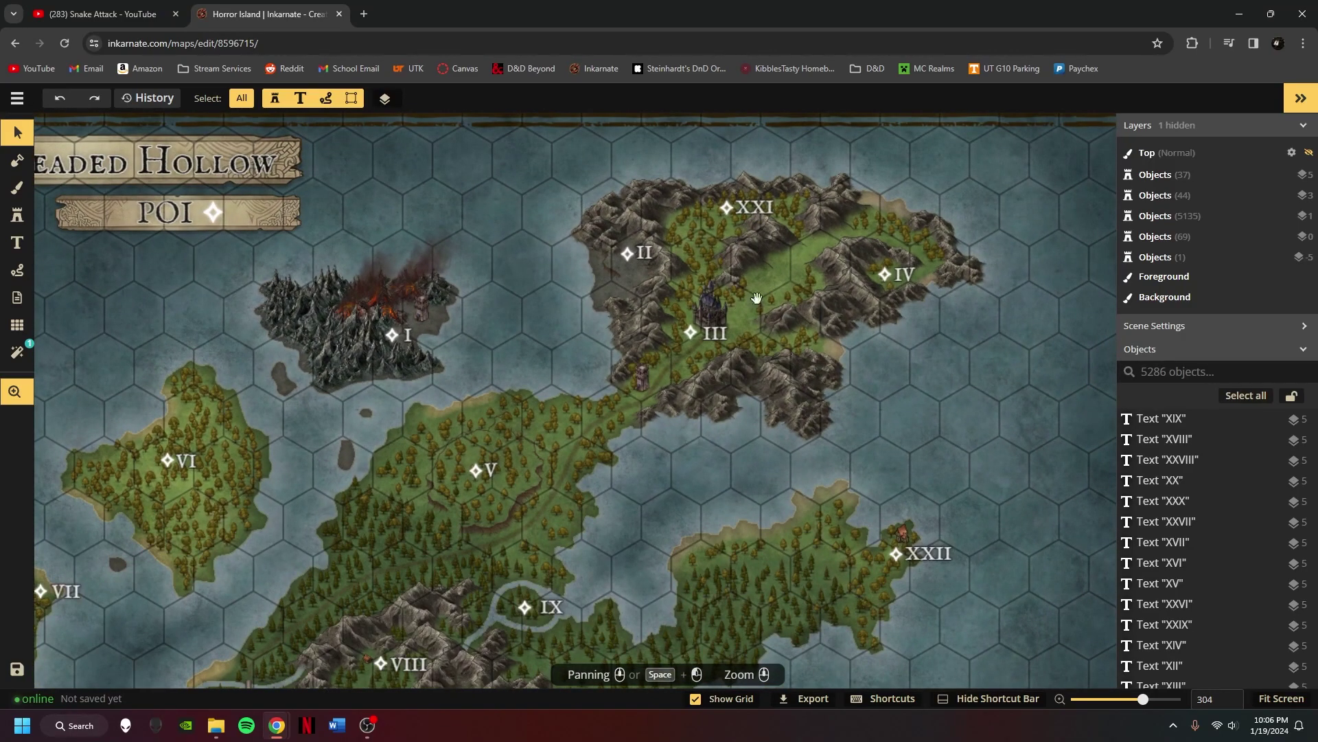
left_click_drag(795, 557, 769, 153)
scroll(423, 421, "down", 2)
left_click_drag(638, 433, 852, 646)
scroll(448, 459, "down", 3)
left_click_drag(447, 459, 364, 624)
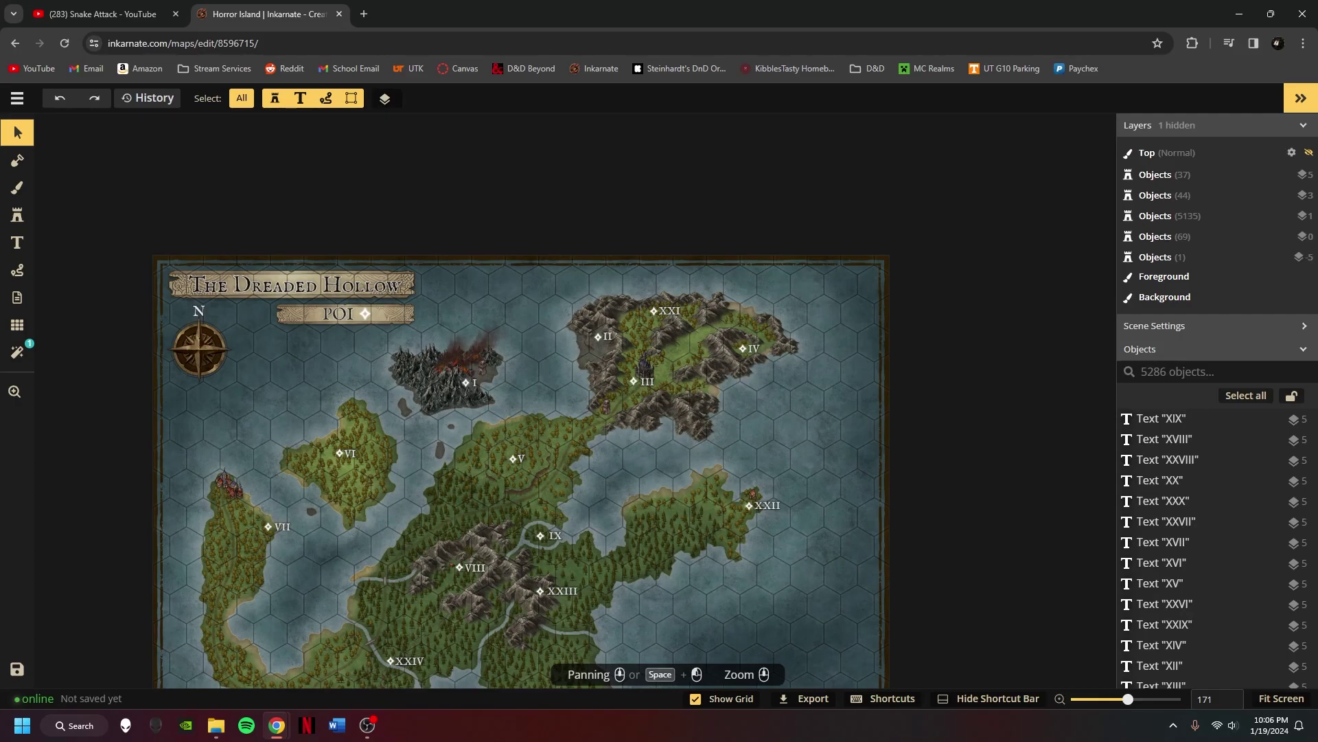
- Open the image Primal Expanse Lables.jpg from File Explorer, inspect the Dreaded Hallow island on the world map, and close the image
key("super+e")
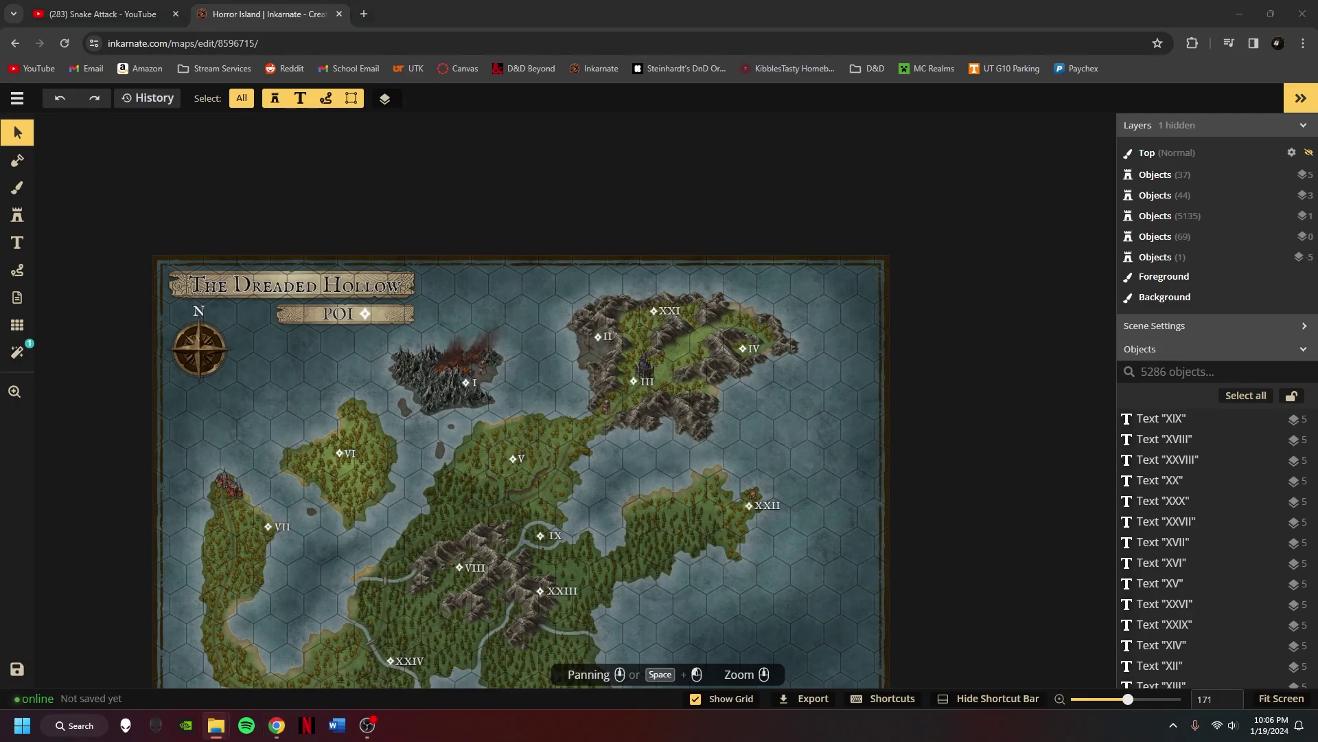
key("Return")
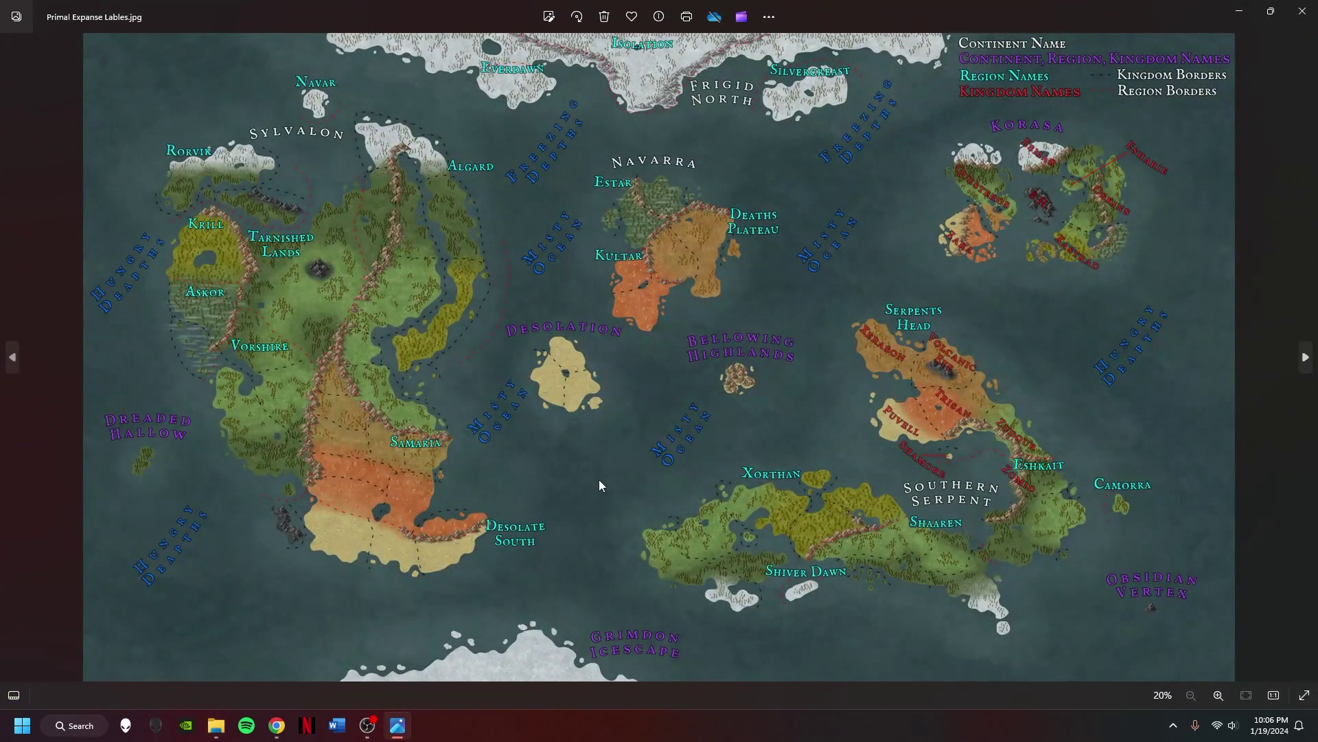
scroll(574, 450, "up", 5)
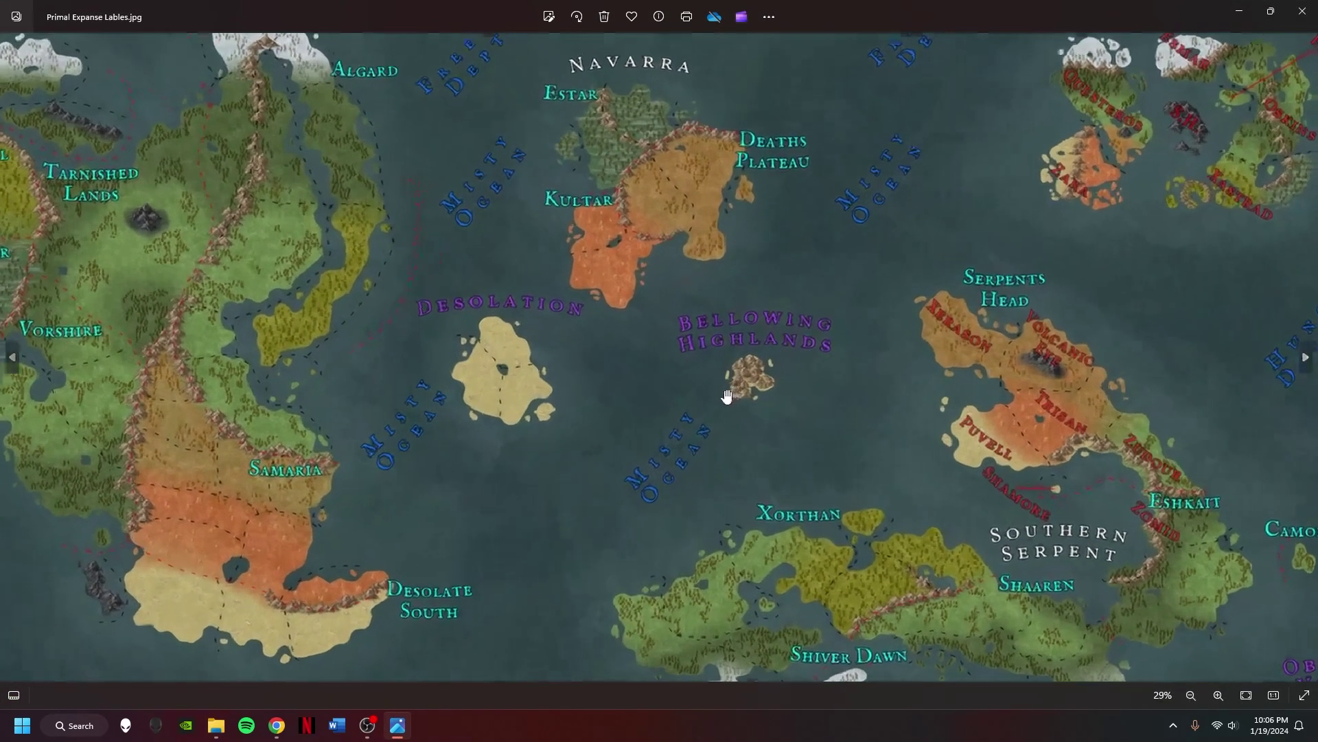
scroll(288, 447, "up", 2)
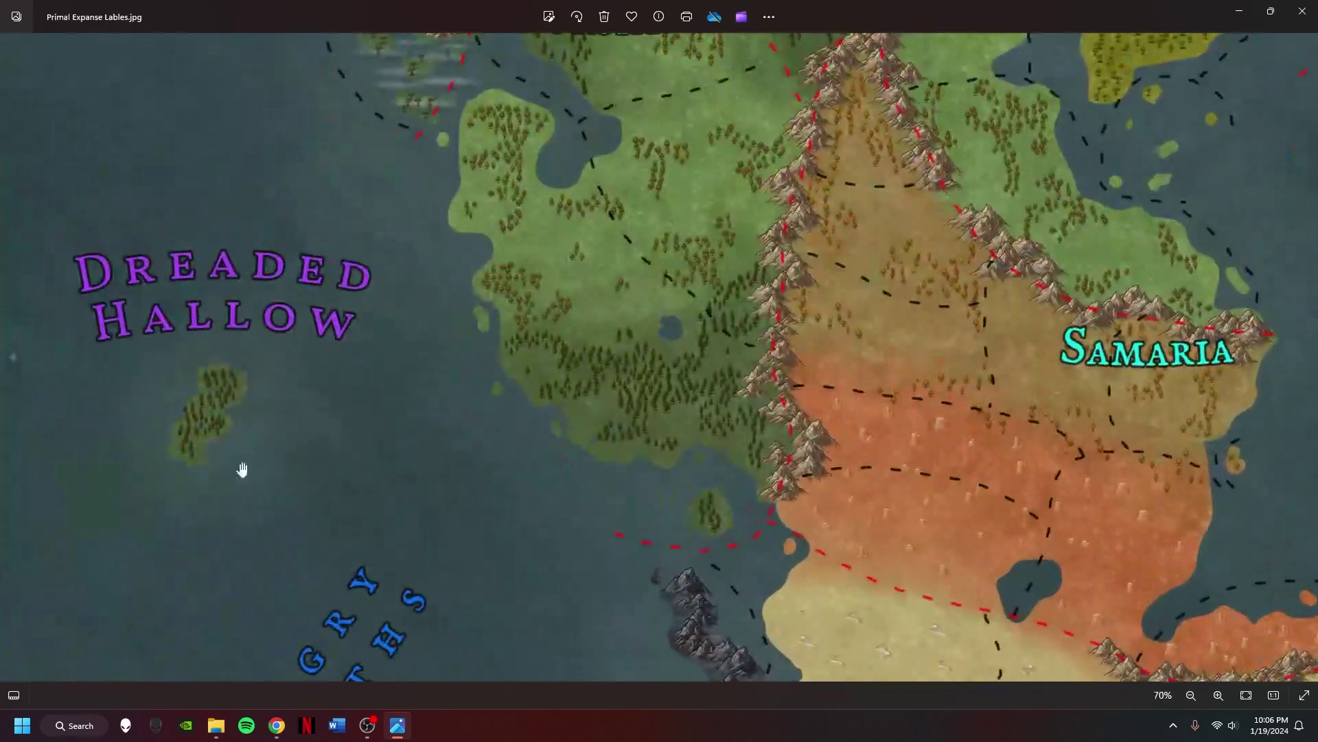
scroll(137, 412, "down", 6)
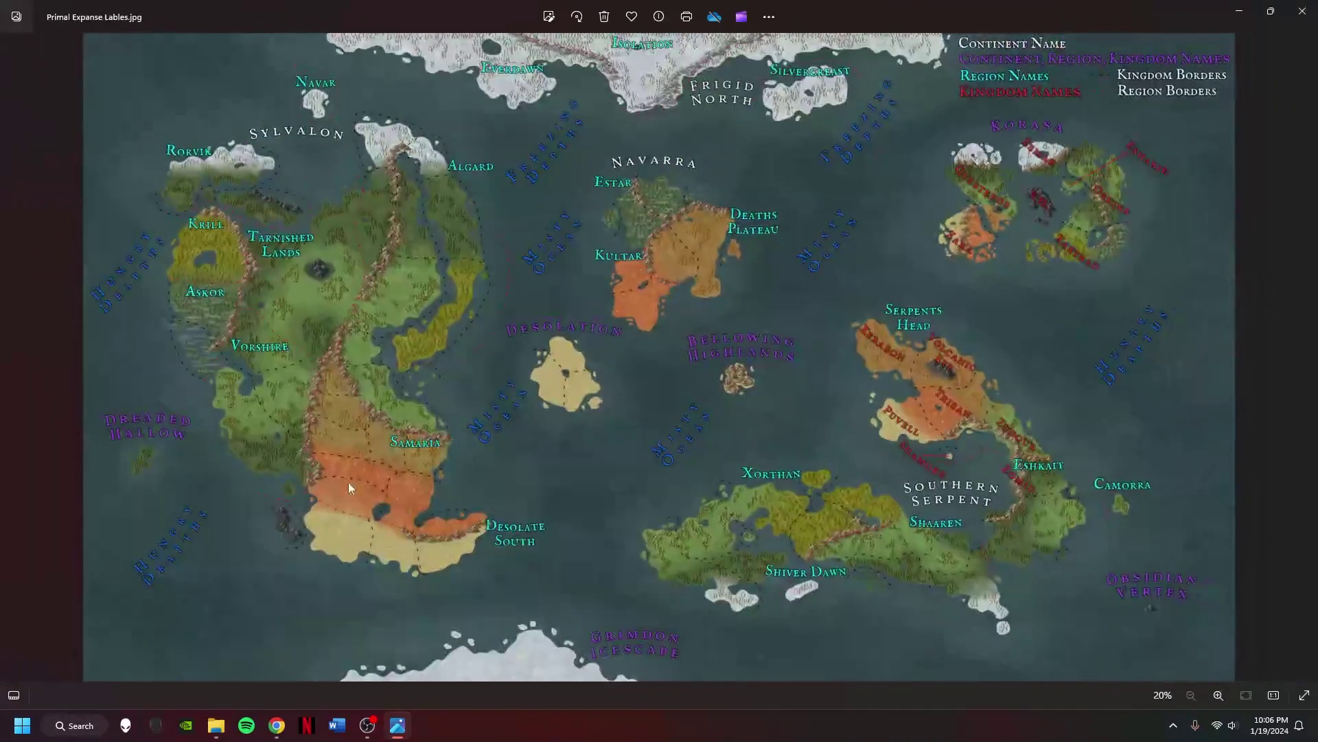
left_click(1303, 11)
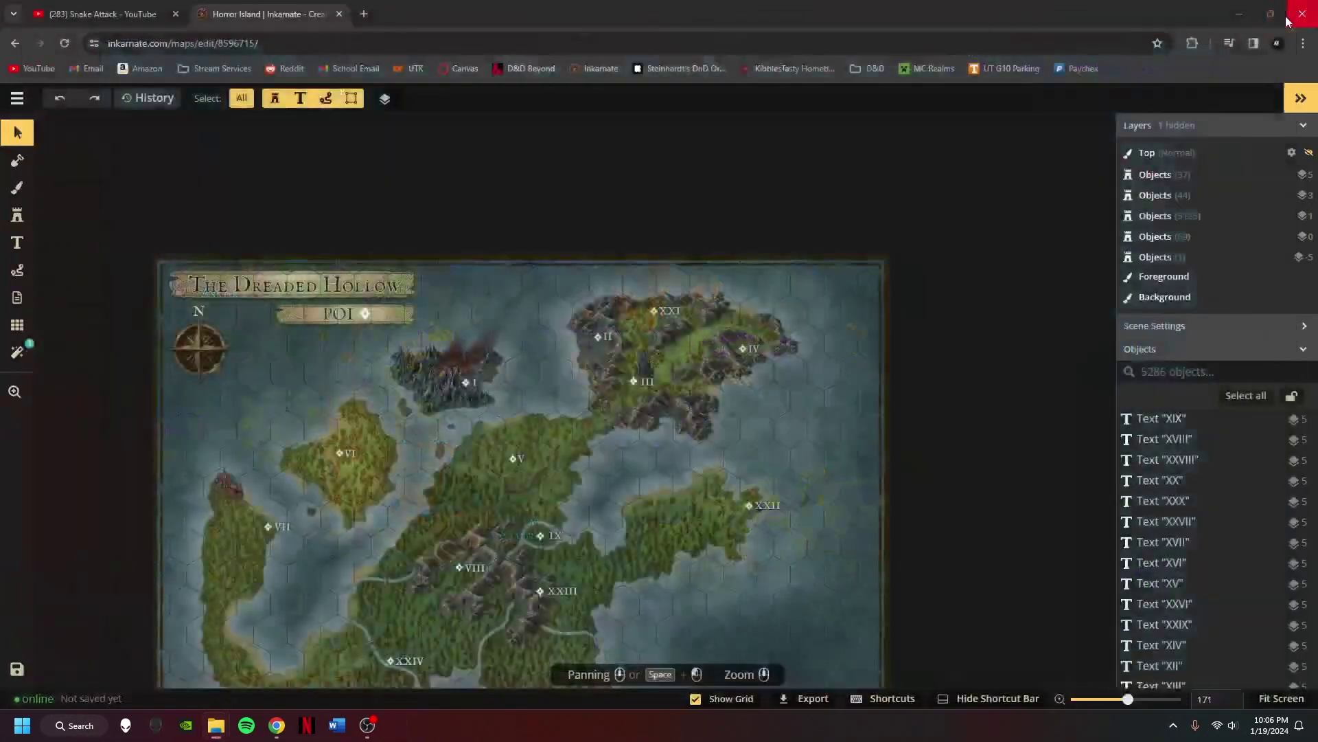
- Look over the whole Dreaded Hollow island map, from the southern coast up to the title banner
scroll(1000, 287, "down", 5)
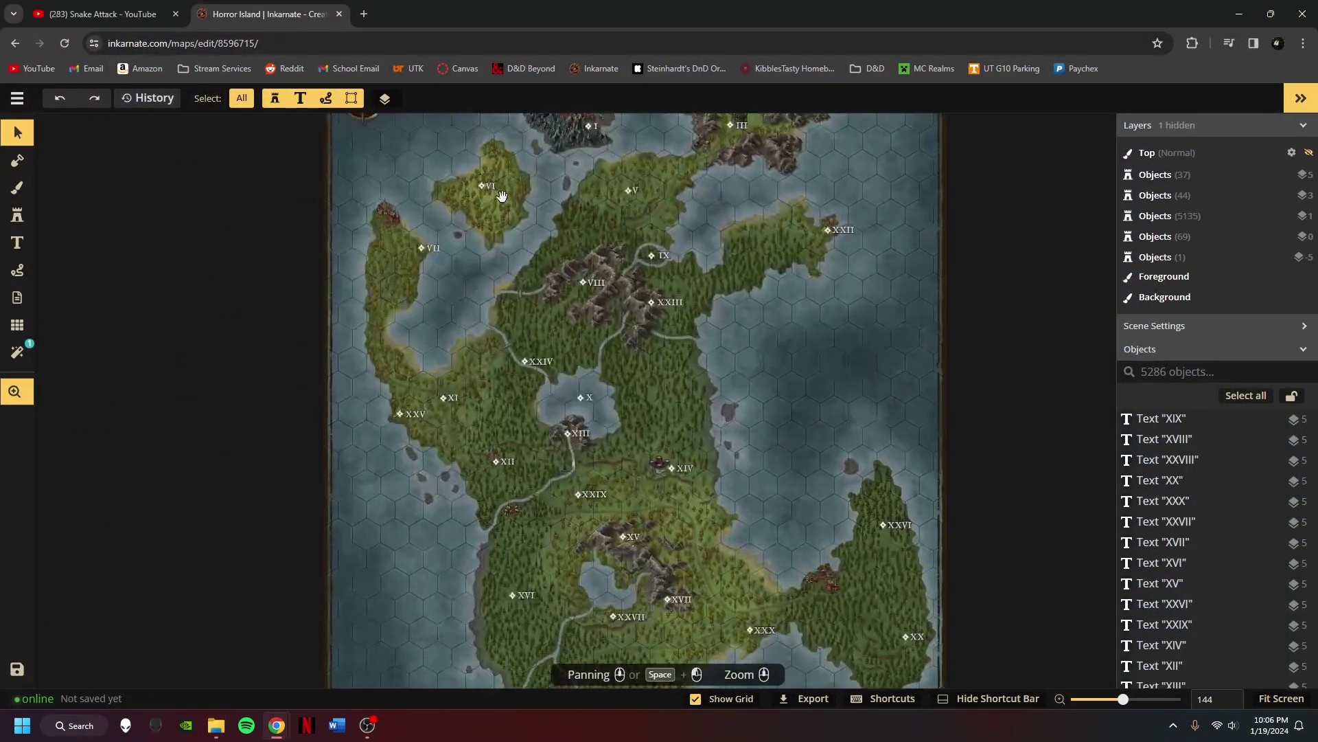
left_click_drag(873, 426, 811, 396)
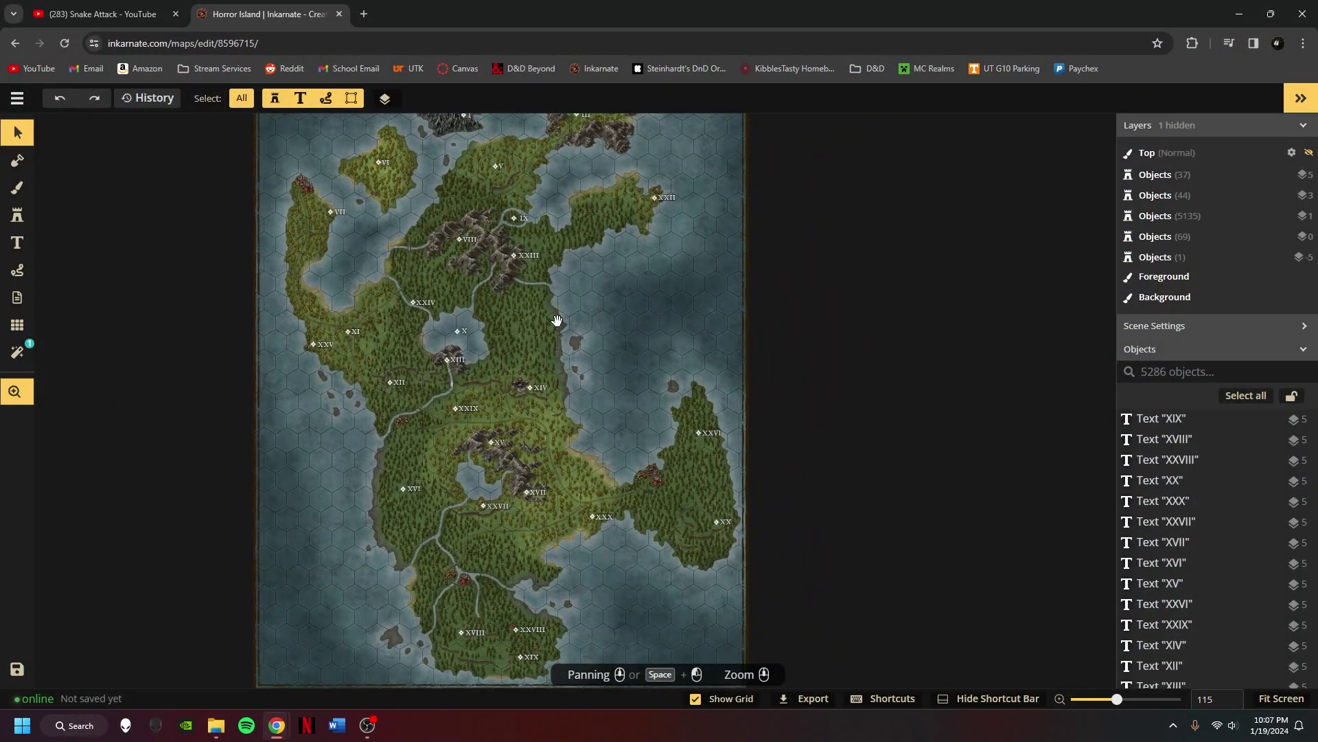
left_click_drag(557, 321, 574, 504)
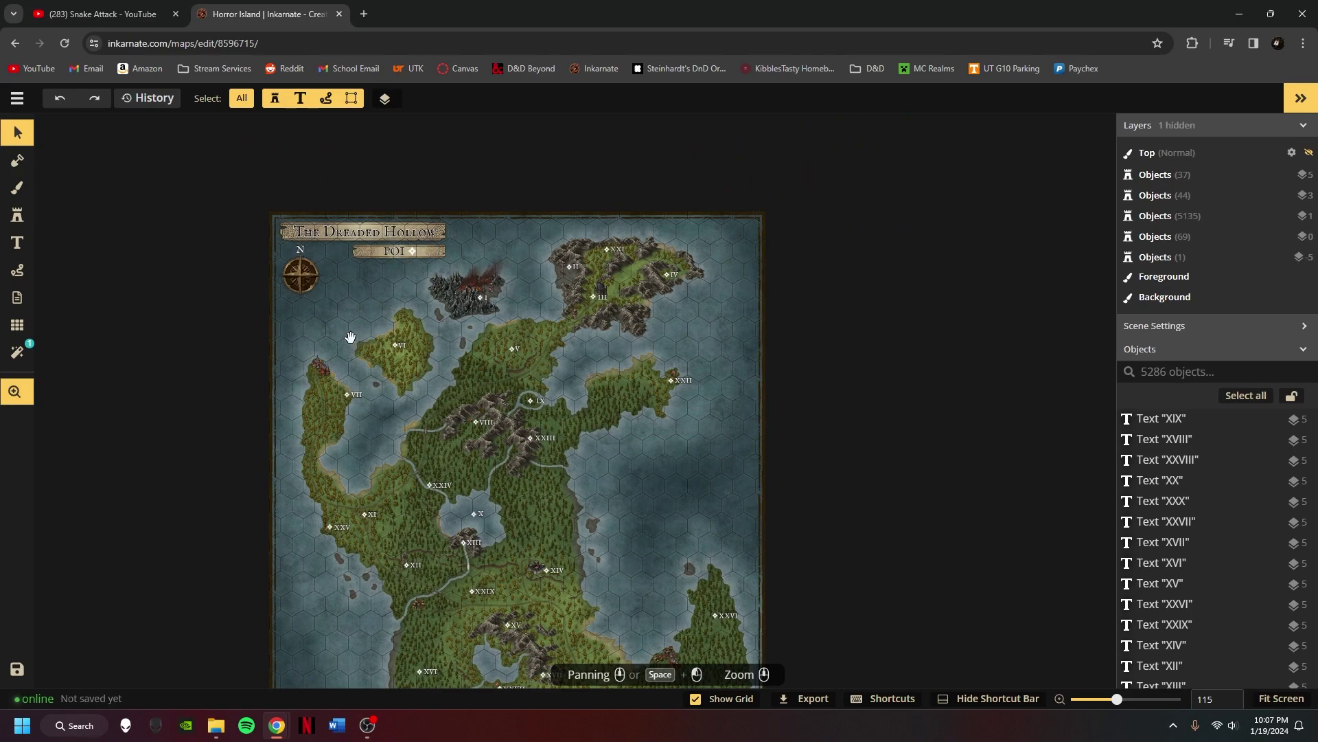
left_click_drag(350, 337, 367, 229)
left_click_drag(385, 385, 384, 295)
left_click_drag(668, 211, 655, 369)
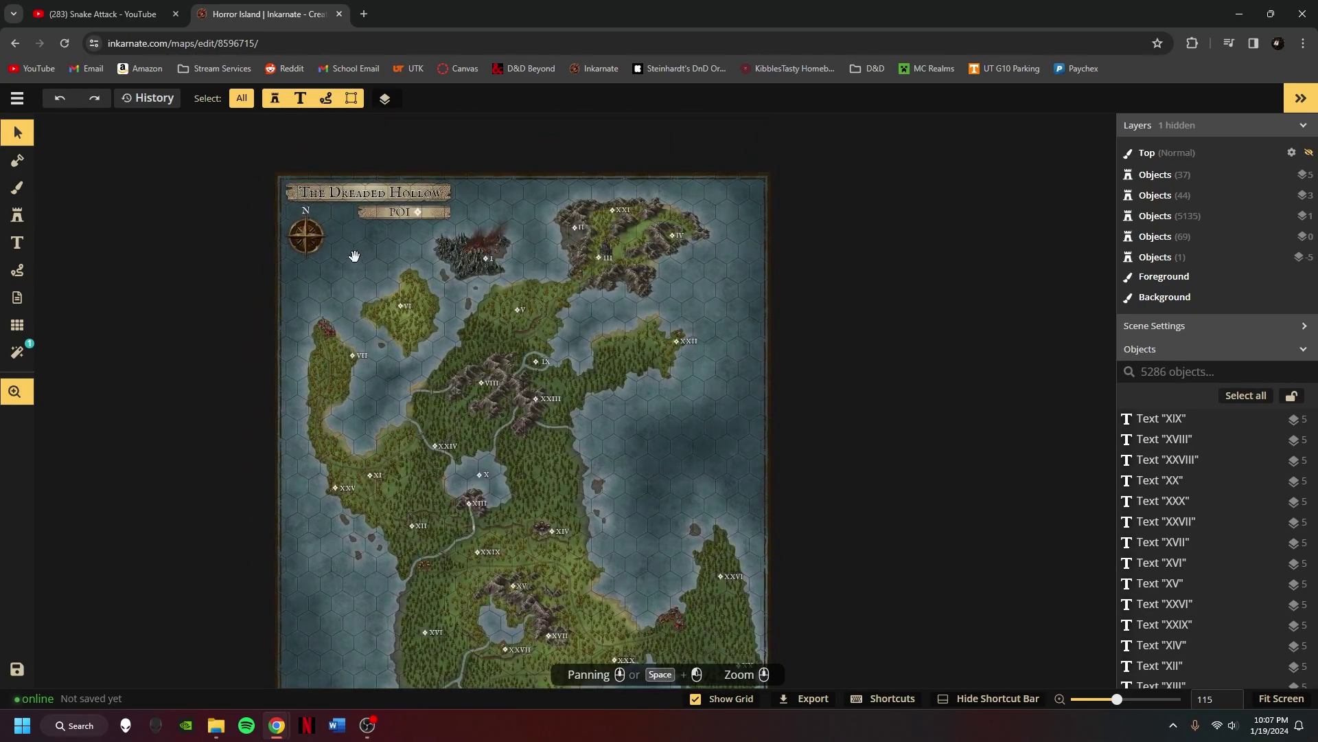
- Leave the Horror Island map, return to the folder list and open the Banished Haven folder
left_click(14, 44)
left_click(118, 207)
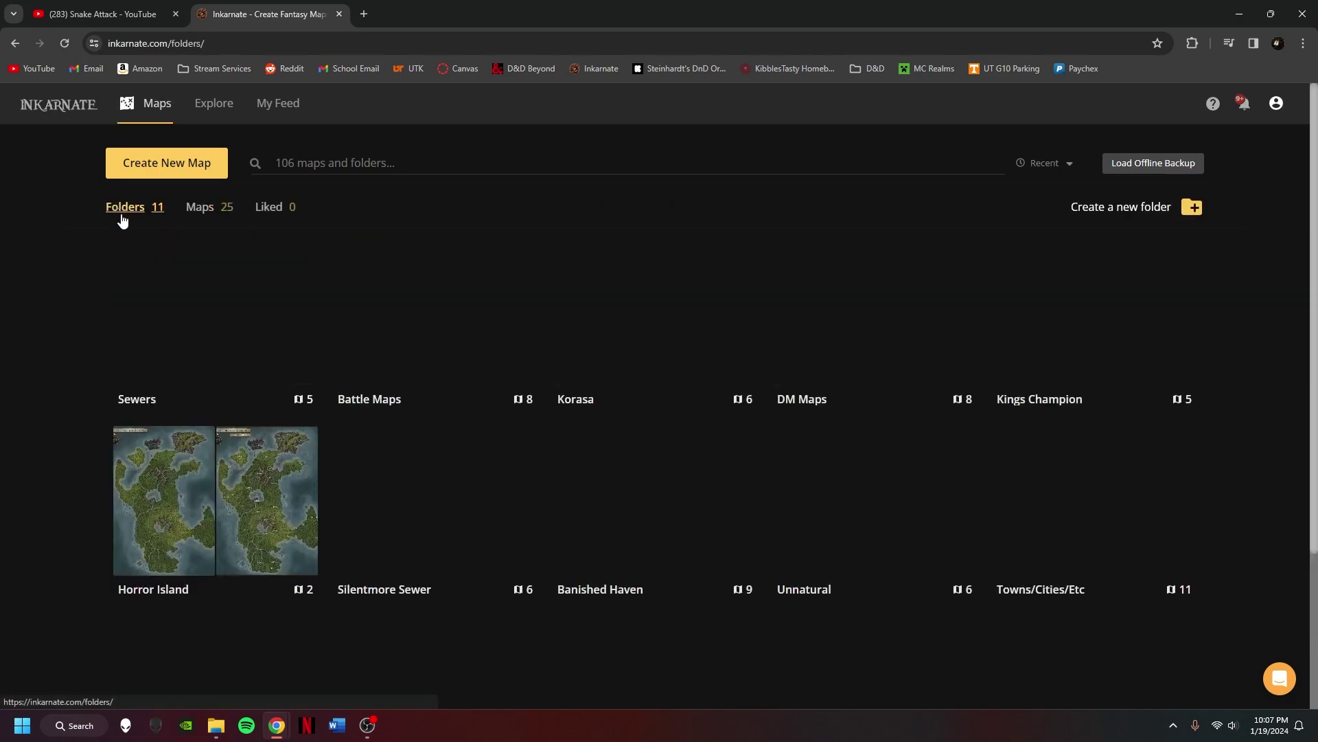
scroll(237, 602, "down", 3)
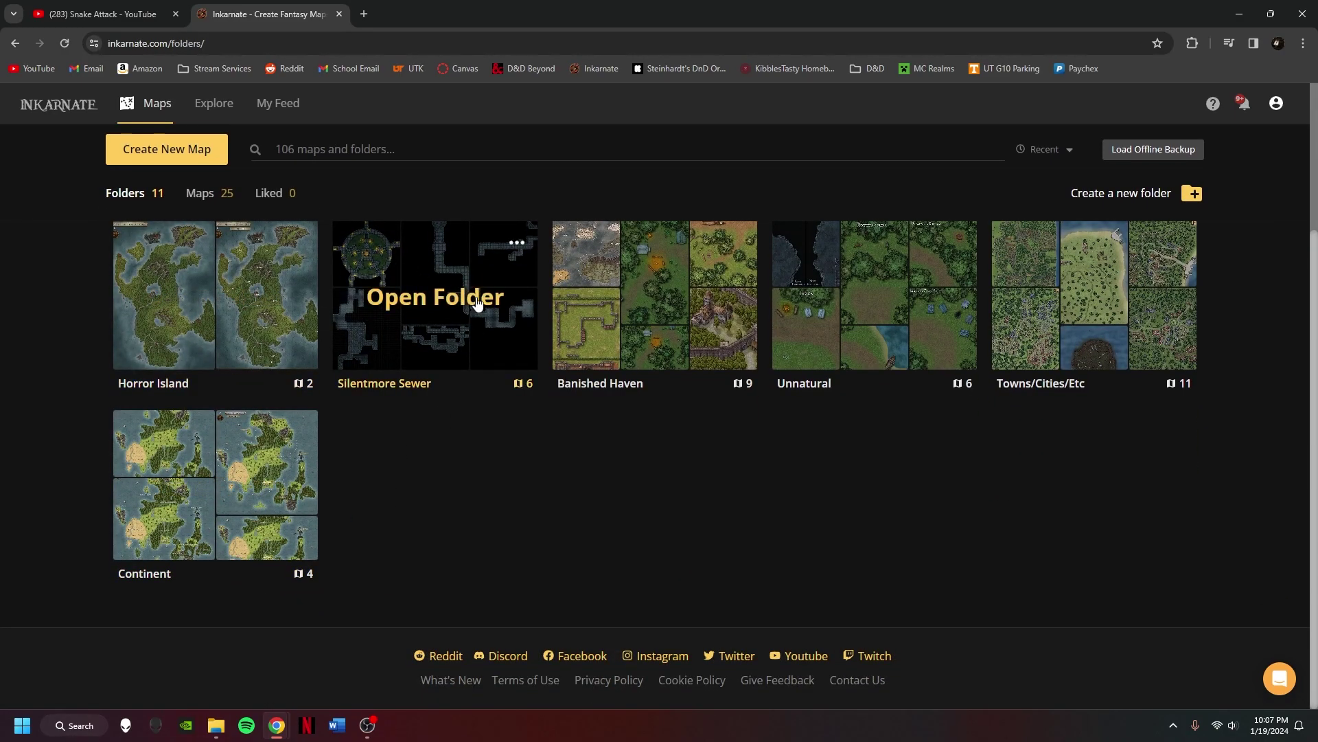
scroll(492, 503, "up", 1)
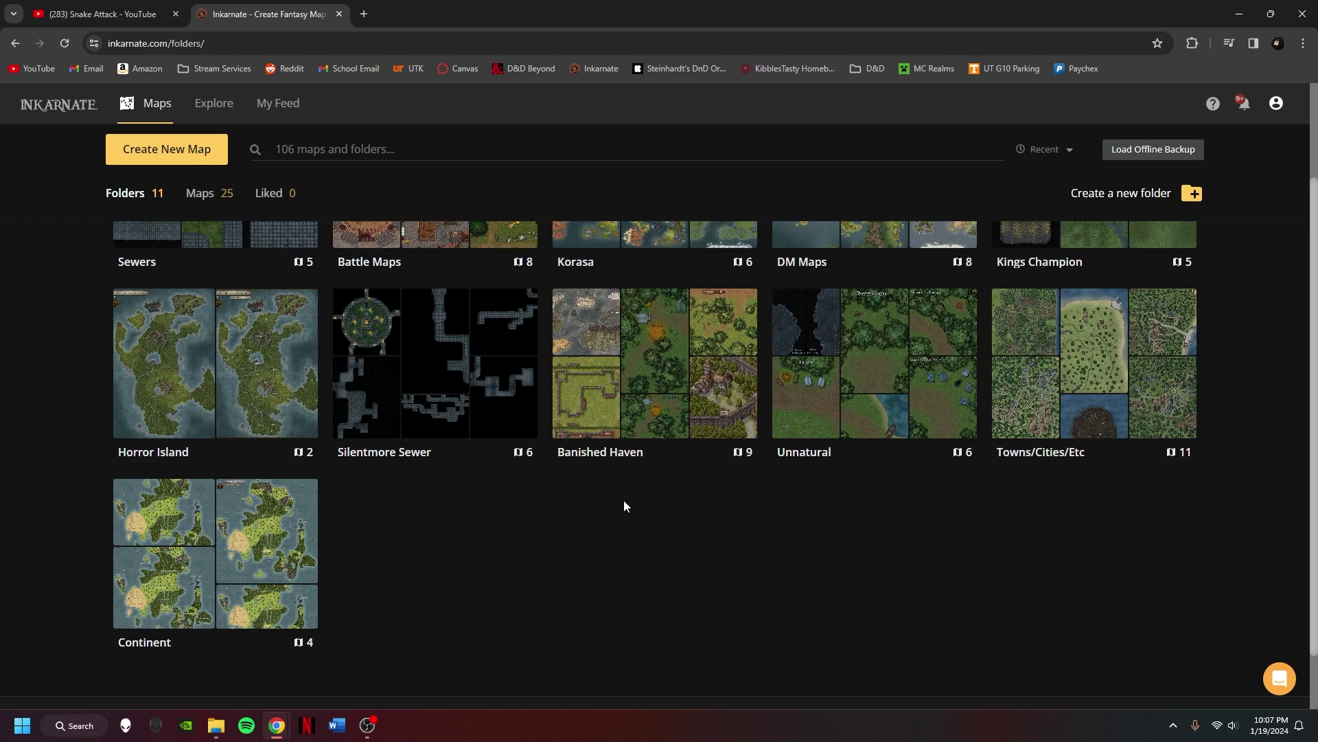
scroll(639, 494, "up", 2)
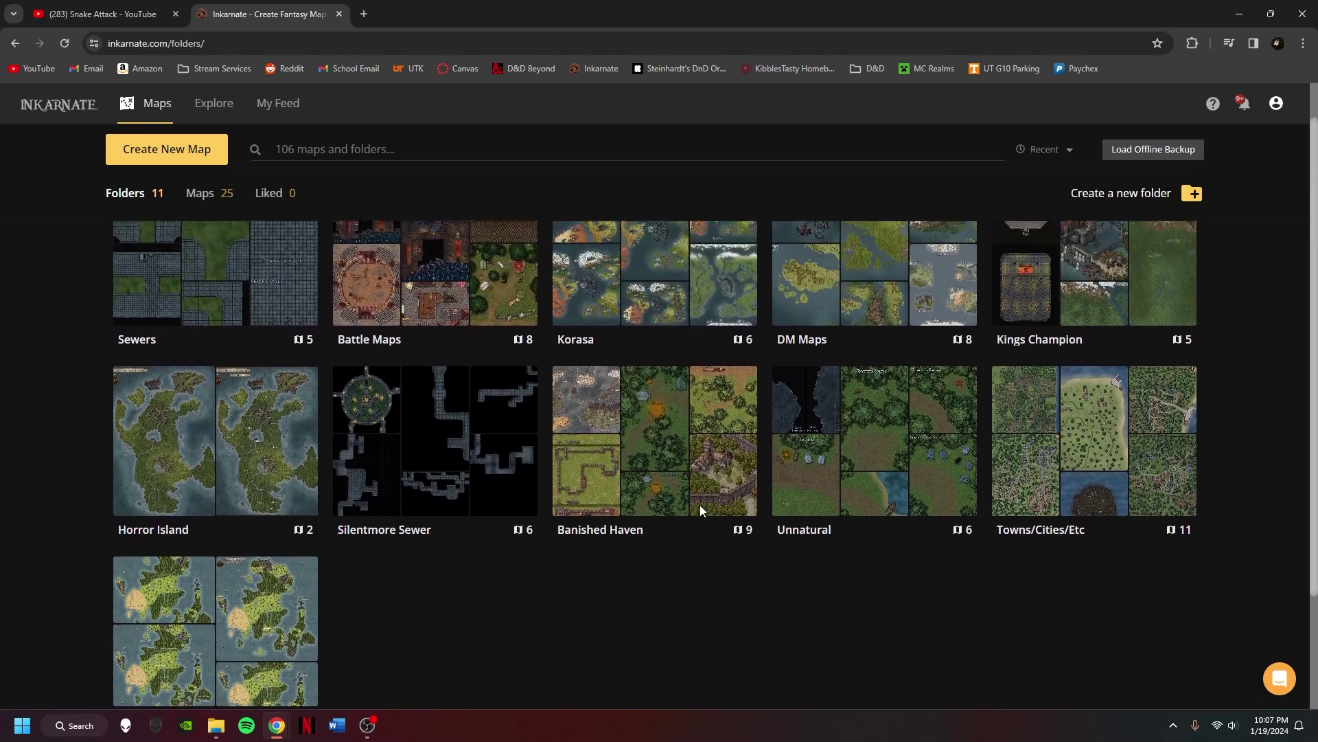
left_click(658, 509)
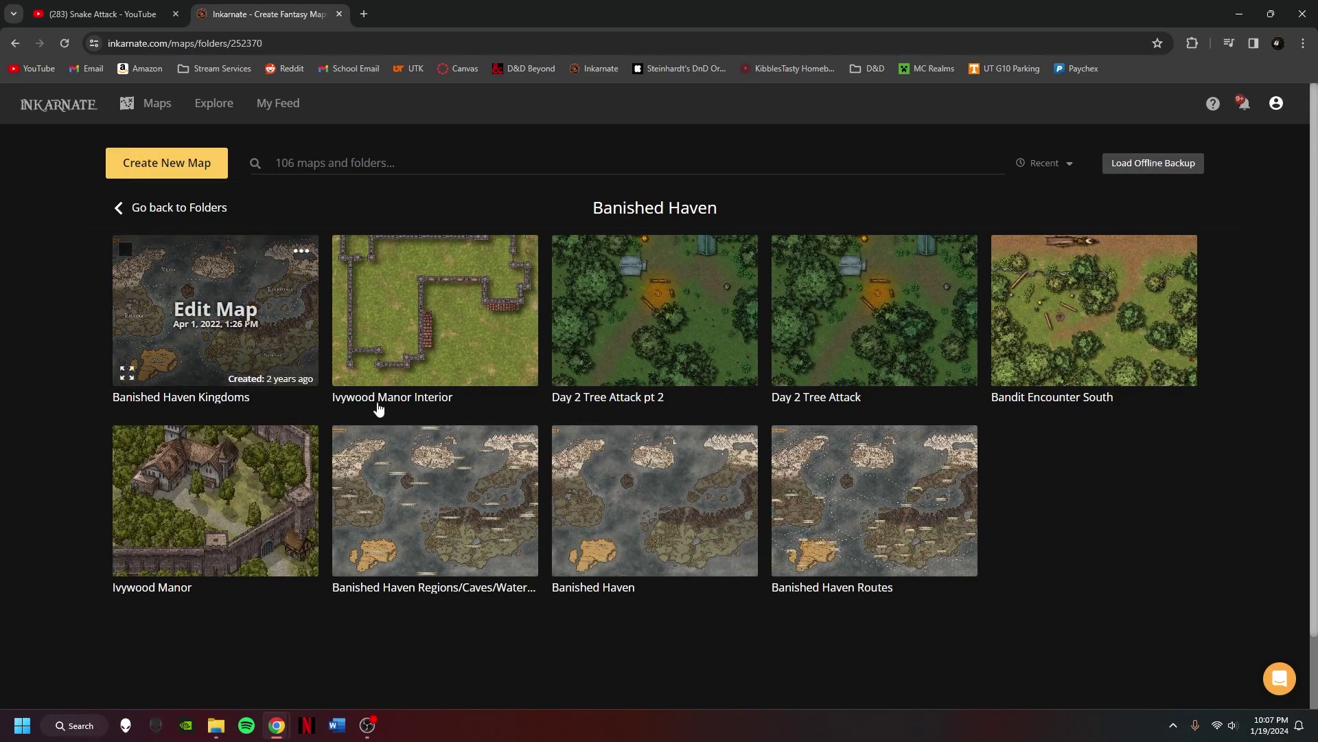
- Open the Banished Haven map with the selection tool active and look over its continents
left_click(651, 516)
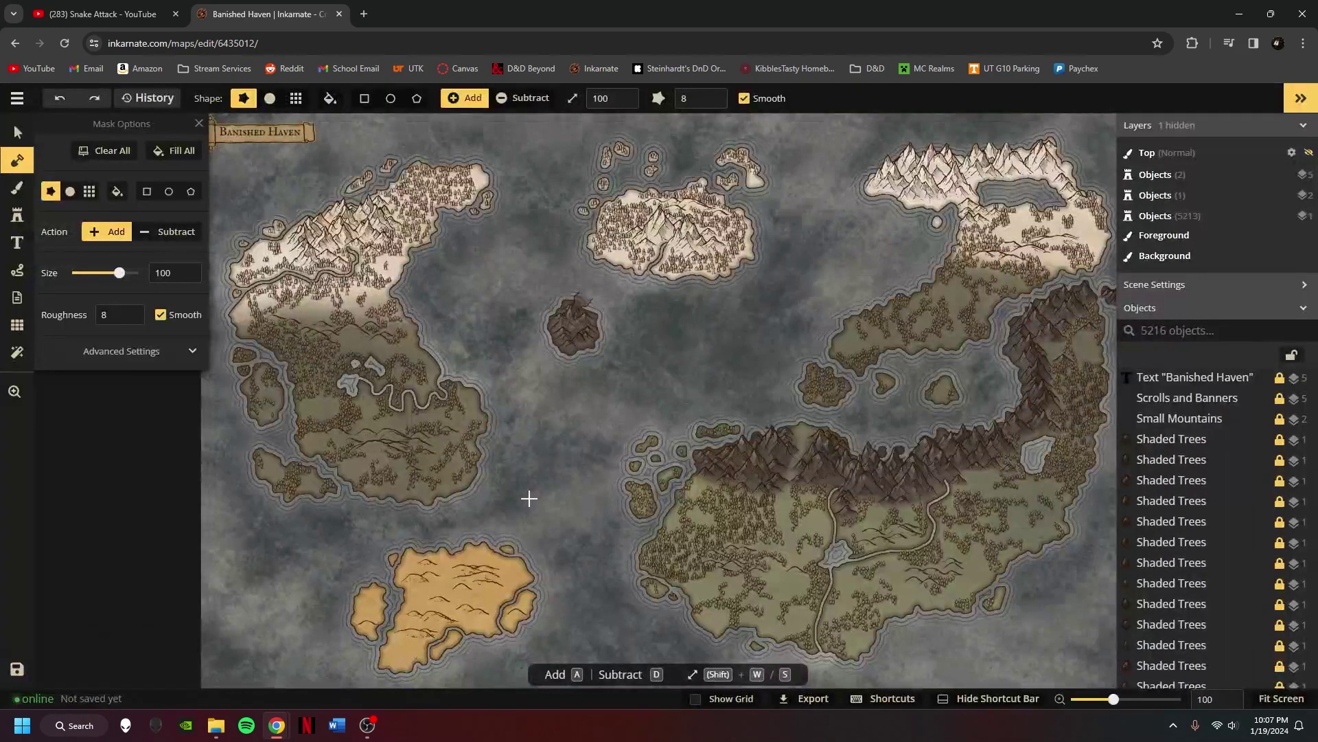
scroll(529, 498, "down", 1)
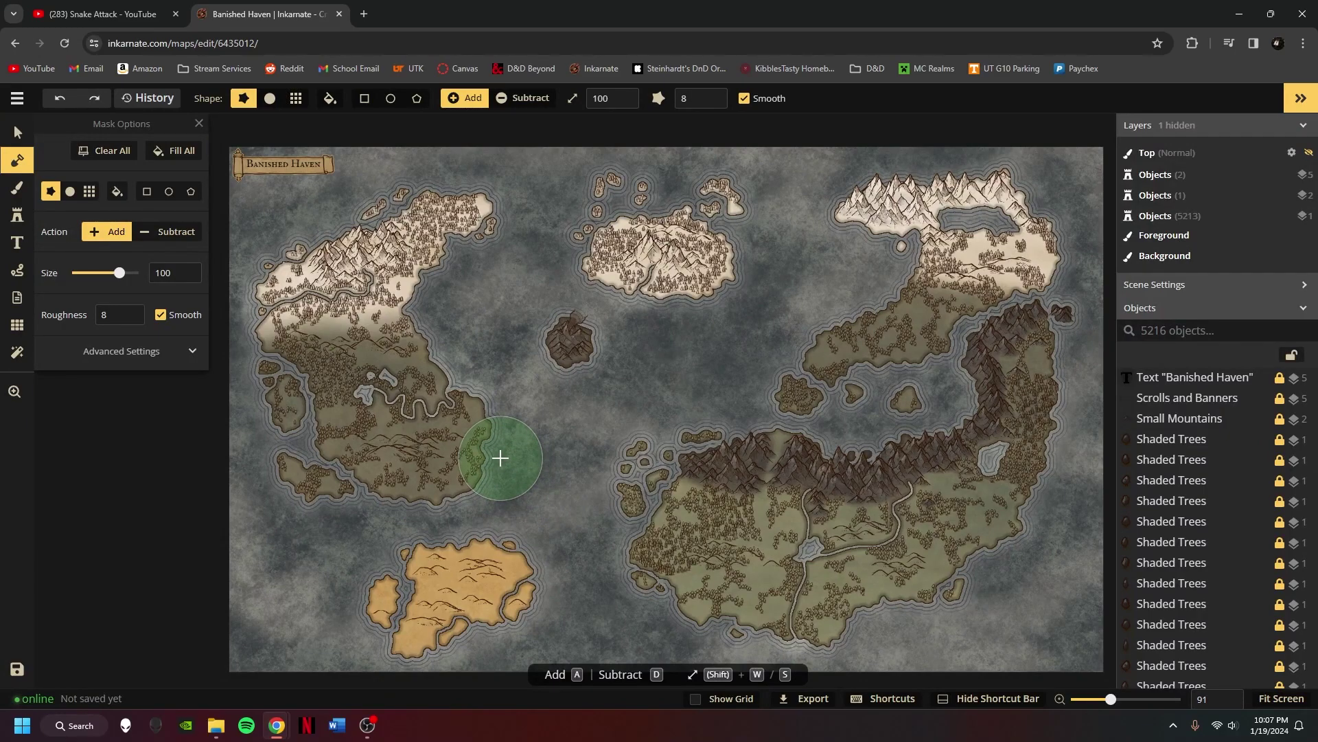
left_click(18, 132)
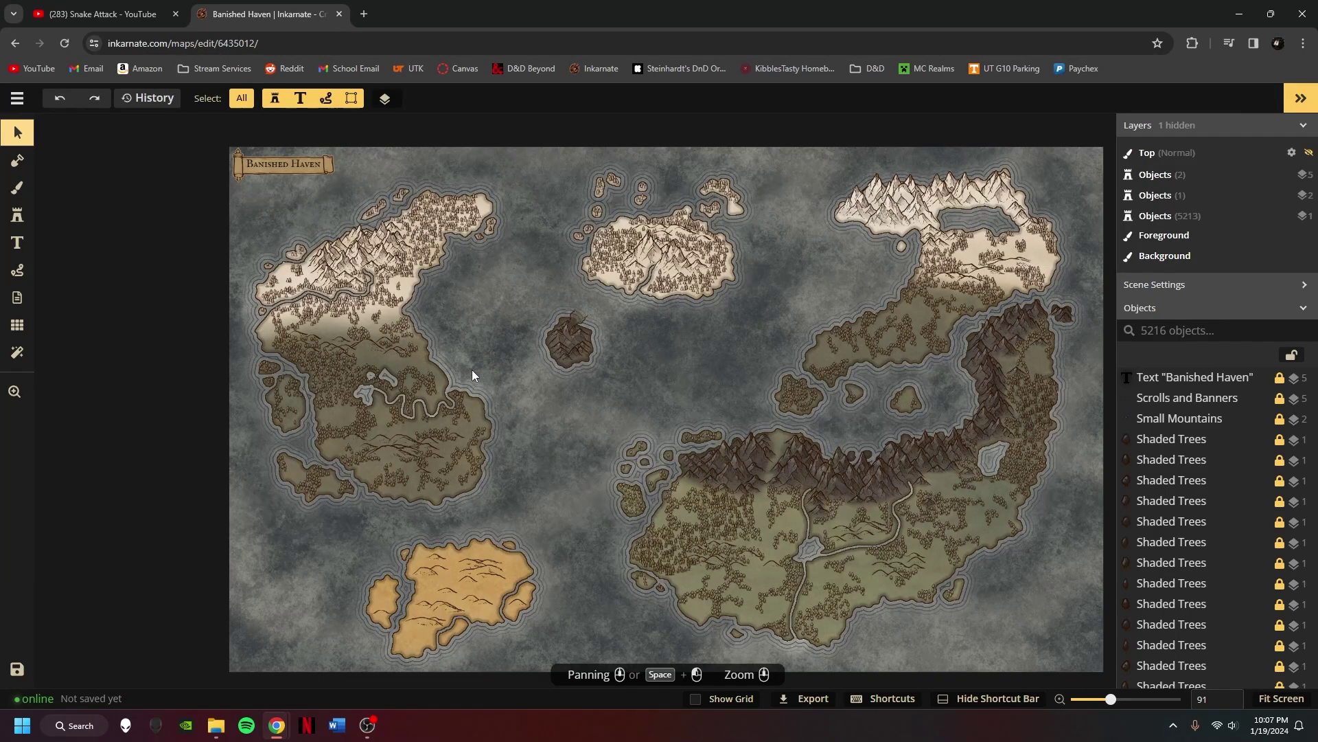
key("space")
left_click_drag(647, 400, 561, 393)
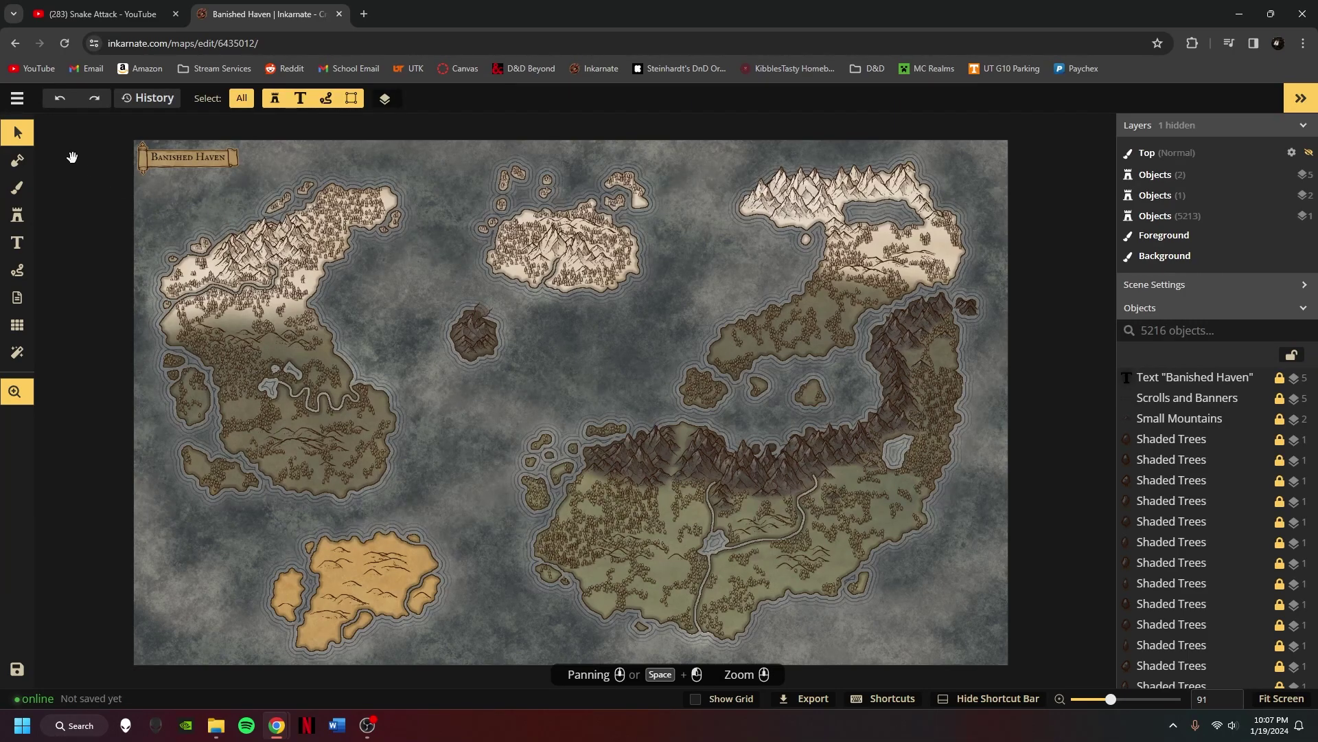
left_click_drag(228, 211, 214, 232)
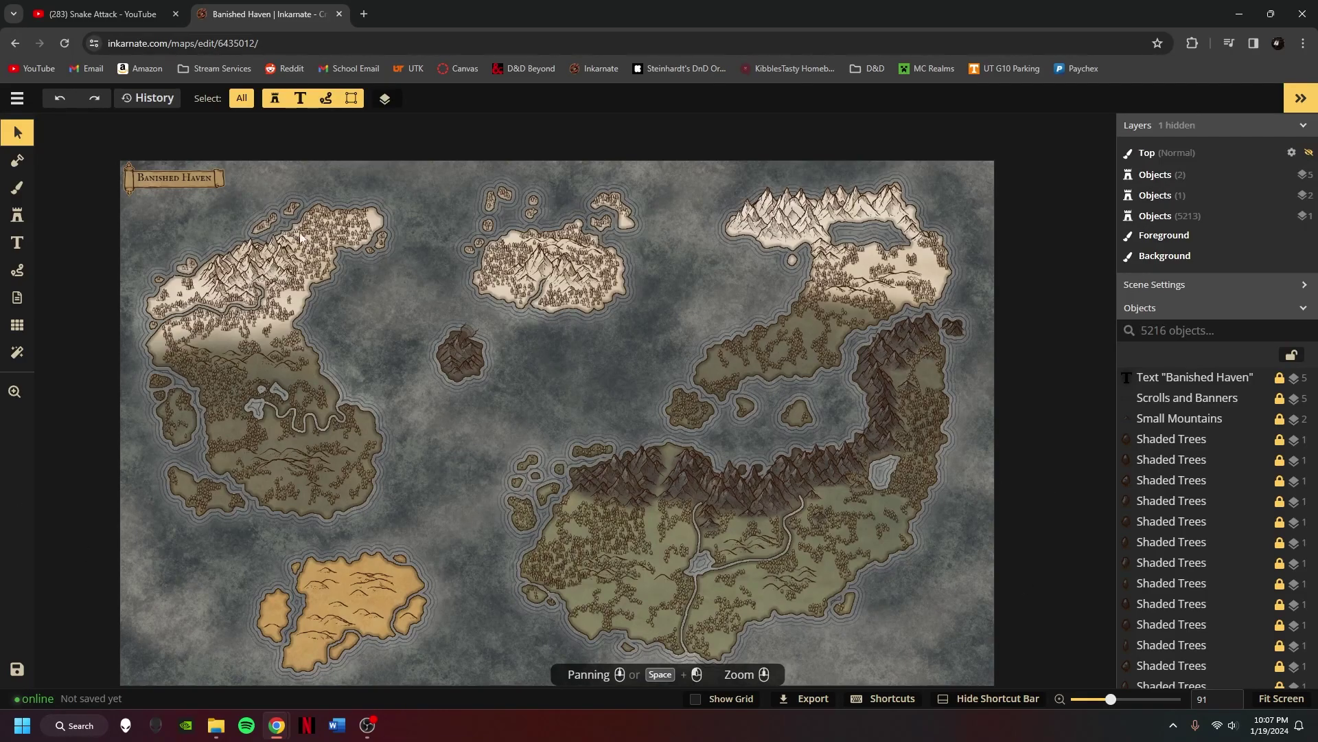
- Return to the Banished Haven folder and open the Banished Haven Kingdoms map with the selection tool active
left_click(15, 43)
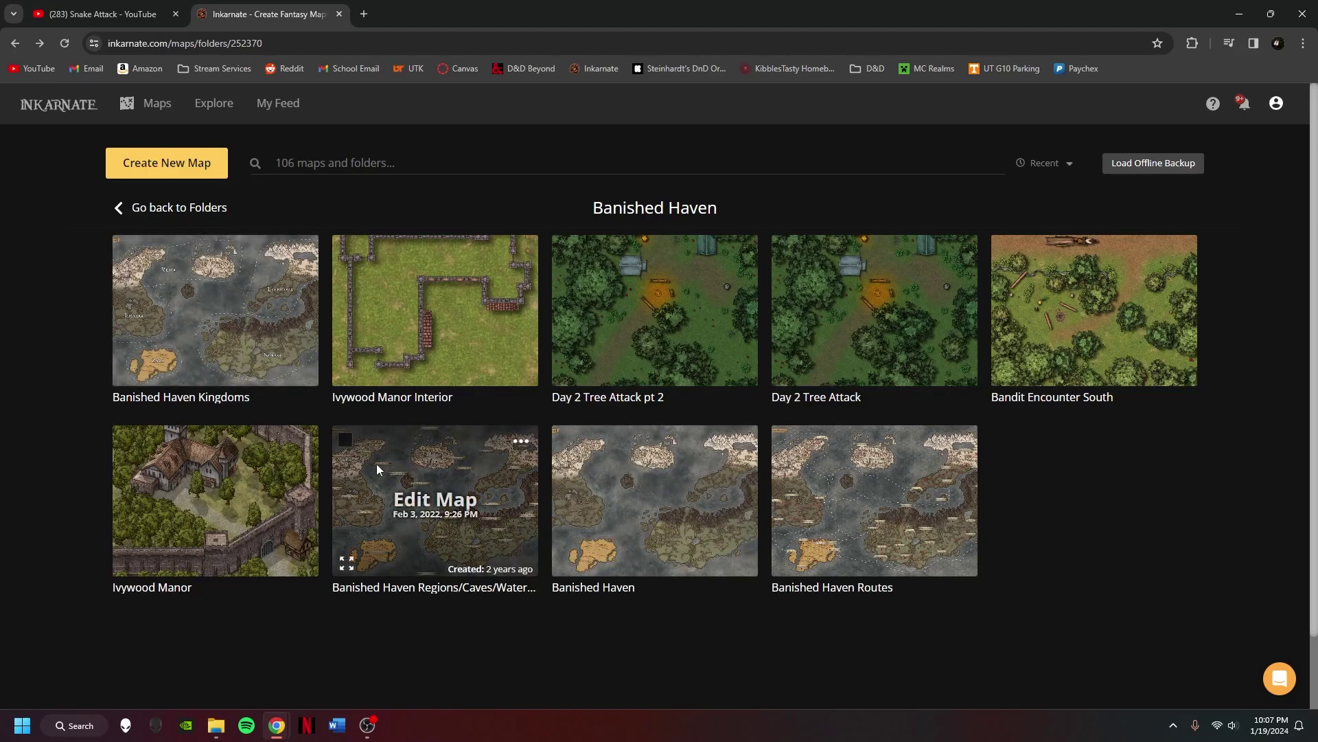
left_click(228, 310)
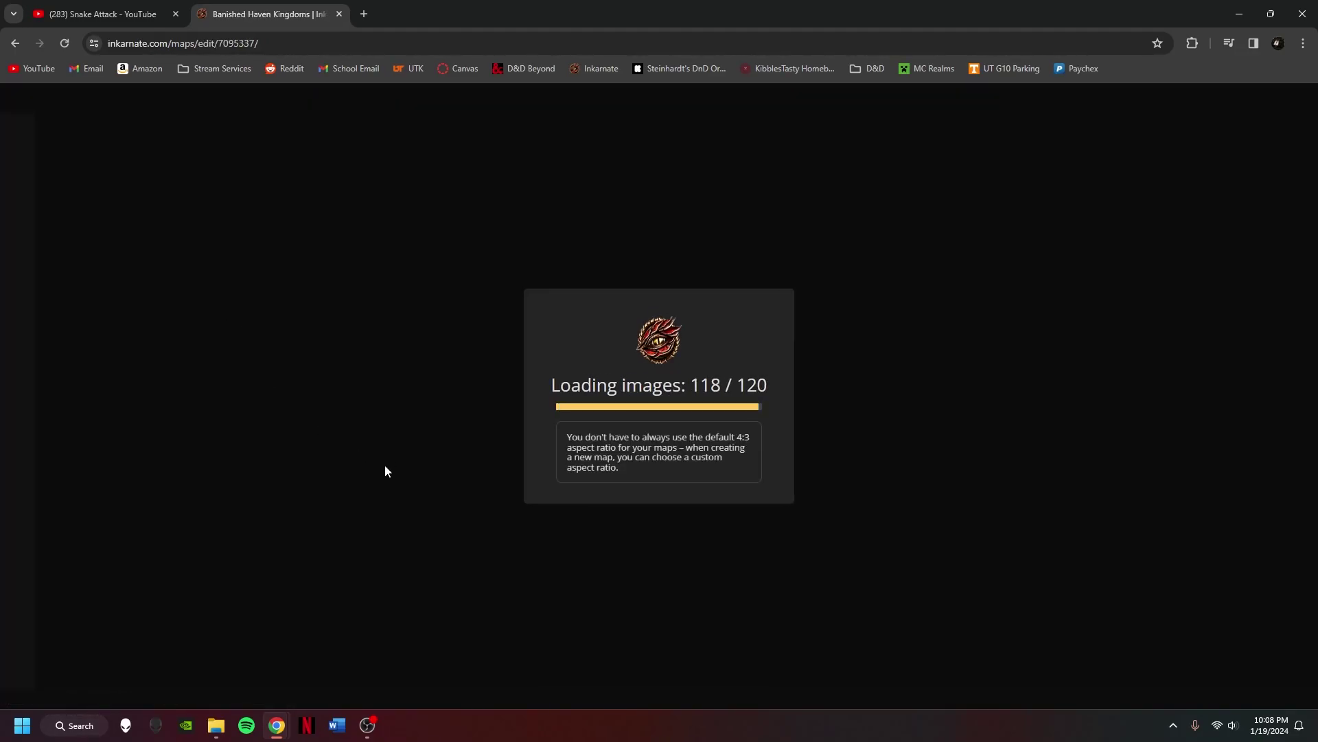
key("v")
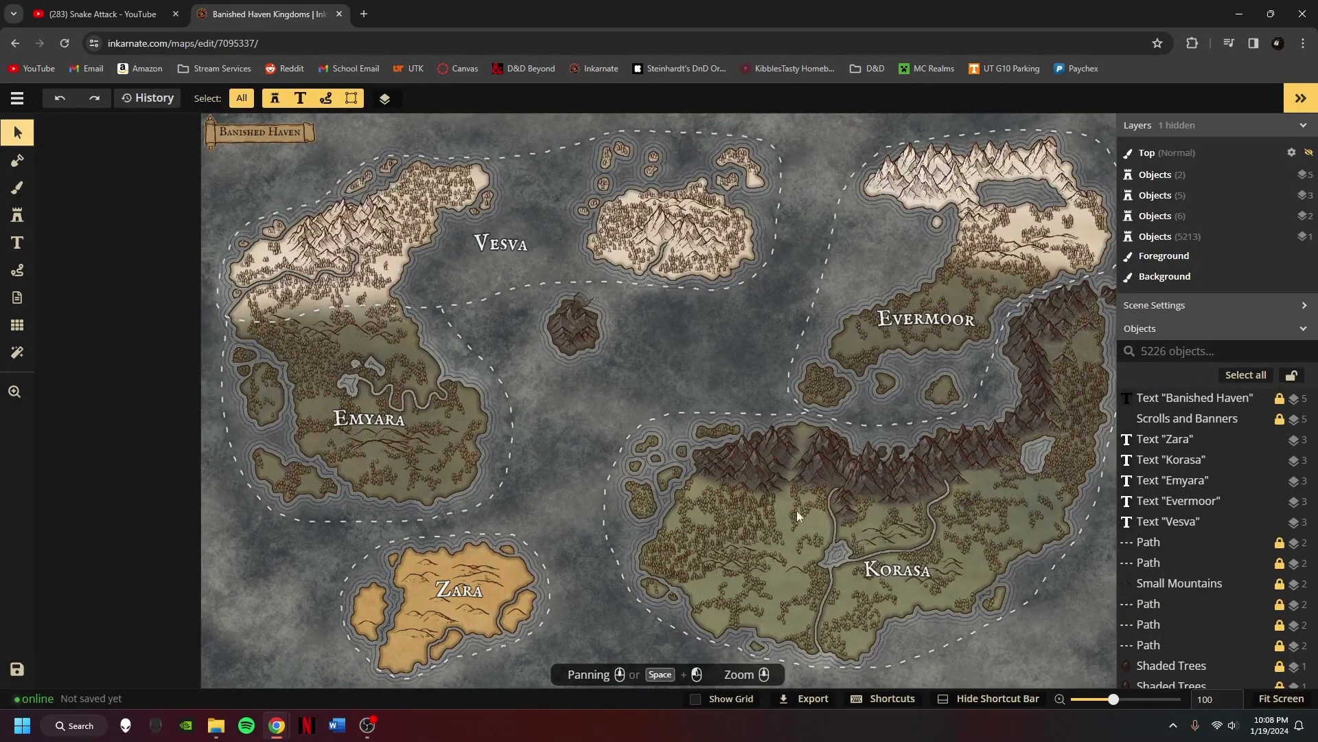
- Examine the kingdom labels and dashed borders across the Banished Haven Kingdoms map, leaving no label selected
left_click_drag(817, 523, 727, 500)
left_click_drag(698, 455, 844, 583)
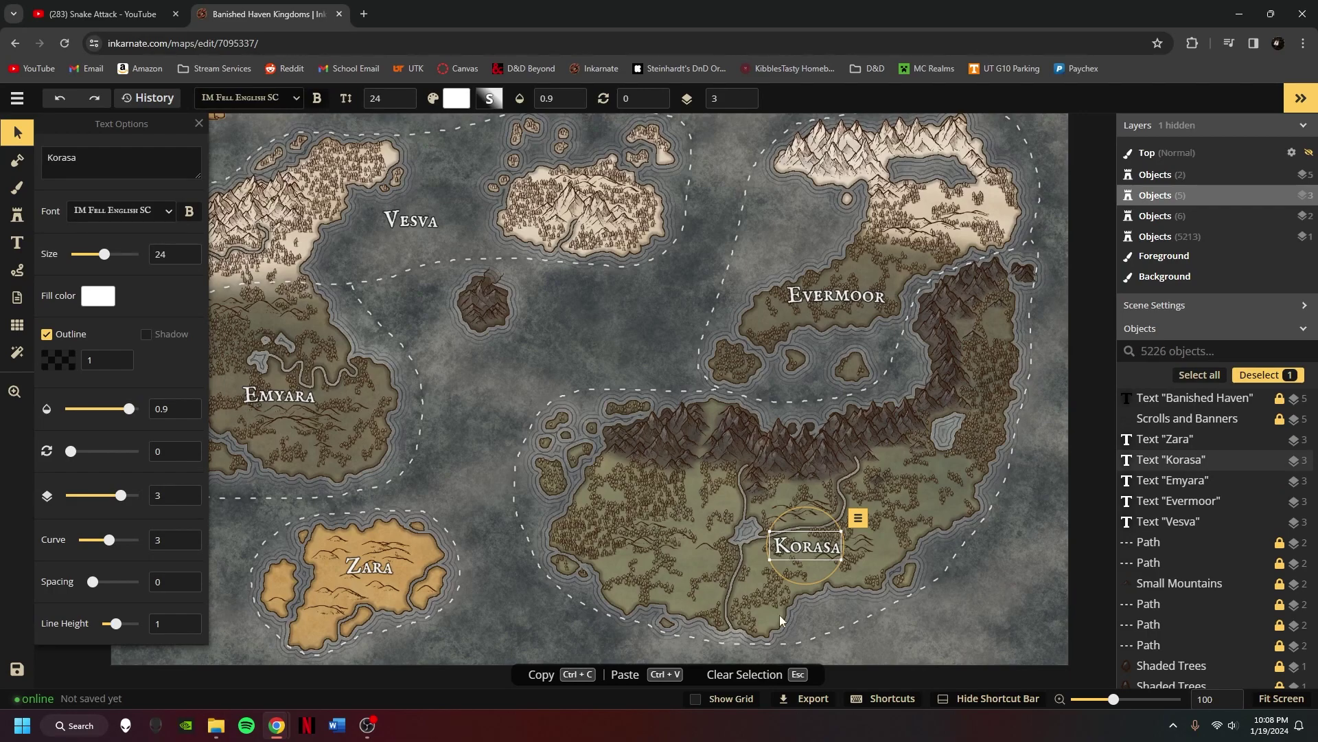
left_click(479, 452)
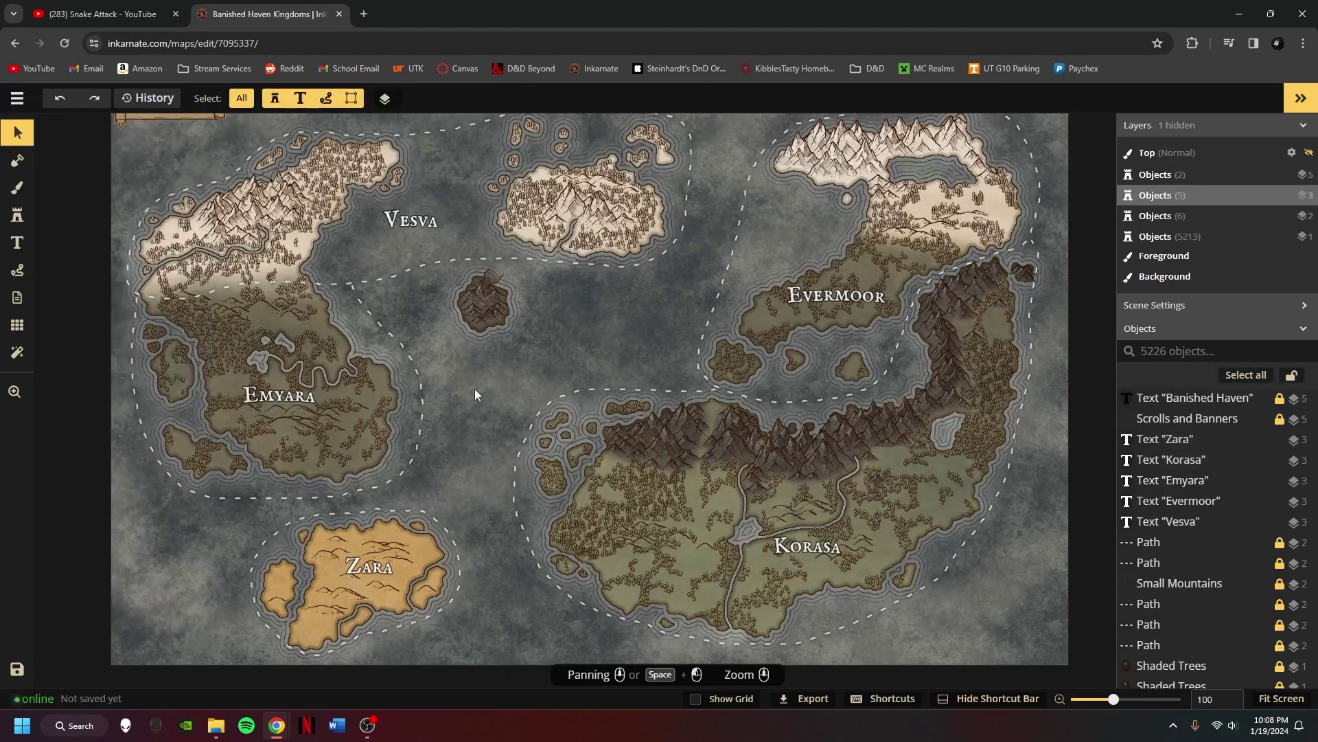
key("space")
left_click_drag(488, 334, 541, 366)
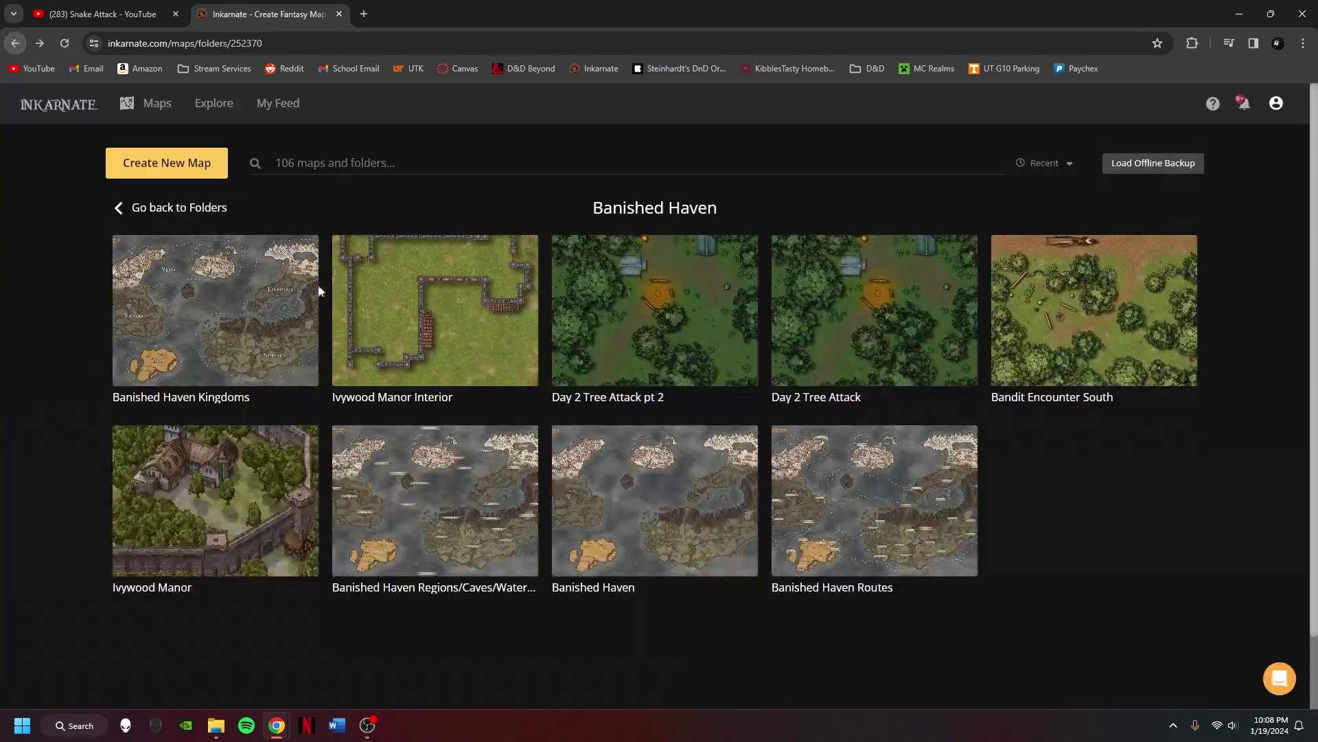
- Return to the Banished Haven folder and open the Bandit Encounter South map
left_click(16, 43)
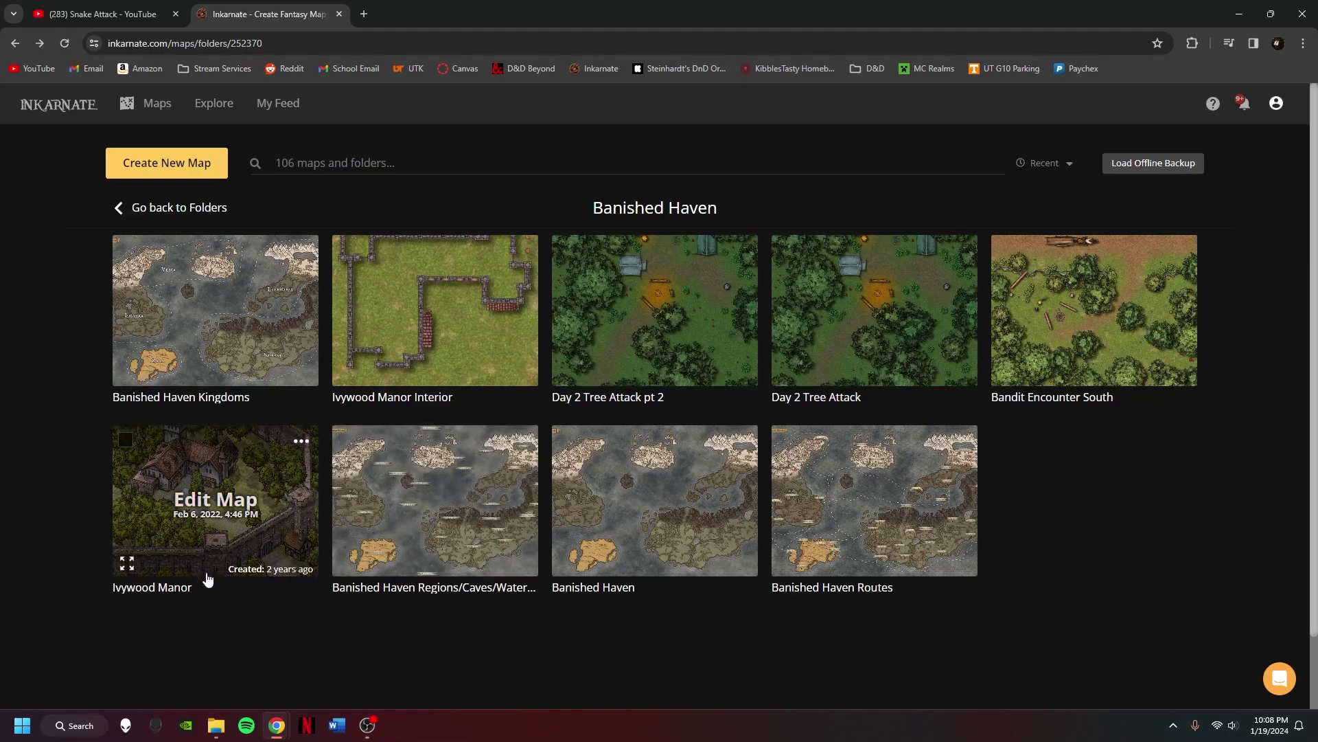
left_click(1070, 316)
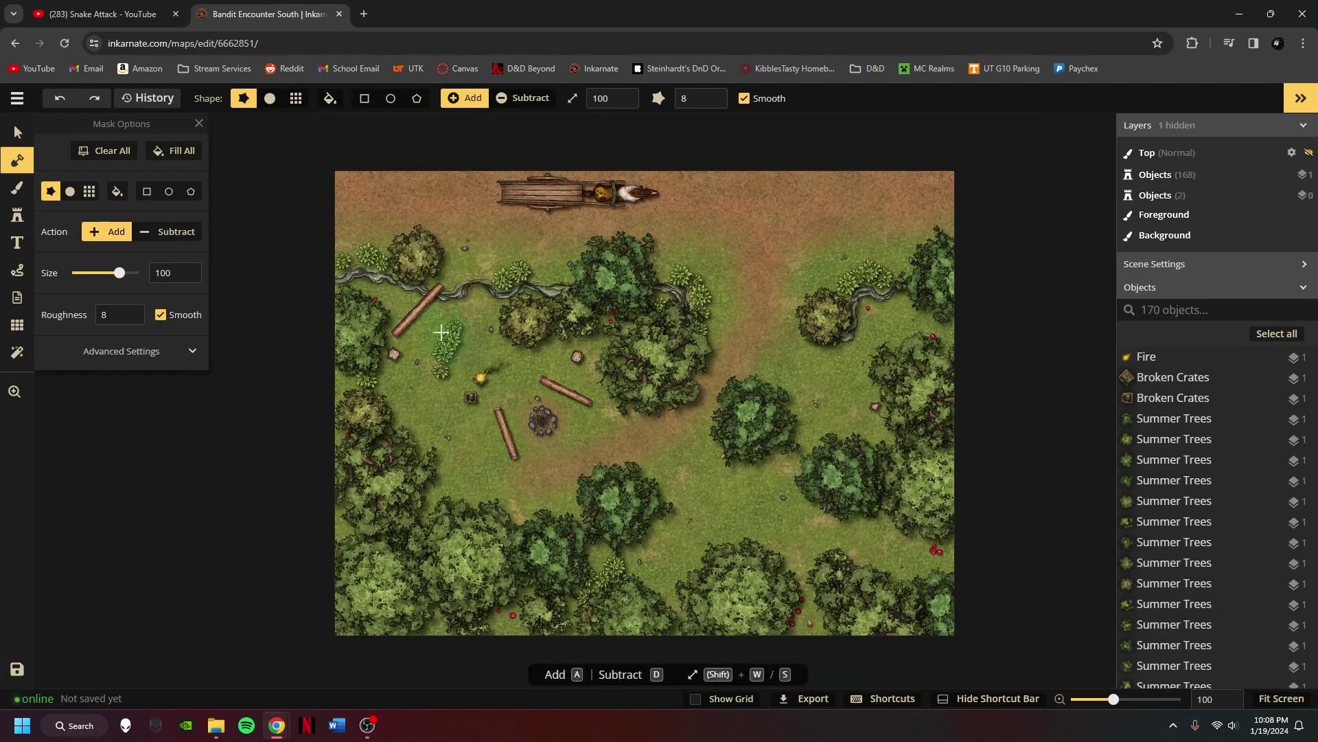
- Look over the campsite, trees and road on the Bandit Encounter South map with the selection tool active
left_click(17, 131)
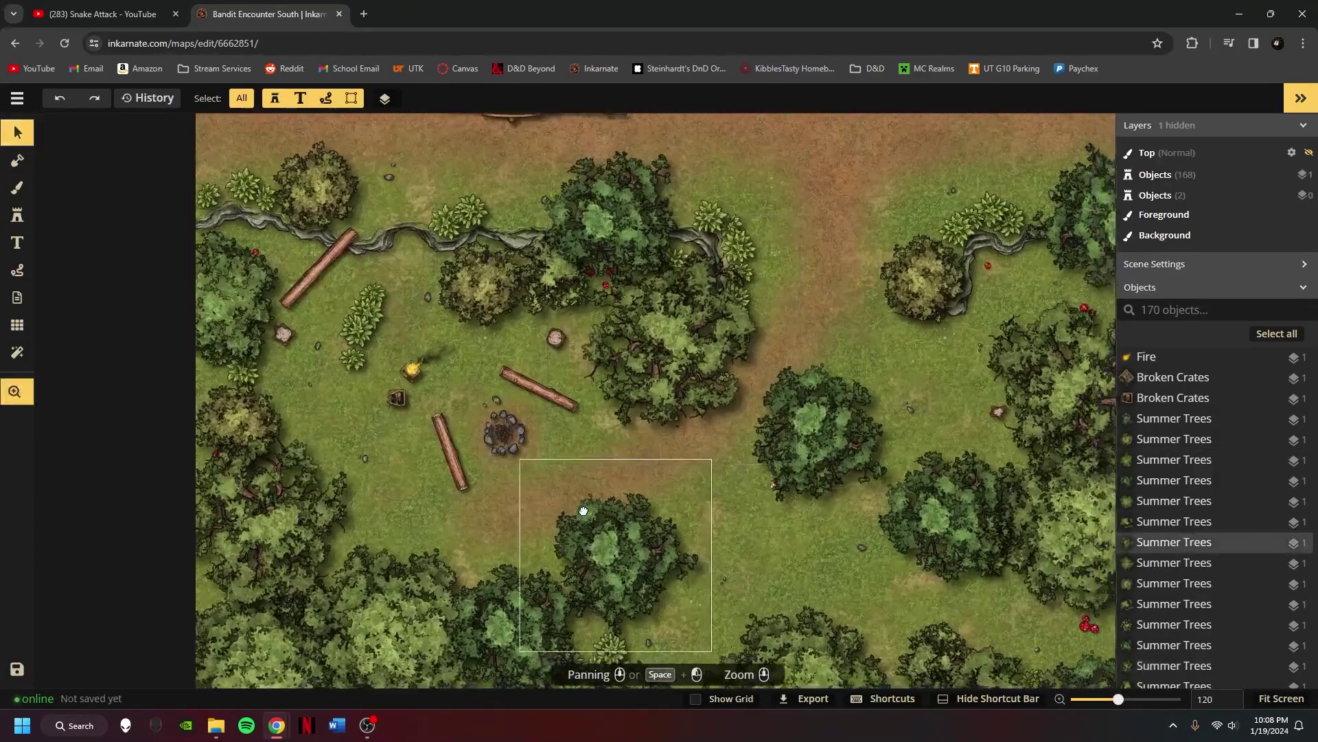
scroll(663, 465, "up", 3)
scroll(455, 254, "down", 2)
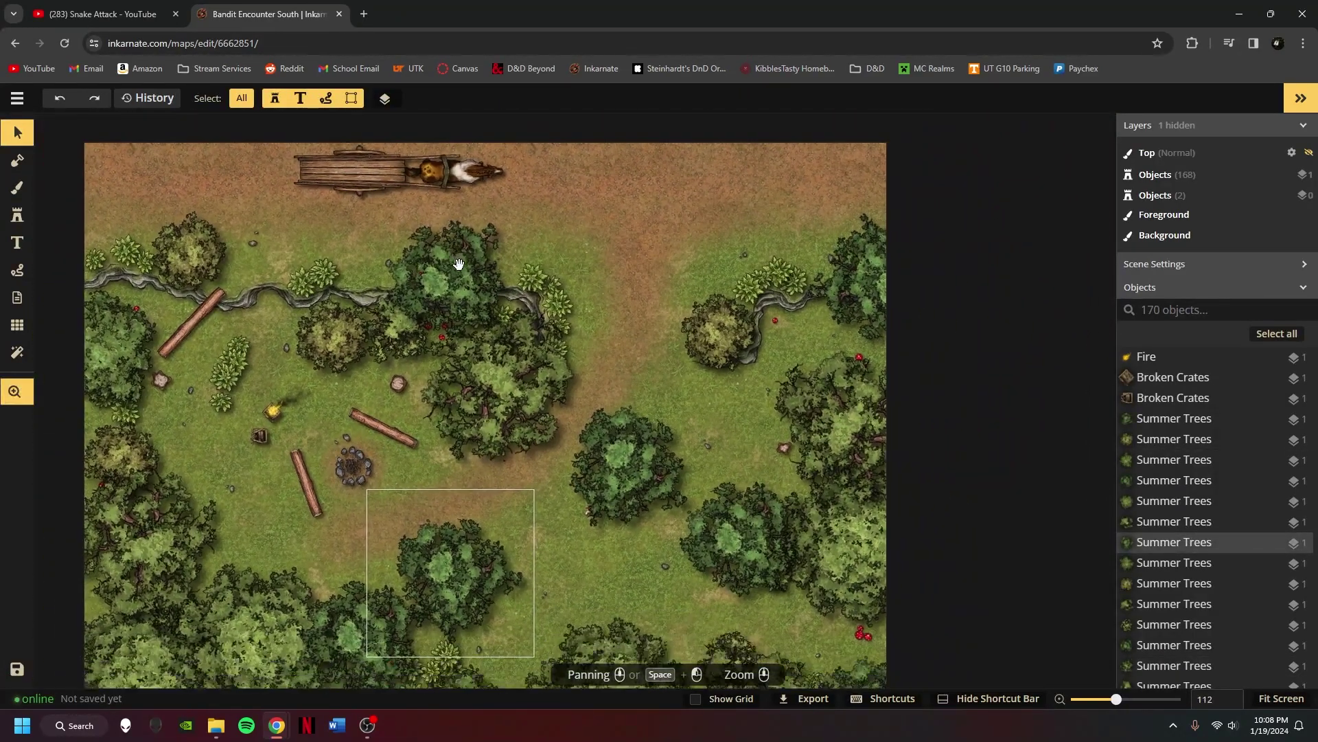
- Return to the Banished Haven folder and open the Banished Haven regions, caves and water map with the selection tool active
left_click(15, 44)
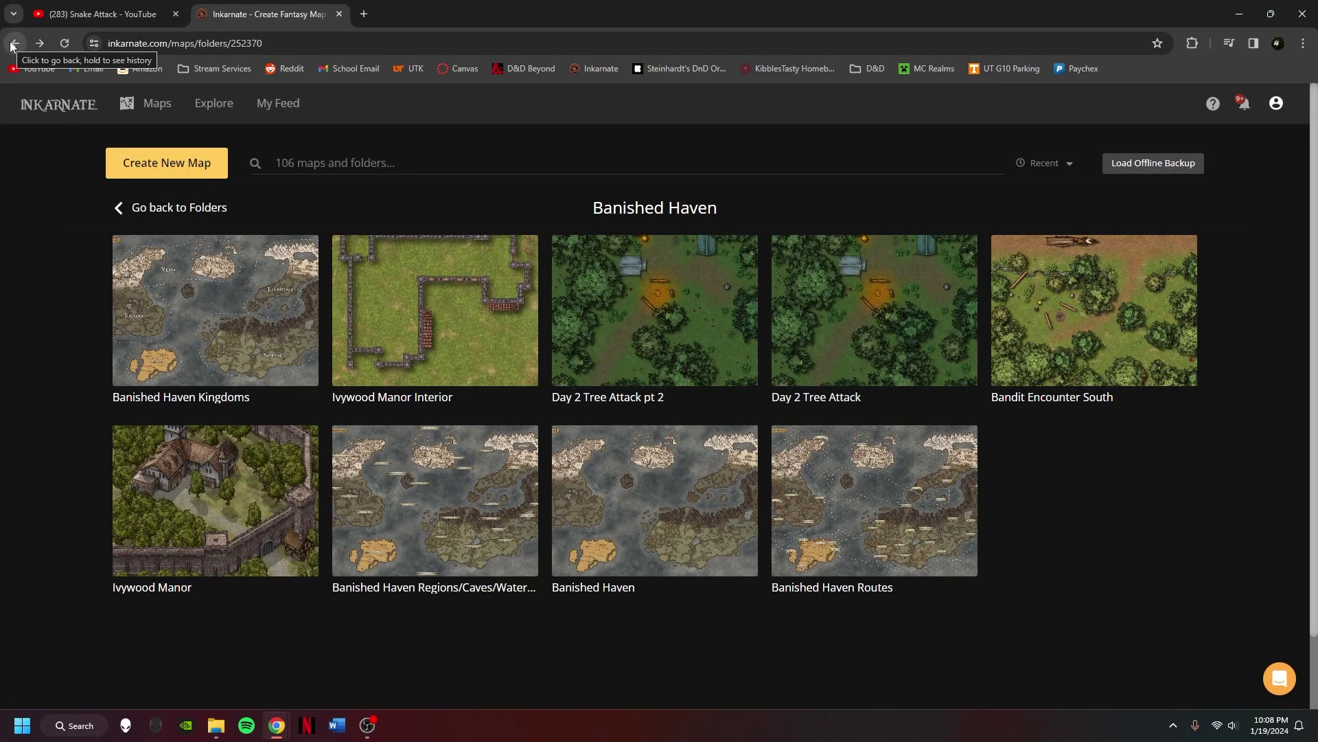
mouse_move(467, 496)
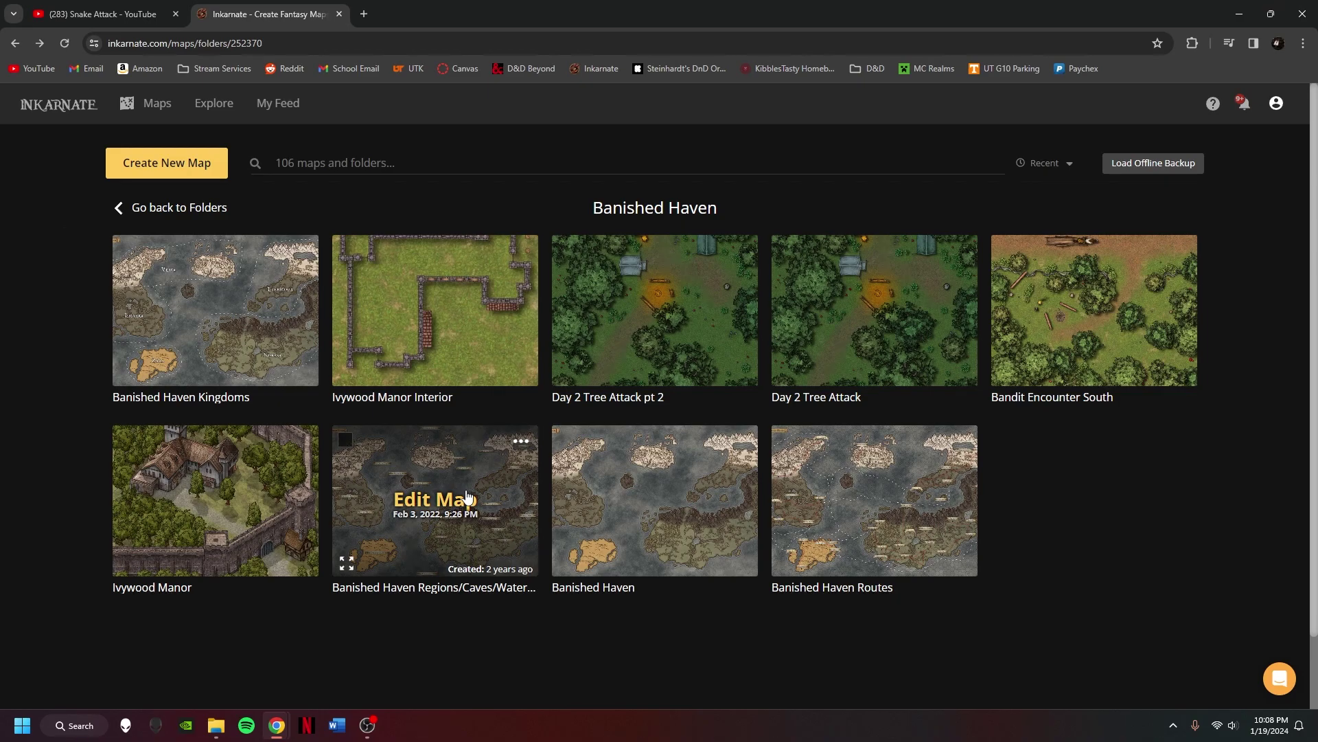
left_click(467, 496)
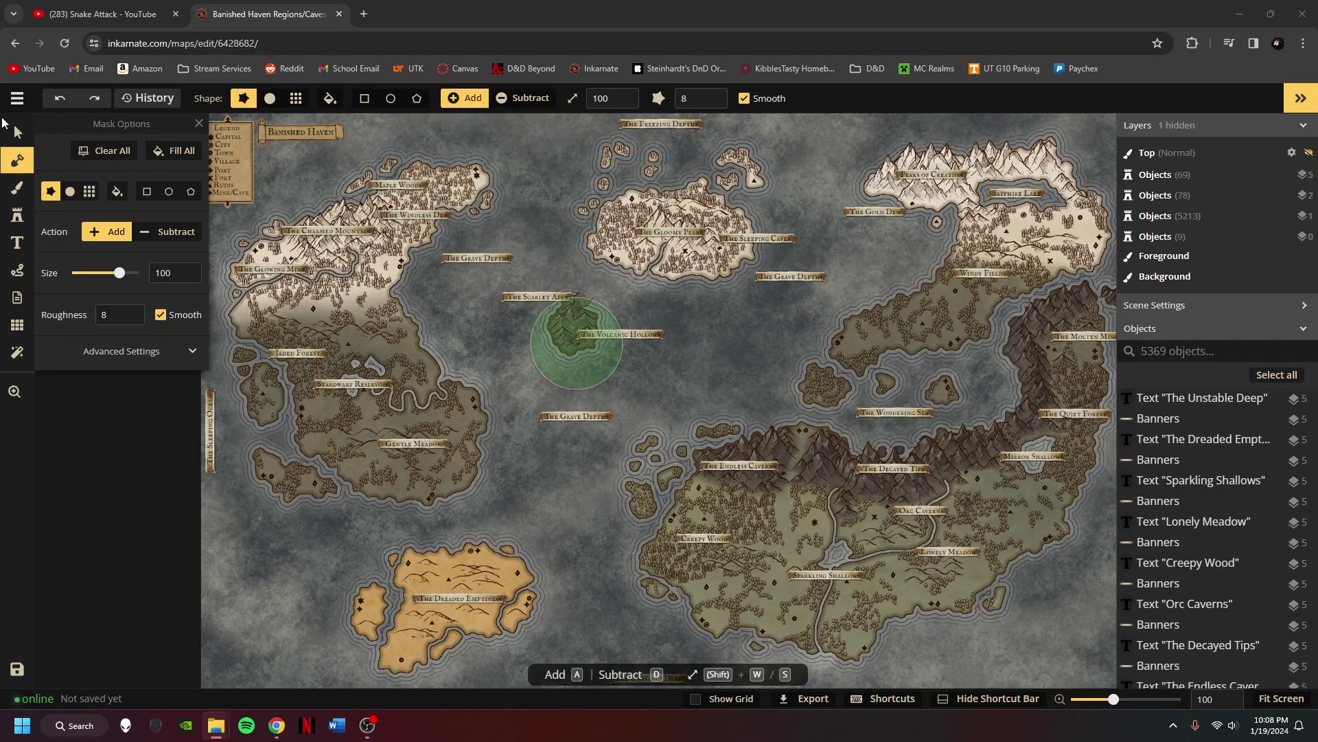
left_click(17, 131)
left_click(15, 391)
- Go back to the folder overview and open New World Map from the Korasa folder
left_click(15, 43)
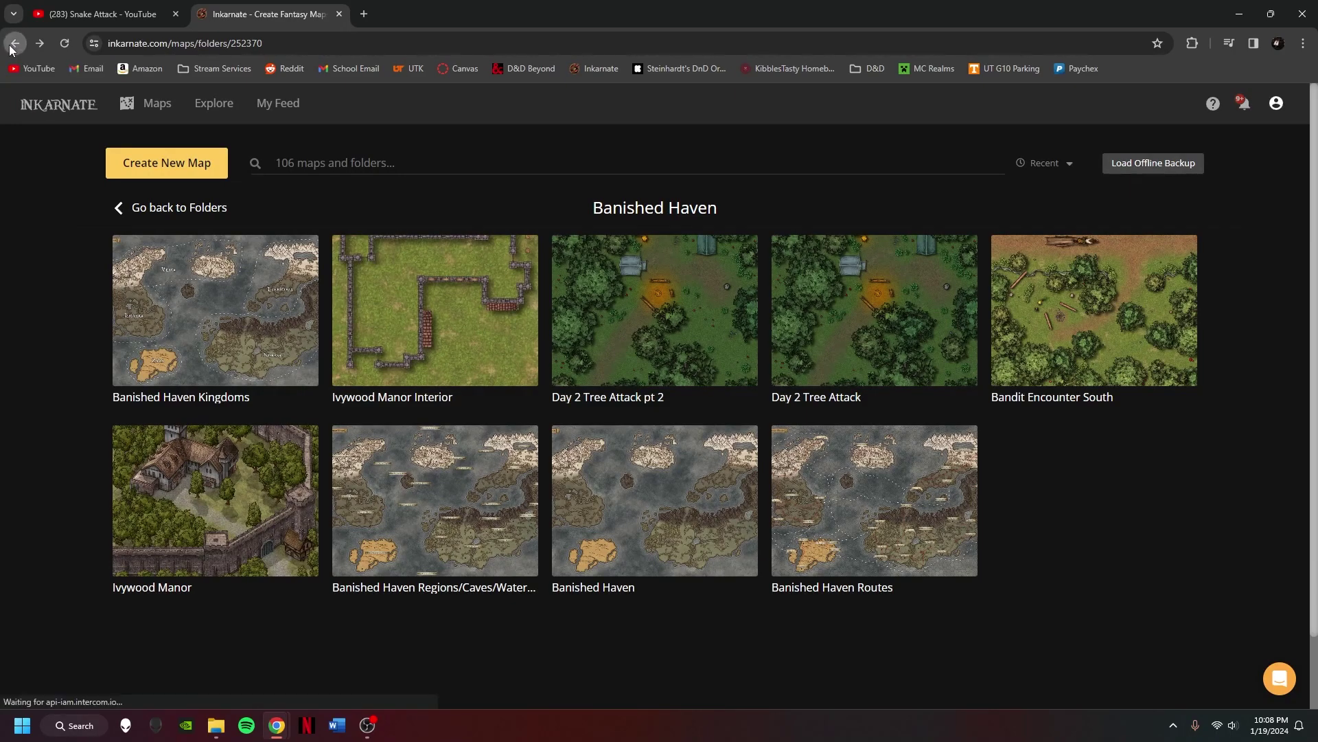
left_click(129, 214)
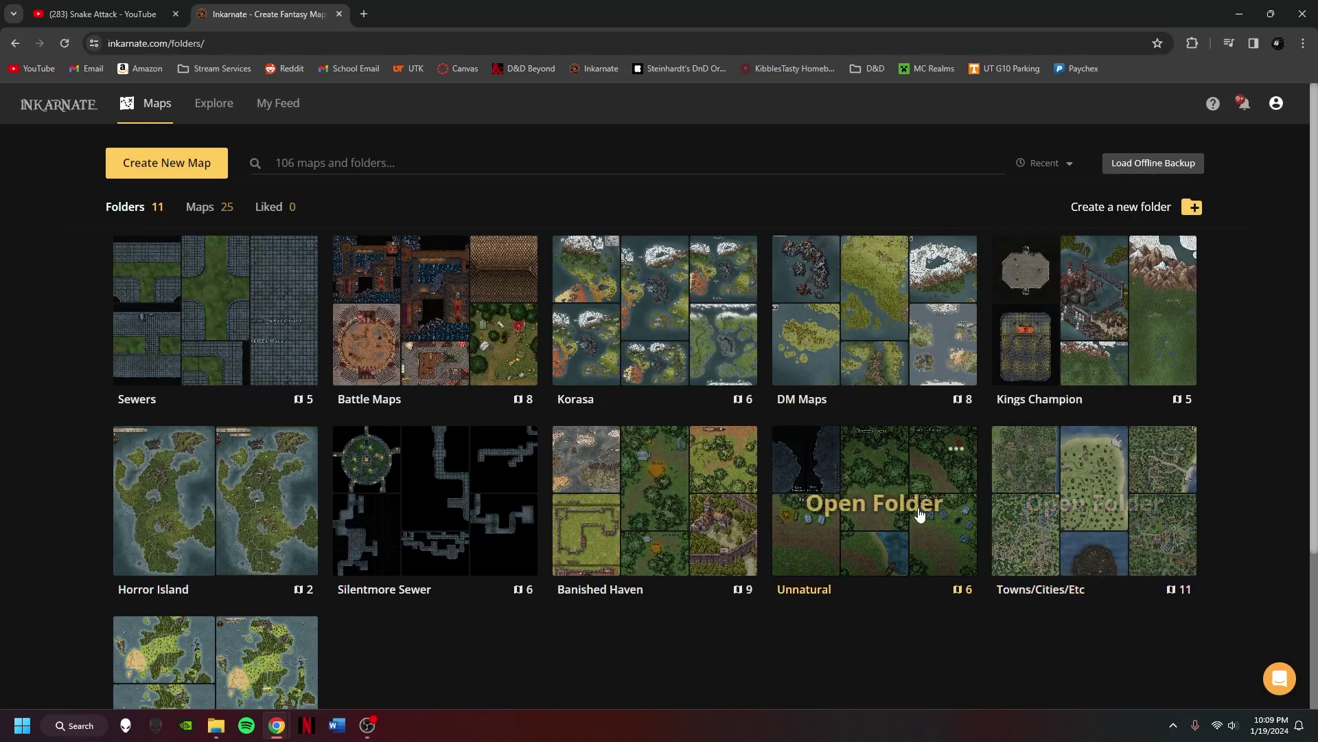
left_click(652, 324)
left_click(188, 503)
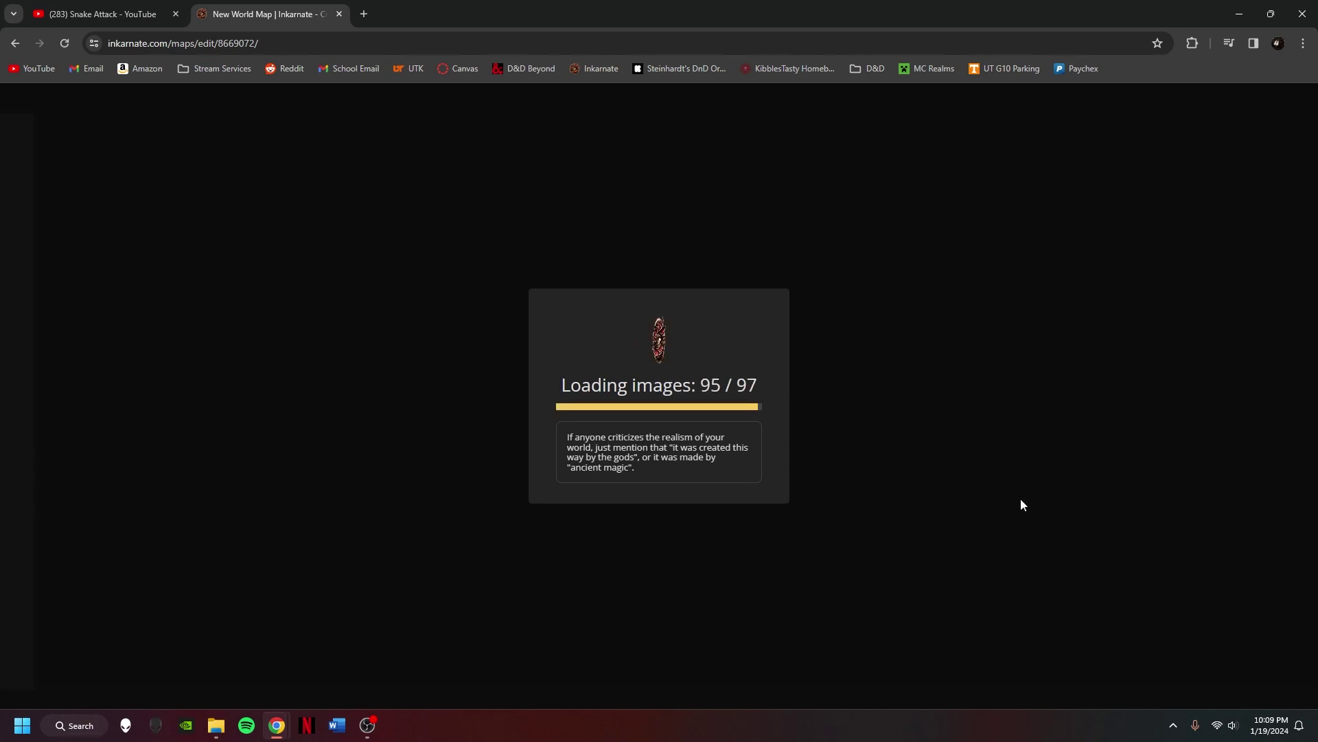
key("super+e")
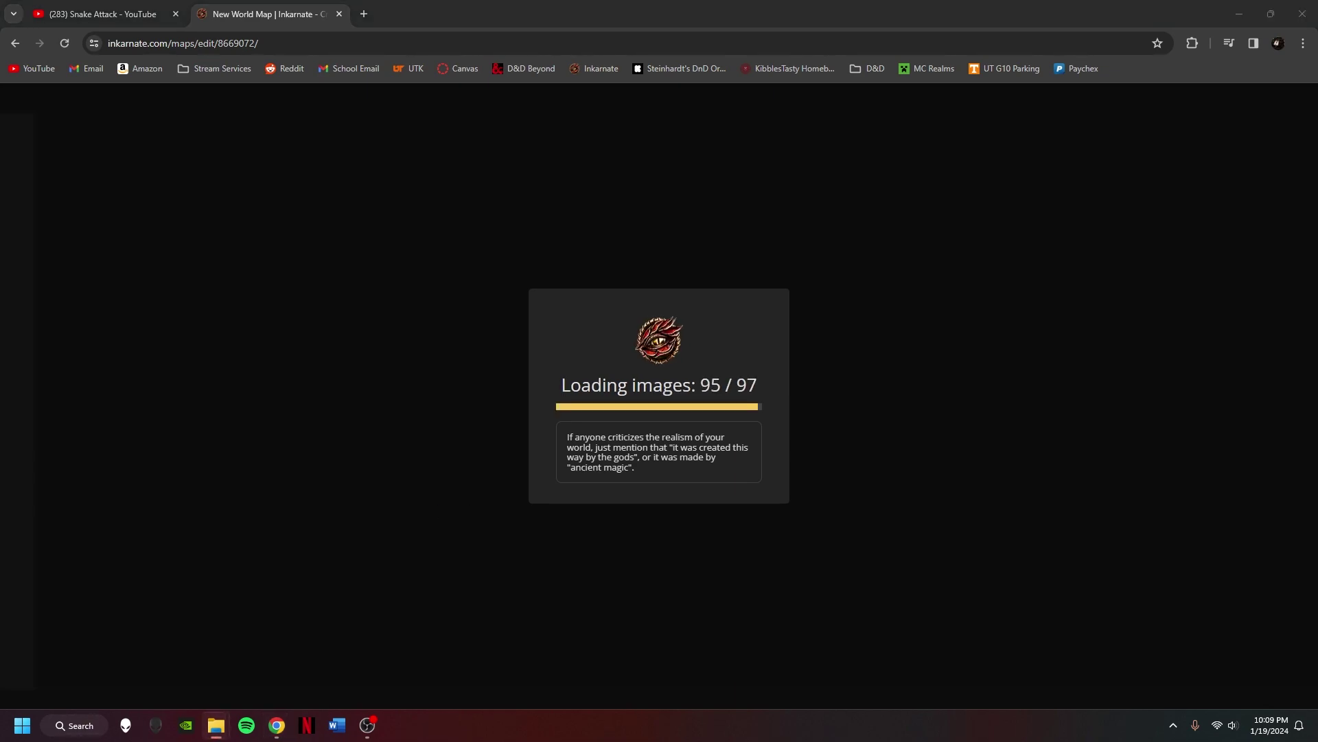
left_click(680, 114)
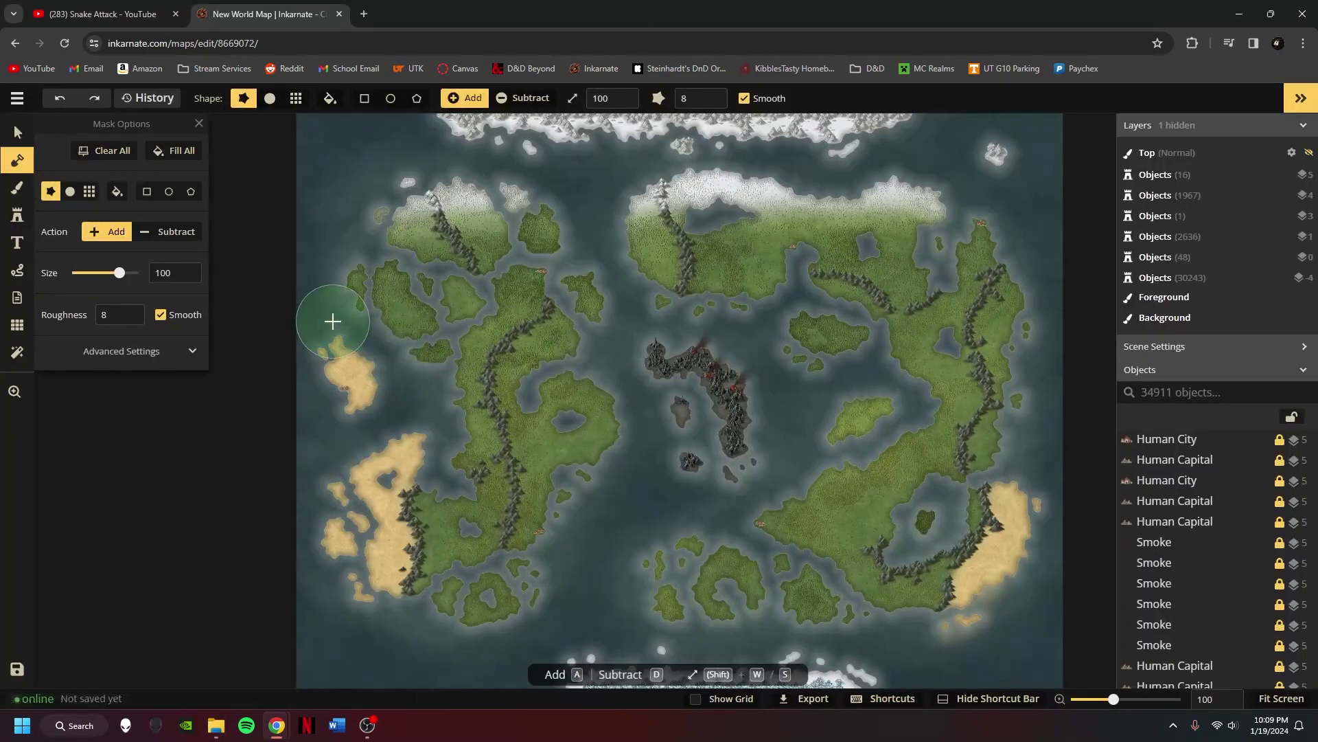
- Activate the selection tool and look over the continents across the whole New World Map
key("v")
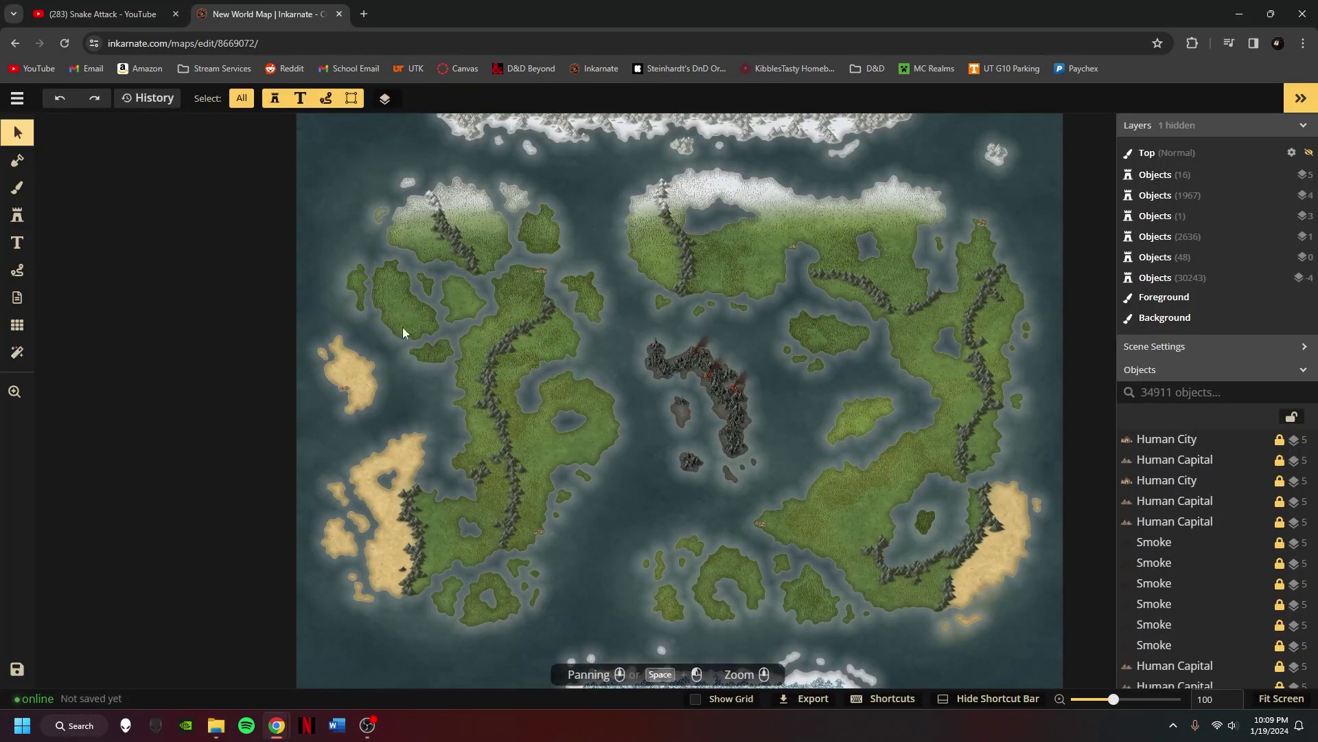
scroll(655, 425, "down", 1)
left_click_drag(655, 426, 576, 418)
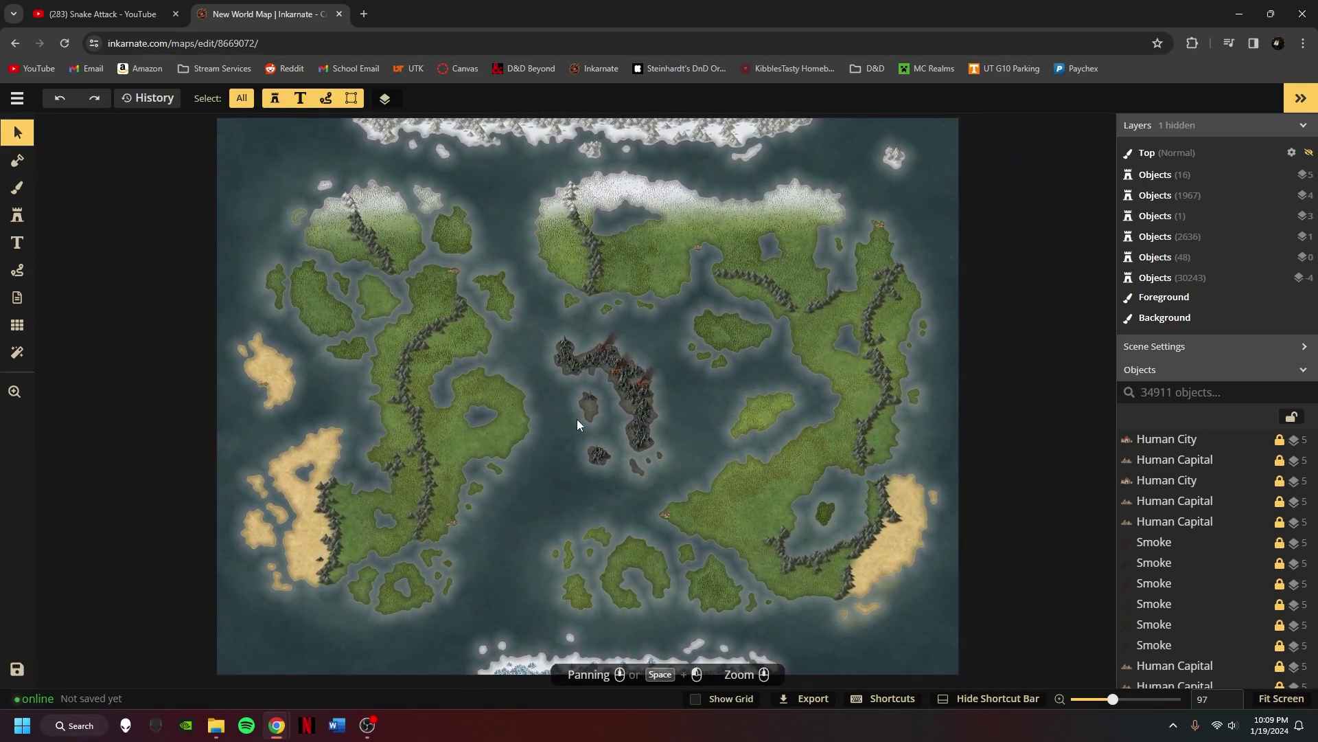
mouse_move(561, 459)
left_mouse_down()
mouse_move(538, 476)
mouse_move(529, 434)
mouse_move(555, 446)
left_mouse_up()
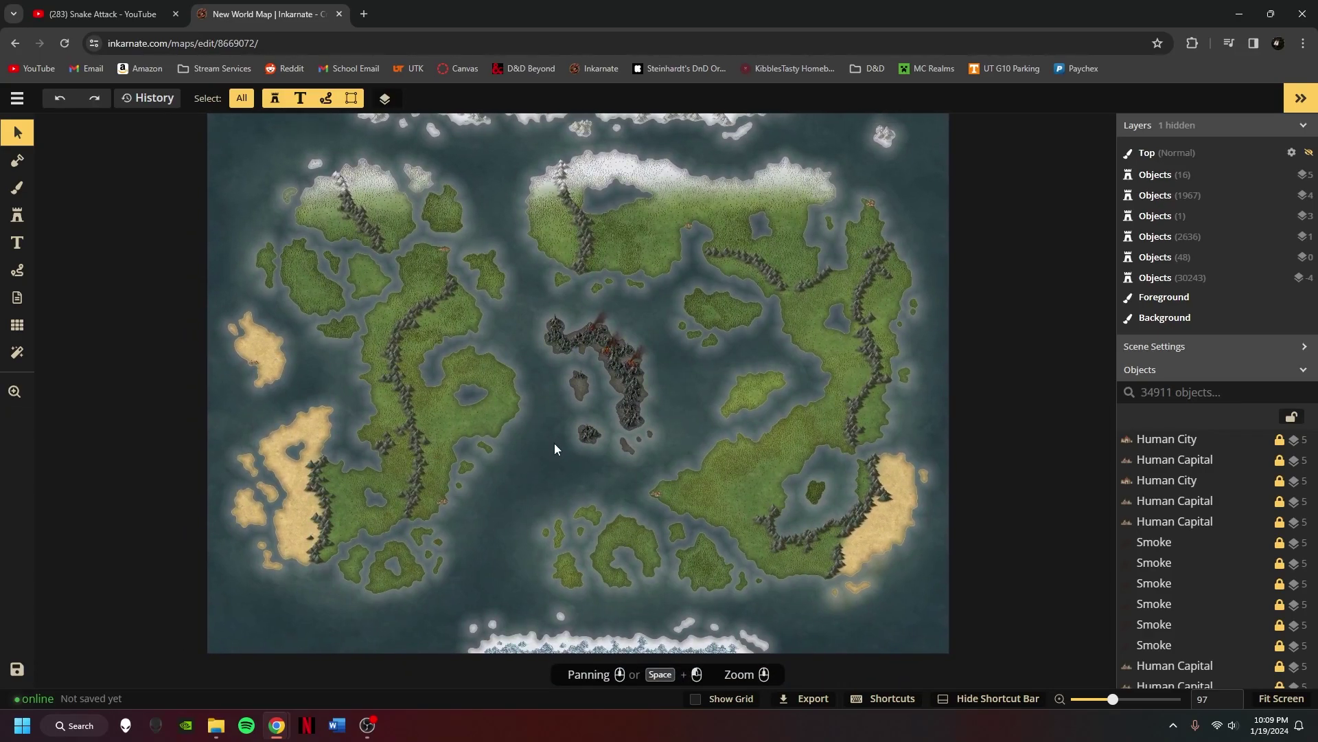
left_click_drag(555, 445, 545, 465)
- Examine the city at the western tip of the southeastern continent and the tree cover around it
scroll(517, 515, "up", 2)
scroll(676, 529, "up", 8)
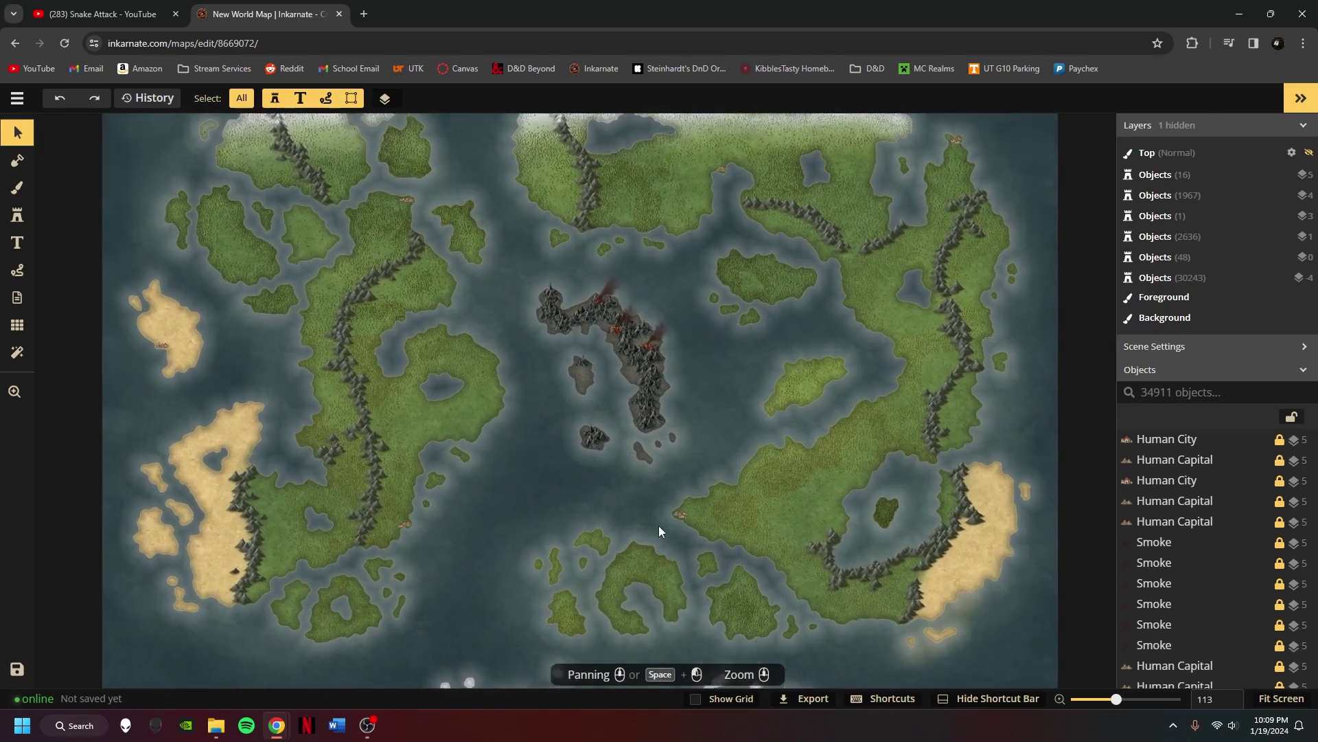
left_click_drag(670, 524, 488, 480)
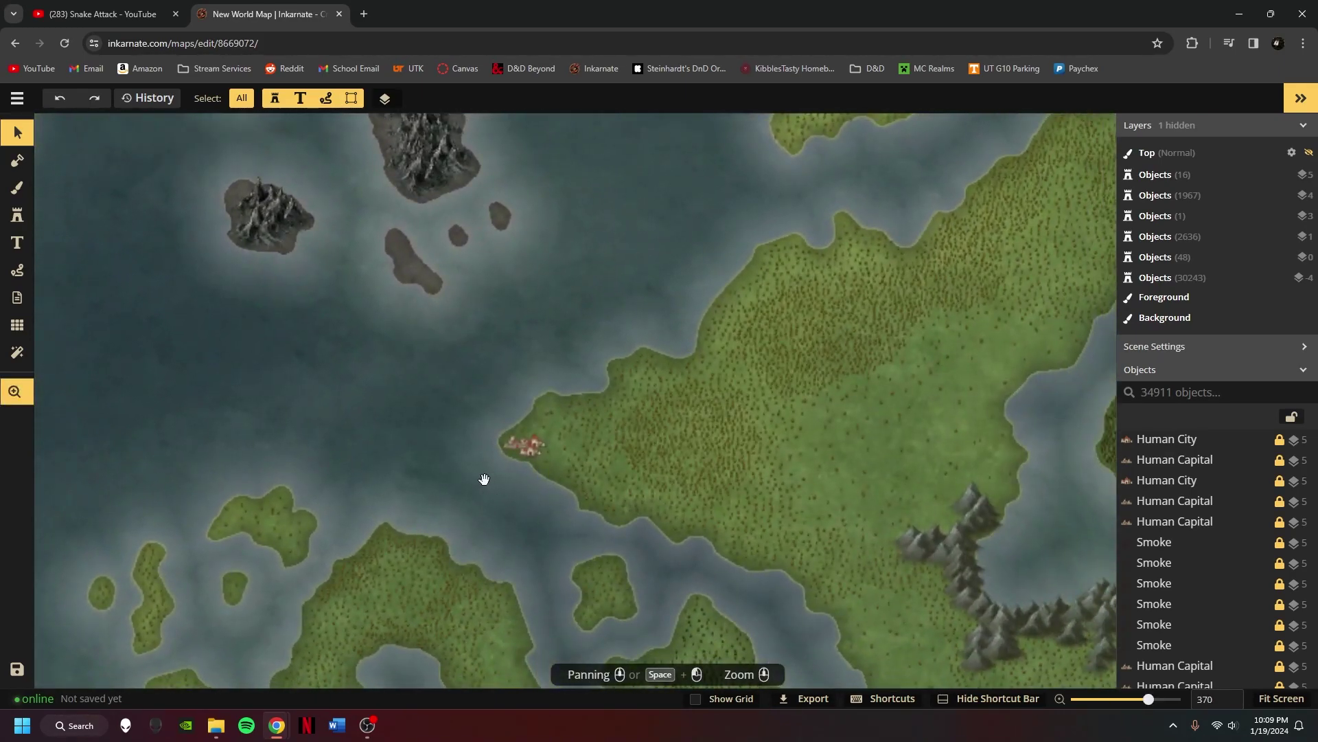
left_click_drag(567, 504, 359, 427)
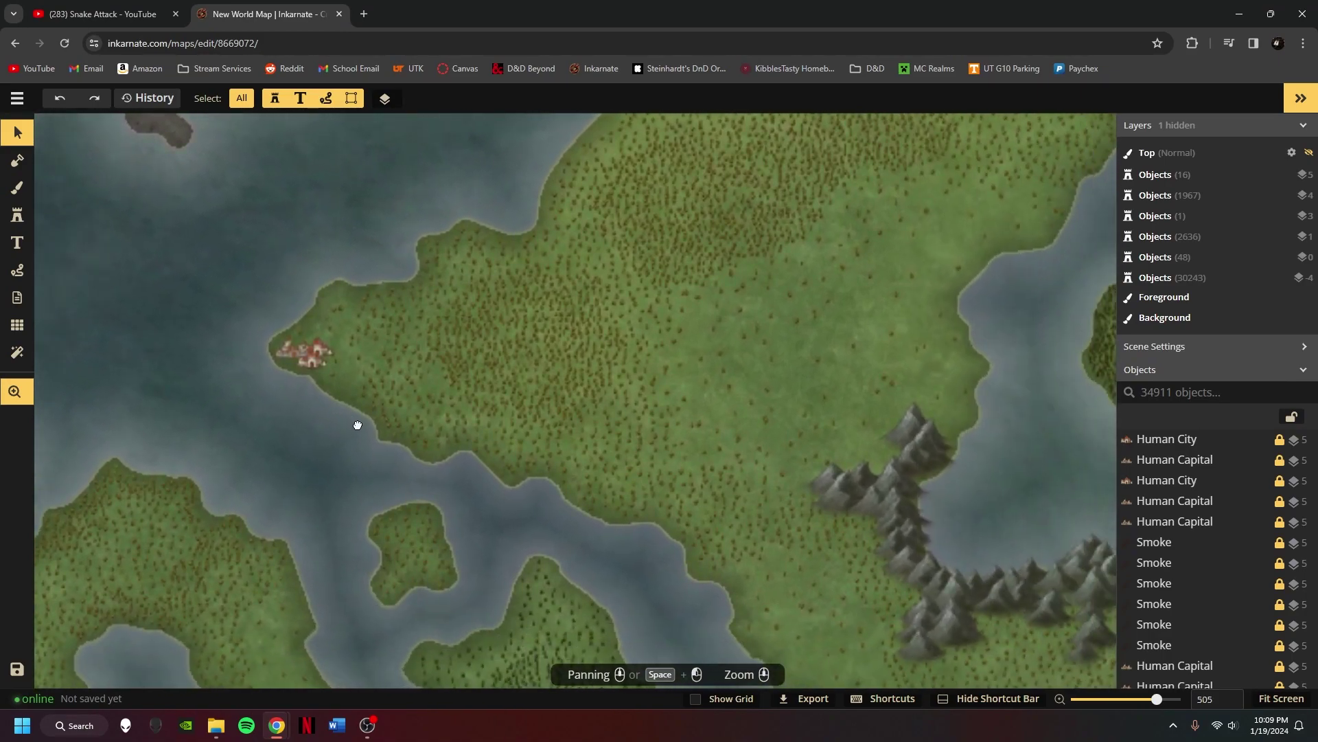
scroll(329, 410, "up", 3)
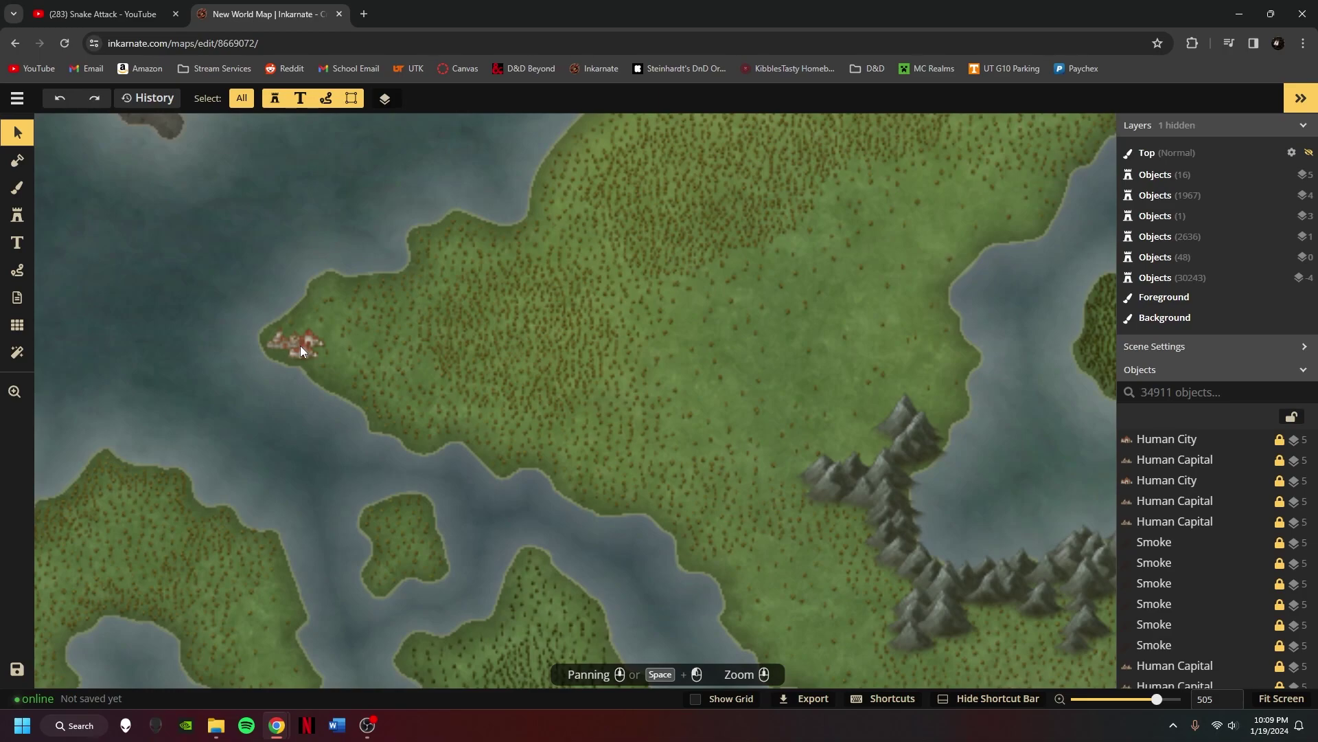
scroll(399, 251, "down", 3)
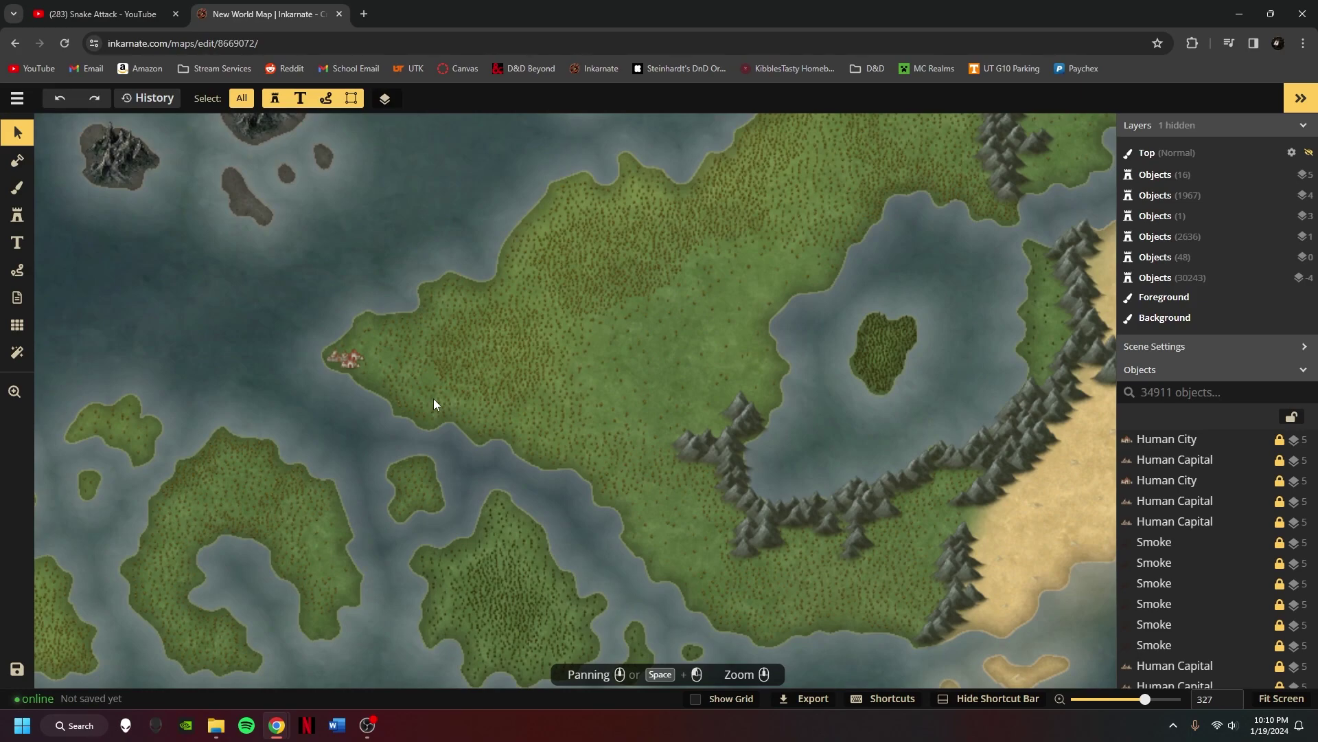
scroll(378, 418, "down", 2)
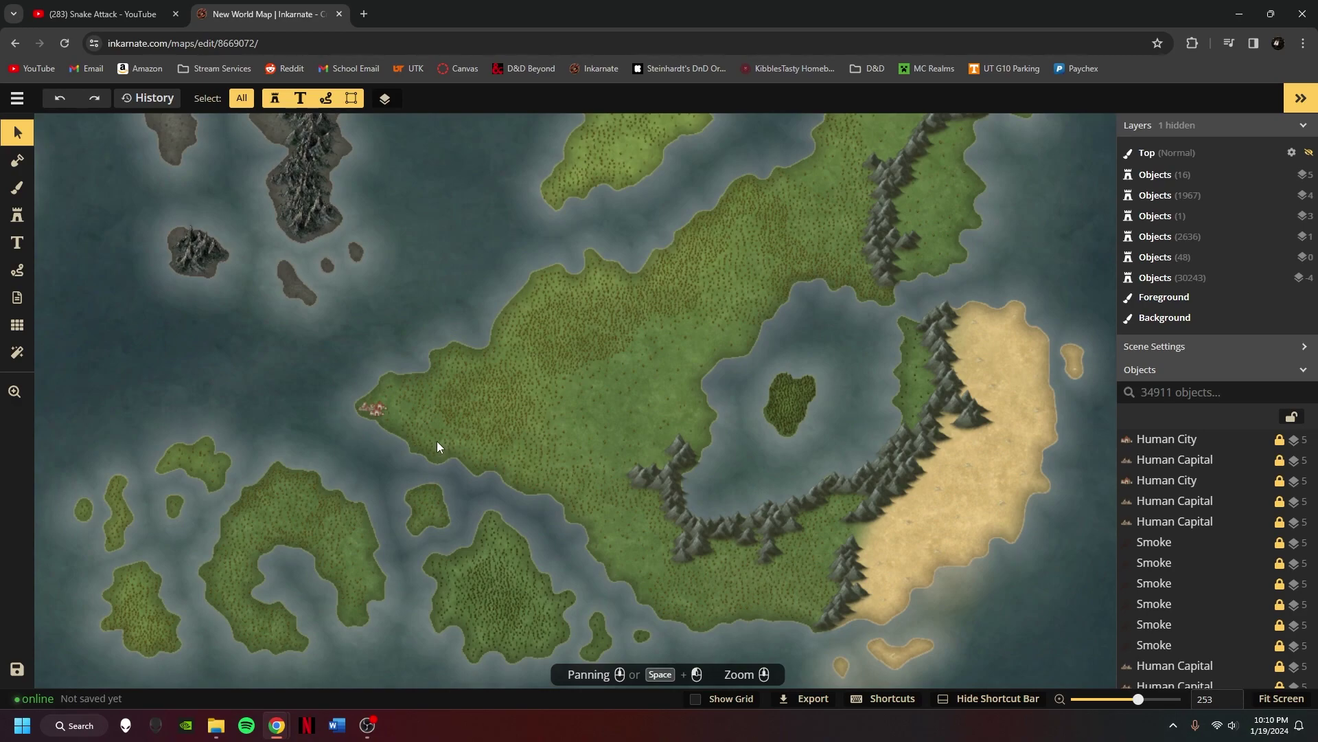
mouse_move(447, 452)
left_mouse_down()
mouse_move(427, 448)
mouse_move(446, 451)
left_mouse_up()
scroll(446, 451, "down", 5)
scroll(507, 507, "down", 2)
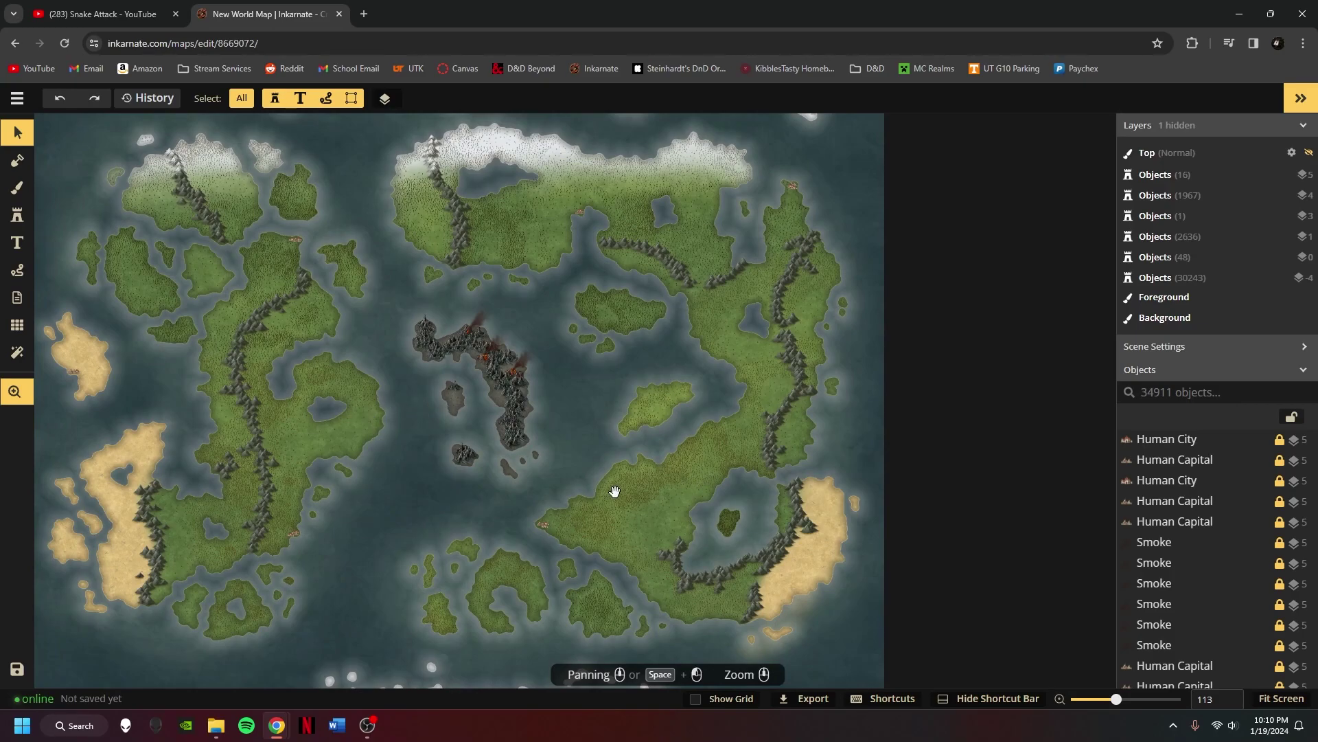
- Examine the mountain range and scattered trees on the eastern continent of the New World Map up close
left_click_drag(611, 491, 501, 504)
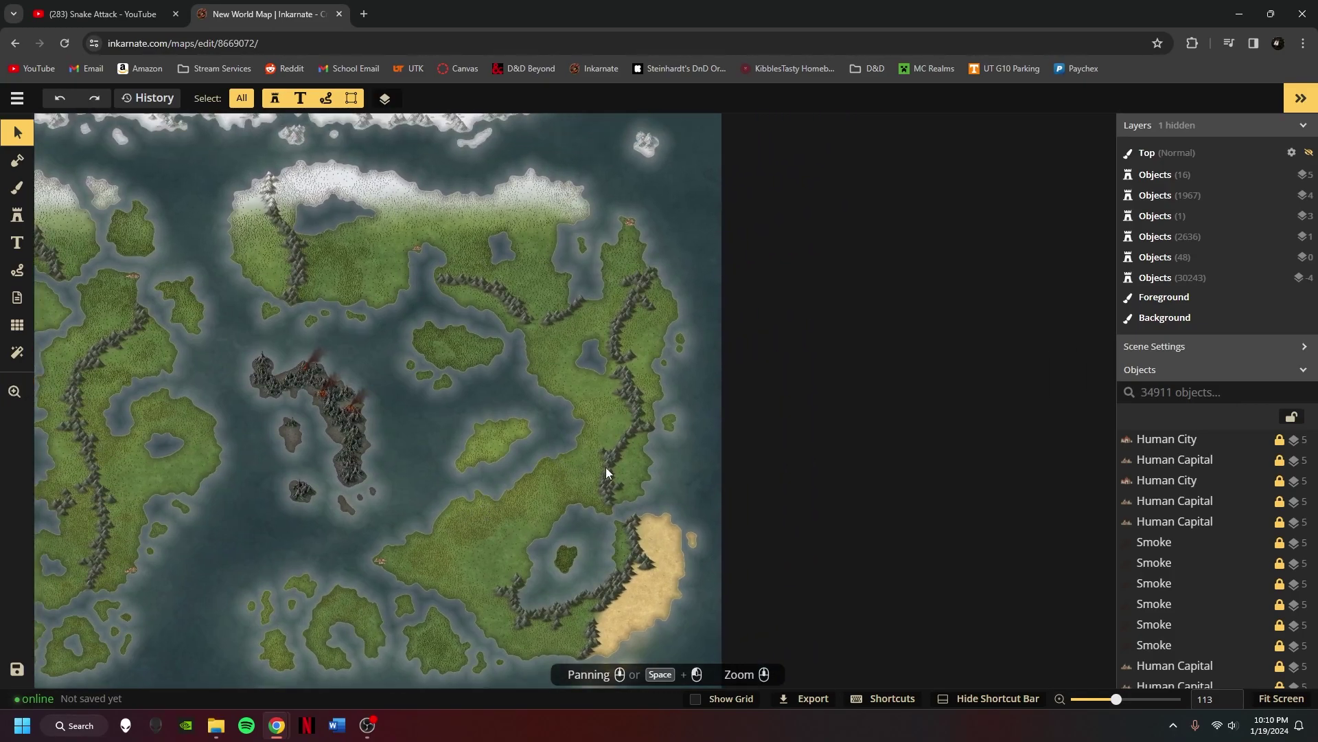
scroll(606, 467, "up", 15)
scroll(373, 584, "up", 4)
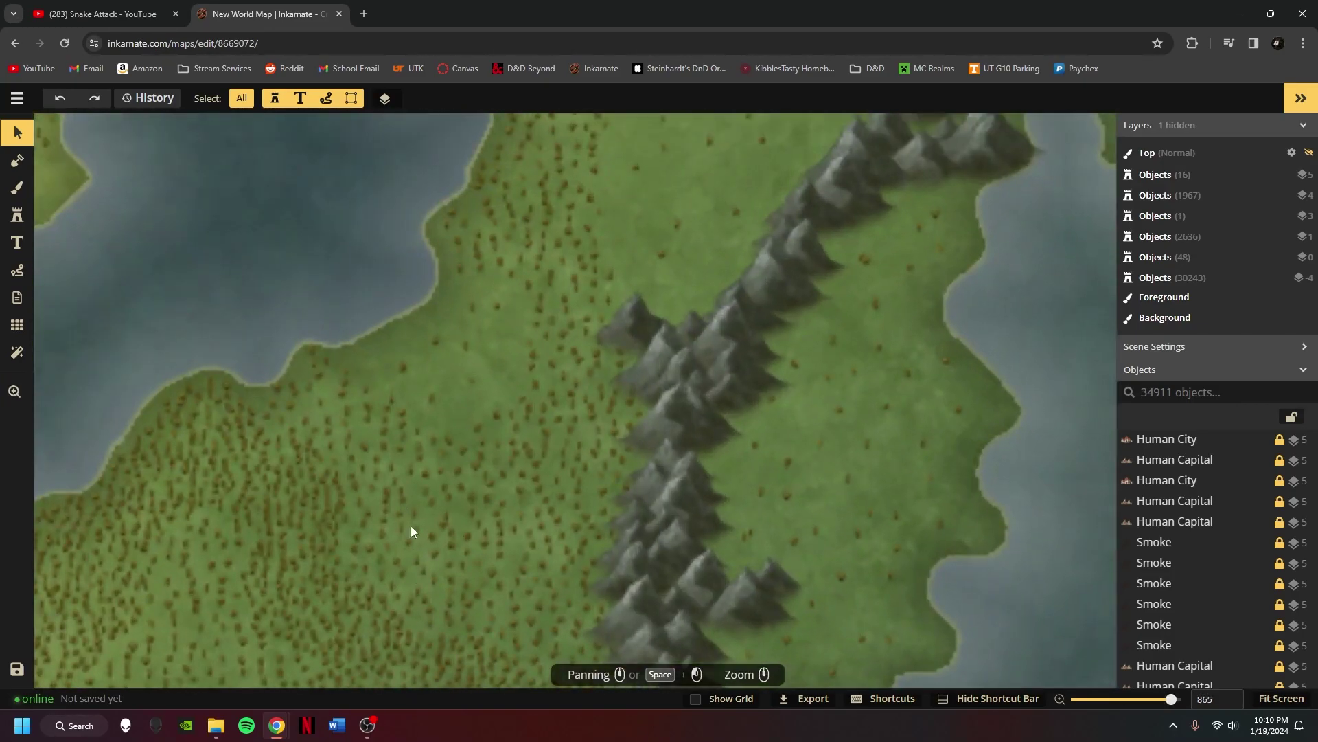
left_click_drag(401, 464, 324, 578)
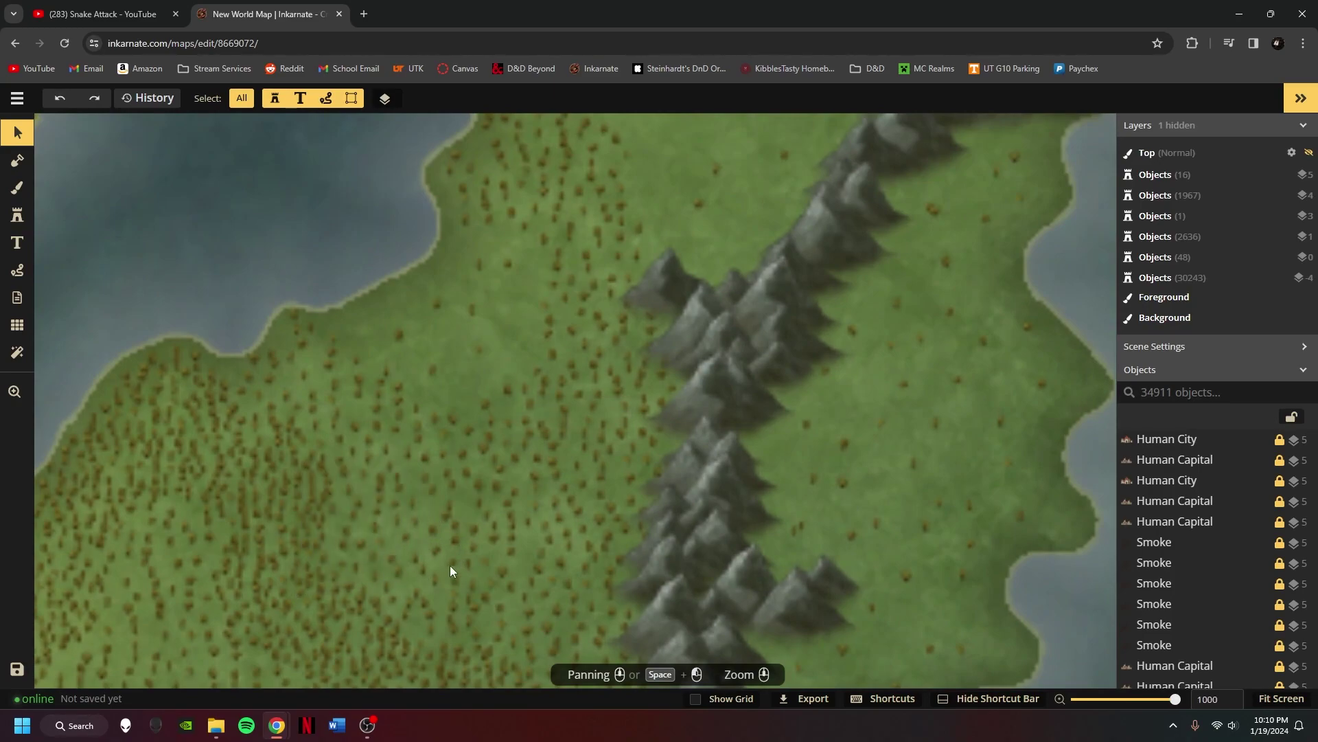
scroll(597, 365, "down", 8)
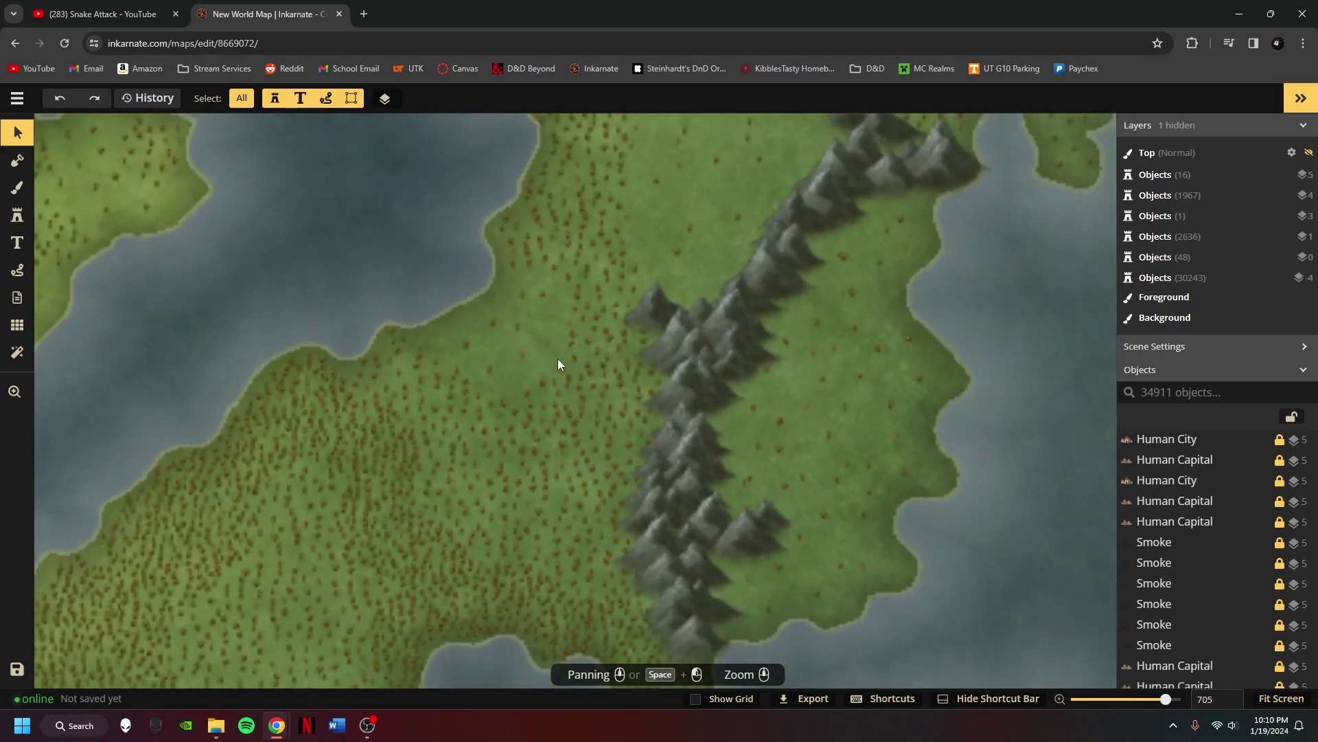
scroll(372, 352, "down", 4)
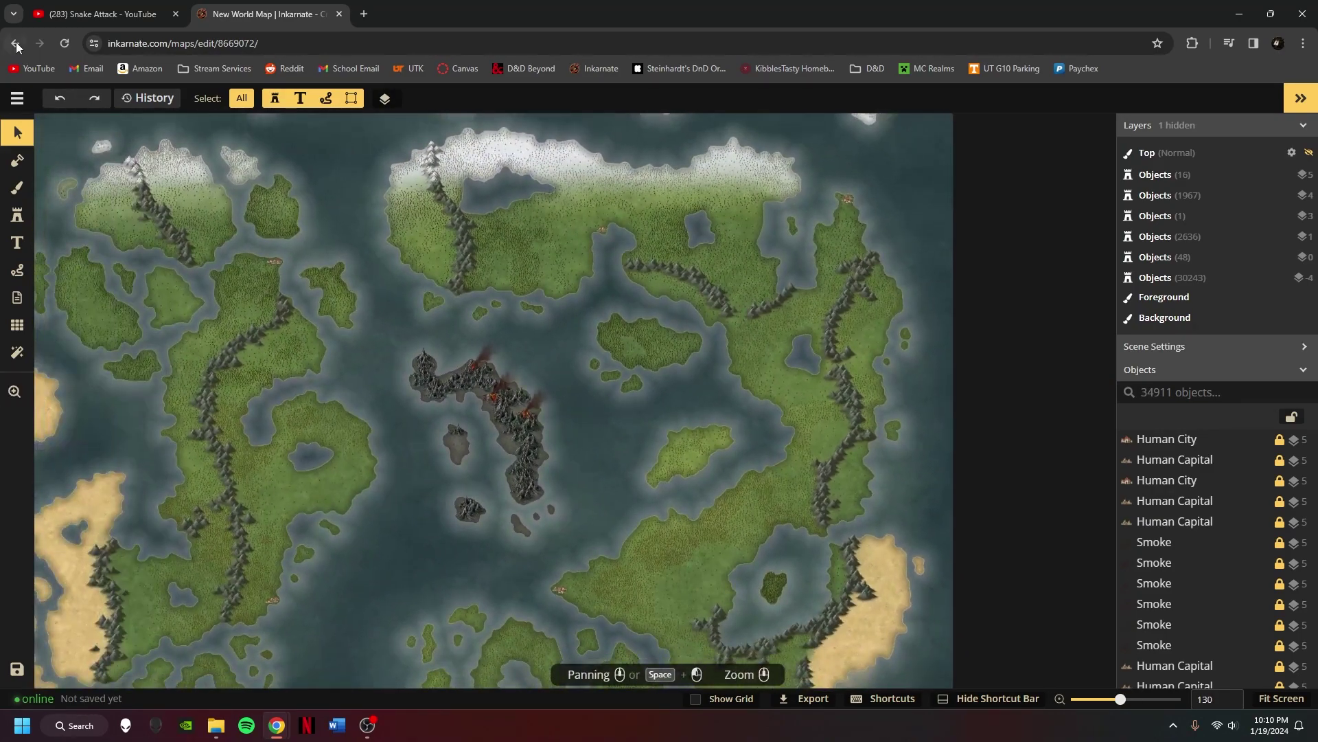
- Return to the Korasa folder and open the Korasa map with the selection tool active
left_click(17, 46)
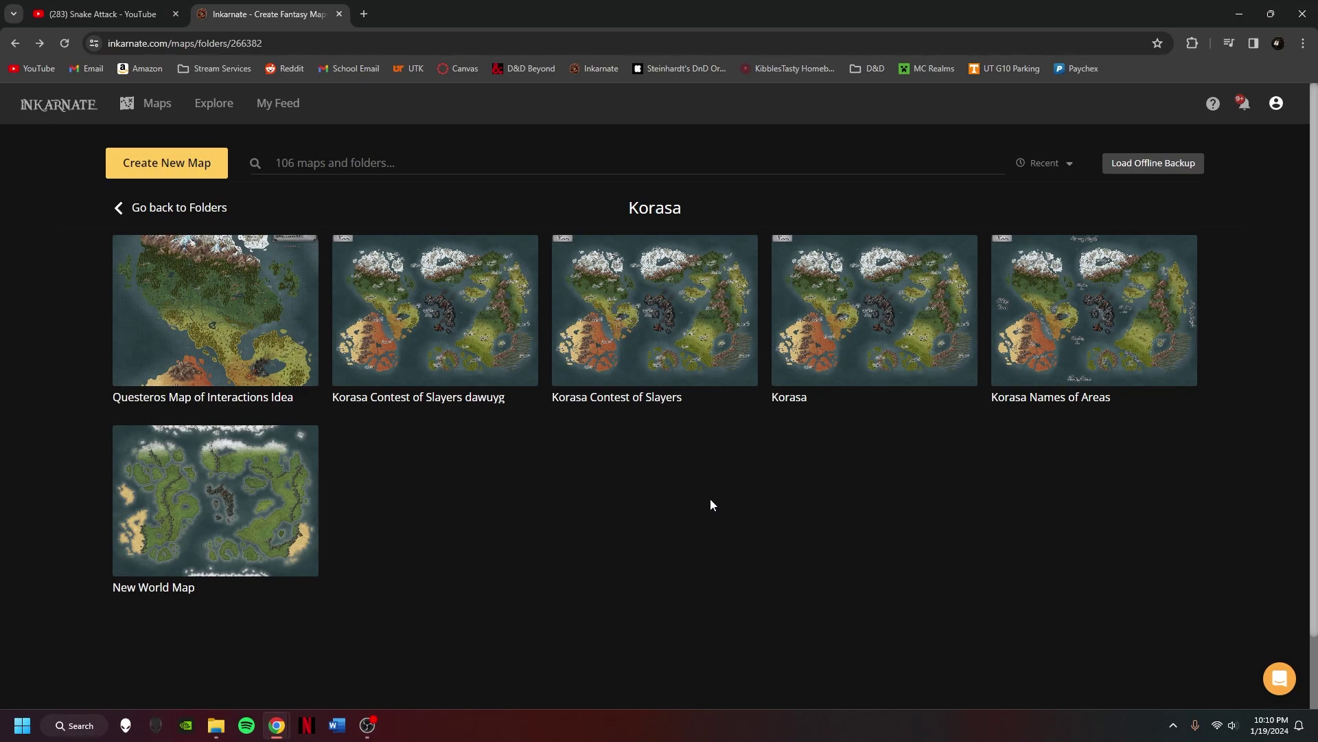
mouse_move(883, 313)
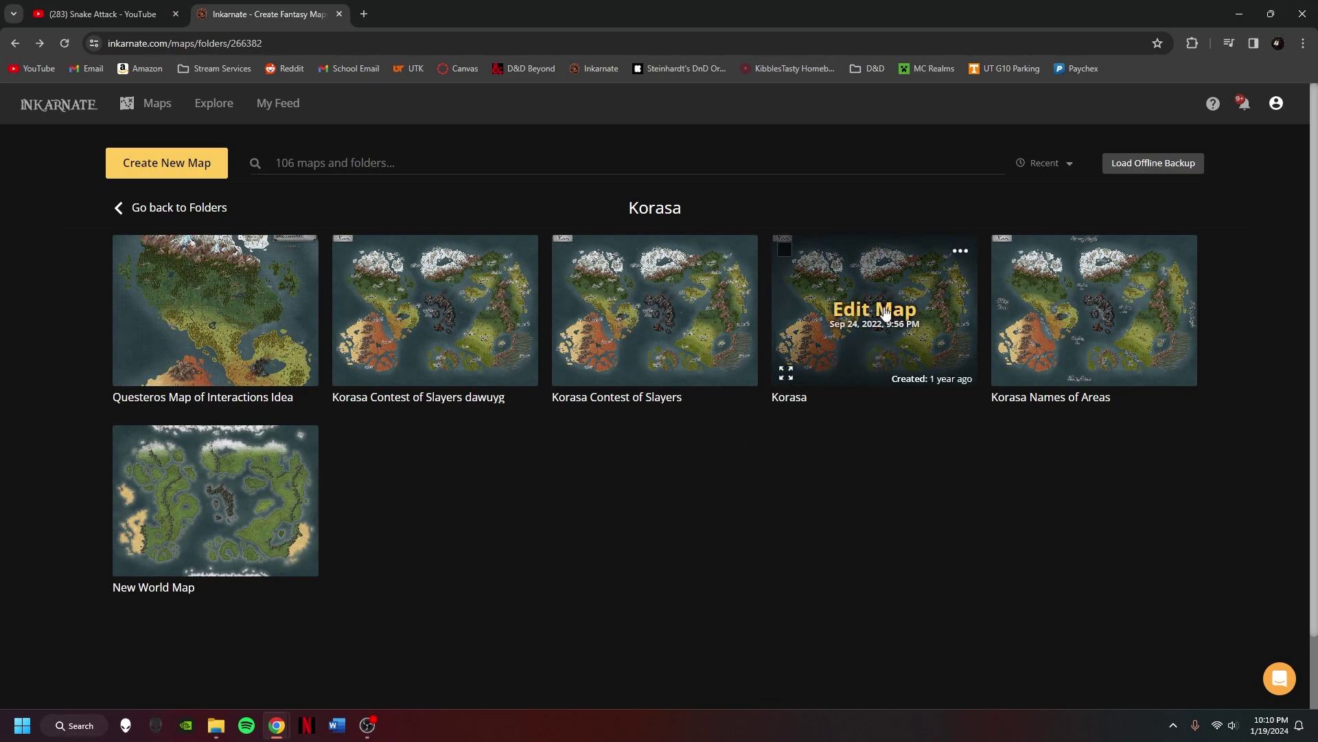
left_click(884, 313)
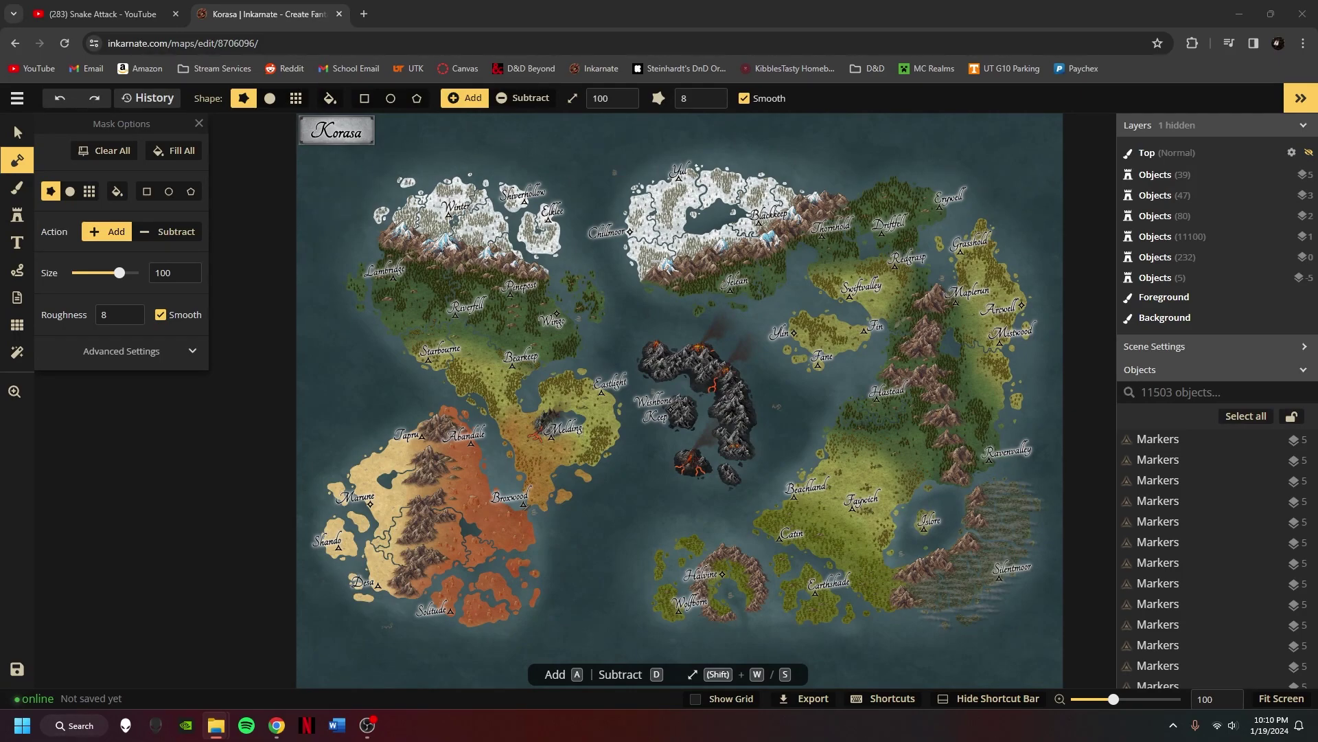
left_click(17, 132)
- Examine the central volcanic islands and the labelled cities of the eastern continent on the Korasa map
key("space")
left_click_drag(619, 263, 541, 267)
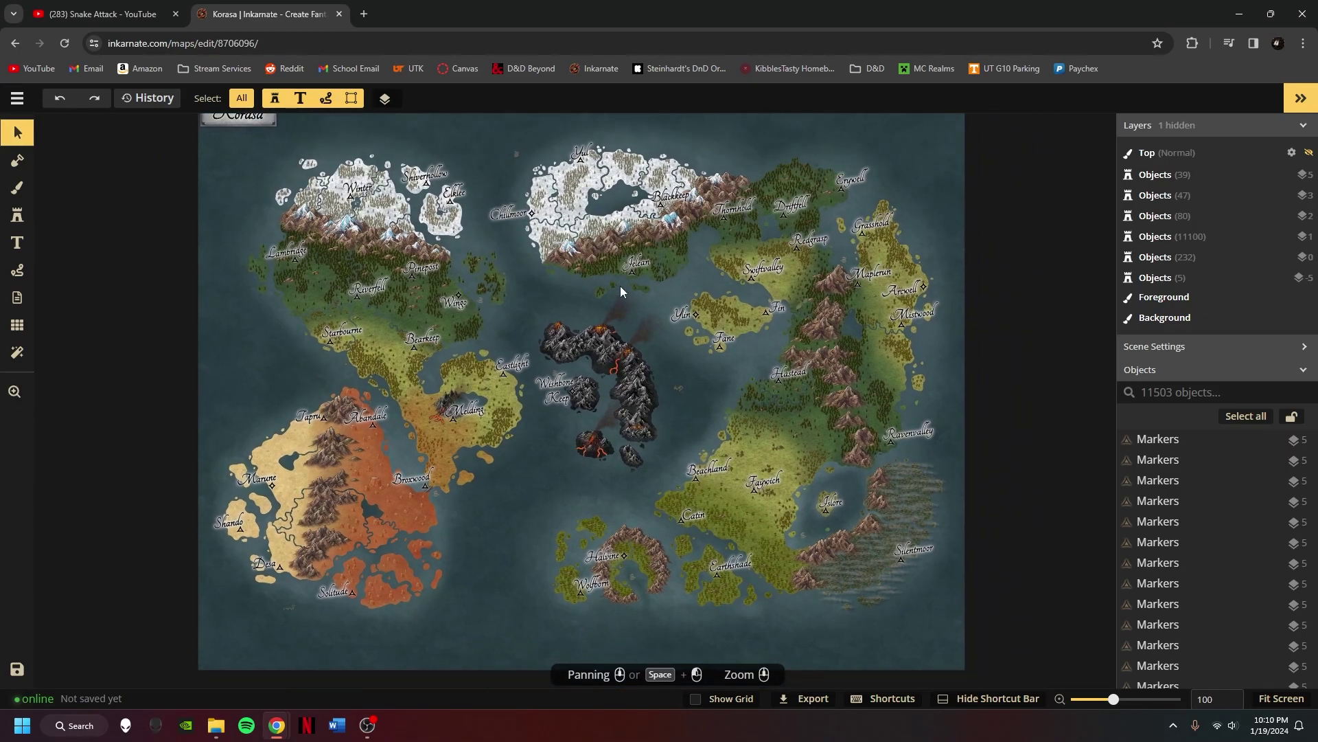
scroll(689, 274, "up", 1)
key("space")
scroll(657, 426, "up", 2)
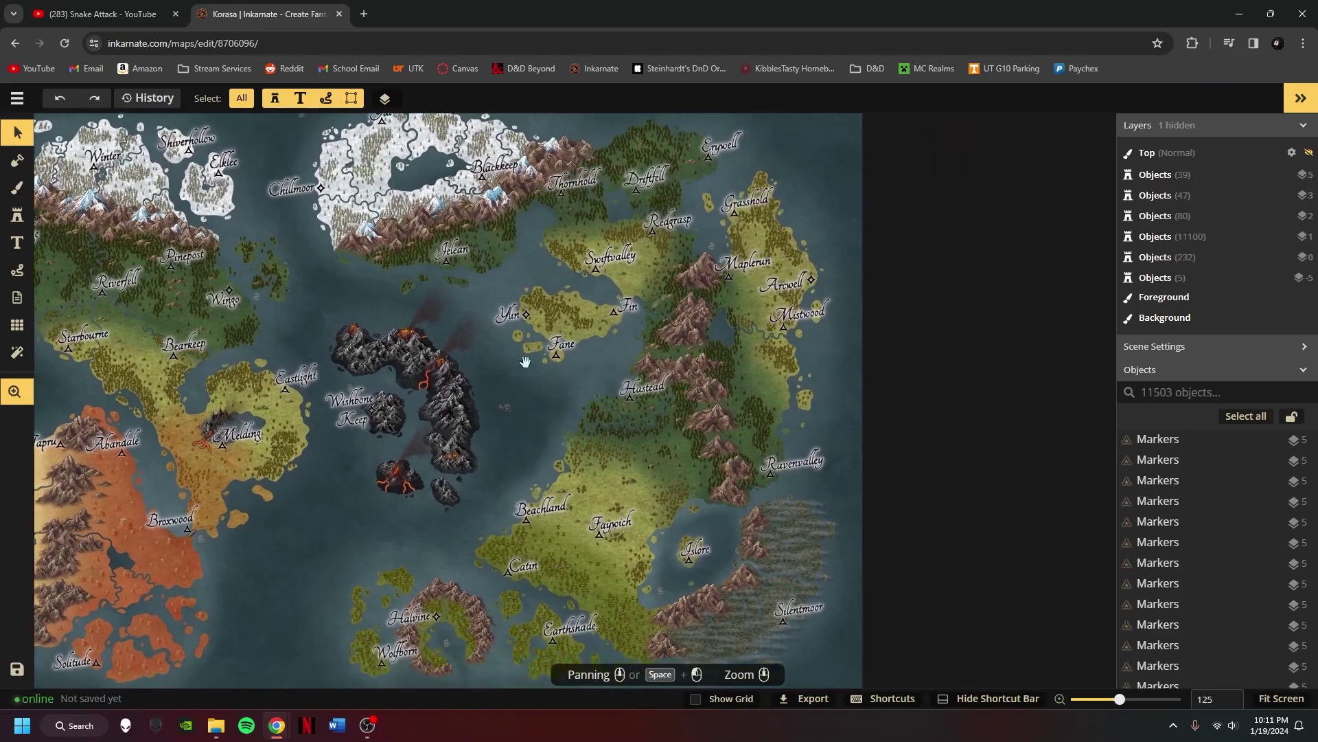
left_click_drag(657, 426, 544, 422)
scroll(545, 421, "up", 2)
left_click_drag(441, 410, 391, 491)
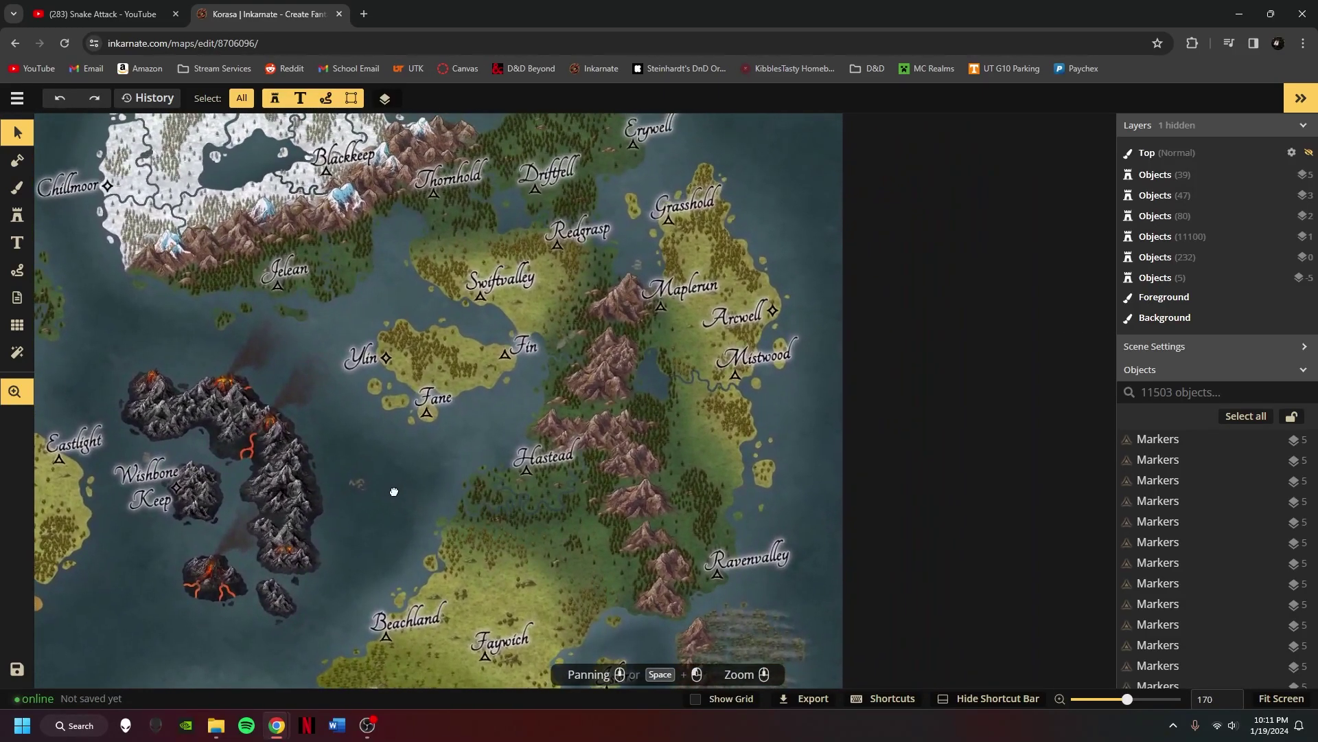
left_click_drag(738, 325, 568, 480)
- Examine the southwestern desert lands and southern islands of Korasa, ending with an overview of the whole map
left_click_drag(462, 398, 672, 347)
scroll(665, 451, "down", 3)
scroll(627, 424, "up", 3)
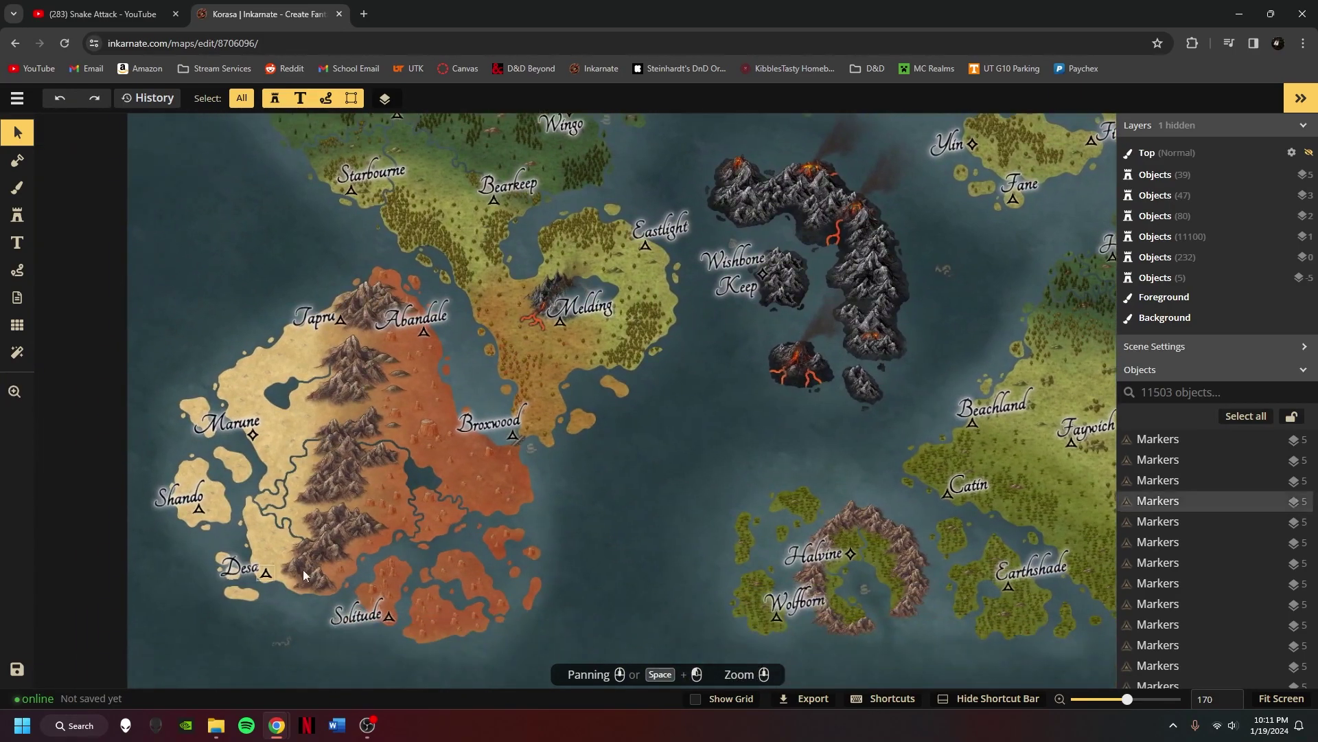
left_click_drag(702, 432, 424, 439)
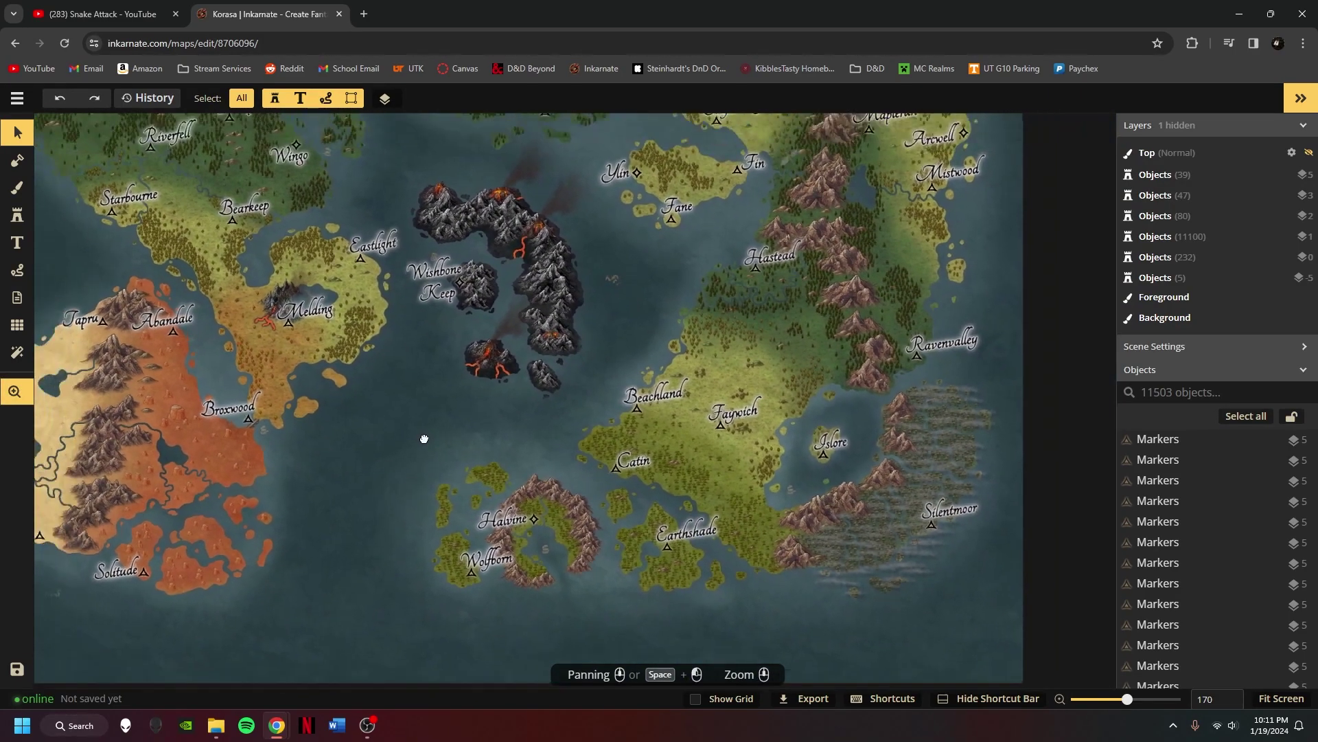
scroll(424, 439, "down", 3)
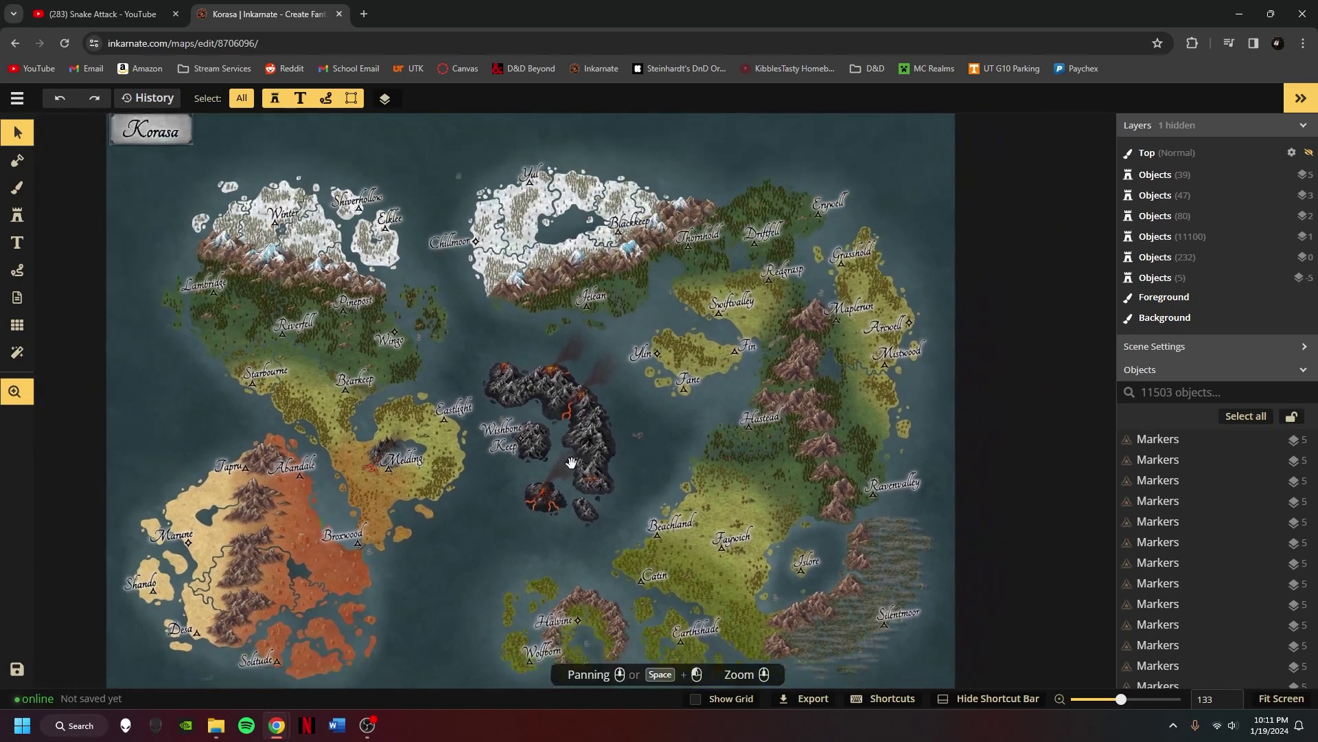
scroll(585, 323, "down", 2)
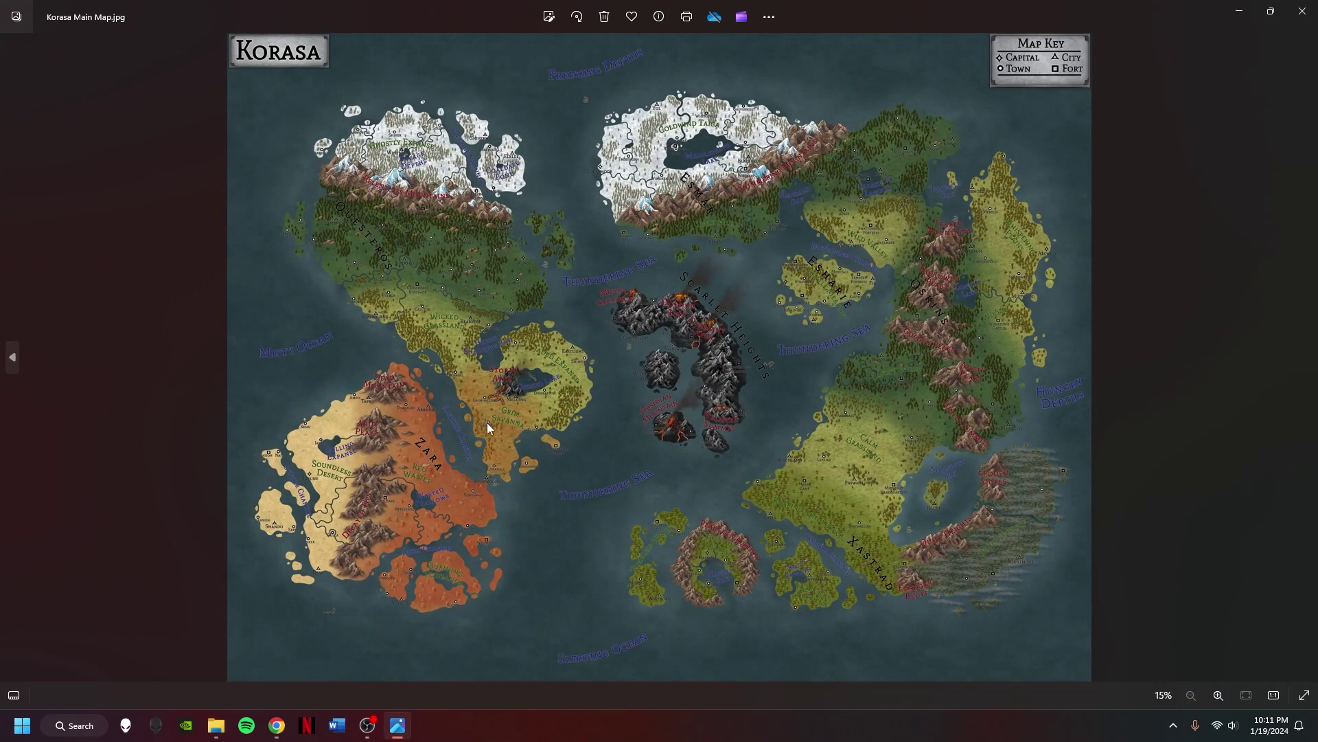
- Examine the northern forests of Questeros and the Wicked Grassland up close on the Korasa Main Map image
left_click_drag(489, 14, 660, 2)
scroll(409, 244, "up", 8)
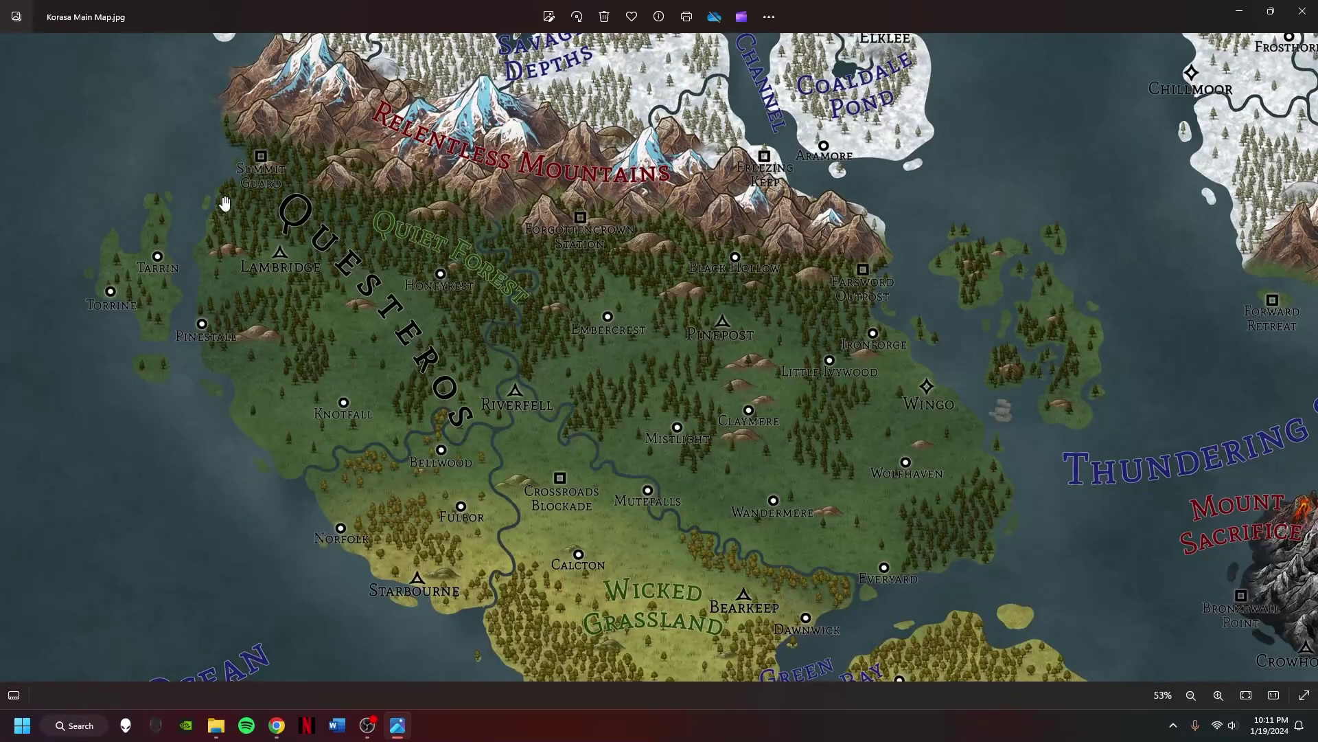
scroll(398, 329, "down", 1)
left_click_drag(561, 474, 643, 170)
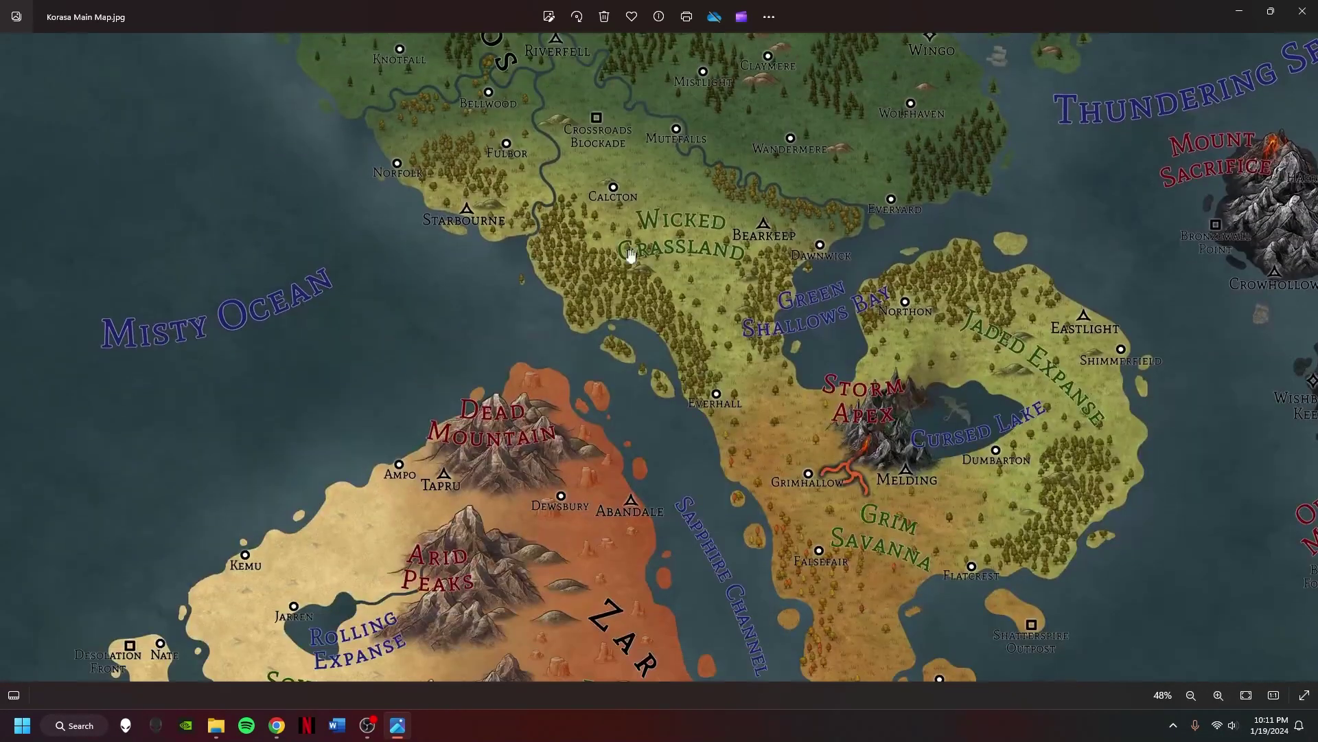
left_click_drag(671, 600, 671, 188)
- Examine Xastrad and its southern islands up close, survey the remaining continents, and return to the whole-map view
left_click_drag(869, 261, 183, 288)
left_click_drag(1061, 592, 580, 400)
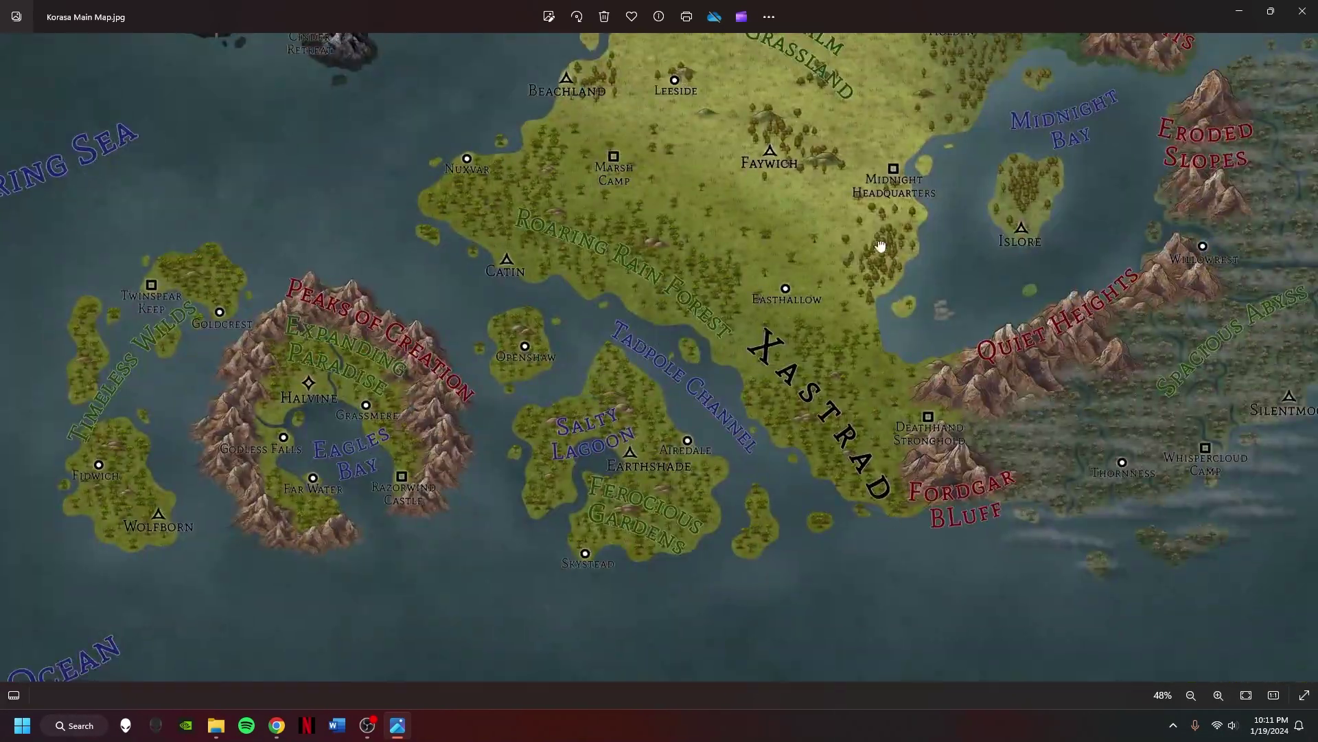
left_click_drag(676, 41, 435, 524)
left_click_drag(568, 287, 572, 520)
left_click_drag(445, 197, 741, 673)
left_click_drag(261, 659, 440, 90)
scroll(714, 388, "down", 5)
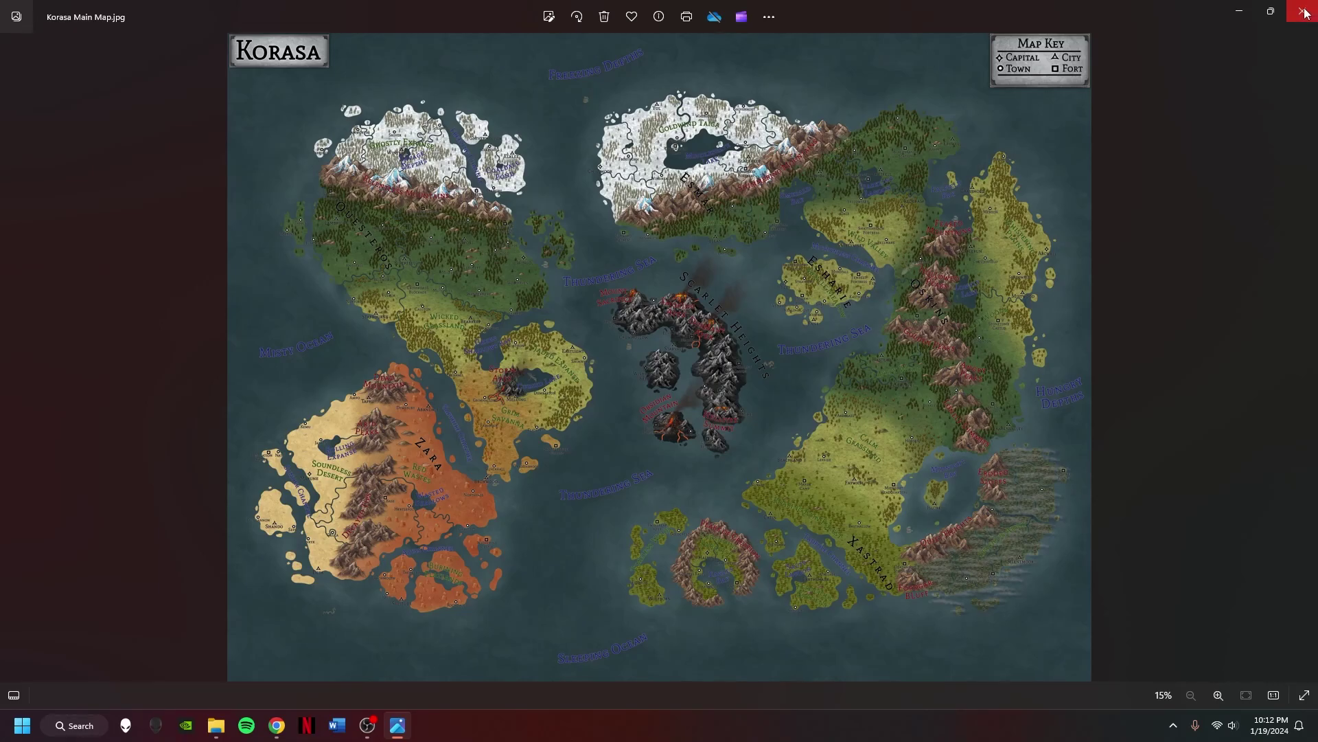
- Close the Korasa Main Map image, return to the folder overview, and open the DM Maps folder
left_click(1304, 13)
left_click(15, 43)
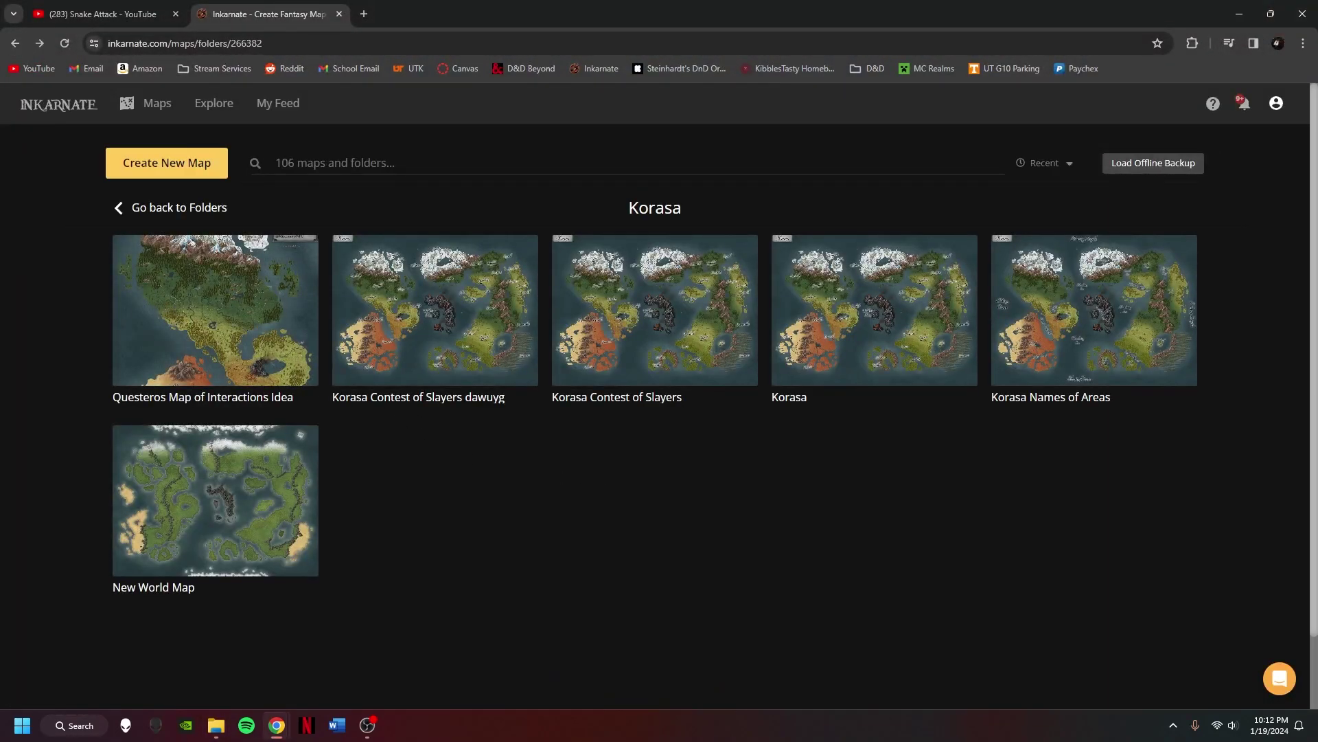
left_click(156, 209)
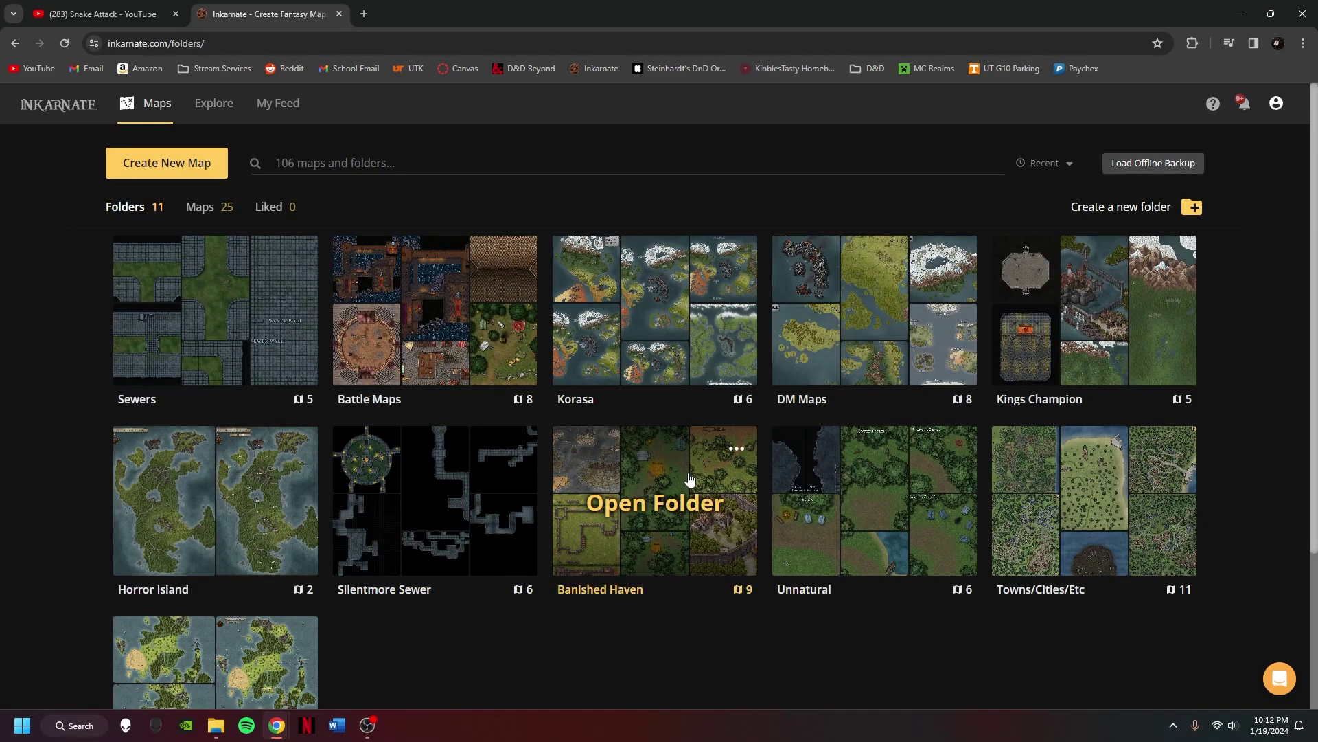
left_click(873, 318)
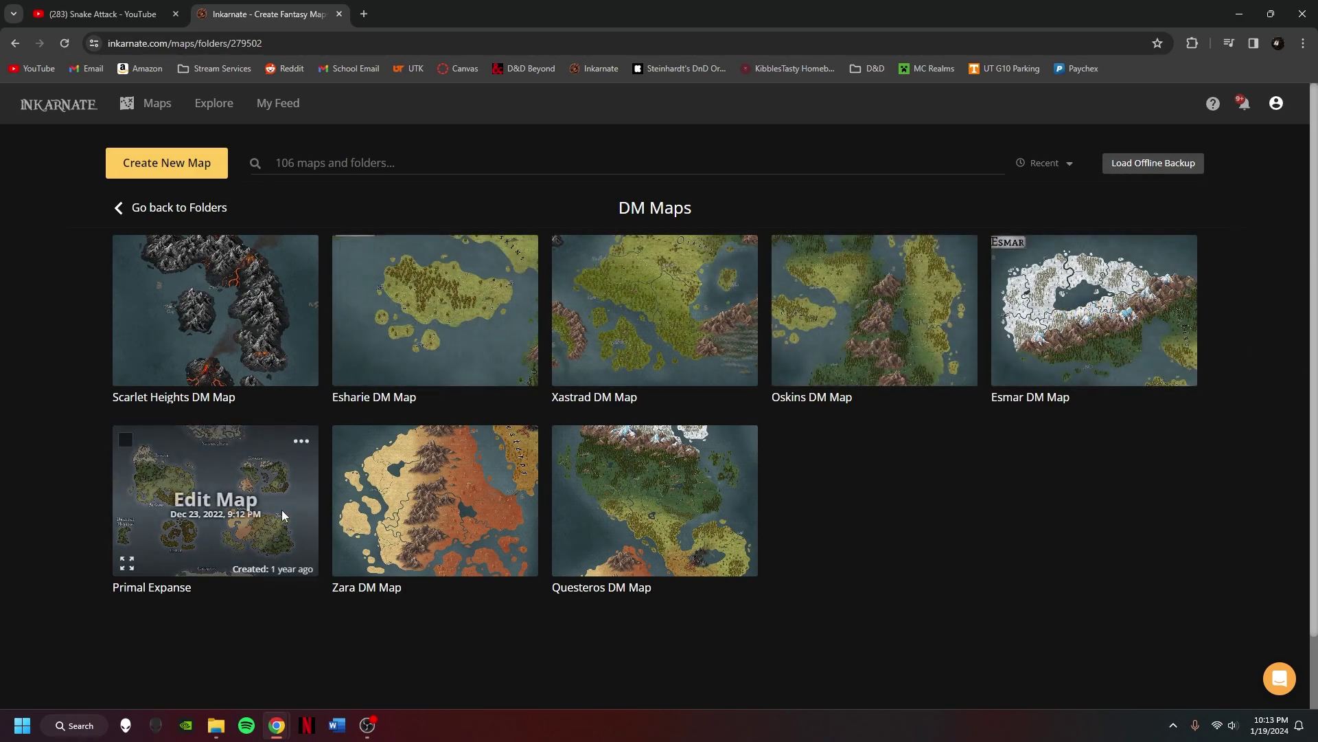
- Open the Primal Expanse map with the selection tool active, view its continents, and return to the DM Maps folder
left_click(215, 505)
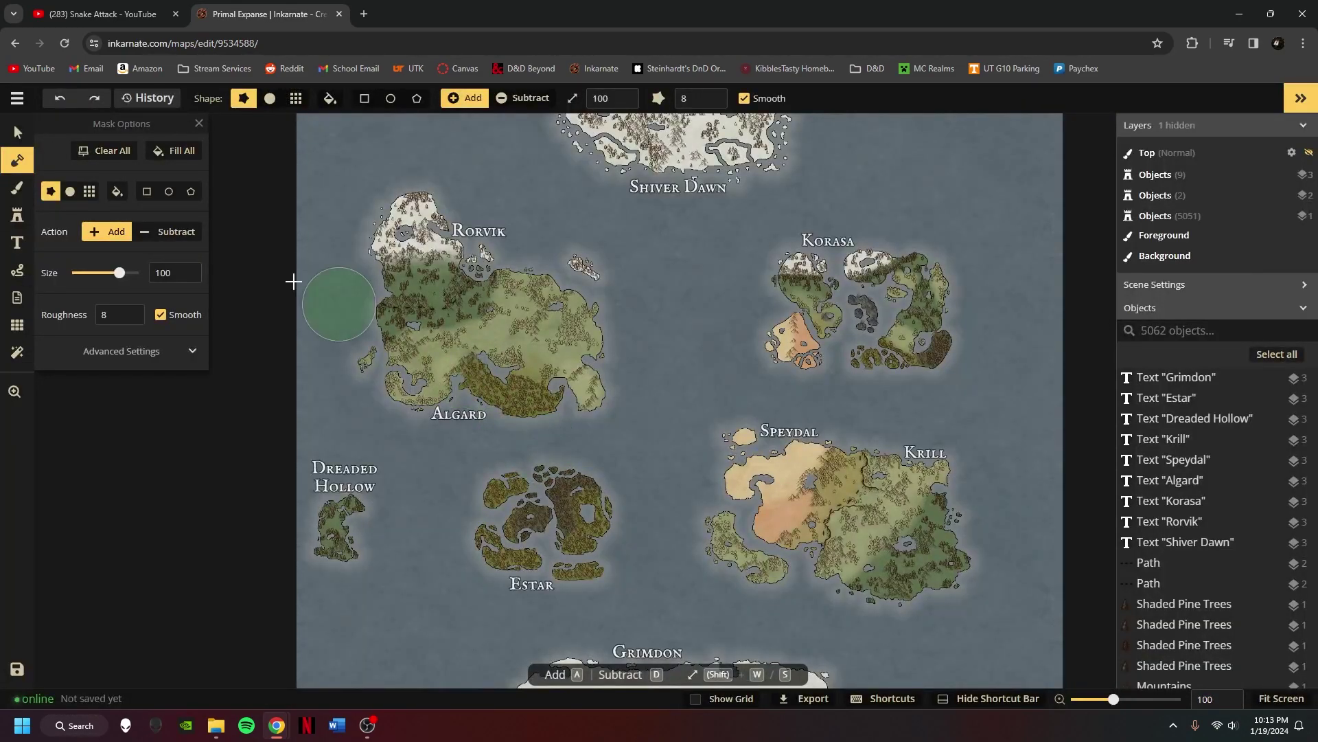
left_click(17, 132)
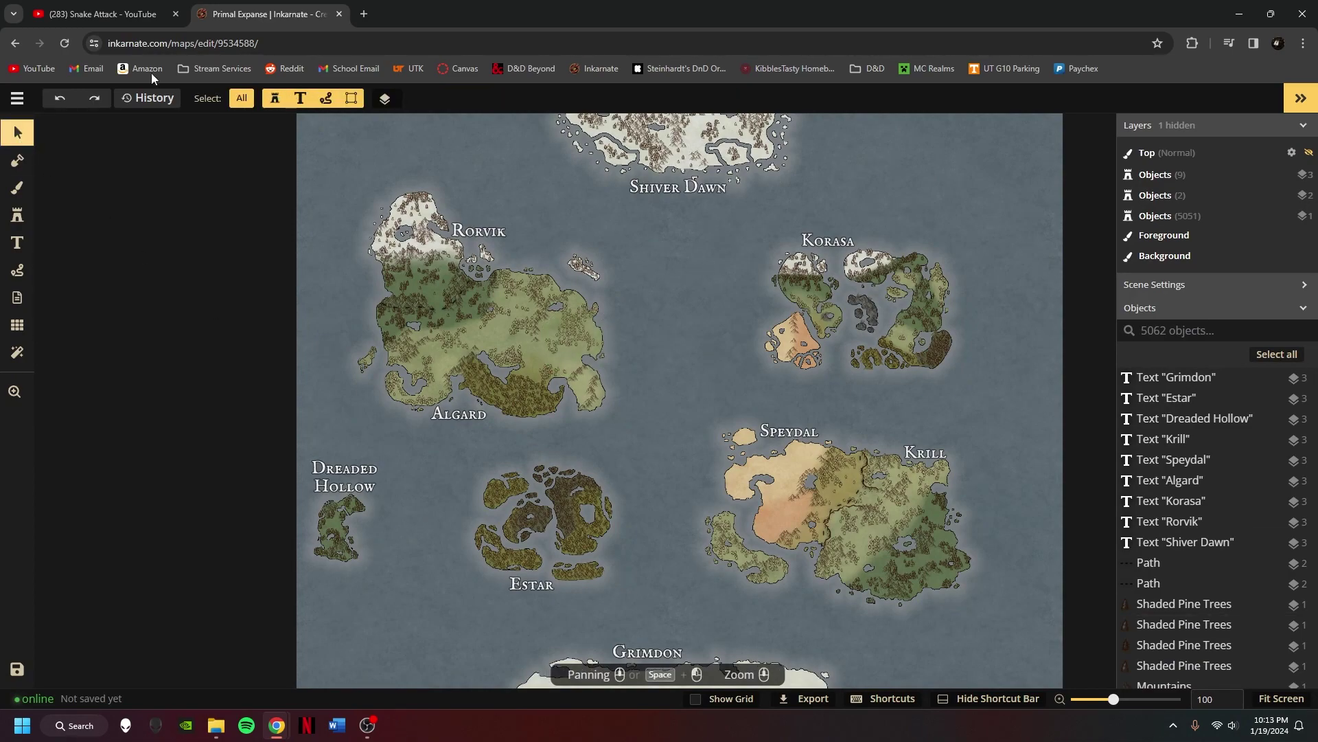
left_click(15, 43)
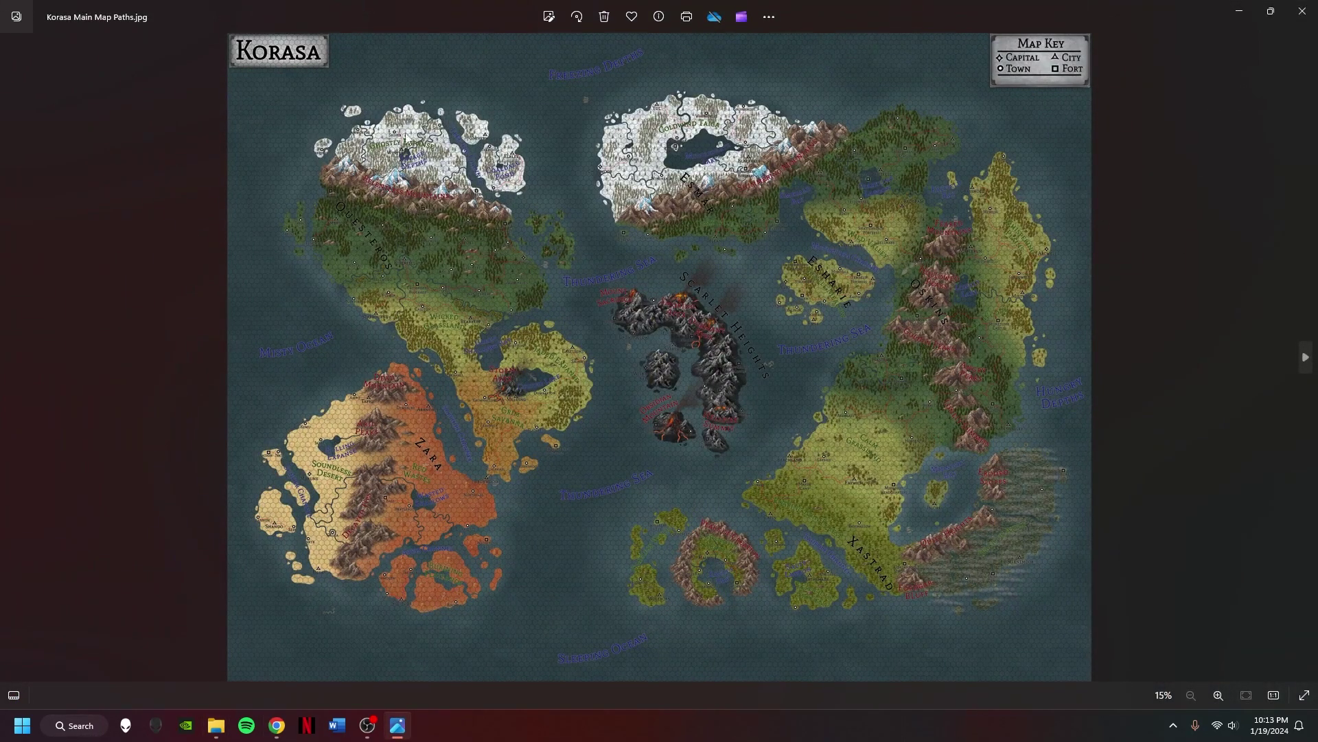
- Examine the hex grid and the dotted red travel paths around Wingo and Pinepost on the Korasa Main Map Paths image
scroll(536, 370, "up", 10)
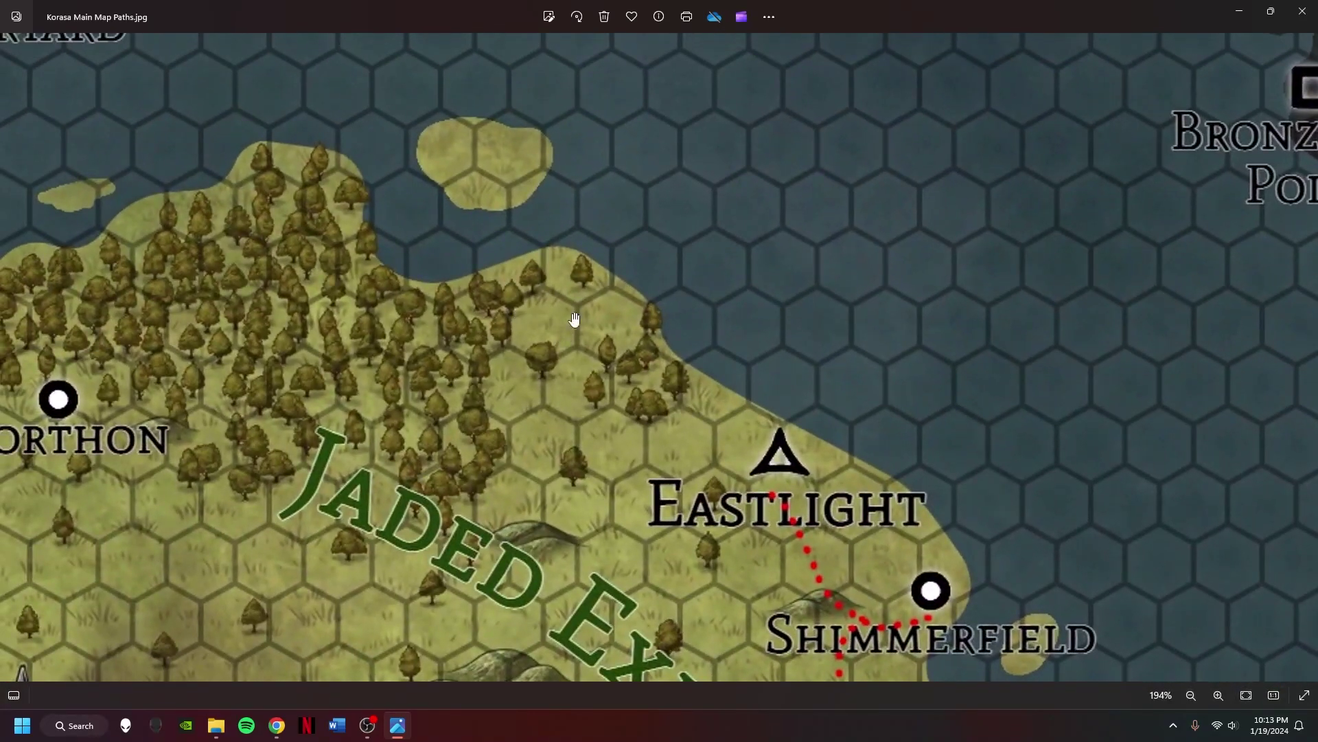
left_click_drag(560, 318, 465, 270)
scroll(632, 333, "down", 5)
left_click_drag(618, 306, 651, 441)
left_click_drag(538, 218, 712, 419)
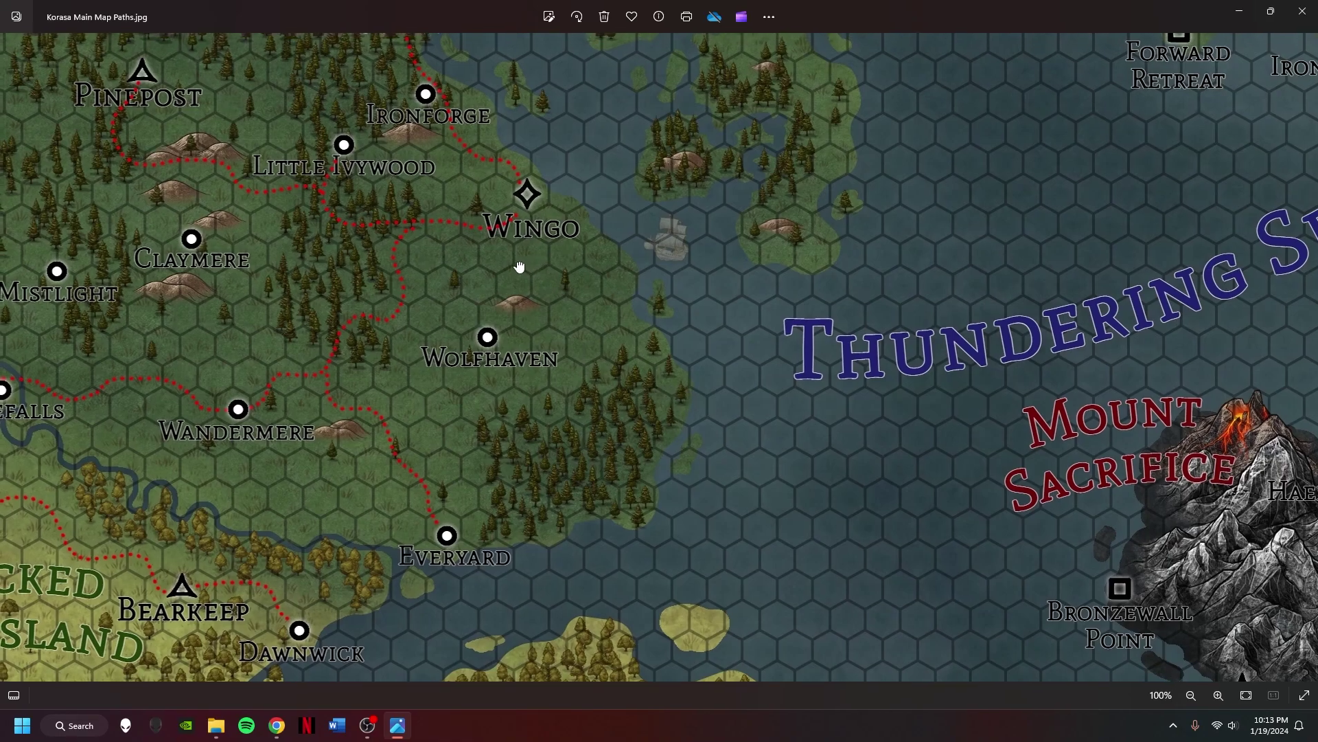
left_click_drag(518, 268, 544, 298)
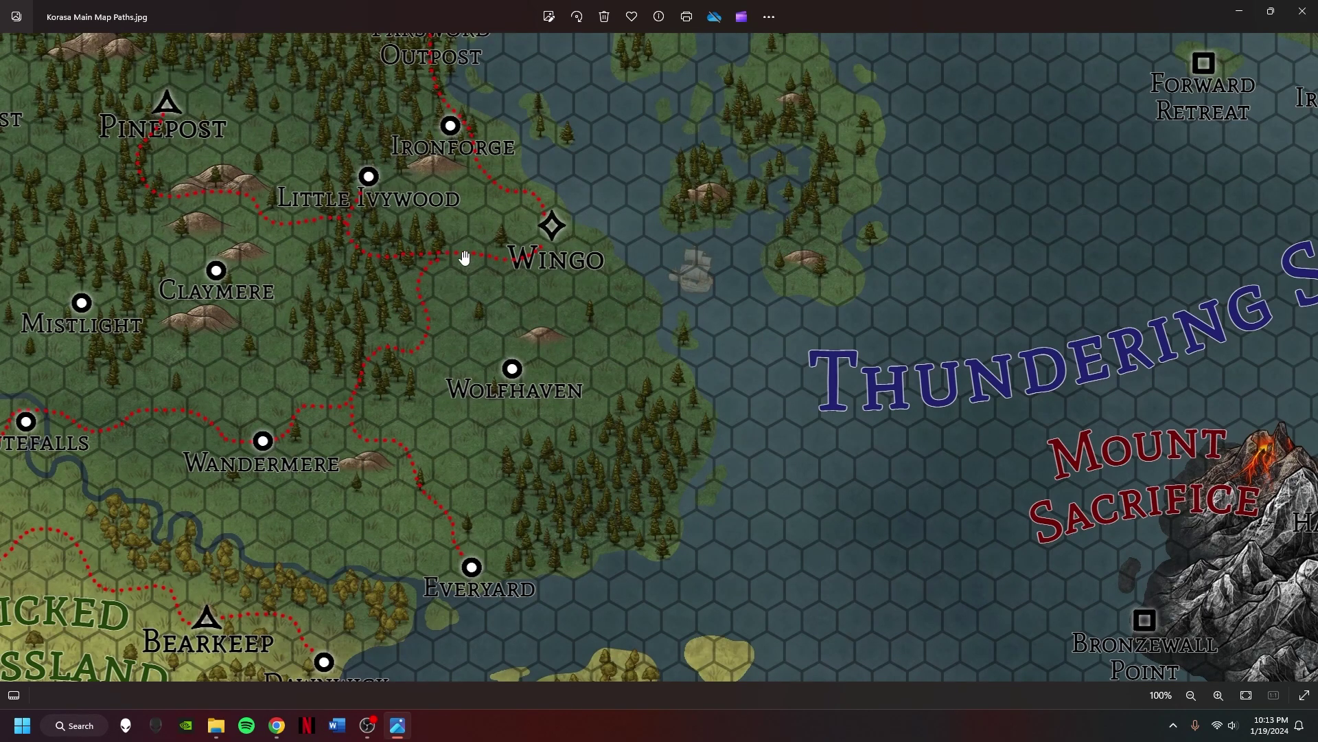
left_click_drag(459, 287, 680, 371)
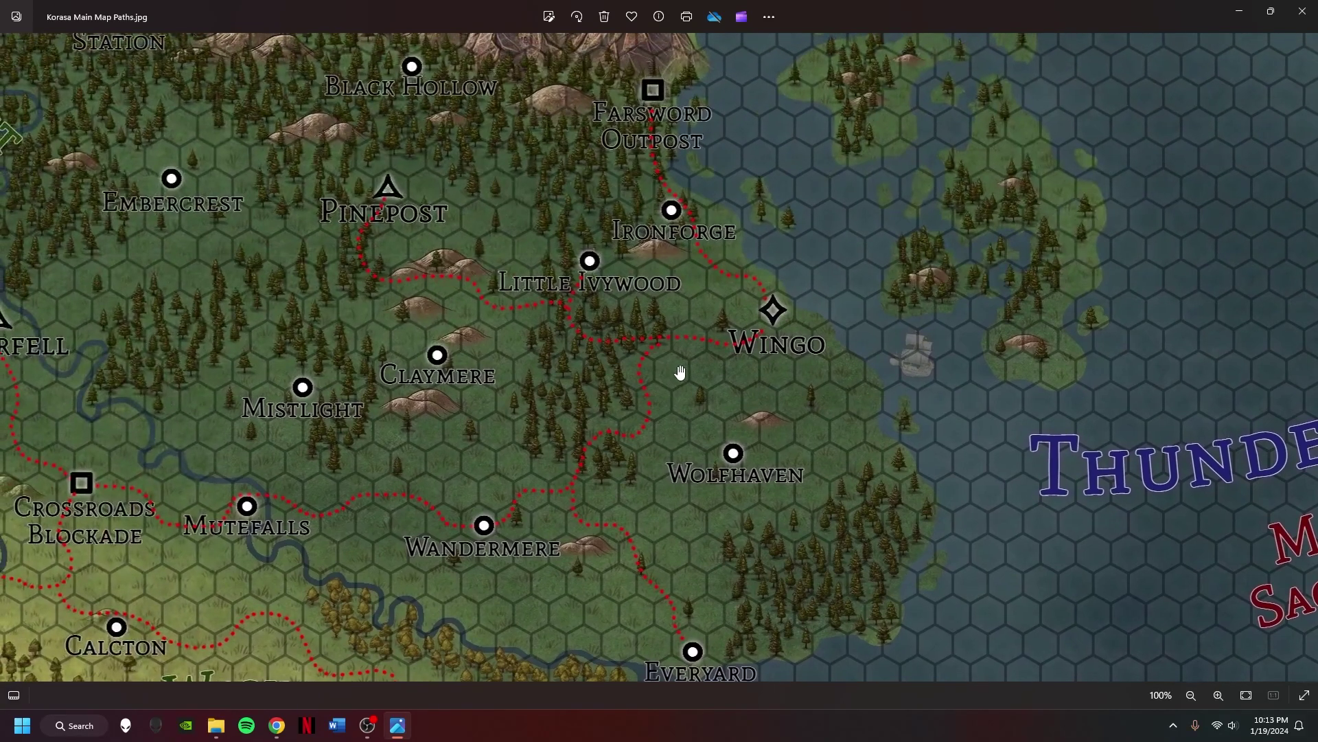
scroll(680, 372, "down", 2)
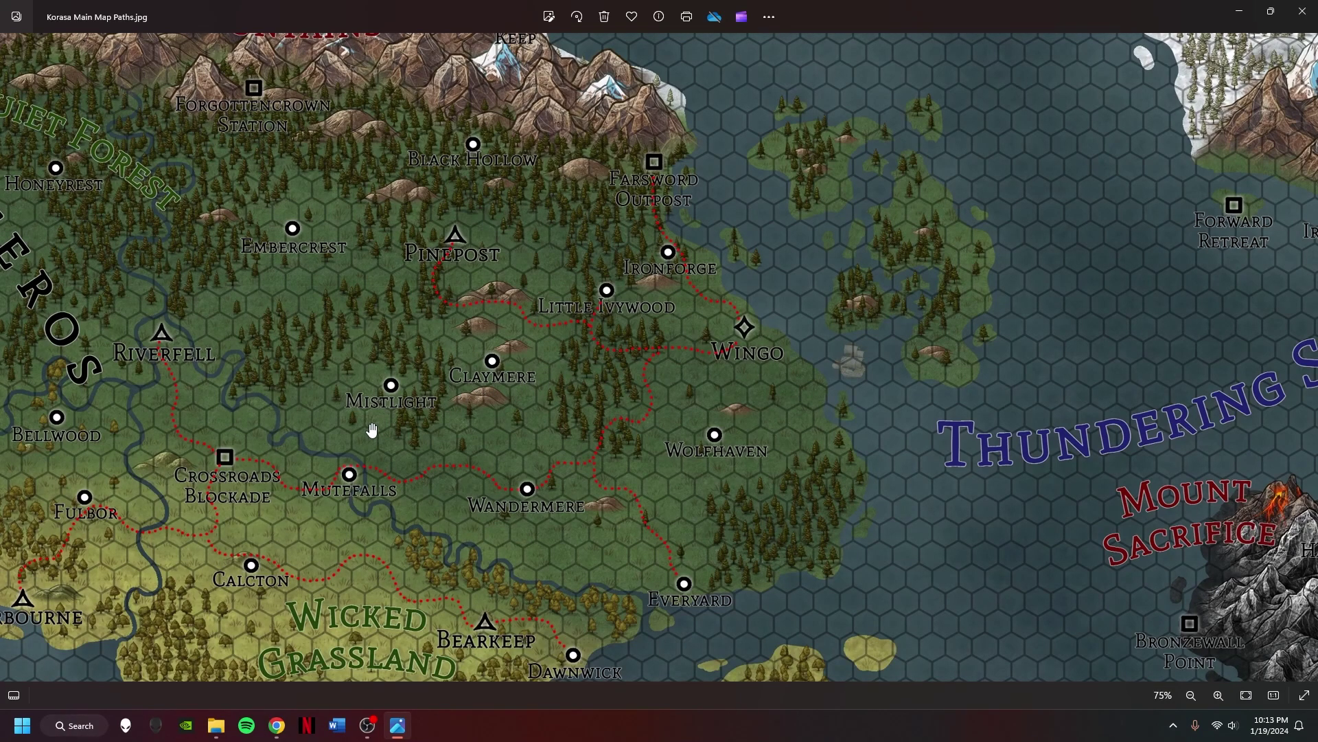
- Survey the paths across the continents east of Questeros and return to the full view of the paths map
scroll(372, 429, "down", 4)
left_click_drag(518, 506, 455, 441)
left_click_drag(998, 315, 662, 417)
left_click_drag(822, 369, 545, 382)
scroll(726, 398, "down", 2)
scroll(583, 352, "down", 5)
scroll(583, 352, "down", 1)
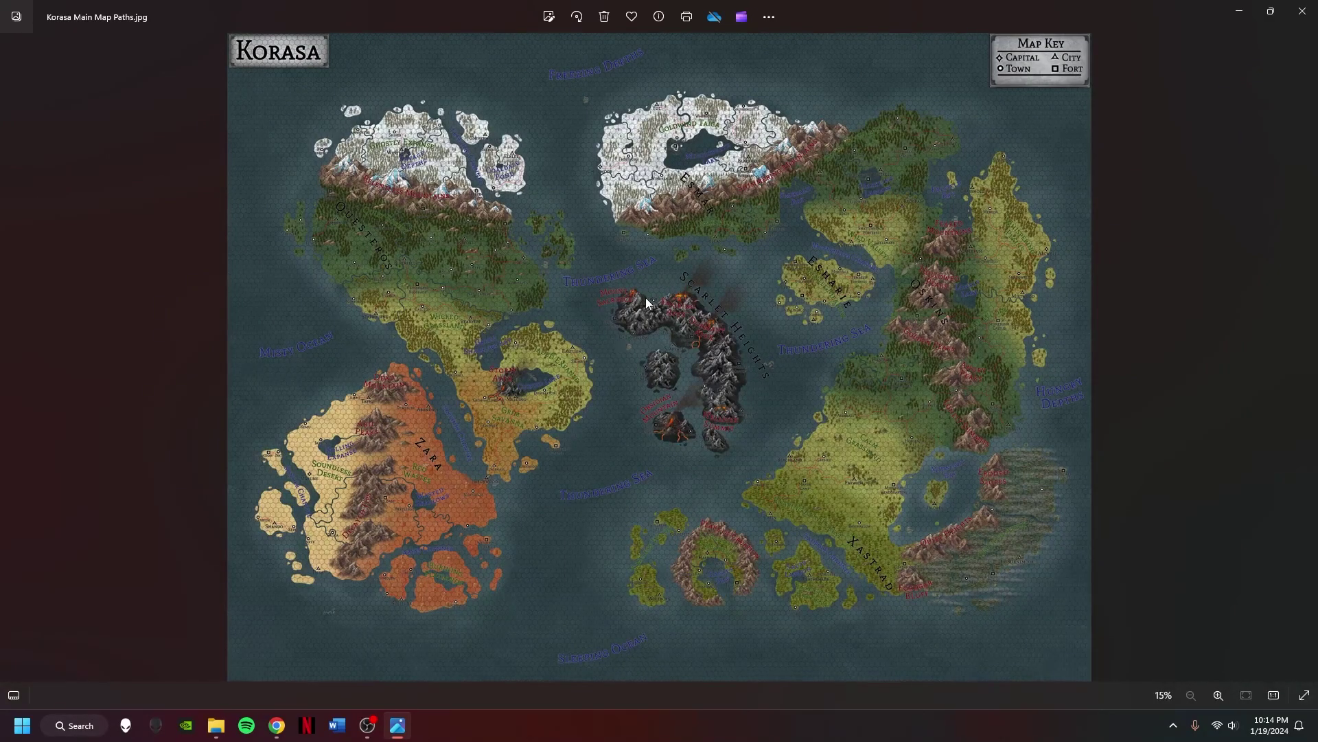
- Examine the Scarlet Heights volcanic islands and the dotted paths of the Xastrad region up close
scroll(645, 298, "up", 7)
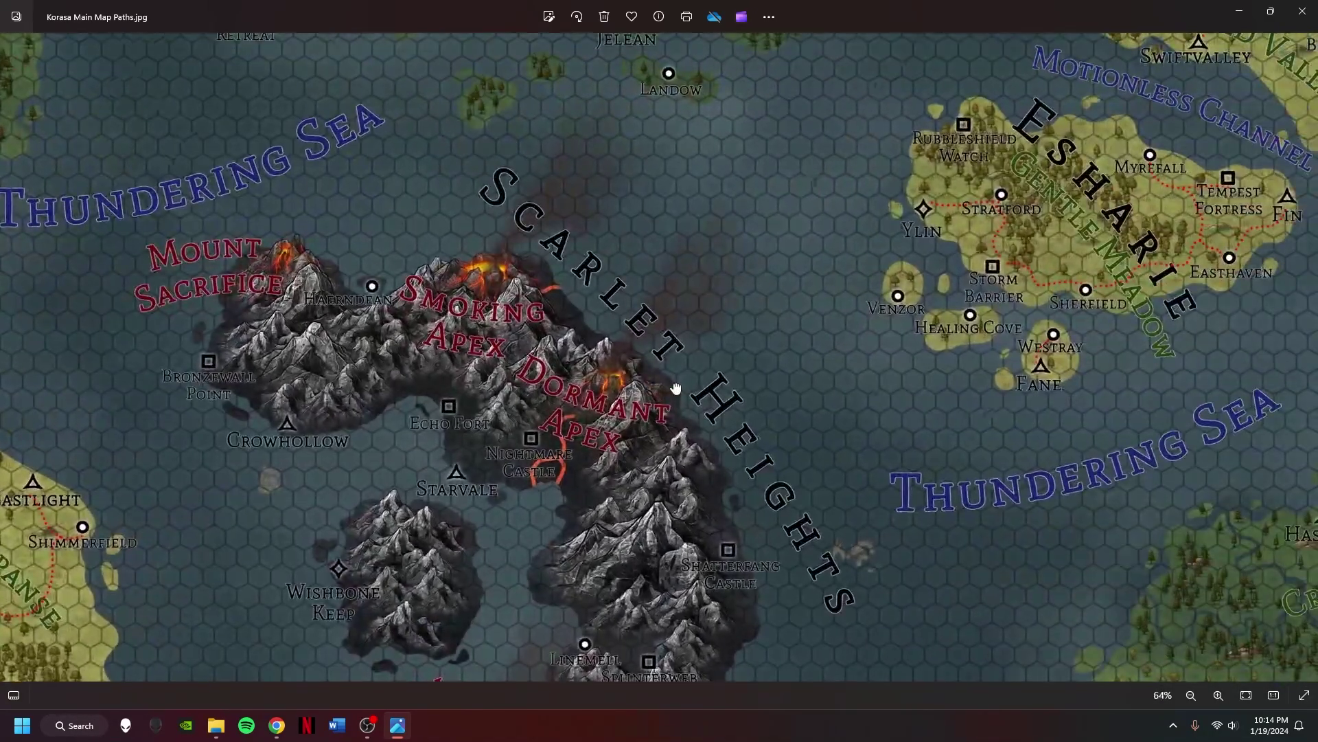
scroll(676, 388, "down", 4)
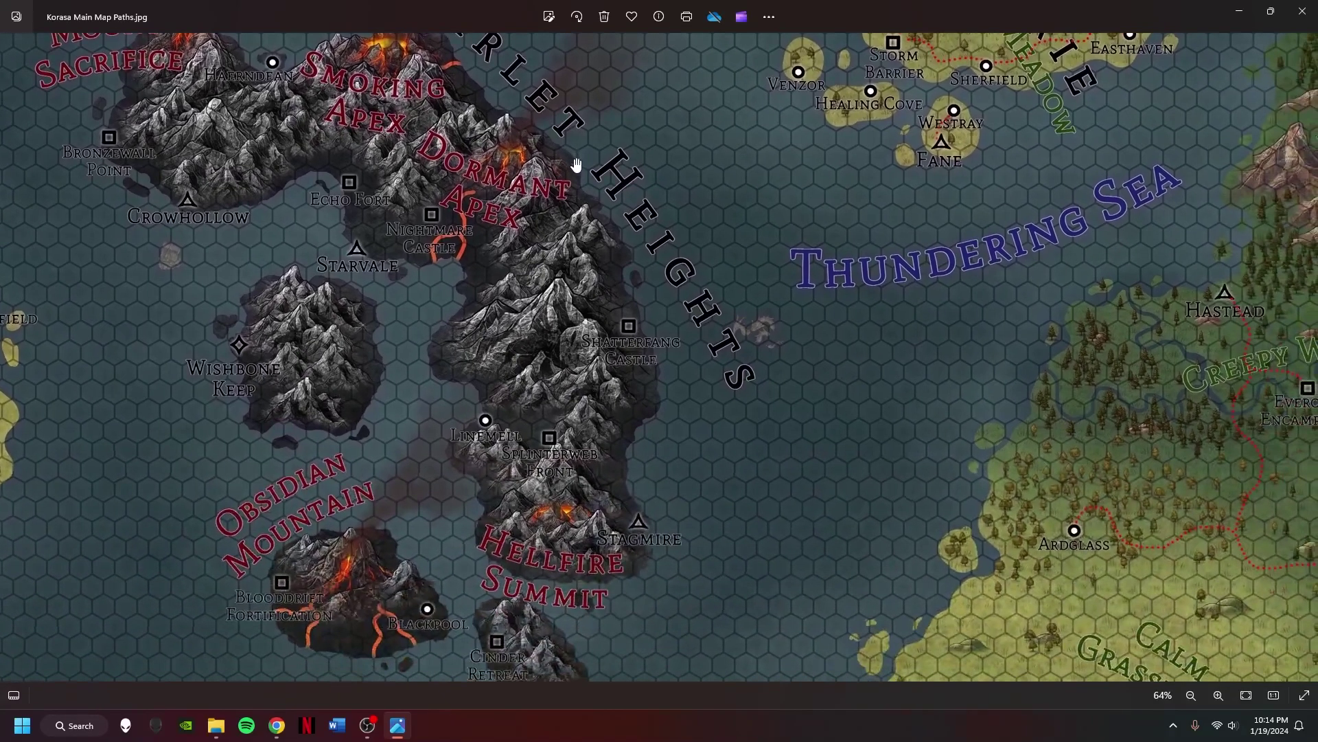
scroll(686, 256, "up", 3)
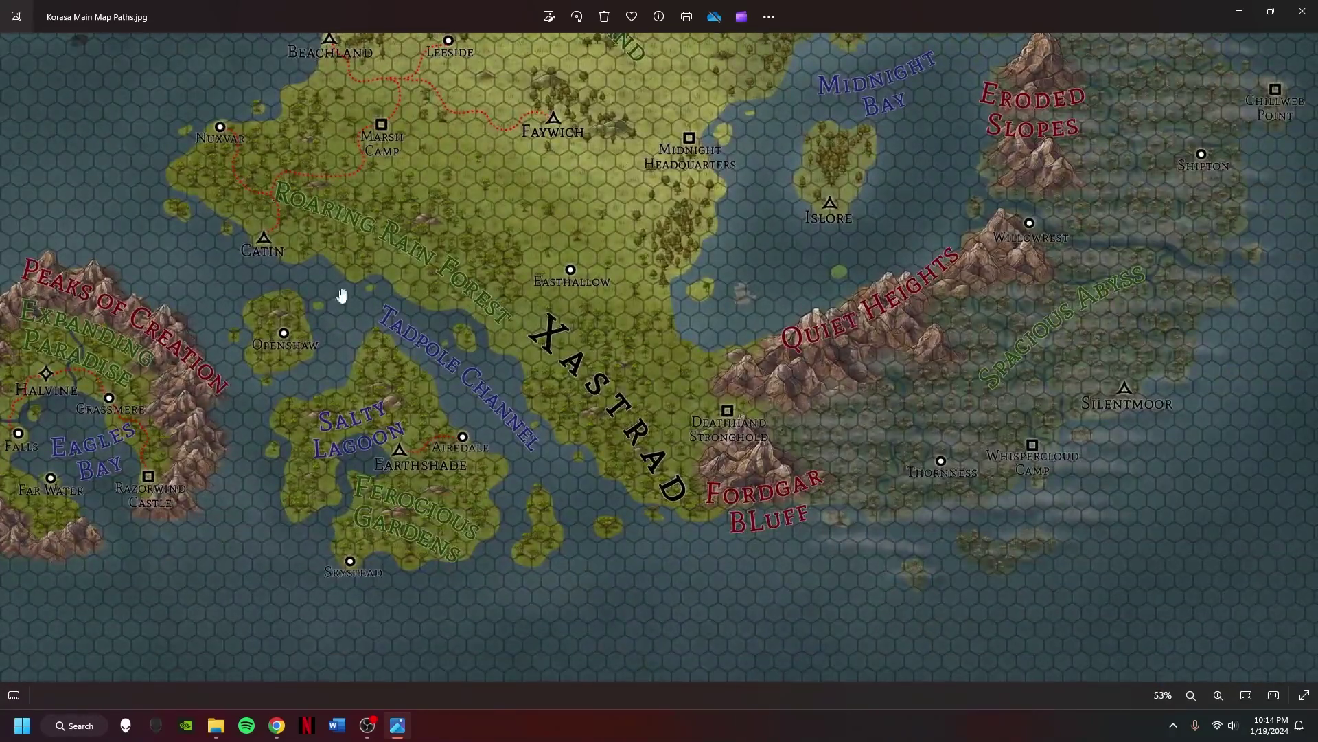
left_click_drag(342, 295, 288, 420)
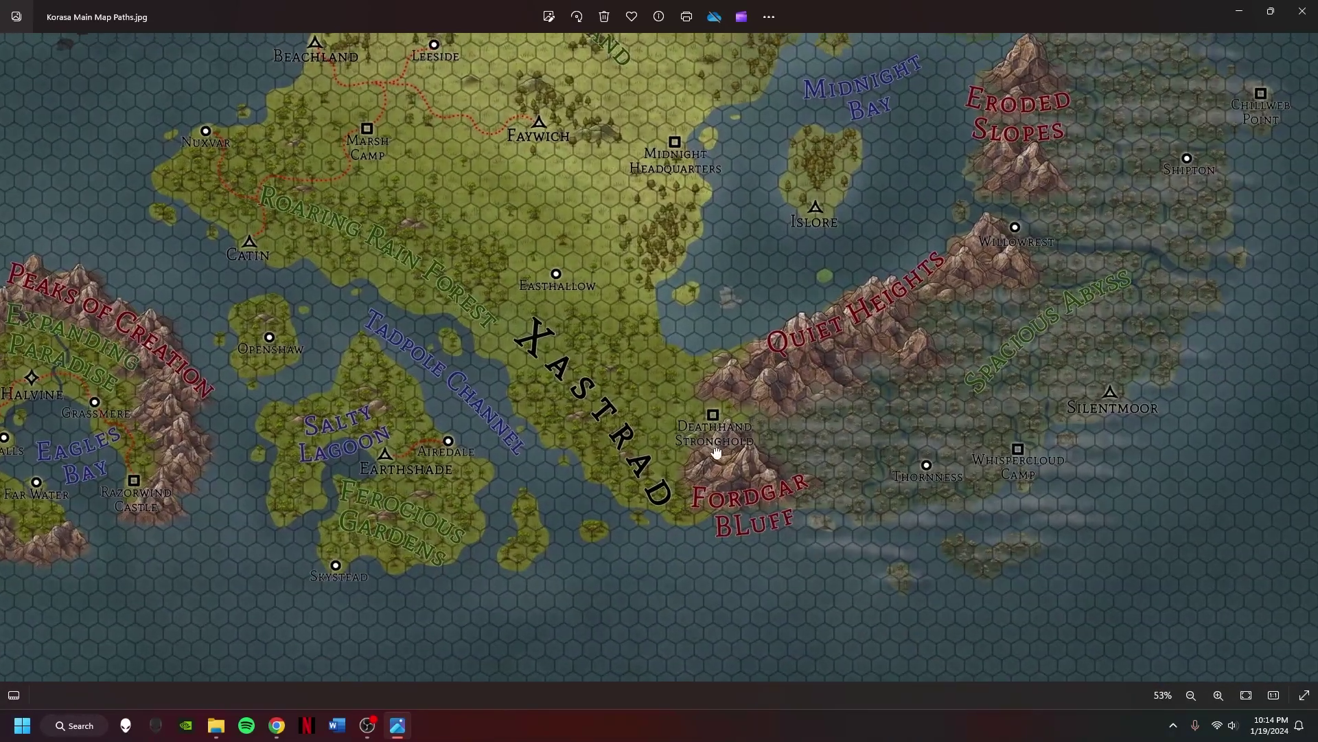
scroll(352, 508, "down", 4)
- Examine the travel paths through the Zara desert and the Grim Savanna, ending with the whole paths map in view
left_click_drag(644, 271, 679, 603)
left_click_drag(577, 176, 649, 430)
left_click_drag(383, 392, 736, 215)
left_click_drag(487, 540, 486, 368)
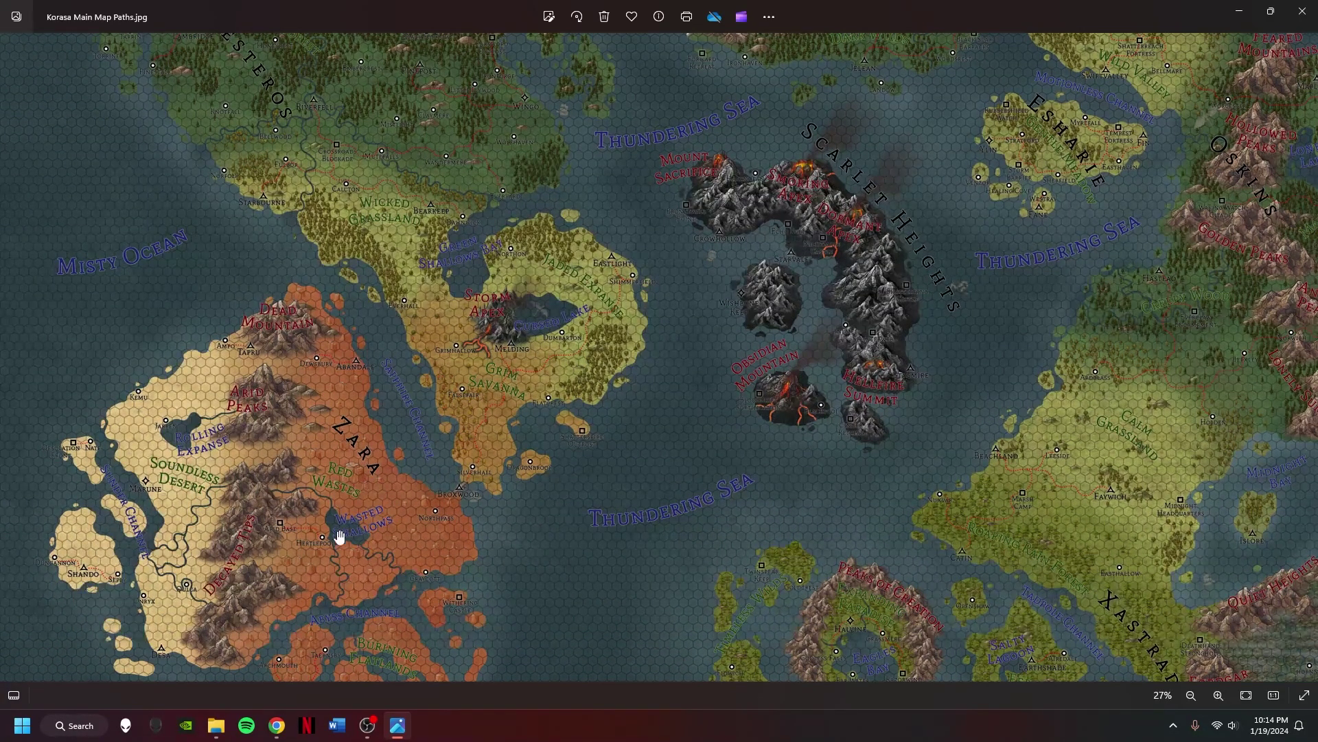
scroll(357, 522, "up", 4)
left_click_drag(383, 506, 462, 424)
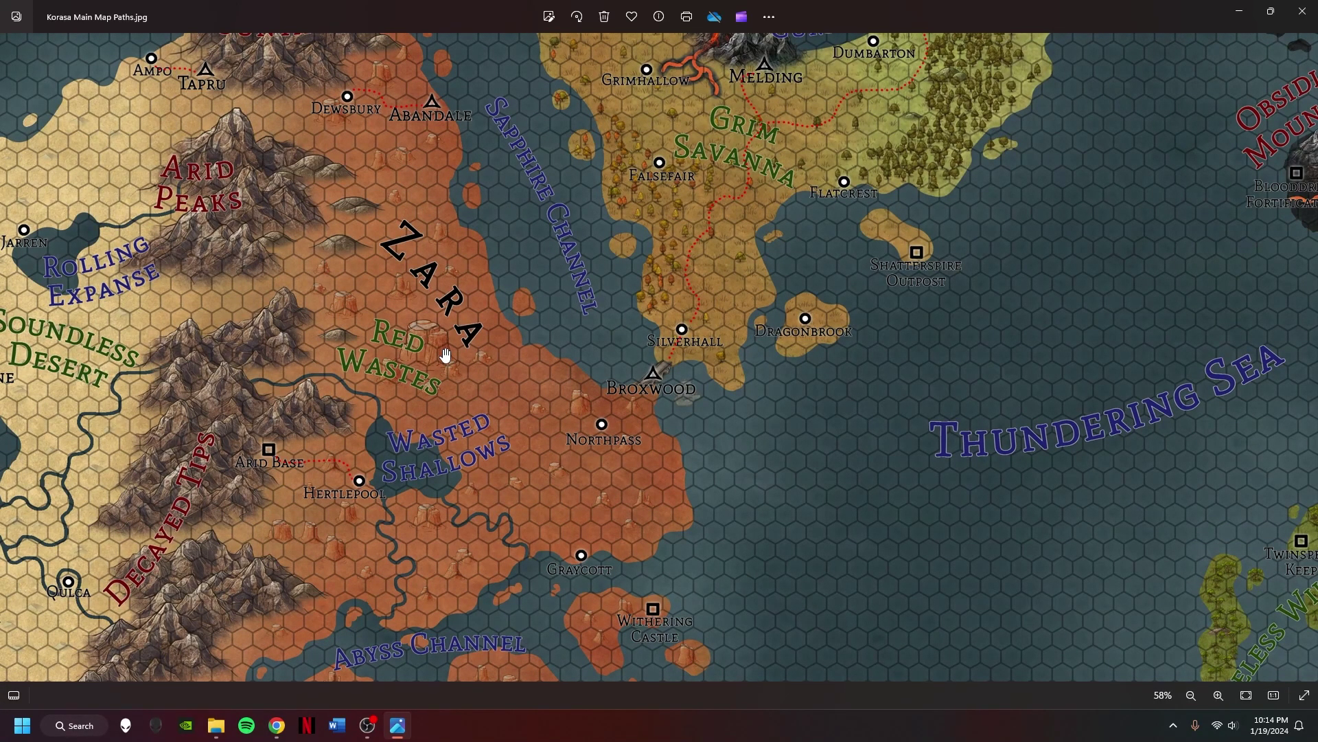
left_click_drag(528, 262, 480, 406)
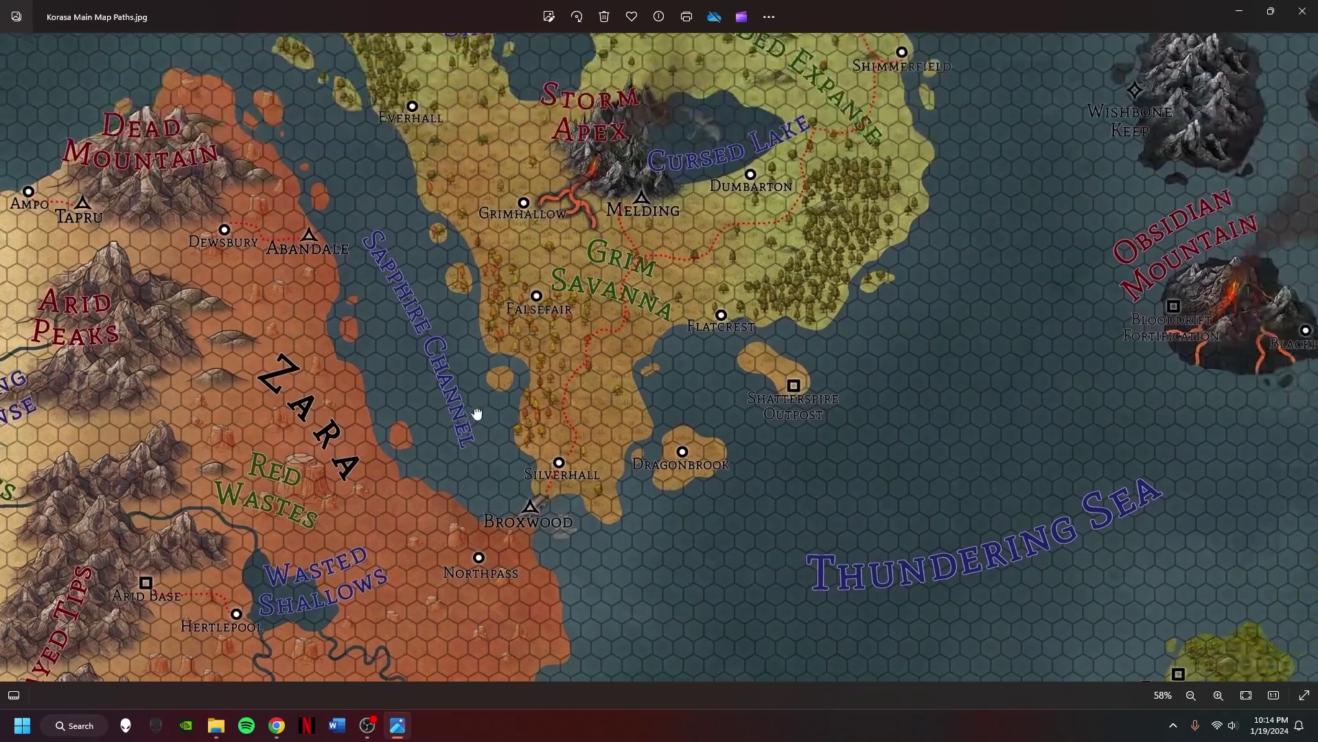
left_click_drag(456, 217, 382, 488)
scroll(566, 405, "down", 6)
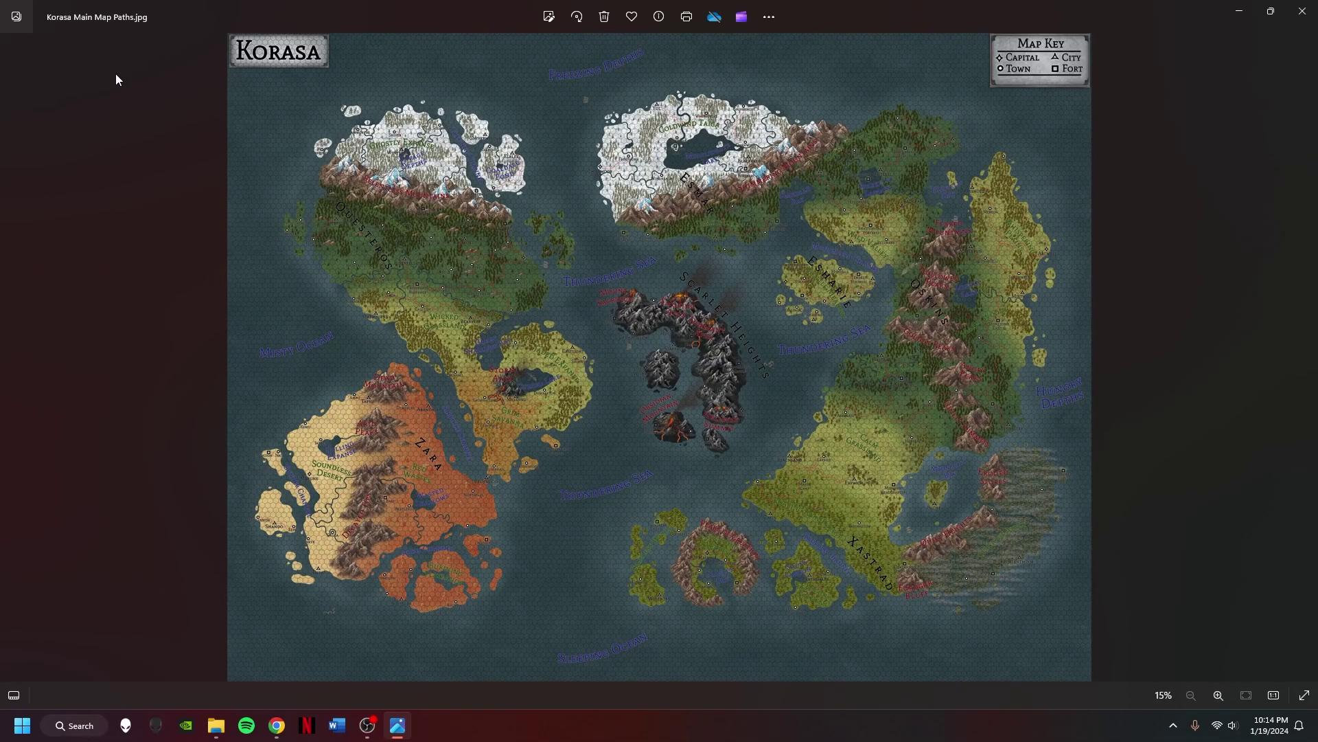
- Close the paths image, leave the DM Maps folder, and browse the list of maps outside folders
left_click(1302, 11)
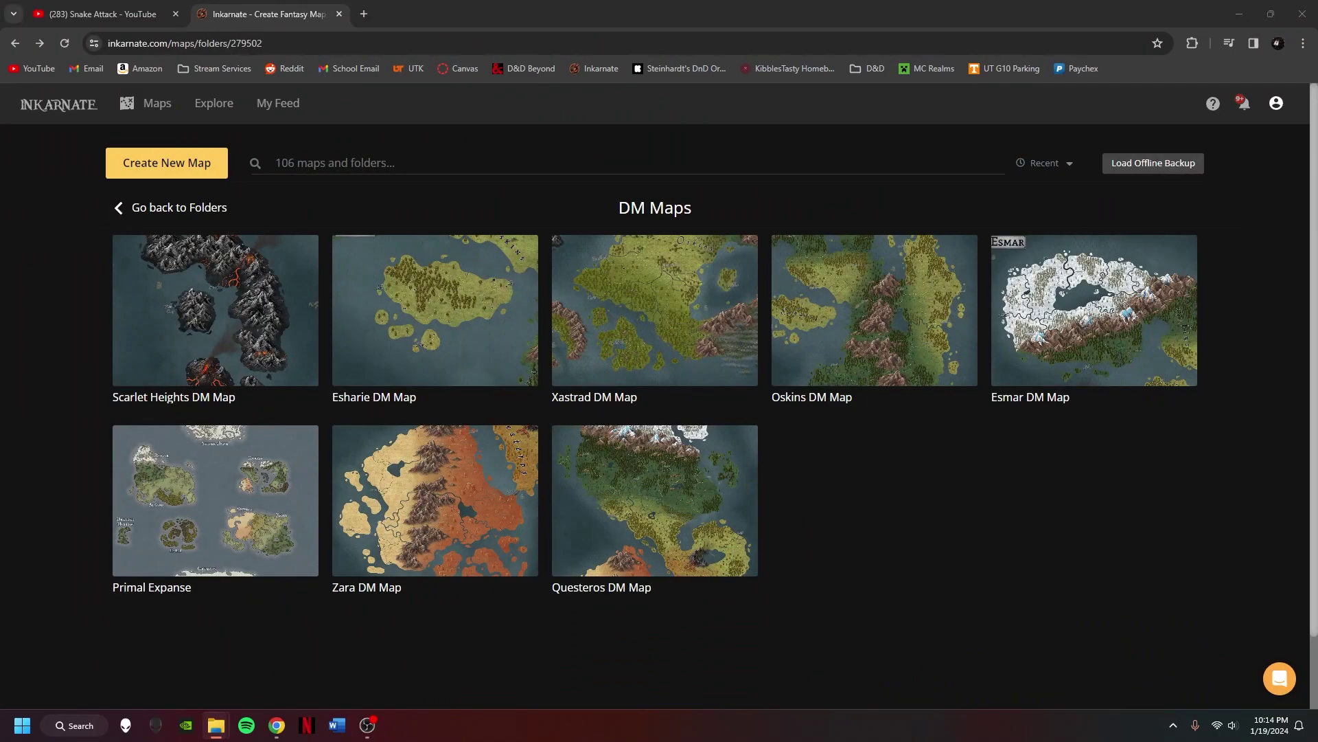
left_click(123, 207)
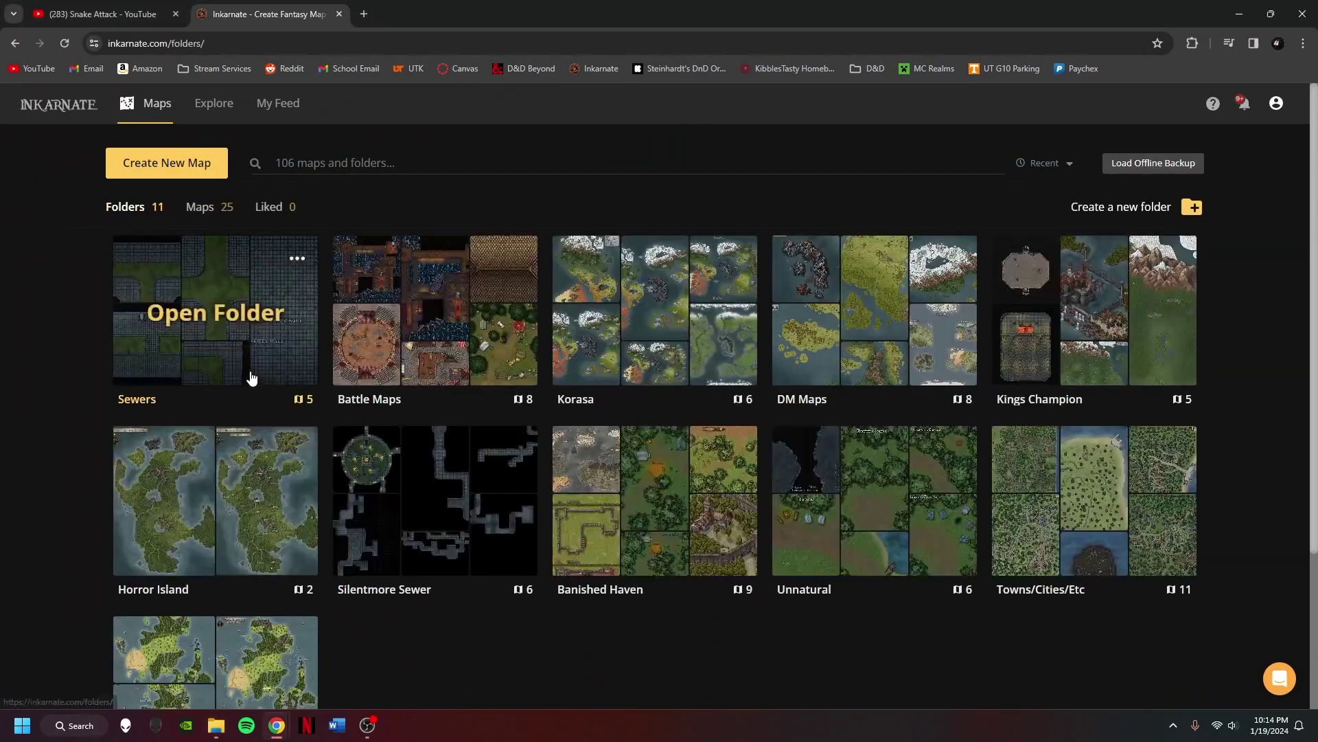
scroll(463, 574, "down", 2)
scroll(463, 571, "up", 2)
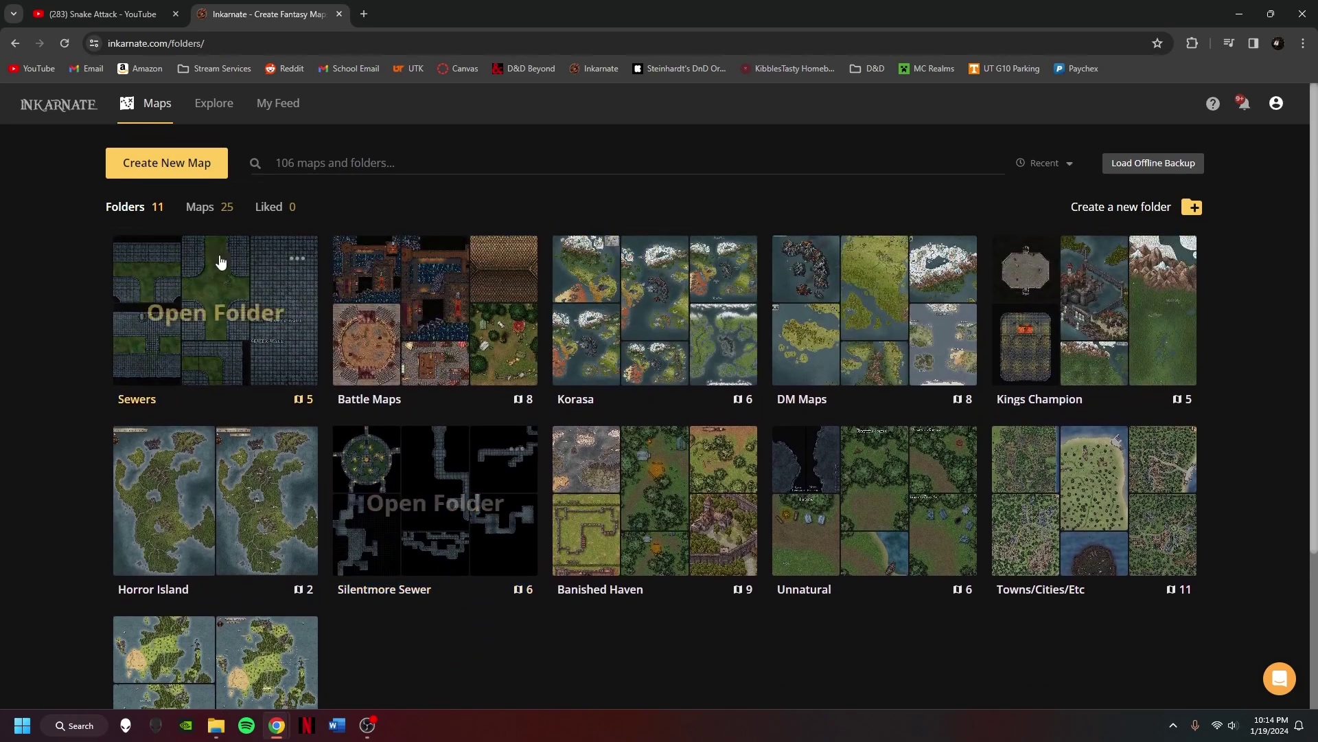
left_click(218, 207)
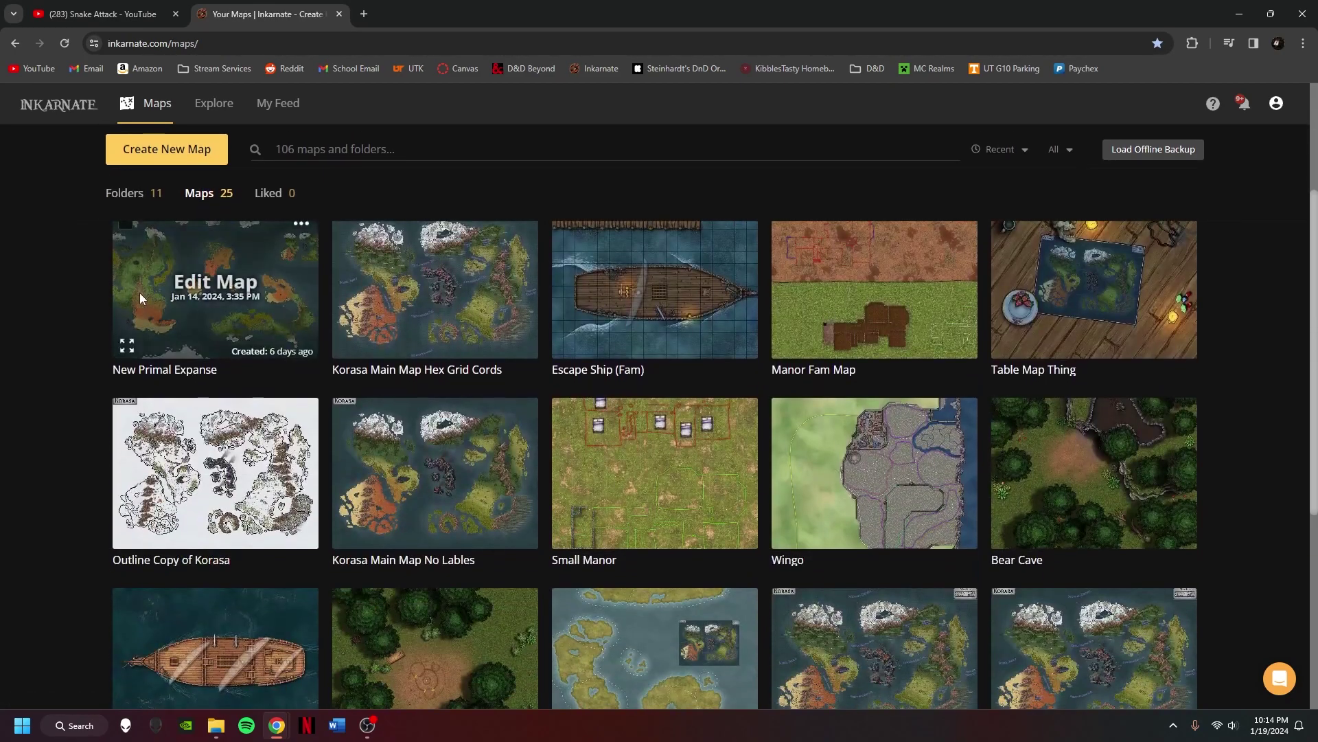
scroll(139, 291, "down", 5)
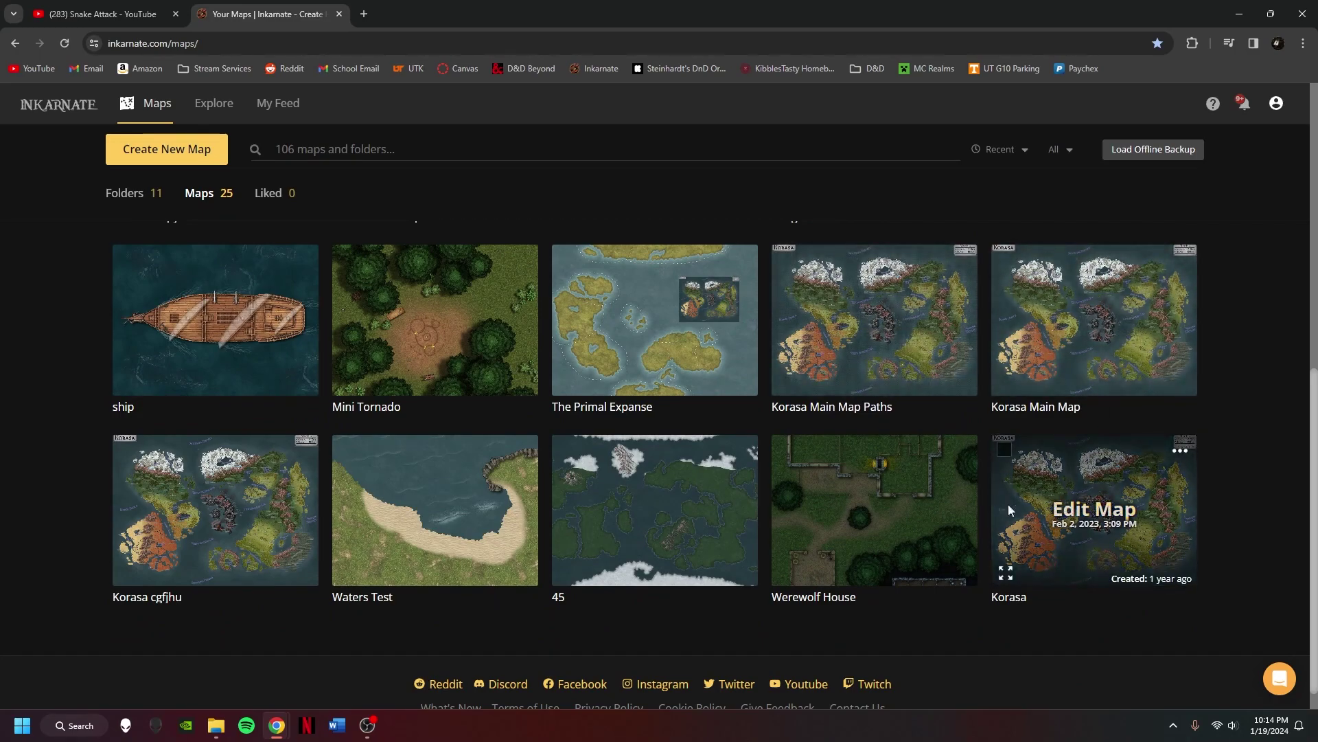
- Open the Waters Test map with the selection tool active and examine its waves and sandy shoreline up close
left_click(423, 513)
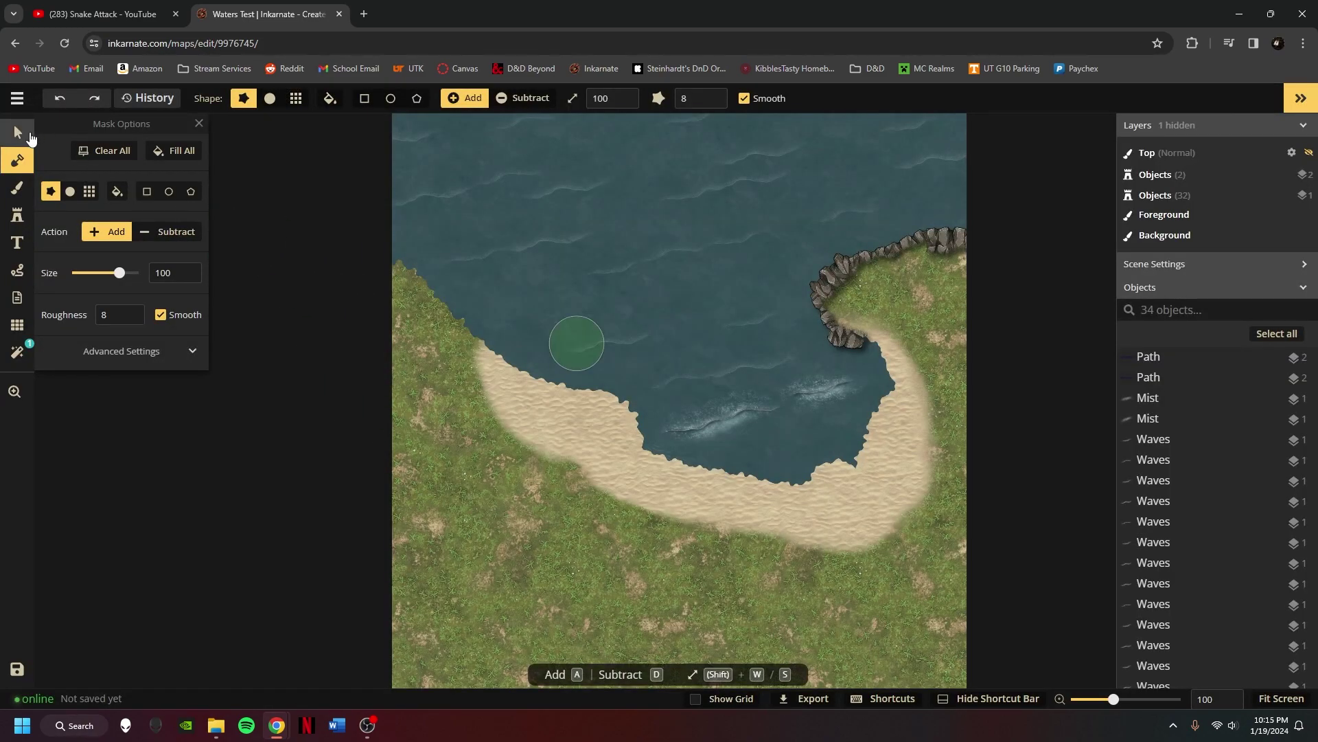
key("v")
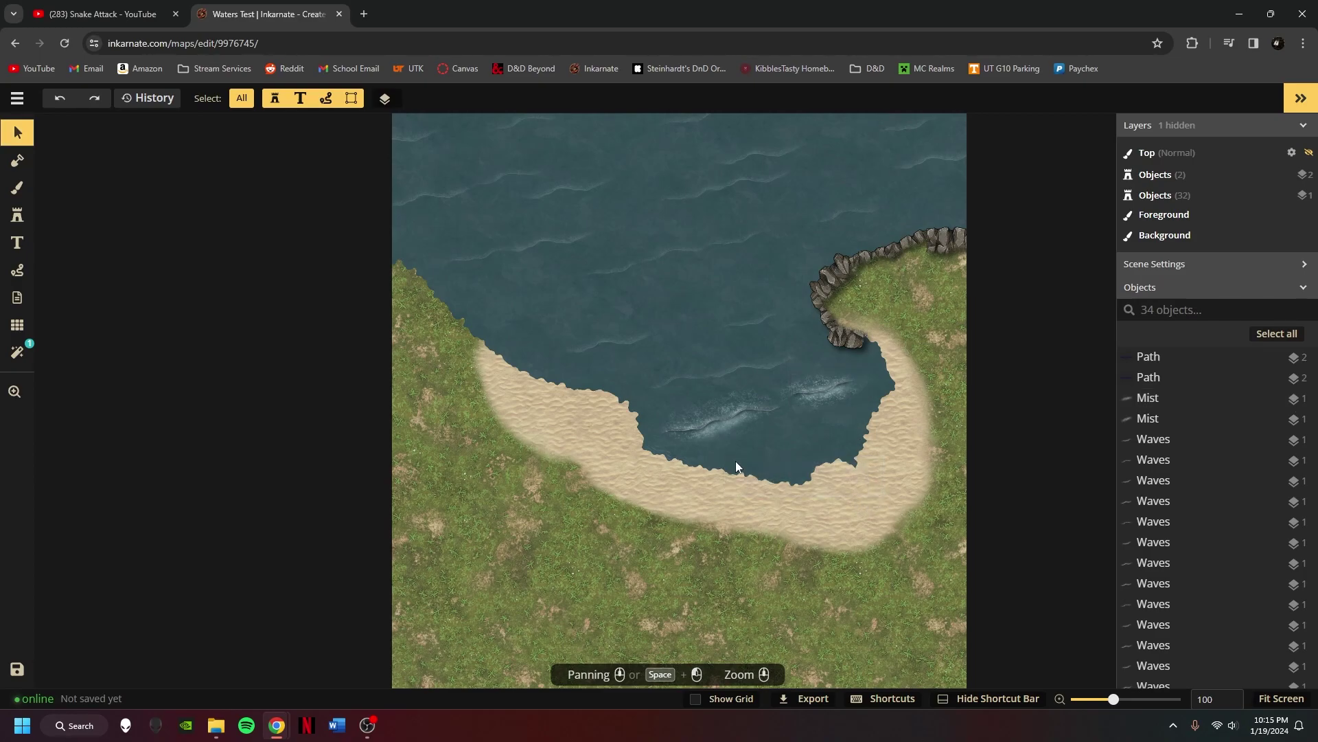
scroll(728, 453, "up", 10)
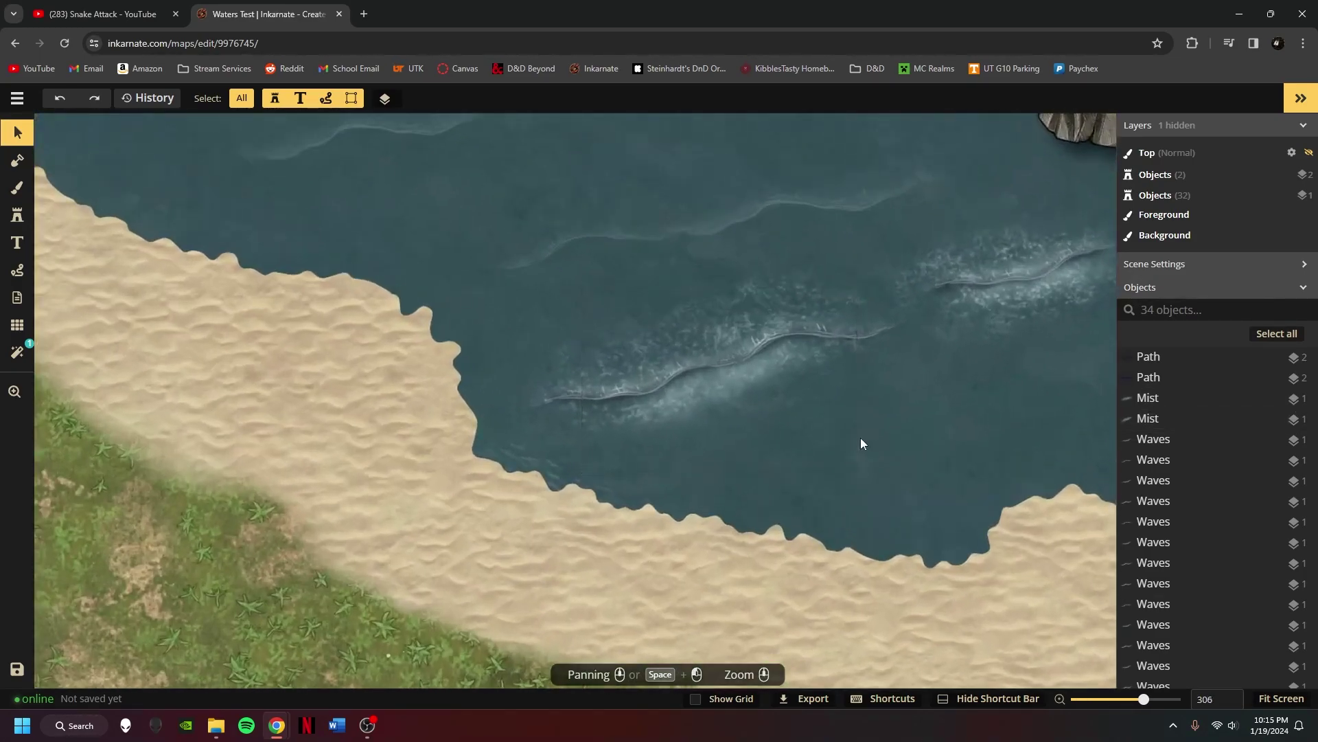
scroll(851, 450, "down", 10)
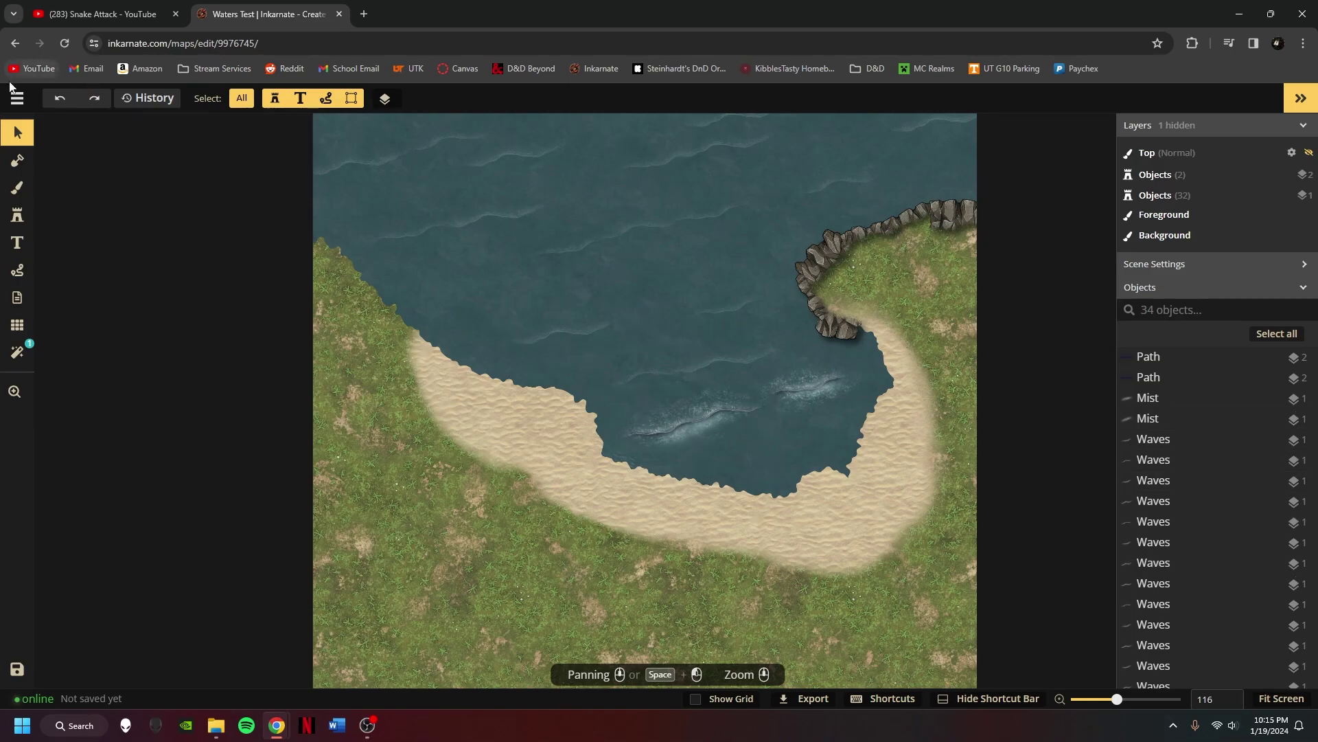
- Return from Waters Test to the maps list and look through the older maps
left_click(15, 43)
scroll(64, 423, "down", 1)
scroll(91, 492, "up", 1)
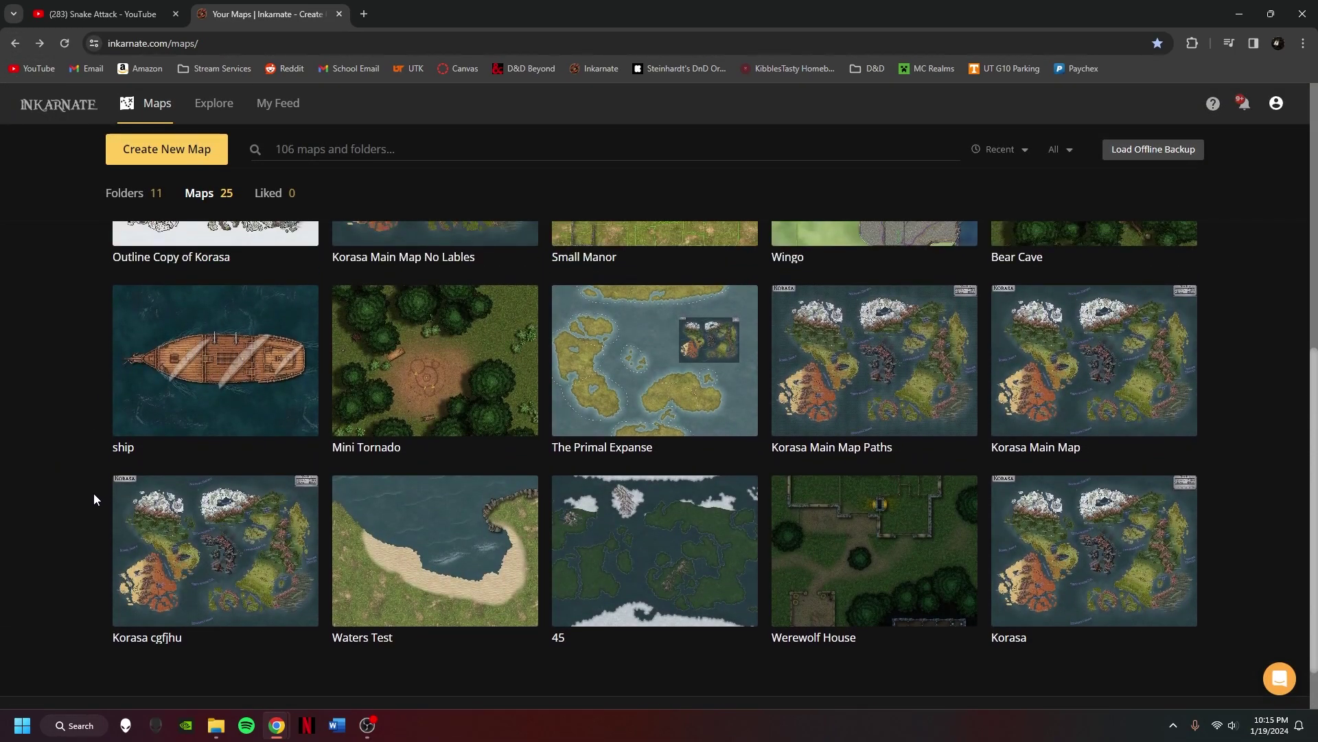
scroll(94, 497, "up", 3)
scroll(95, 501, "down", 3)
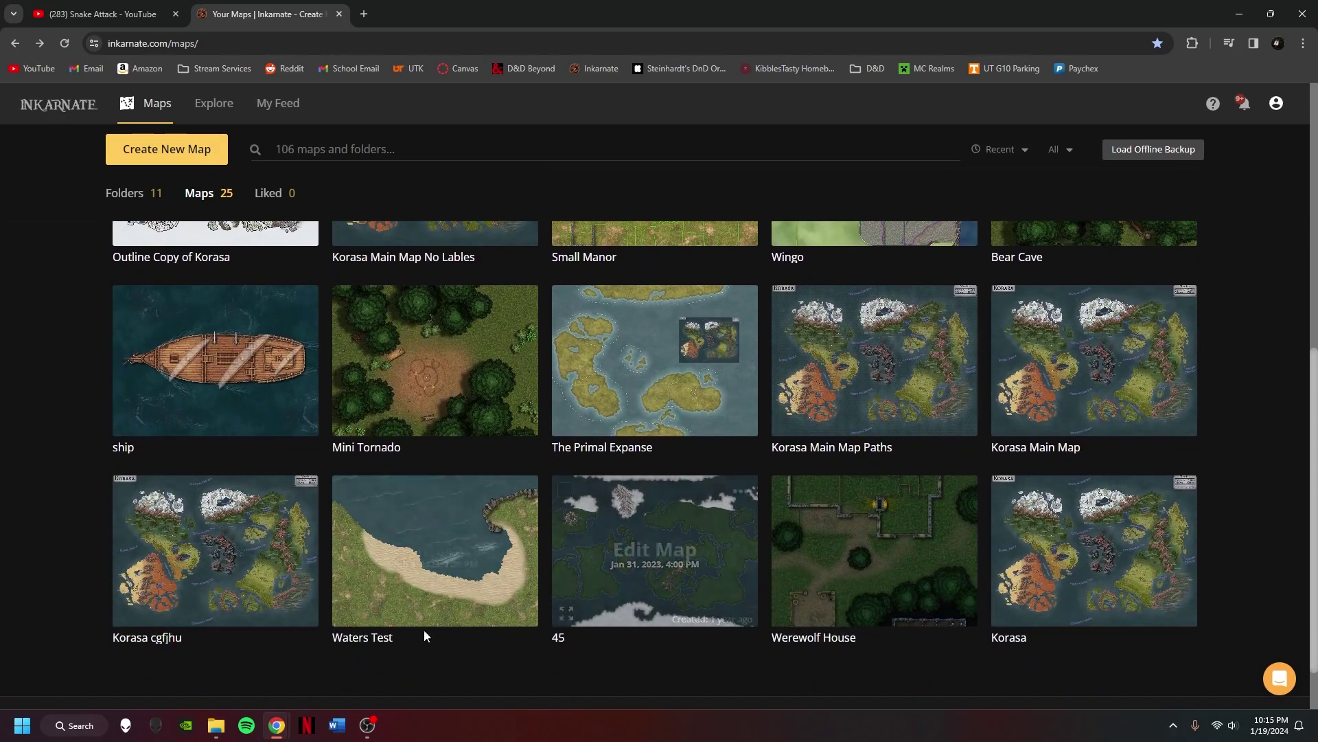
- Open the Bear Cave map from the maps list and examine its forest clearing up close with the selection tool active
scroll(443, 607, "up", 3)
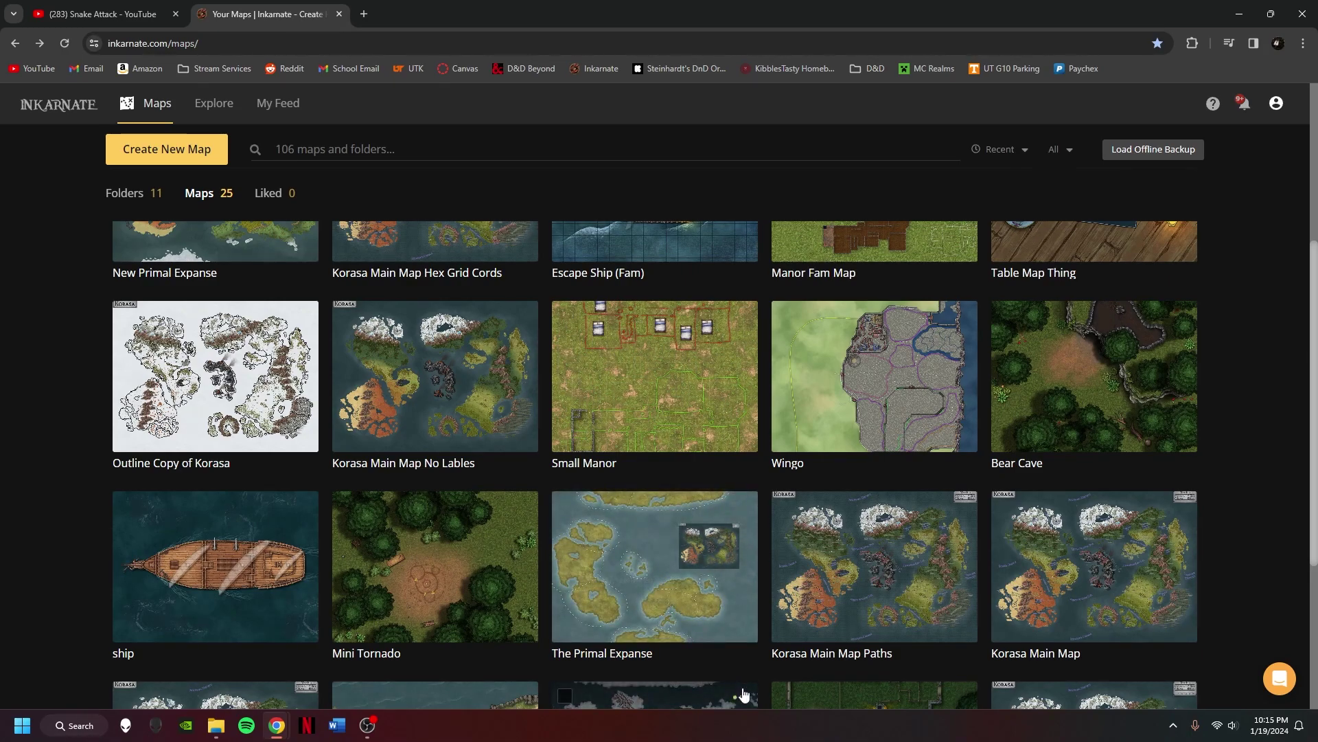
scroll(999, 567, "up", 3)
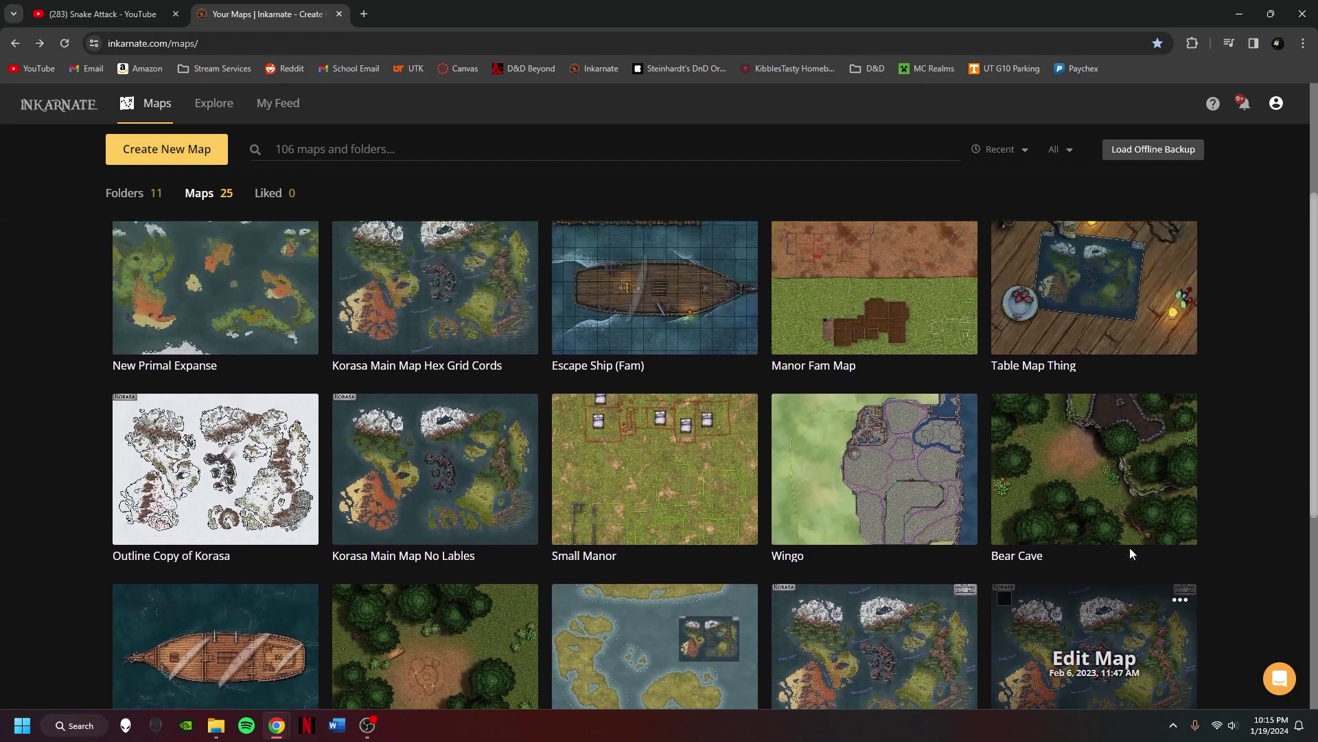
left_click(1130, 547)
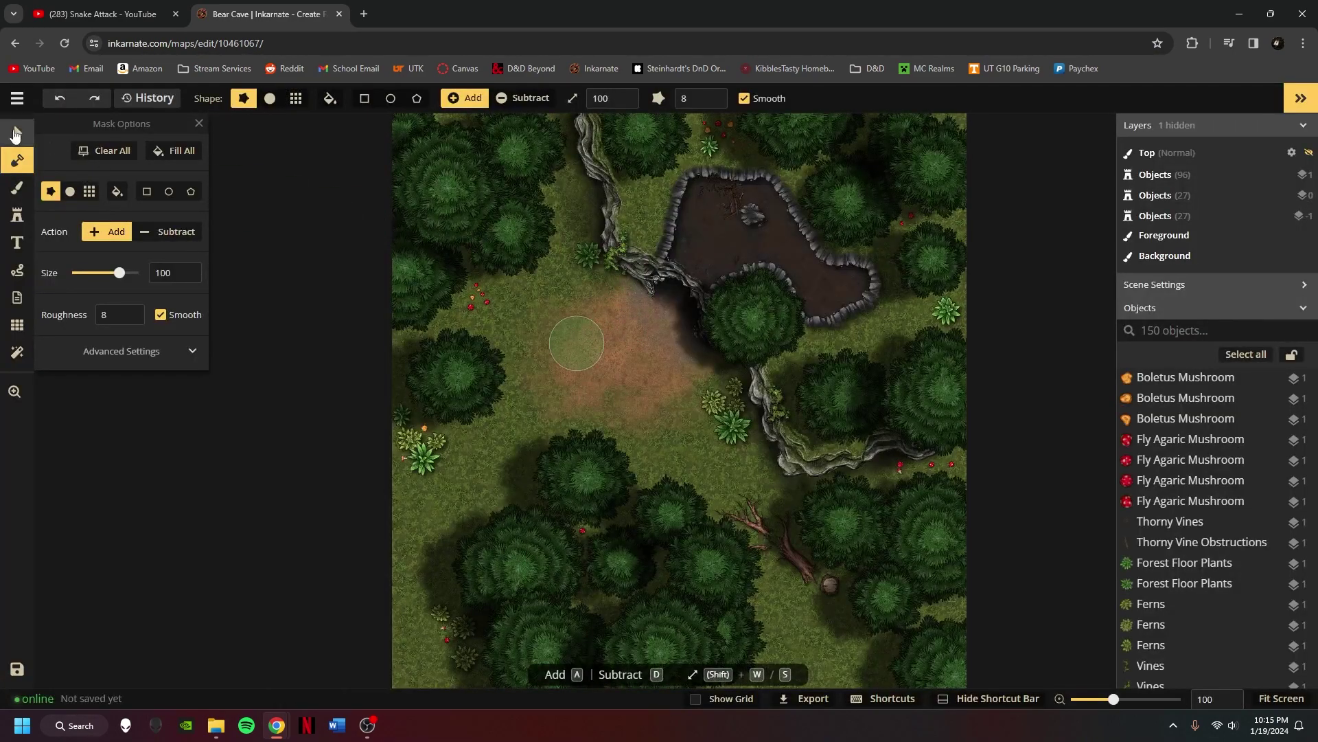
left_click(18, 132)
scroll(698, 326, "up", 3)
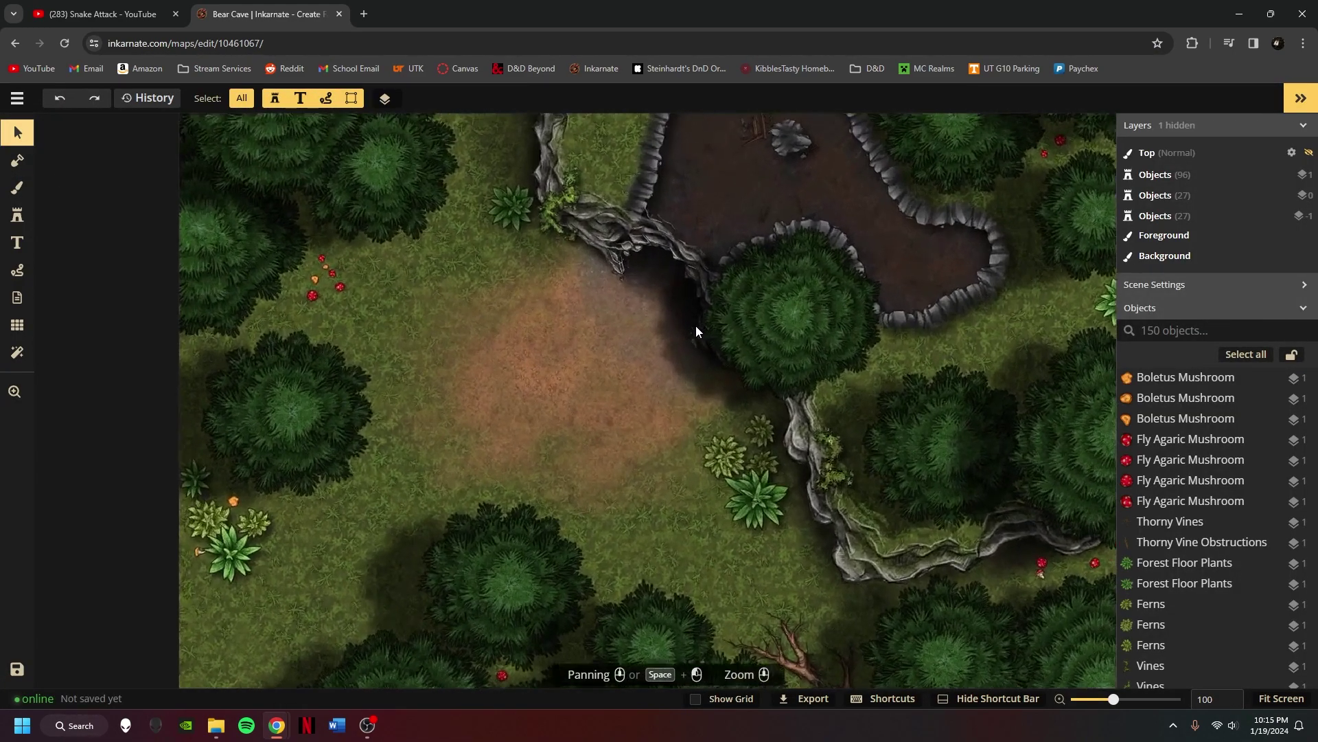
- Show the grid on the Bear Cave map and examine the cave interior and surrounding trees up close
left_click(17, 324)
left_click(46, 148)
scroll(618, 378, "down", 2)
scroll(550, 391, "up", 6)
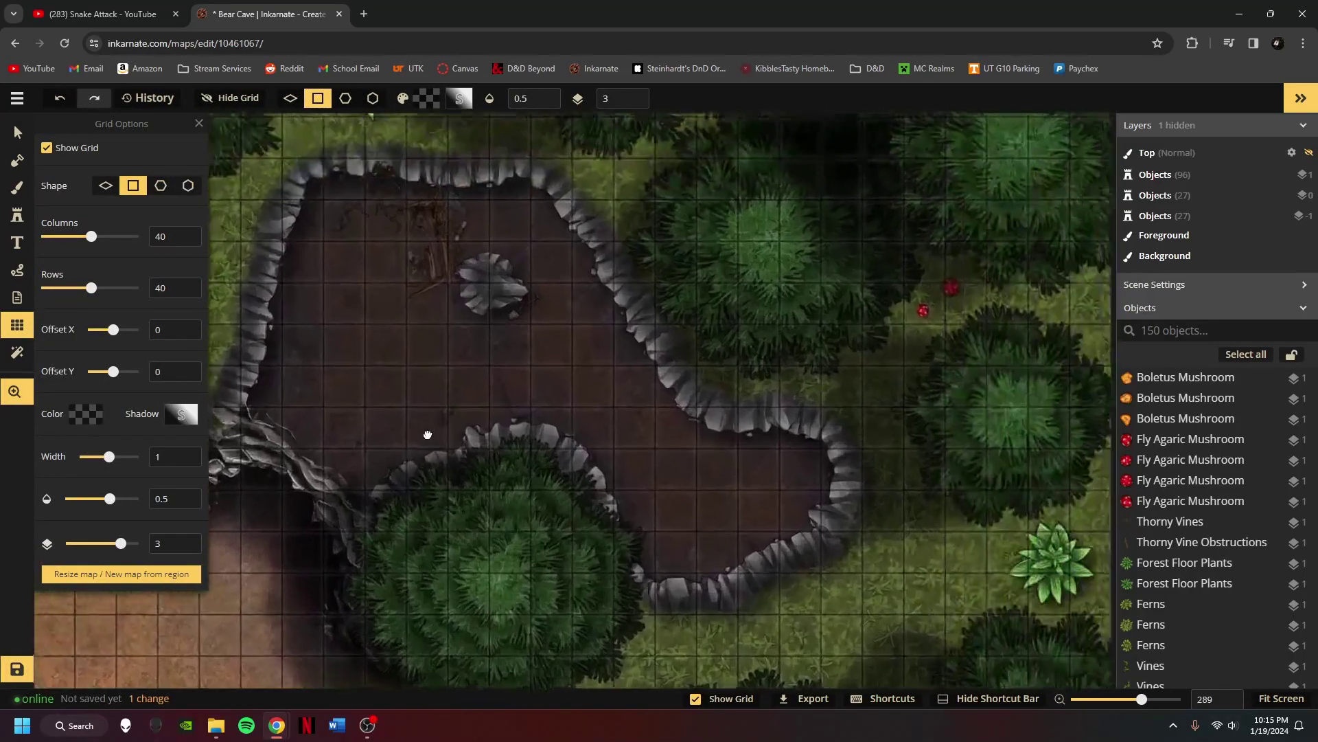
left_click_drag(429, 436, 507, 454)
- Leave the Bear Cave map without saving and return to the beginning of the maps list
key("alt+Left")
left_click(714, 144)
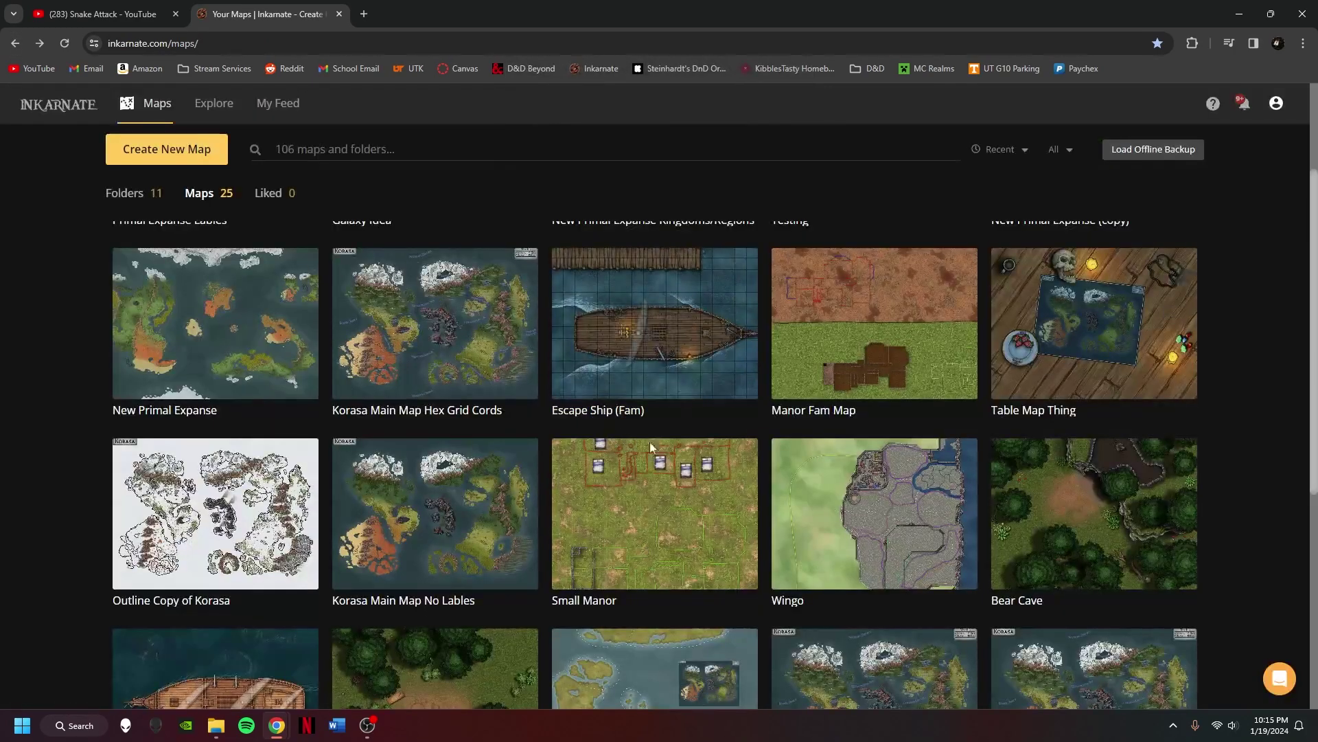
scroll(759, 439, "up", 3)
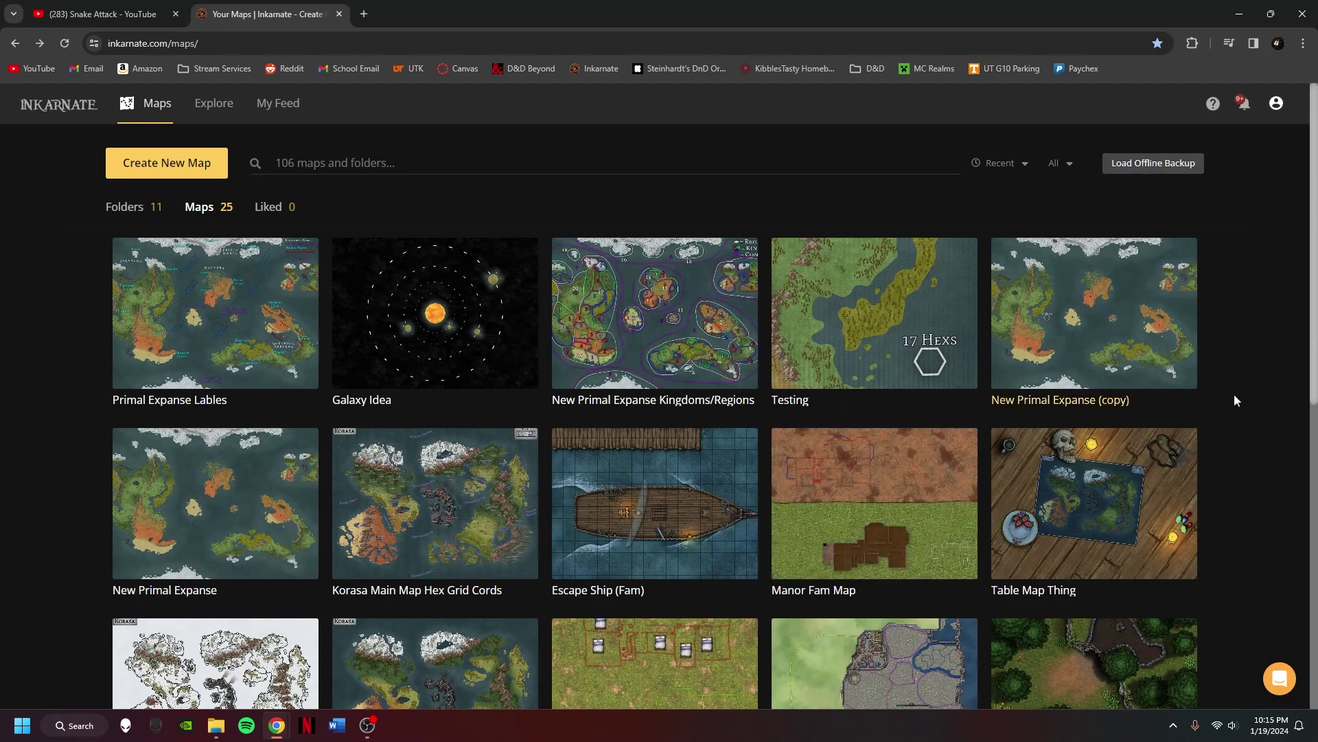
- Switch to File Explorer, open the image New Primal Expanse mk1.jpg in Photos, and look over its continents
key("super+e")
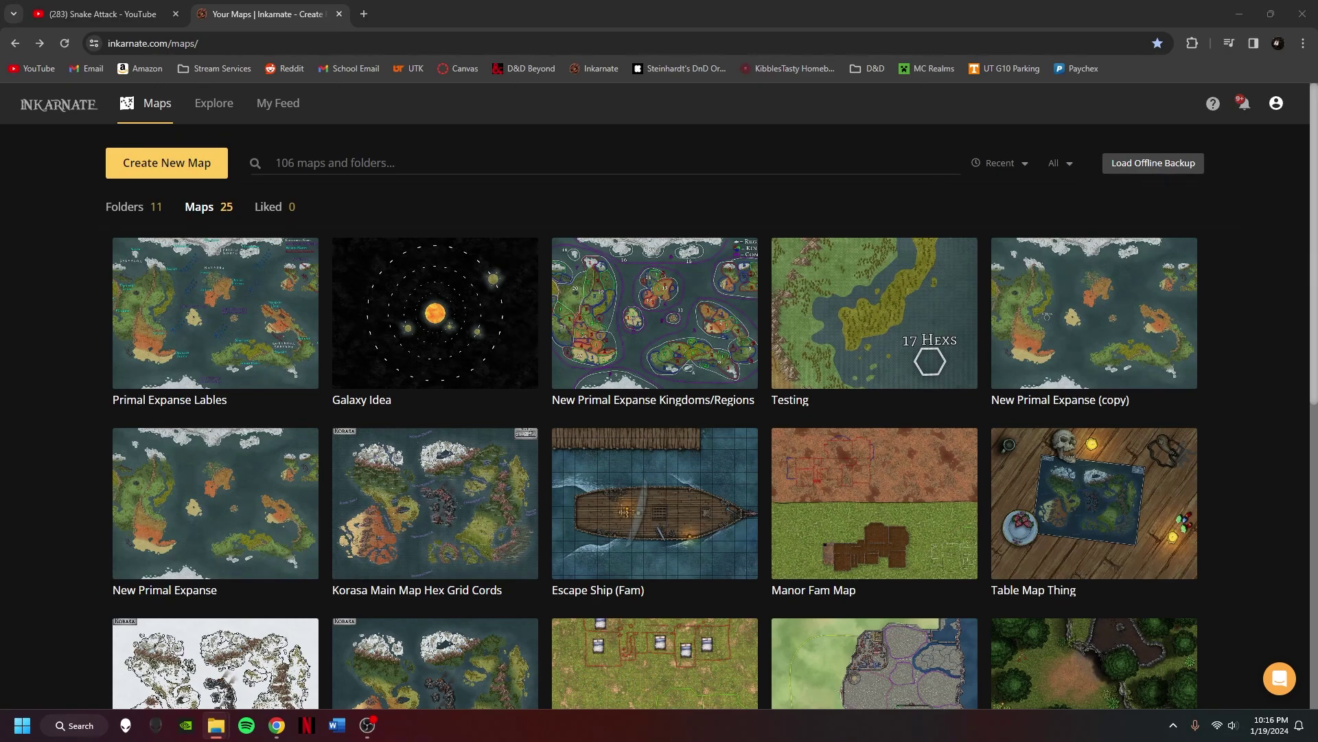
mouse_move(174, 295)
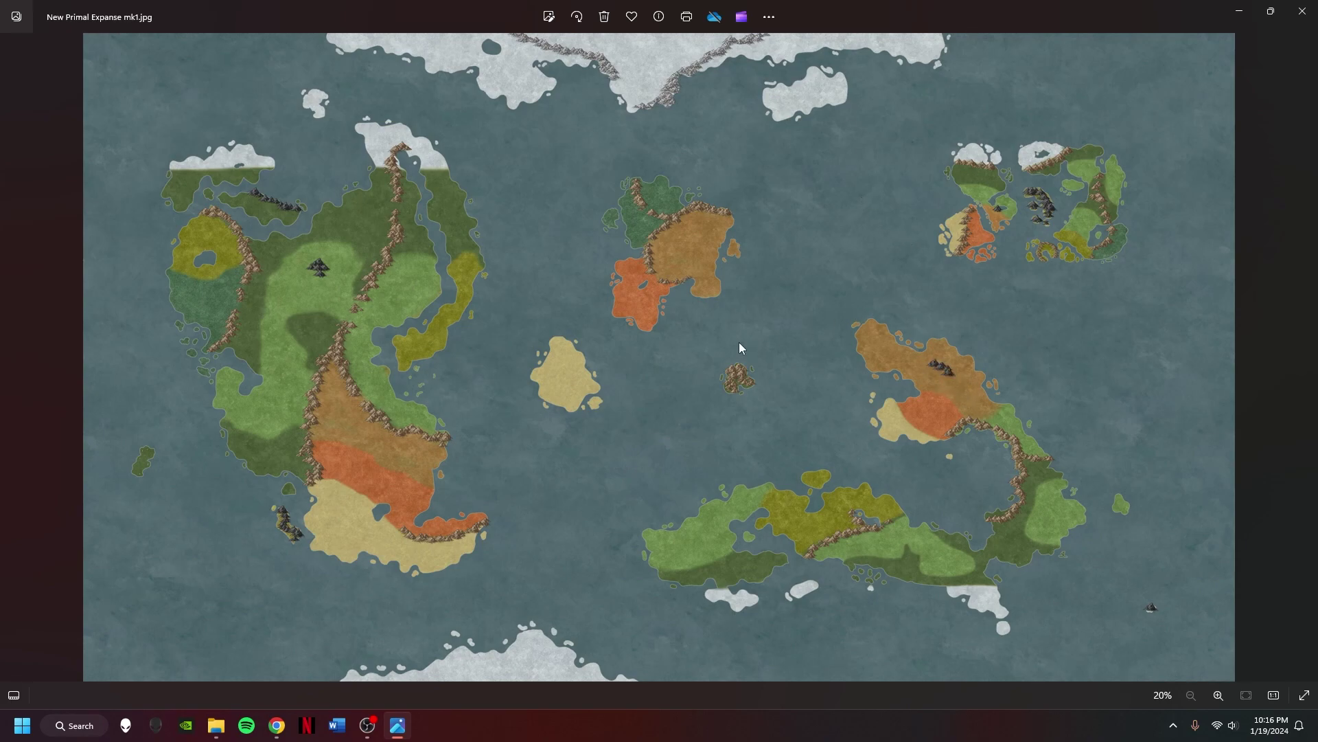
scroll(852, 294, "up", 5)
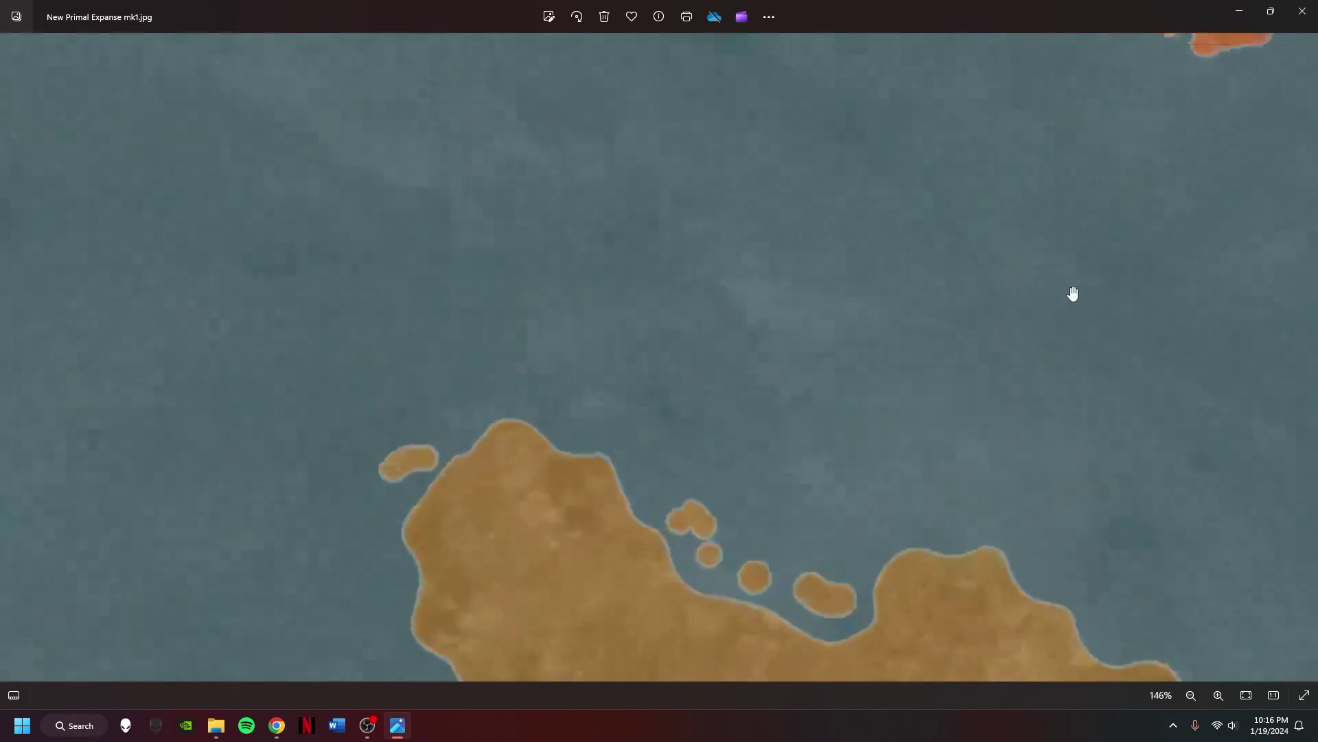
scroll(714, 504, "down", 3)
scroll(692, 303, "down", 4)
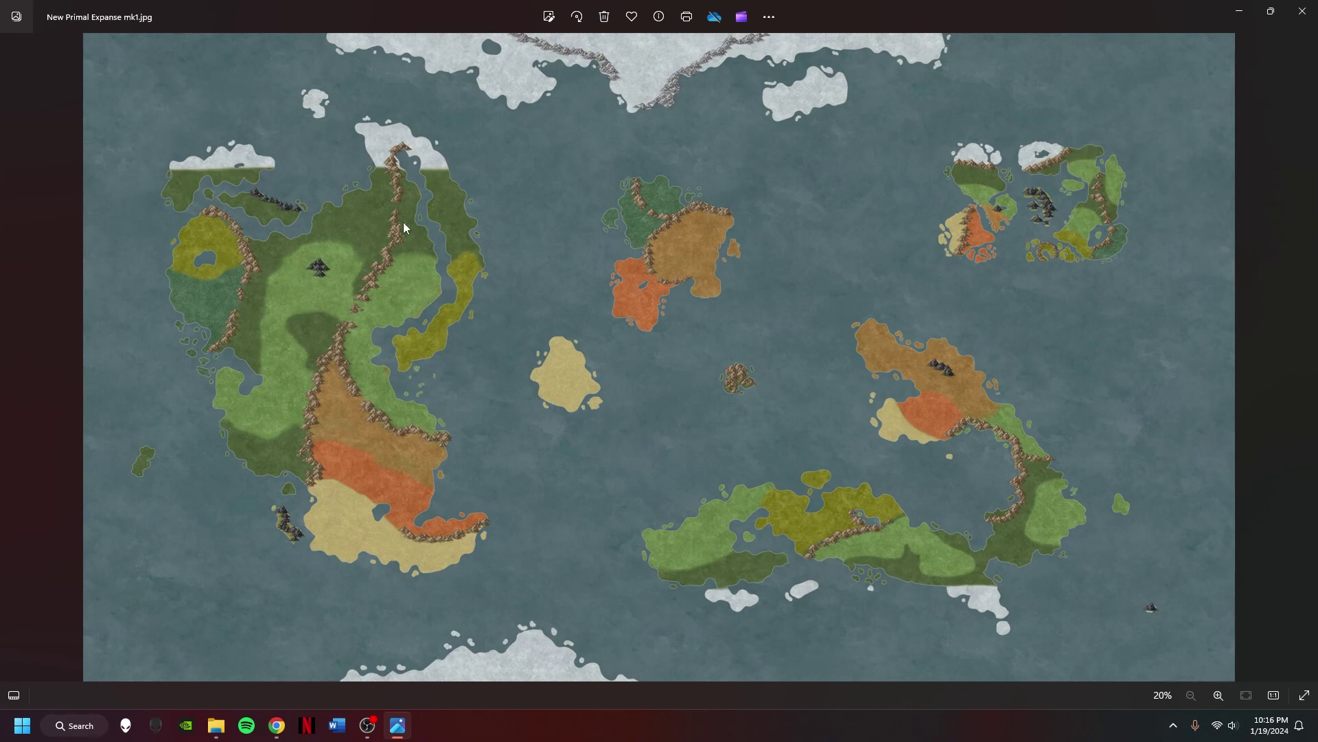
- Examine the large western continent and the small northeastern continent on the mk1 map, including their mountains and biome colours
scroll(301, 224, "up", 3)
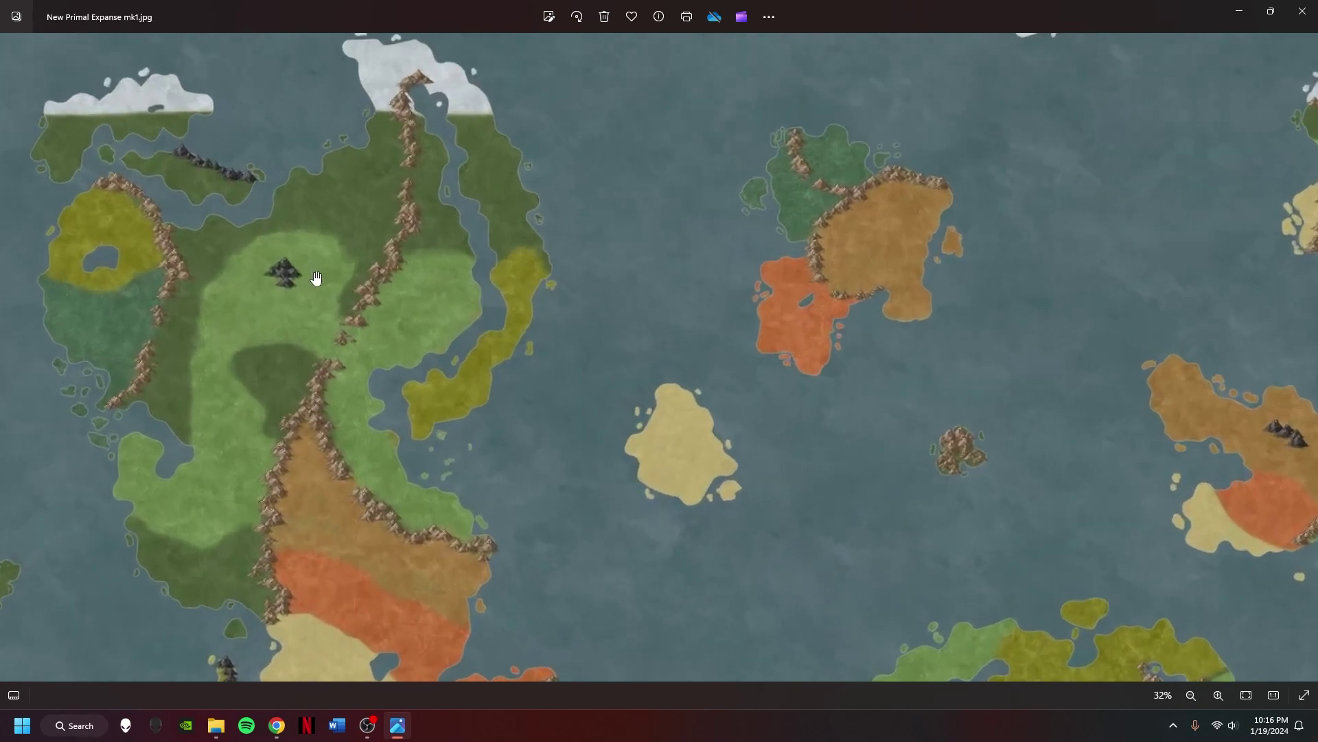
scroll(315, 279, "down", 2)
scroll(633, 359, "up", 2)
scroll(1008, 290, "up", 3)
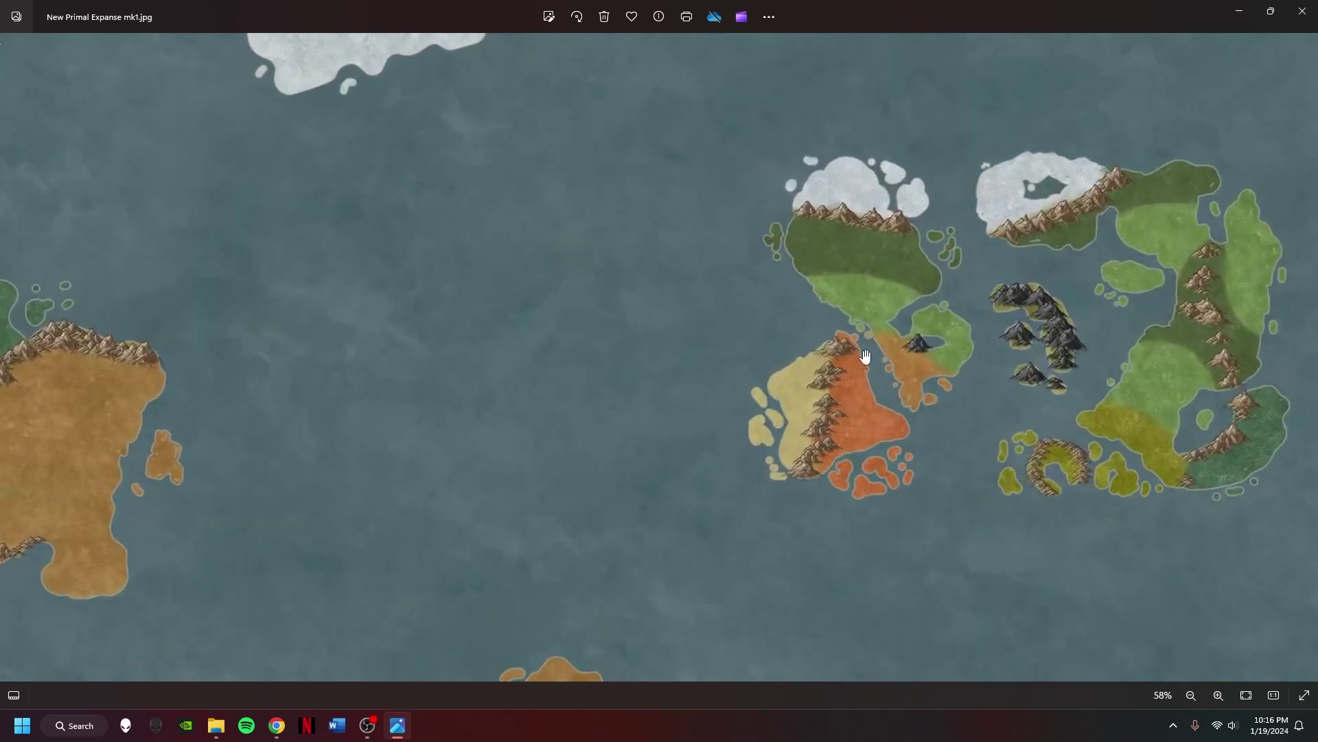
scroll(656, 332, "left", 10)
scroll(153, 224, "down", 3)
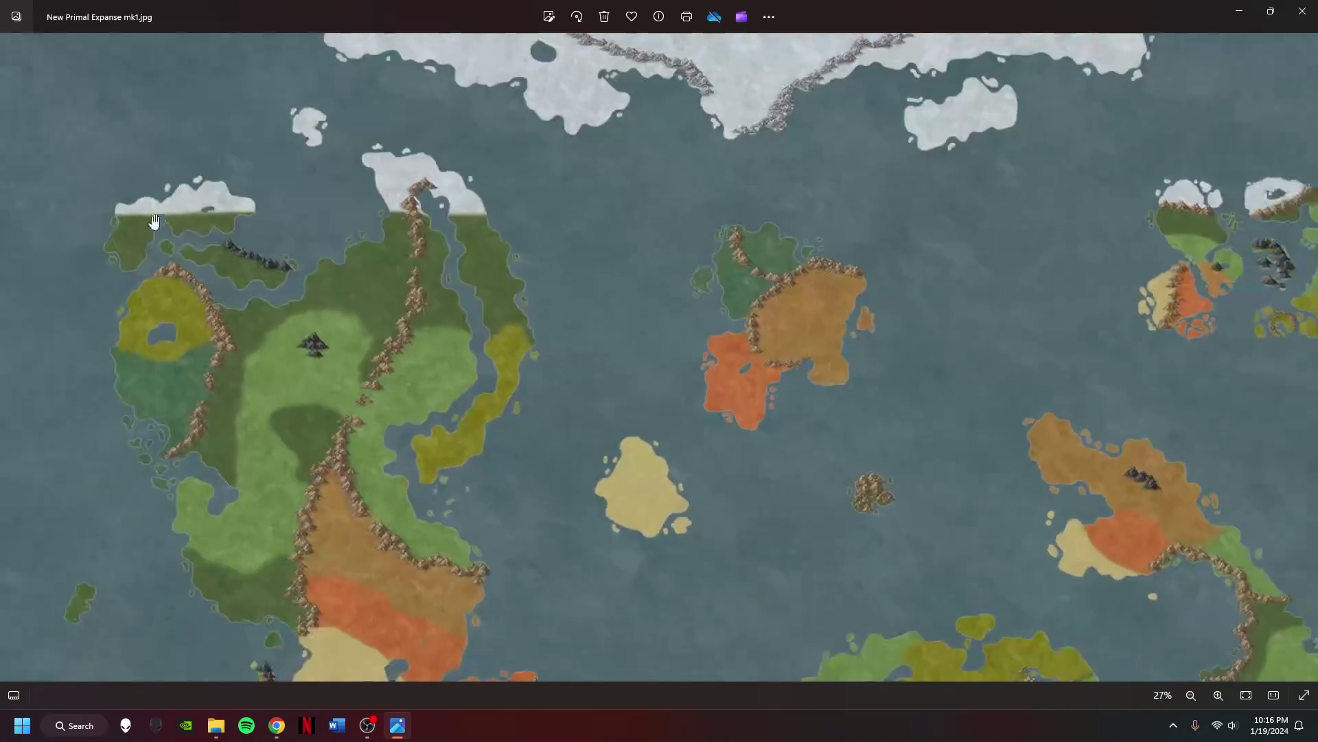
- Examine the southeastern continent and the lone dark mountain island off its coast, ending with the whole mk1 map in view
scroll(509, 291, "down", 3)
scroll(727, 340, "right", 3)
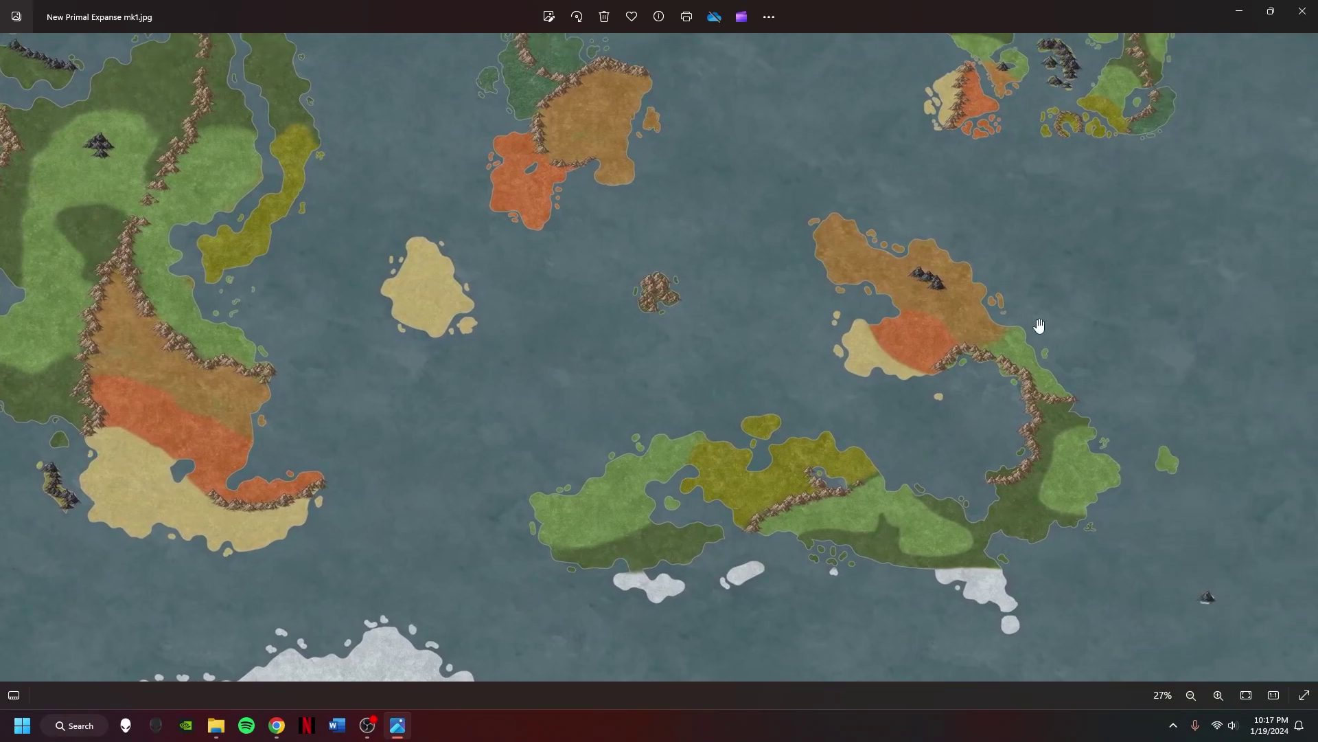
scroll(1209, 600, "up", 3)
scroll(1209, 600, "up", 2)
left_click_drag(1209, 600, 822, 409)
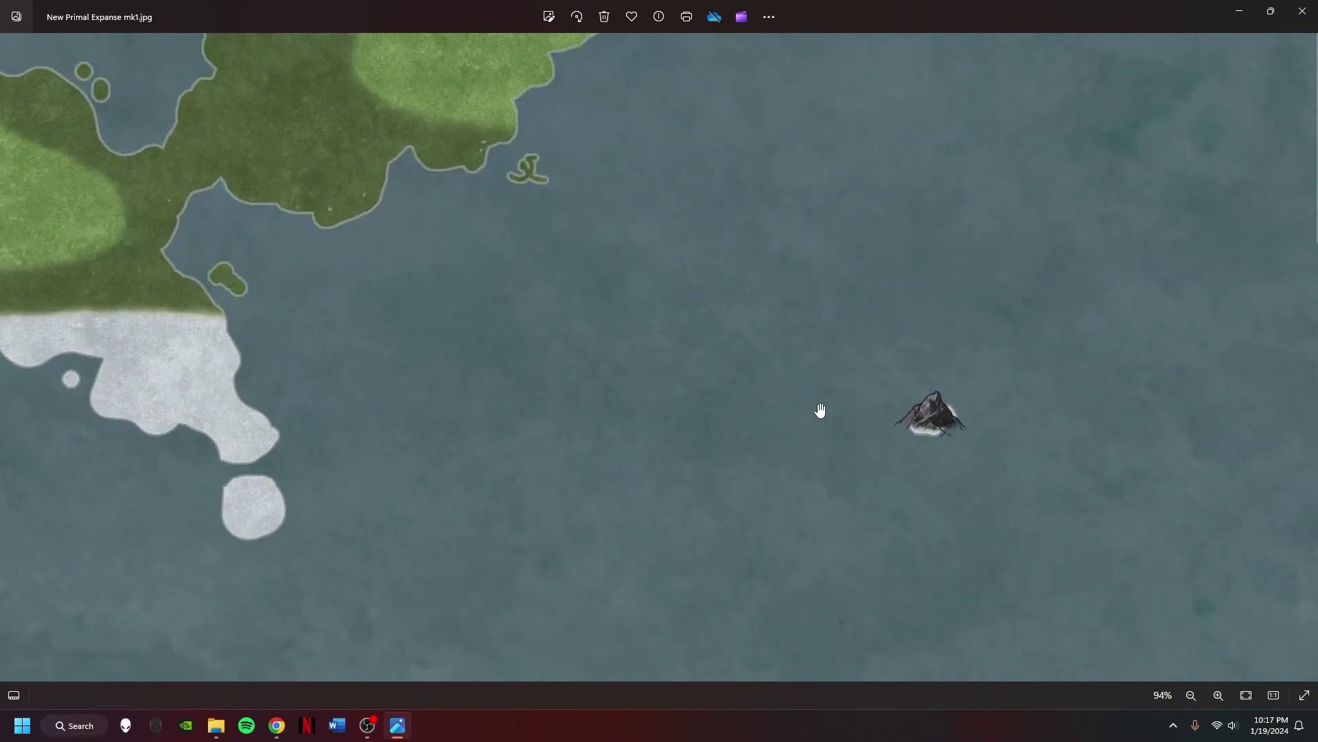
scroll(803, 410, "down", 5)
scroll(695, 380, "down", 2)
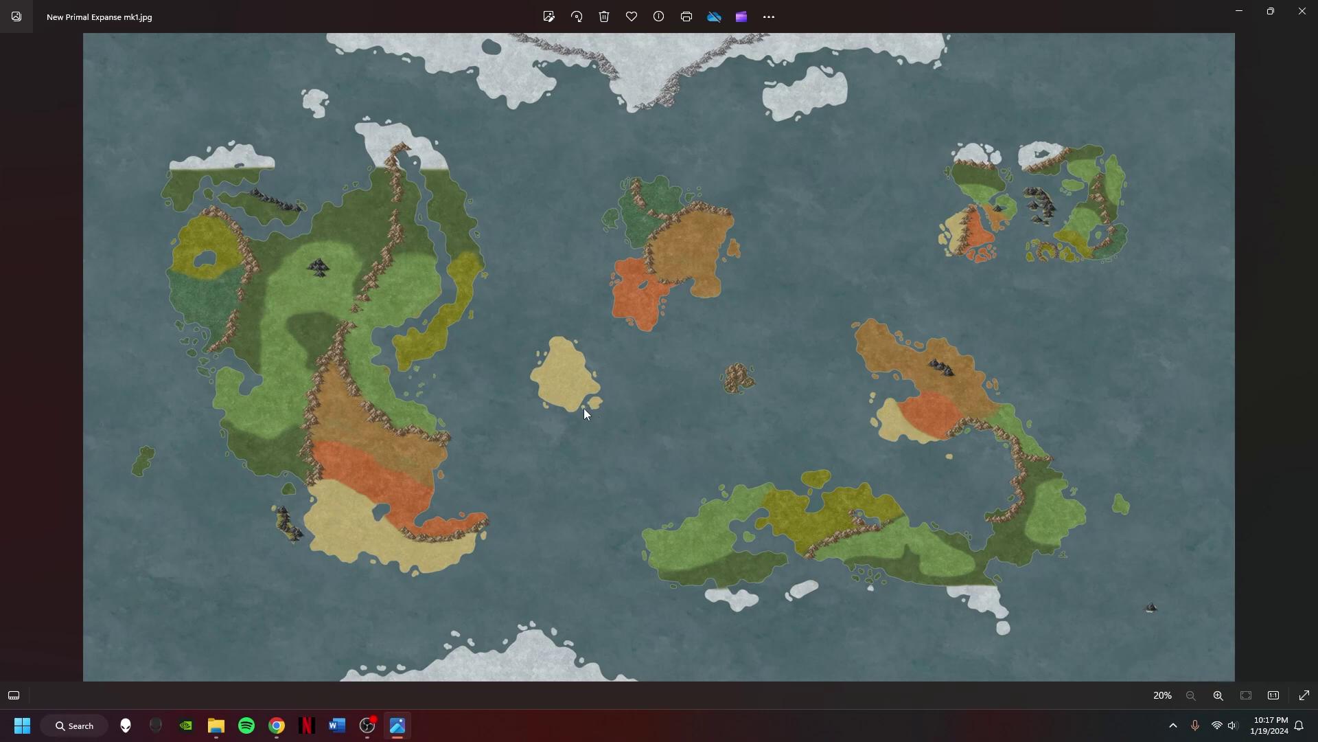
- Close the mk1 image, open New Primal Expanse mk2.jpg, compare it with mk1, and advance to mk3
left_click(1303, 11)
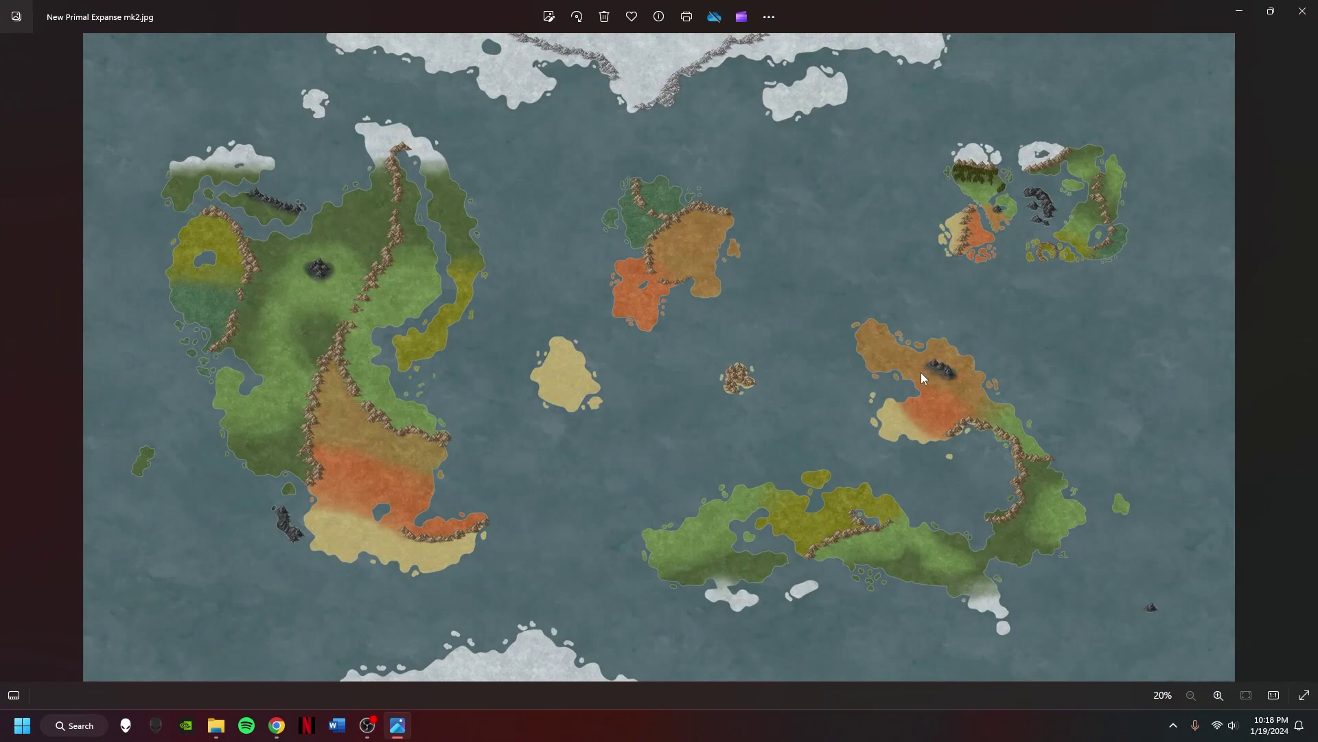
left_click(9, 361)
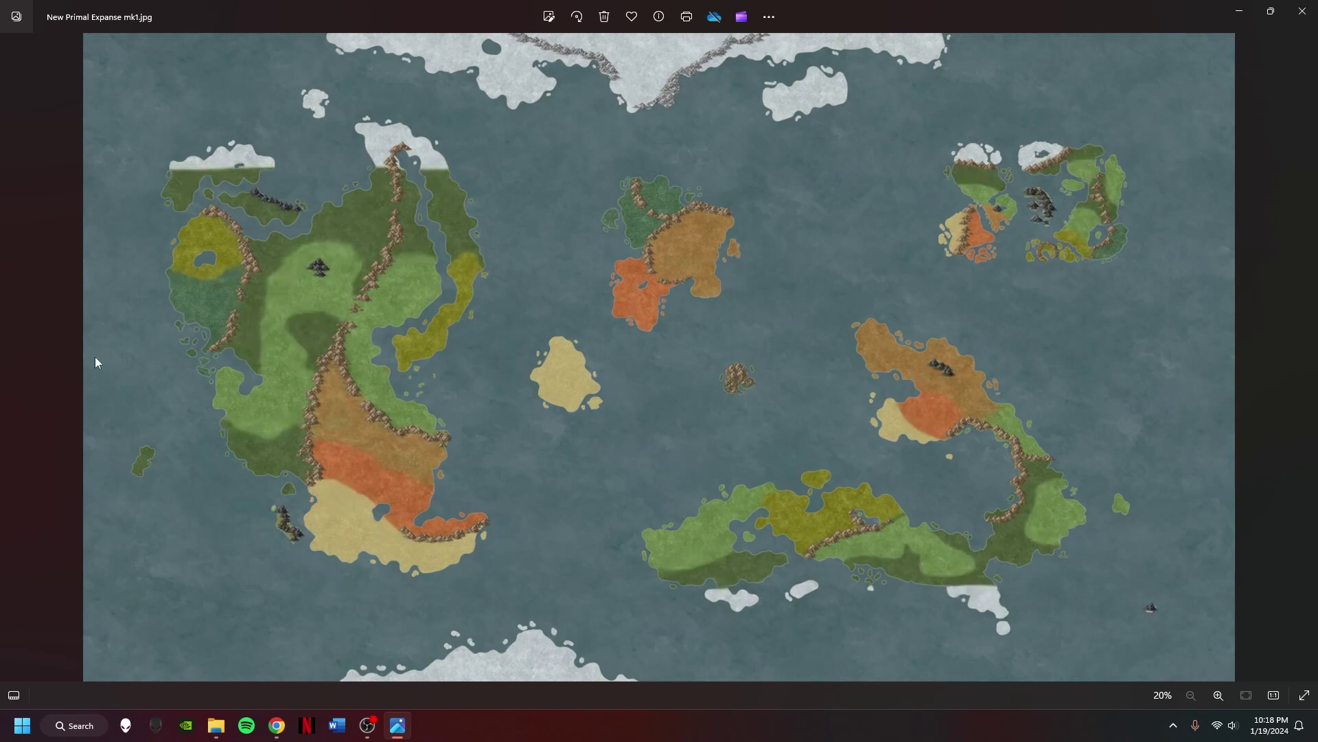
left_click(1307, 358)
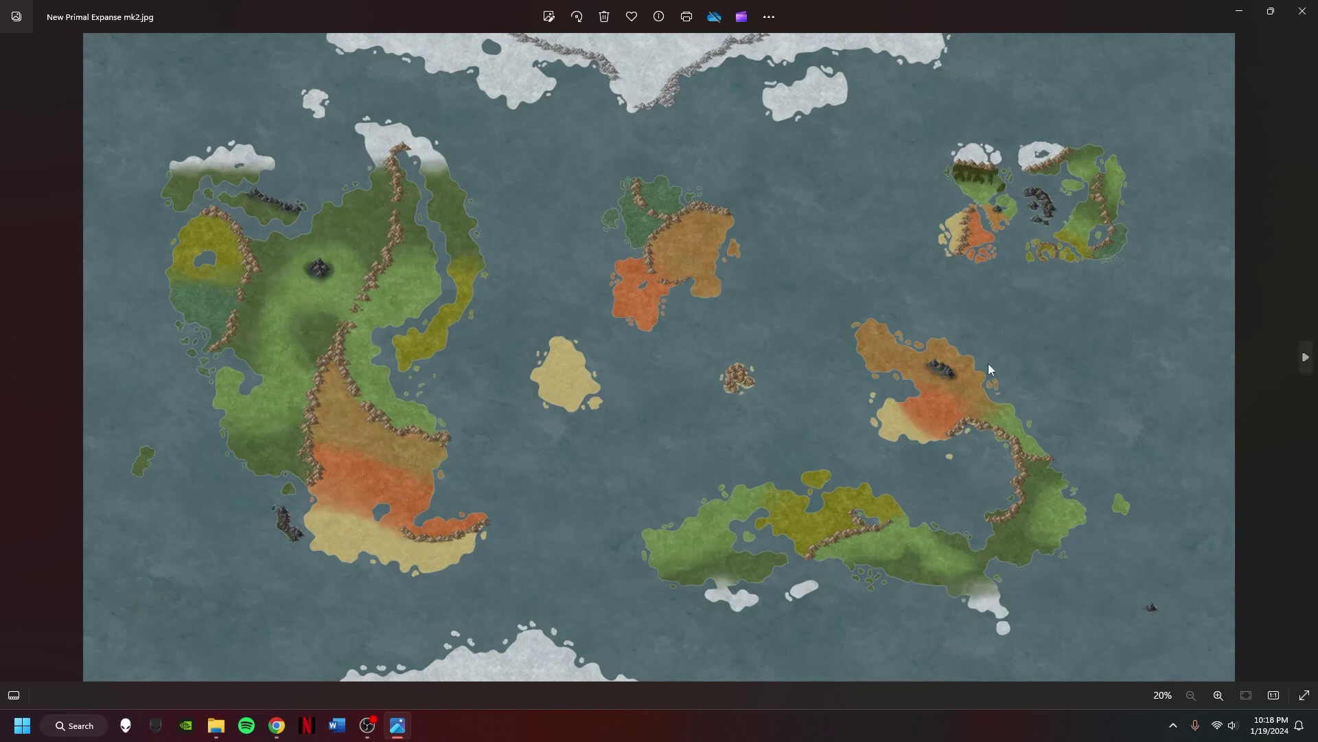
left_click(12, 360)
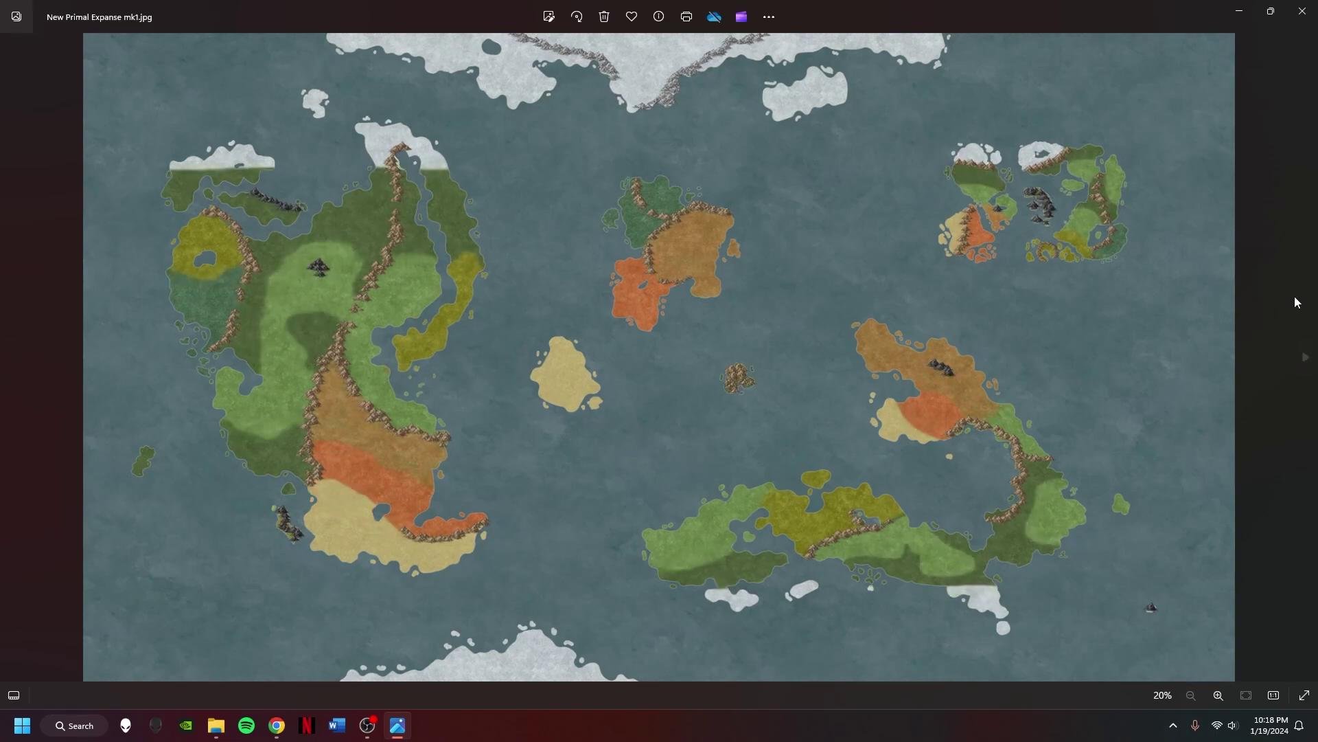
left_click(1307, 355)
left_click(1306, 356)
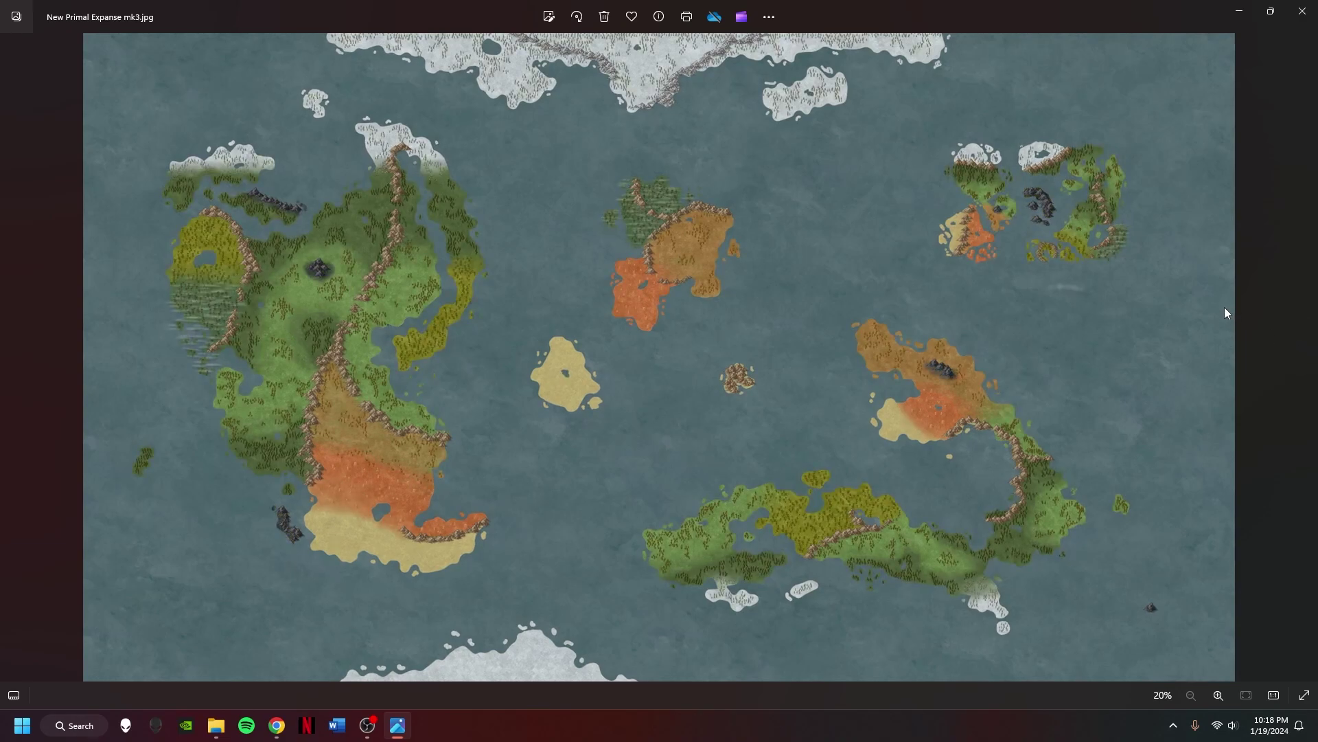
- Close the mk3 image and view Primal Expanse.jpg, the Kingdoms_Regions version, and the Primal Expanse Lables version
left_click(1302, 15)
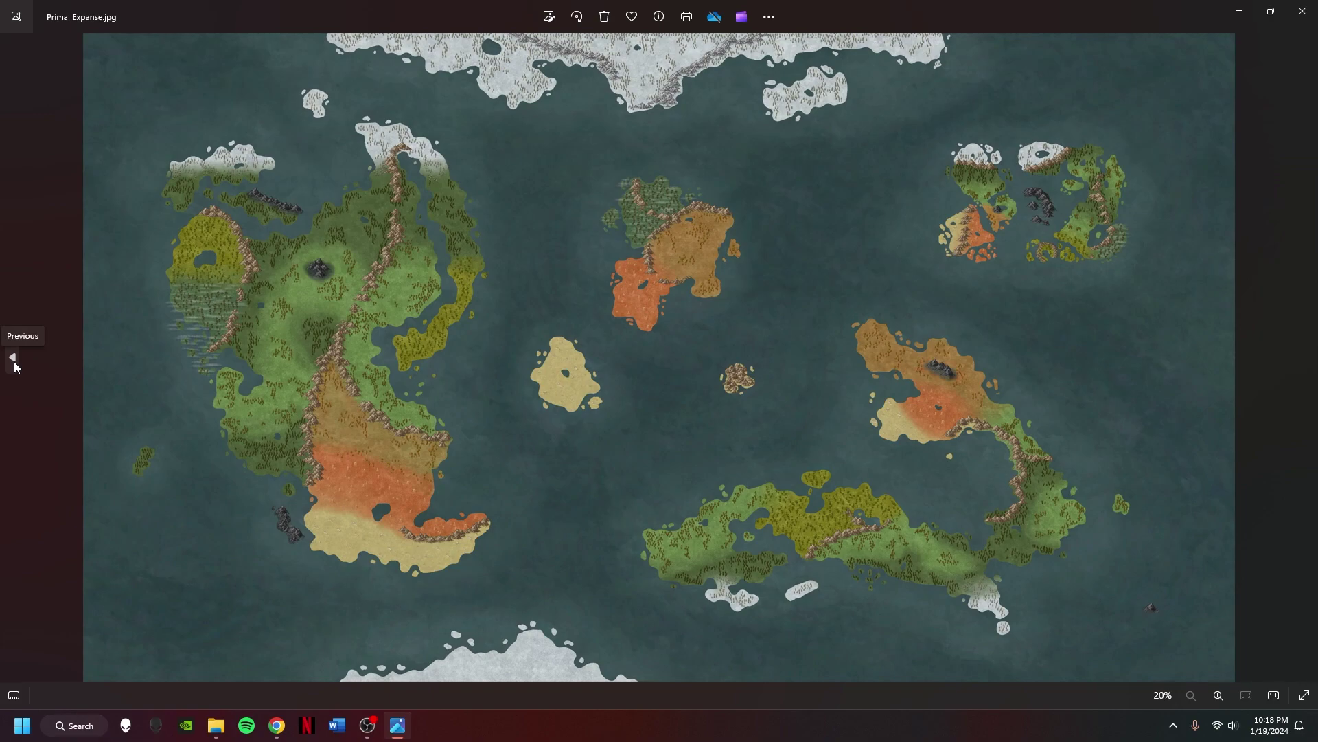
left_click(14, 361)
left_click(14, 361)
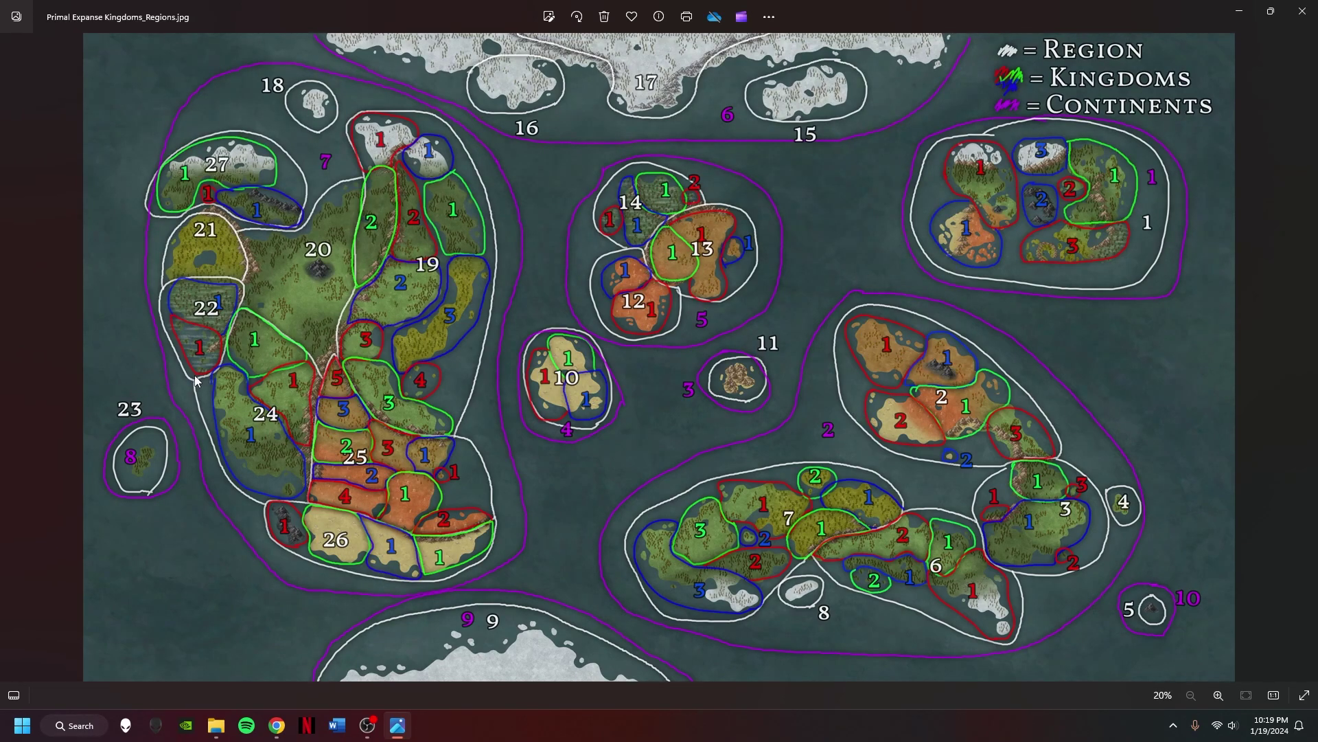
left_click(1309, 354)
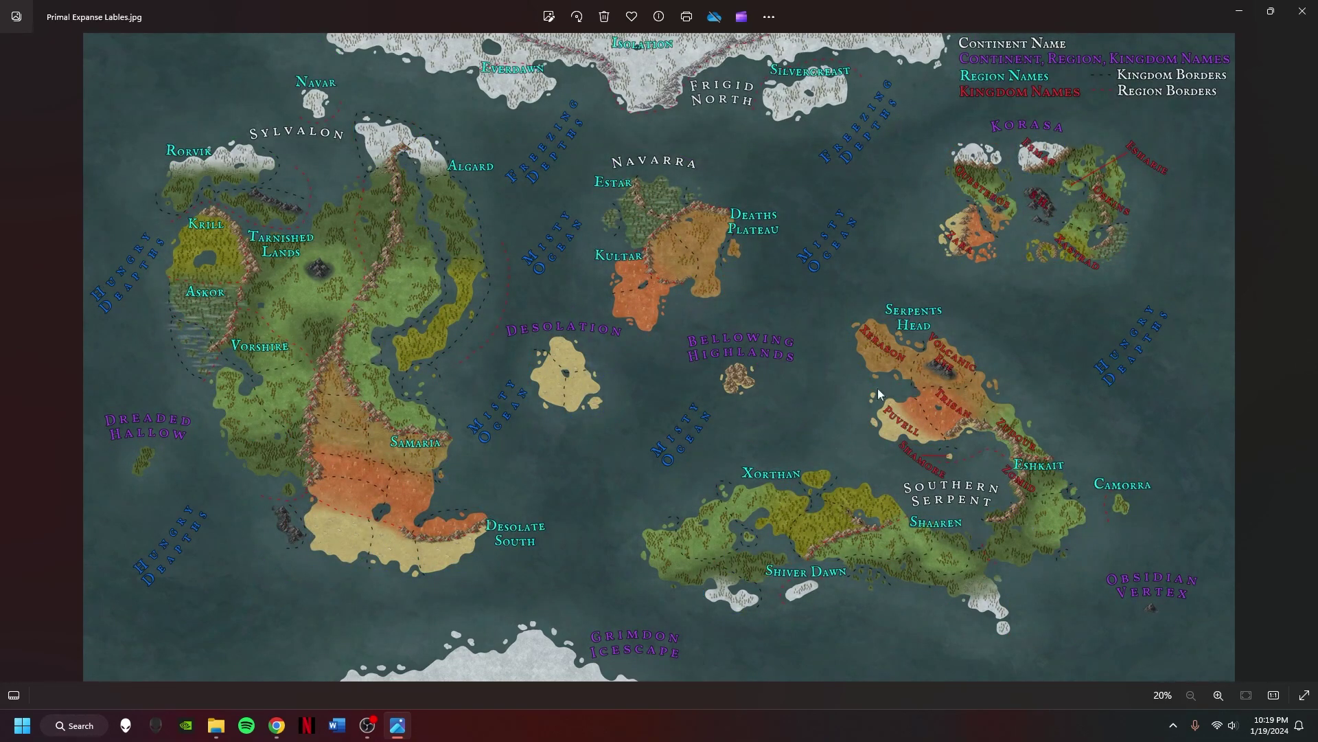
- Examine the kingdom and region labels around Serpents Head and Korasa up close, then return to the whole labelled map
scroll(922, 437, "up", 5)
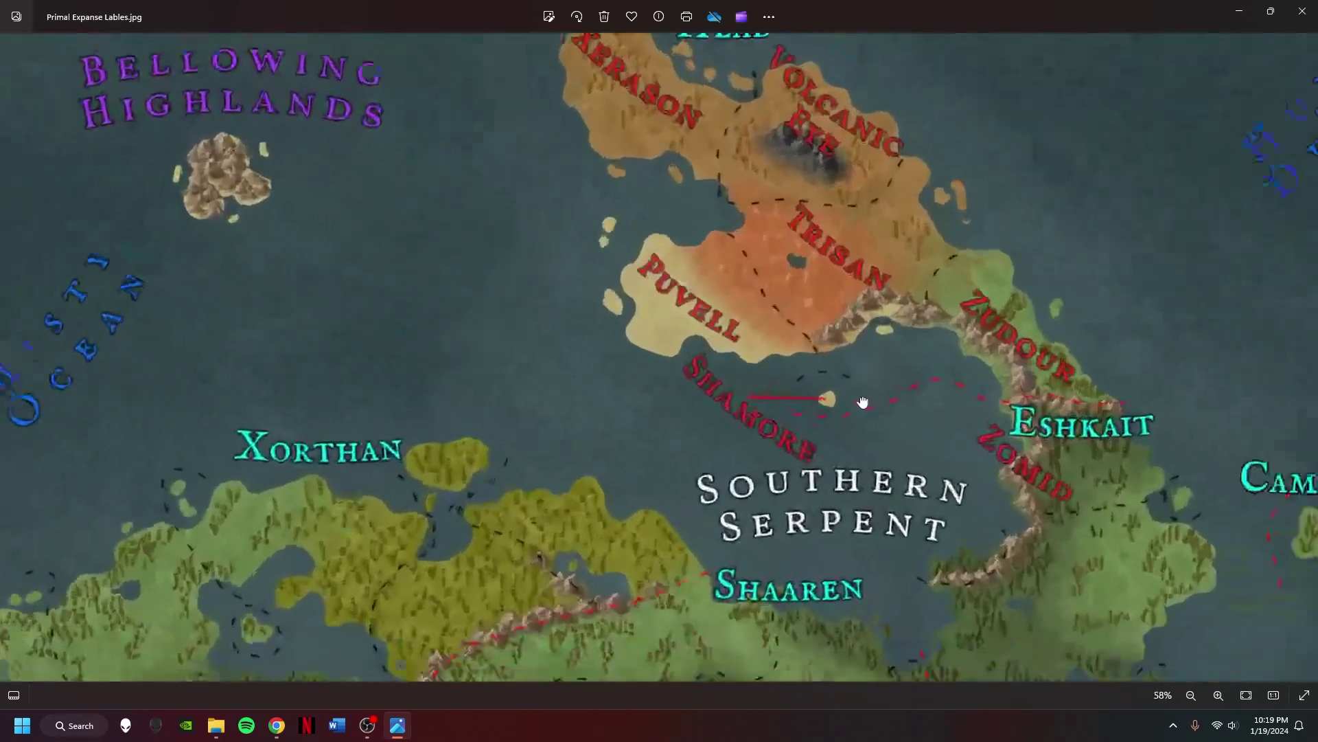
scroll(727, 419, "down", 2)
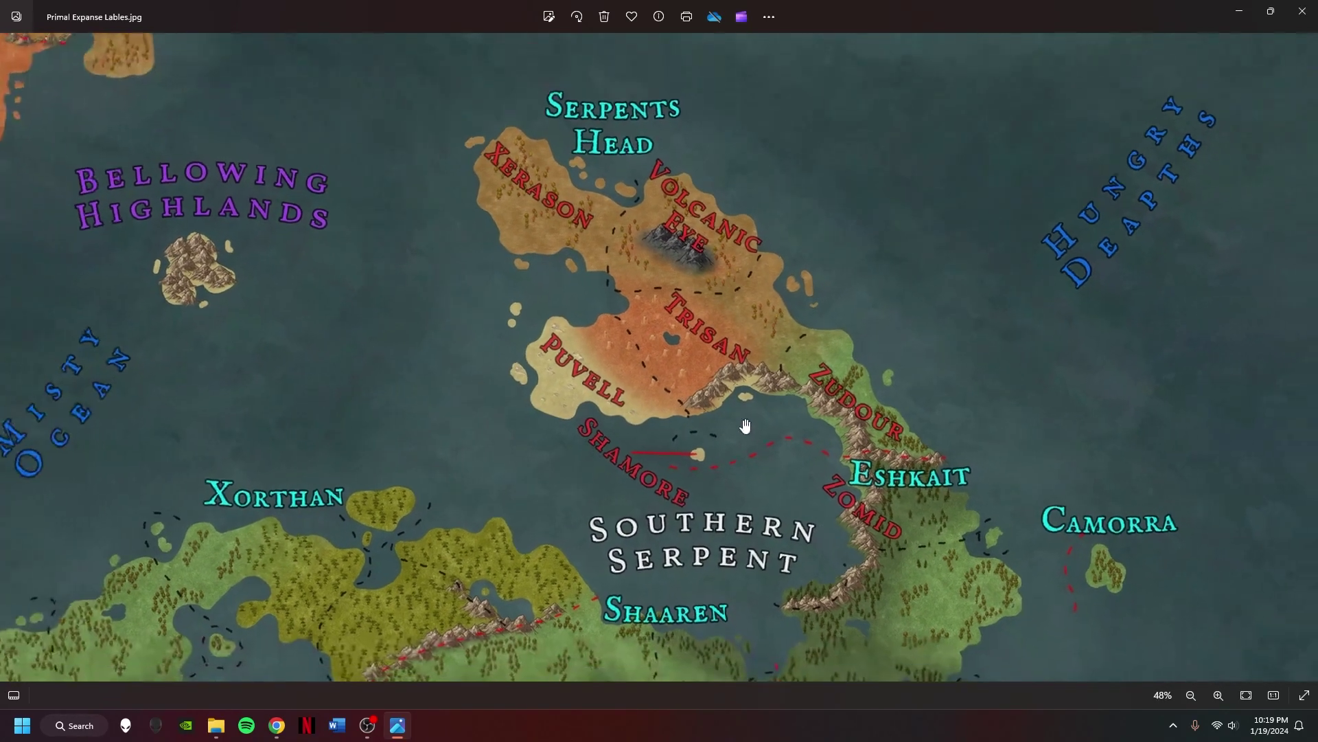
scroll(962, 462, "down", 3)
scroll(1165, 168, "up", 4)
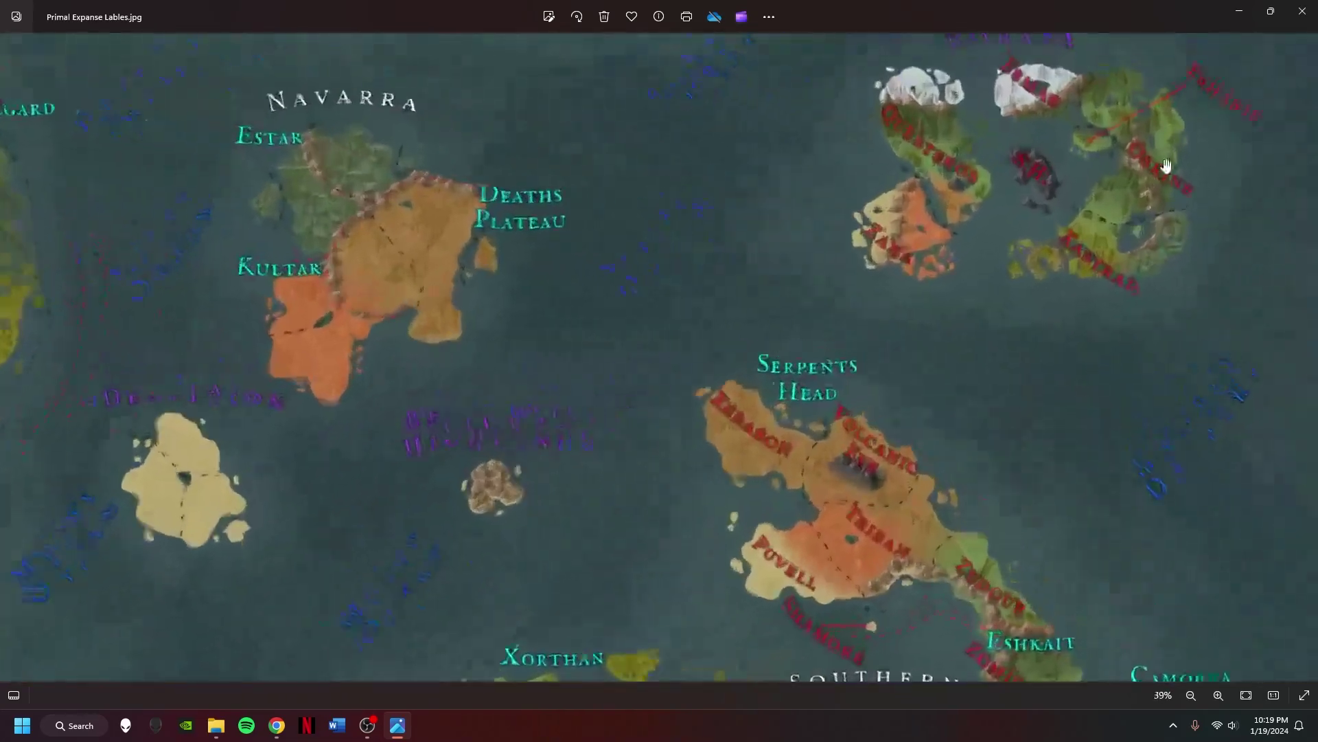
scroll(944, 422, "up", 3)
scroll(909, 426, "down", 2)
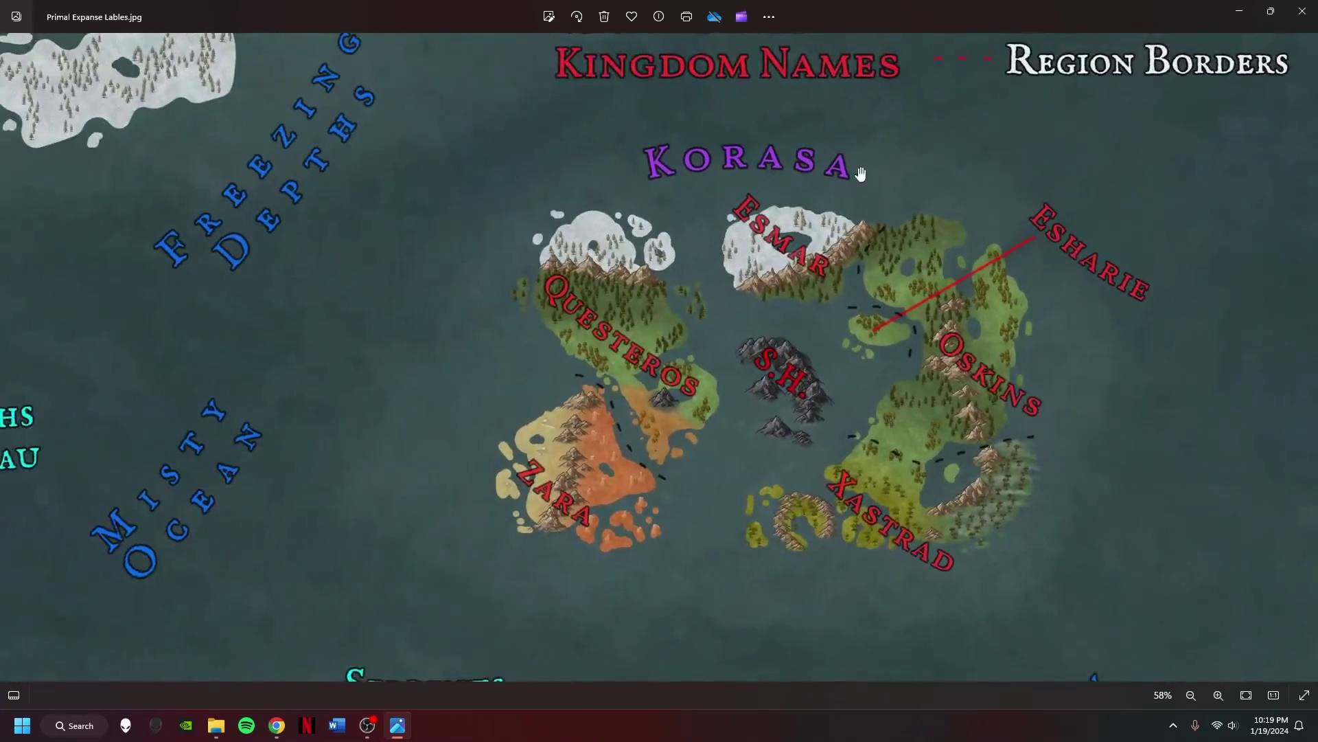
scroll(736, 535, "down", 3)
scroll(718, 539, "down", 1)
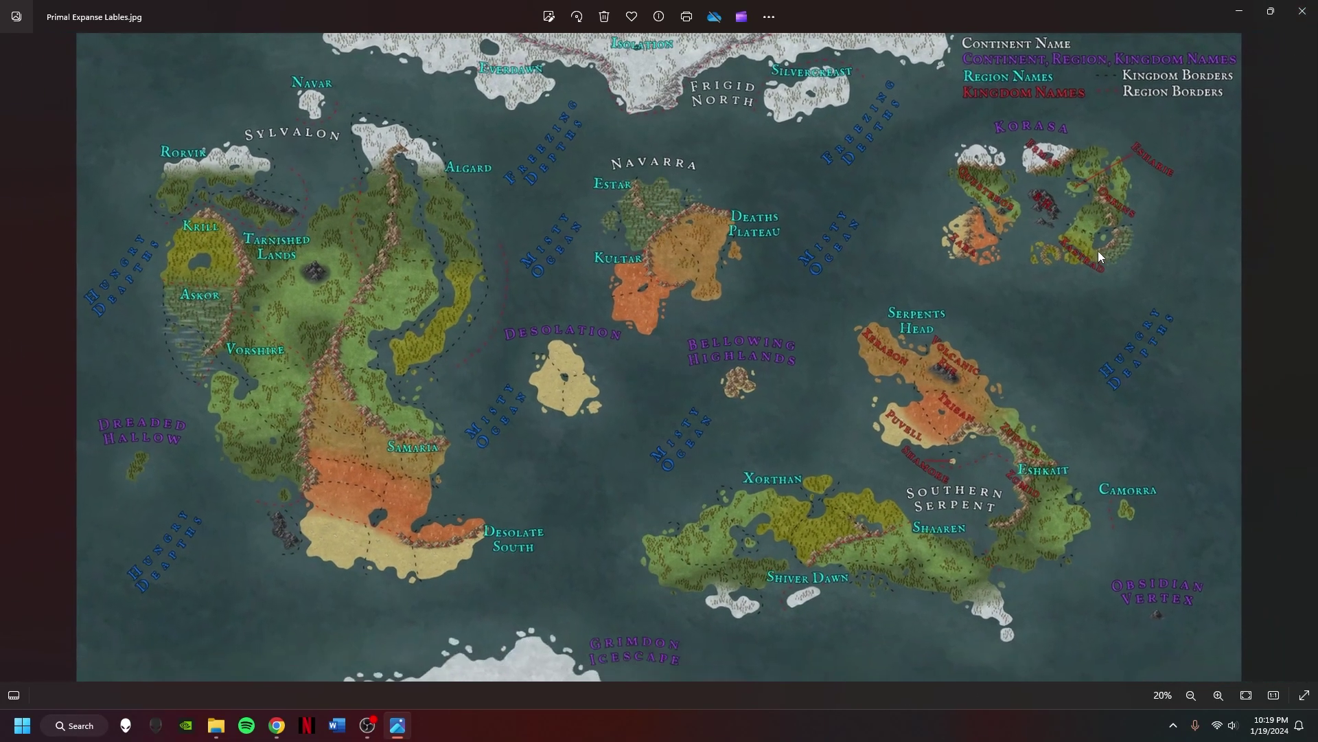
- Revisit Korasa's kingdom labels and compare them with the region names and borders on Sylvalon and Navarra
scroll(1053, 286, "up", 3)
scroll(861, 374, "down", 3)
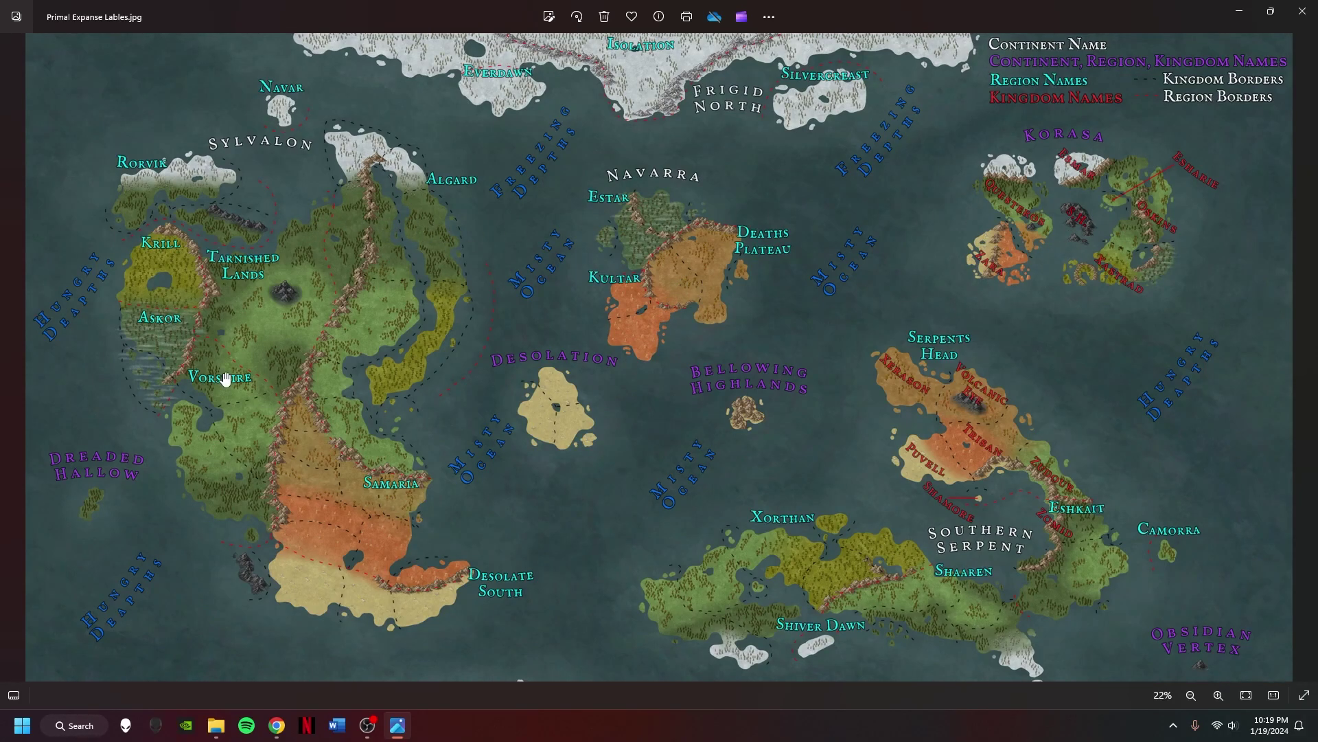
scroll(1053, 254, "up", 3)
scroll(1053, 255, "up", 3)
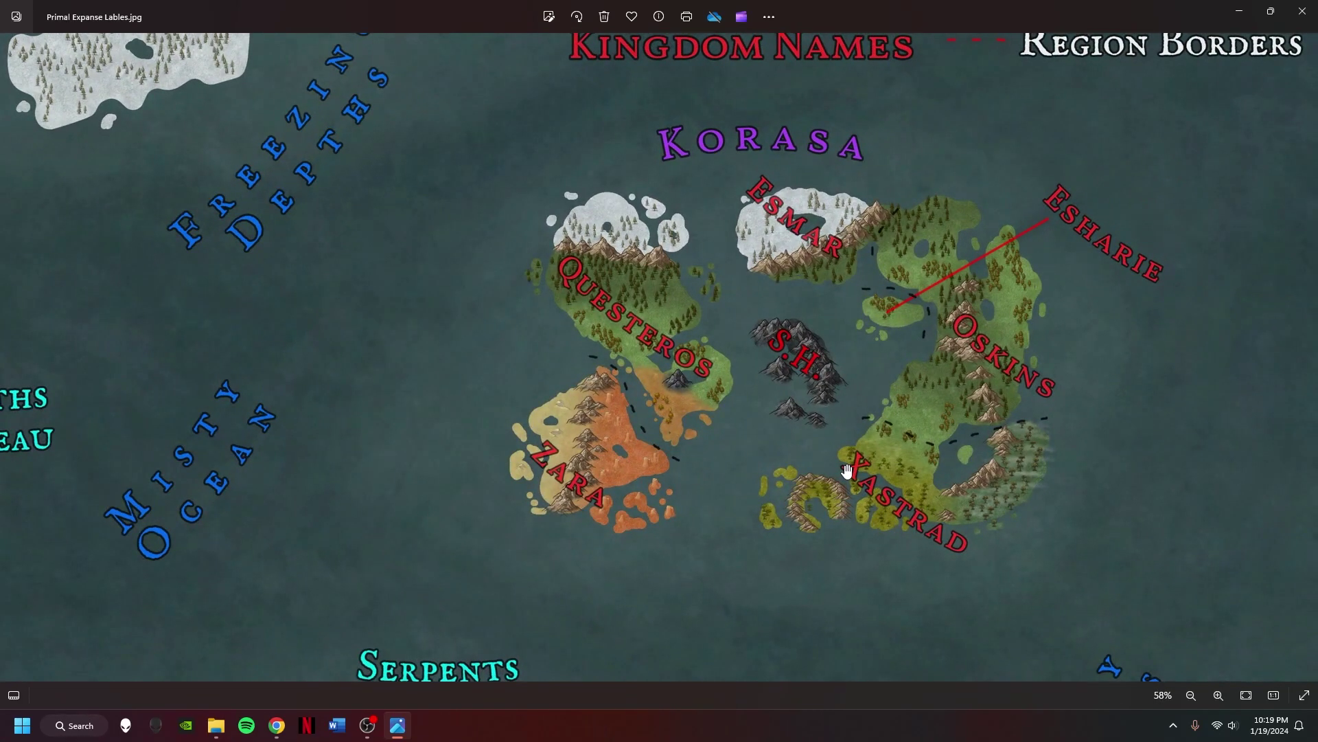
scroll(846, 470, "down", 5)
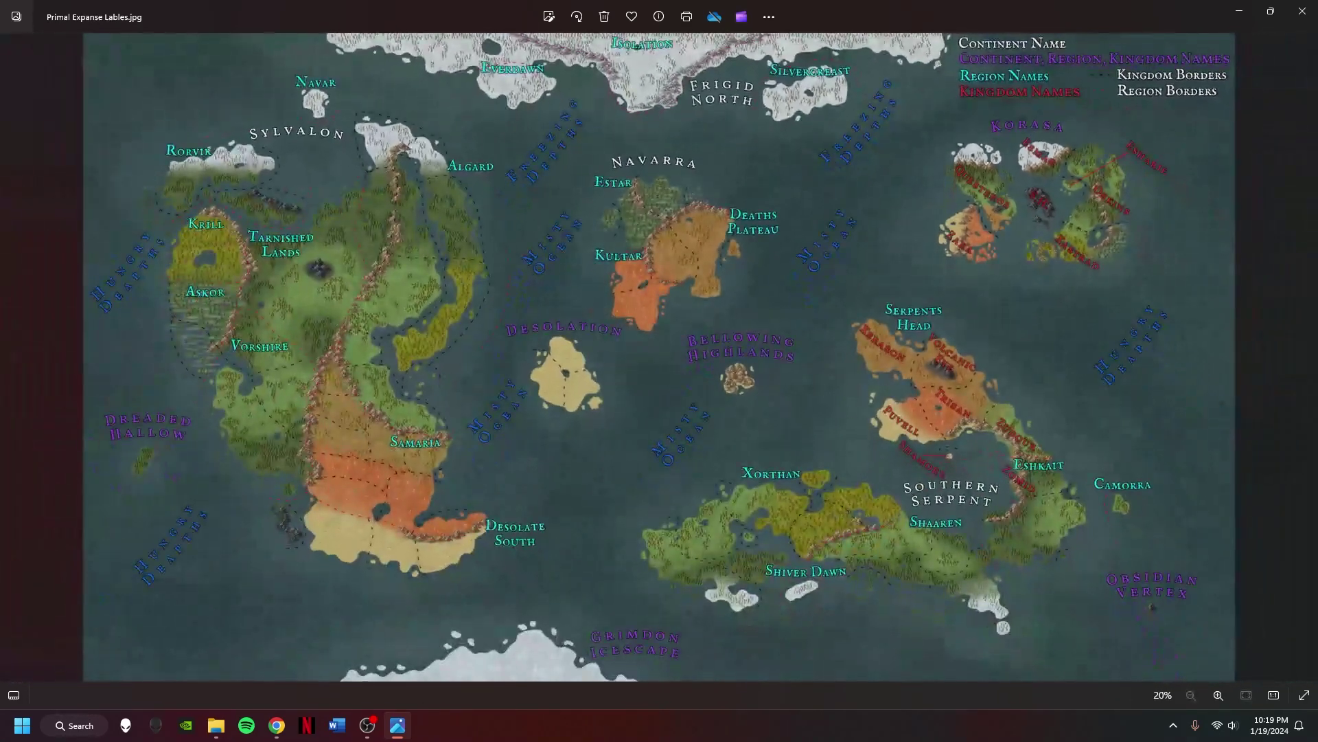
scroll(453, 286, "up", 4)
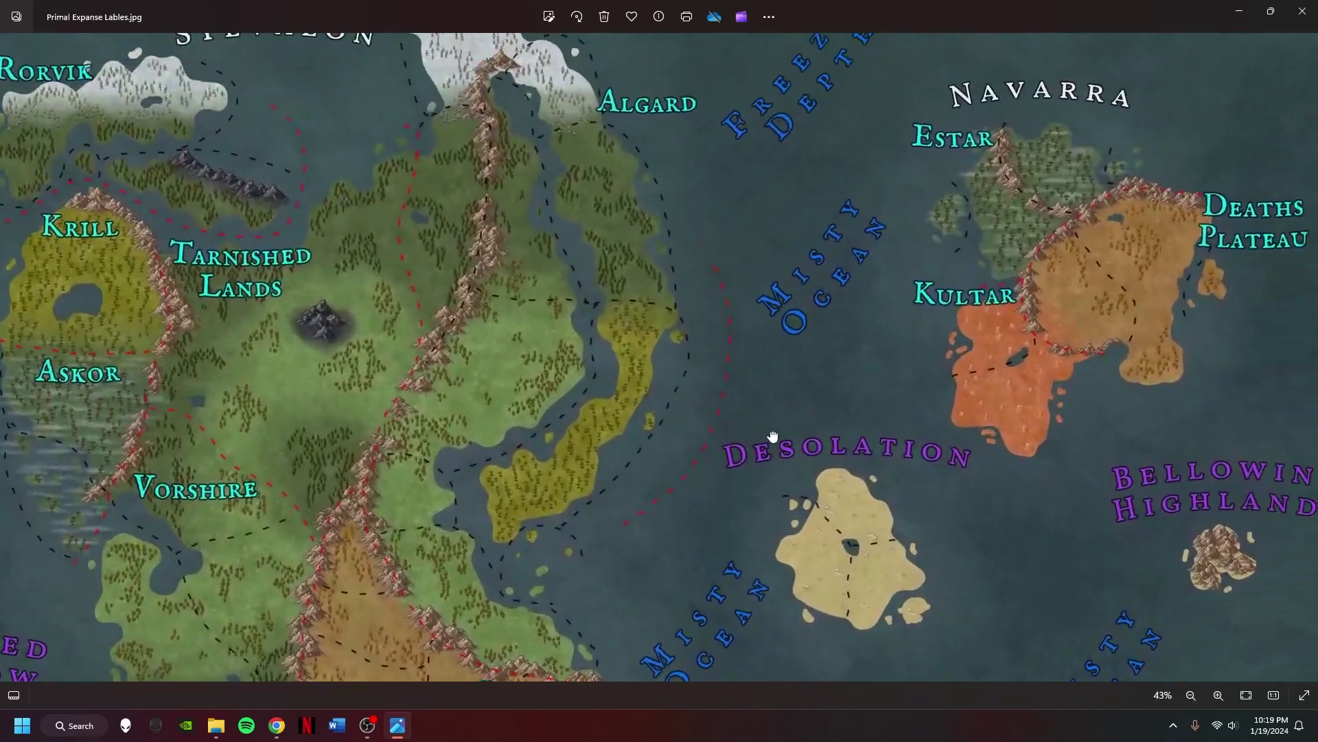
scroll(771, 435, "down", 1)
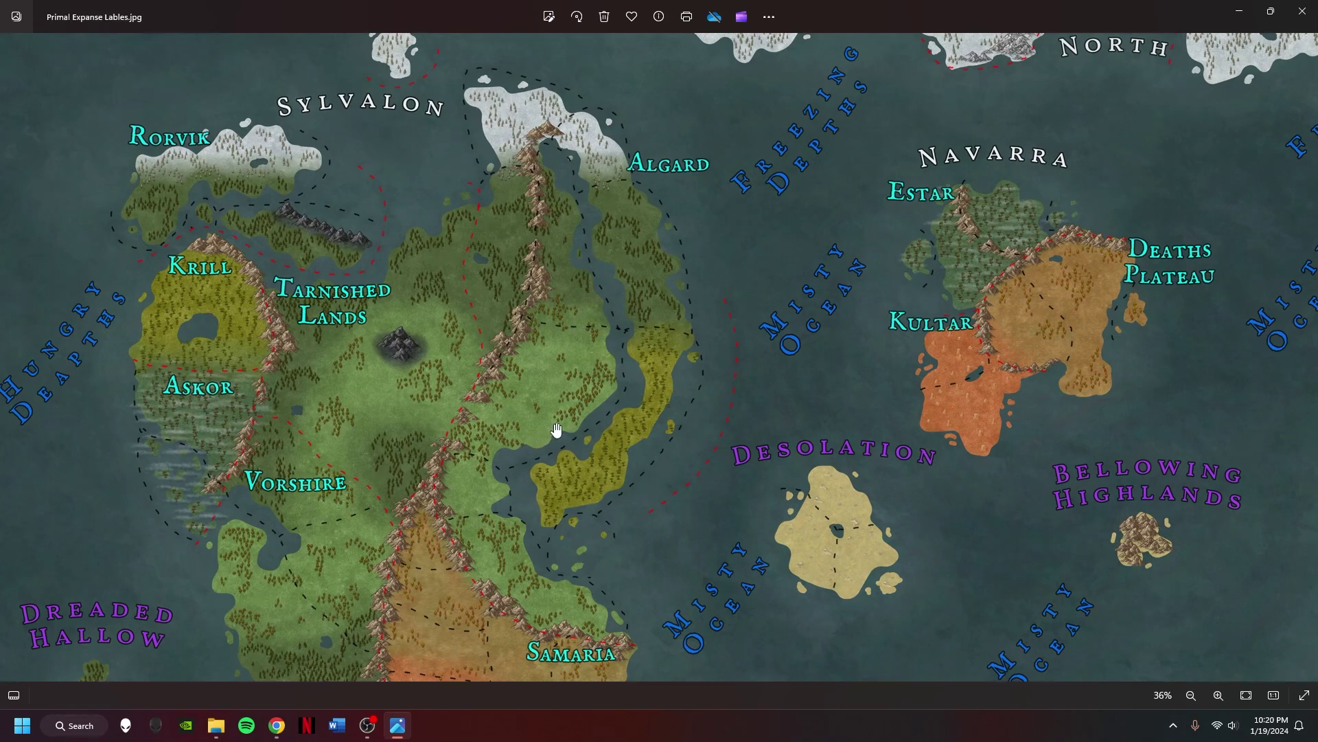
- Examine the region names across Sylvalon, Navarra and Southern Serpent and the label legend, and return to the whole labelled map
scroll(553, 416, "down", 2)
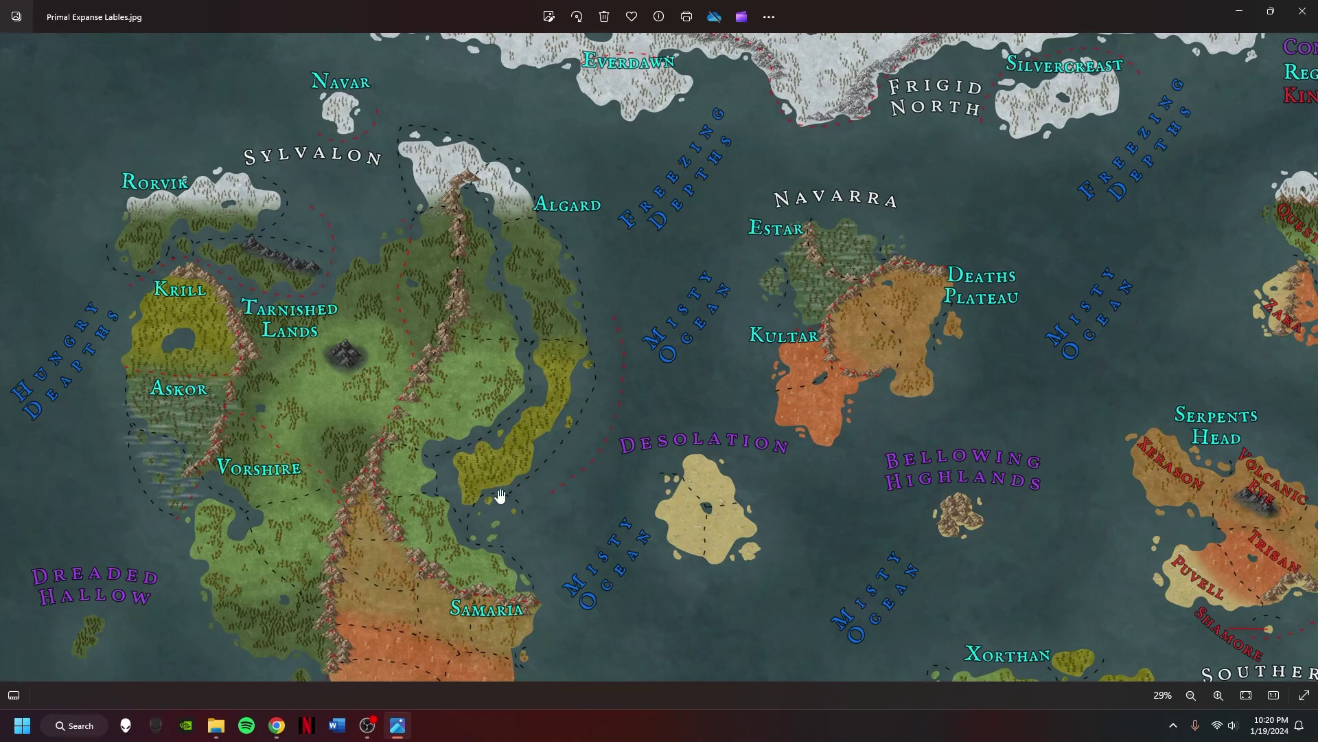
scroll(523, 414, "down", 1)
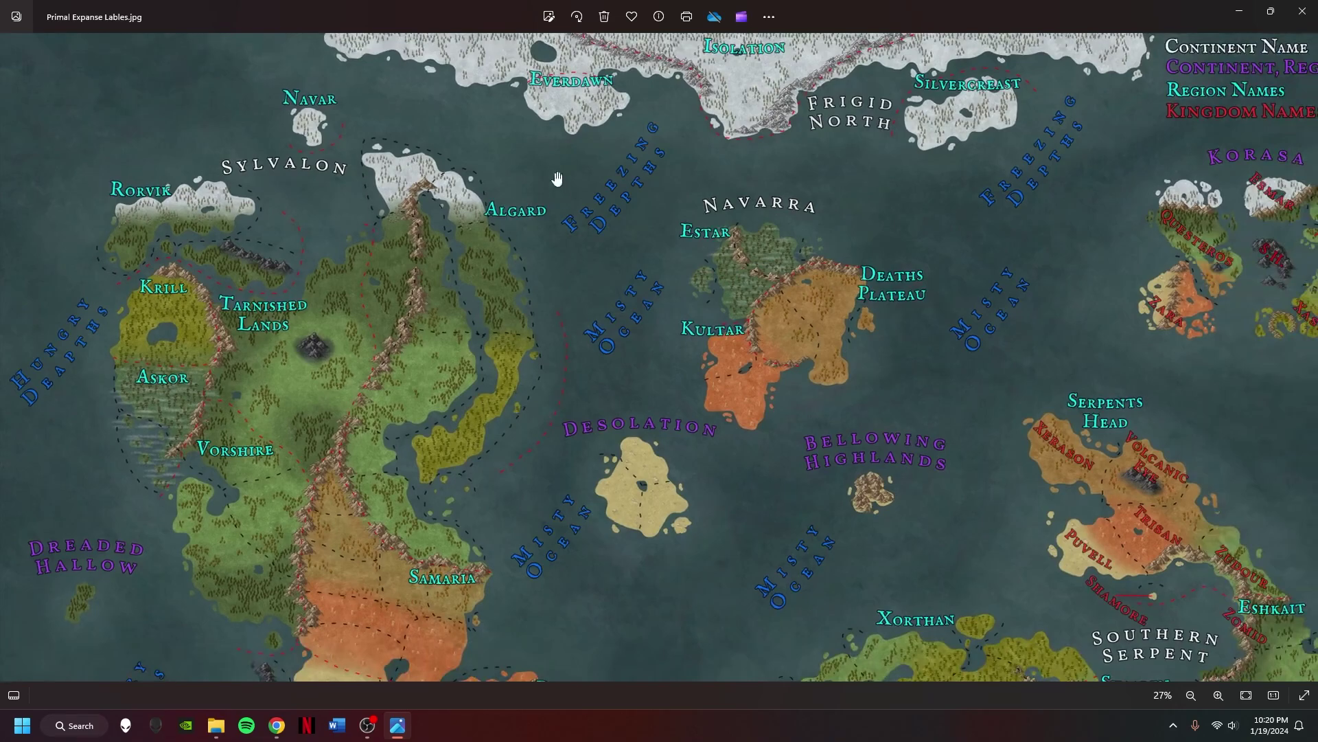
left_click_drag(443, 366, 429, 328)
left_click_drag(480, 410, 421, 295)
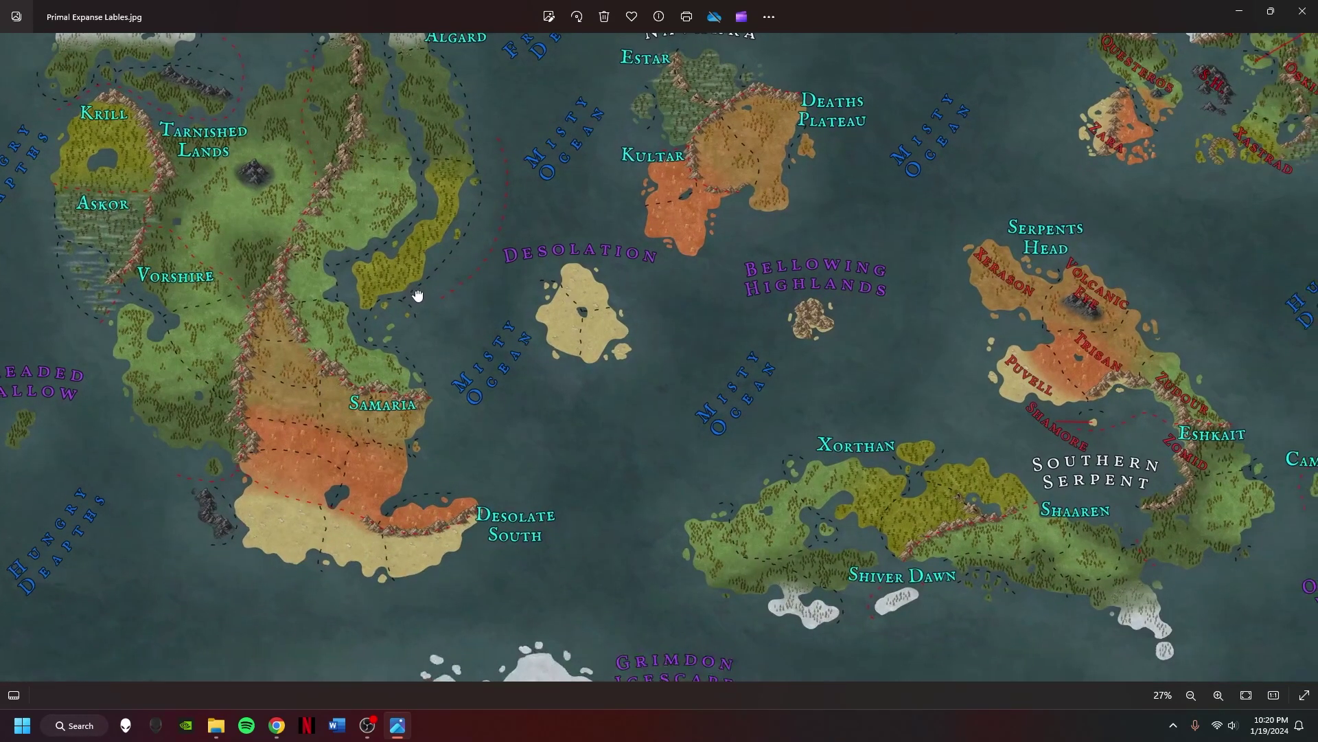
left_click_drag(352, 417, 615, 506)
left_click_drag(747, 352, 620, 428)
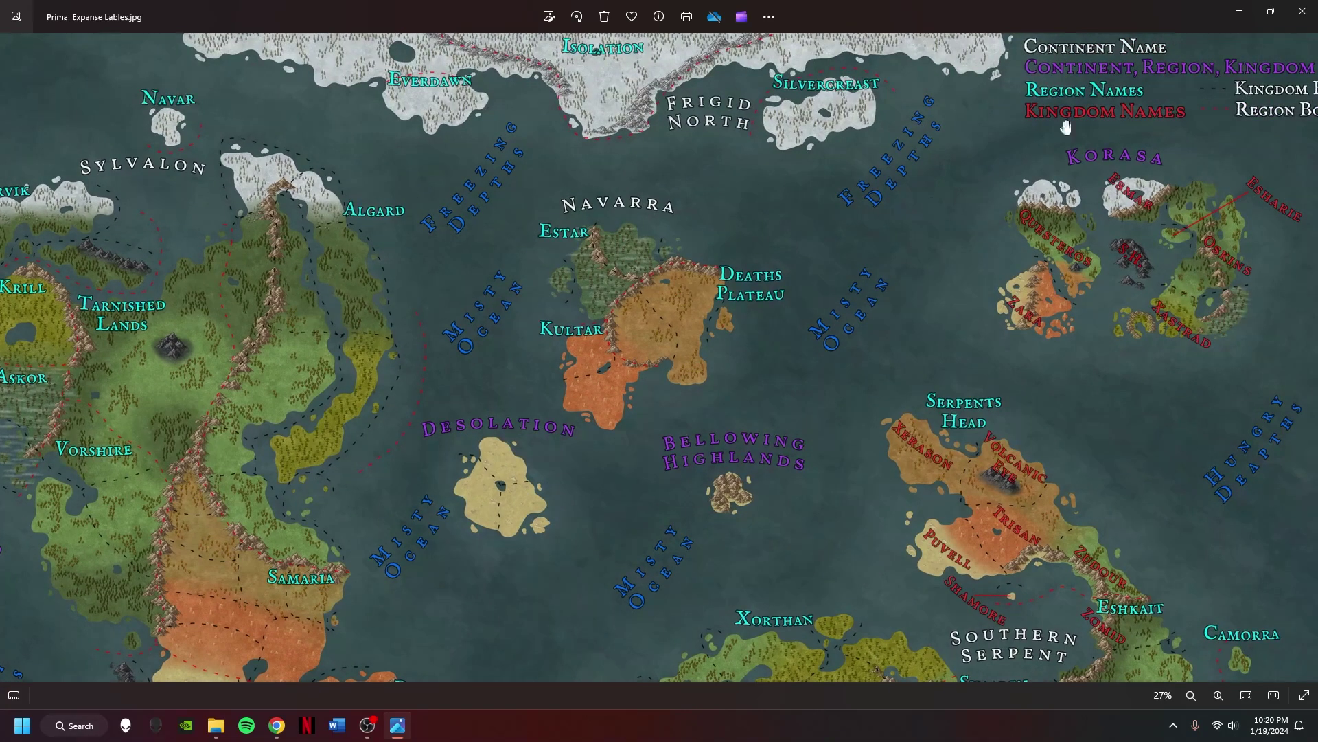
left_click_drag(1190, 99, 1116, 116)
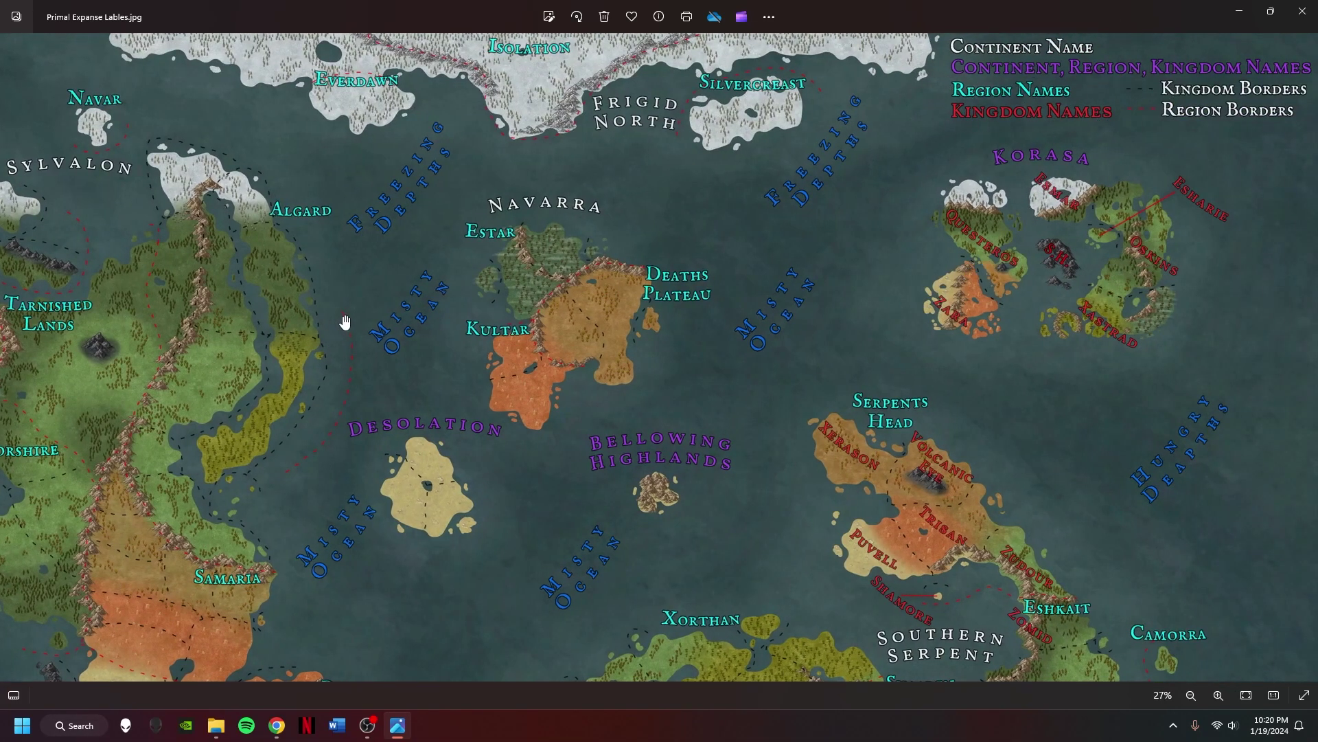
scroll(578, 343, "up", 3)
left_click_drag(721, 392, 78, 557)
scroll(760, 391, "down", 5)
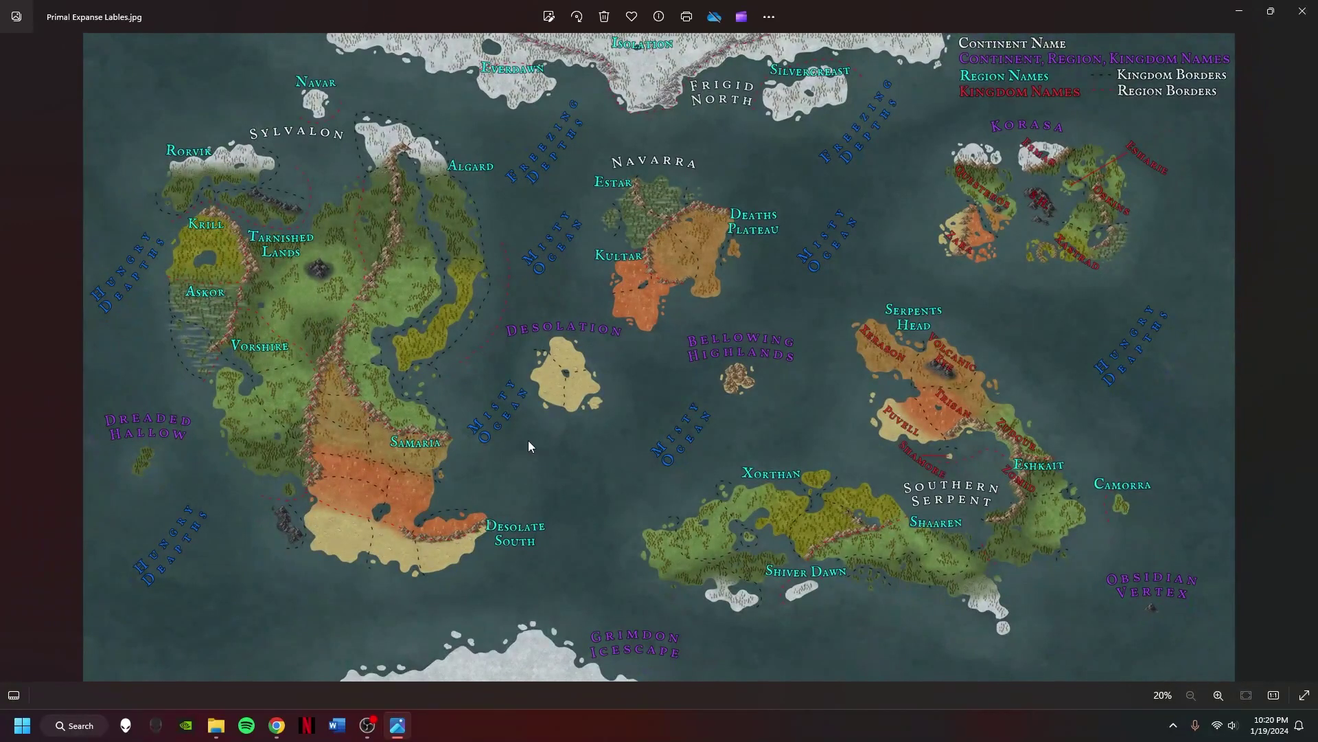
- Clear the labelled map and the browser from the screen and bring up the Primal Expanse folder
left_click(1315, 9)
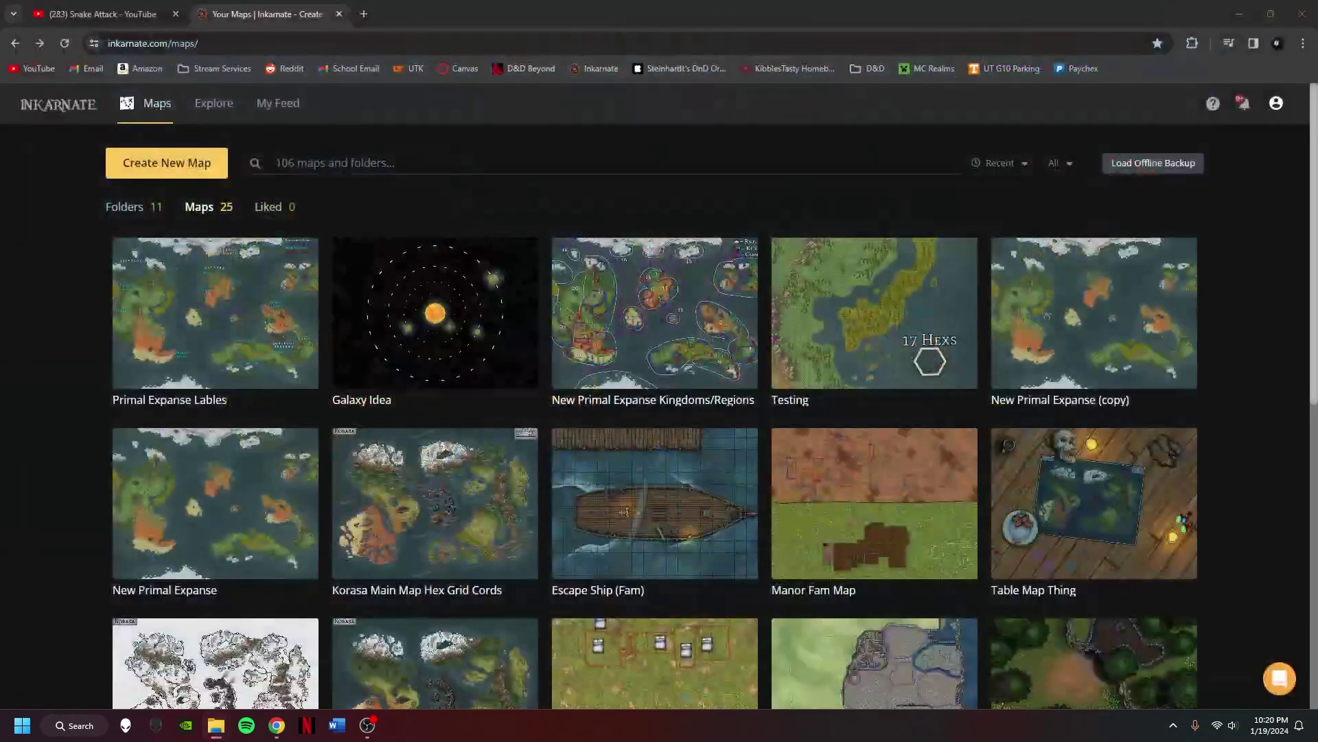
left_click(1314, 7)
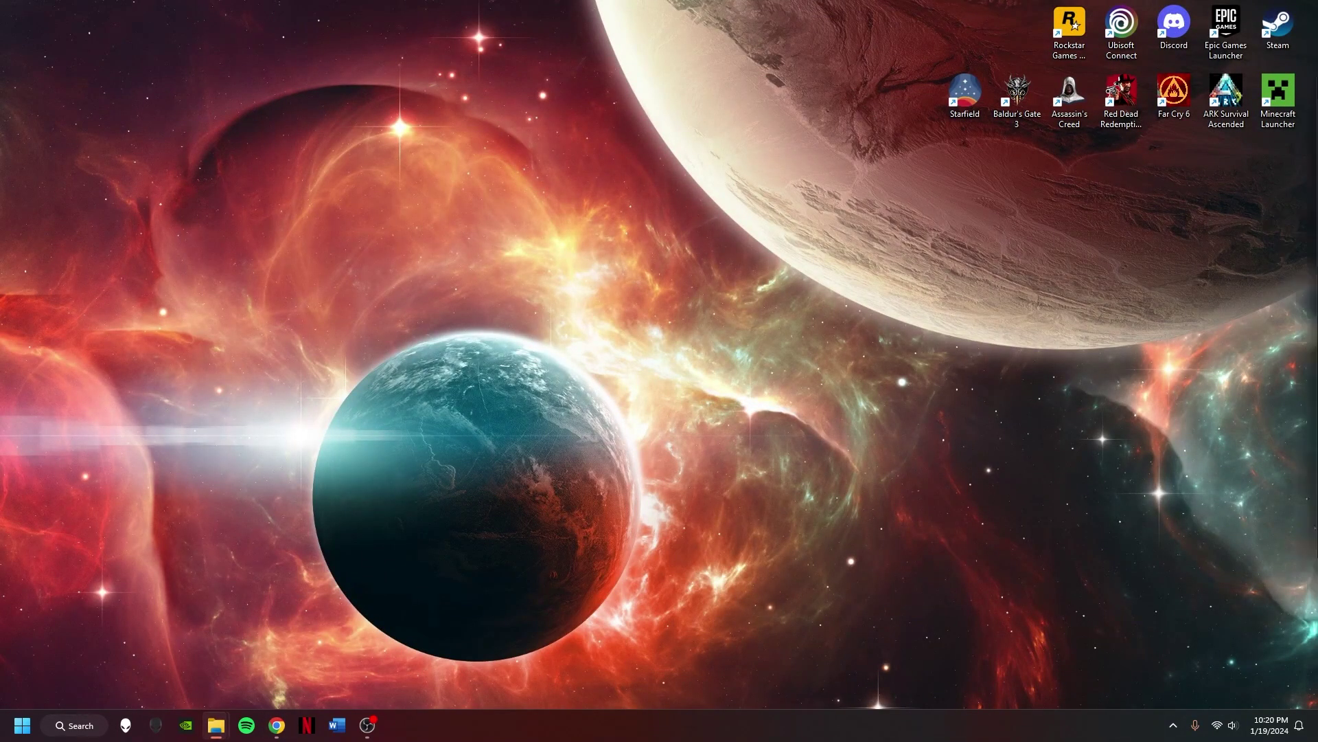
left_click(216, 725)
left_click_drag(604, 109, 529, 113)
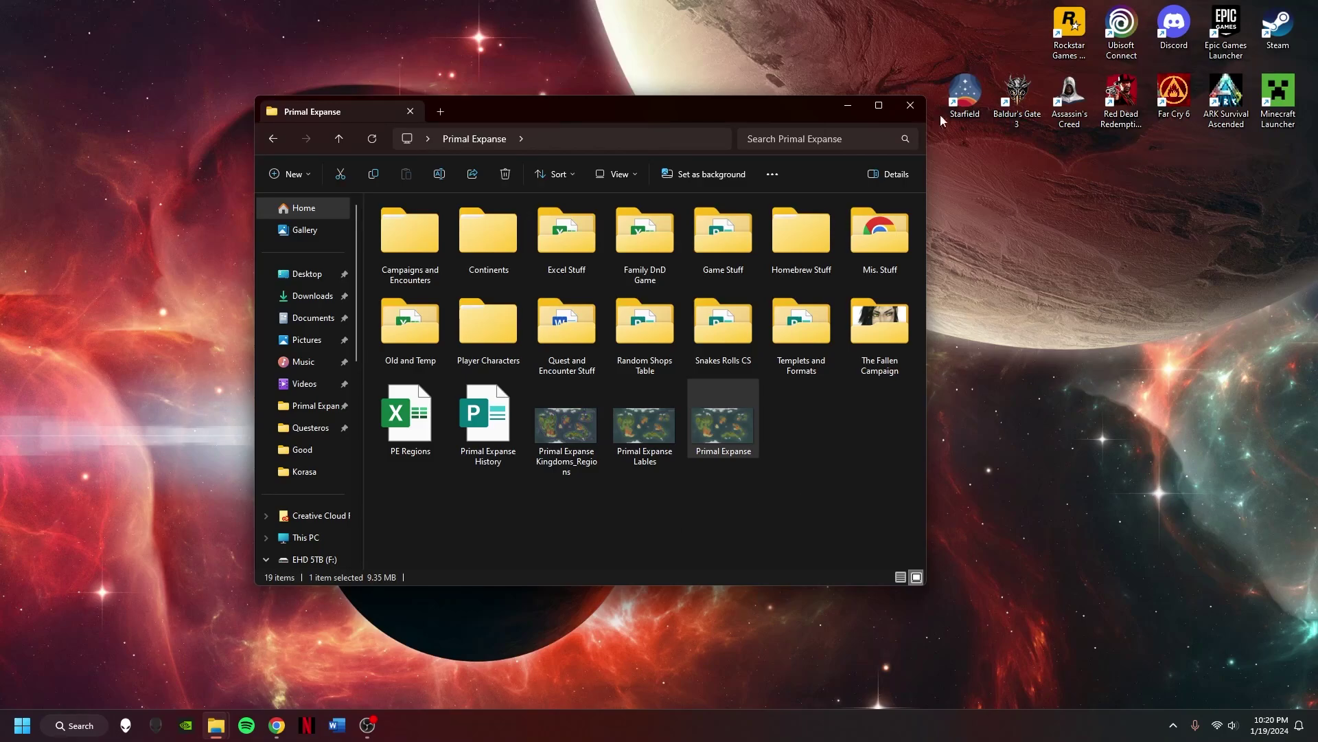
left_click_drag(794, 505, 374, 379)
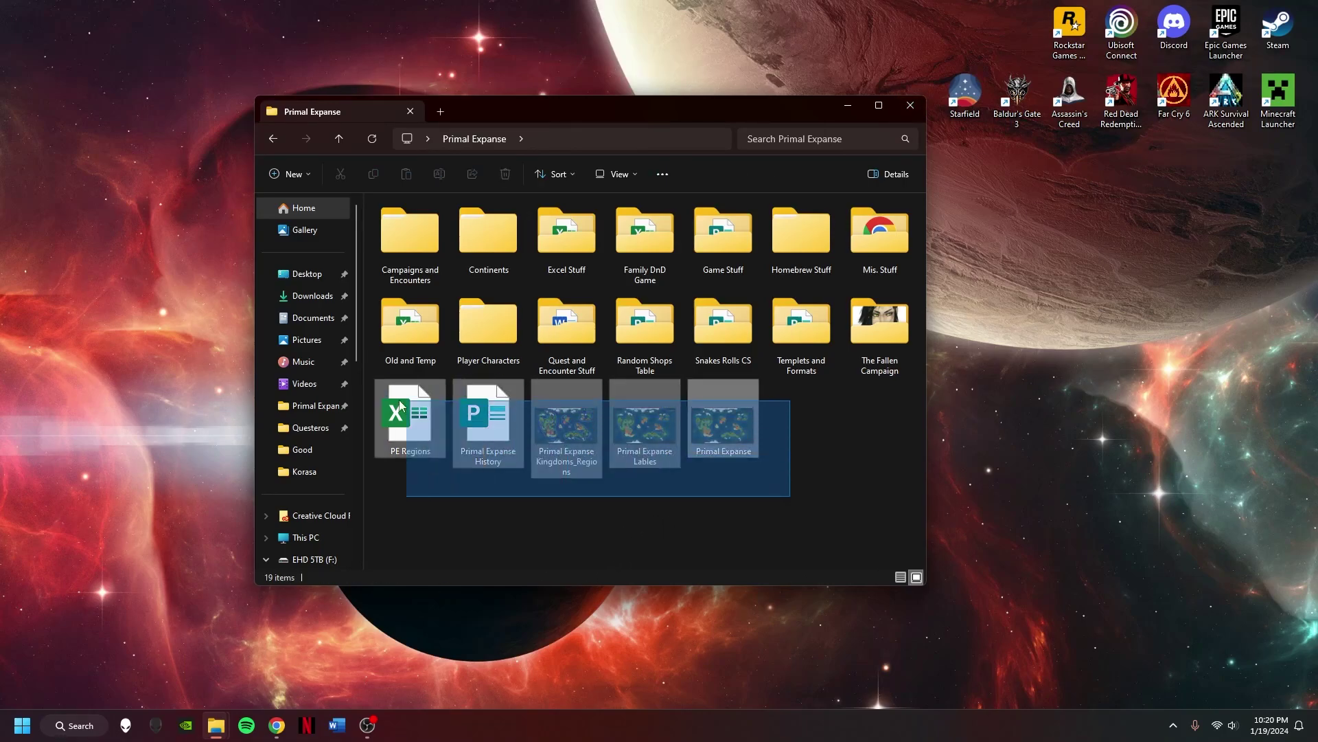
left_click(576, 528)
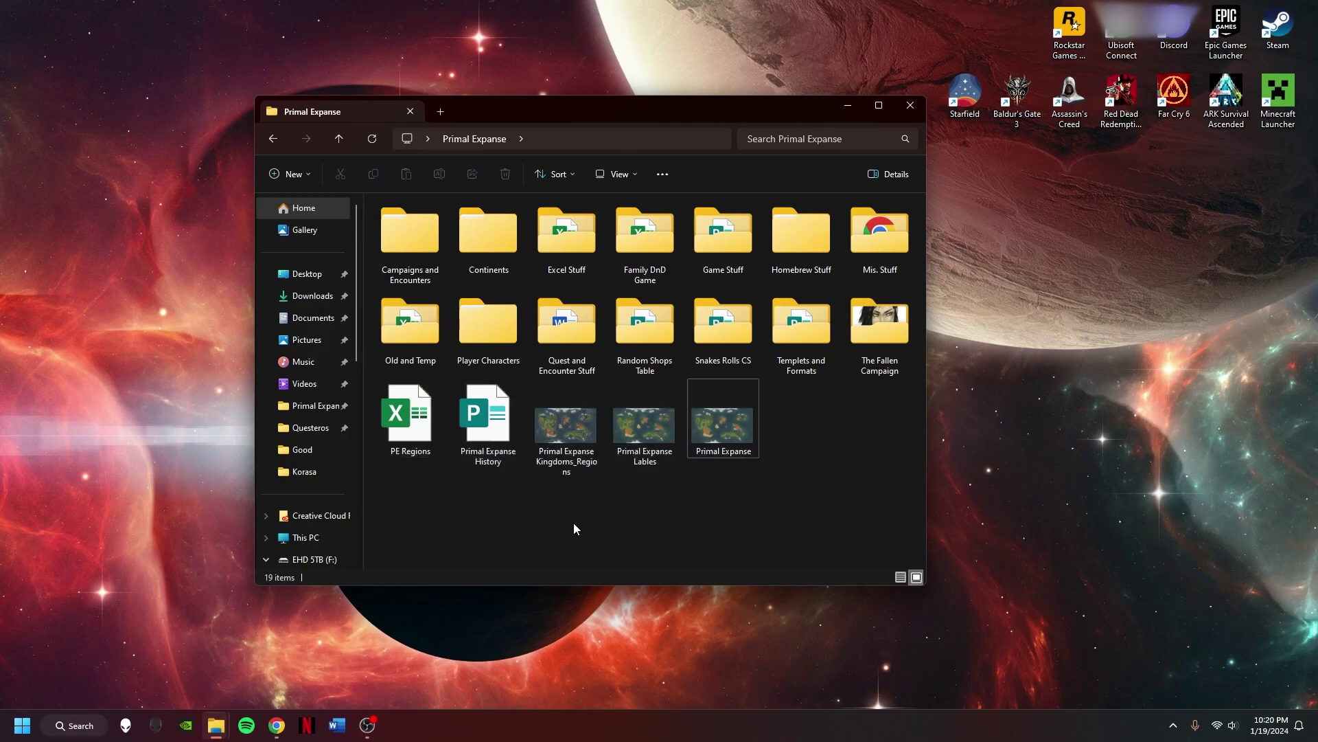
- Open the PE Regions workbook in Excel and review its kingdom, region and continent lists
double_click(407, 422)
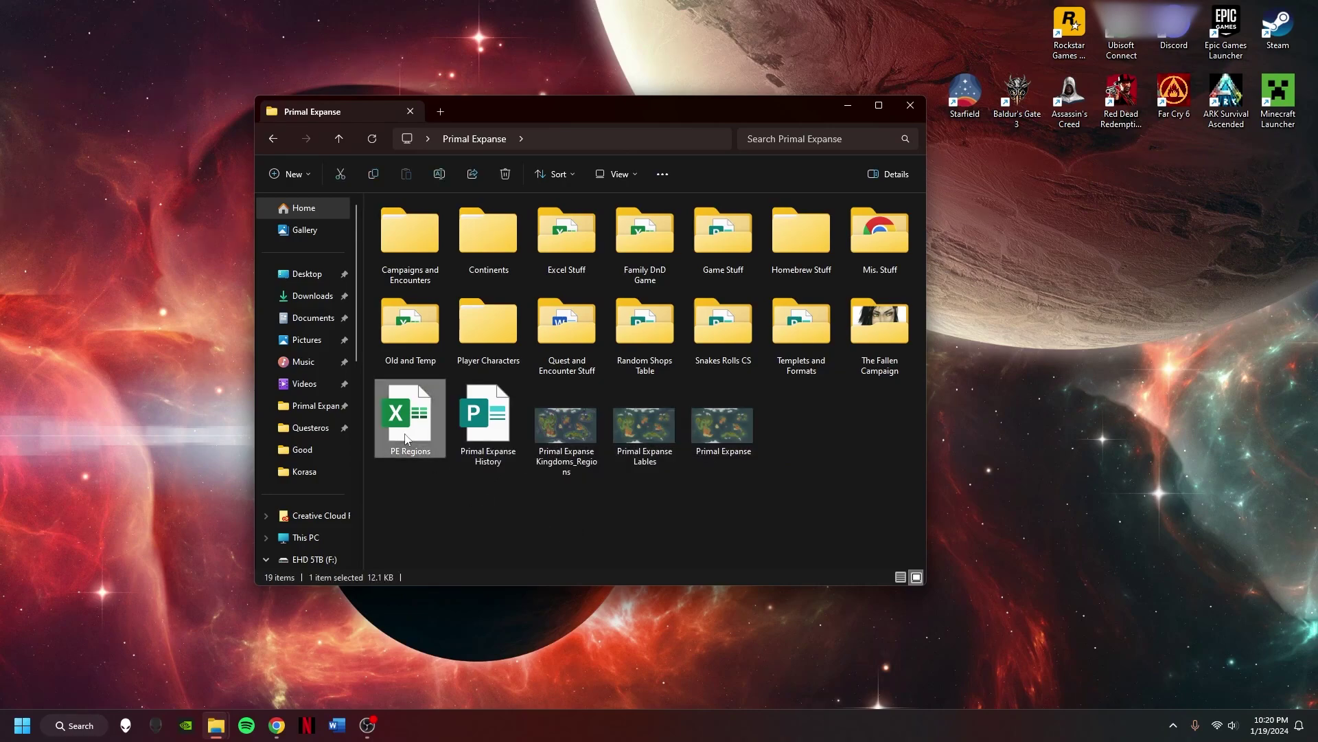
scroll(559, 417, "down", 12)
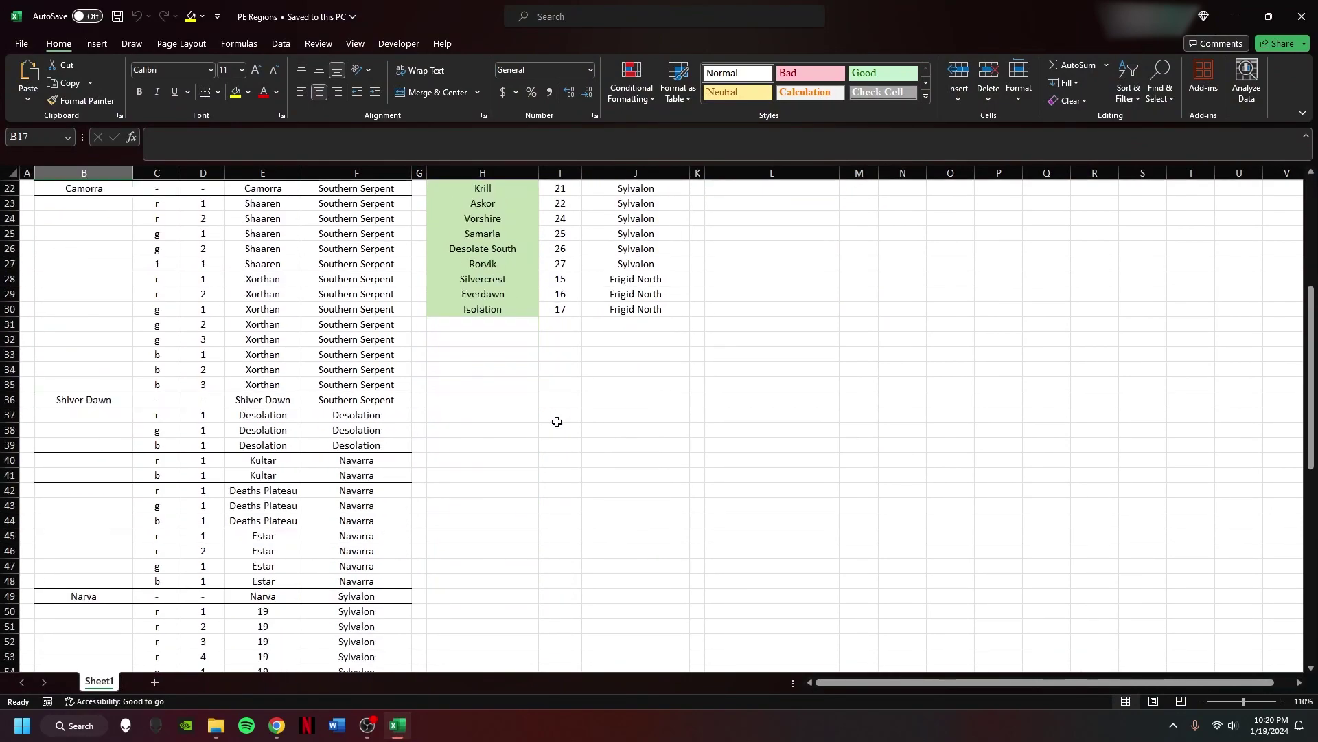
scroll(557, 419, "down", 9)
scroll(524, 418, "up", 20)
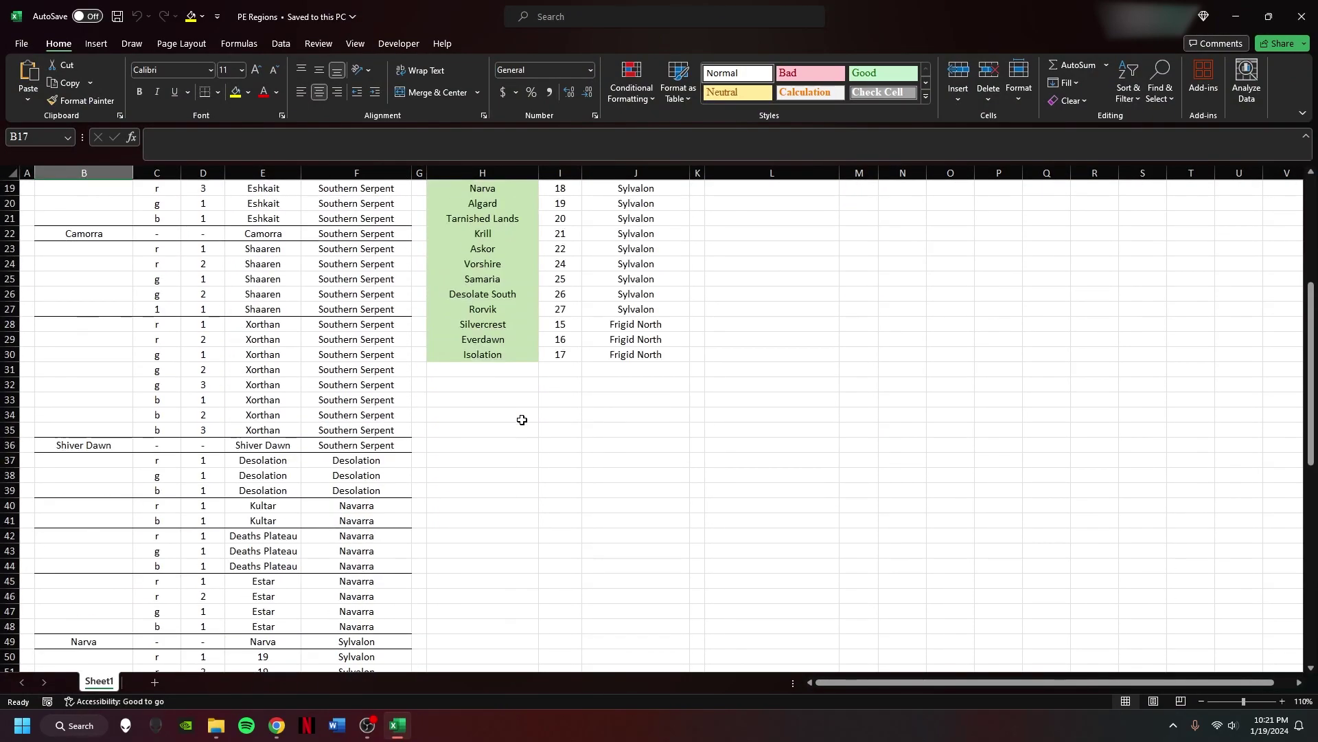
- Fill Xorthan from H14 down into H15 to test the duplicate highlighting, and undo the fill
left_click(501, 339)
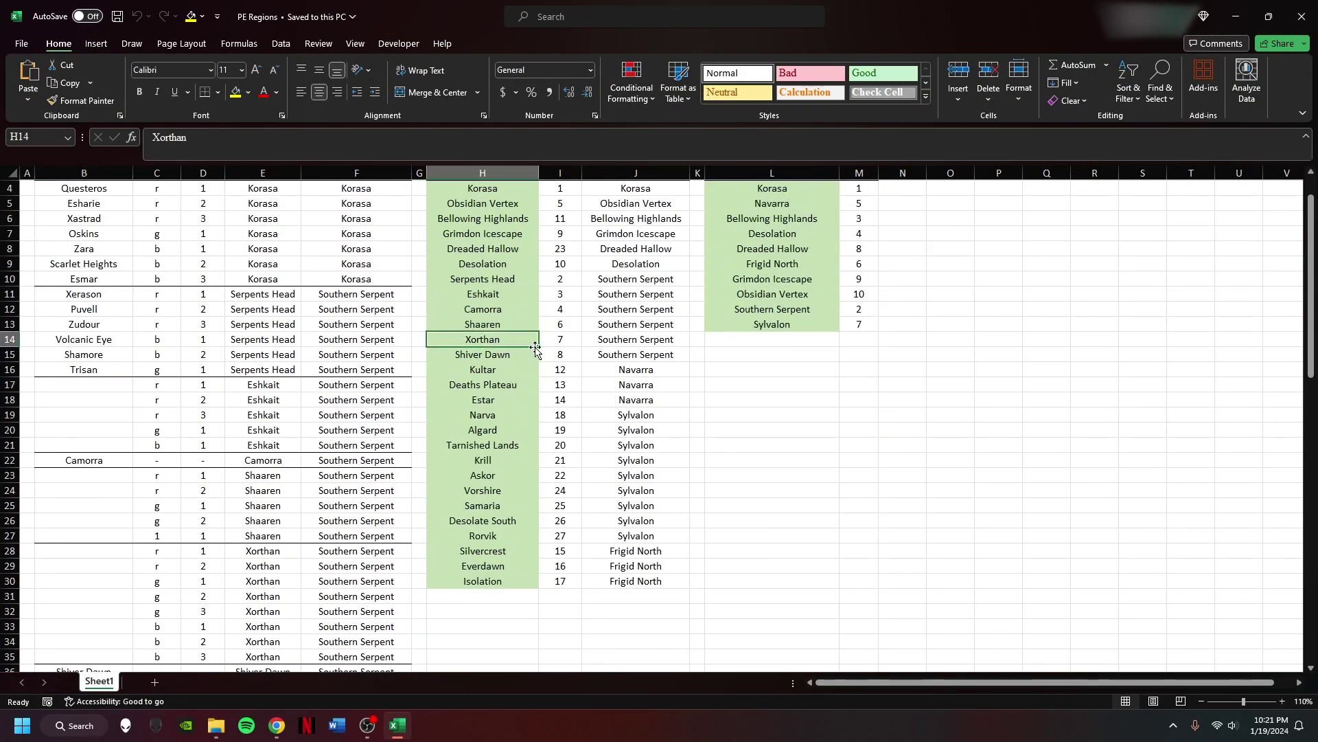
left_click_drag(539, 349, 539, 364)
left_click(697, 384)
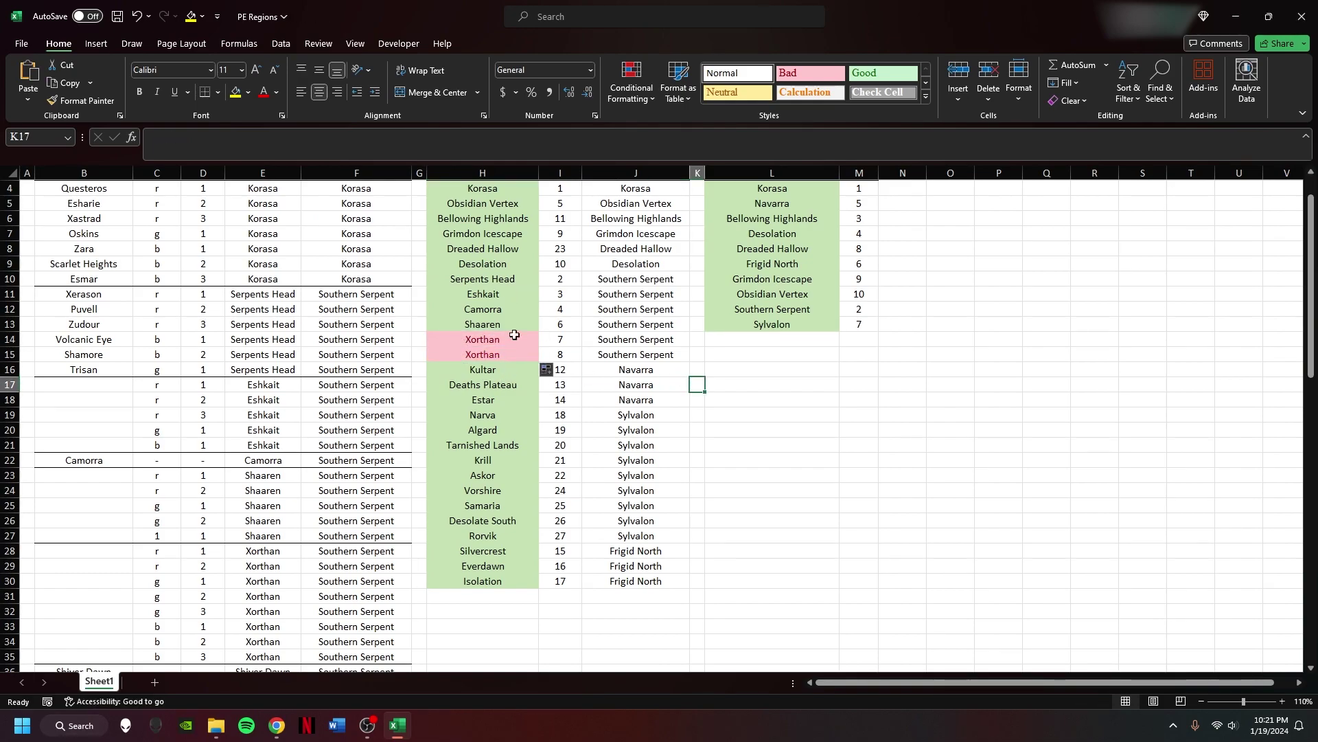
scroll(474, 356, "up", 1, "ctrl")
scroll(491, 364, "up", 1)
scroll(491, 364, "down", 1, "ctrl")
key("ctrl+z")
- Close PE Regions and open the City Structure document from the Templets and Formats folder
left_click(1301, 16)
left_click(710, 462)
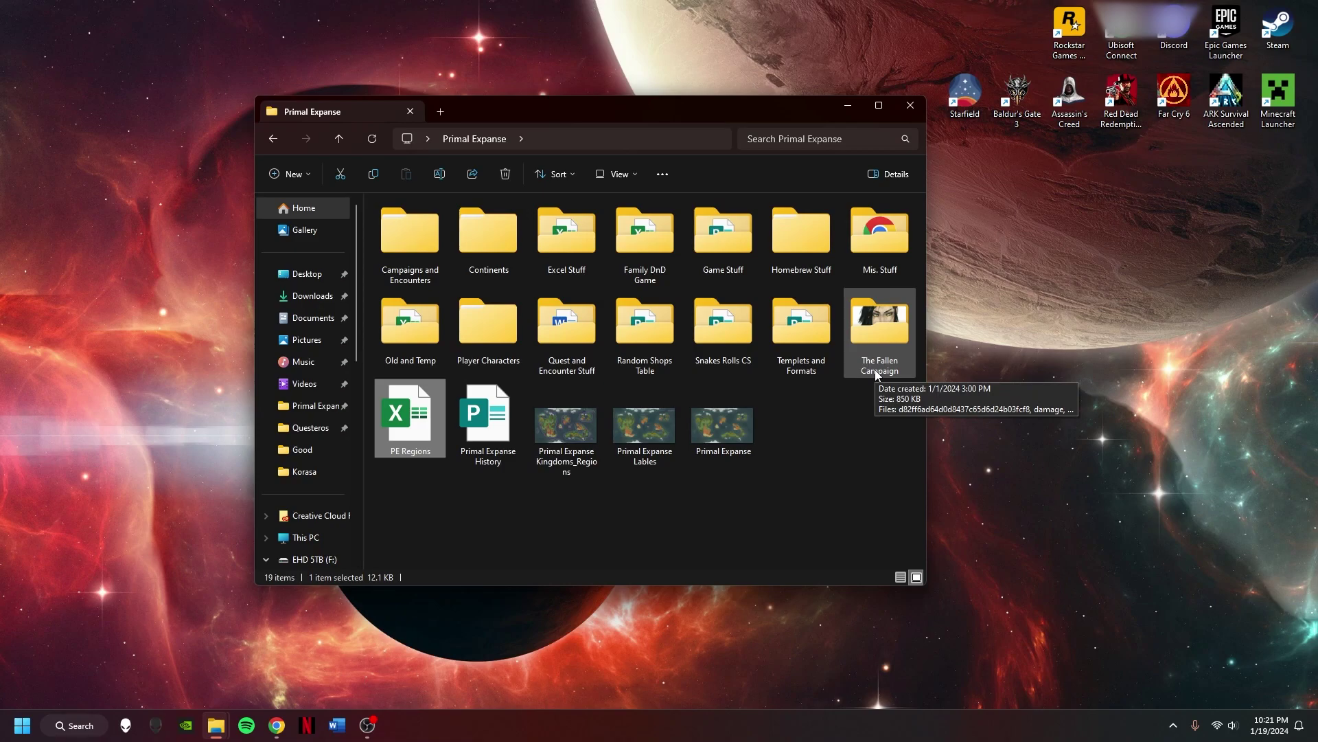
double_click(802, 326)
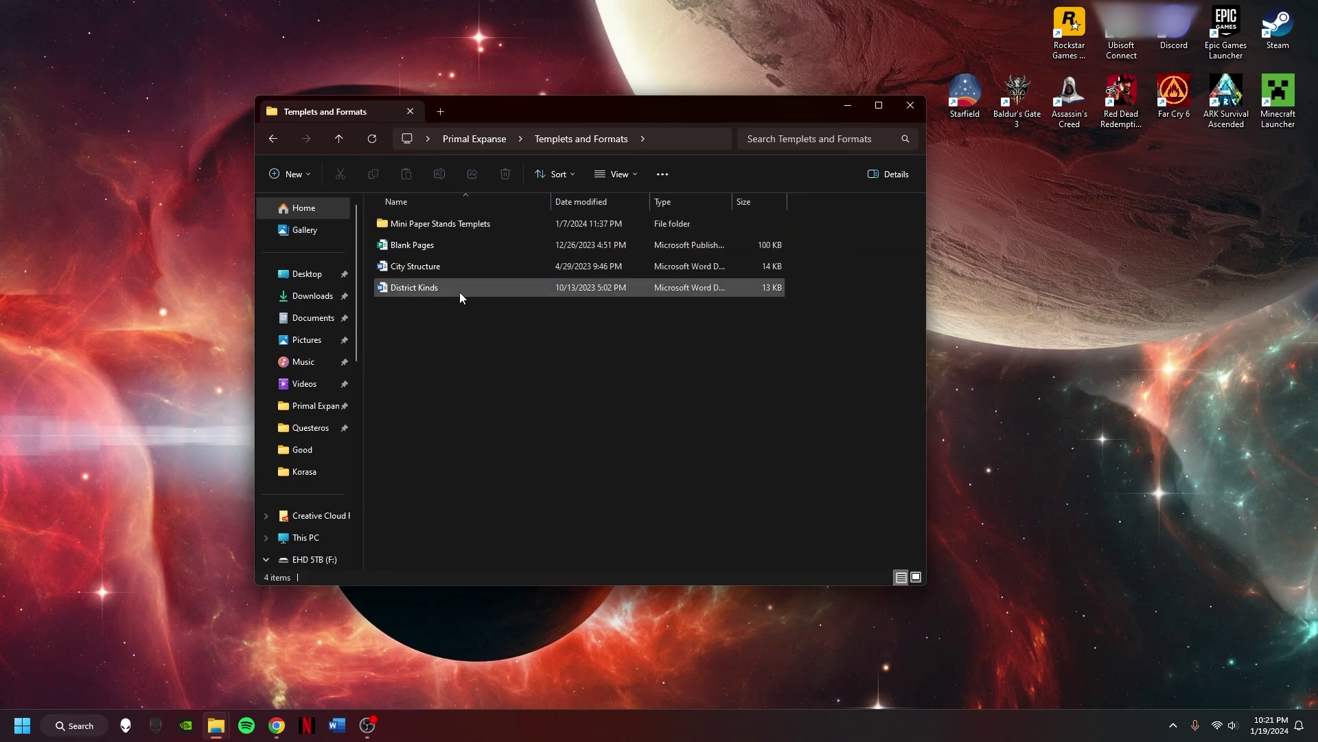
left_click(451, 267)
double_click(452, 266)
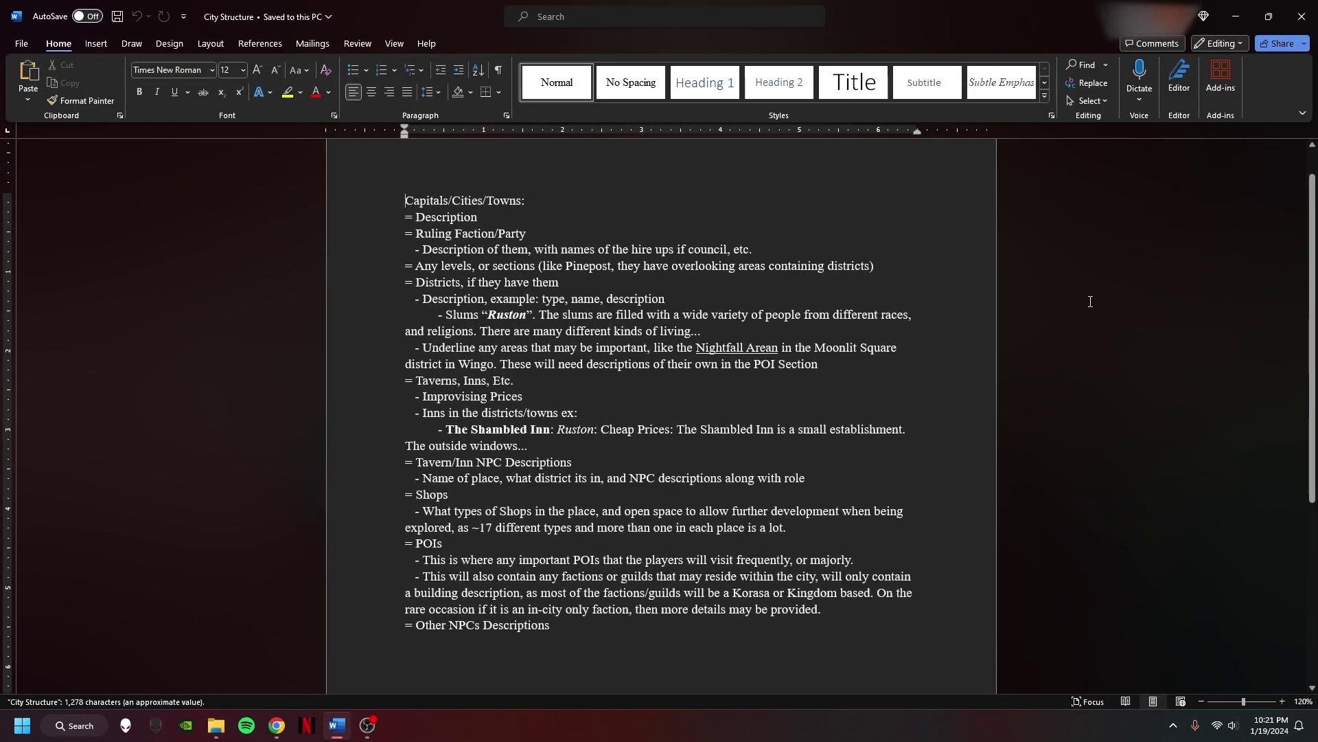
- Close City Structure and review the District Kinds document and the Blank Pages publication
left_click(1302, 16)
double_click(431, 289)
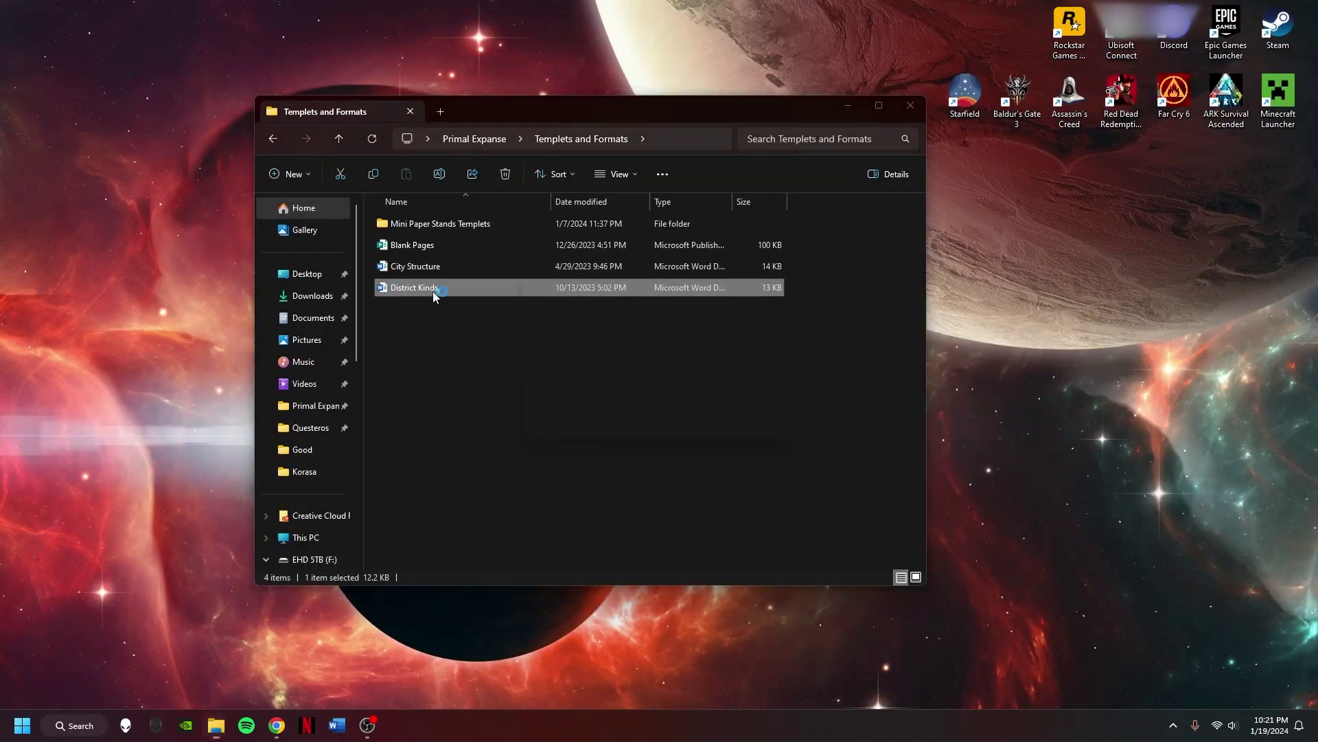
scroll(562, 406, "down", 1)
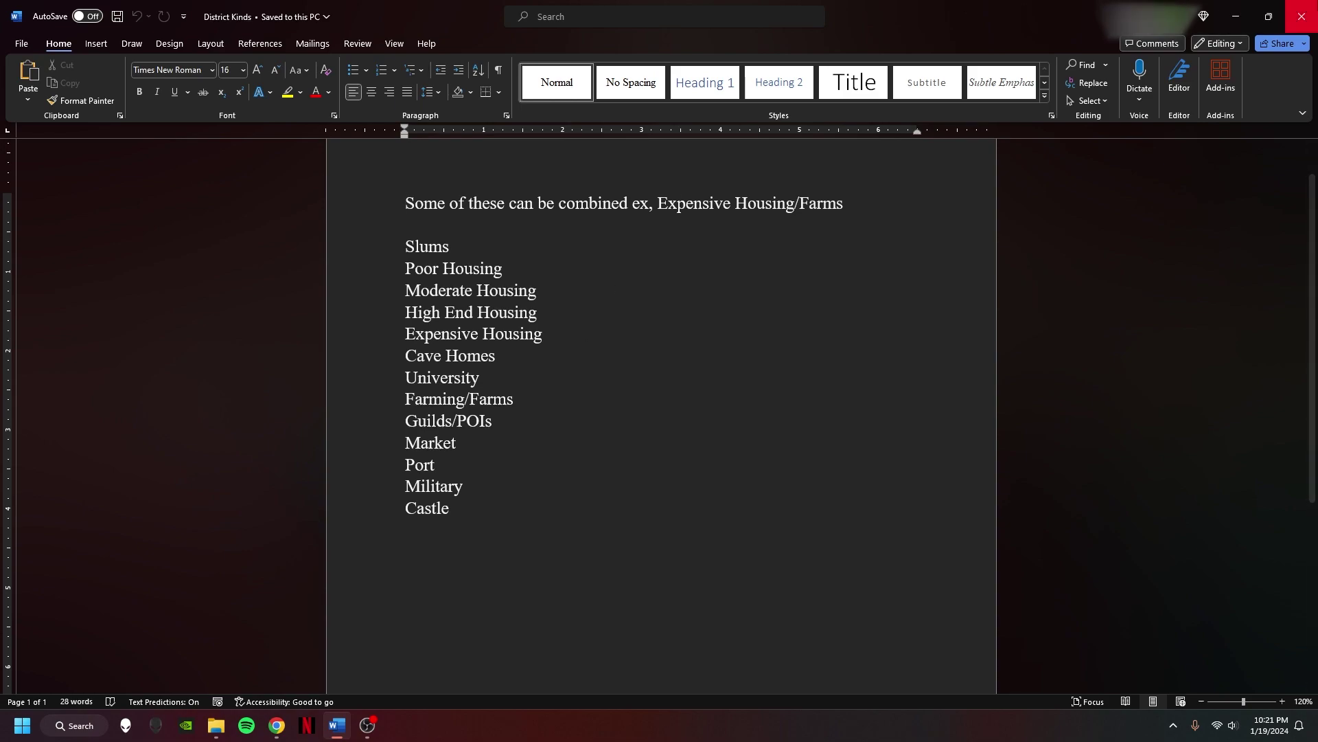
left_click(337, 725)
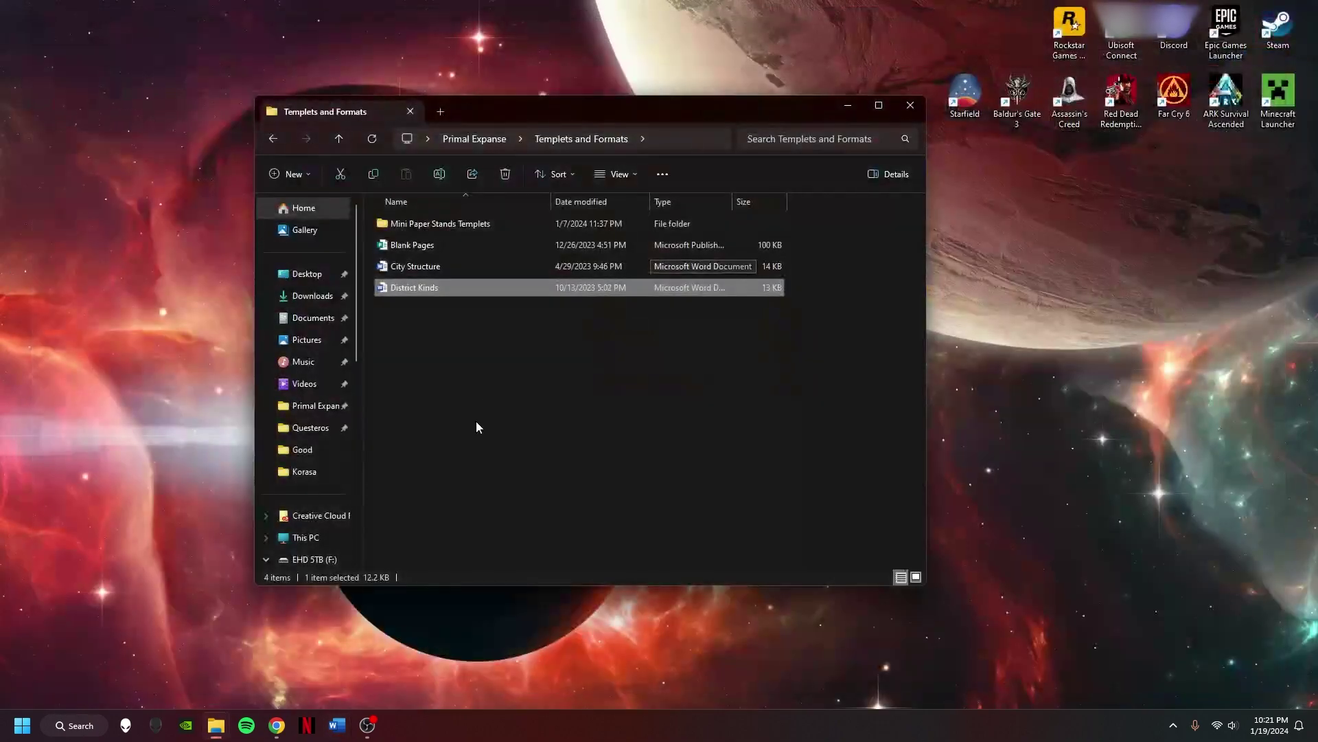
double_click(437, 244)
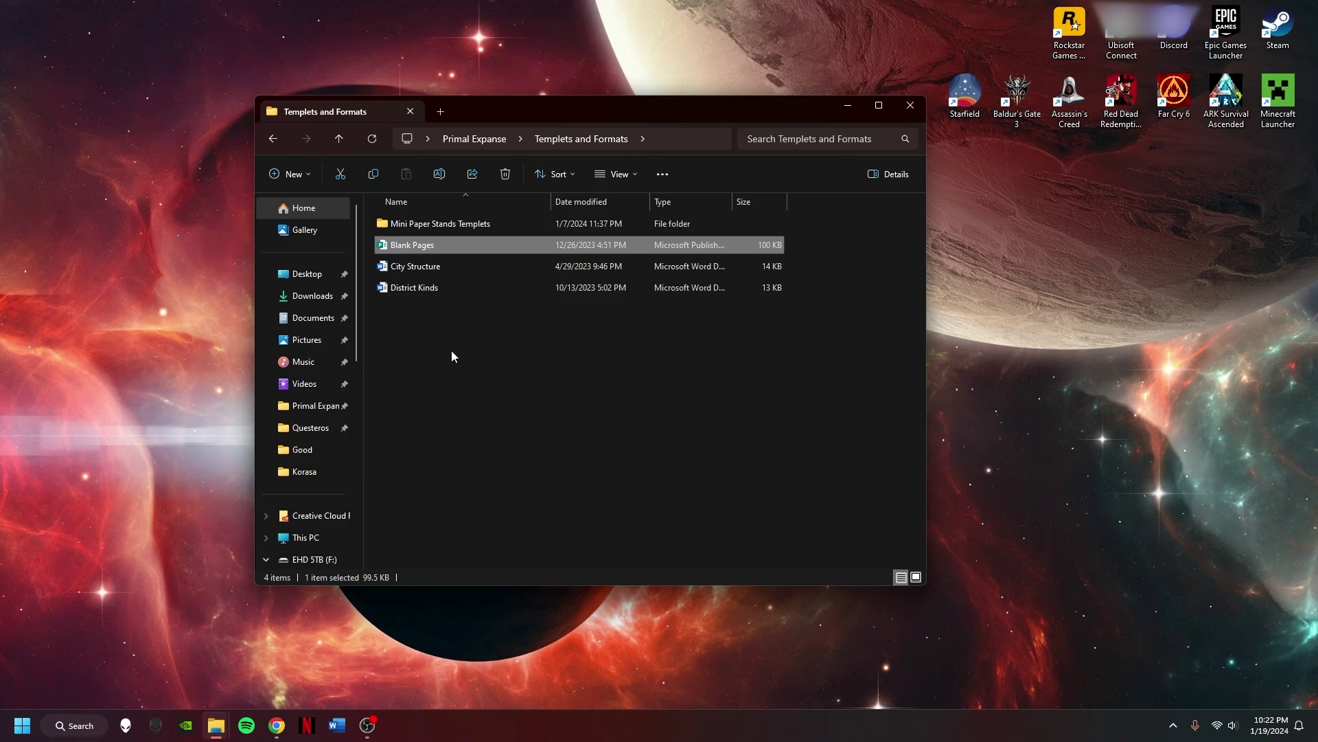
- Return to the Primal Expanse folder and look through the Cleric folder inside Snakes Rolls CS
left_click(274, 139)
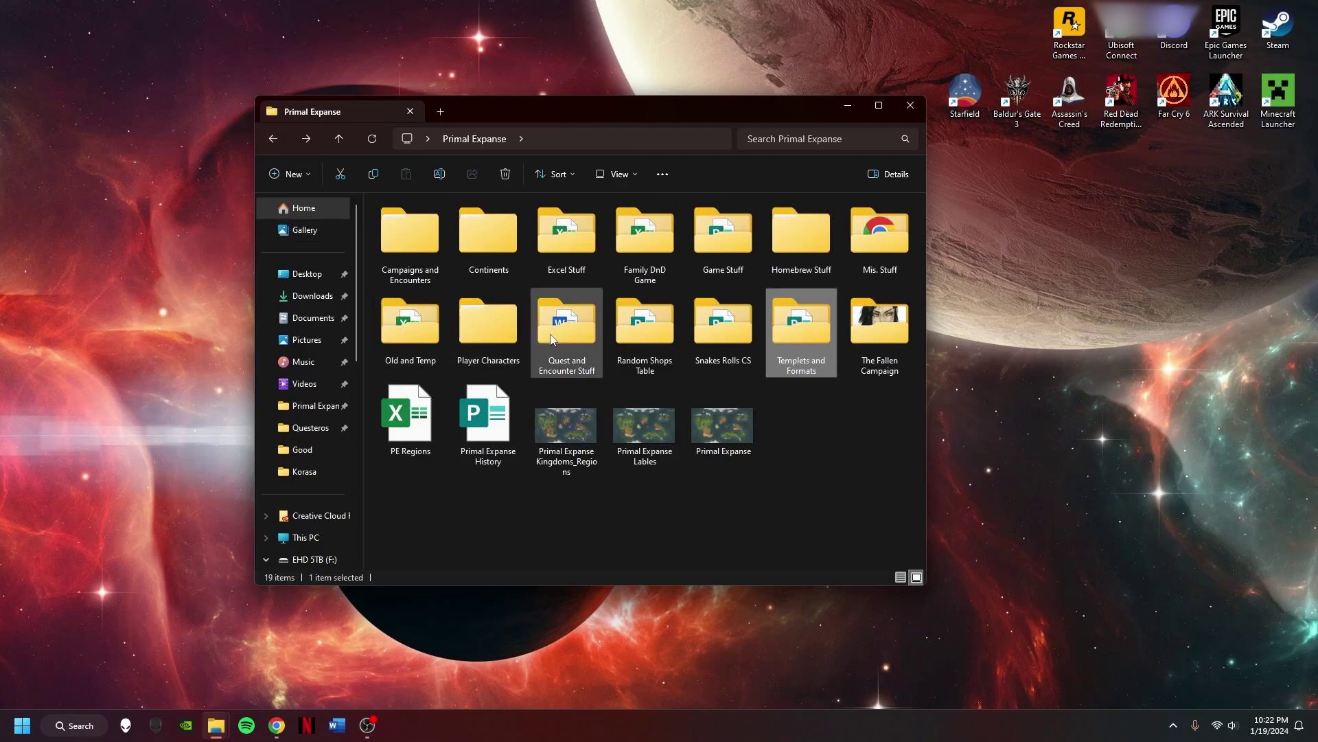
double_click(714, 320)
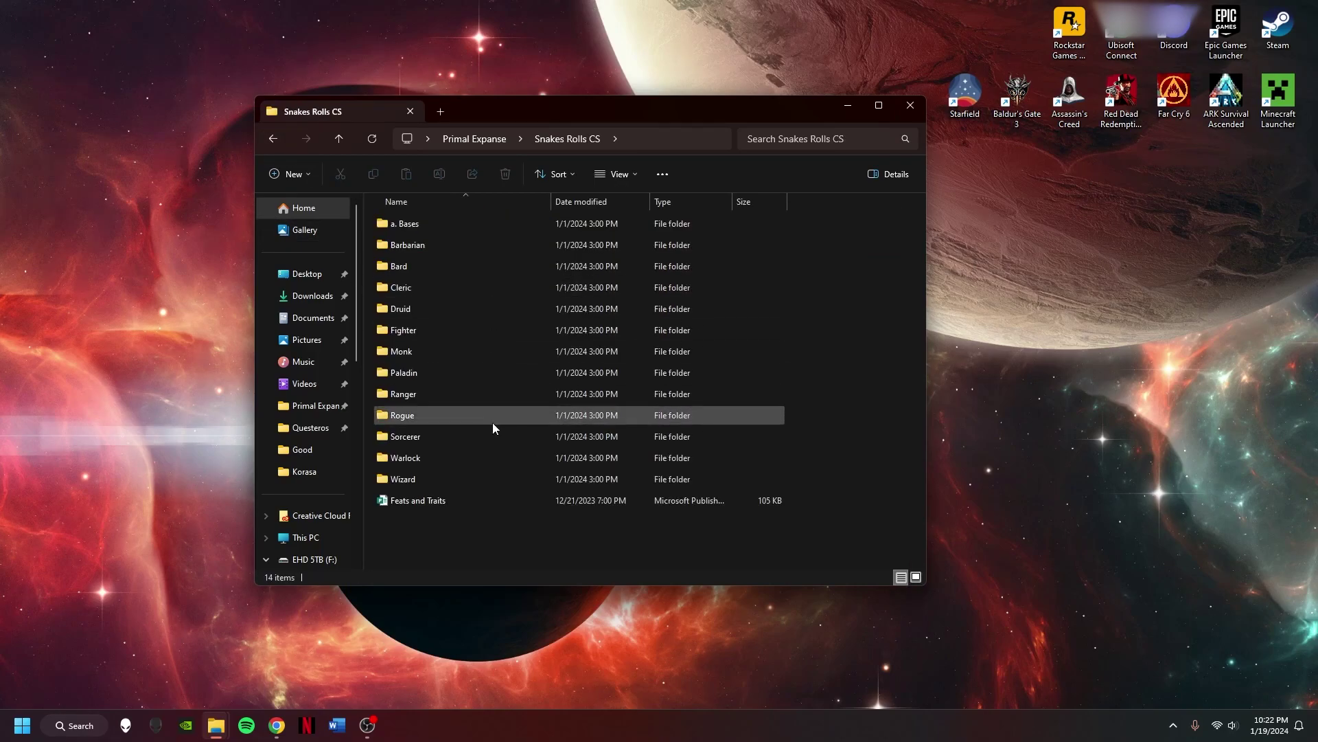
double_click(467, 291)
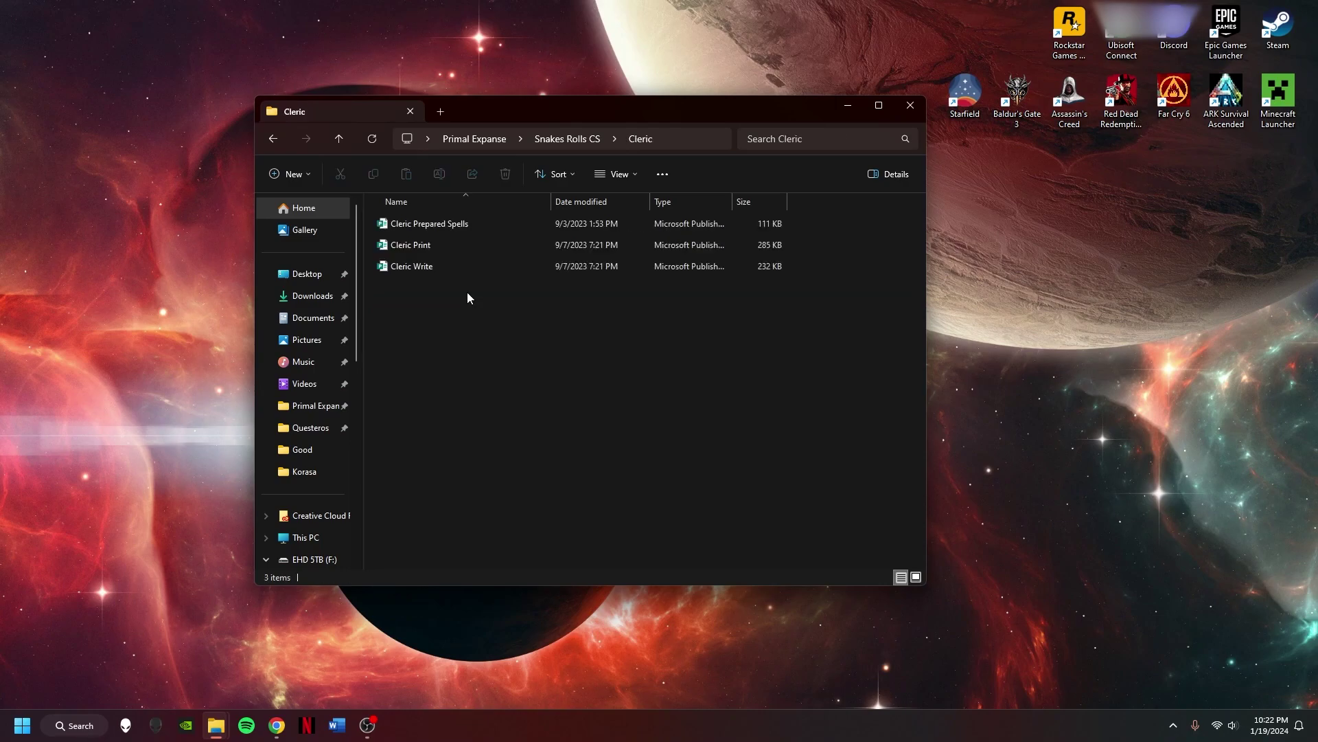
left_click(274, 140)
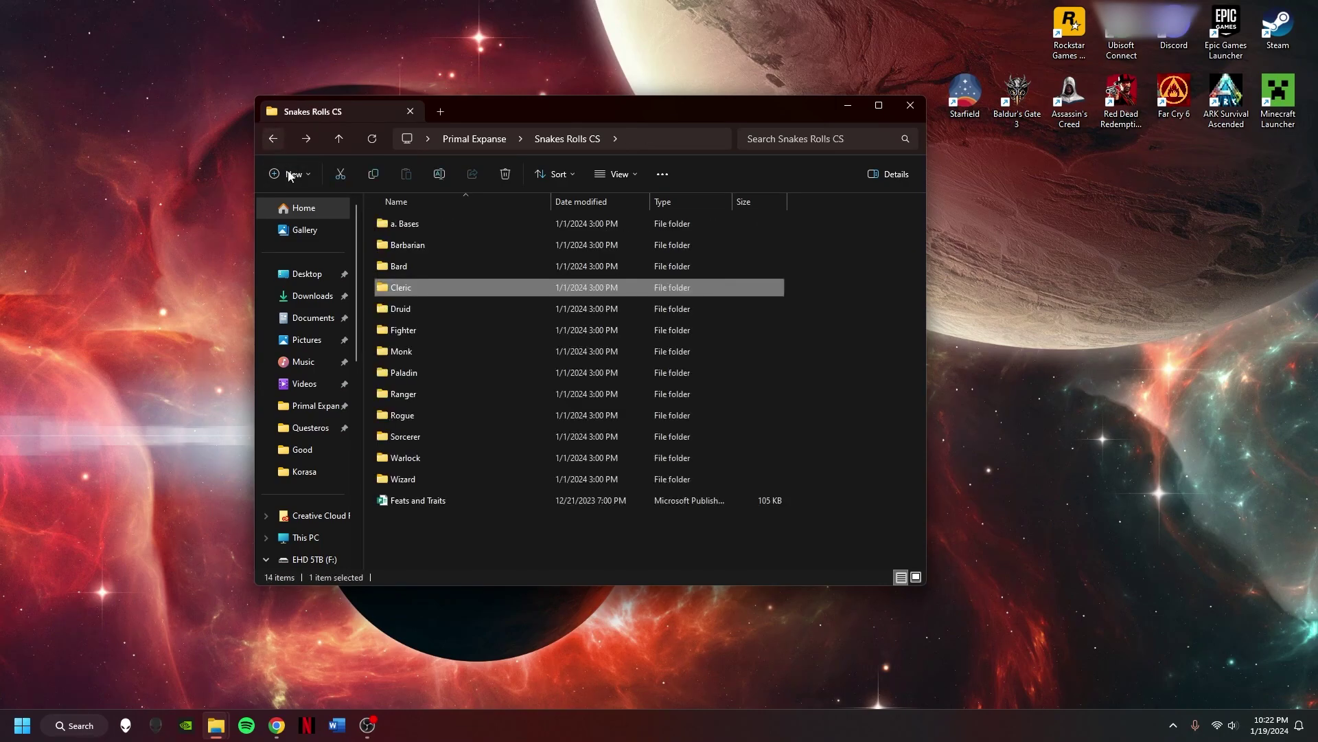
- Open Fighter Print from the Fighter folder and examine the character sheet's ability scores, saving throws and skills up close
double_click(443, 334)
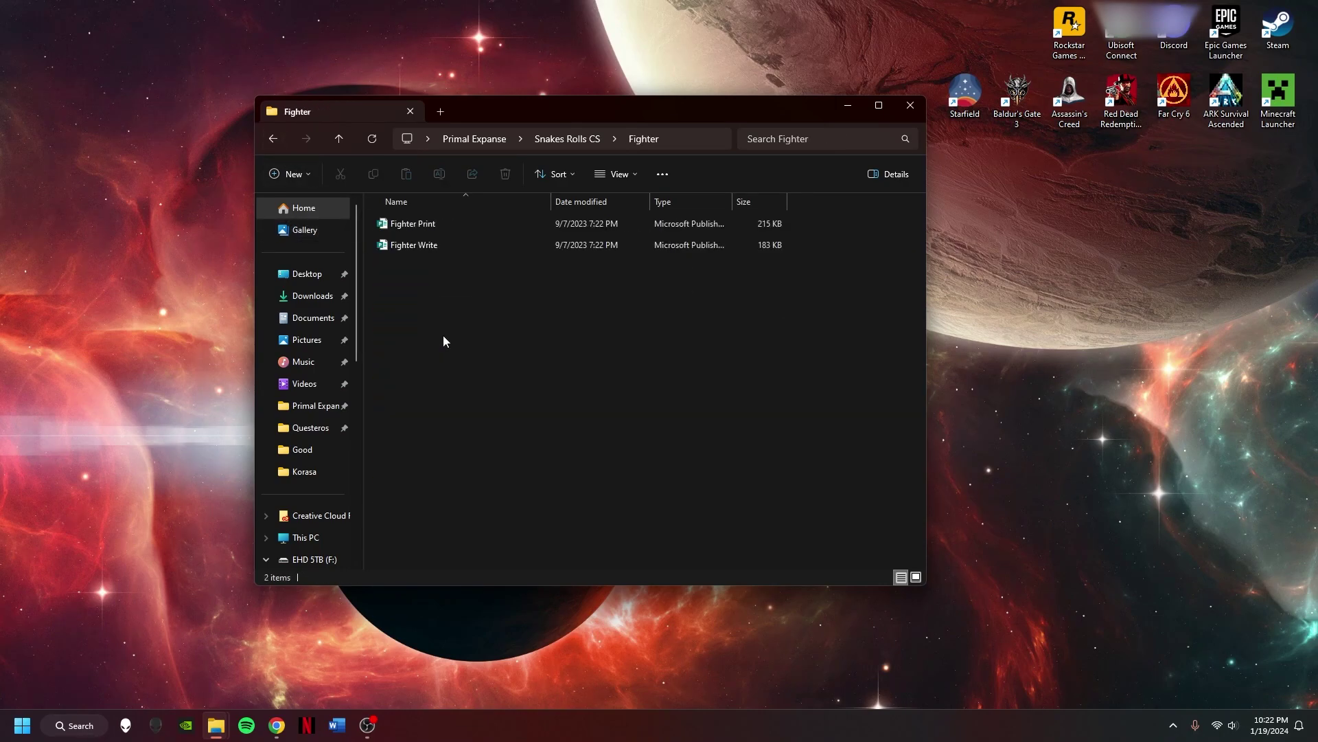
left_click(446, 225)
double_click(446, 224)
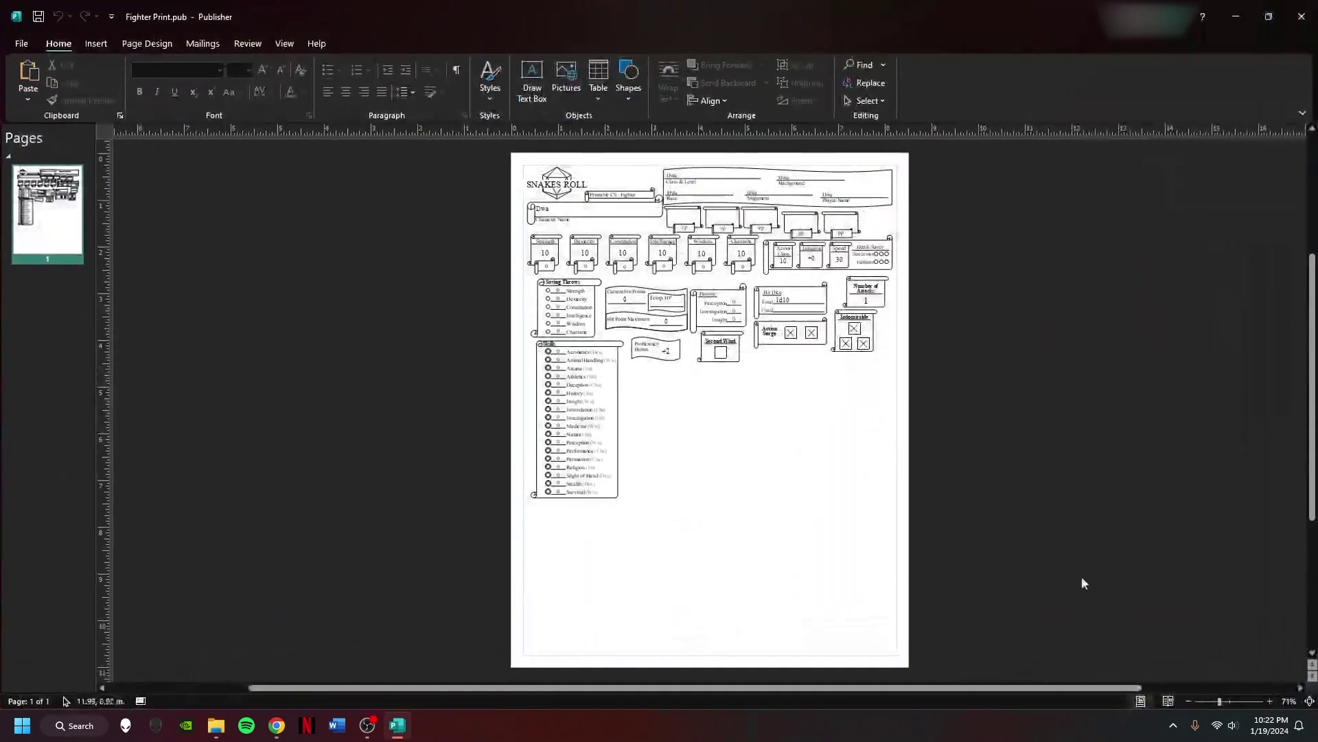
left_click(1269, 700)
scroll(1187, 617, "up", 3)
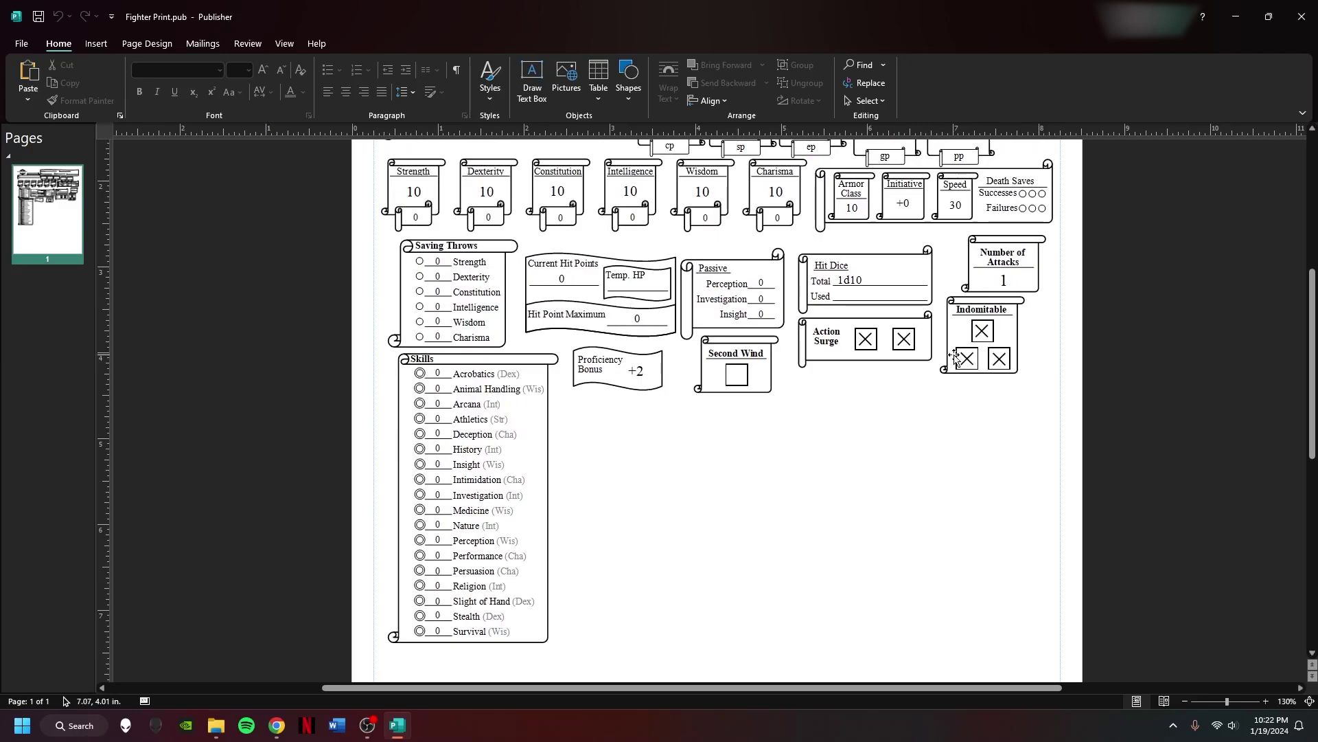
scroll(511, 345, "up", 1)
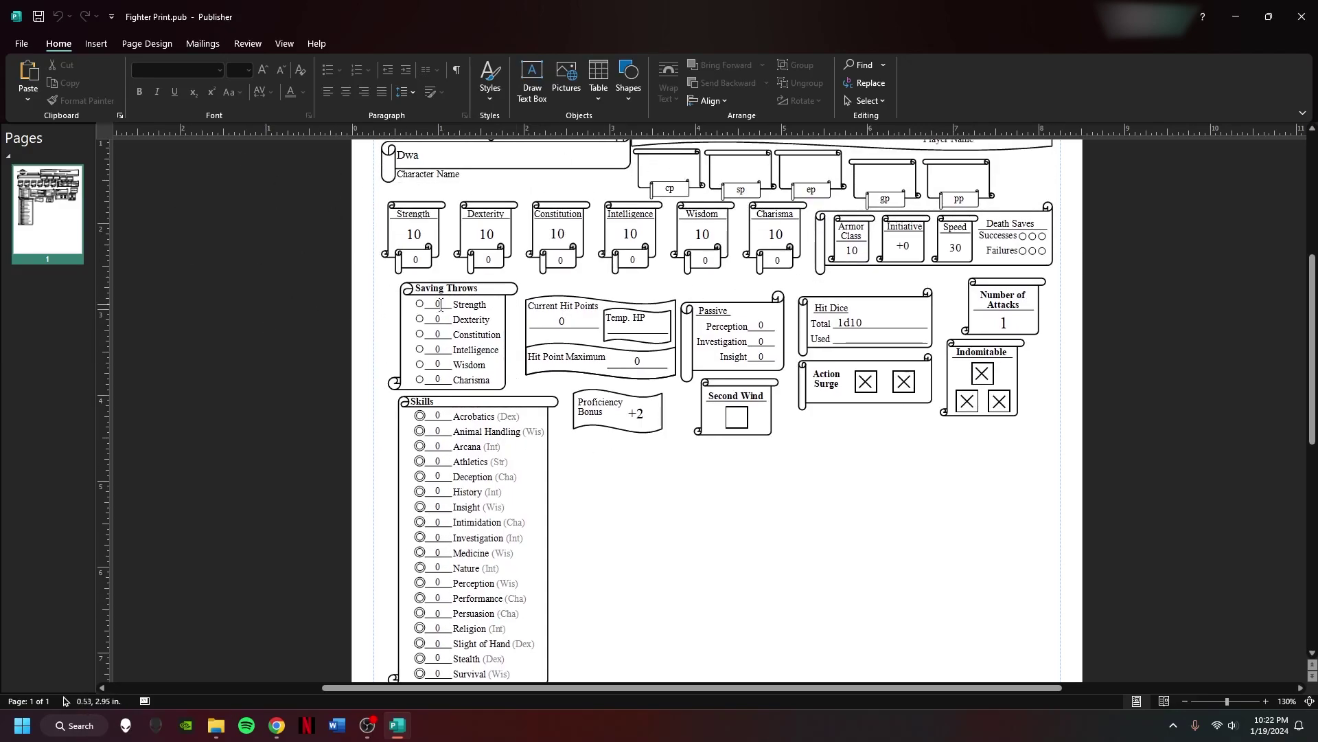
scroll(412, 329, "up", 3)
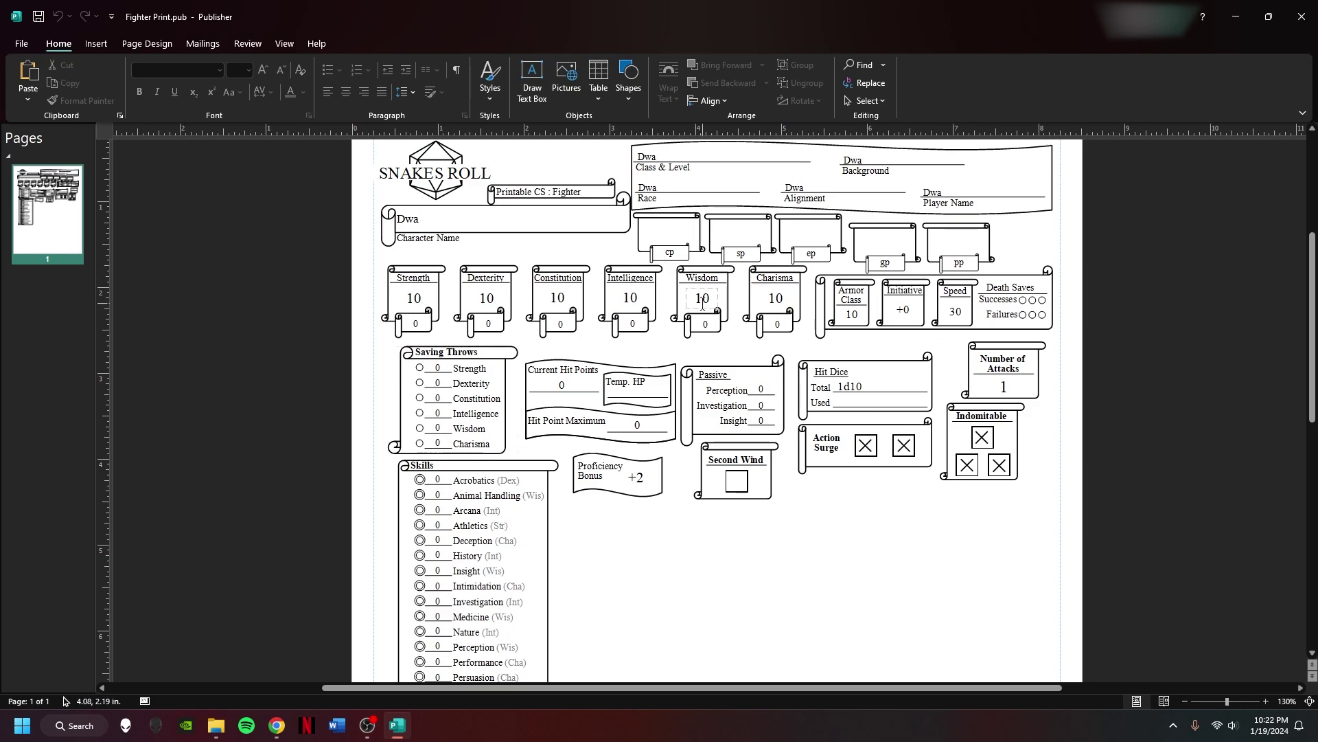
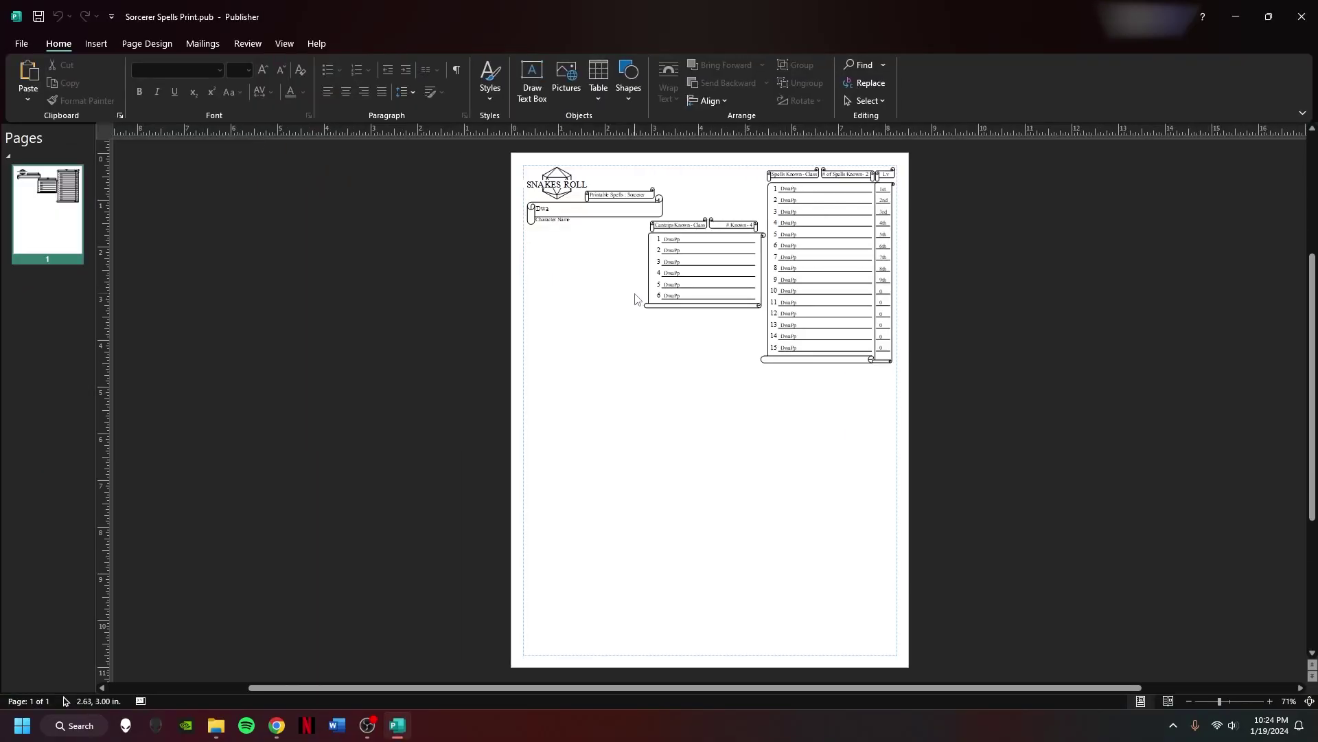
- Enlarge the Sorcerer Spells Print sheet to 120% and view its cantrips and spells known lists
left_click(1270, 701)
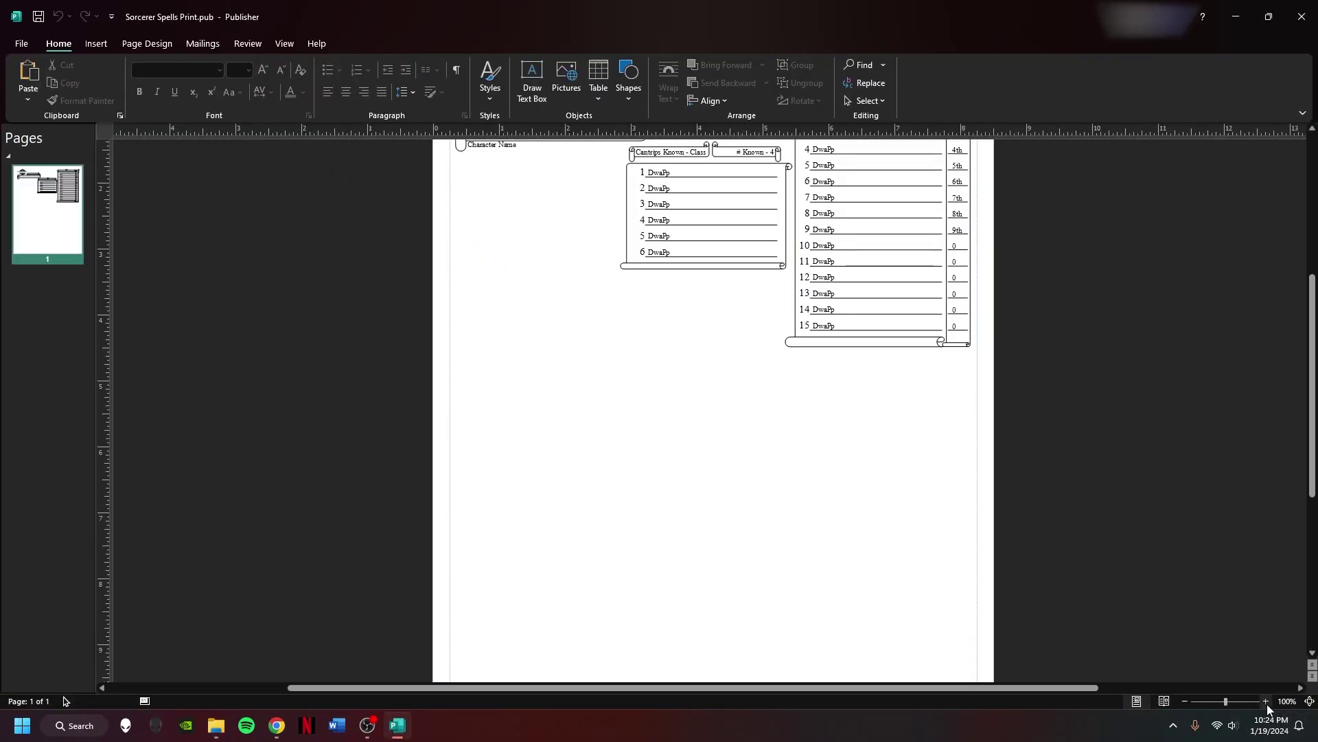
left_click(1266, 701)
left_click(1266, 701)
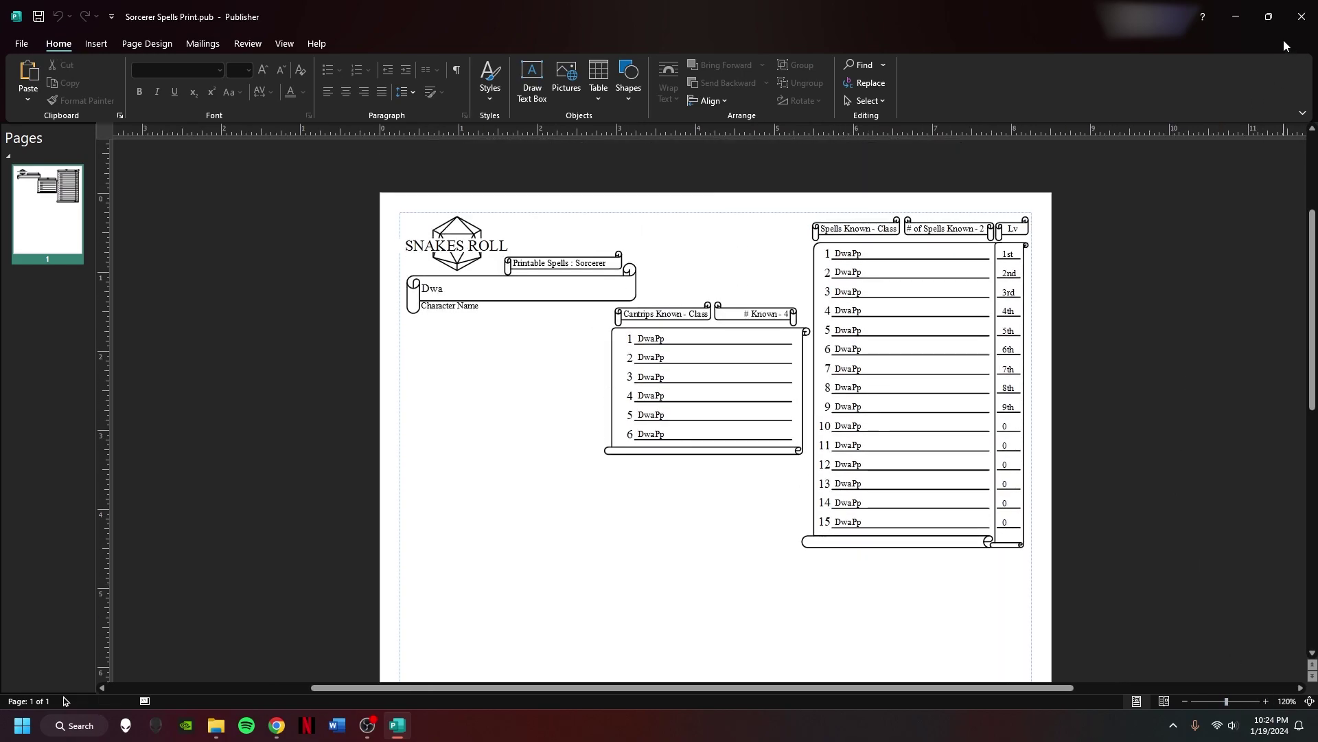
- Close the spells sheet and examine Sorcerer Print at 100%, including its spell slots and sorcery points, then close it
left_click(1301, 17)
double_click(473, 228)
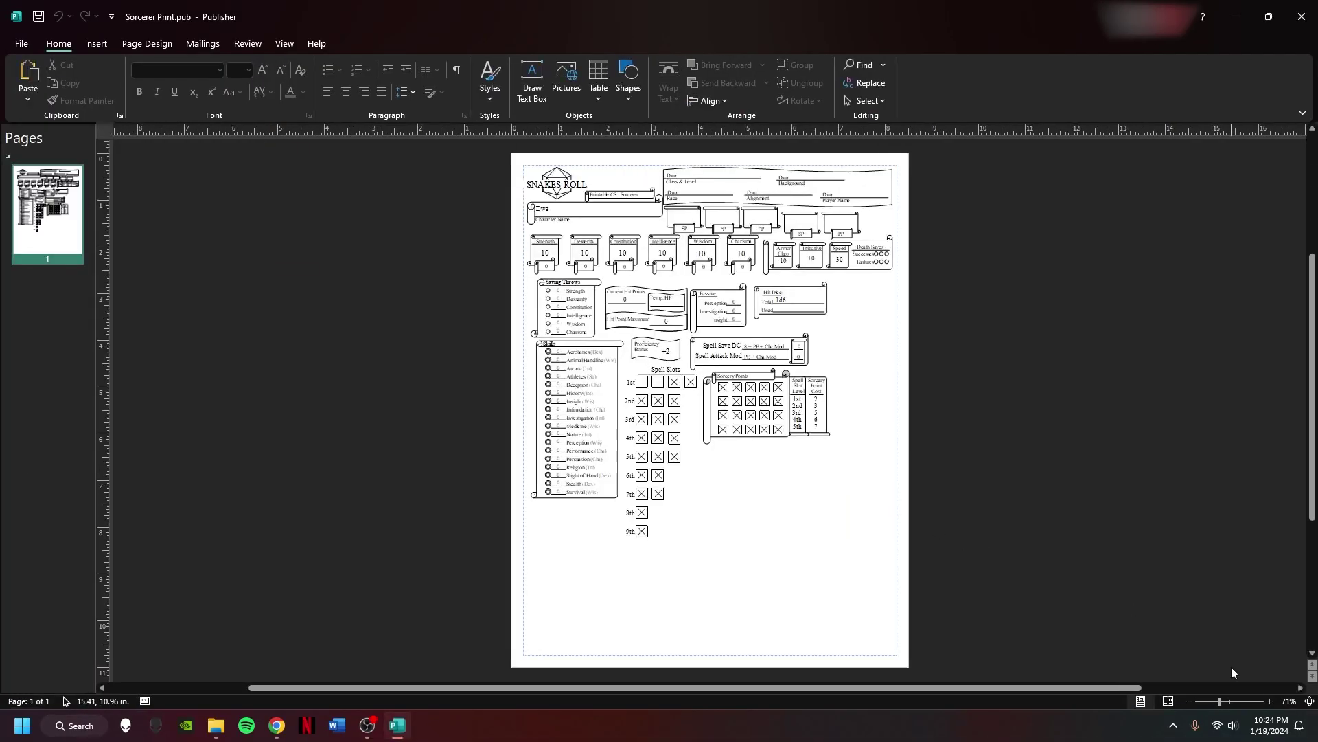
left_click(1271, 701)
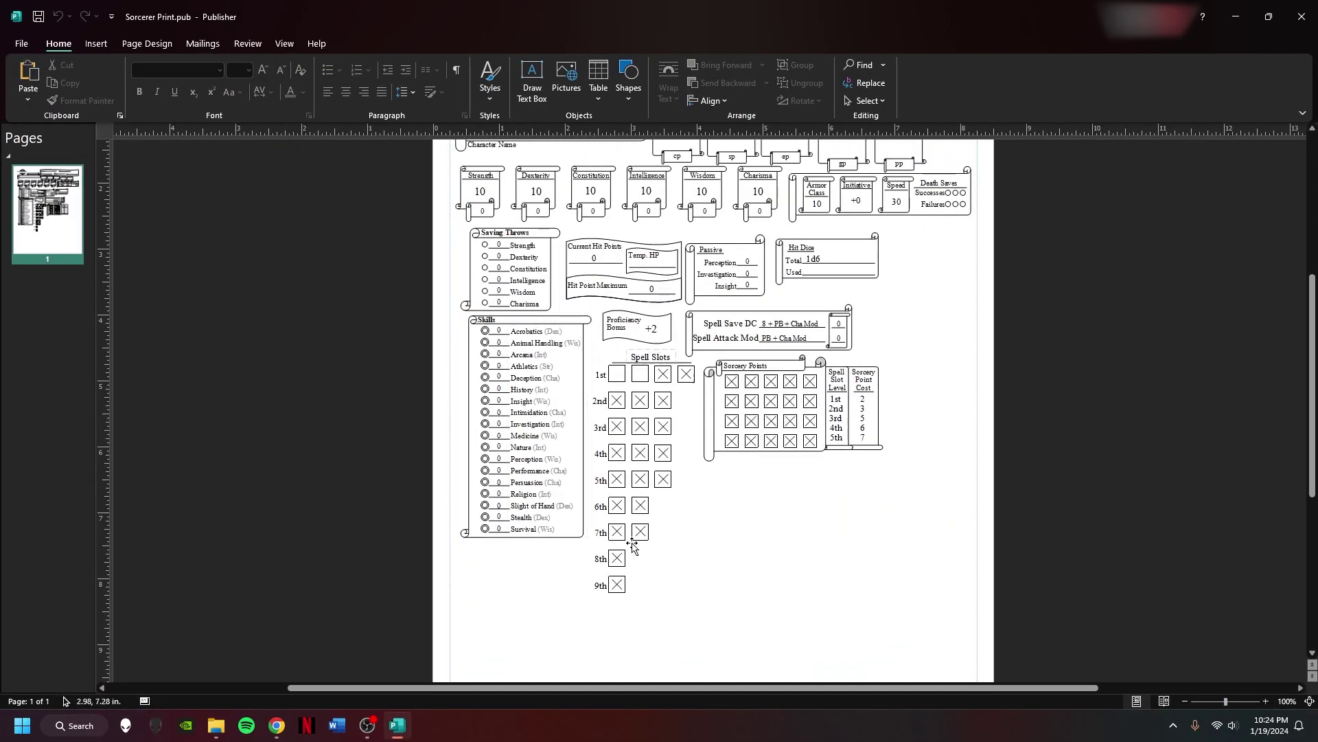
scroll(893, 508, "up", 1)
scroll(930, 461, "up", 1)
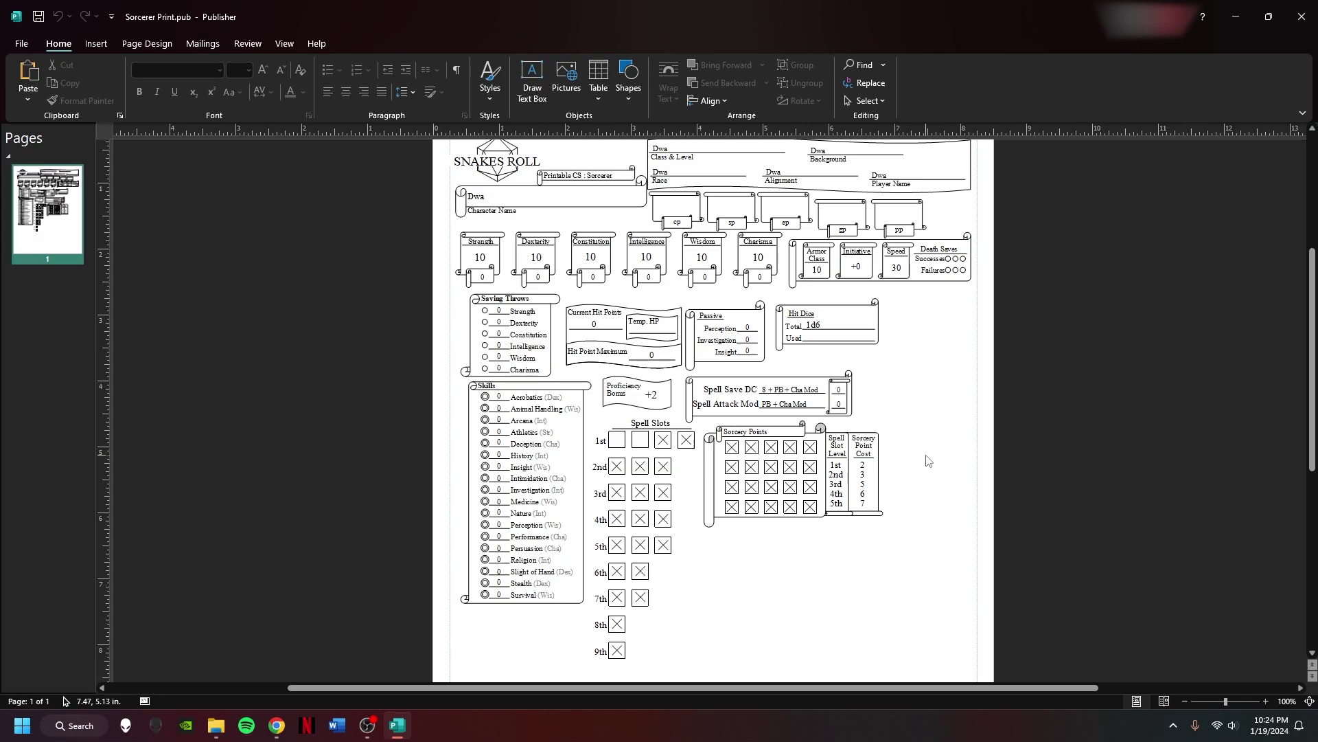
left_click(855, 516)
left_click(971, 481)
left_click(1302, 16)
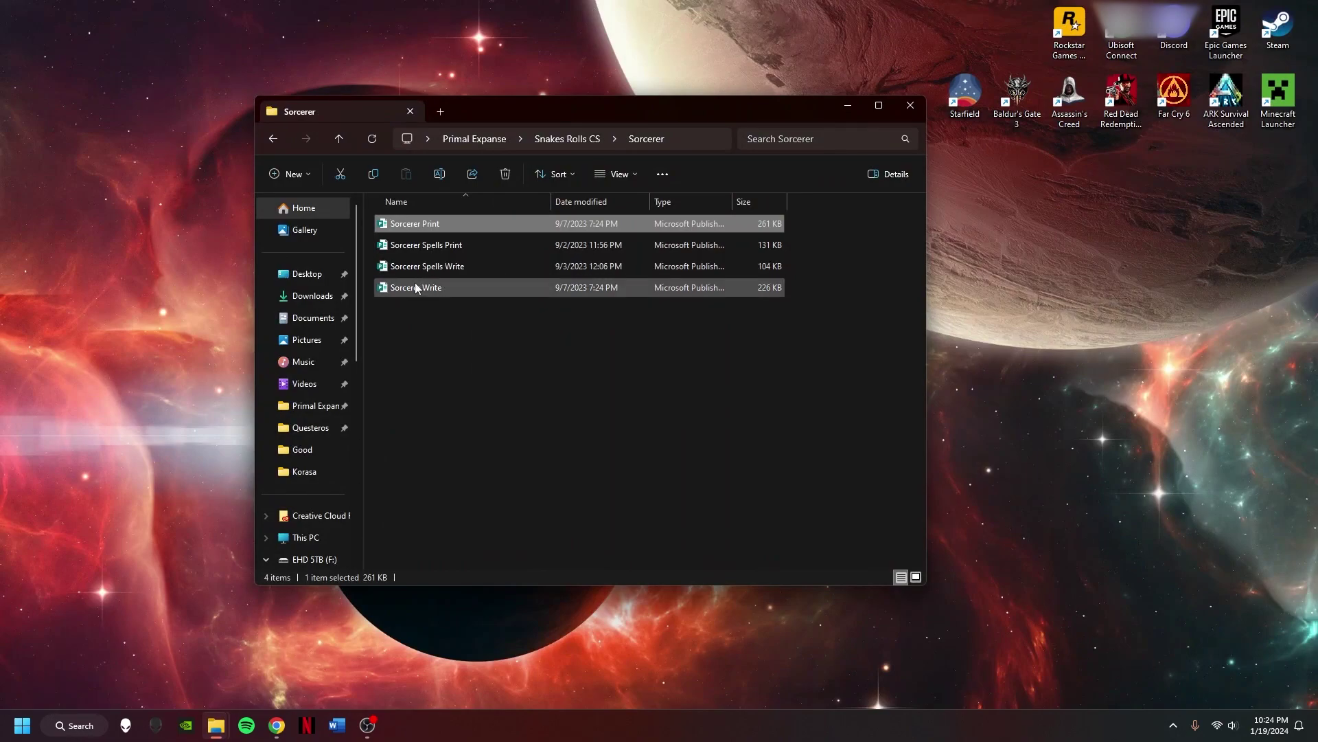
- Return to the Primal Expanse folder and look through Random Shops Table, its Arcane Shop publication, and the Quest and Encounter Stuff folder
left_click(274, 139)
left_click(274, 140)
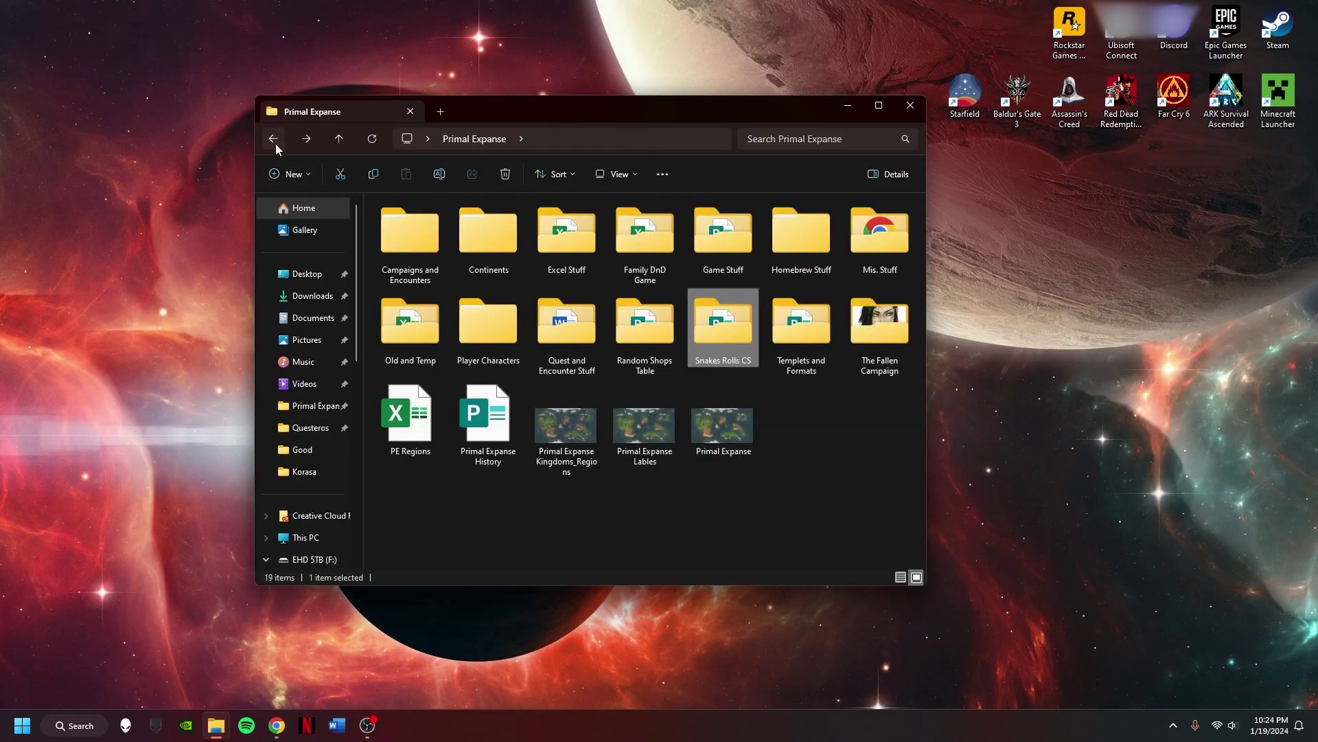
double_click(645, 324)
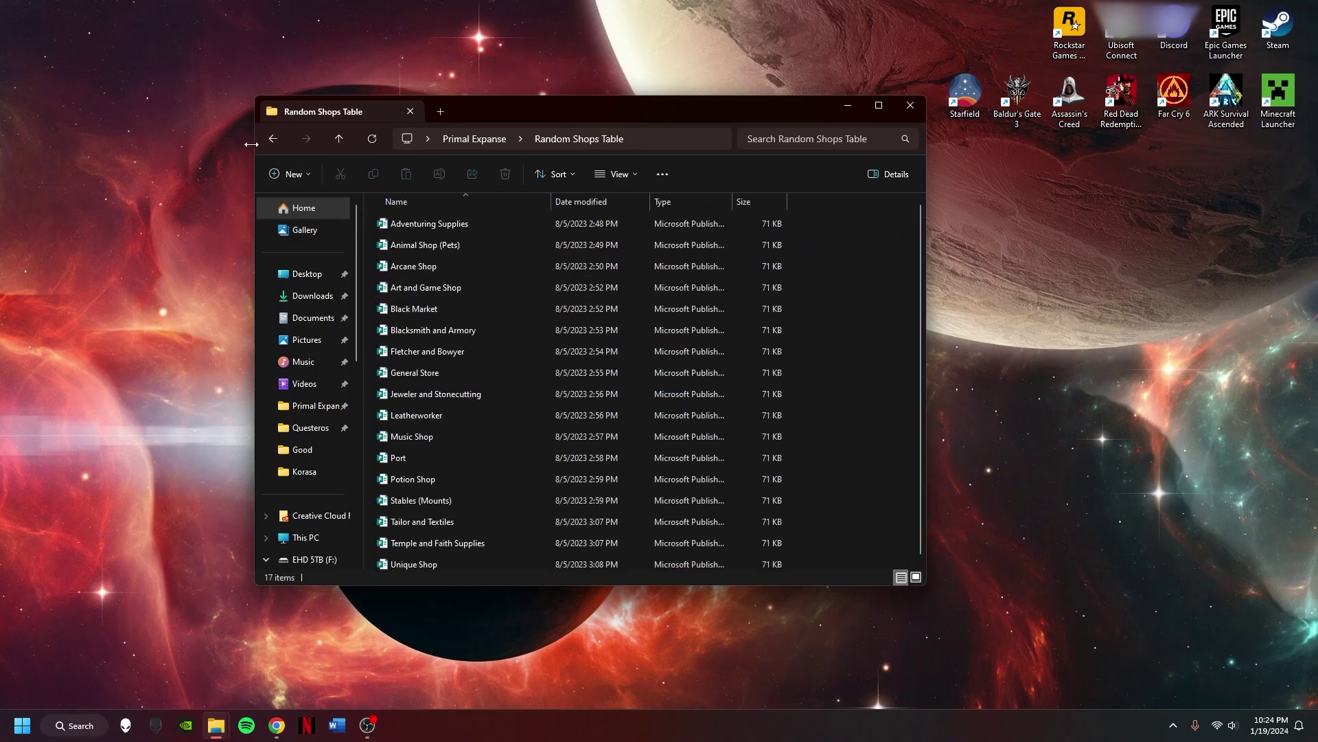
double_click(491, 268)
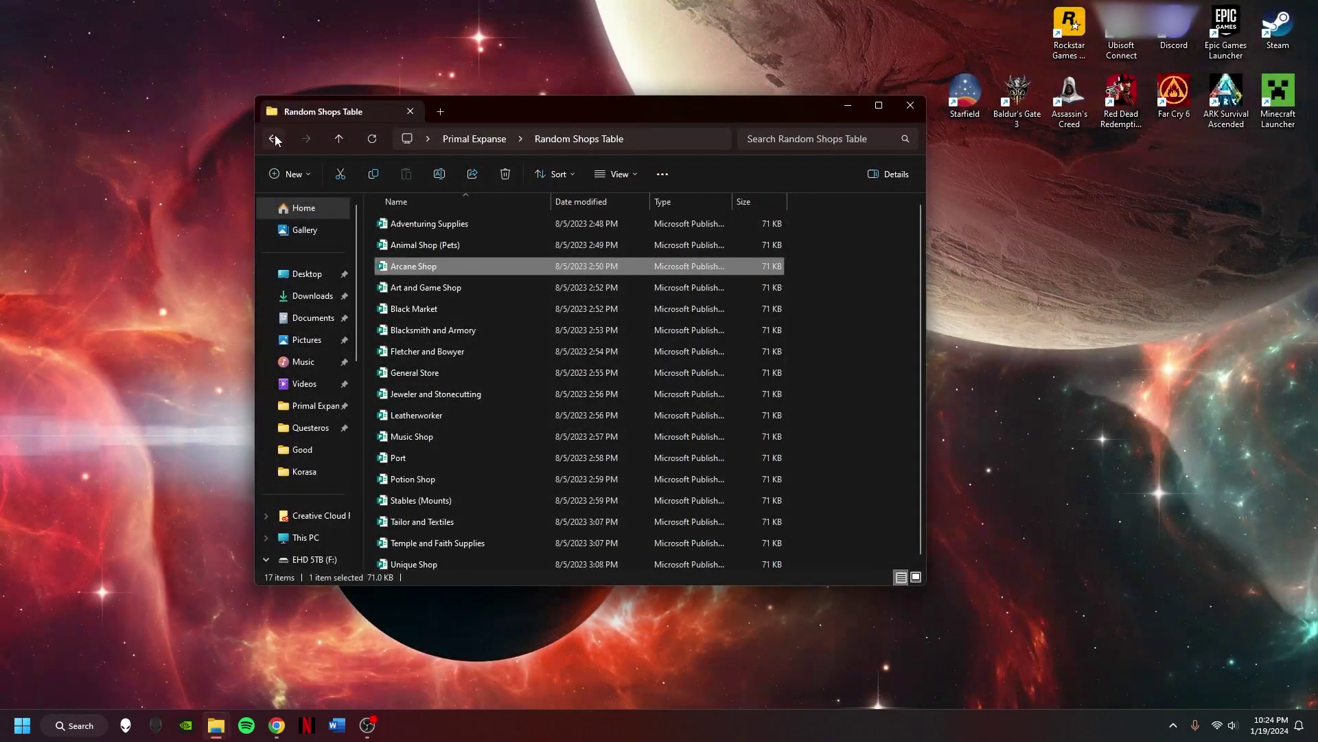
left_click(274, 139)
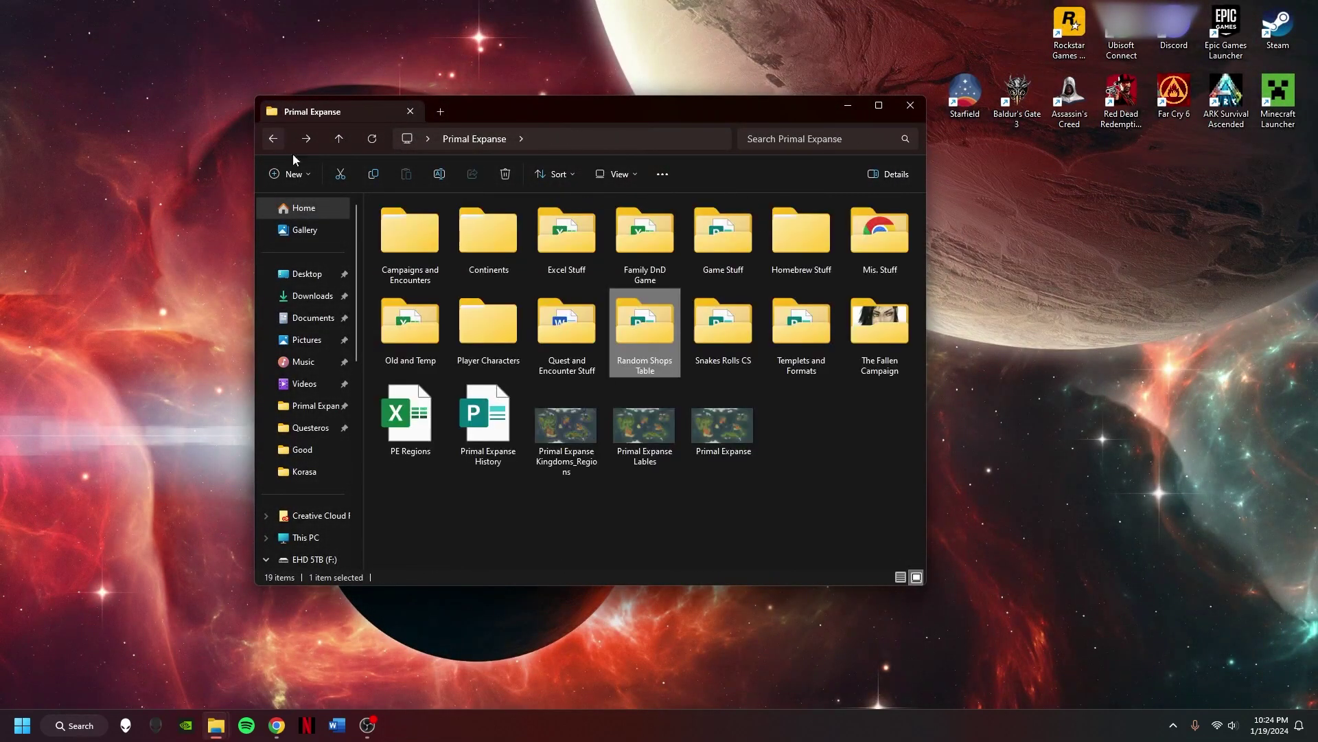
double_click(587, 329)
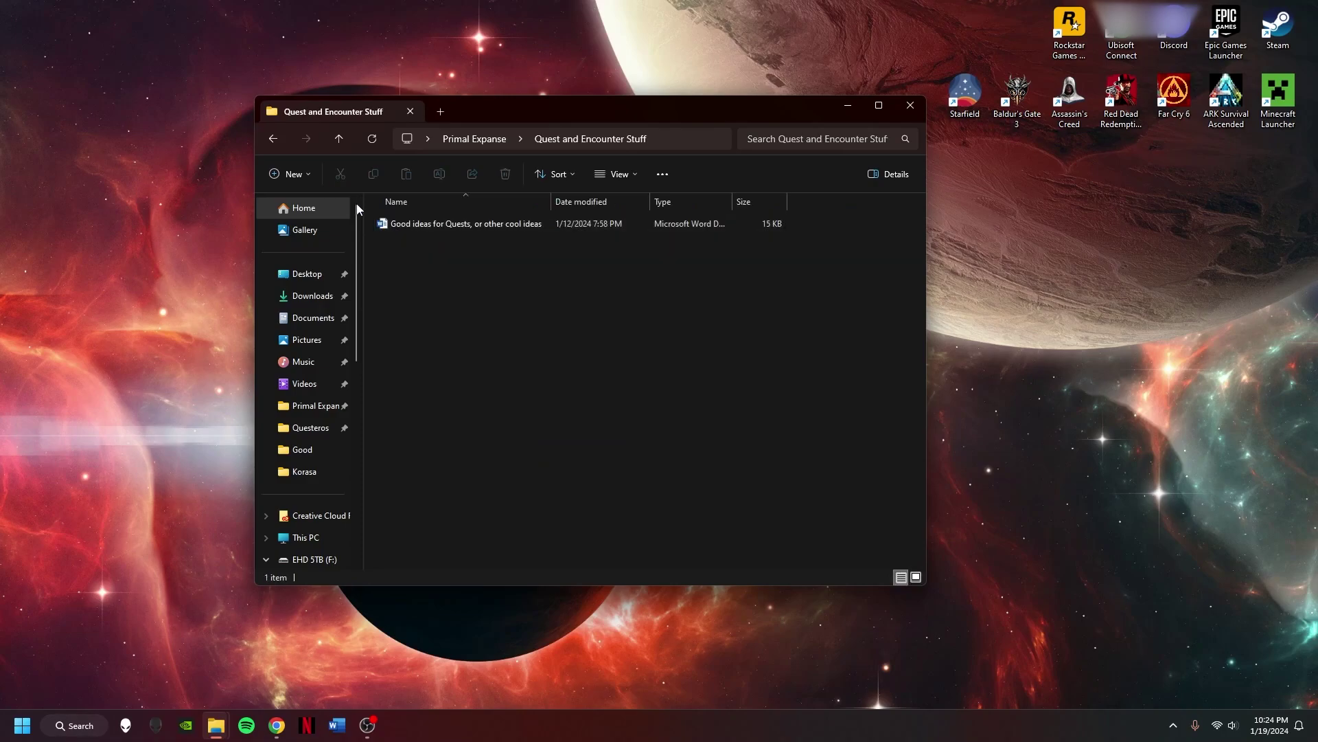
left_click(274, 138)
- View the CS 1 character sheet in Linguist Ranger under Player Characters' Pre-Made Characters, close it and return to Primal Expanse
double_click(491, 317)
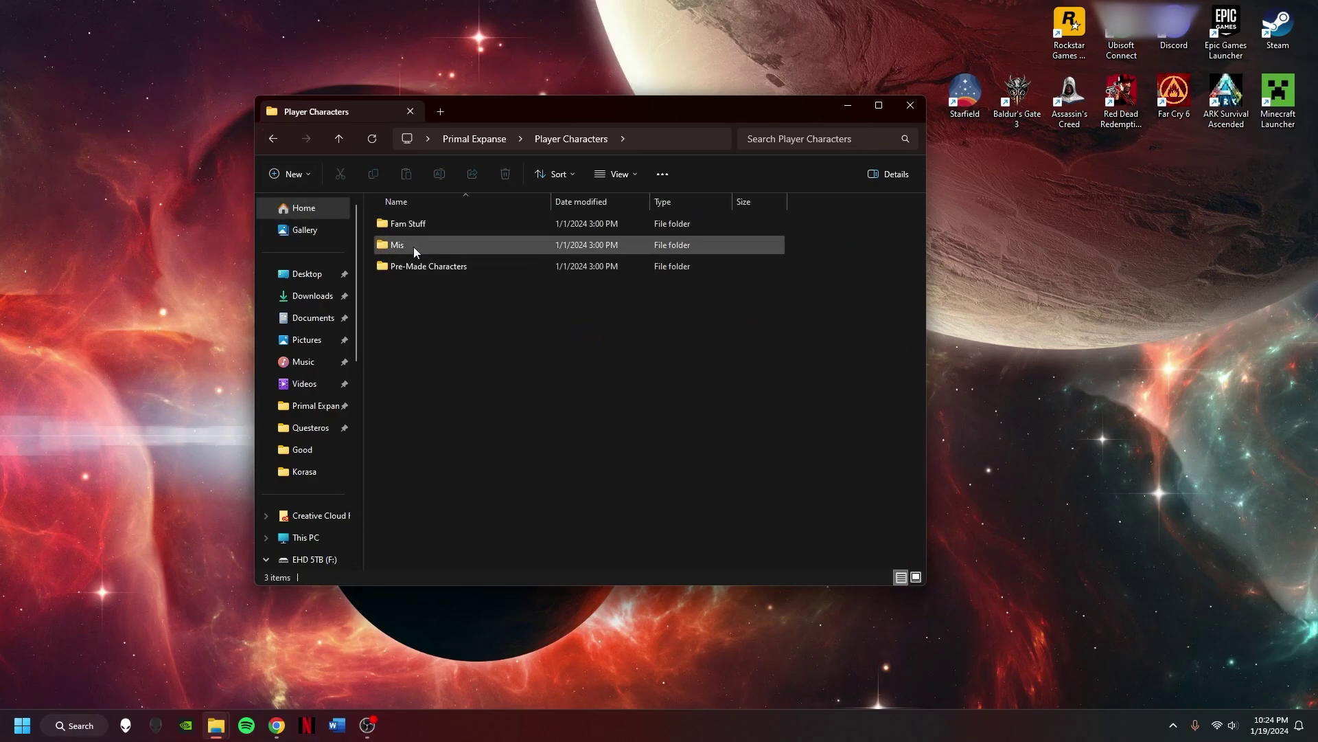
double_click(432, 268)
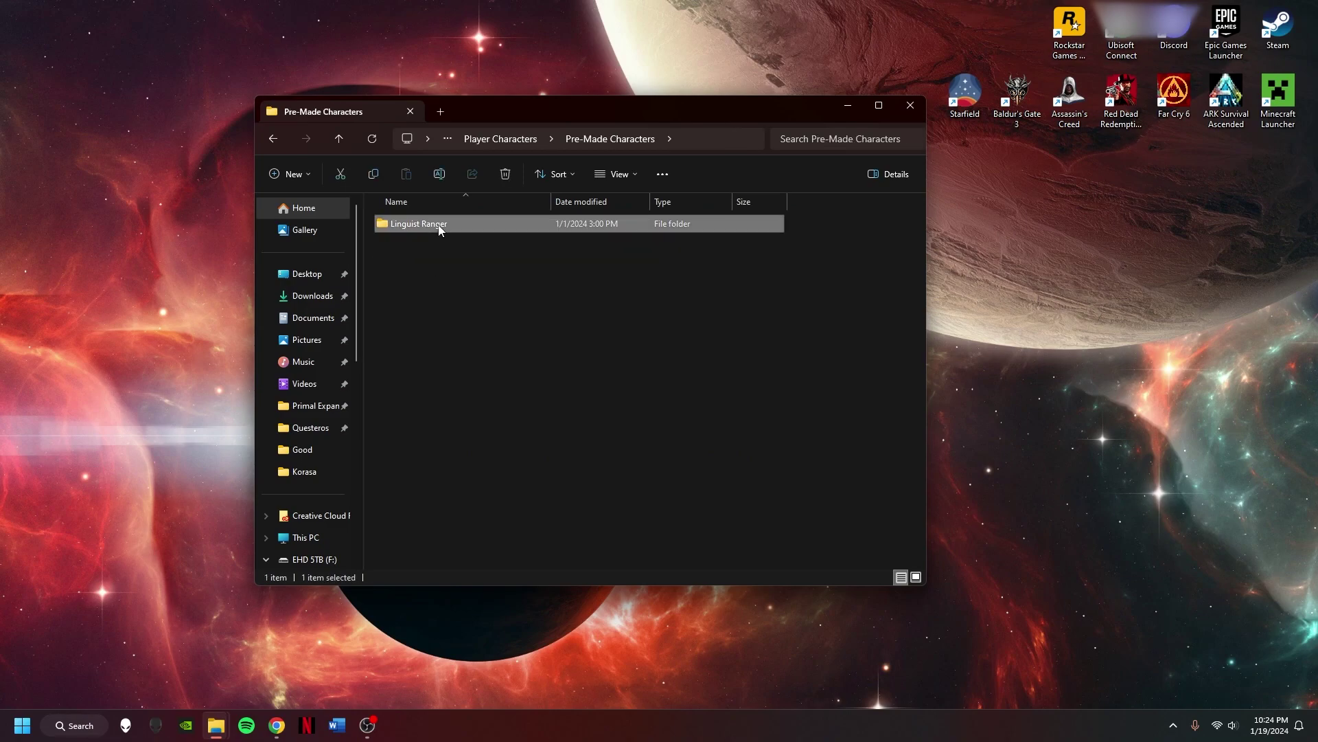
double_click(438, 224)
double_click(436, 224)
double_click(437, 229)
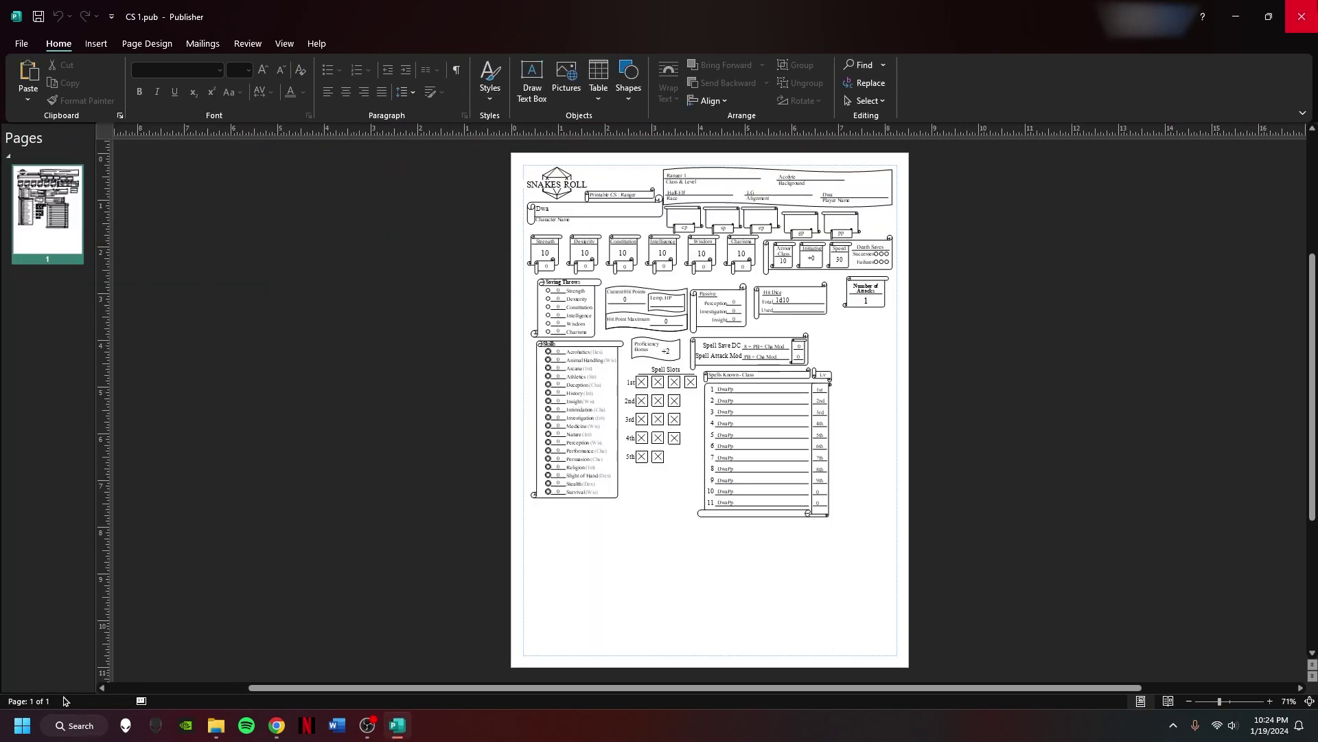
left_click(1301, 15)
left_click(273, 140)
left_click(273, 140)
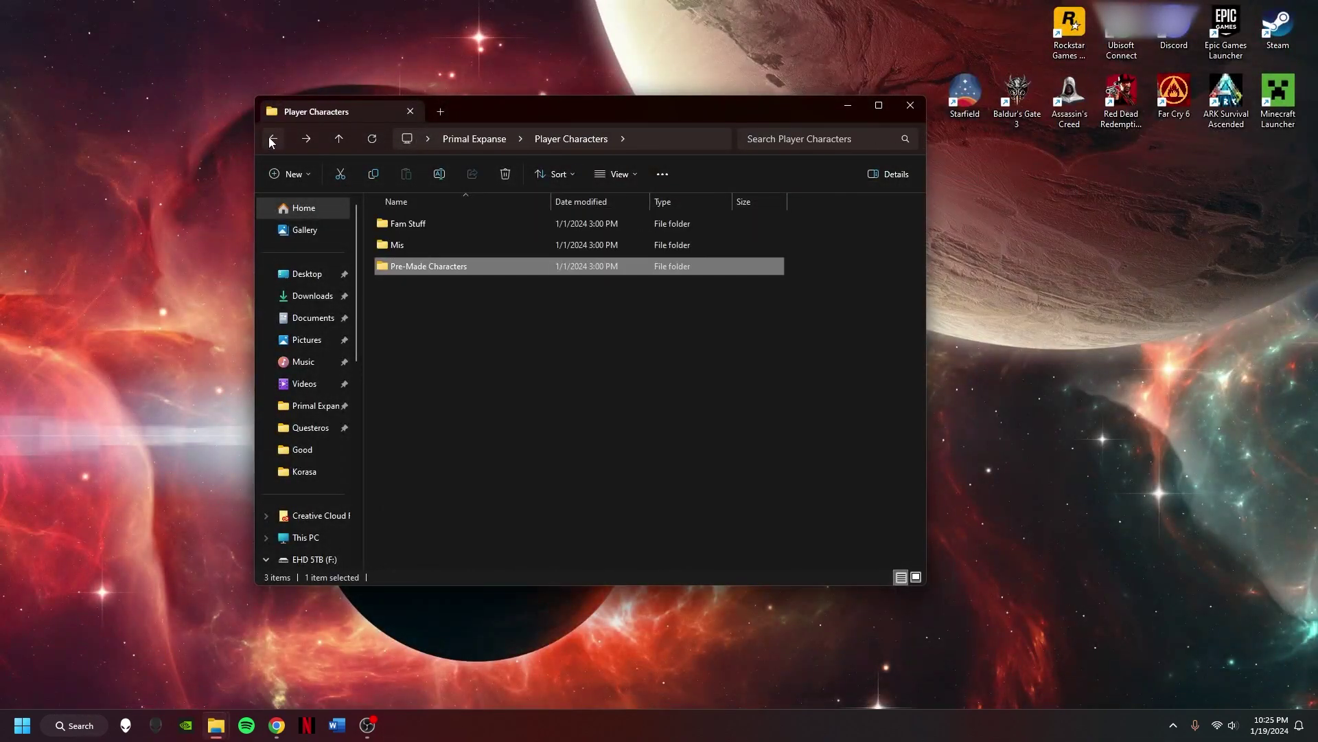
left_click(273, 139)
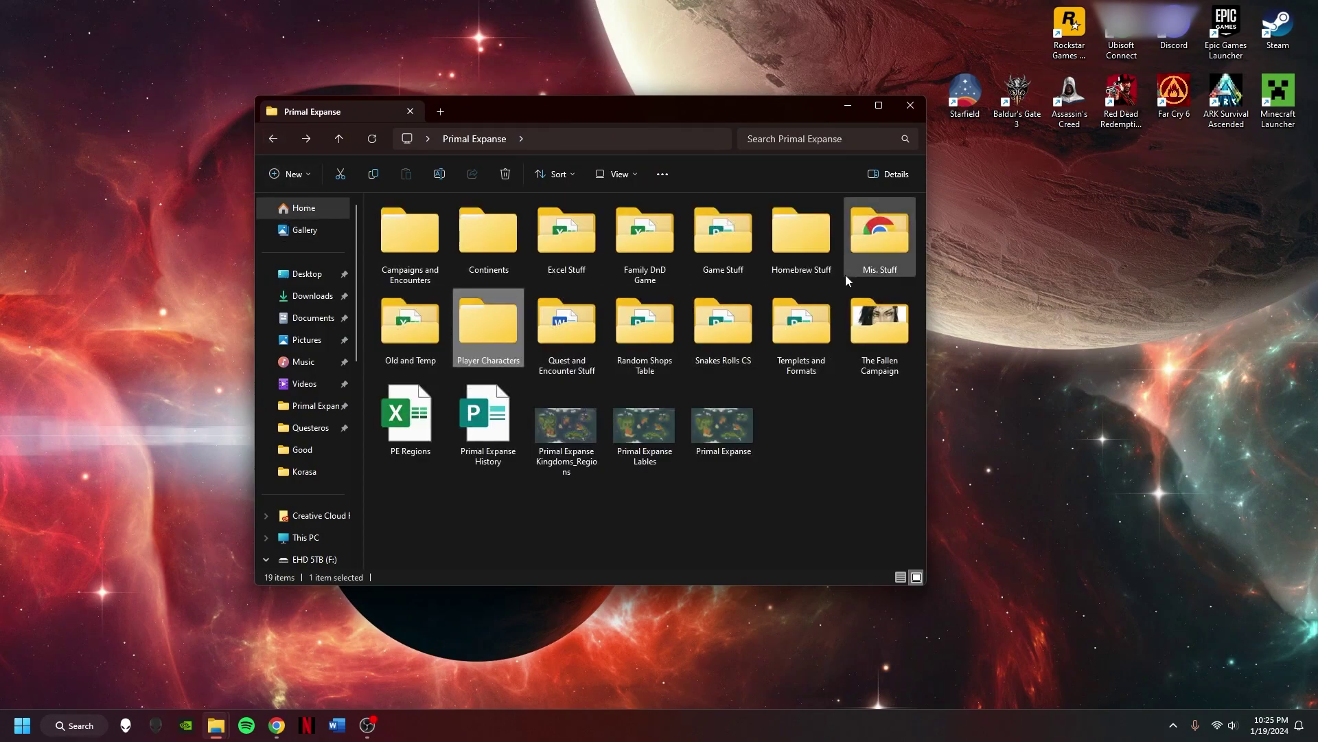
- Open the Old and Temp folder and view the Korasa as a whole publication and the Primal Expanse Map image
double_click(409, 323)
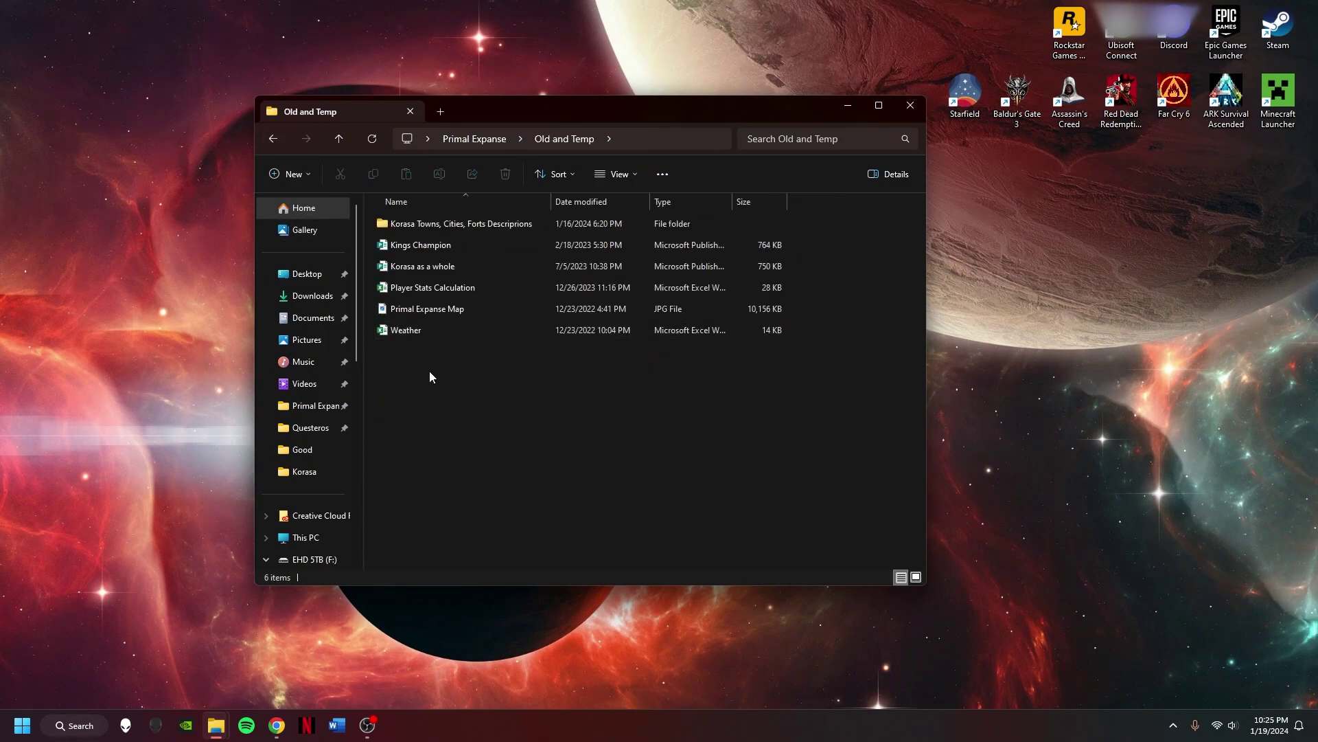
double_click(454, 268)
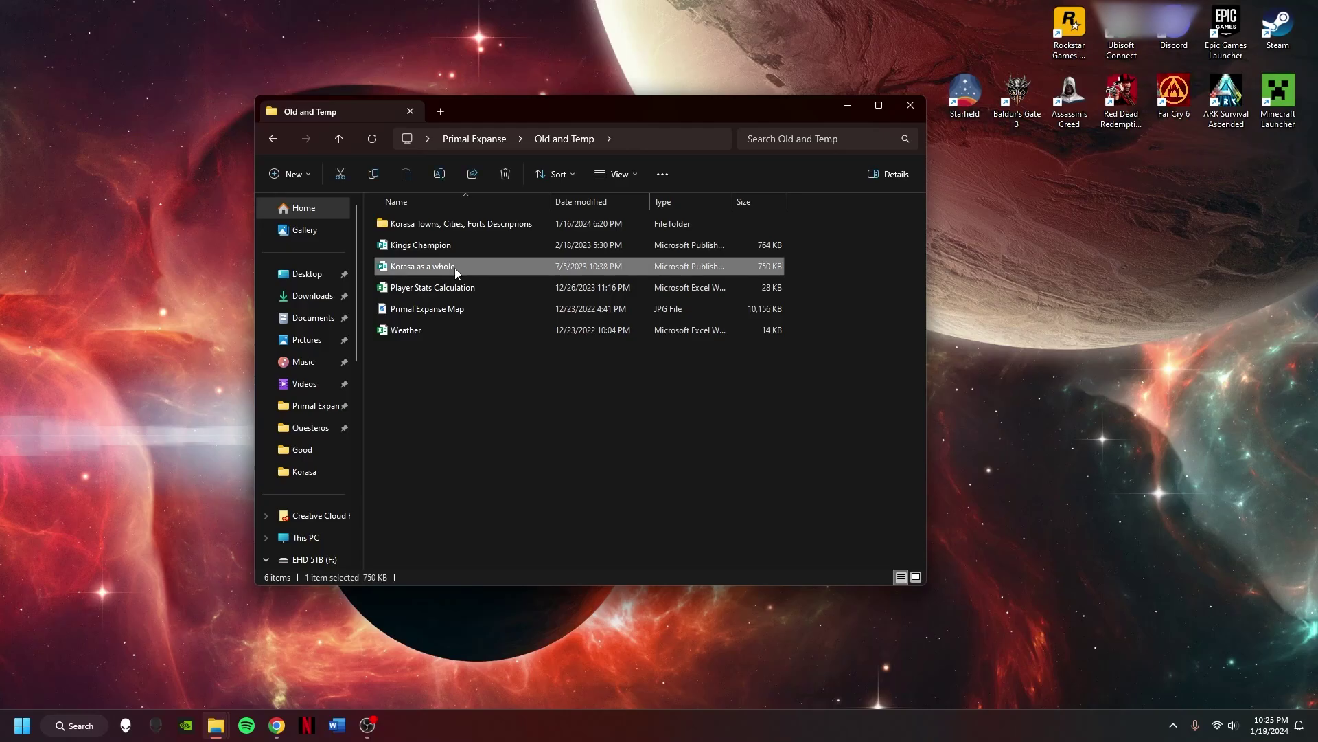
scroll(331, 359, "down", 2)
scroll(331, 360, "up", 2)
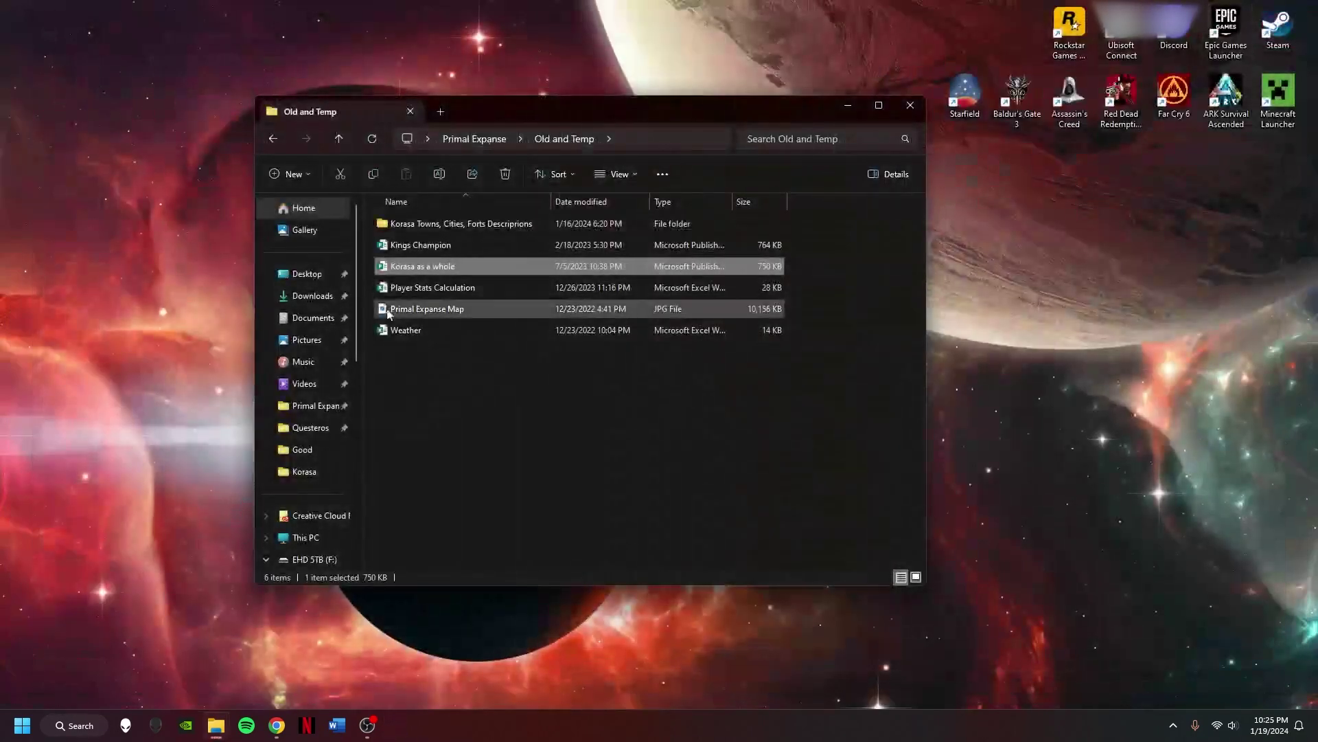
double_click(477, 309)
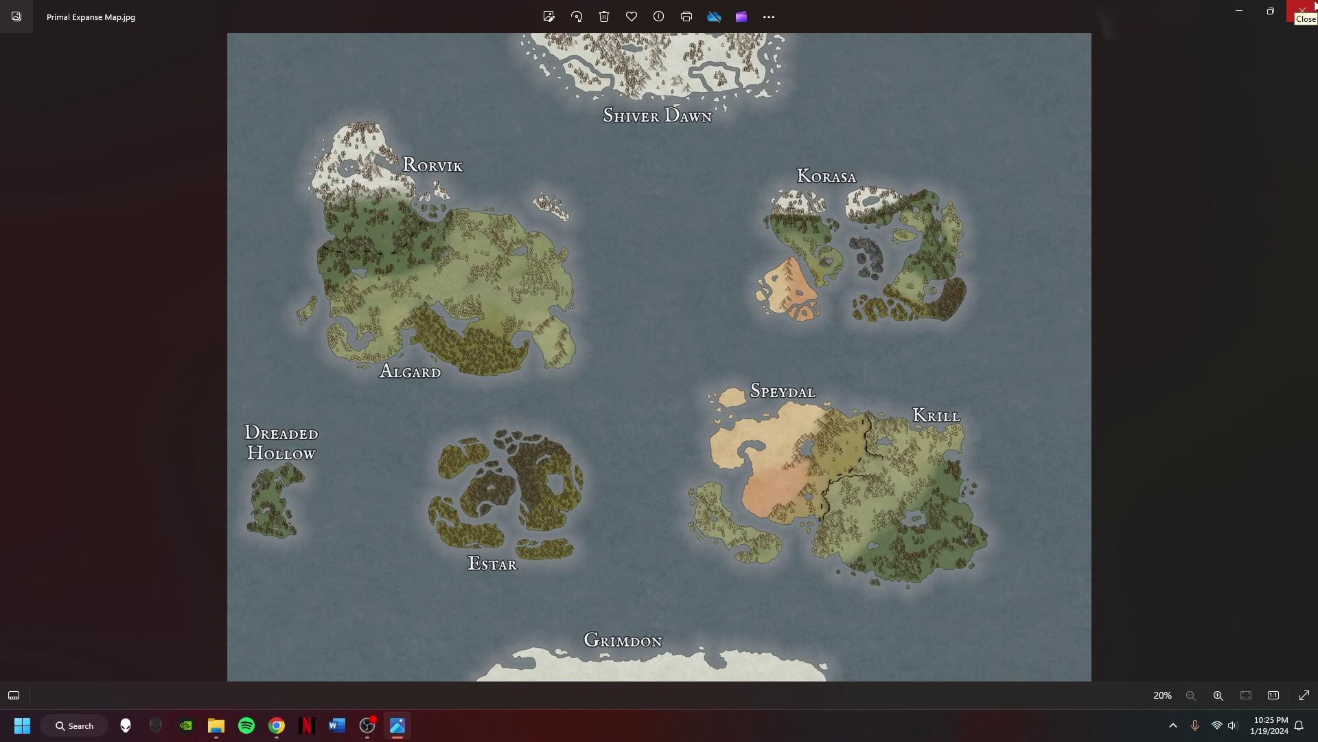
left_click(1294, 20)
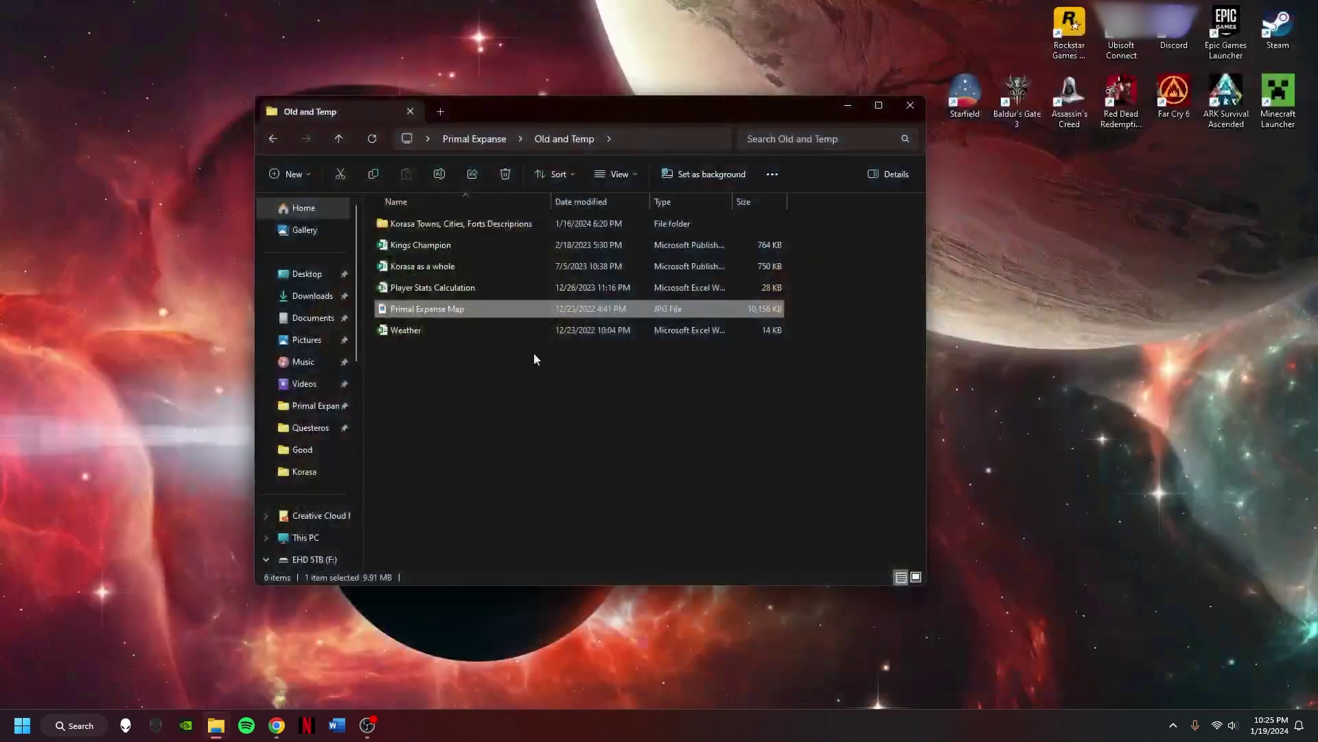
- Review the Blank sheet of the Player Stats Calculation workbook, close it and return to the Primal Expanse folder
left_click(433, 289)
double_click(431, 290)
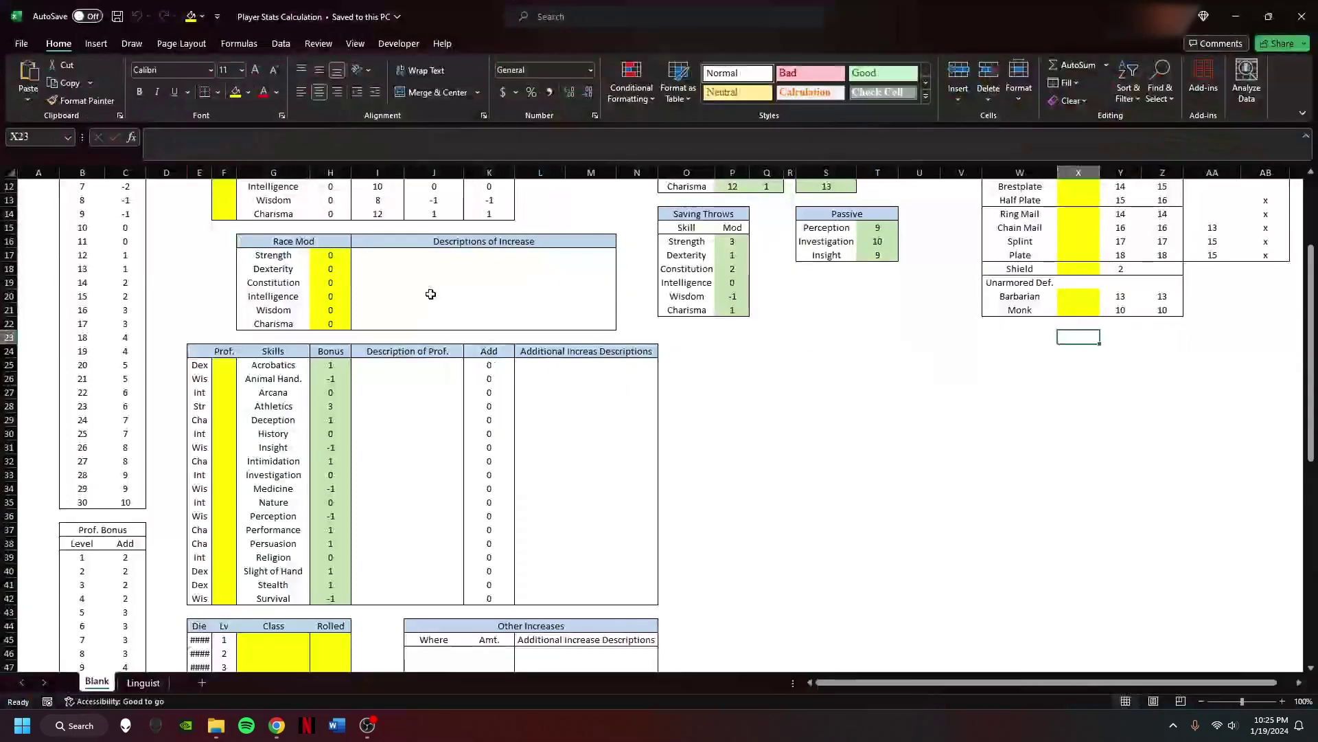
scroll(504, 353, "down", 10)
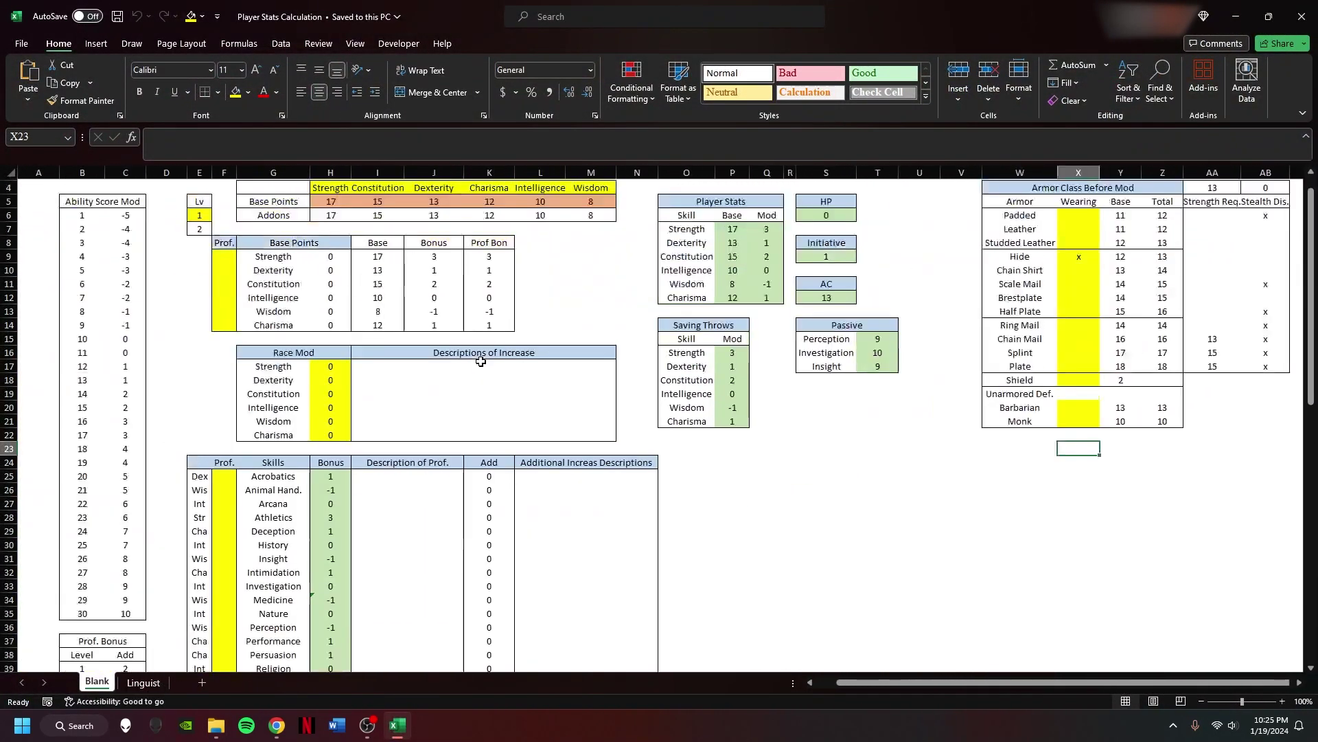
left_click(1301, 16)
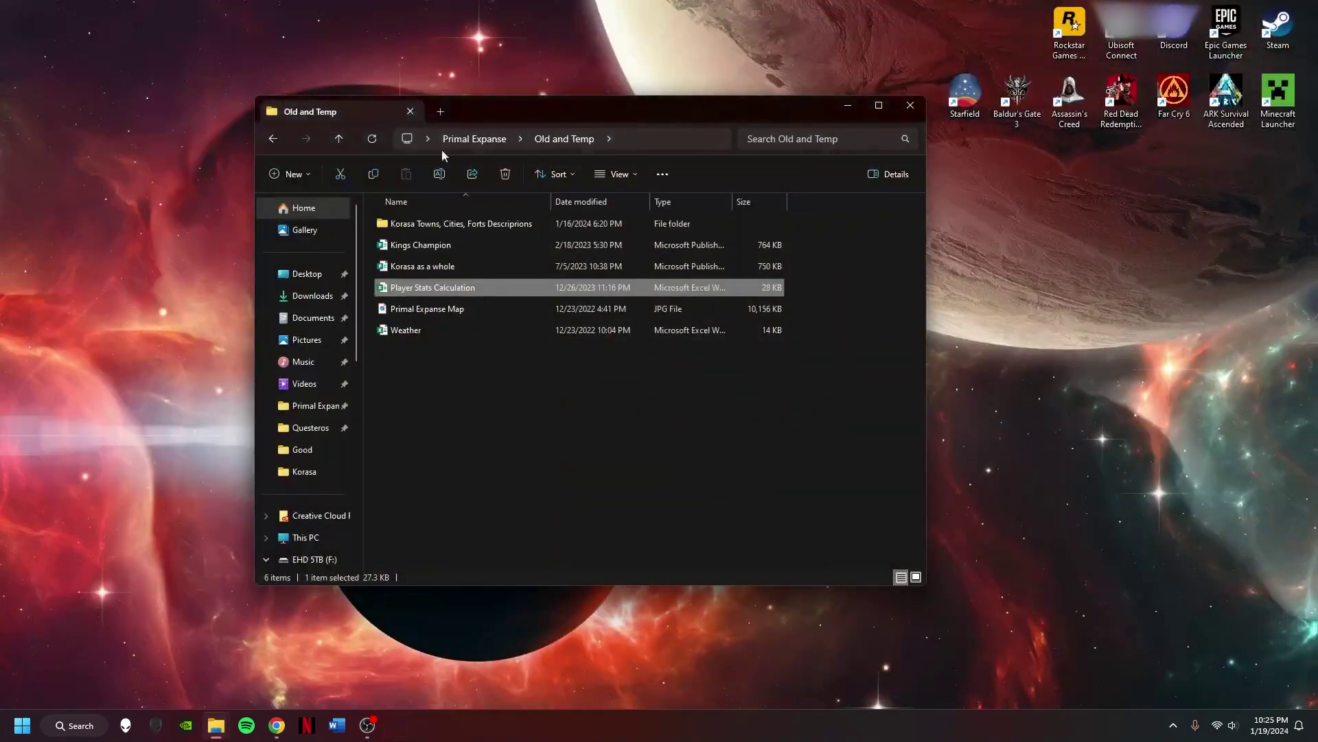
left_click(273, 139)
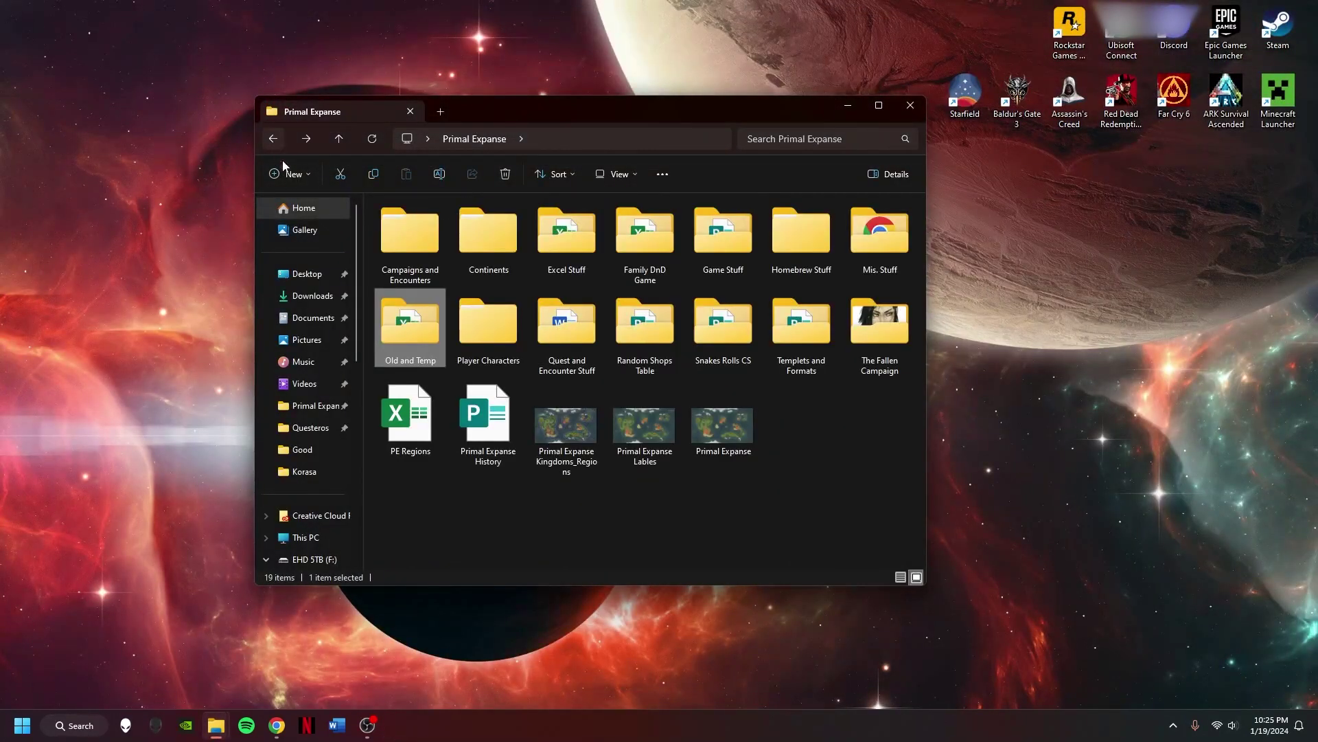
- Look through the Item Cards, Steinhardt's Guide Eldritch Hunt and Fools Gold Campaign Setting folders inside Mis. Stuff
double_click(865, 235)
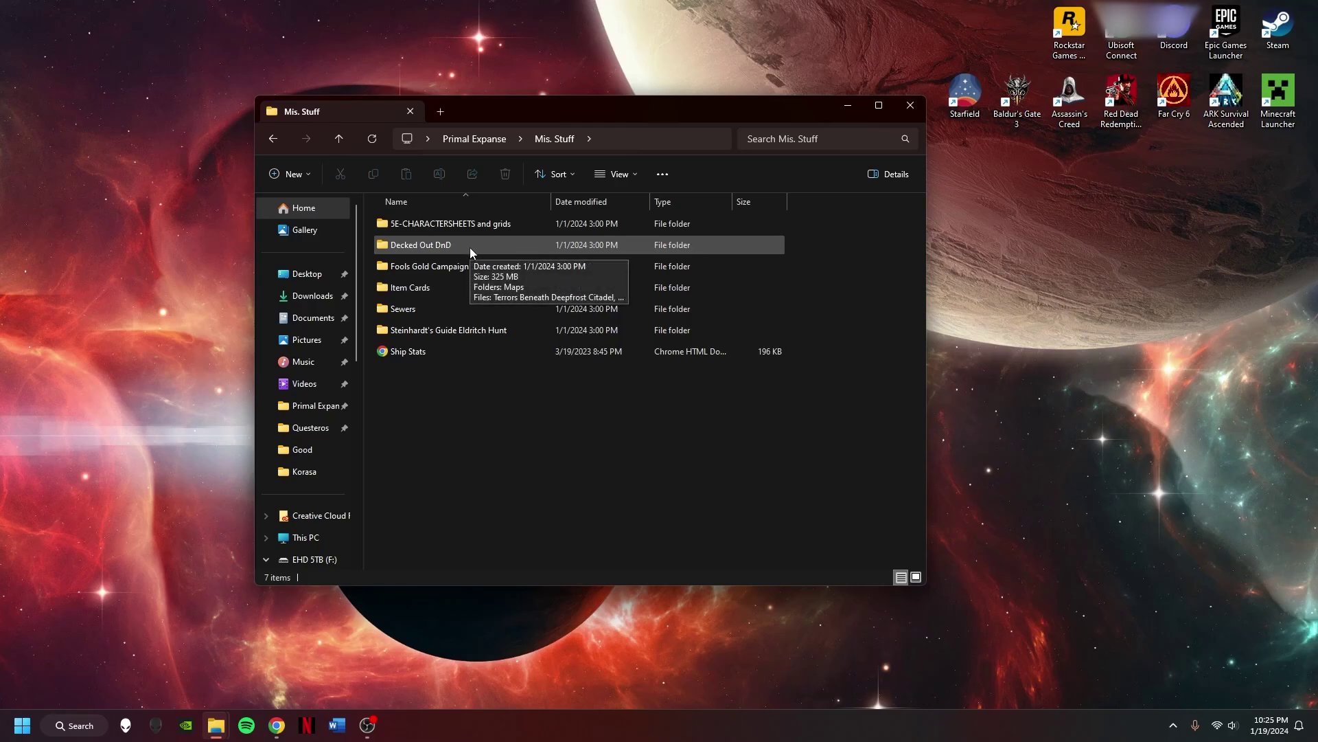
double_click(438, 287)
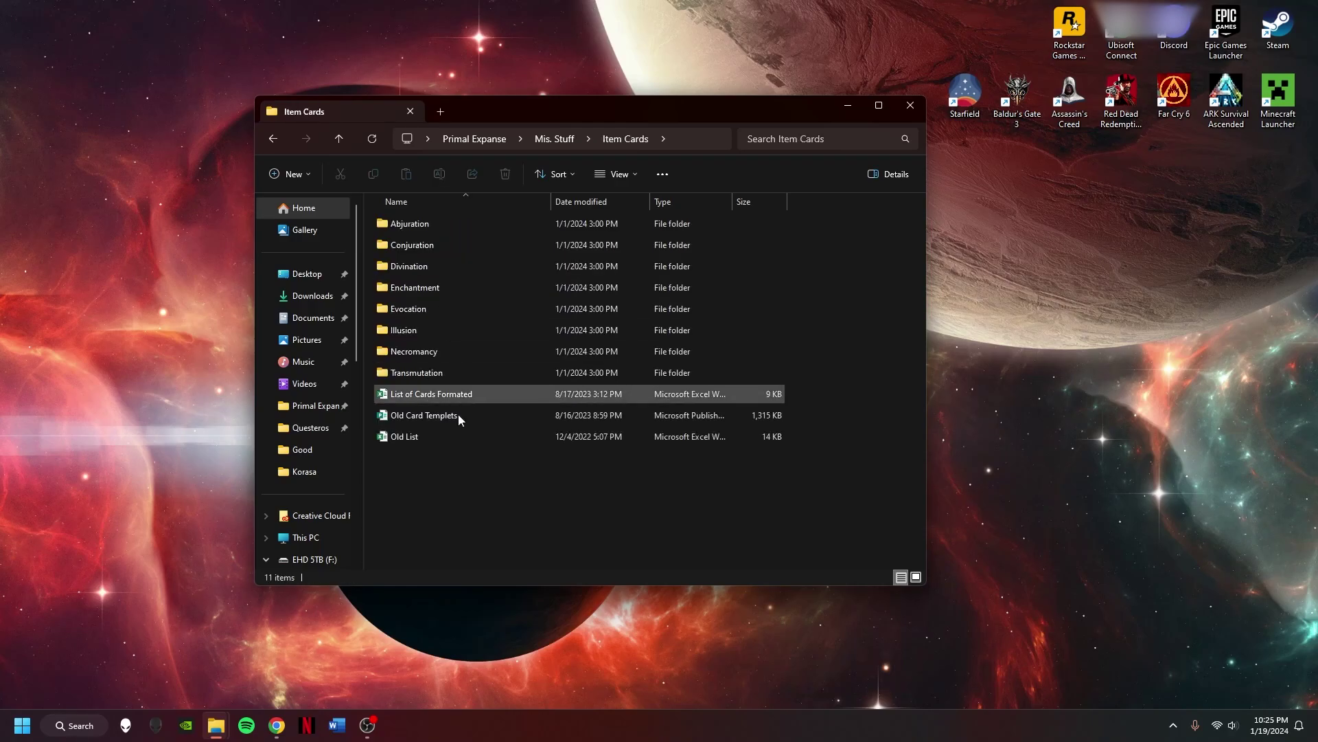
left_click(267, 144)
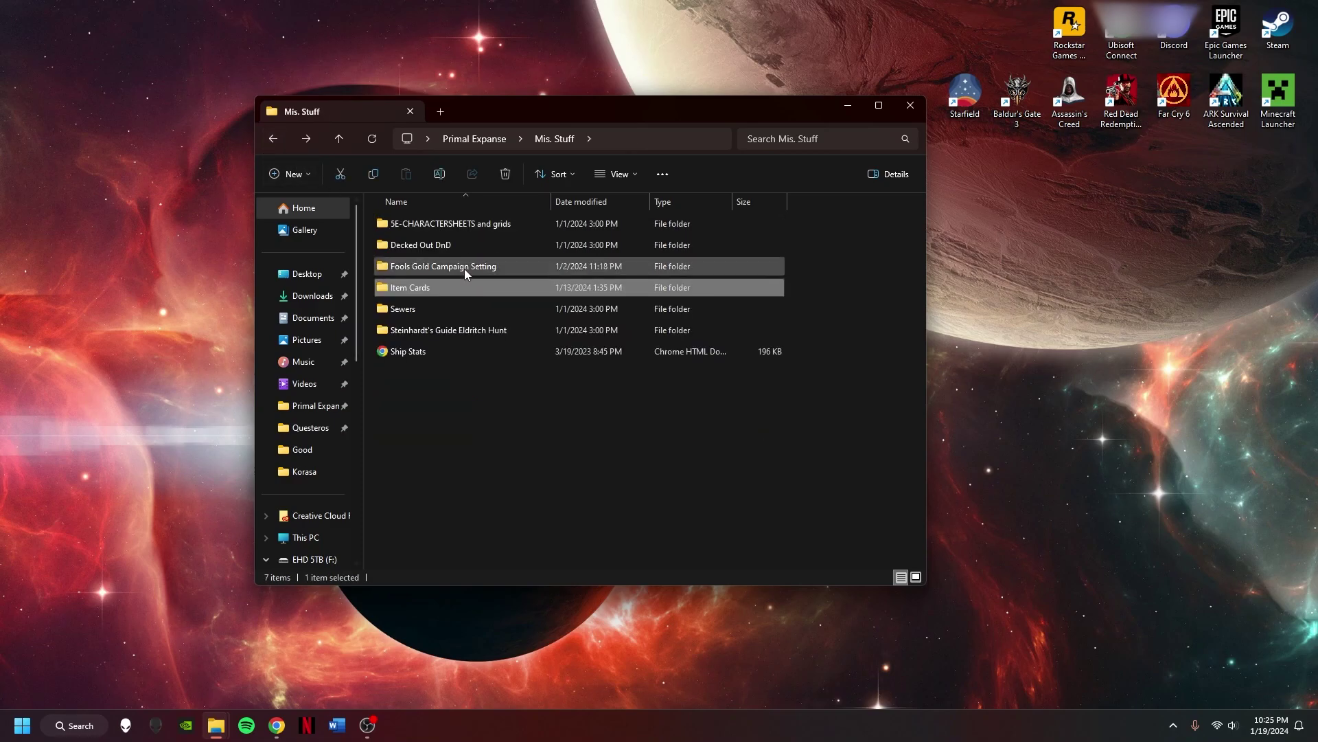
double_click(443, 333)
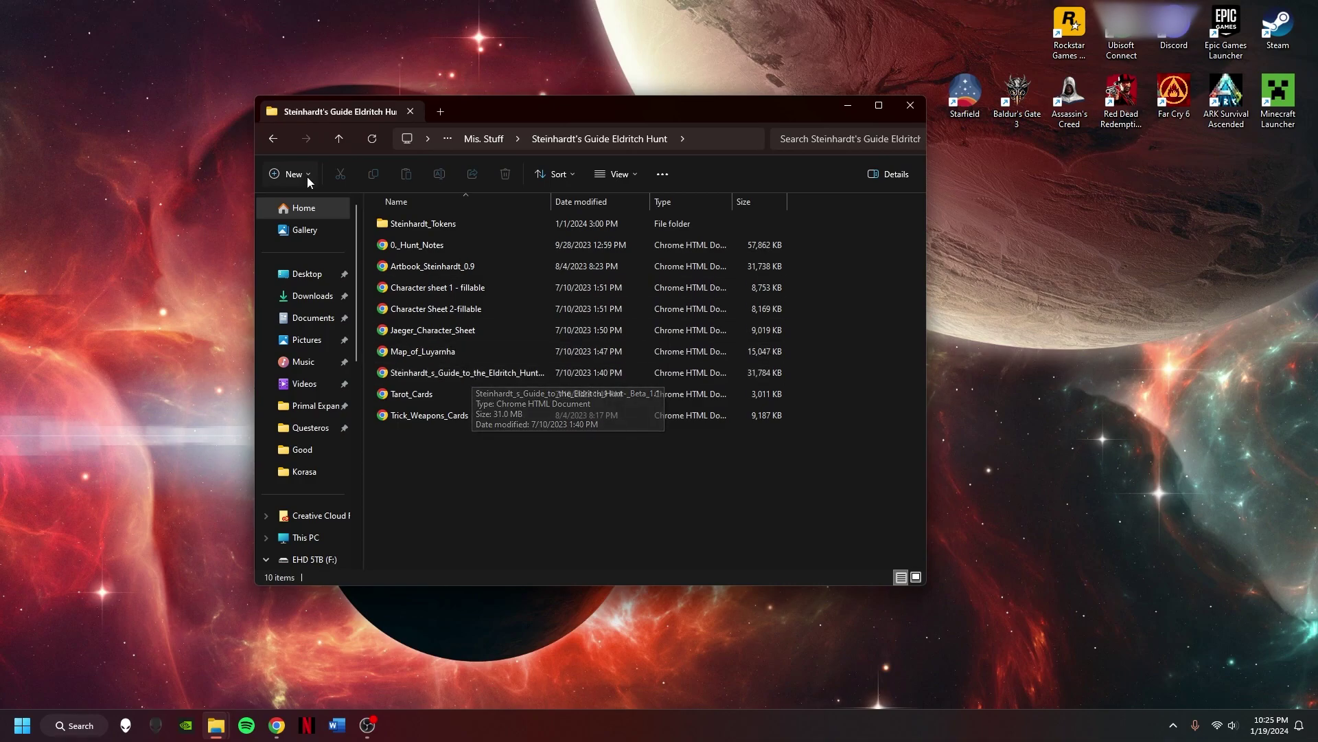
left_click(273, 139)
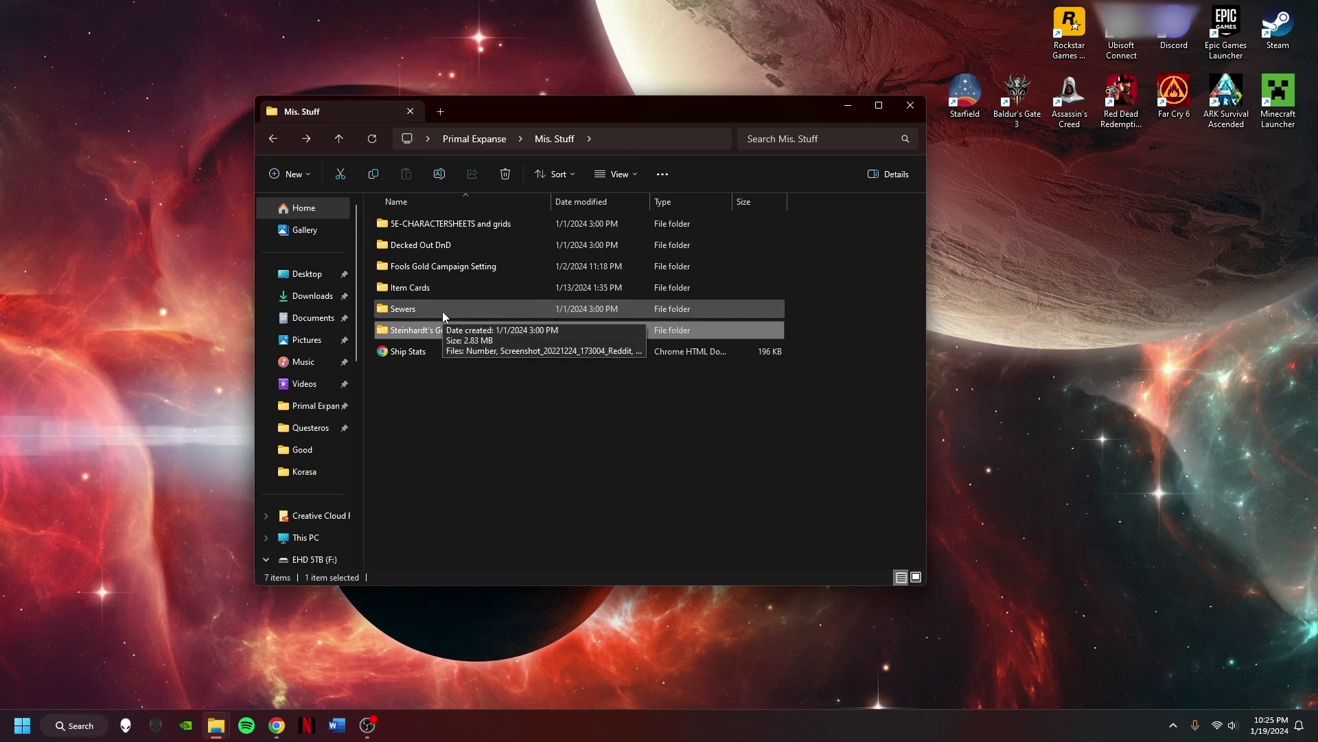
double_click(434, 268)
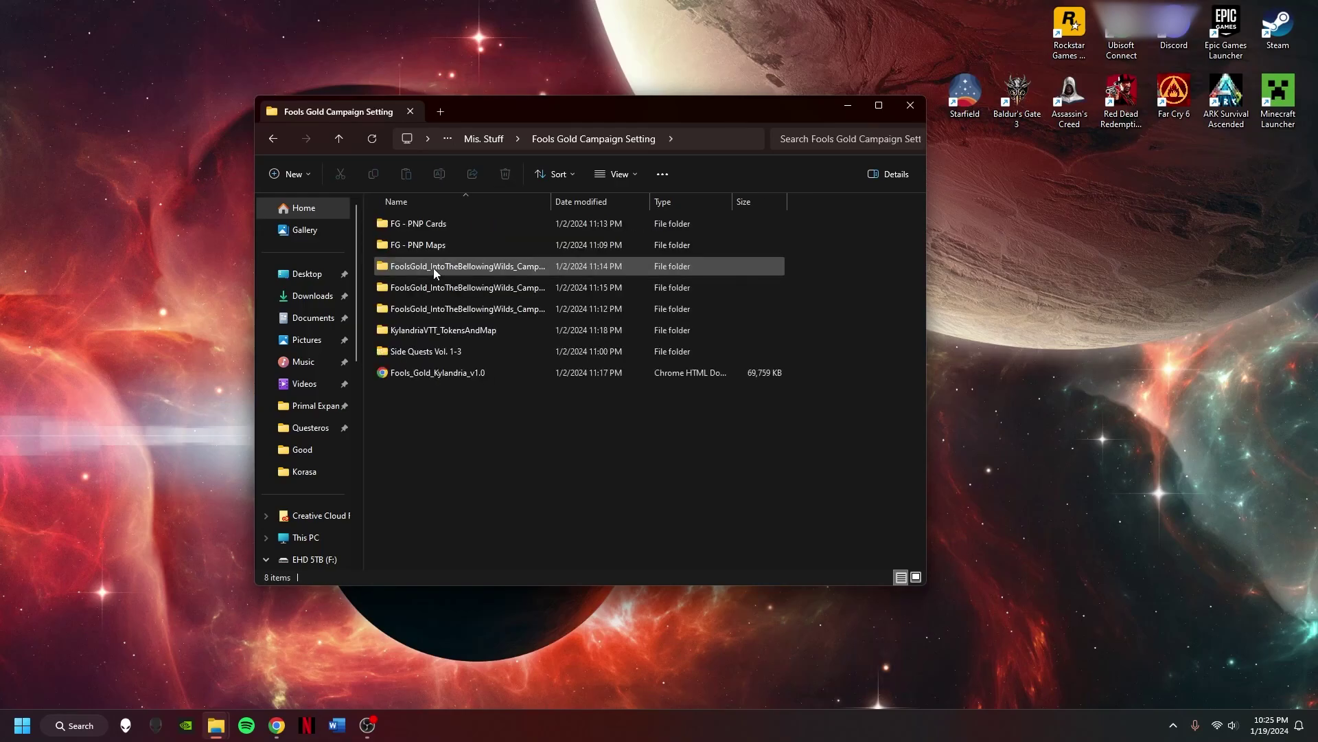
left_click(274, 140)
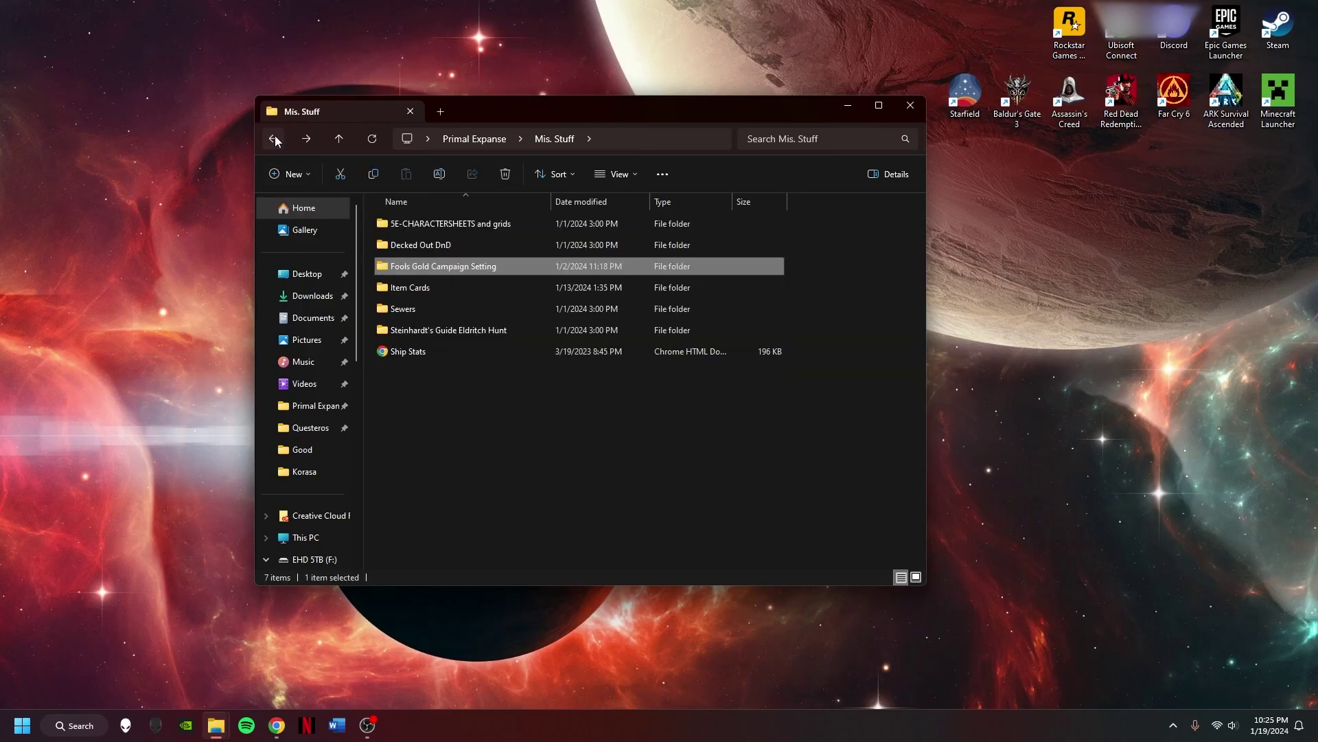
left_click(275, 138)
- Open Races from Homebrew Races and Classes in Homebrew Stuff and review the enlarged Gnoll Tiefling and Dragon Kin pages
double_click(790, 237)
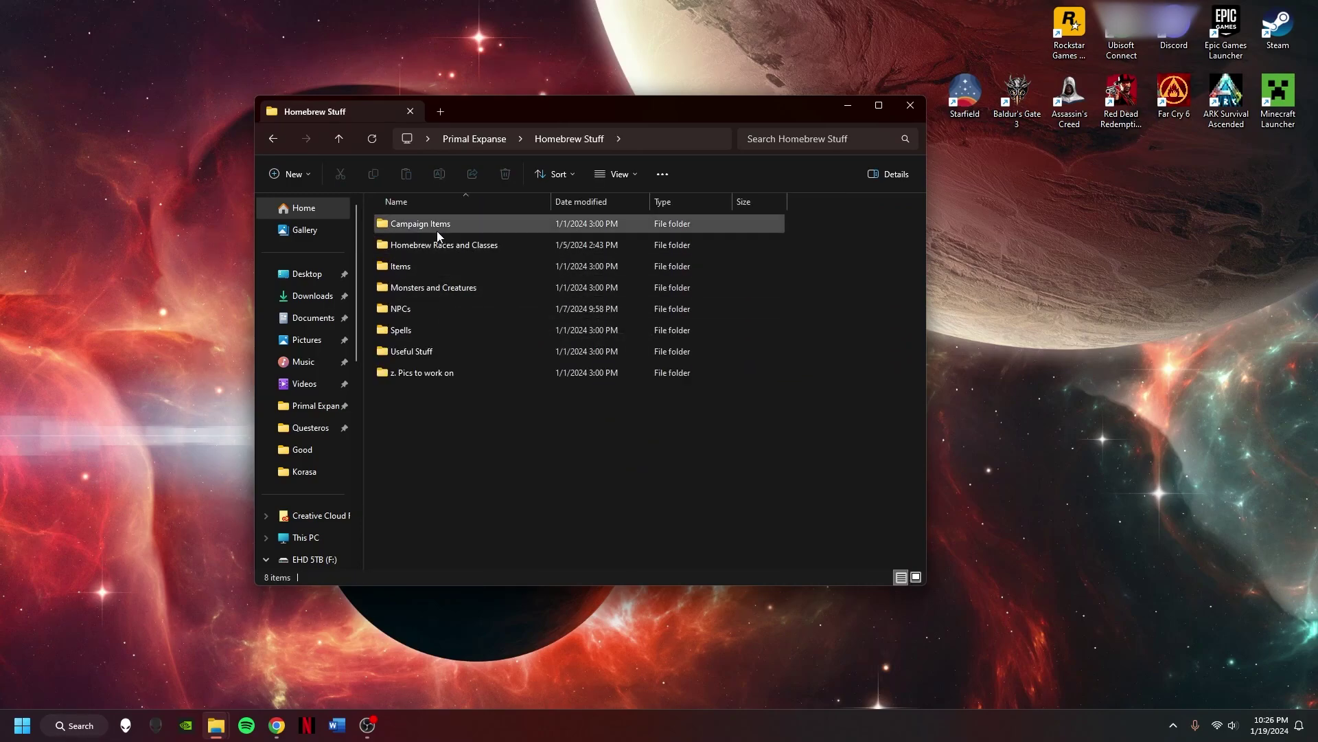
double_click(431, 251)
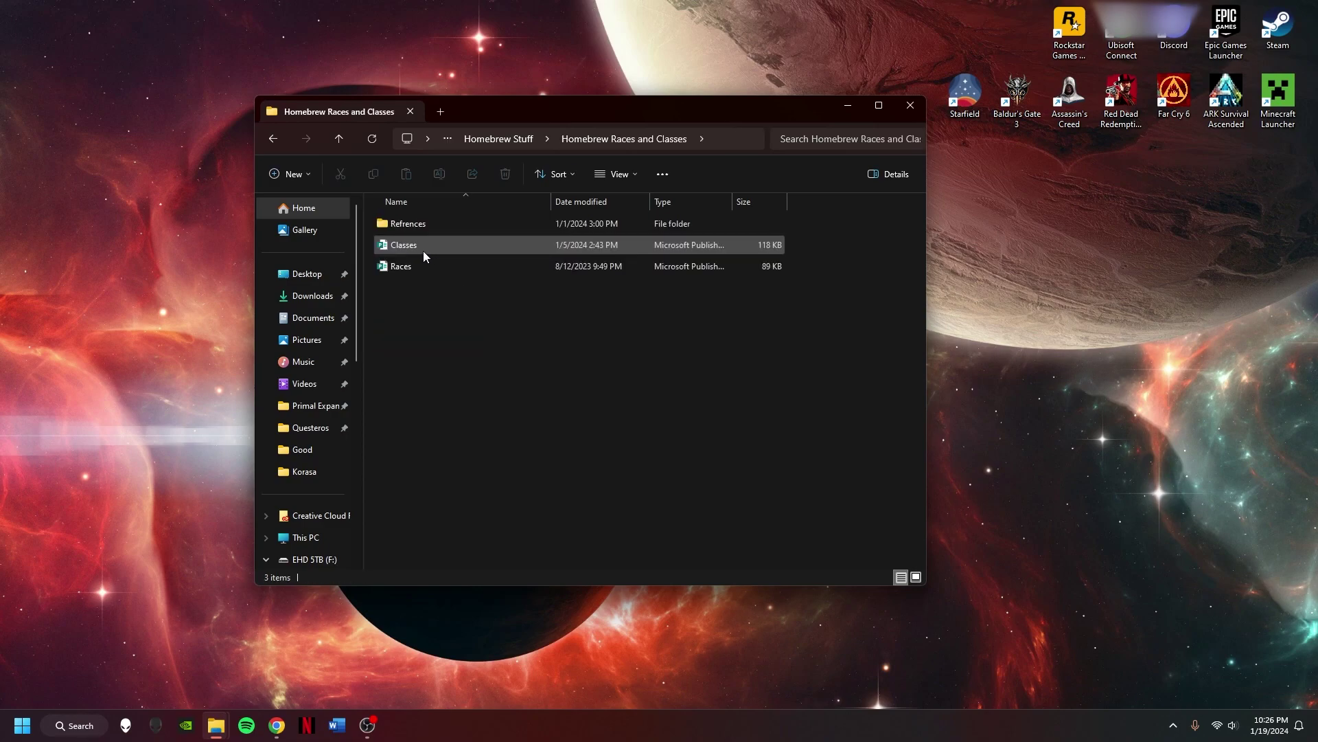
double_click(423, 266)
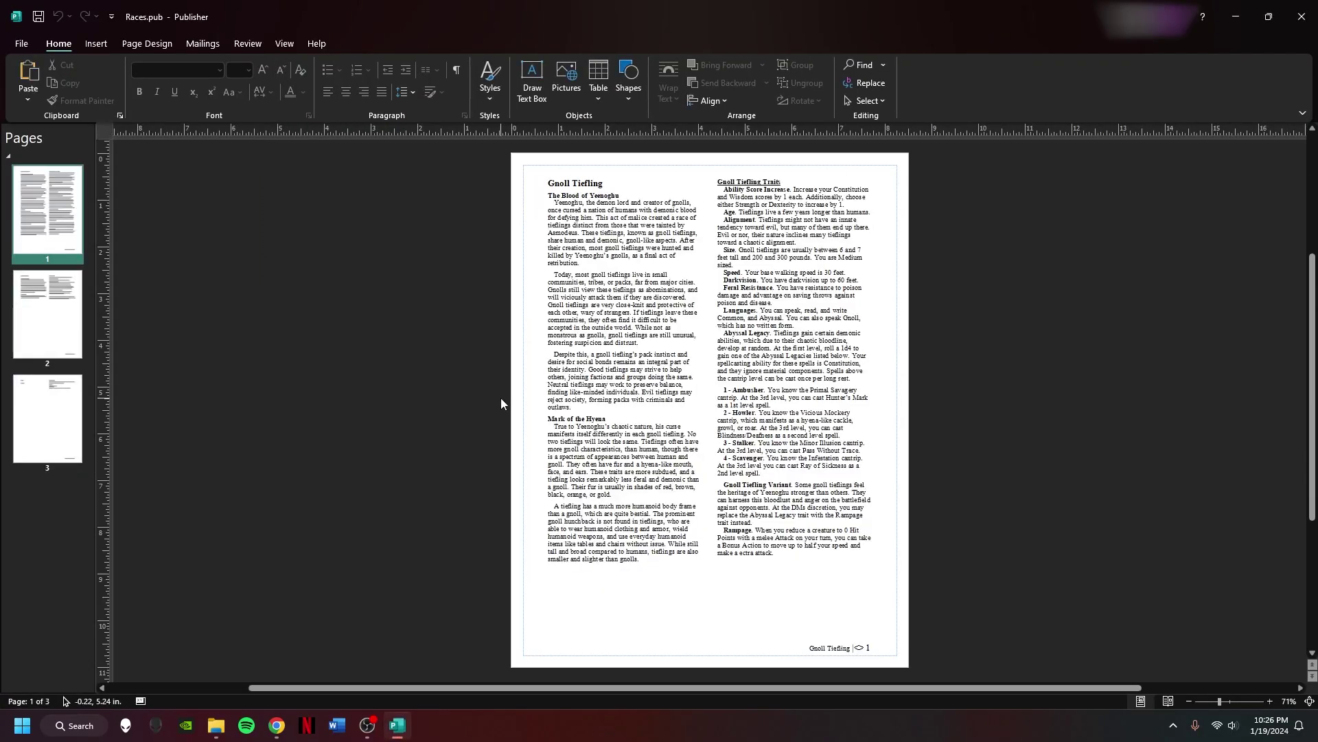
left_click(1270, 701)
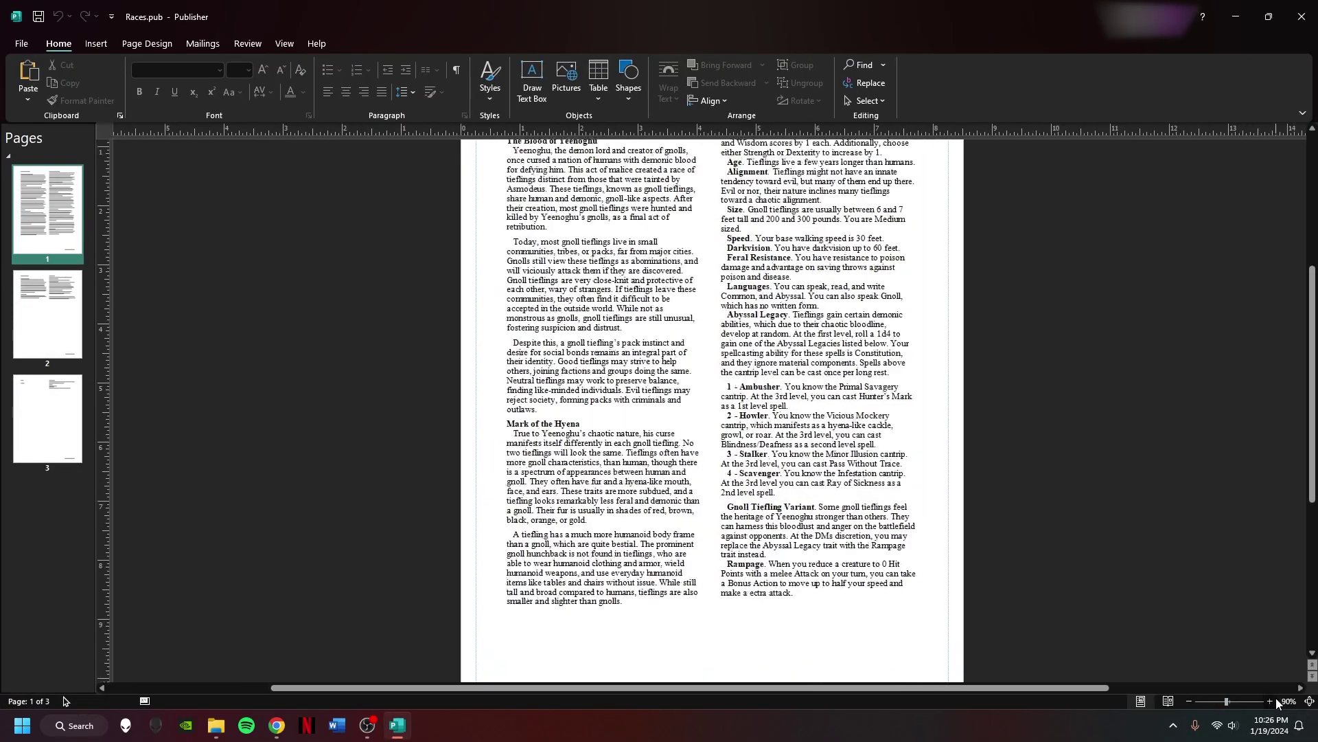
scroll(224, 326, "up", 3)
left_click(68, 323)
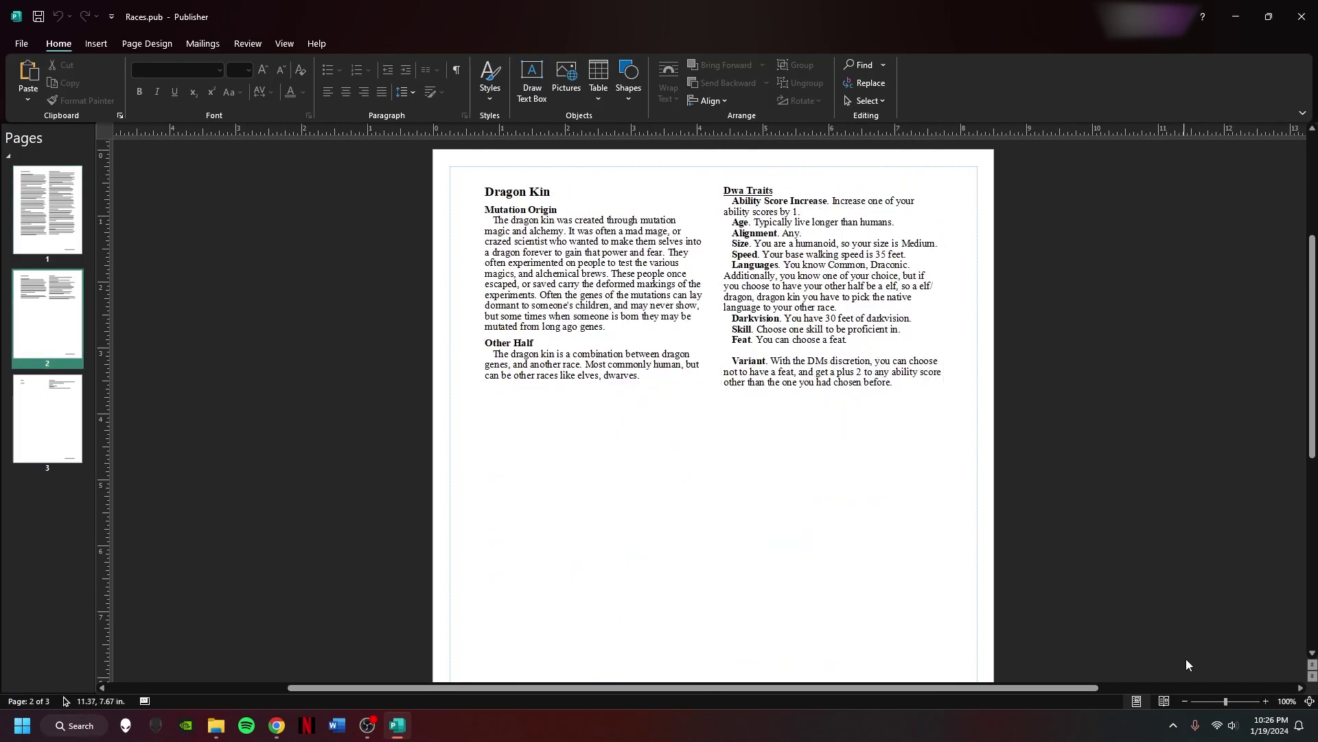
- Return the folder window behind the Races publication to Primal Expanse and bring Races back to full screen
left_click(1266, 701)
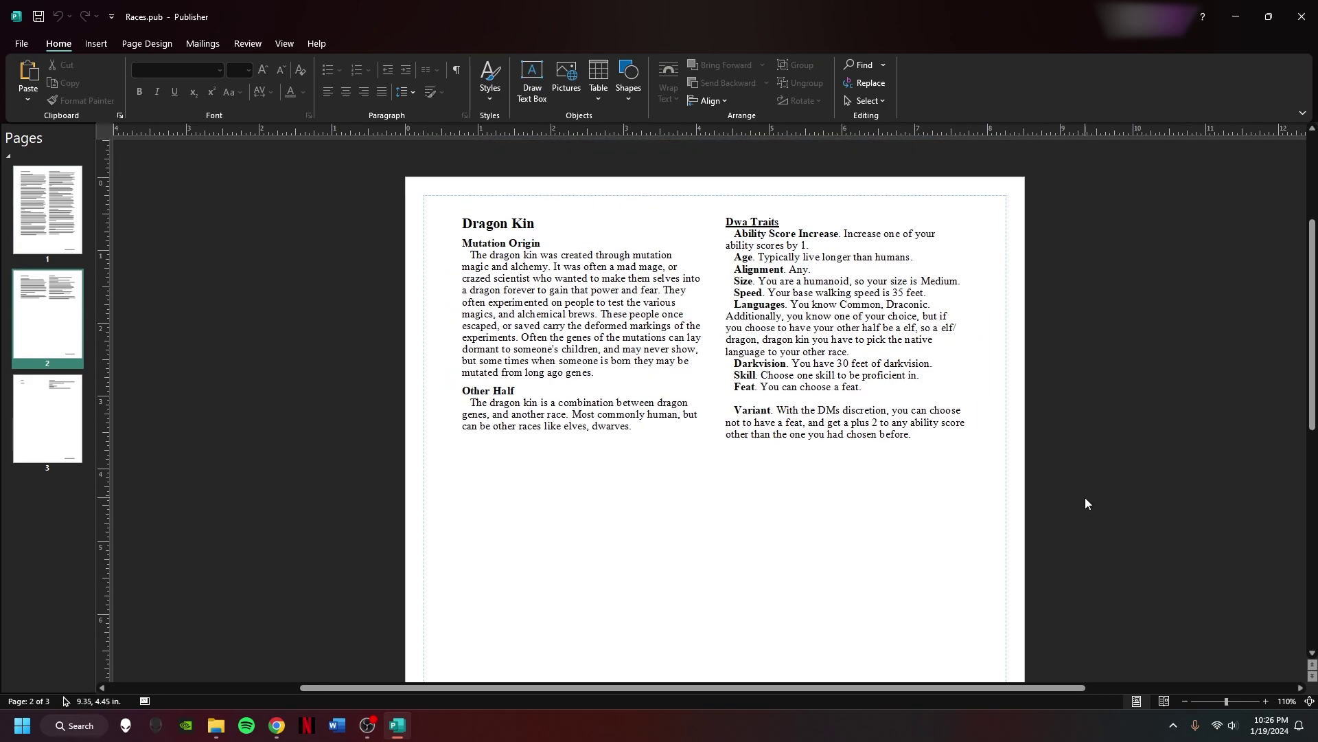
scroll(1045, 460, "right", 1)
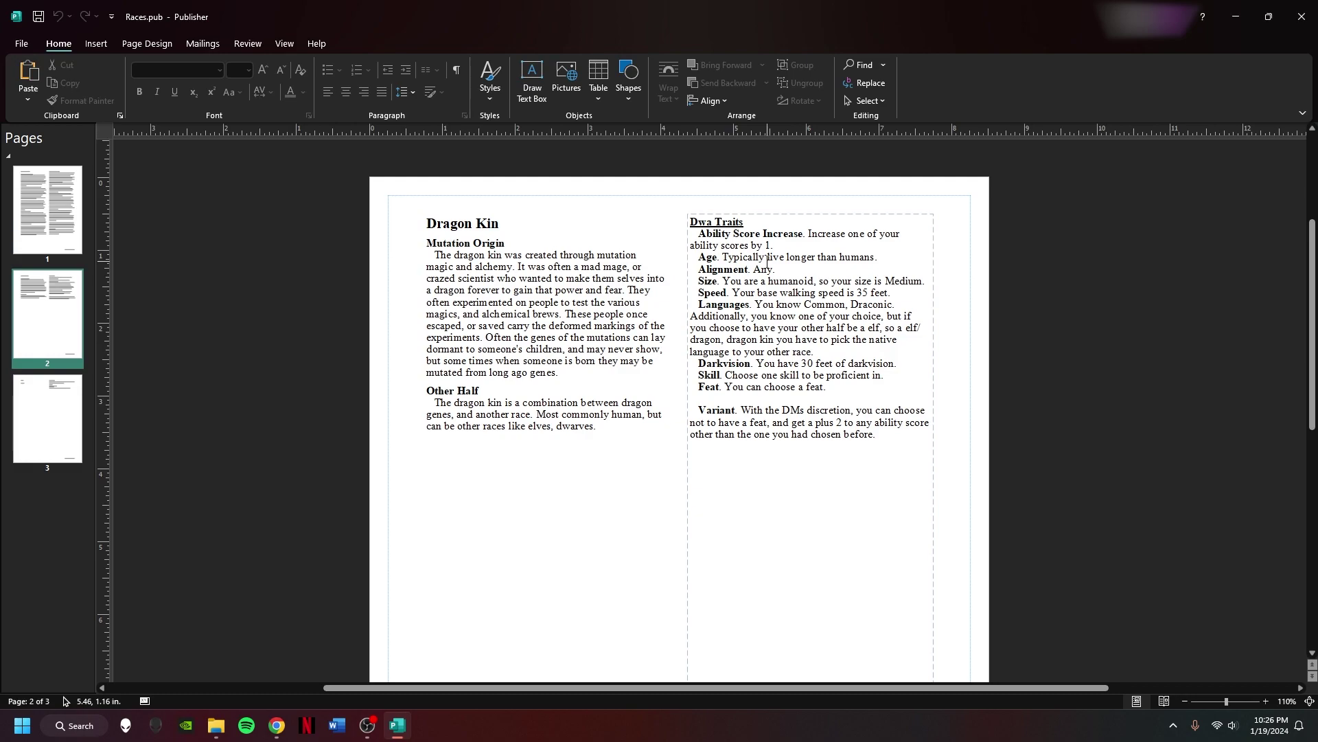
left_click_drag(682, 16, 629, 444)
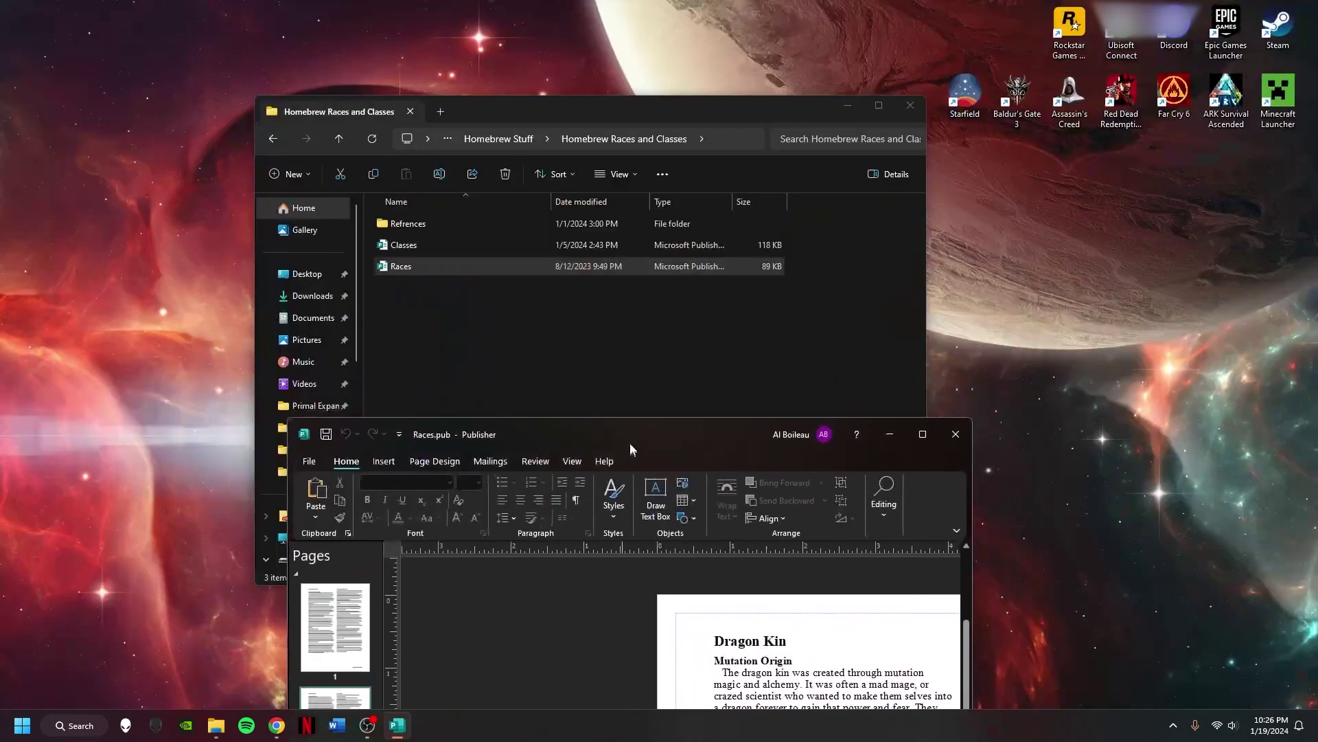
left_click(520, 109)
left_click(273, 138)
left_click(272, 138)
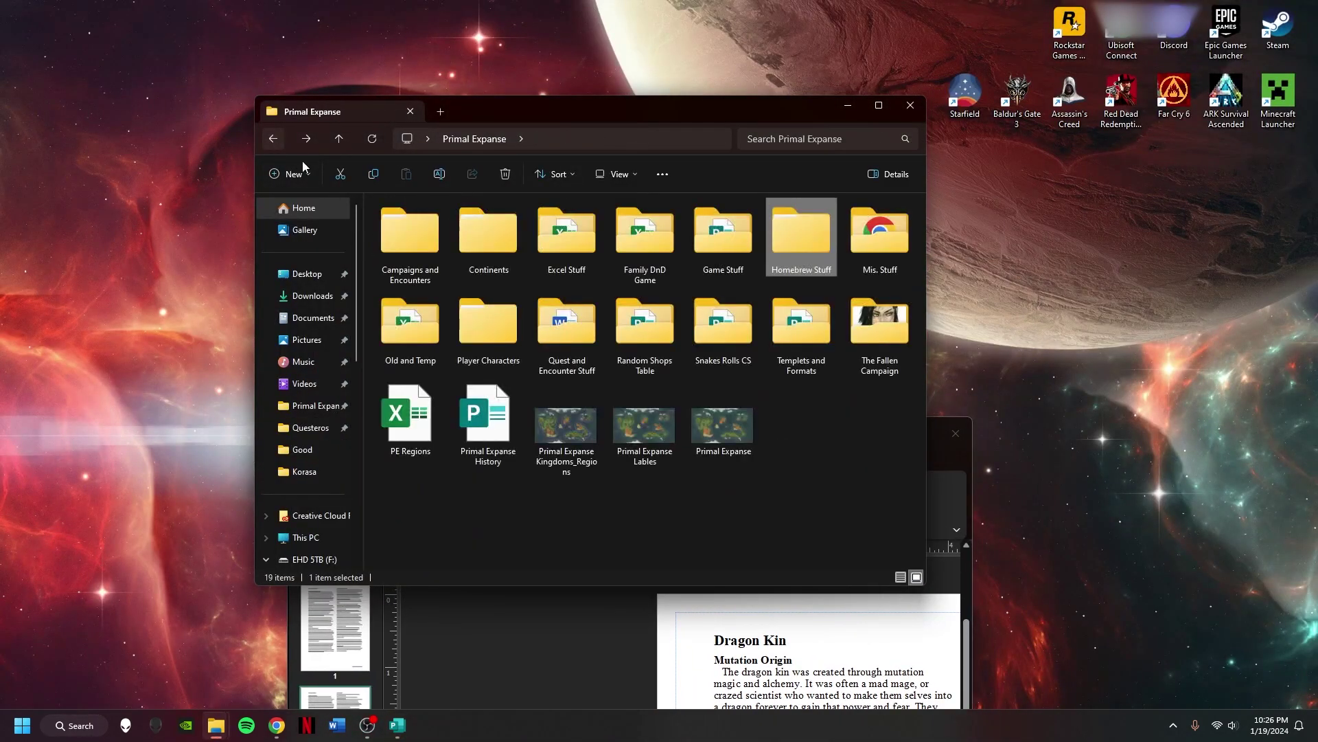
left_click(629, 597)
left_click_drag(616, 442, 621, 2)
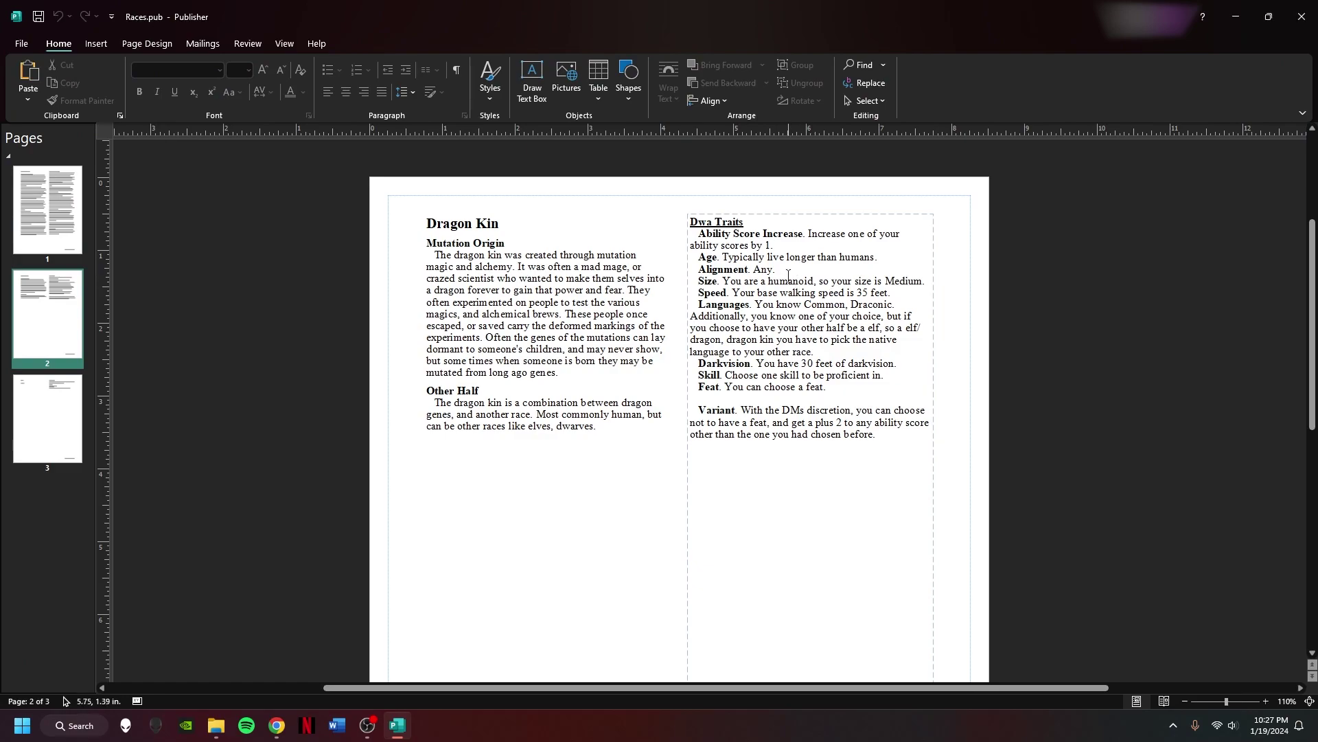
- Review the Dragon Kin traits, highlighting the age, ability score increase, speed, darkvision and skill entries
left_click_drag(723, 257, 874, 257)
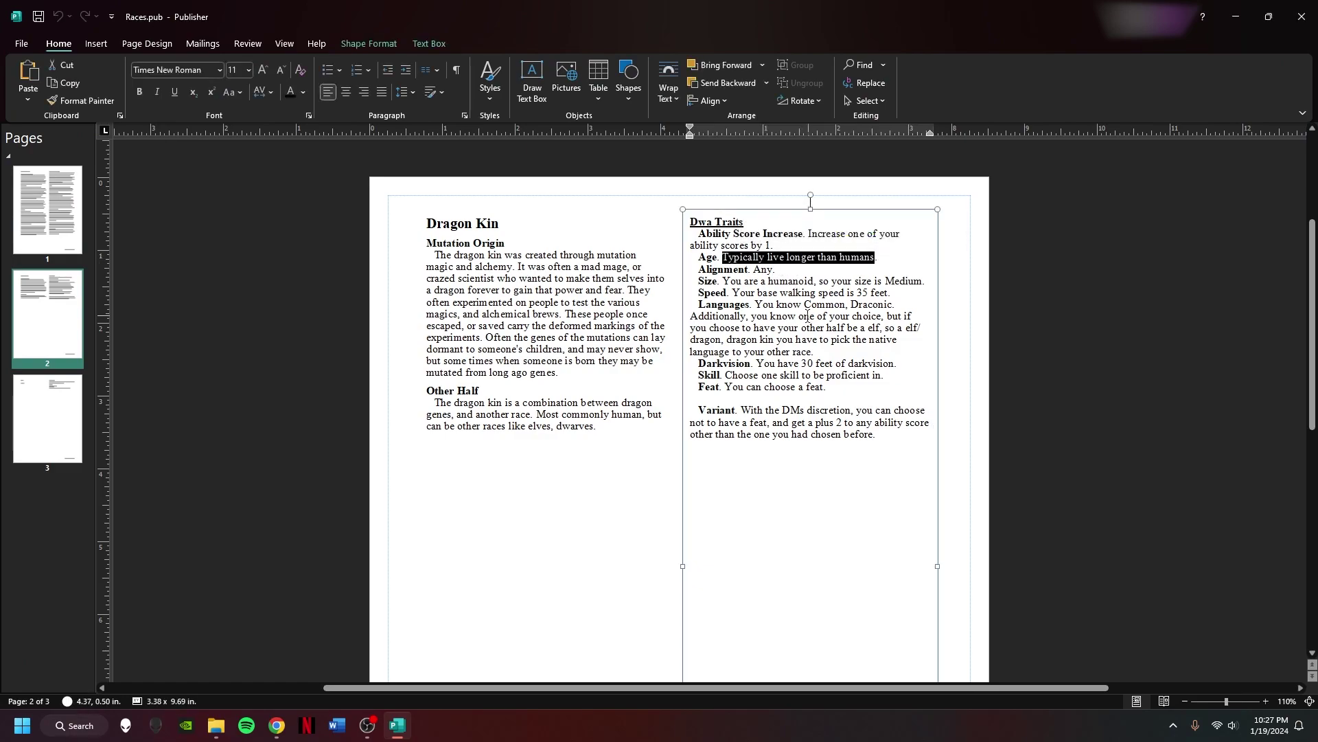
left_click(766, 272)
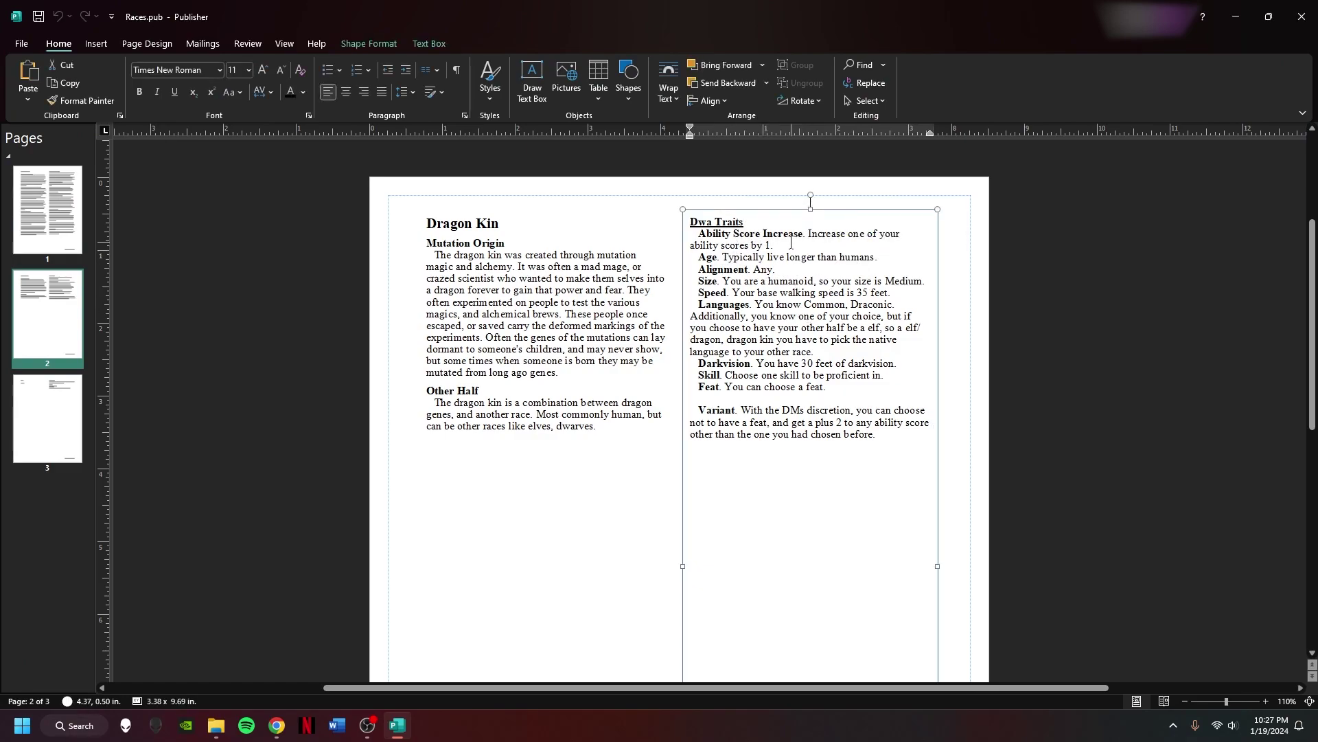
left_click_drag(789, 242, 826, 234)
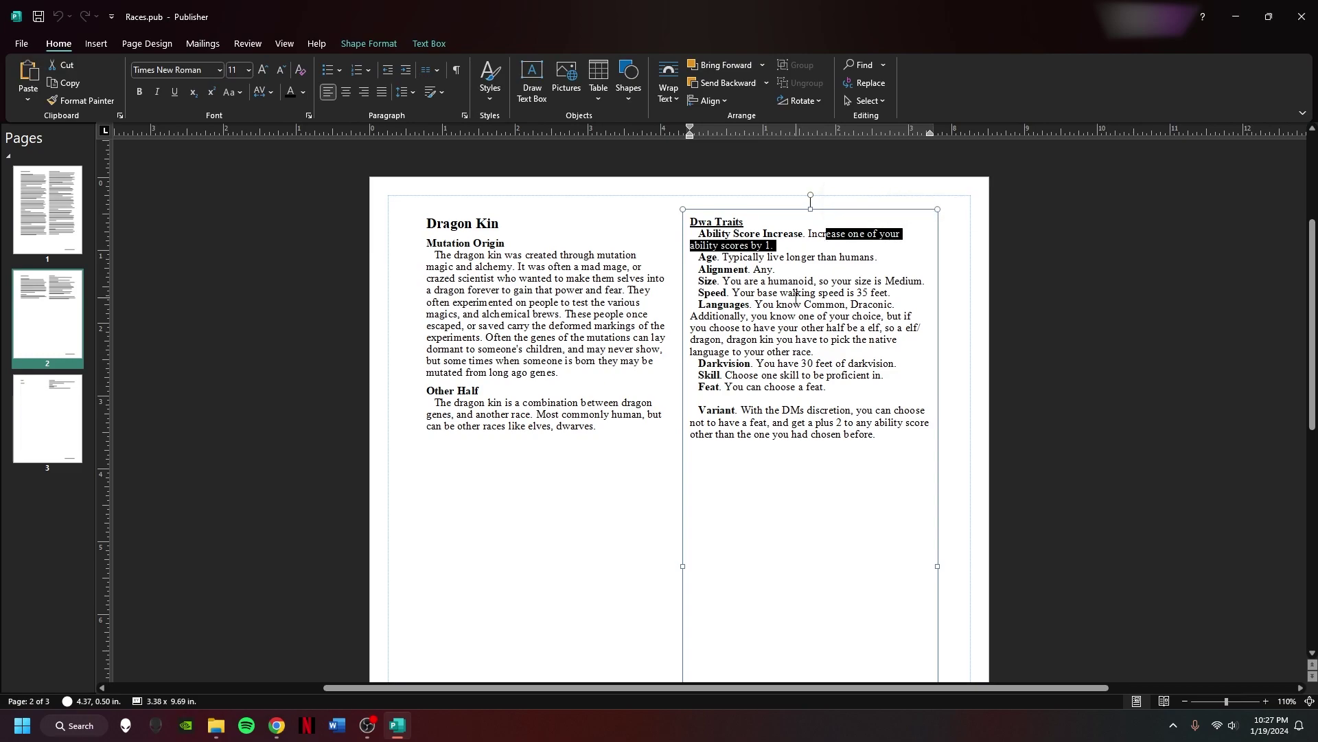
left_click_drag(750, 293, 870, 293)
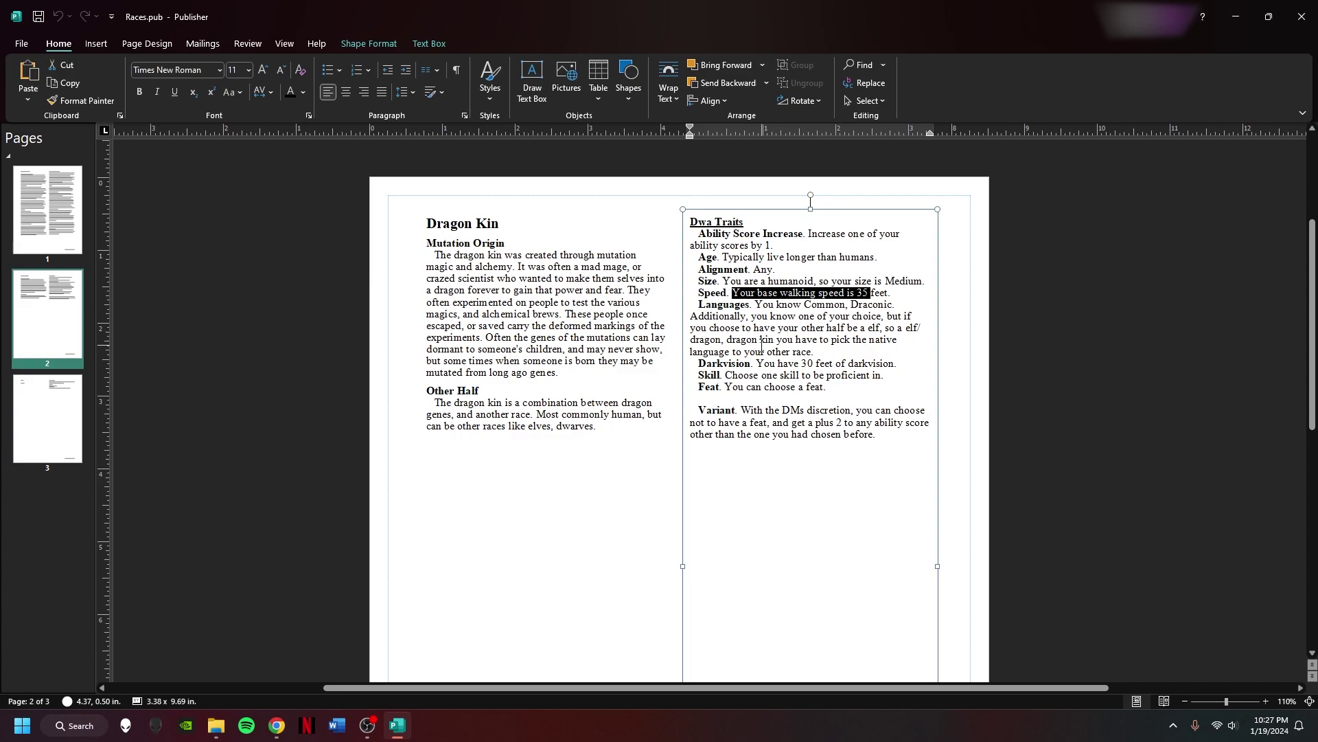
left_click_drag(823, 351, 778, 364)
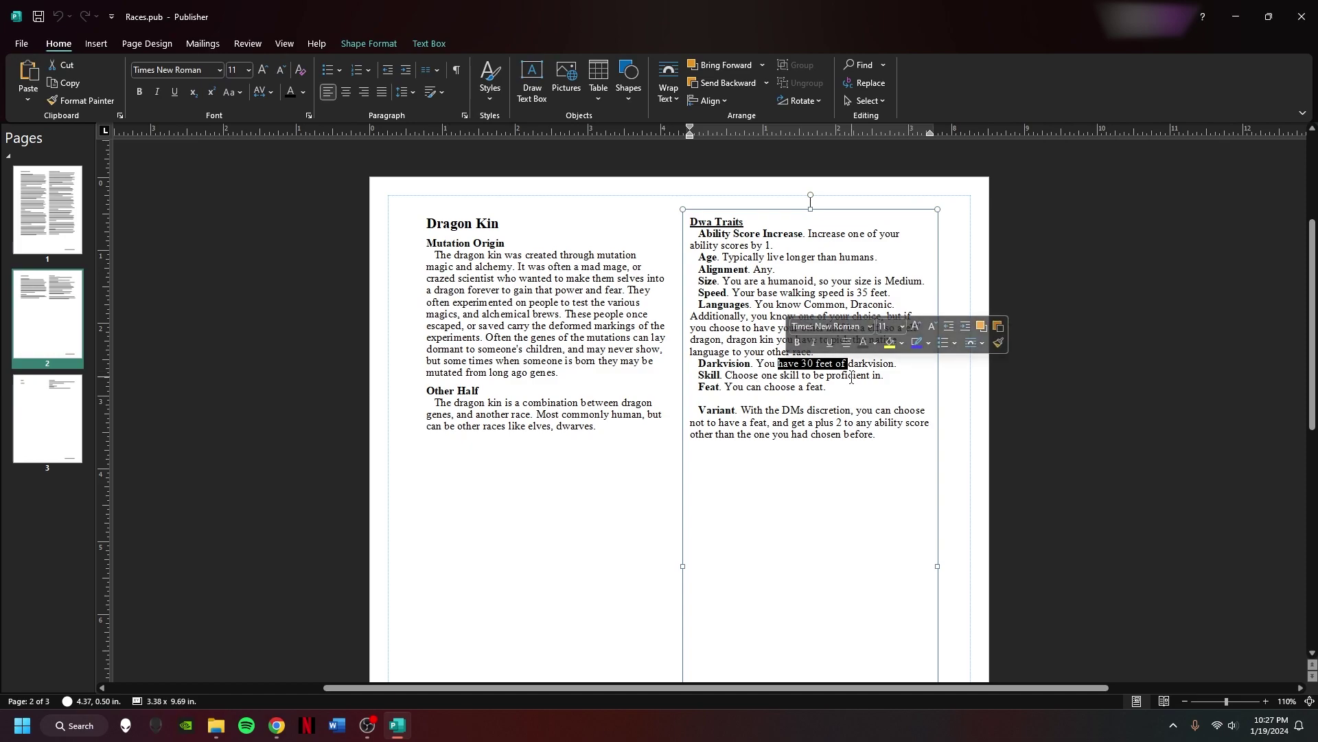
left_click_drag(872, 375, 782, 375)
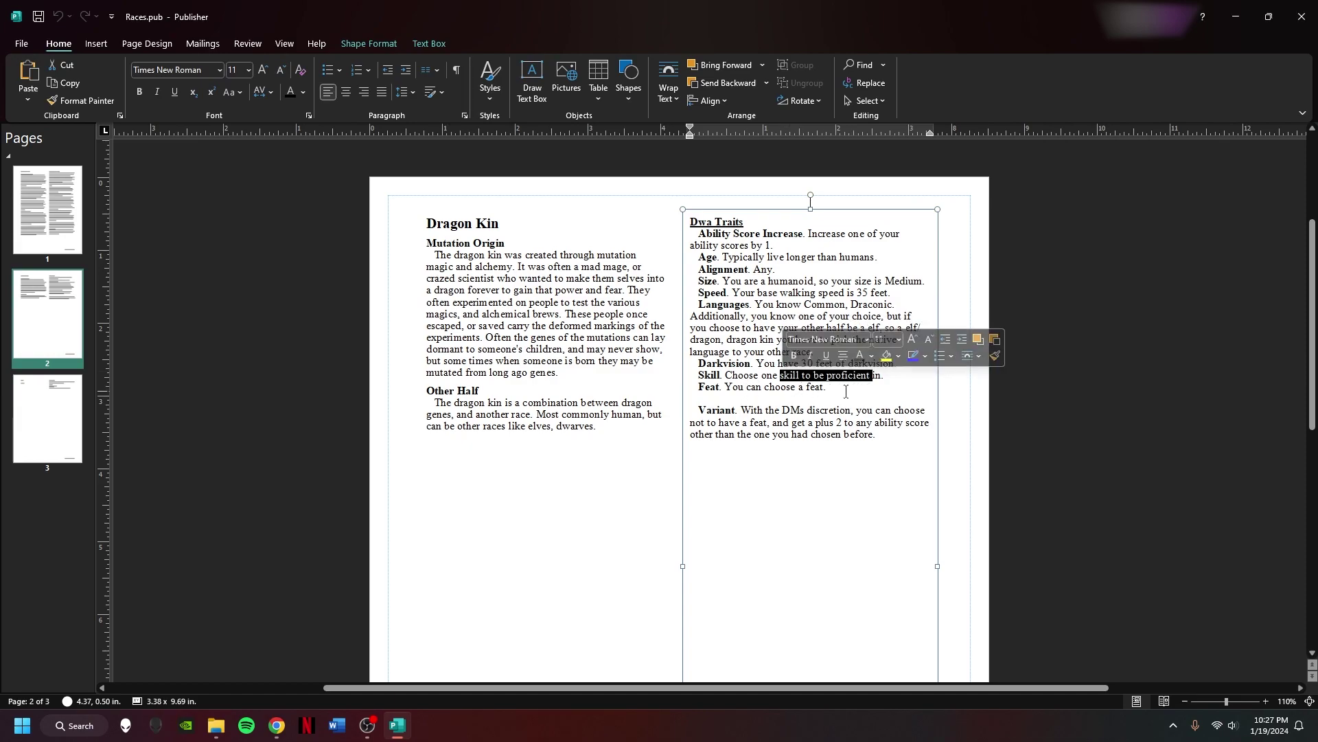
left_click(851, 433)
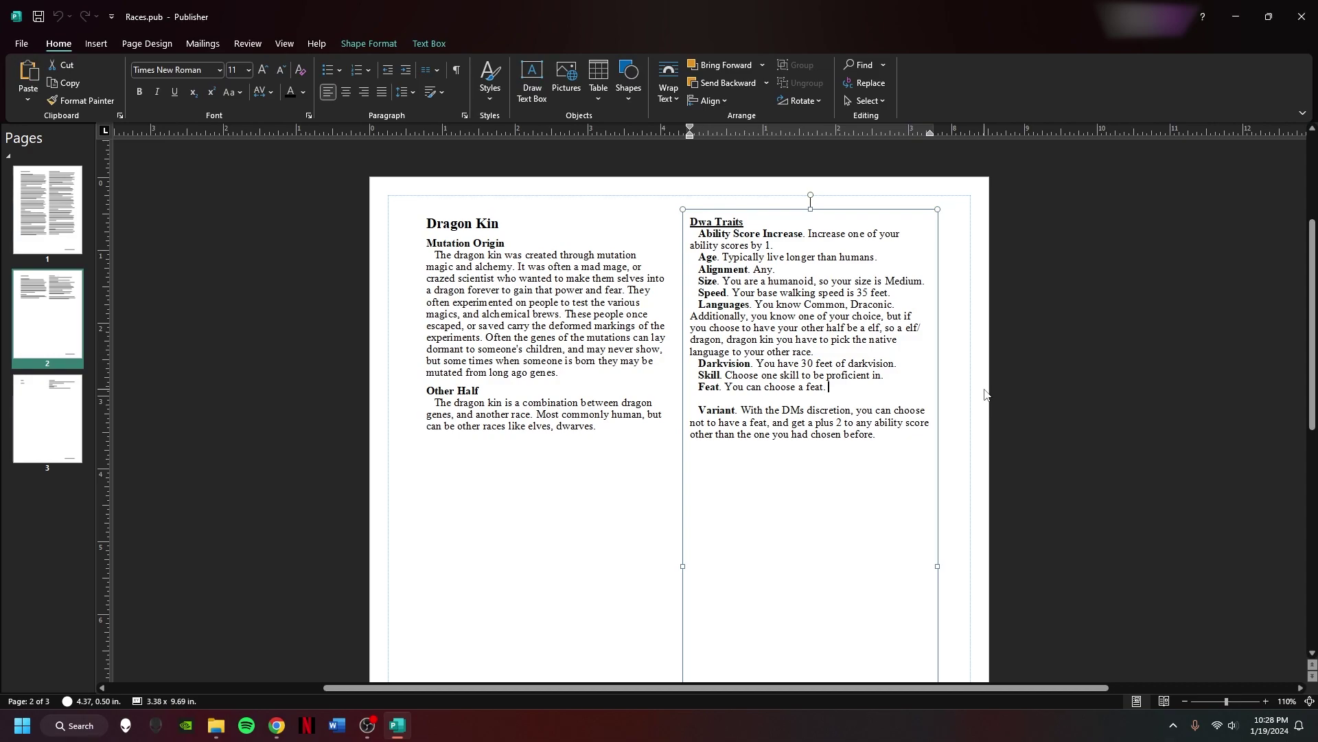
- Close Races and look through Monsters and Creatures in Homebrew Stuff, including its Refrence Pics subfolder
left_click(1302, 16)
double_click(828, 244)
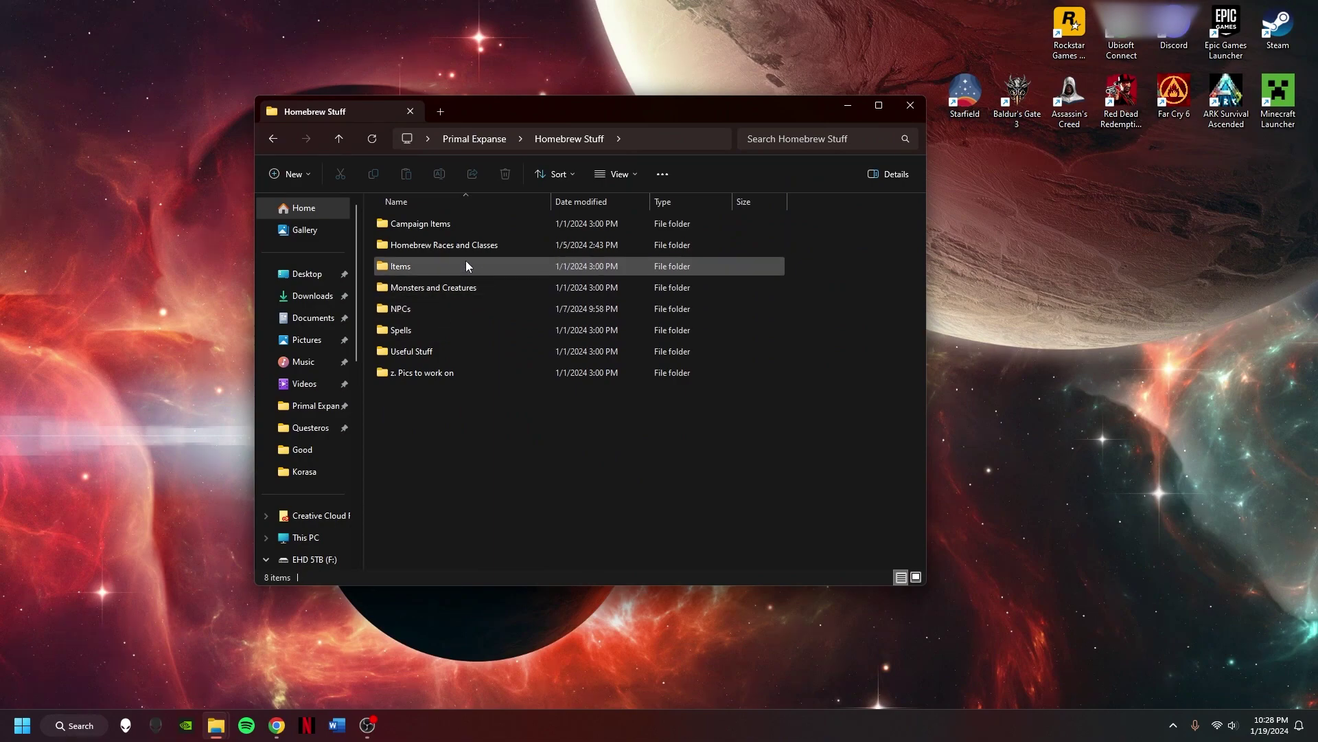
double_click(470, 287)
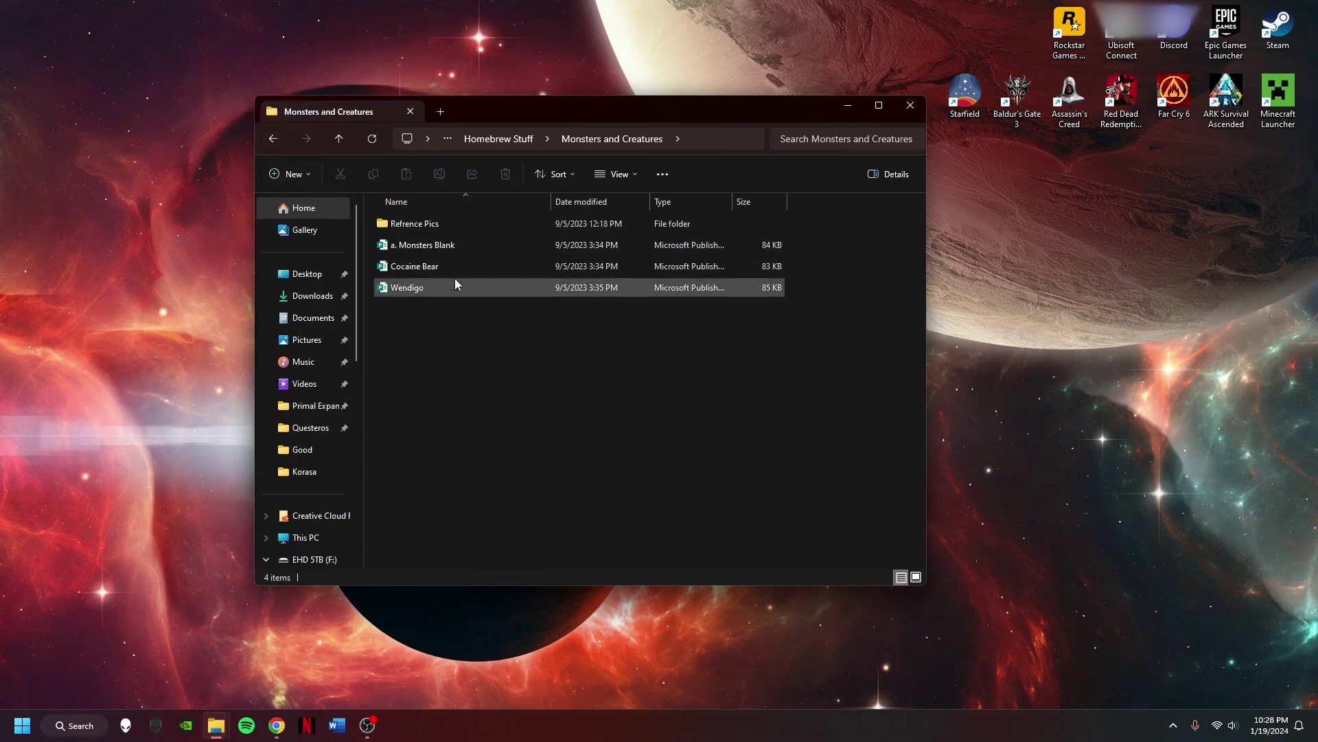
double_click(439, 225)
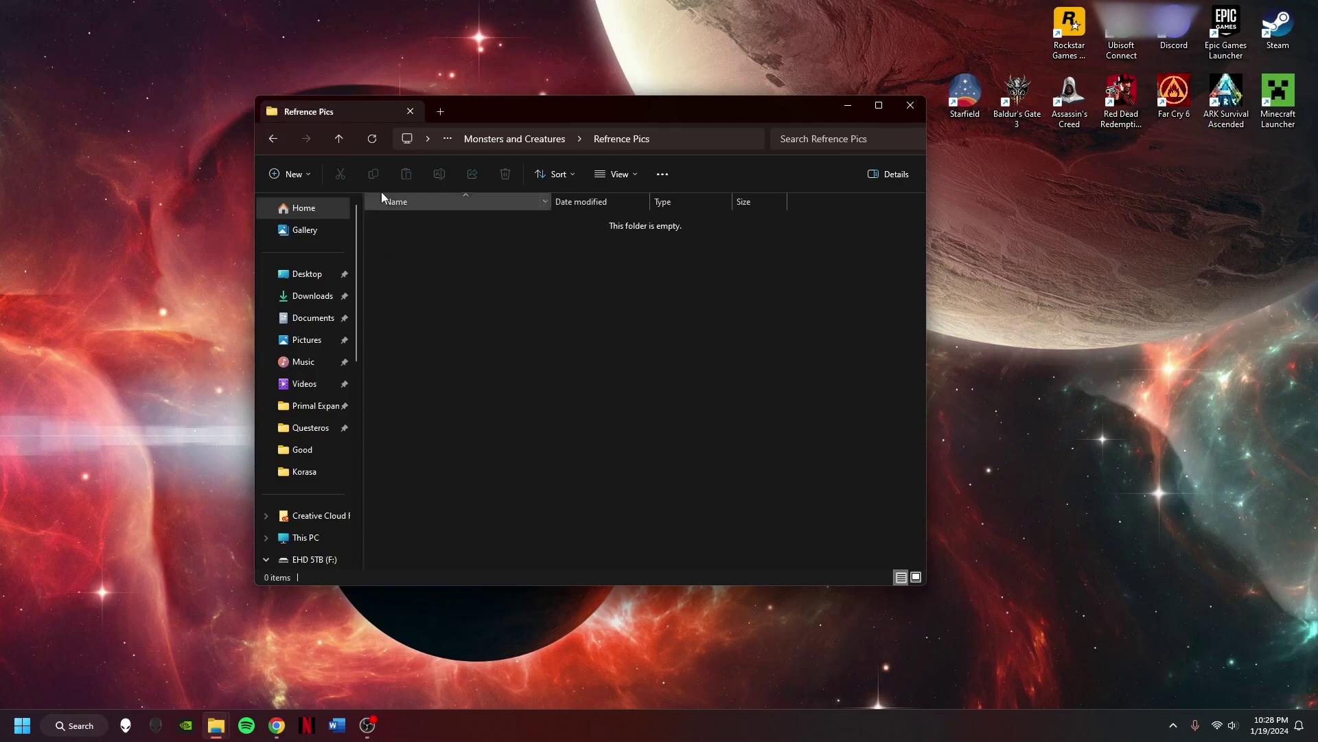
left_click(282, 146)
- Open the Cocaine Bear publication, read through its enlarged stat block and close it
left_click(443, 267)
double_click(443, 269)
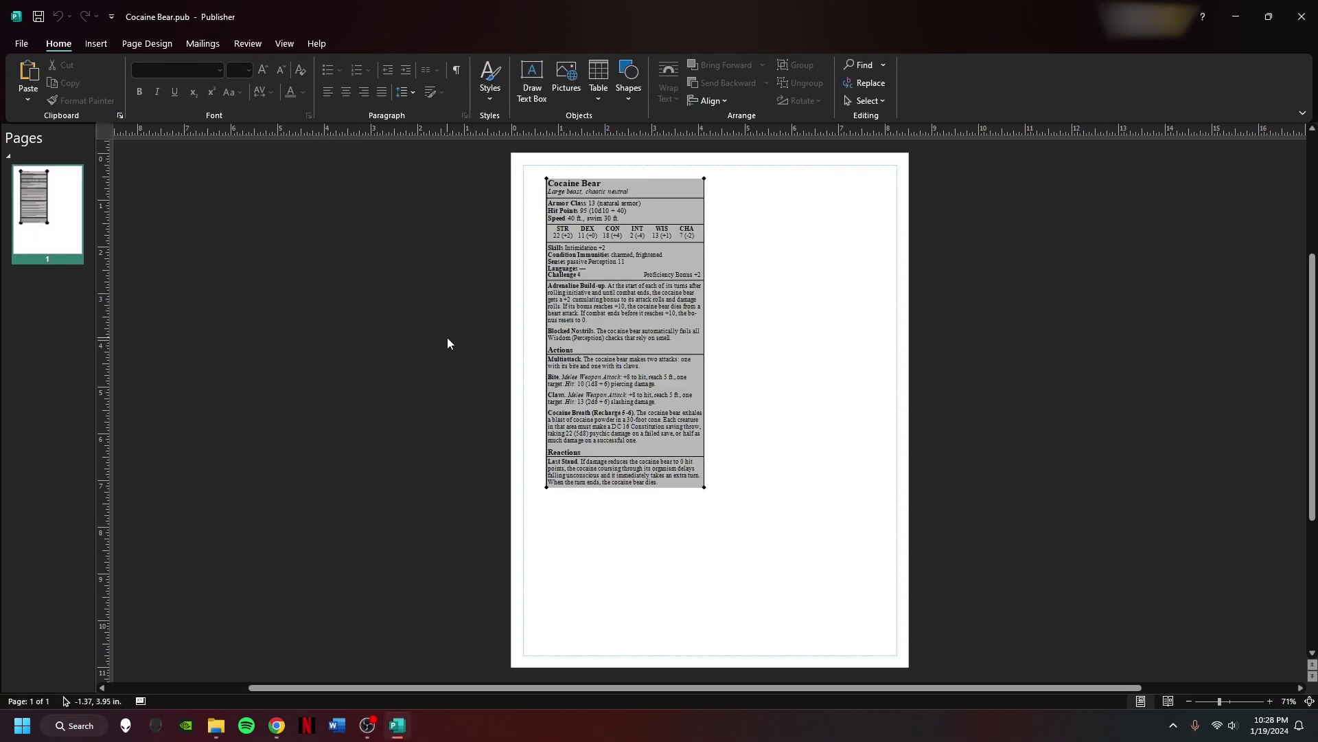
left_click(1270, 701)
left_click(1270, 701)
left_click(1270, 701)
left_click(1269, 701)
scroll(421, 396, "up", 1)
scroll(421, 396, "up", 1)
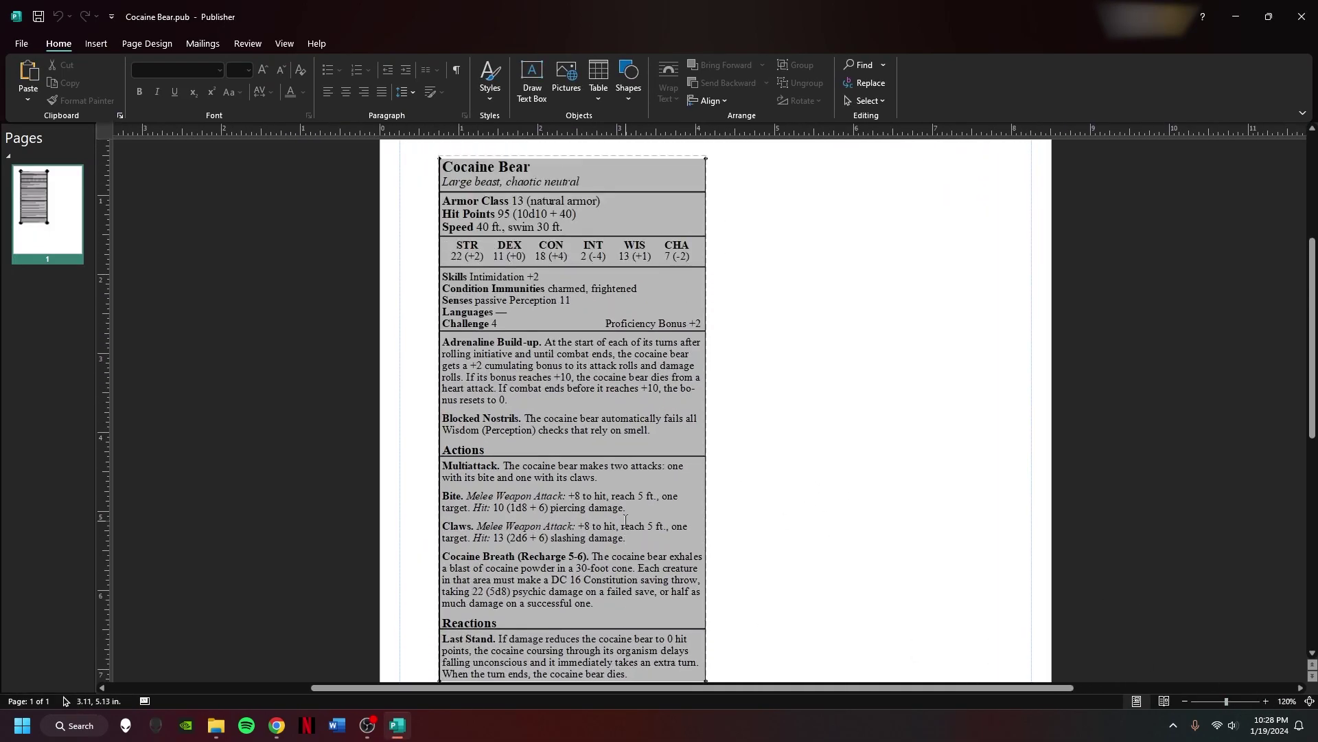
scroll(229, 357, "down", 1)
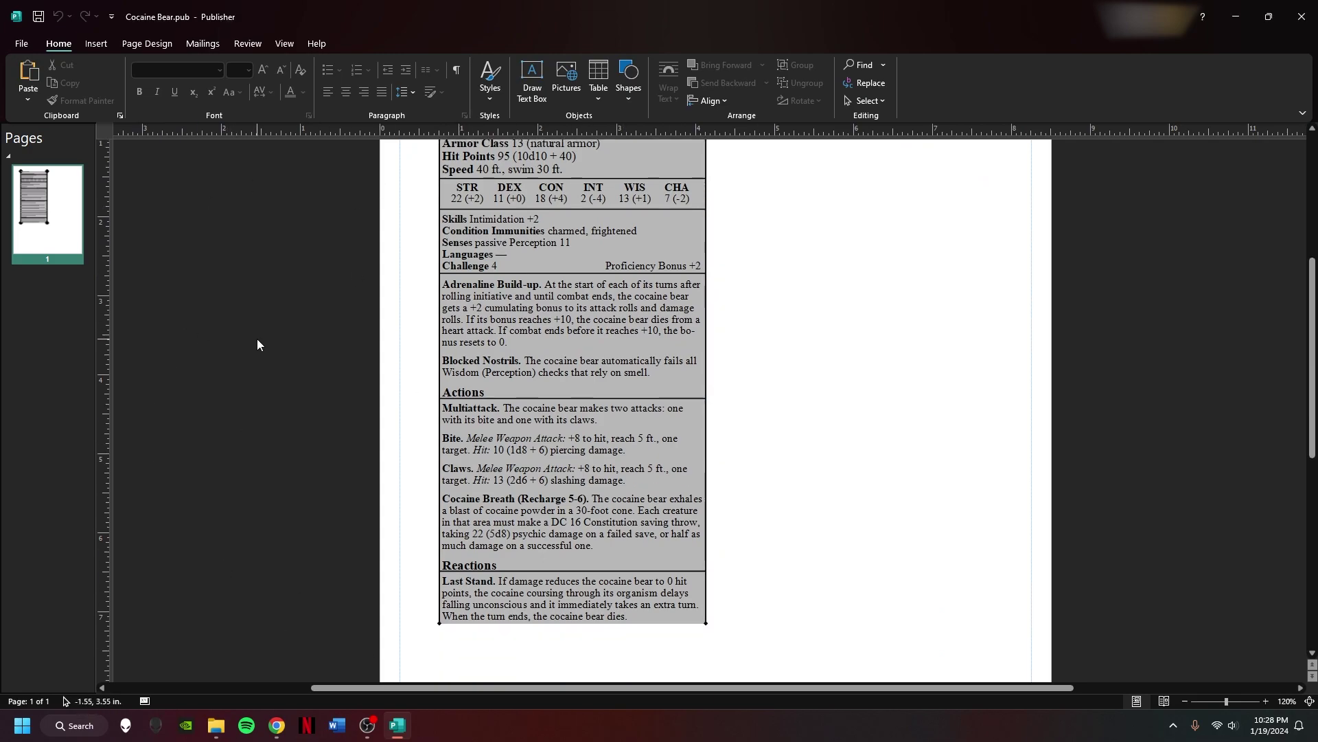
left_click(1301, 16)
- Open the Gods publication from the Game Stuff folder, skim its page thumbnails and close it
left_click(264, 141)
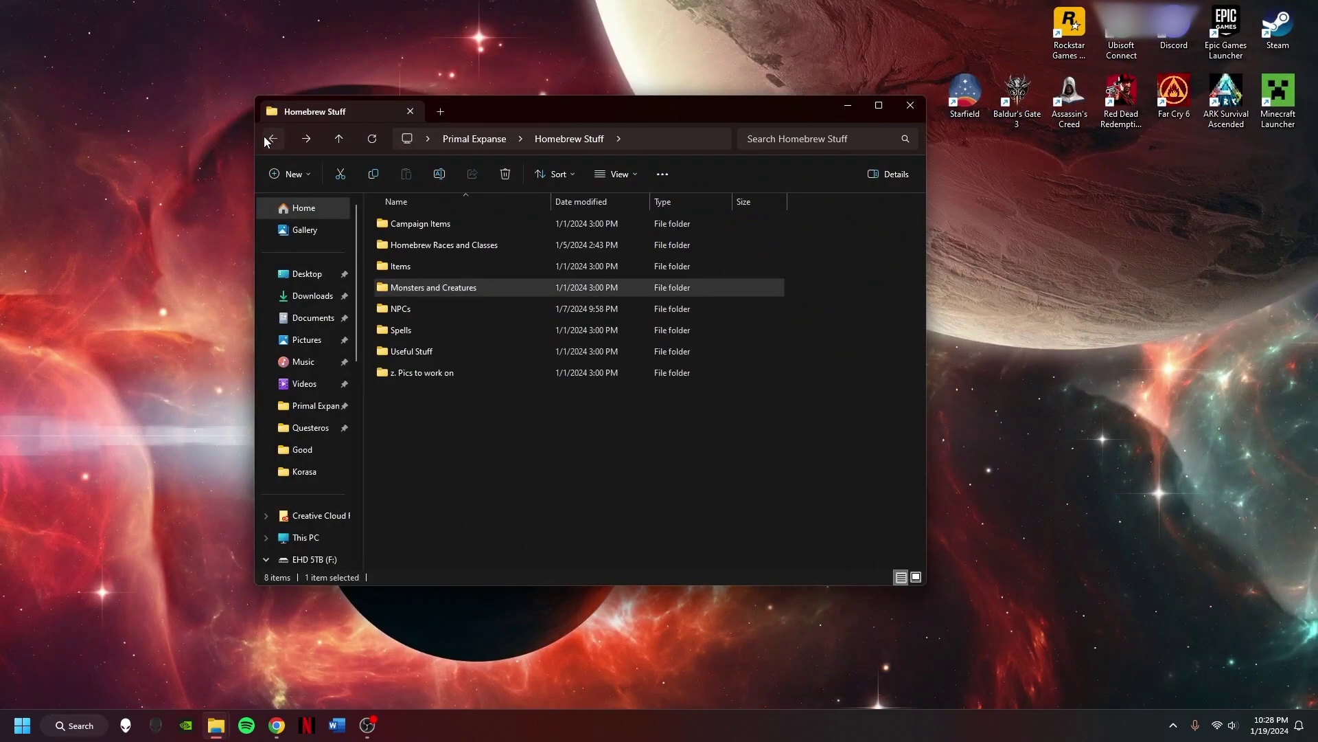
left_click(272, 140)
double_click(724, 225)
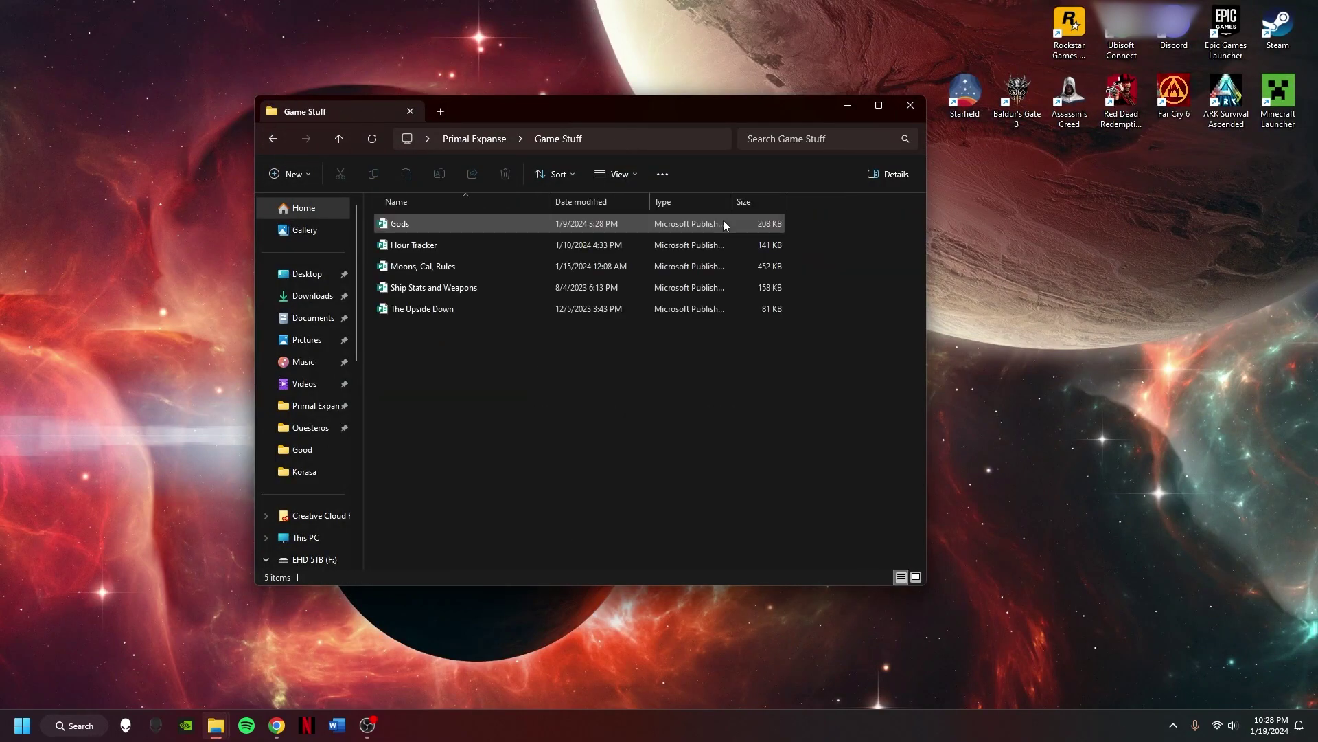
double_click(447, 225)
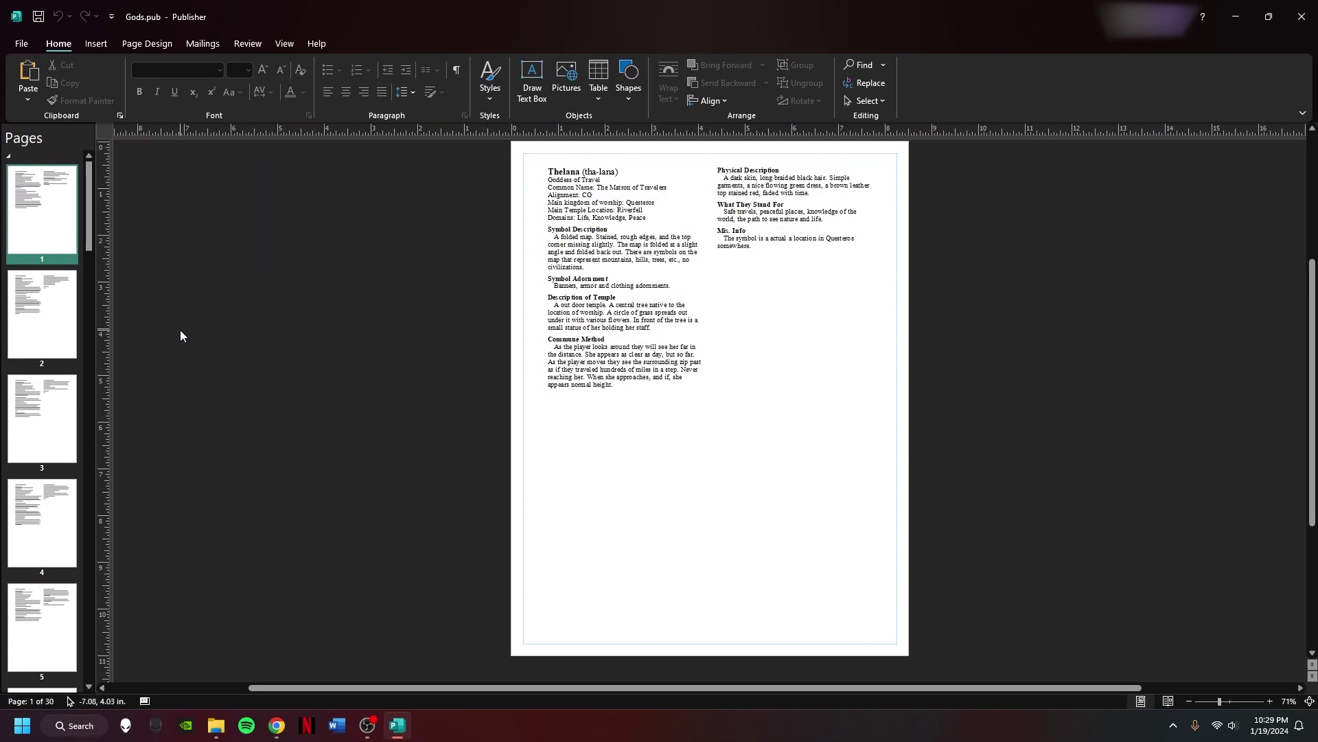
scroll(44, 369, "down", 15)
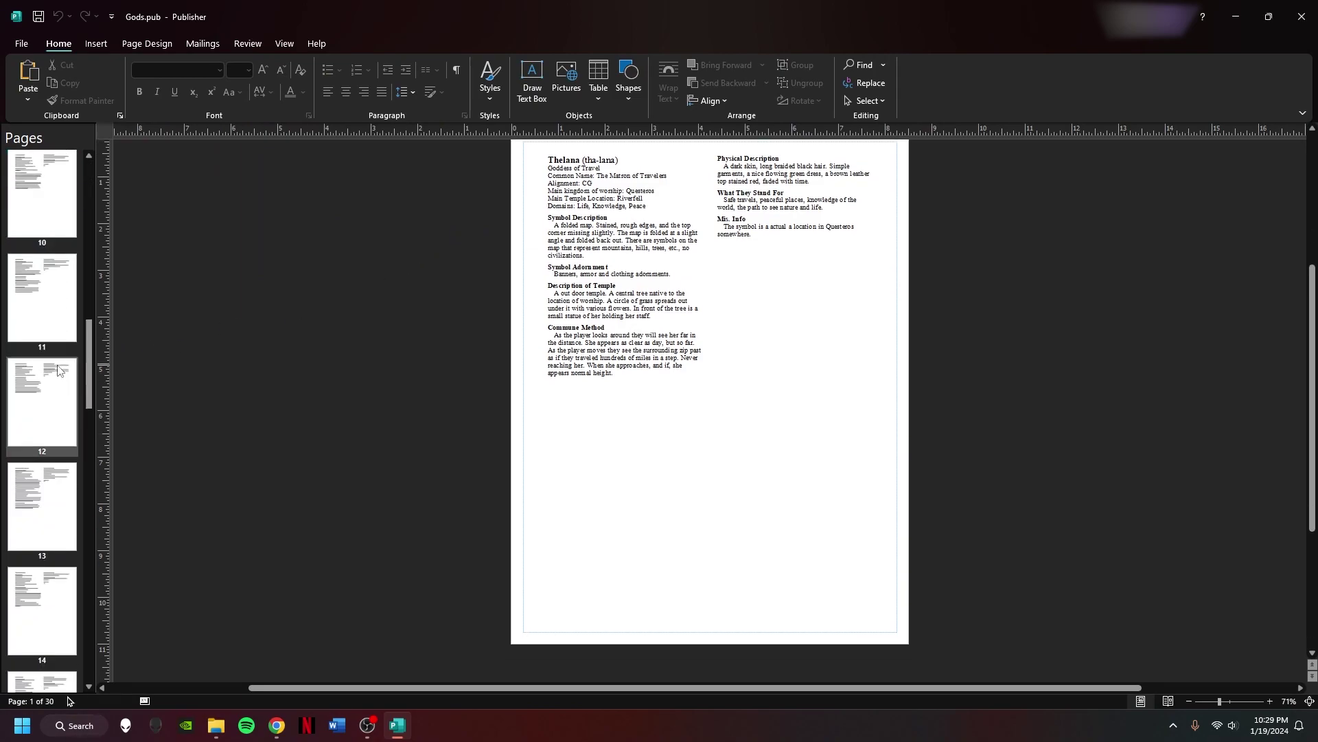
scroll(44, 369, "down", 10)
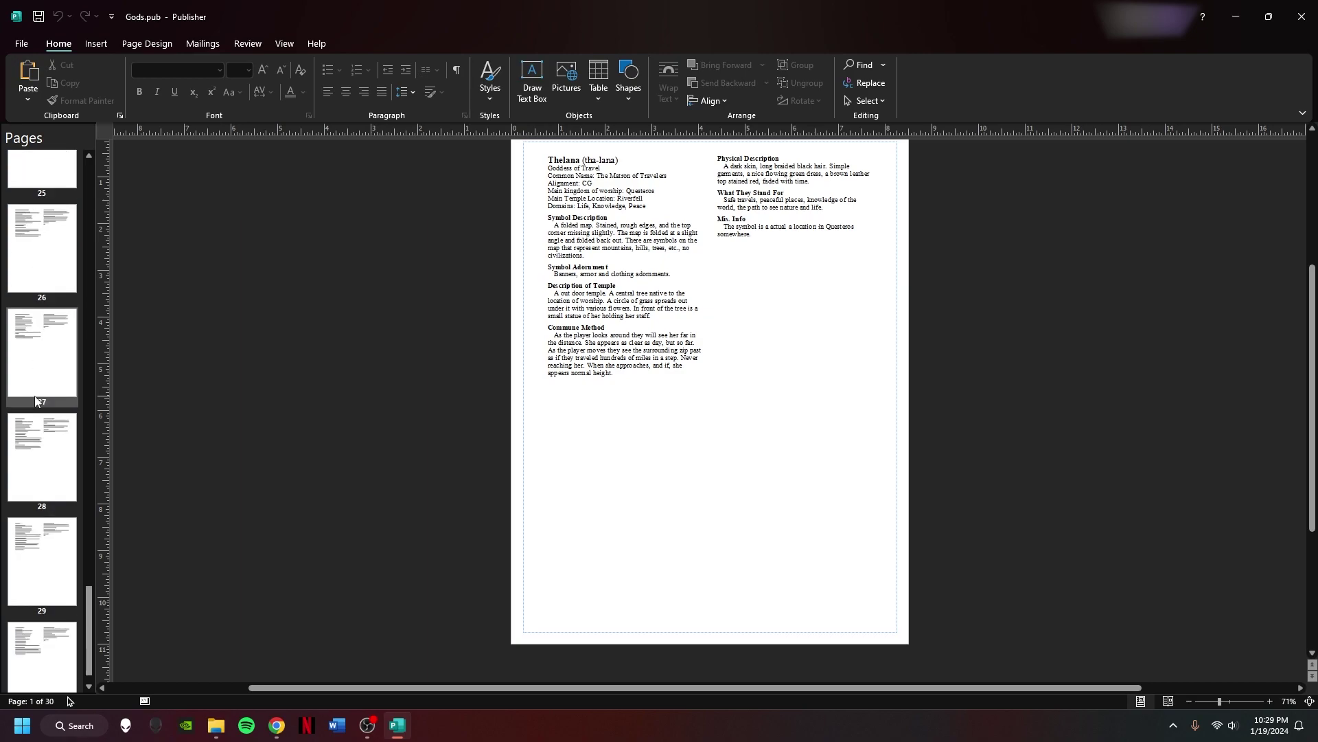
left_click(1301, 16)
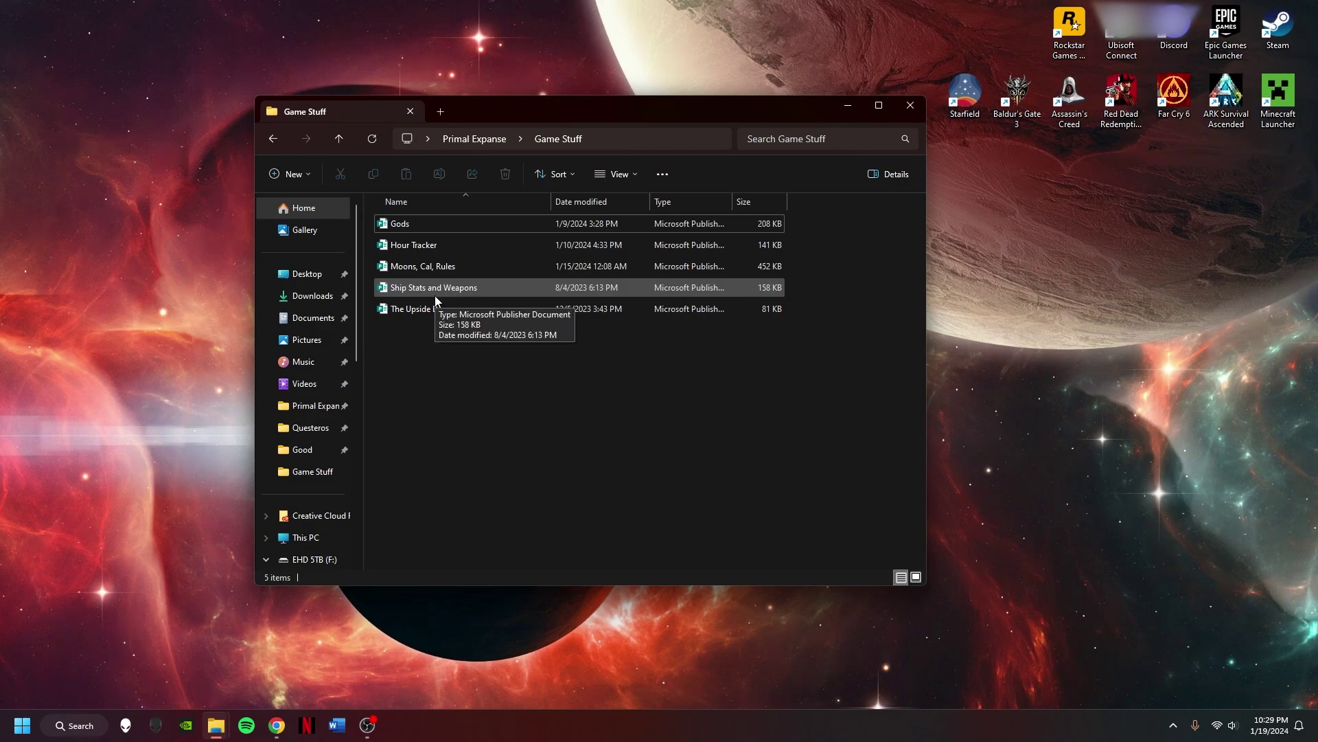
- Open Moons, Cal, Rules and examine the calendar page and the enlarged moon-phase wheel with its transformation boxes
double_click(480, 266)
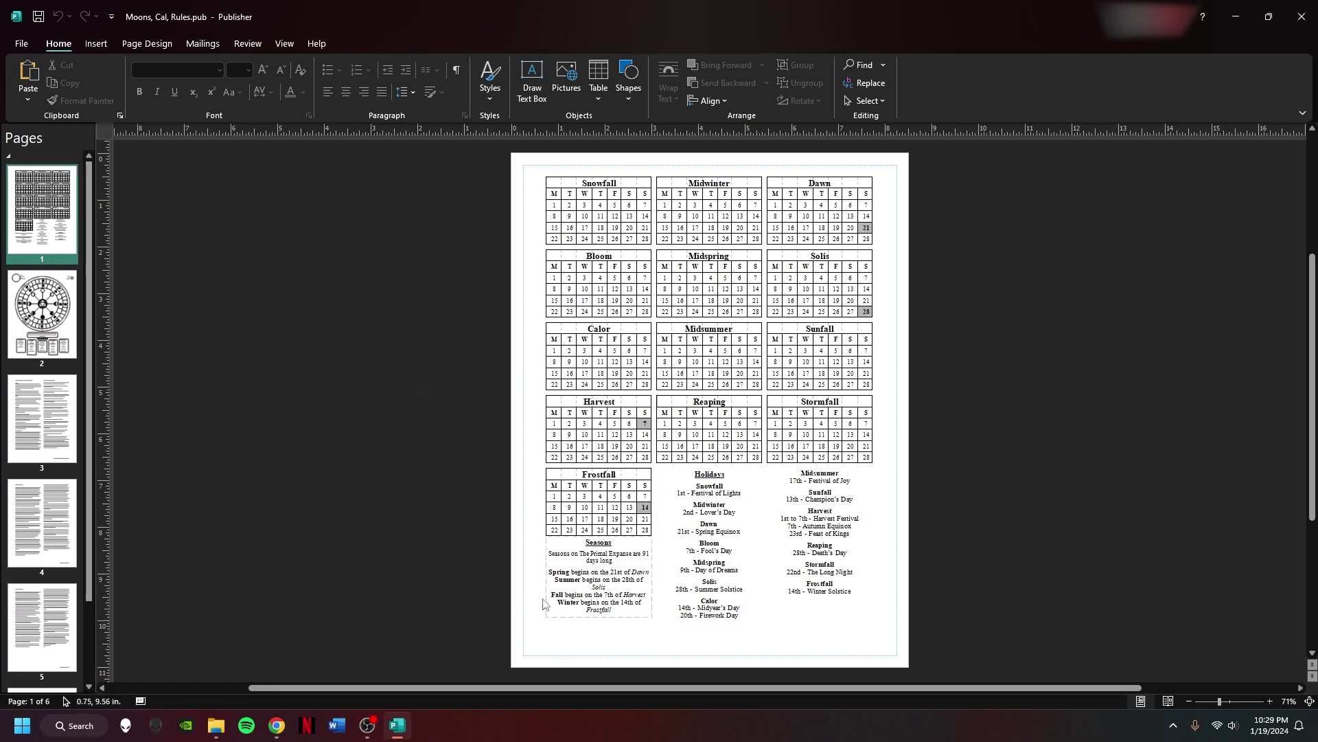
left_click(53, 327)
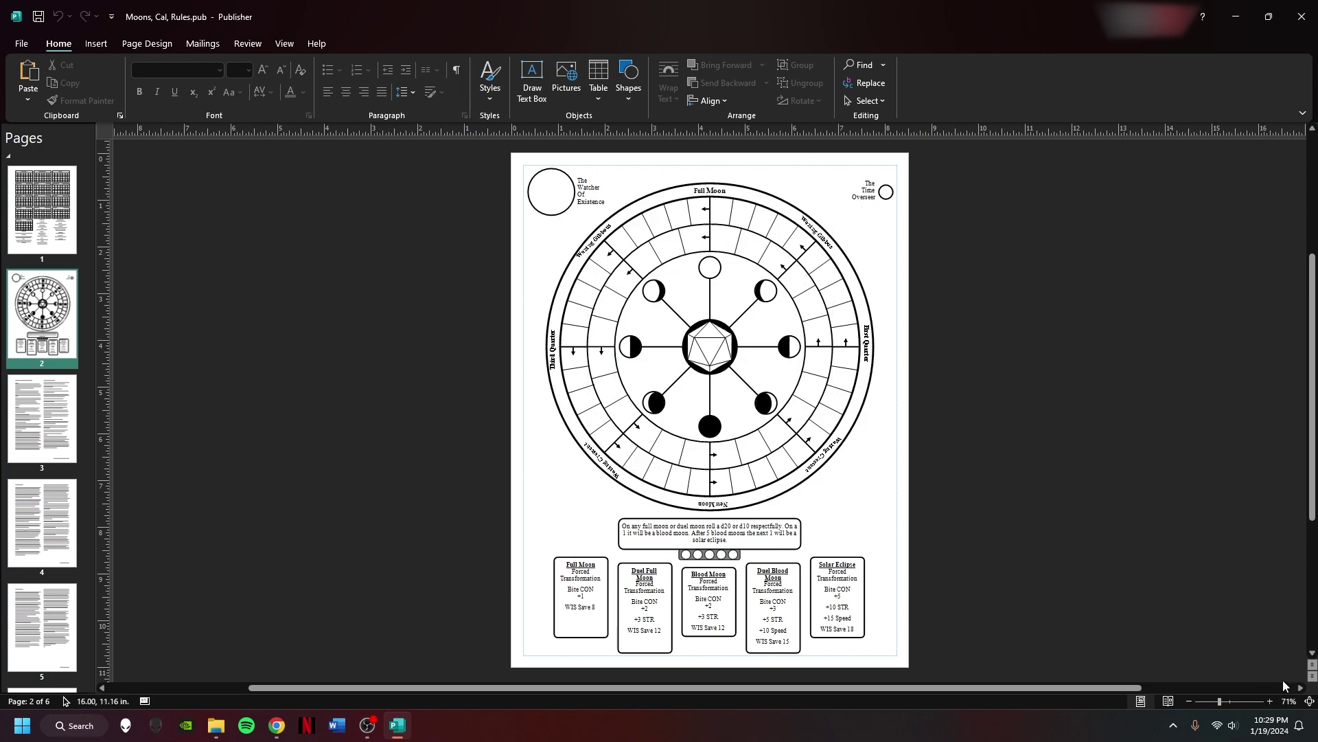
left_click(1270, 701)
scroll(1036, 523, "up", 2)
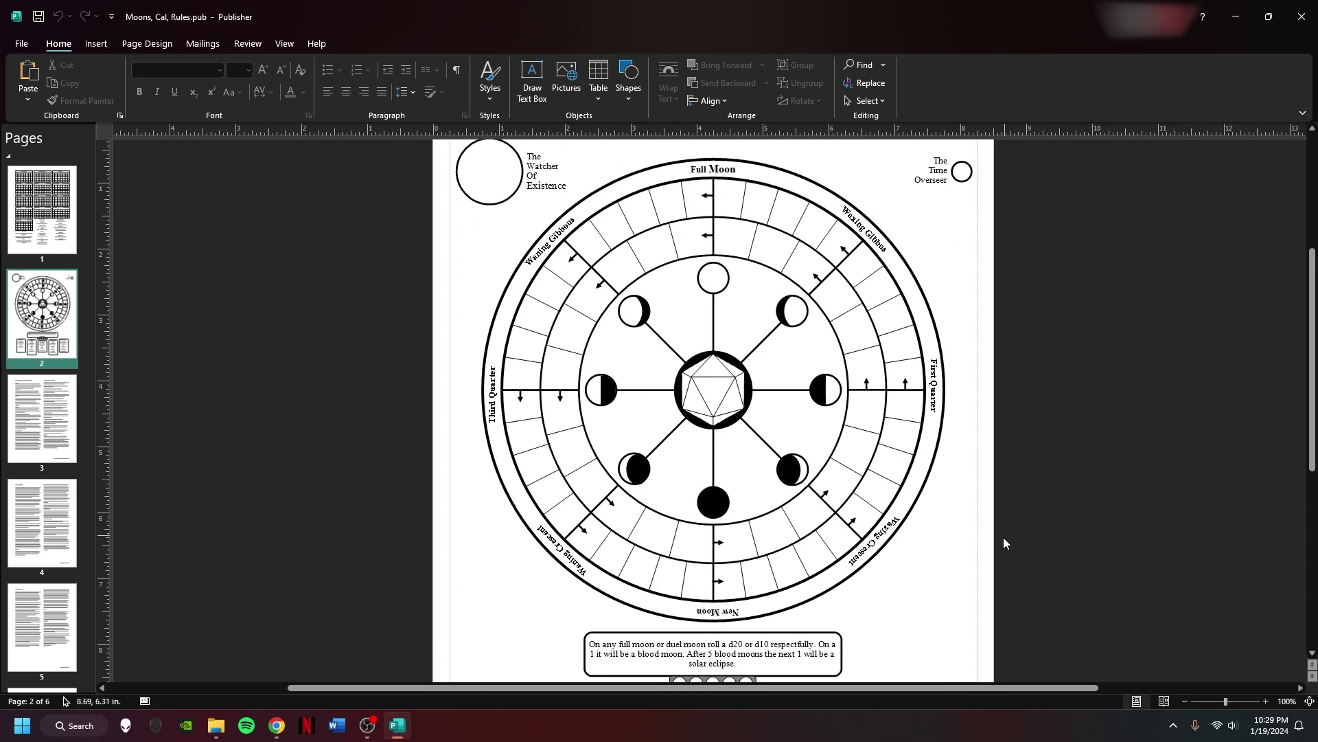
scroll(986, 501, "down", 3)
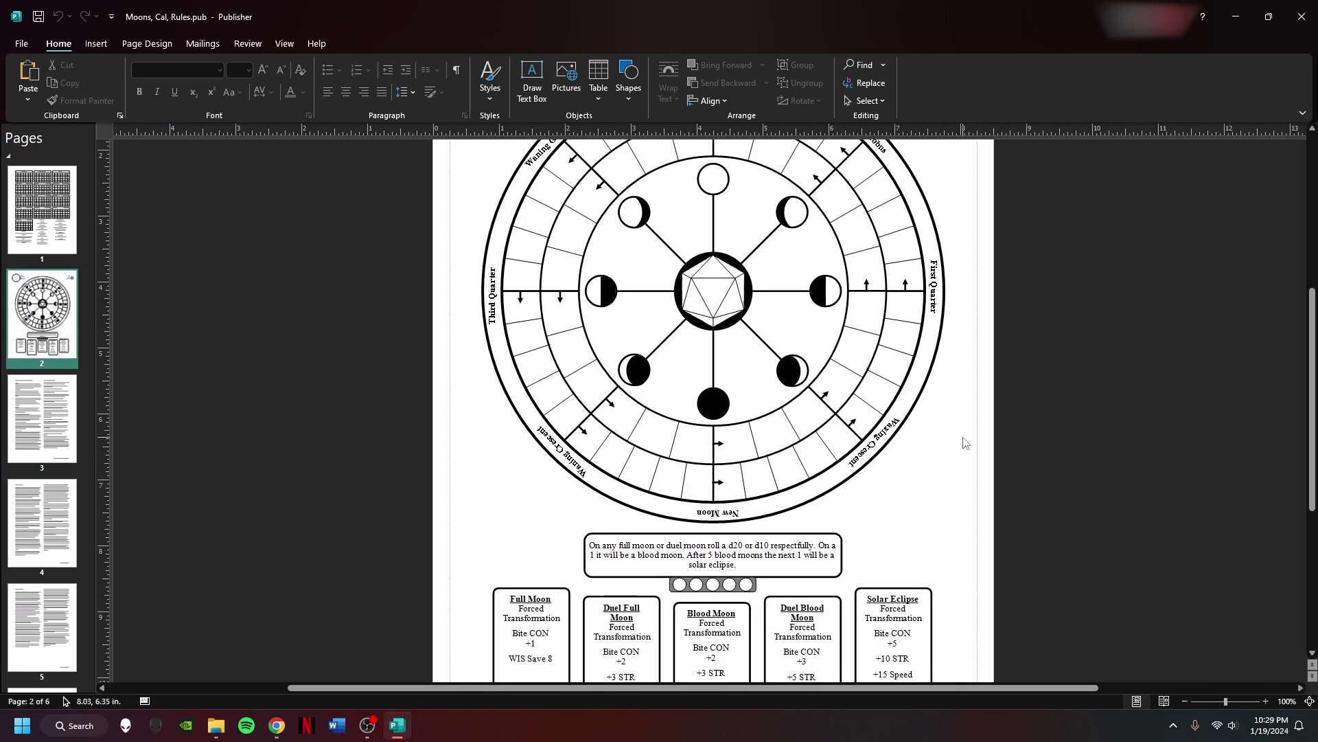
scroll(975, 412, "up", 3)
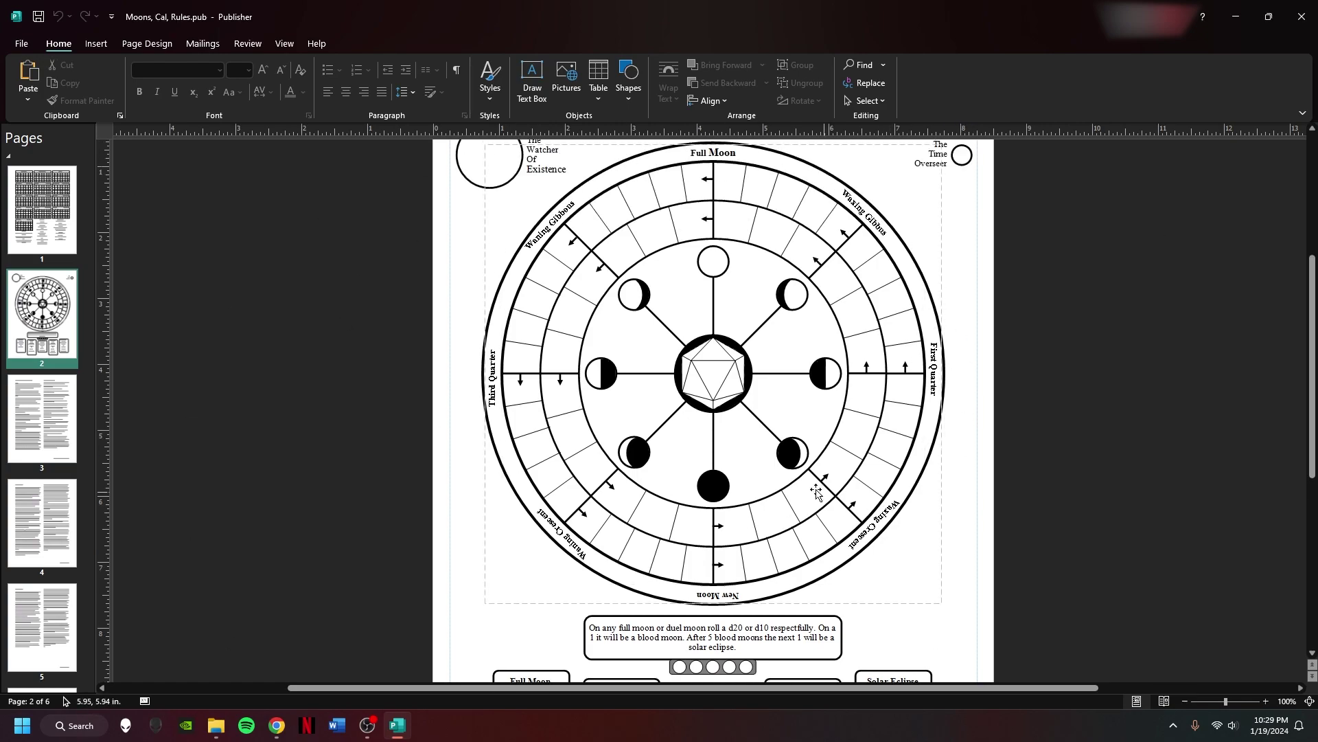
scroll(989, 441, "up", 3)
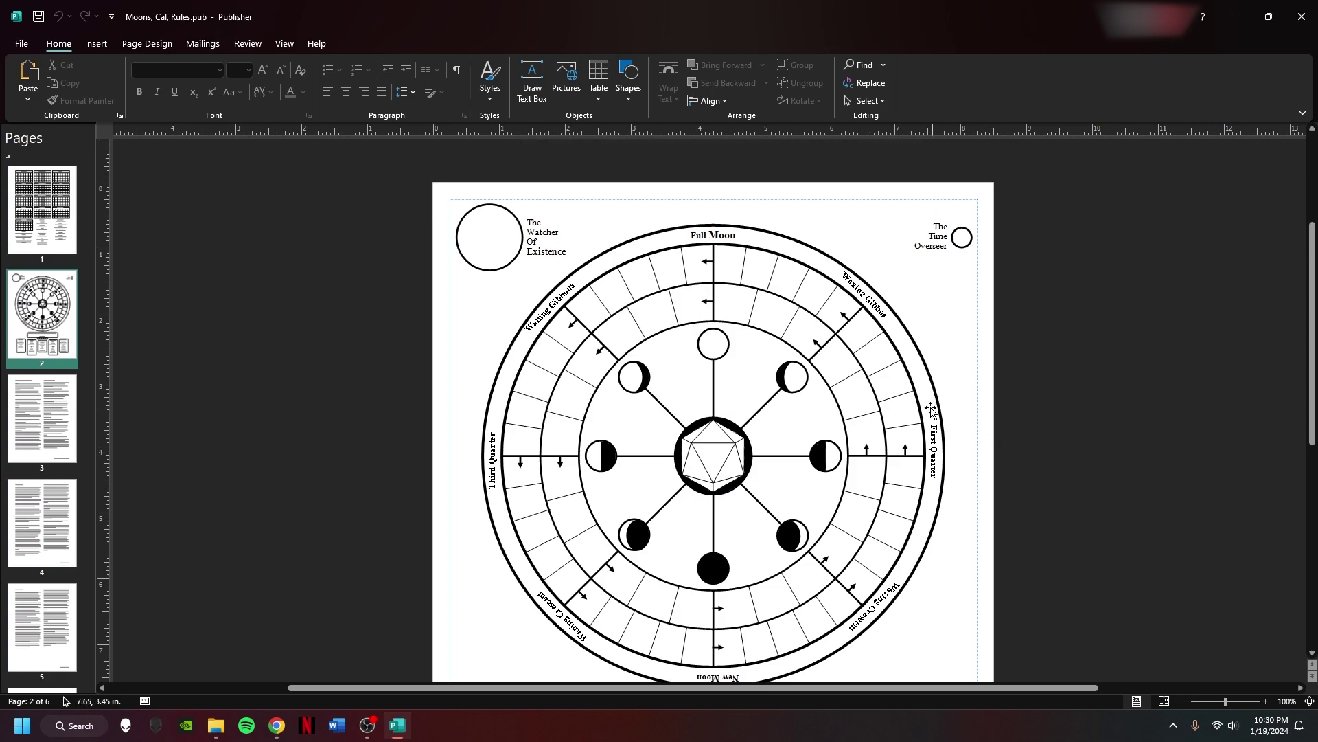
left_click_drag(832, 380, 907, 383)
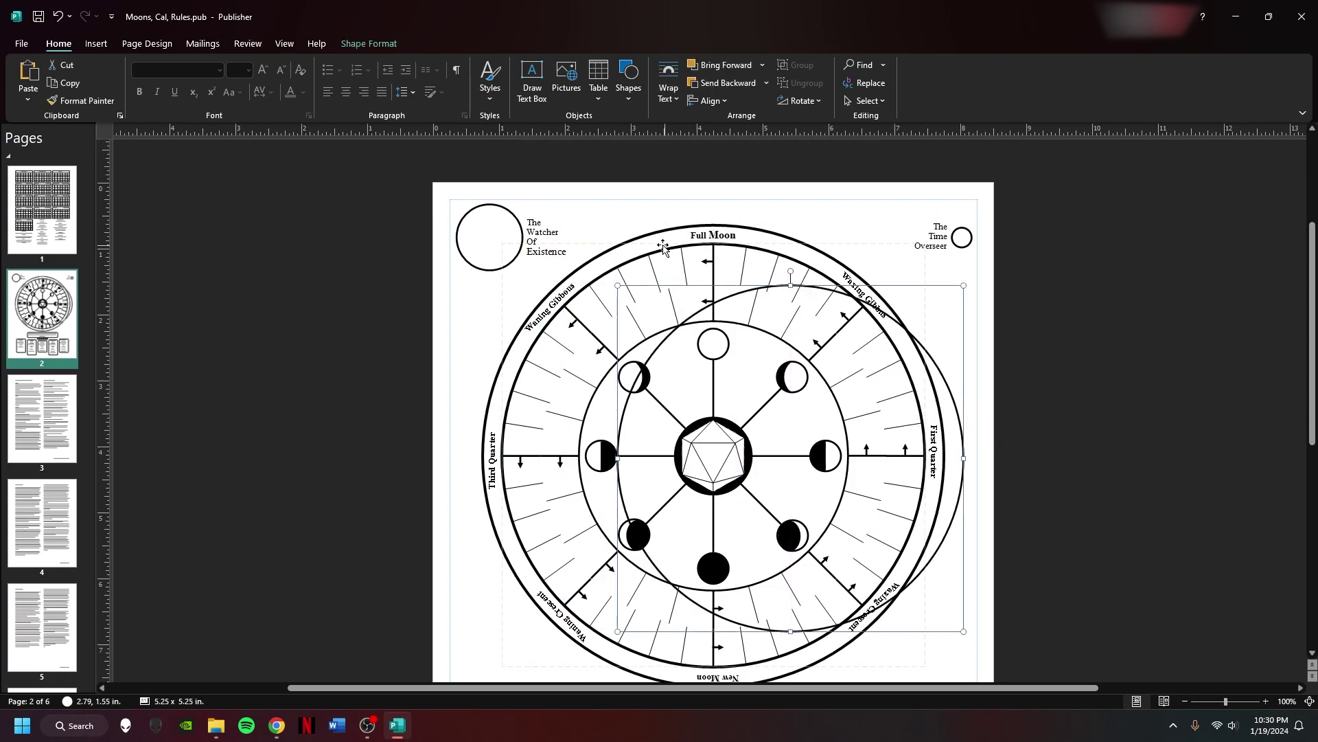
key("ctrl+z")
scroll(906, 417, "down", 5)
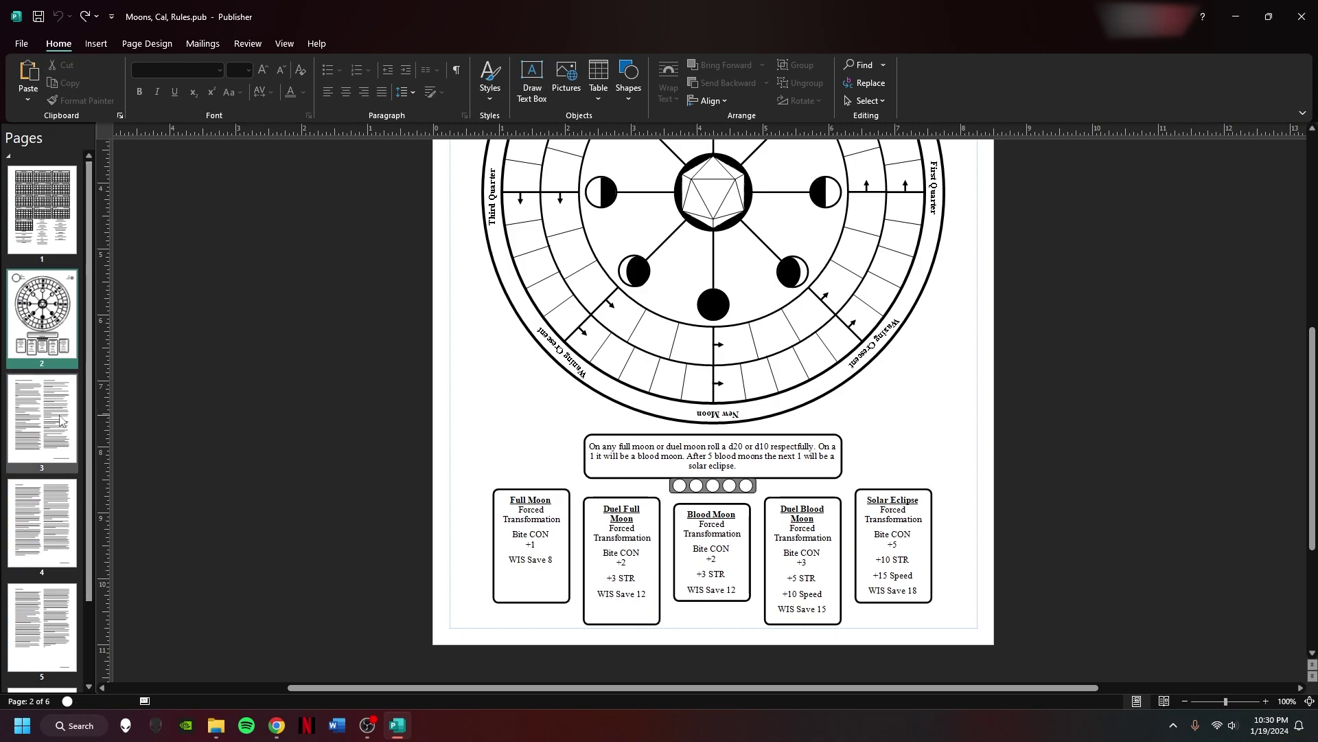
- Review the Time, Calendar, and More page, highlighting the Mithril and Lycanthropy text, and open the House Rules page
left_click(68, 440)
scroll(267, 422, "up", 1)
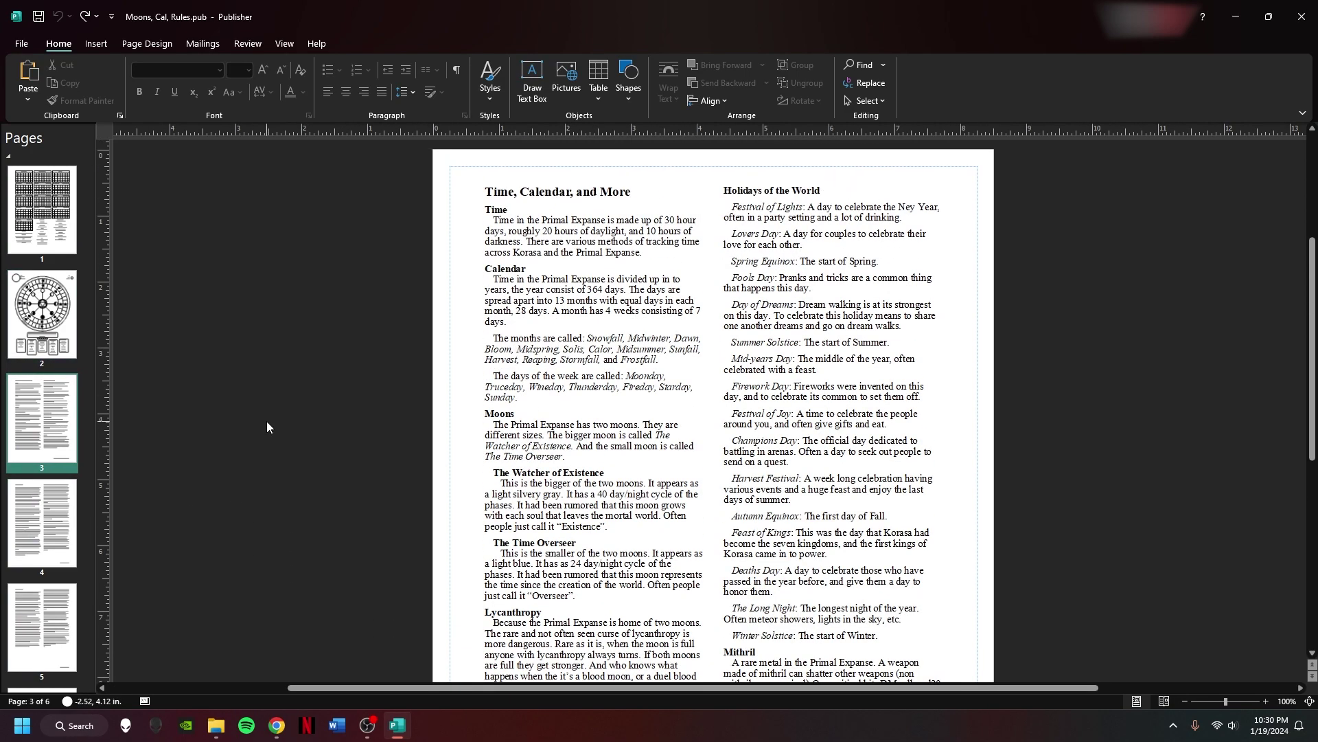
scroll(267, 427, "down", 4)
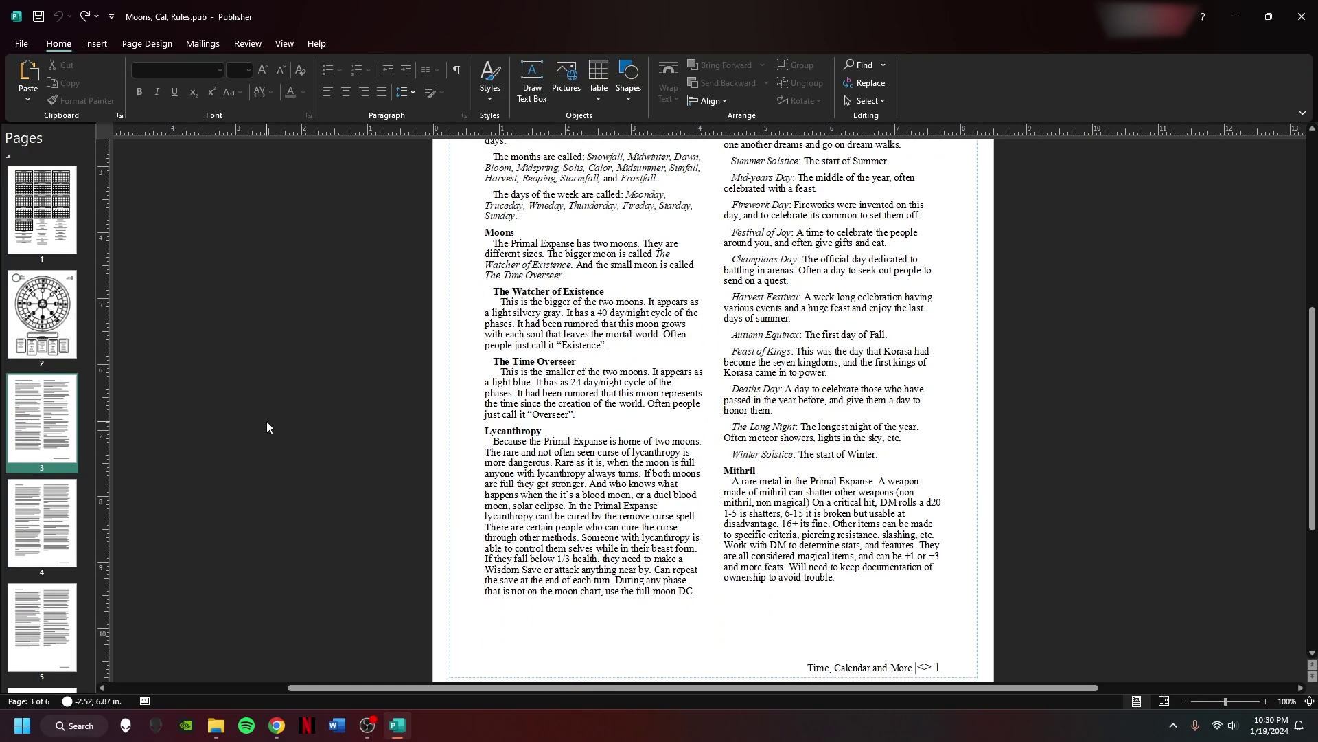
left_click_drag(723, 492, 942, 549)
left_click(1034, 581)
left_click_drag(618, 515, 509, 462)
left_click(373, 484)
left_click(60, 516)
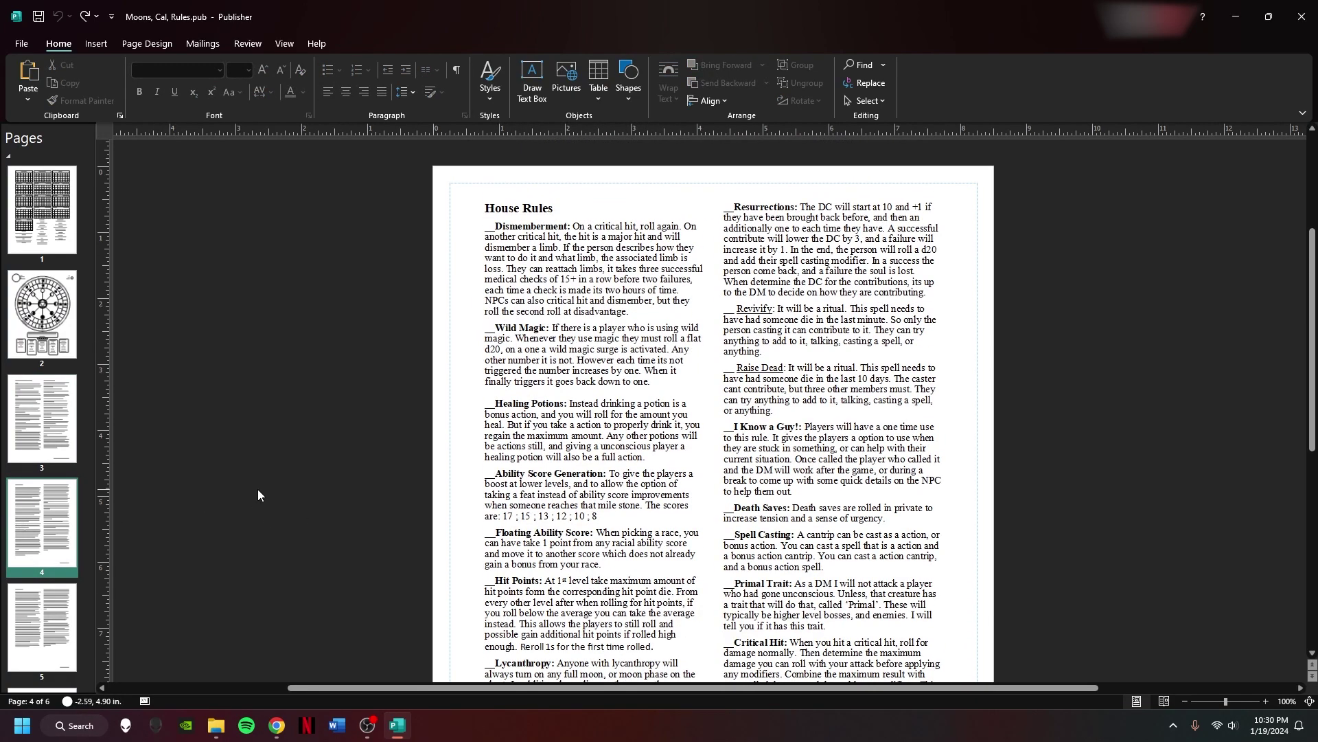
- Read through the House Rules on pages 4 and 5, from Dismemberment to Casting Two Spells in One Turn
scroll(31, 616, "down", 3)
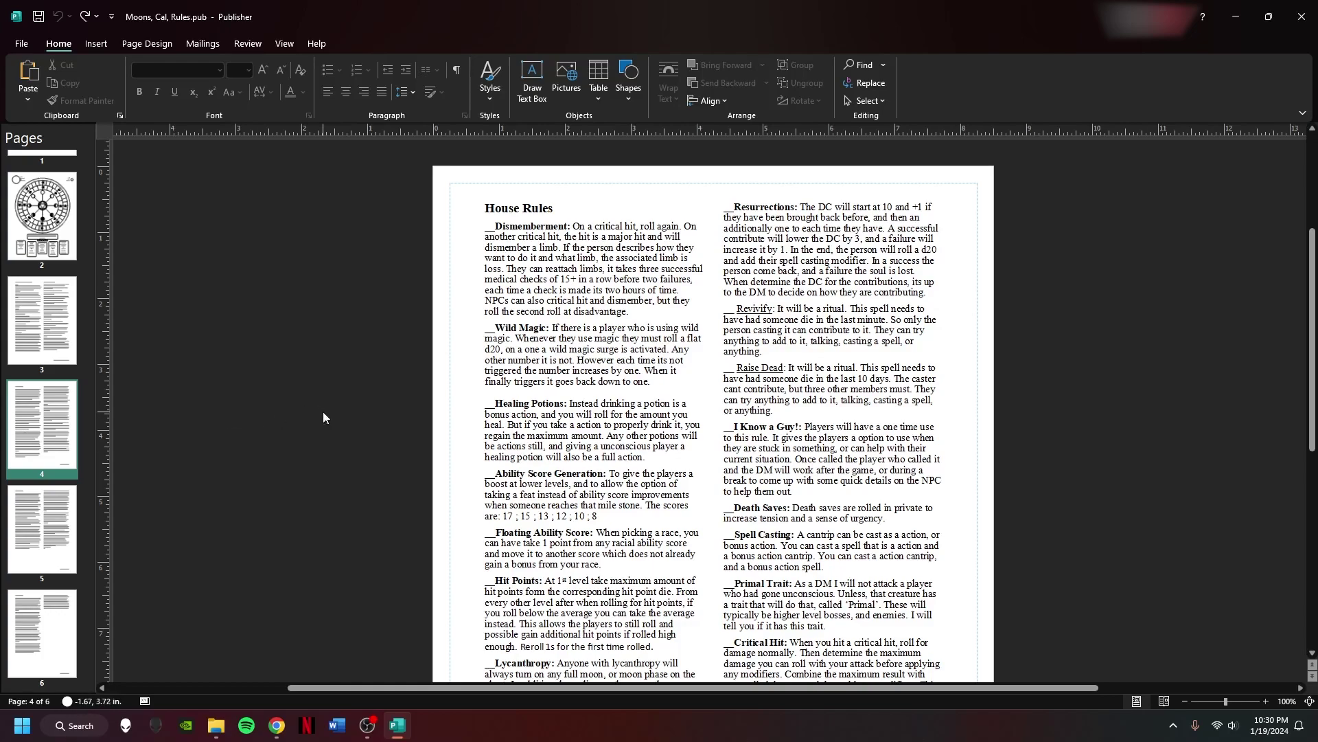
scroll(323, 410, "down", 2)
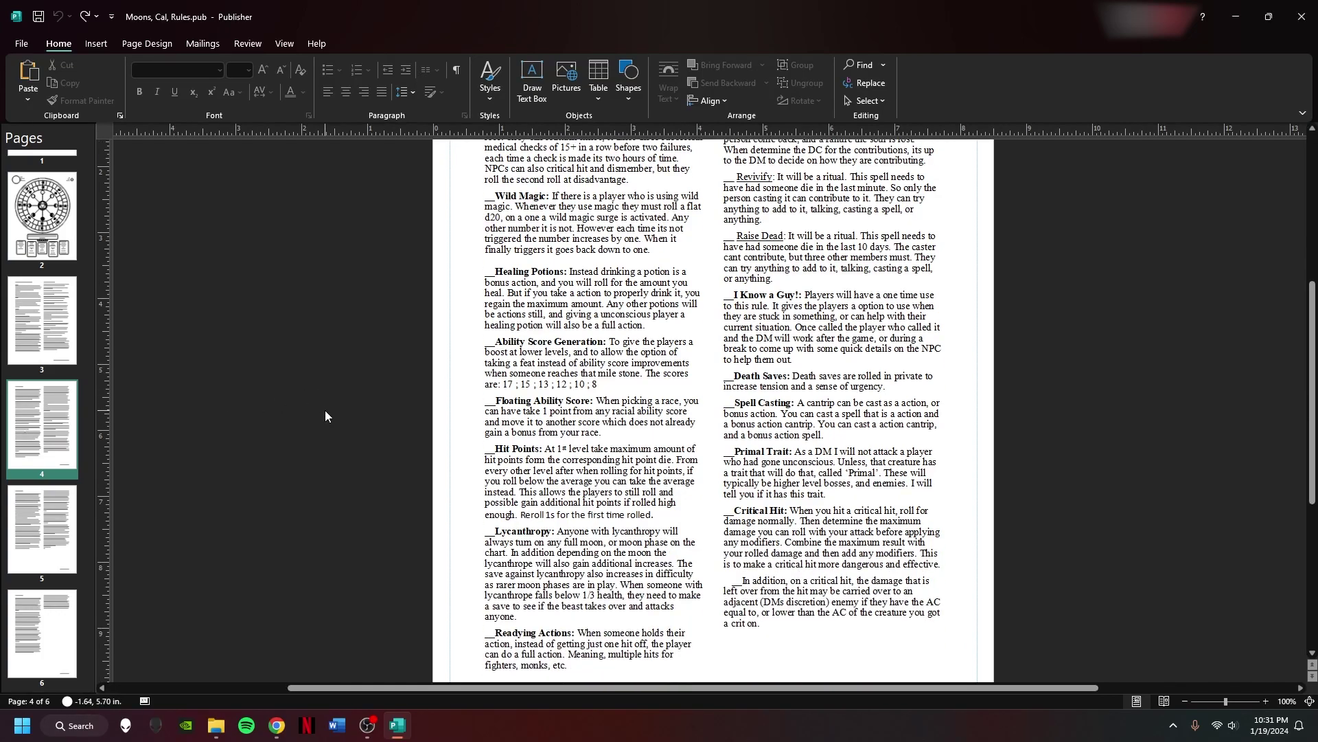
scroll(325, 415, "down", 1)
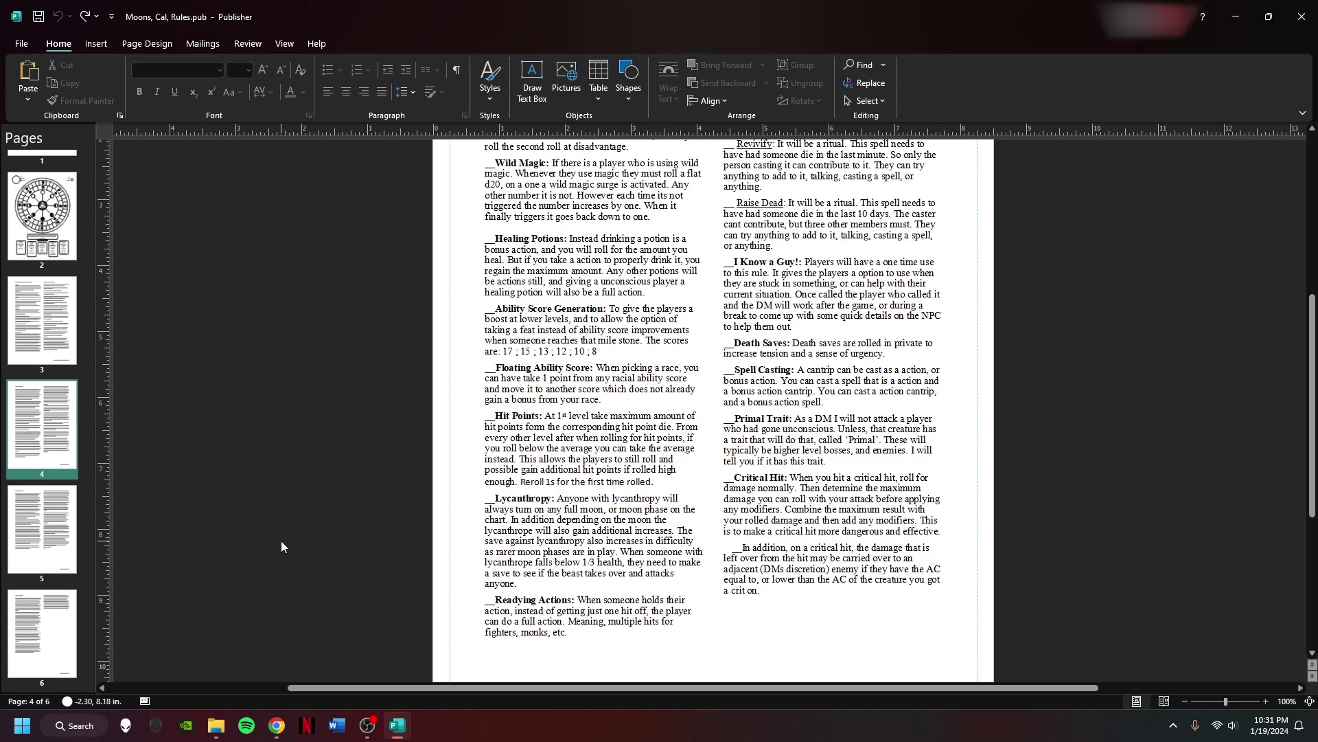
scroll(281, 542, "down", 15)
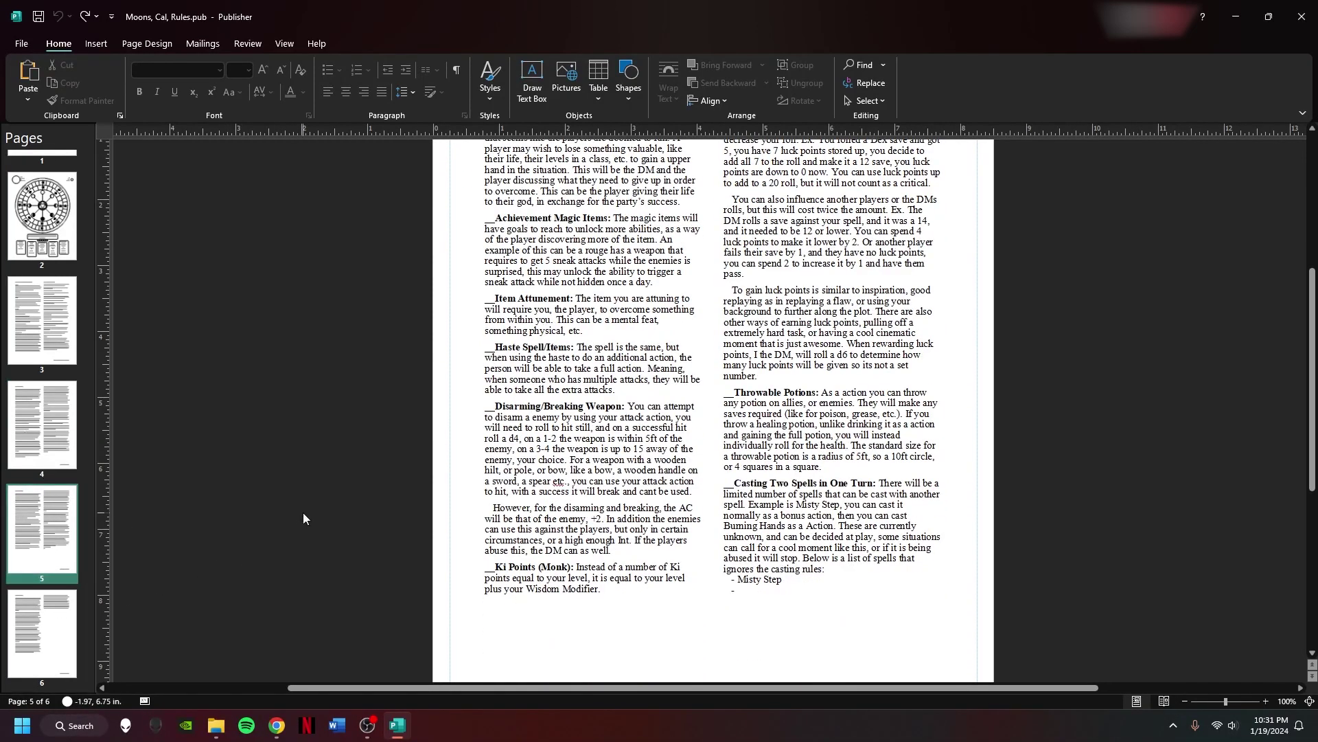
scroll(304, 515, "up", 2)
scroll(304, 519, "down", 2)
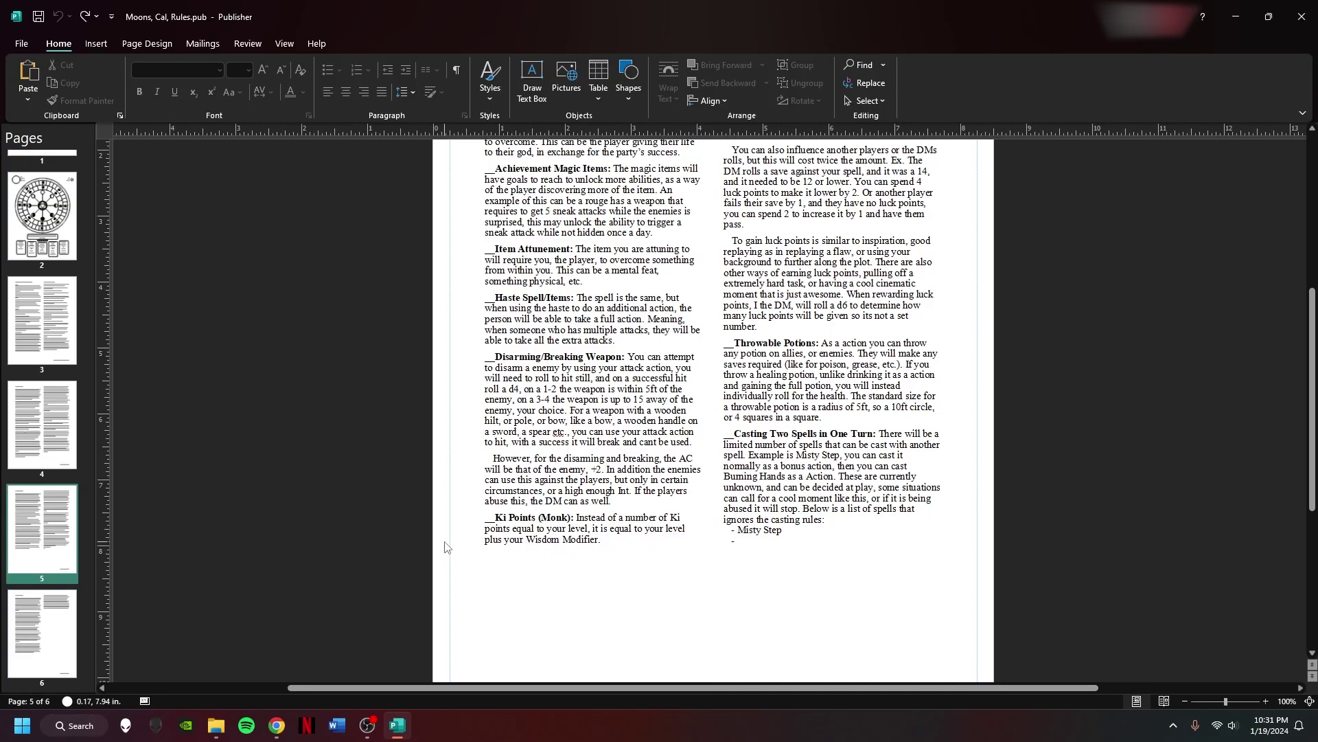
scroll(445, 547, "up", 3)
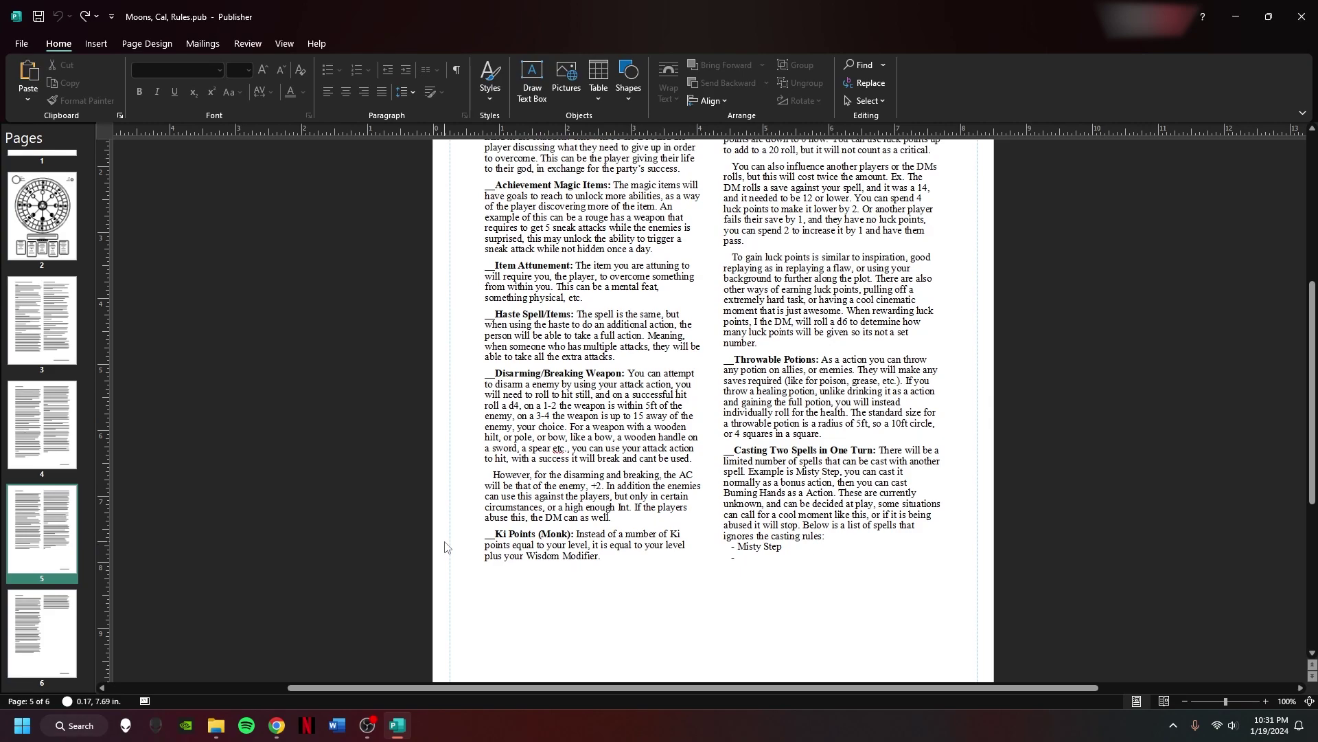
scroll(779, 467, "up", 2)
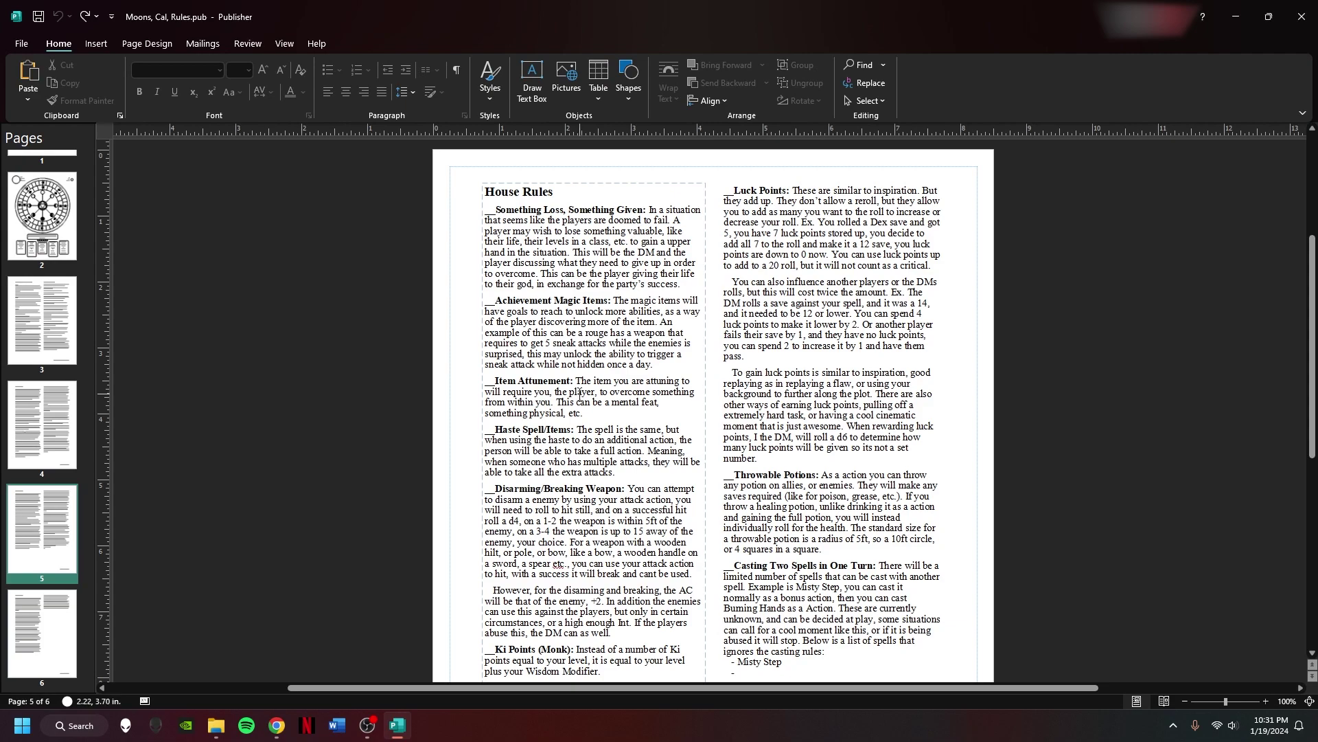
scroll(575, 419, "up", 2)
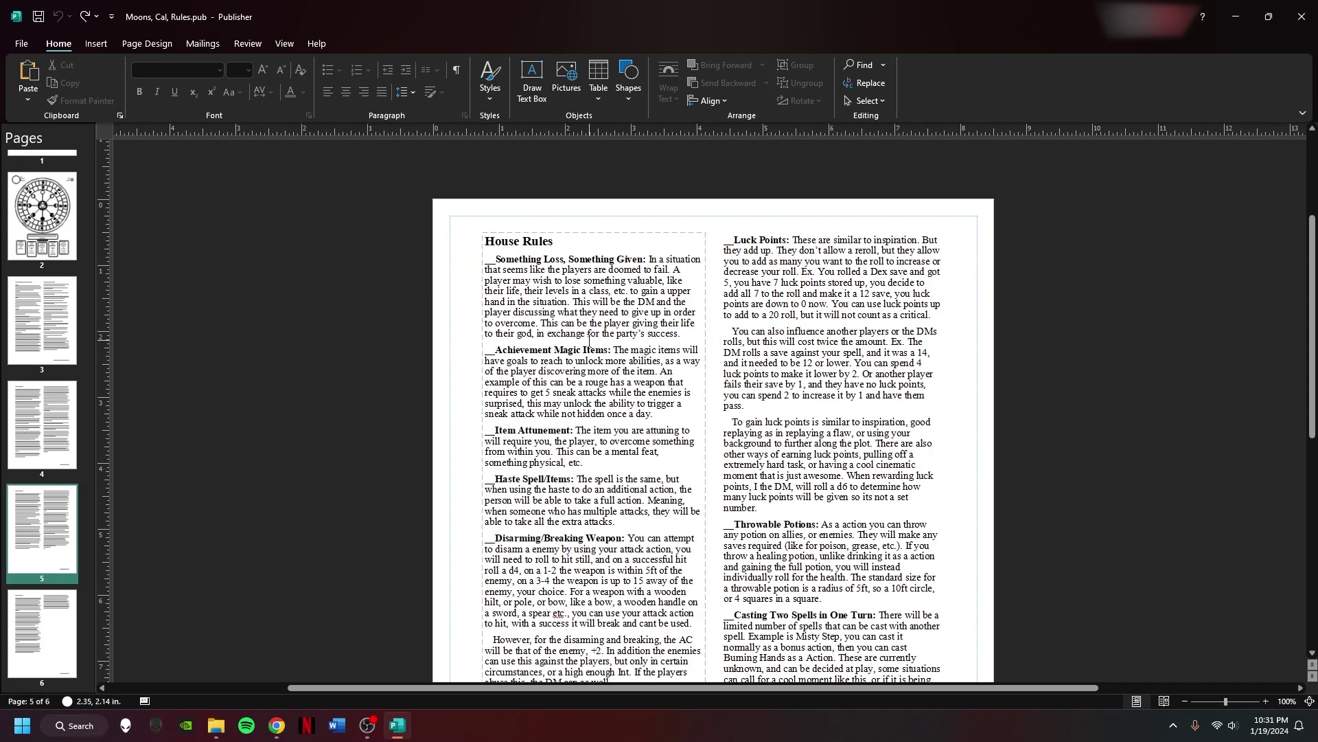
- Review the House Rules on page 6, return to the page 4 rules, and close the Moons, Cal, Rules publication
left_click(37, 607)
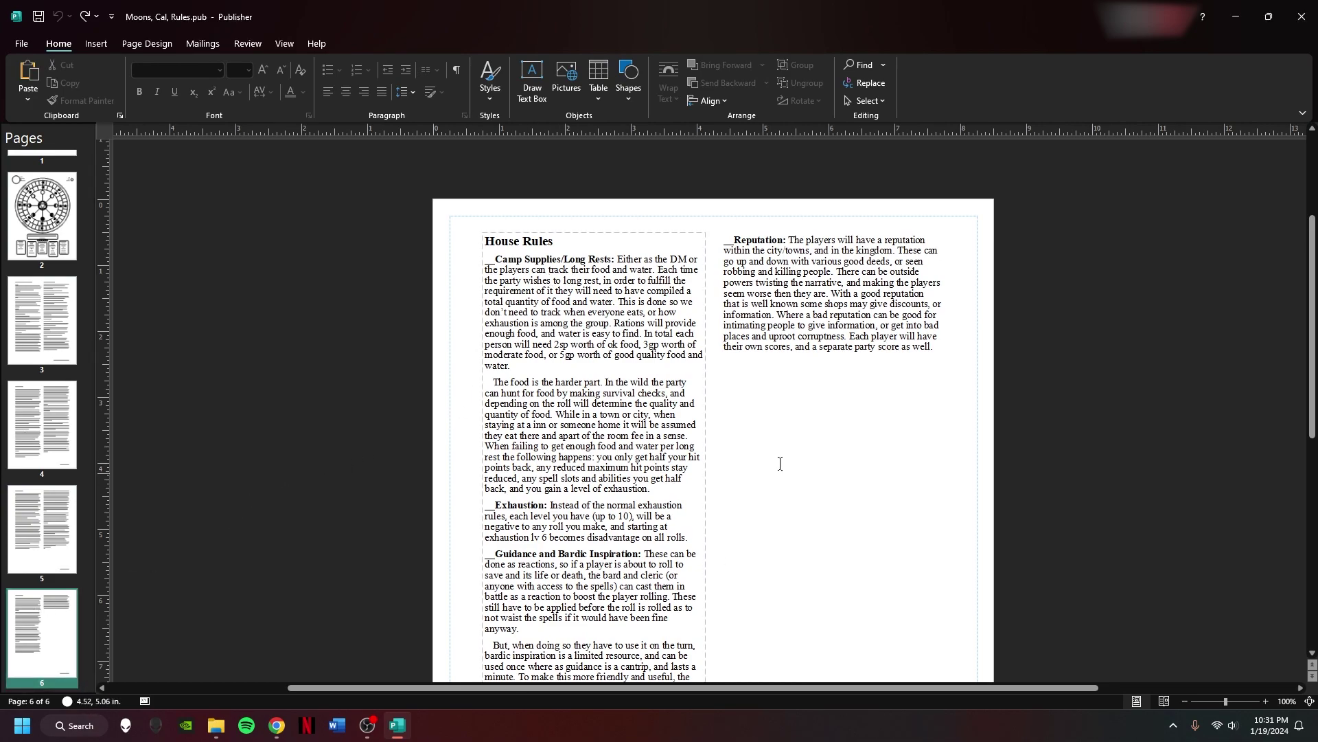
scroll(440, 549, "down", 4)
left_click(48, 431)
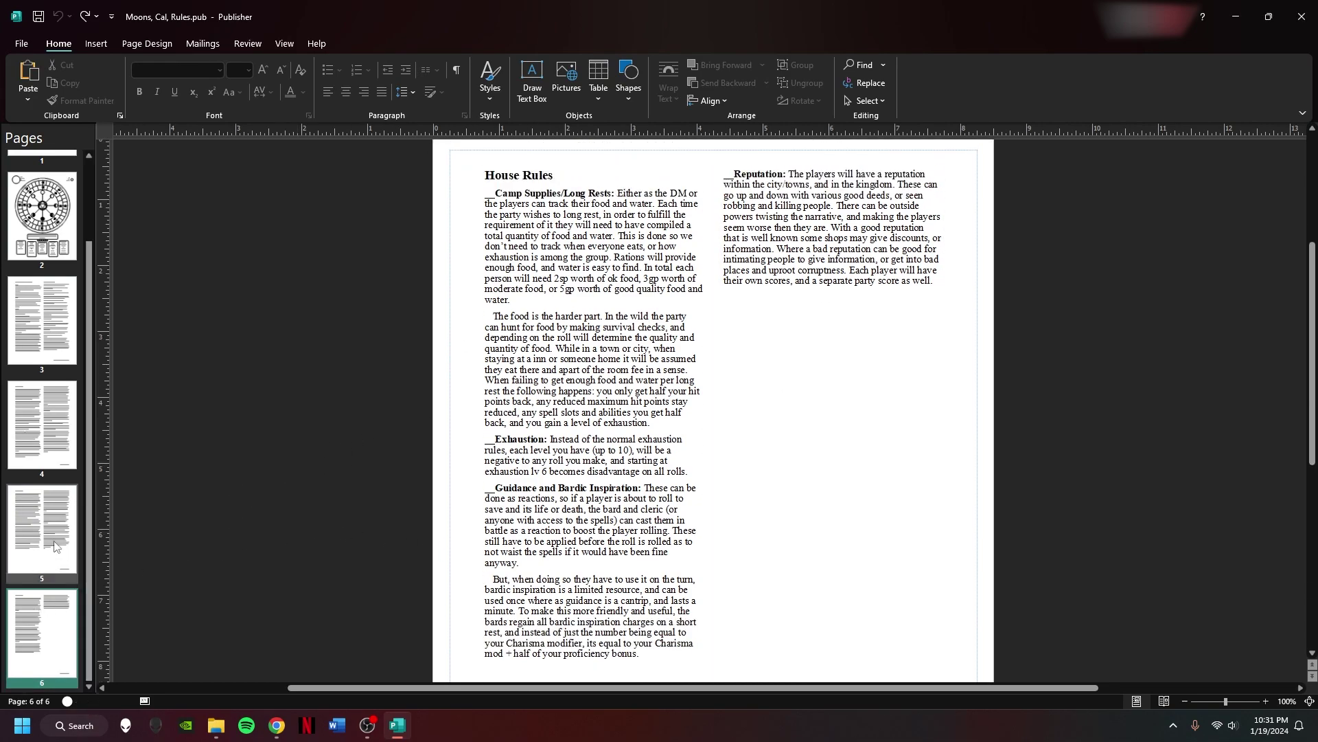
scroll(312, 445, "down", 2)
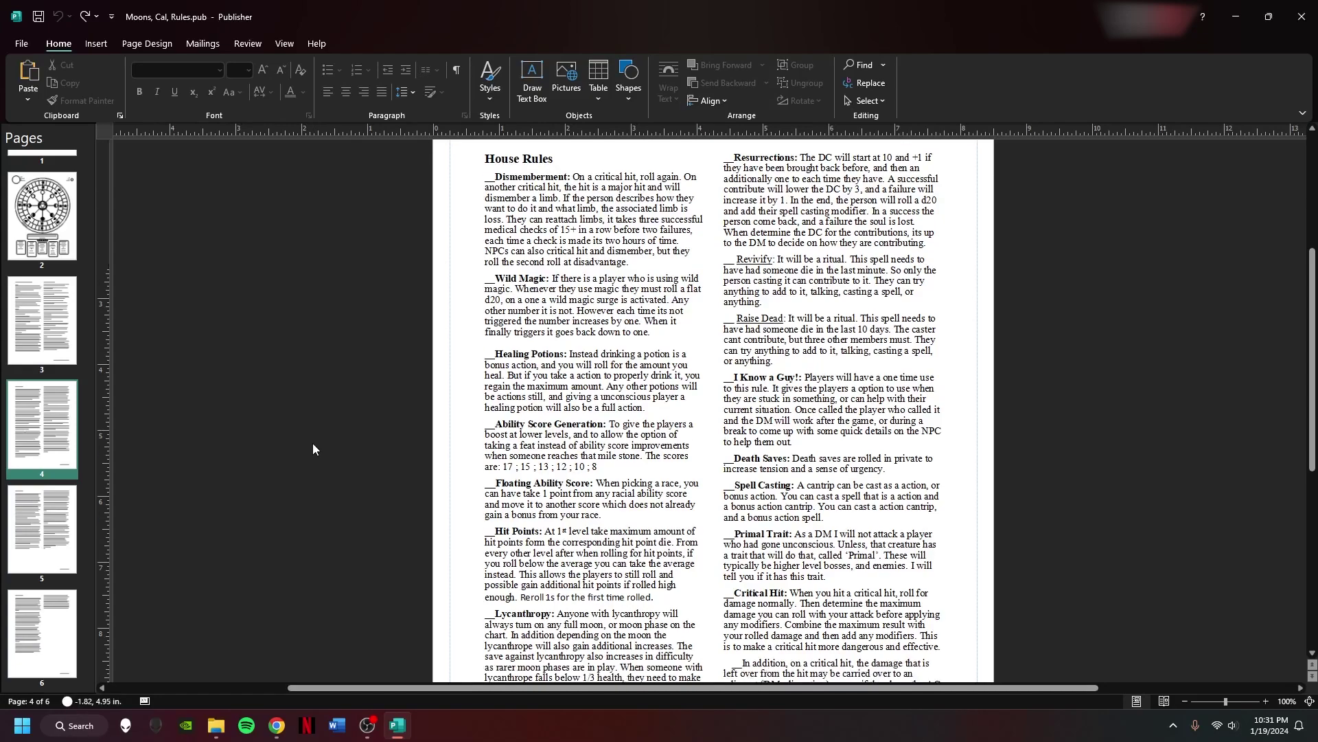
scroll(312, 443, "down", 1)
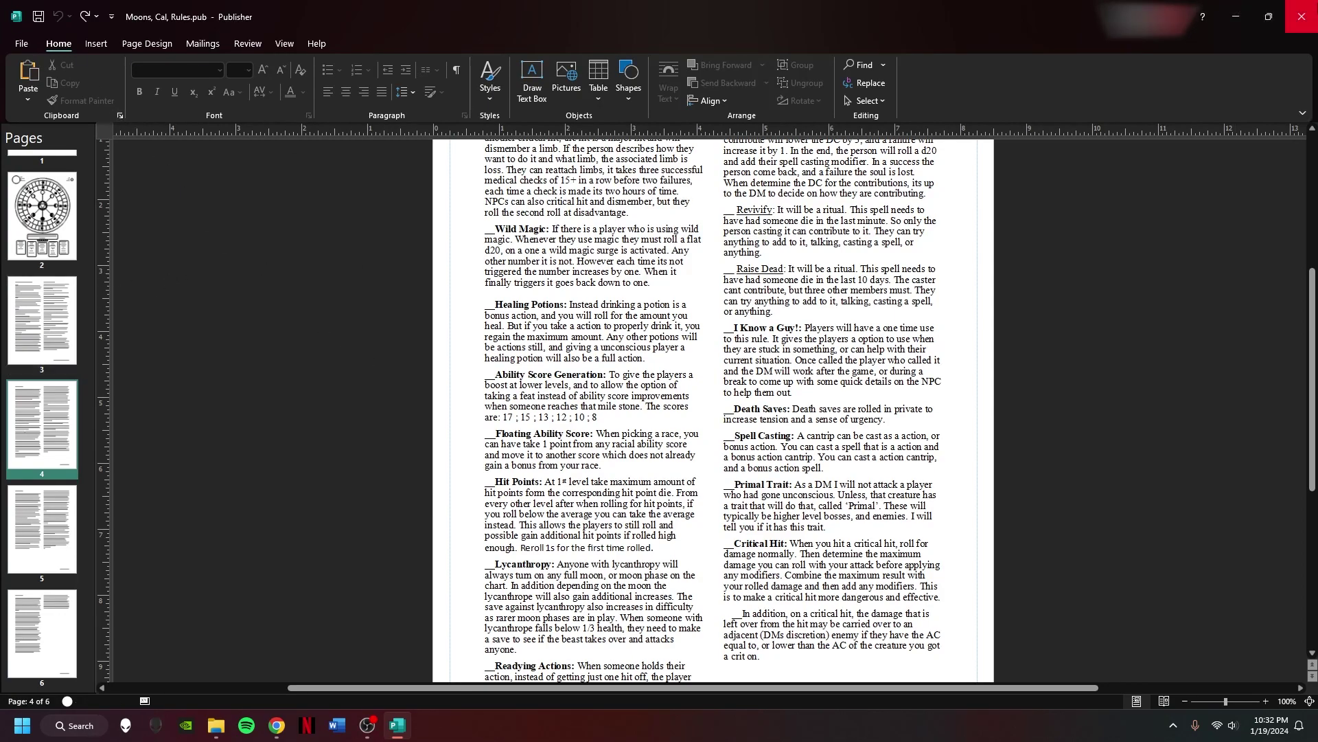
left_click(1301, 14)
left_click(680, 375)
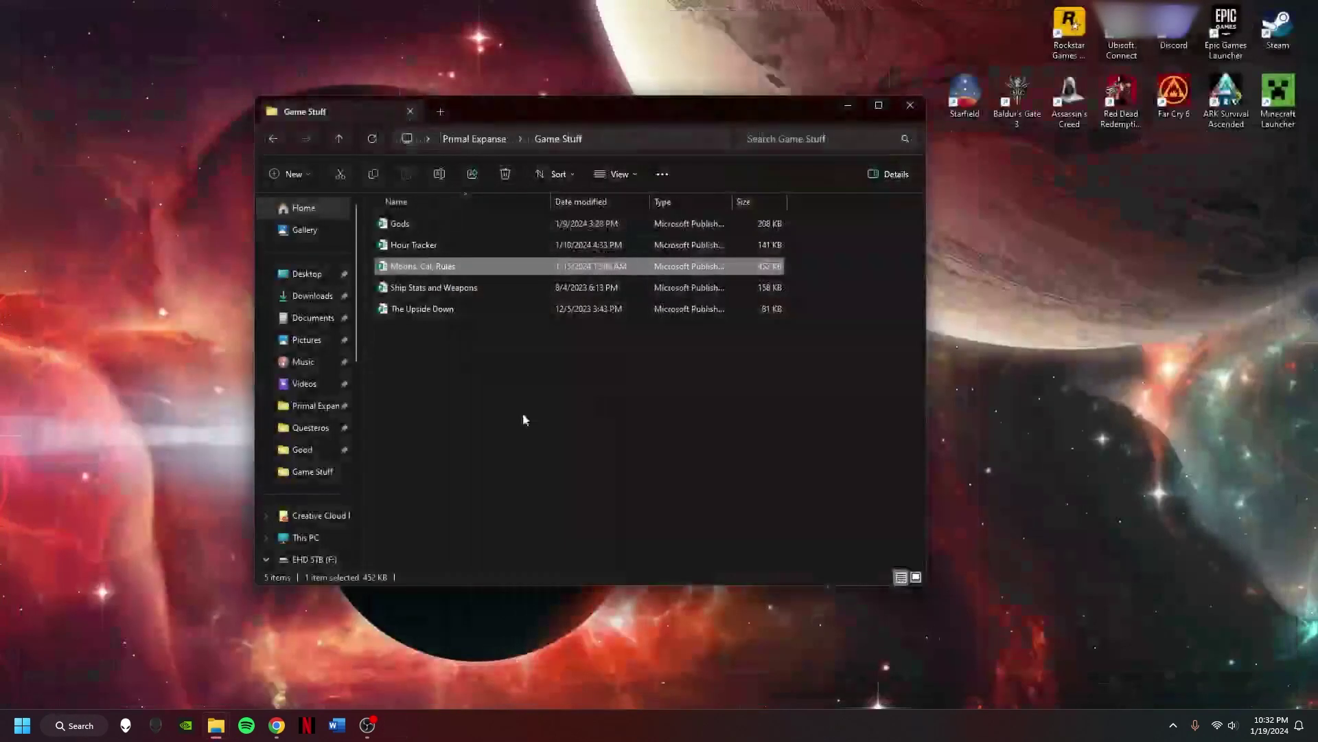
- Open the Ship Stats and Weapons publication, look over the ship prices and the Airship stat page, and close it
double_click(445, 290)
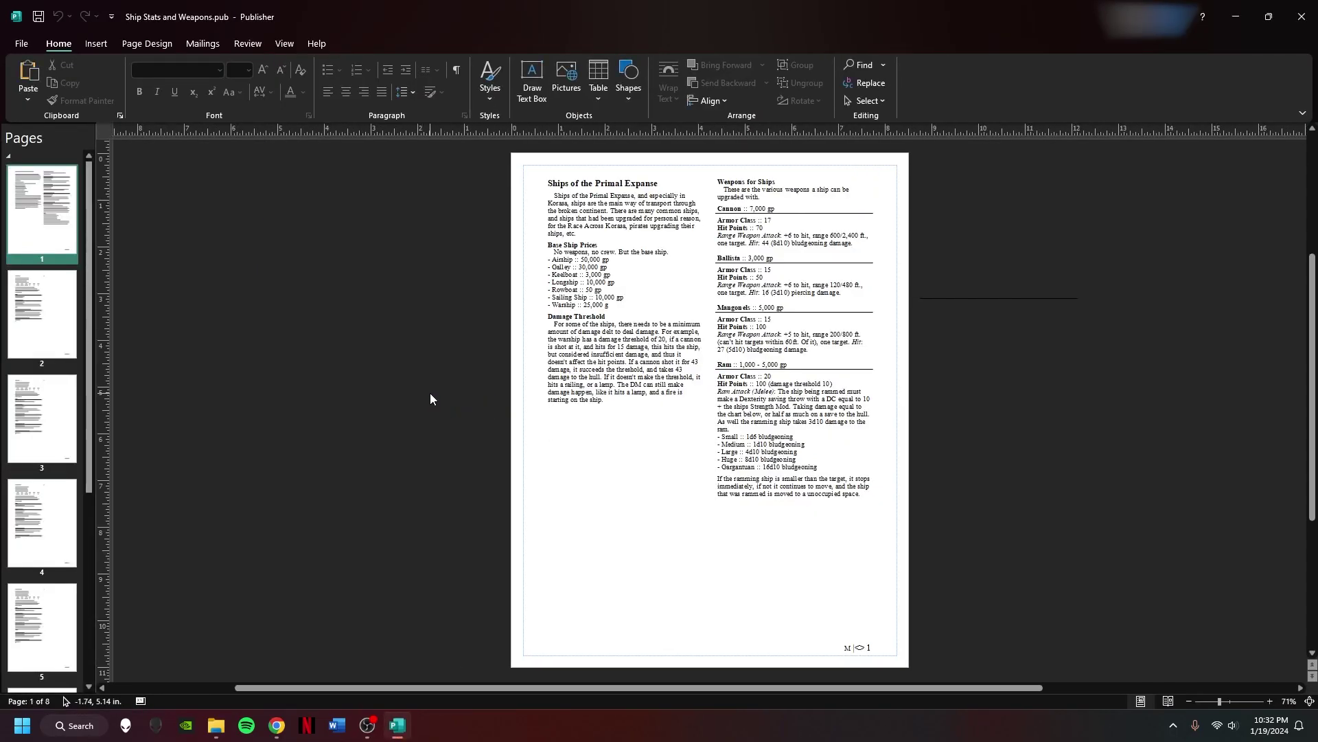
scroll(95, 555, "down", 3)
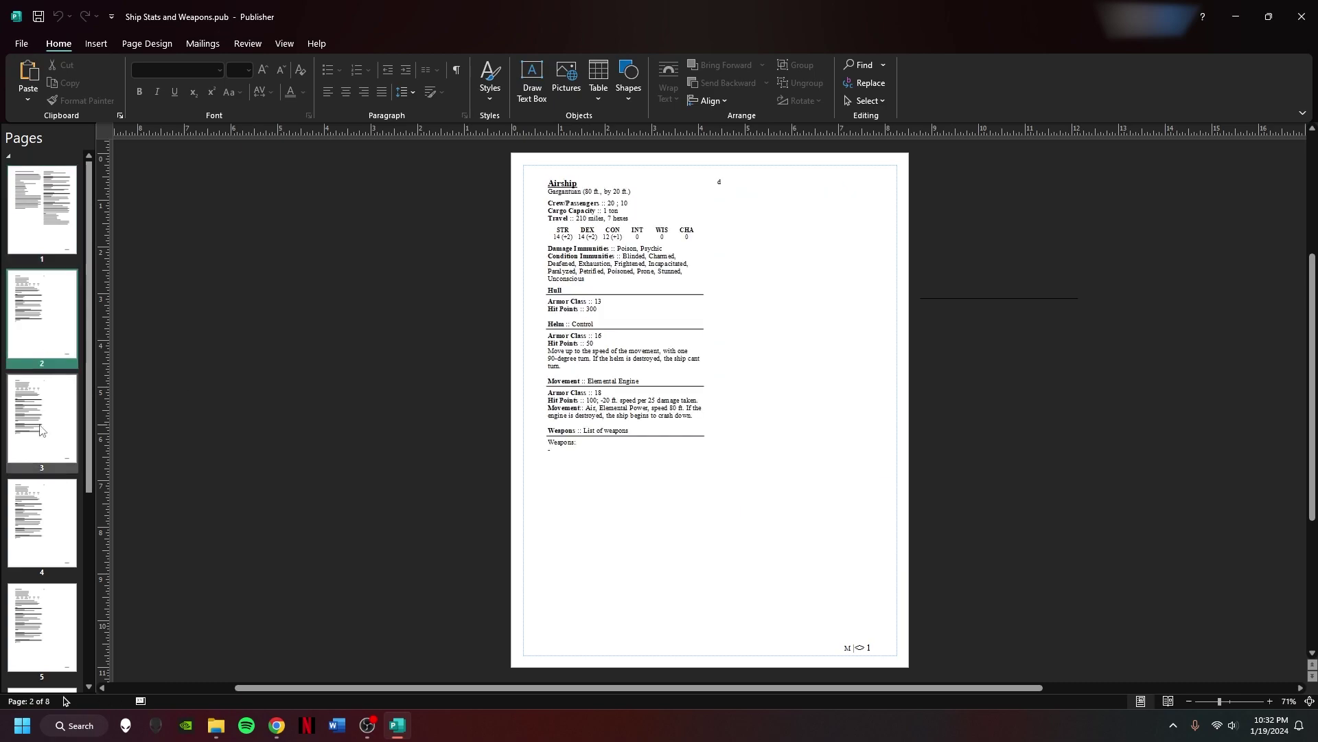
left_click(1302, 16)
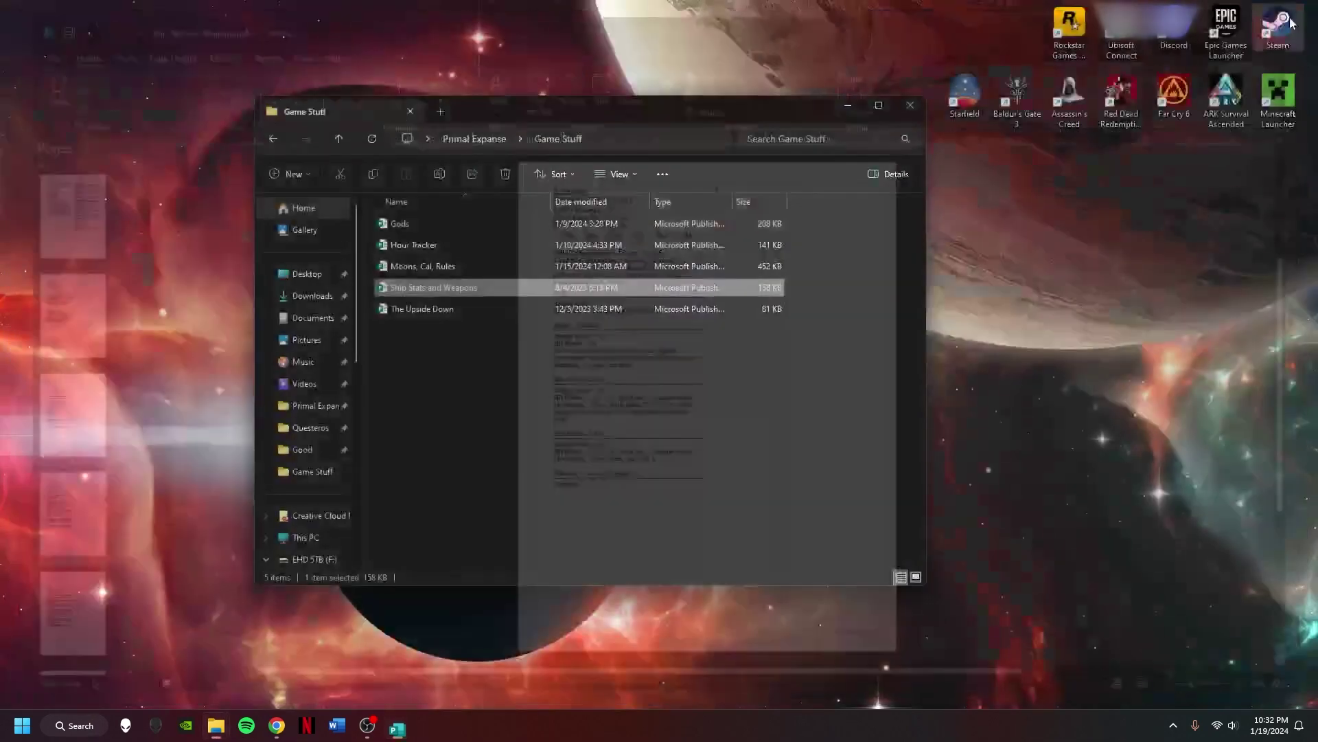
left_click_drag(658, 110, 607, 106)
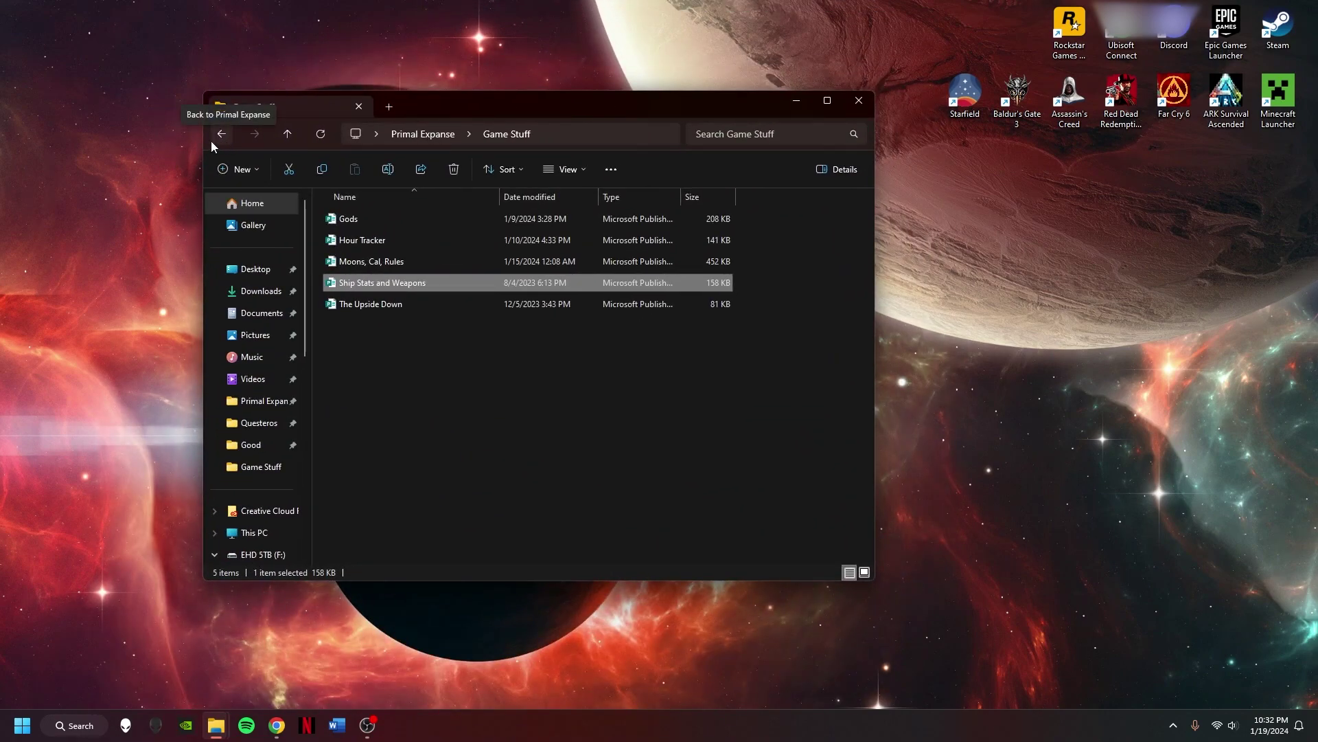
- Open The Upside Down publication, view its description and Known Creatures list, and close it
double_click(387, 307)
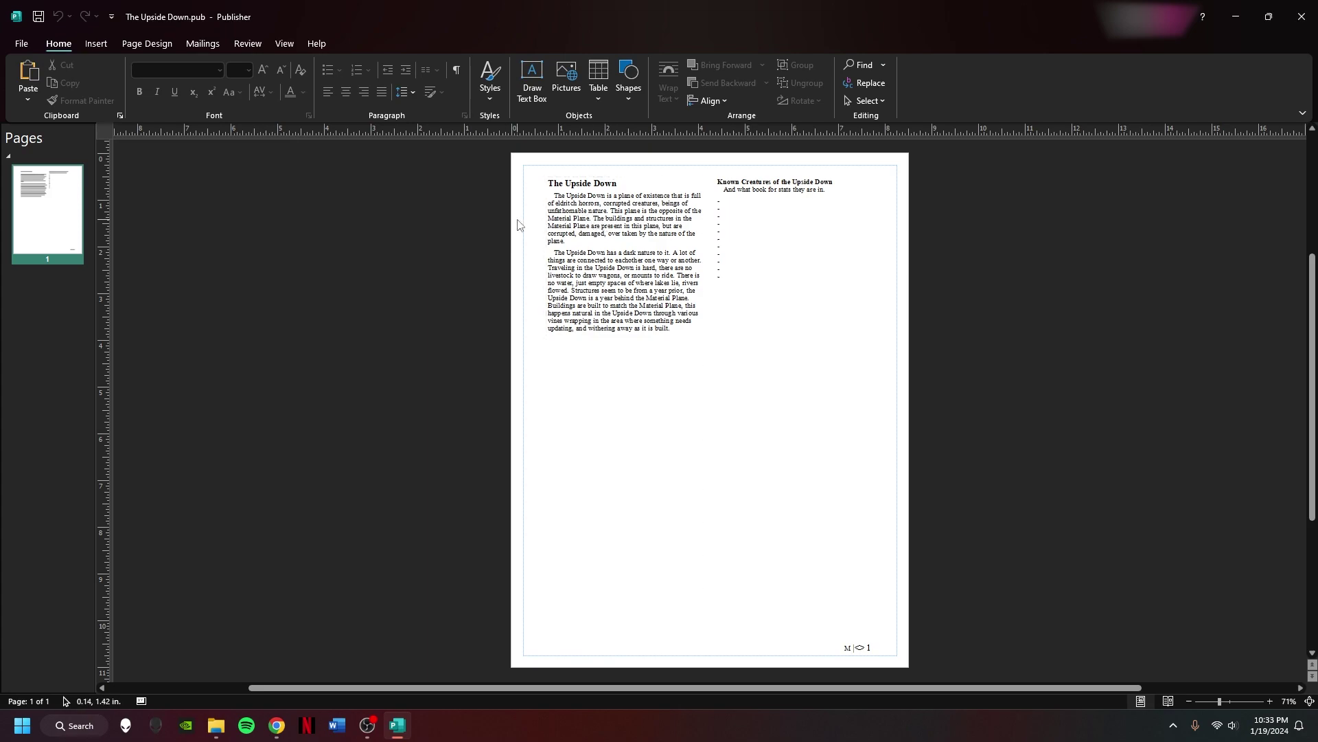
left_click(762, 204)
left_click(992, 268)
left_click(1302, 16)
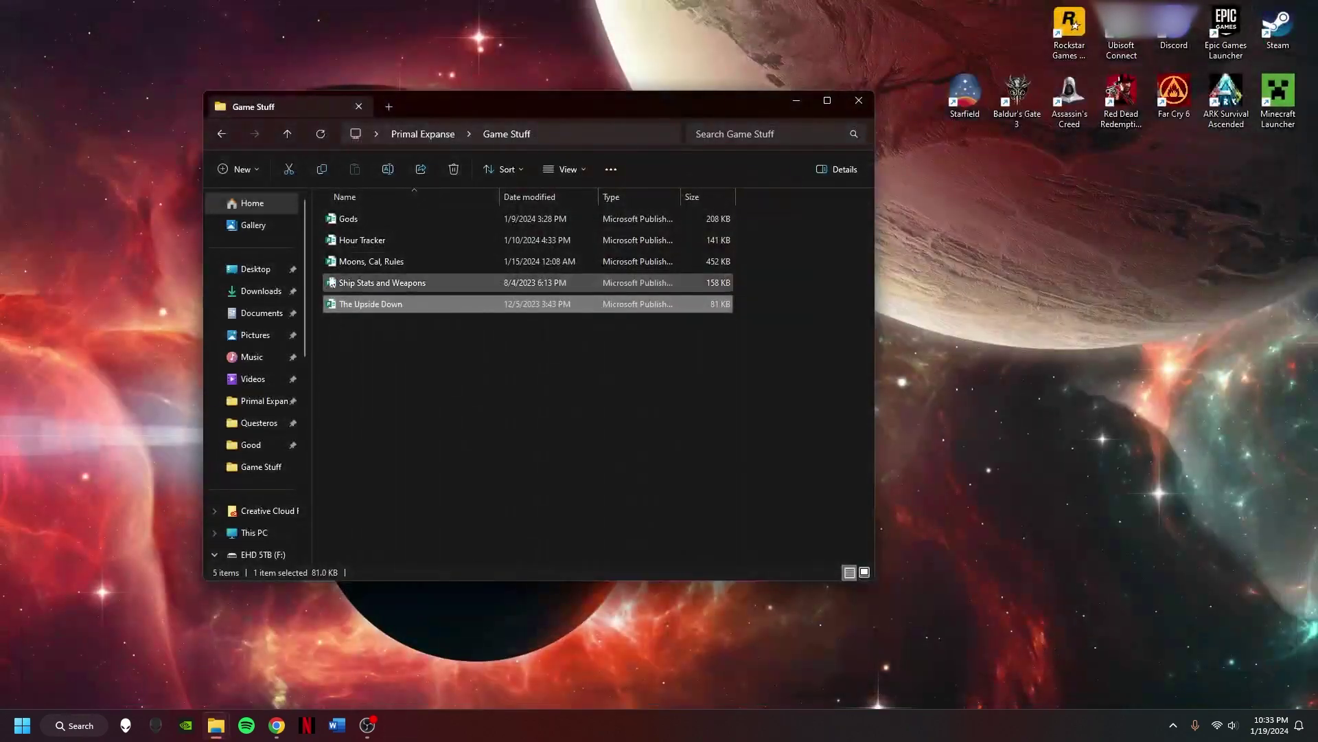
- Open the Calendar Moon Scheduals workbook from the Excel Stuff folder and switch to its Moon Calandars sheet
left_click(231, 135)
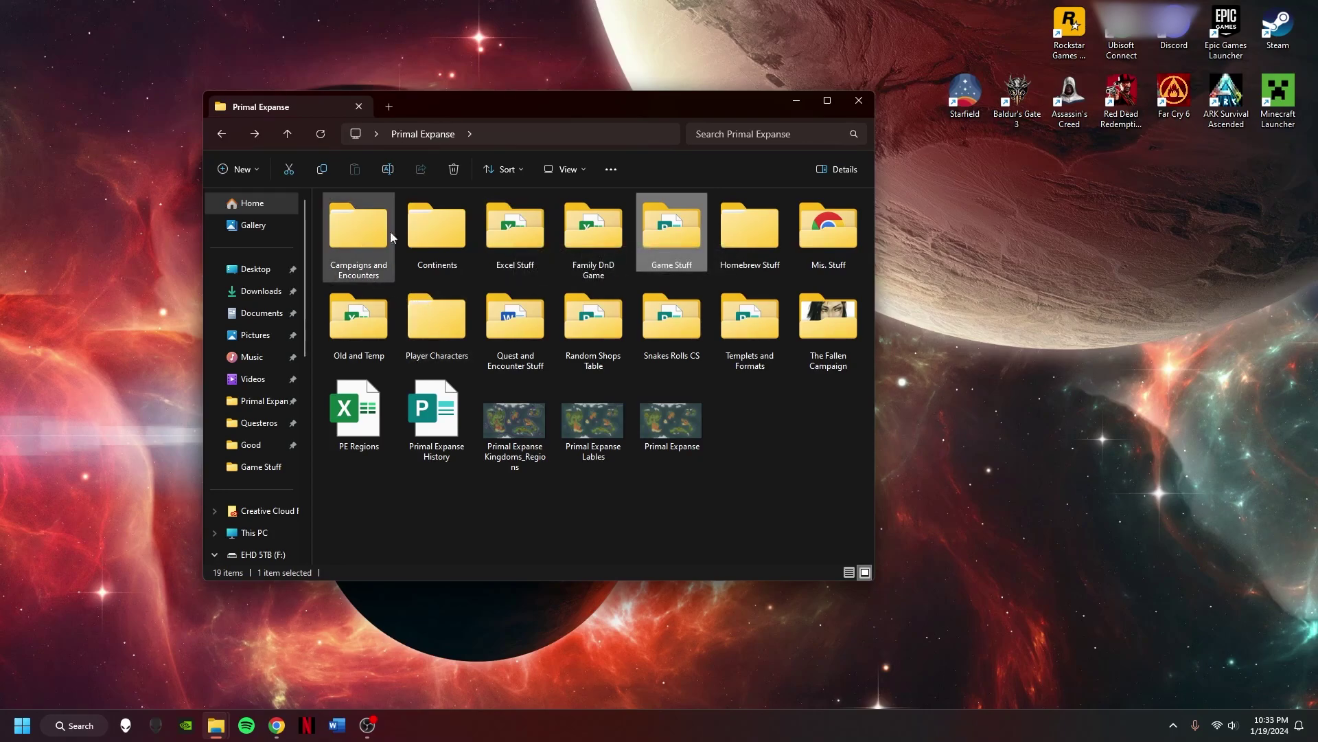
double_click(525, 233)
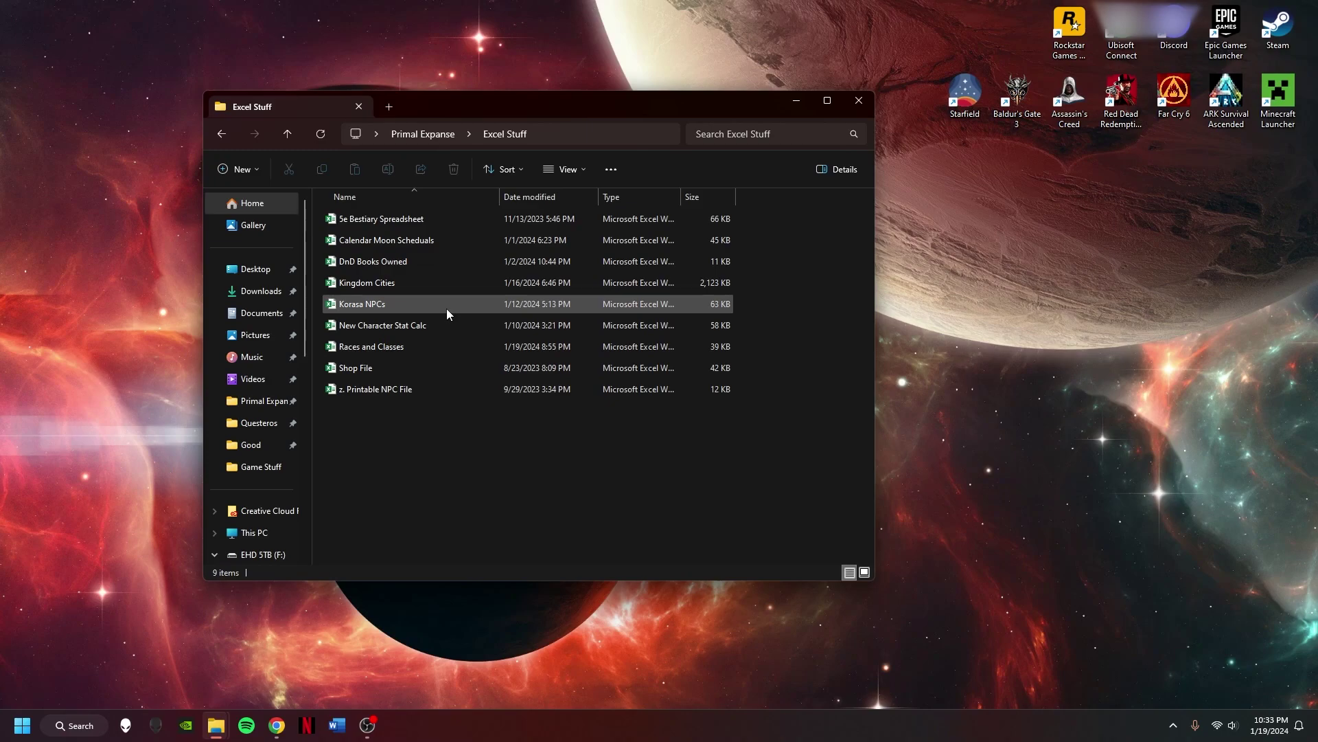
double_click(441, 241)
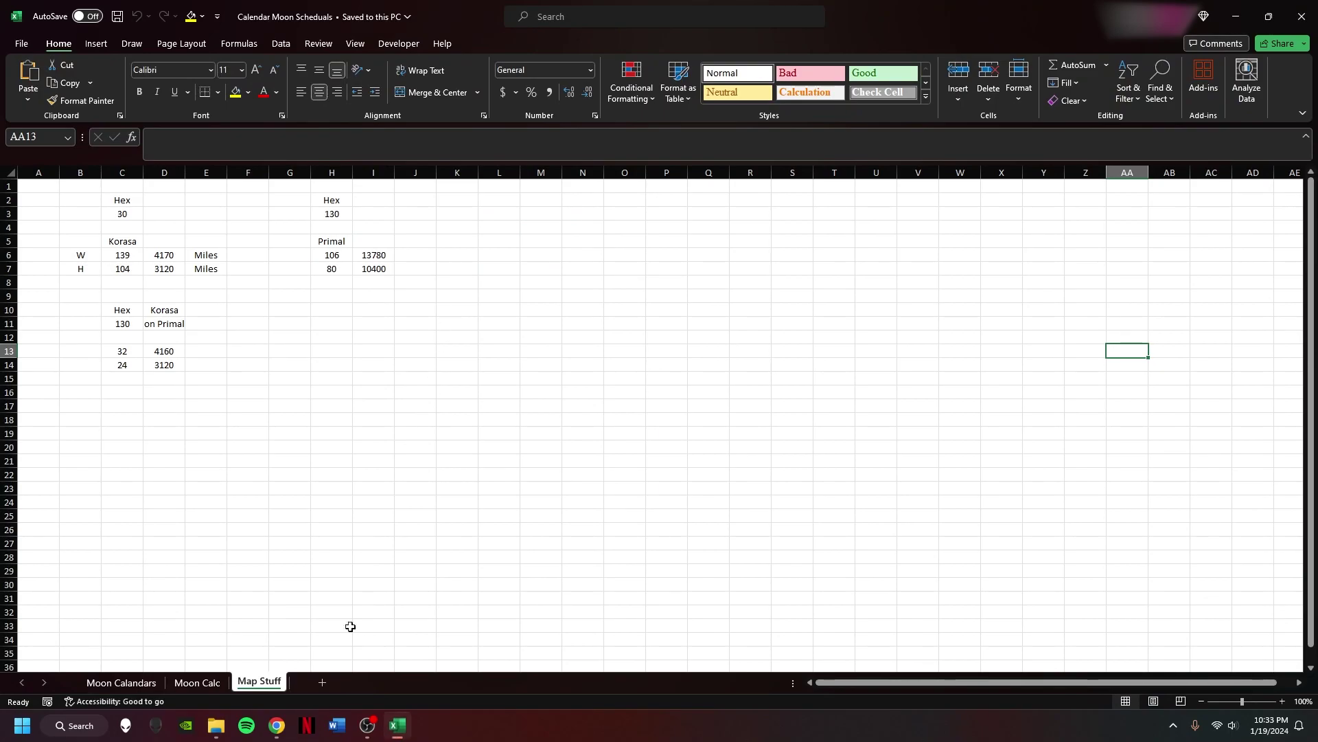
left_click(174, 681)
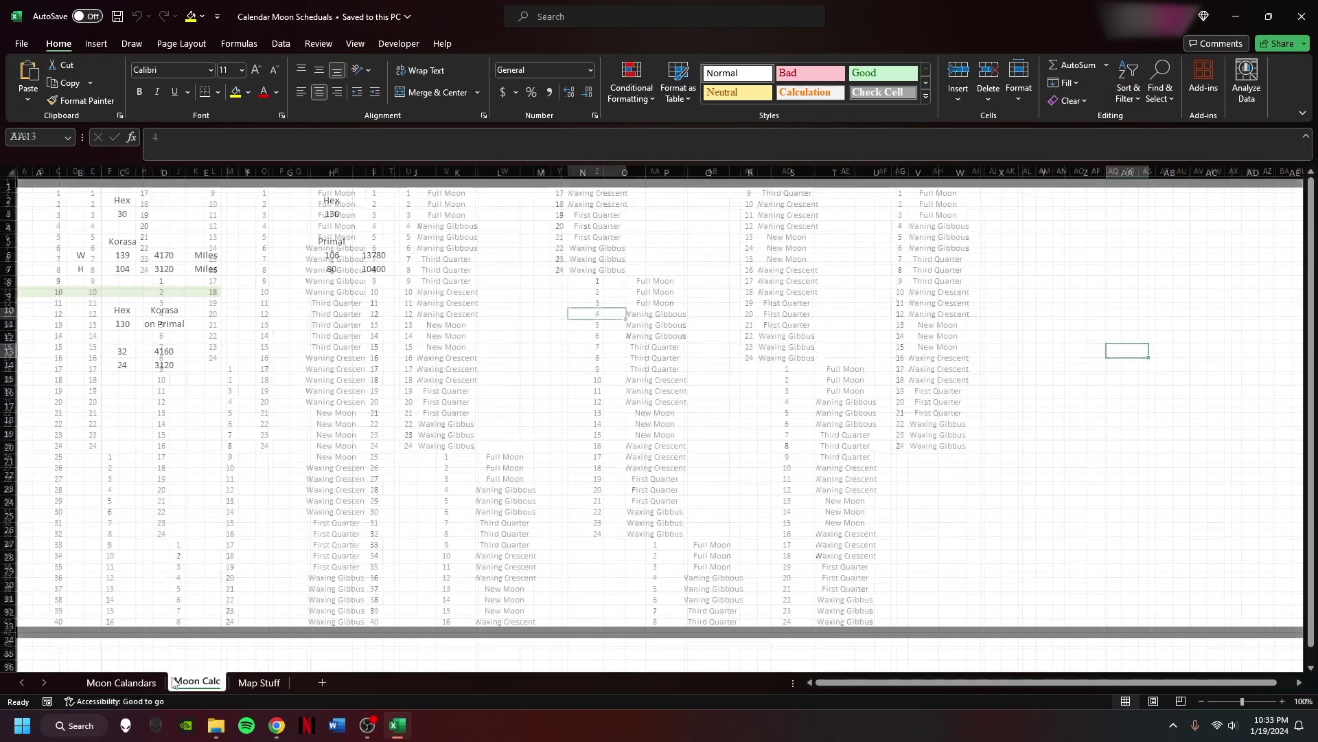
left_click(121, 684)
- Examine the monthly moon calendars, the phase lists and the color example on the sheet, and close the workbook
scroll(386, 453, "down", 5)
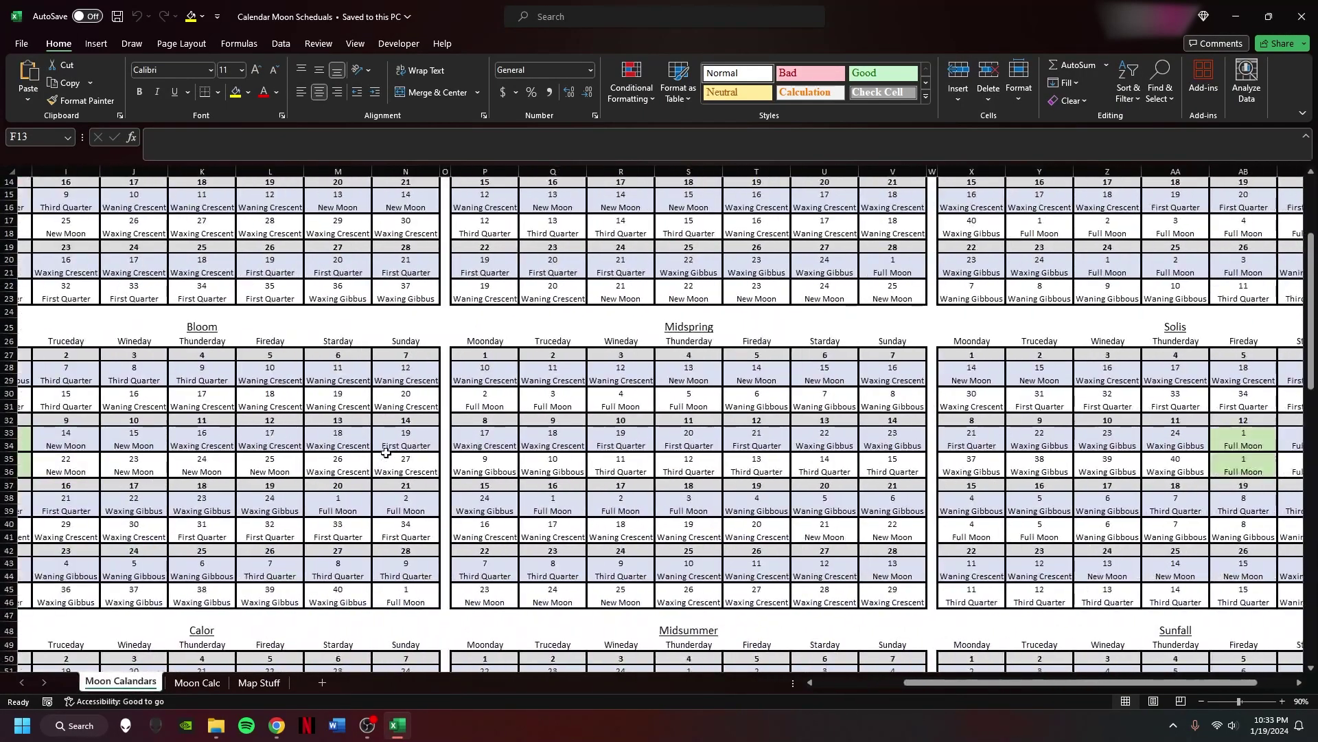
scroll(386, 454, "down", 15)
scroll(386, 453, "right", 5)
scroll(392, 460, "up", 12)
scroll(392, 460, "left", 2)
scroll(392, 460, "up", 8)
scroll(405, 460, "left", 5)
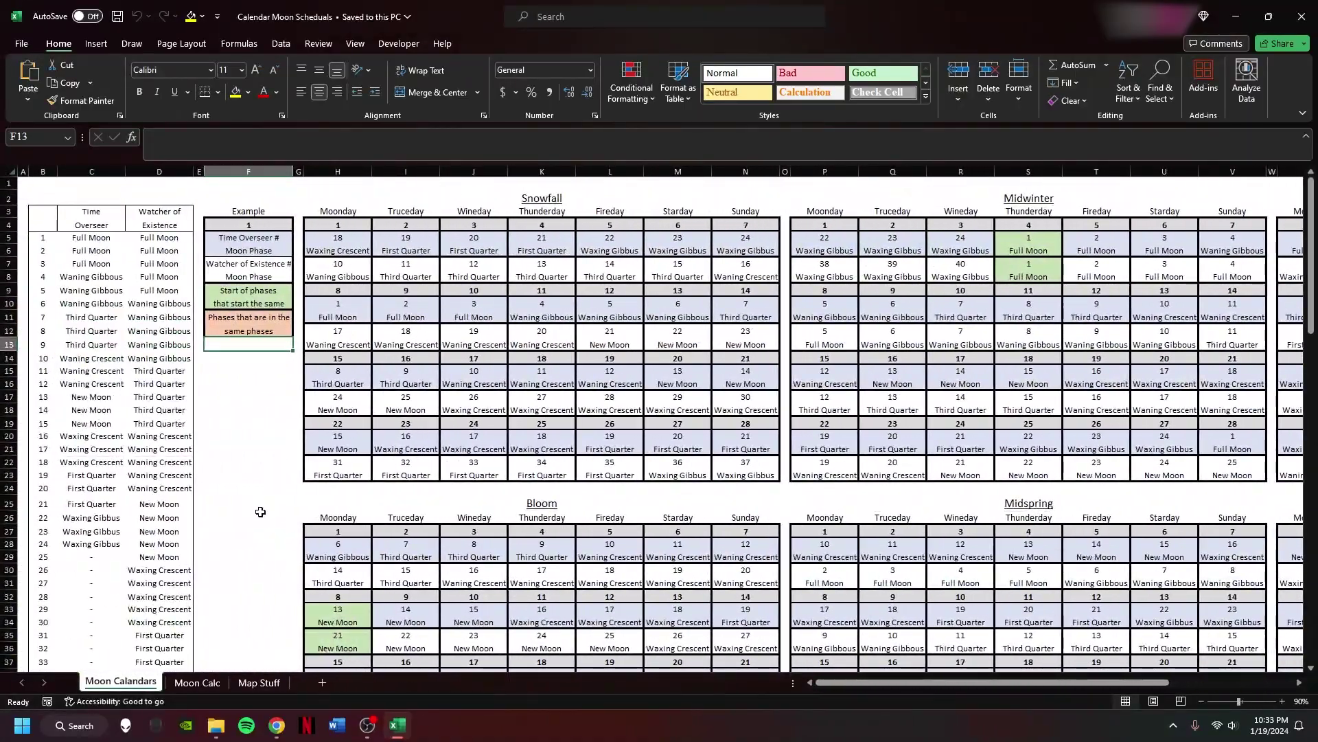
scroll(264, 522, "down", 3)
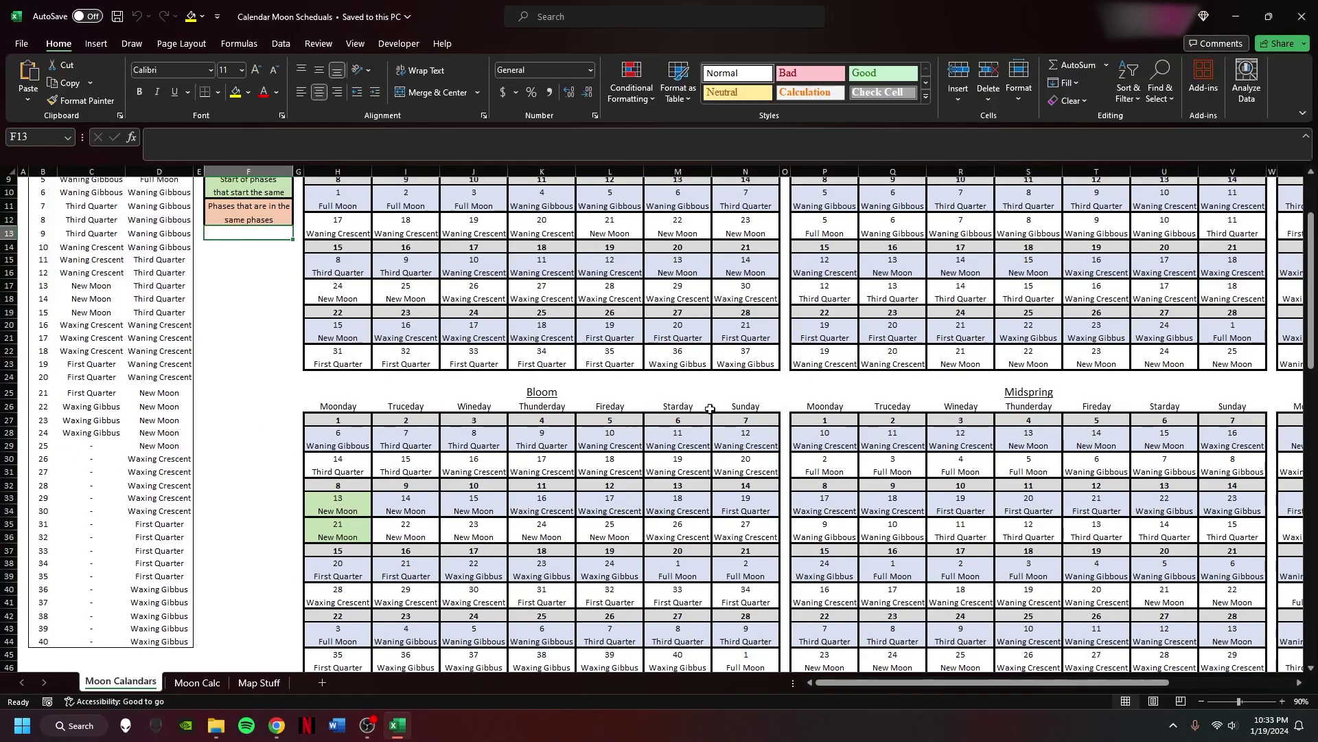
scroll(710, 411, "right", 5)
left_click_drag(1017, 511, 1017, 537)
left_click(1040, 411)
left_click(1301, 16)
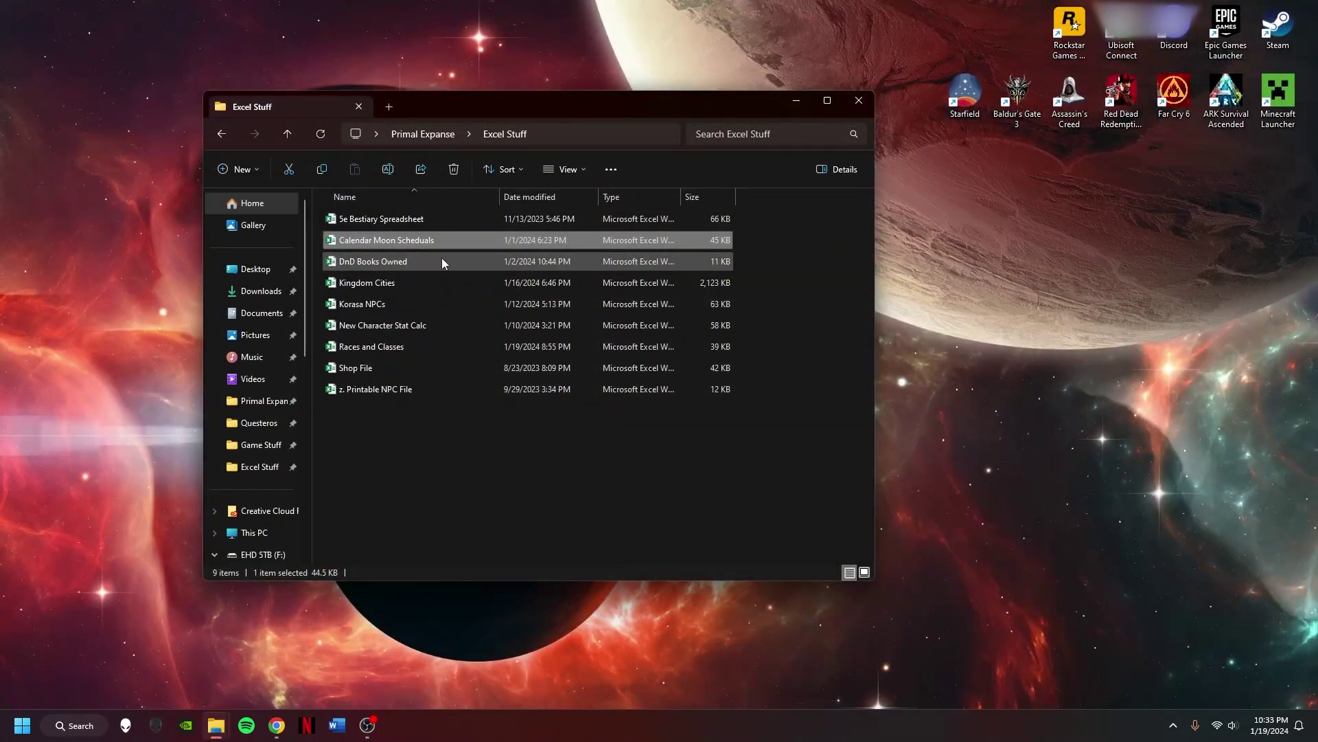
- Open the Kingdom Cities workbook and inspect the Korasa map picture on the Time Zones sheet
double_click(412, 283)
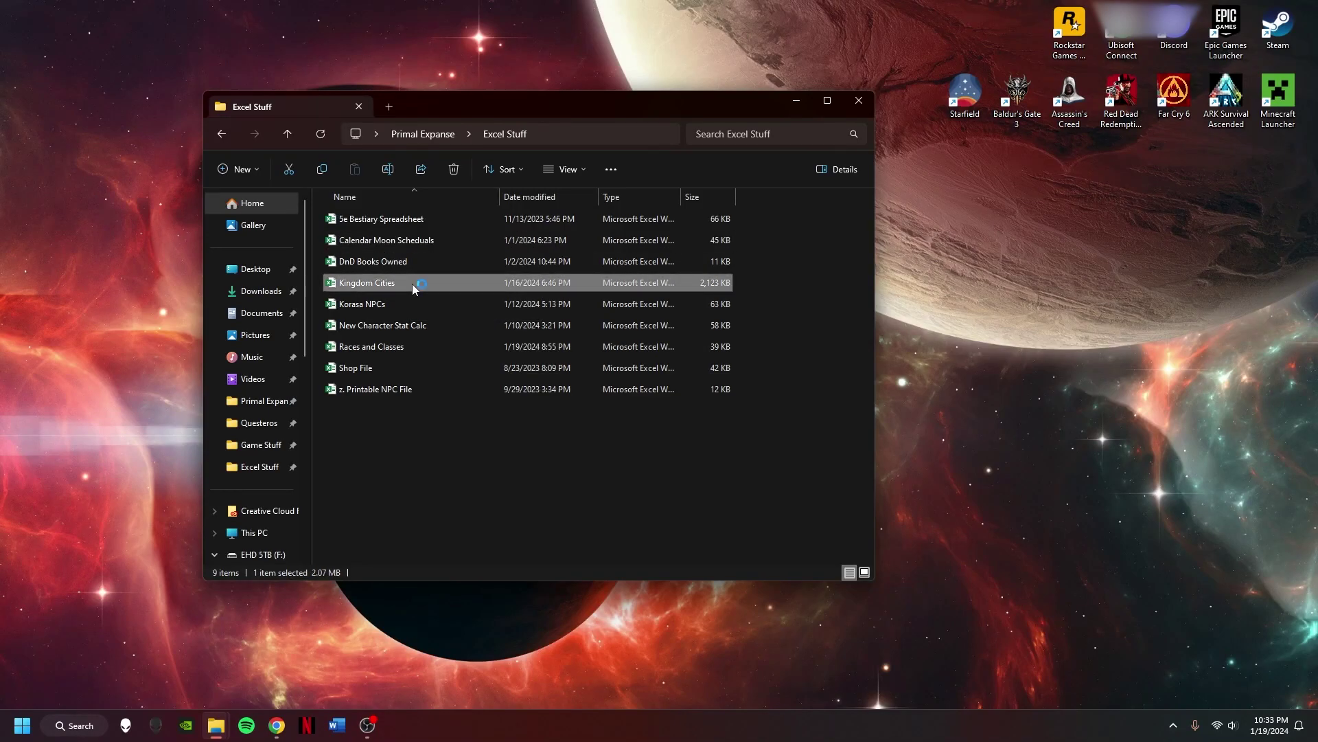
scroll(550, 425, "left", 3)
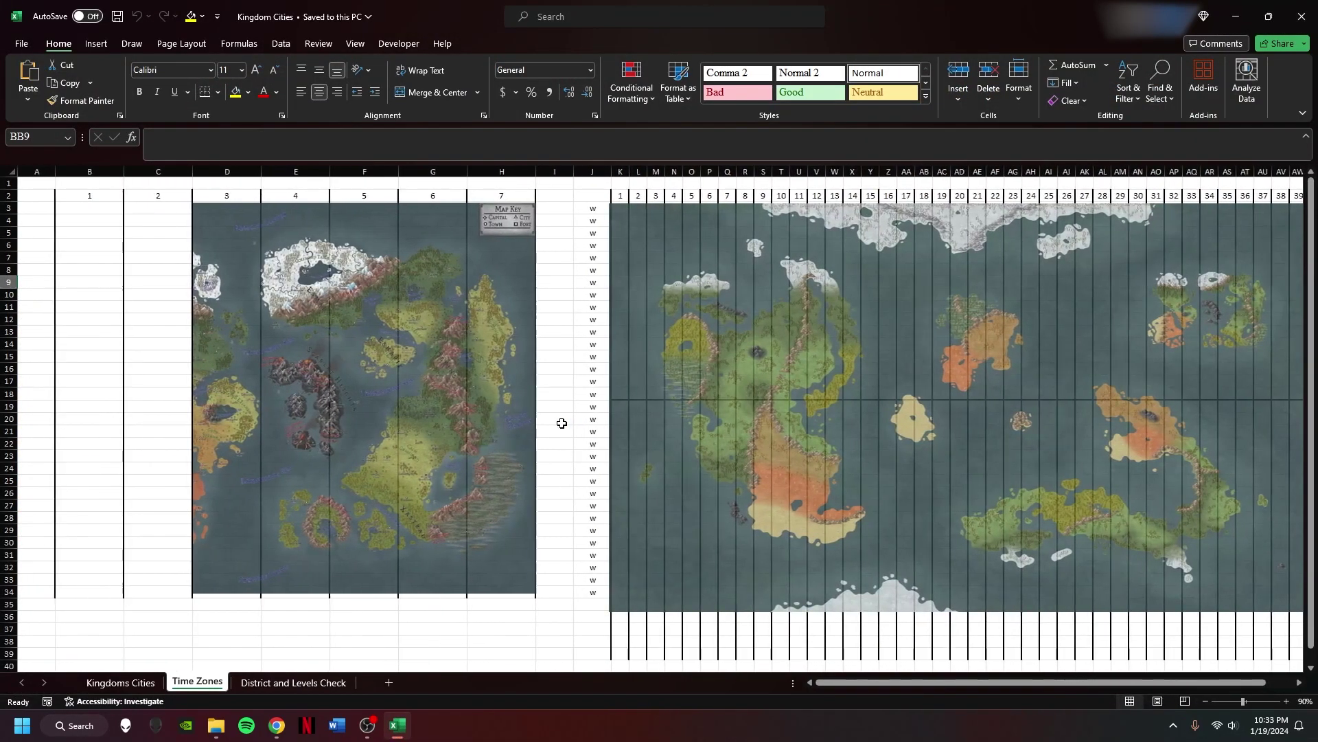
left_click(292, 429)
left_click_drag(254, 481, 259, 482)
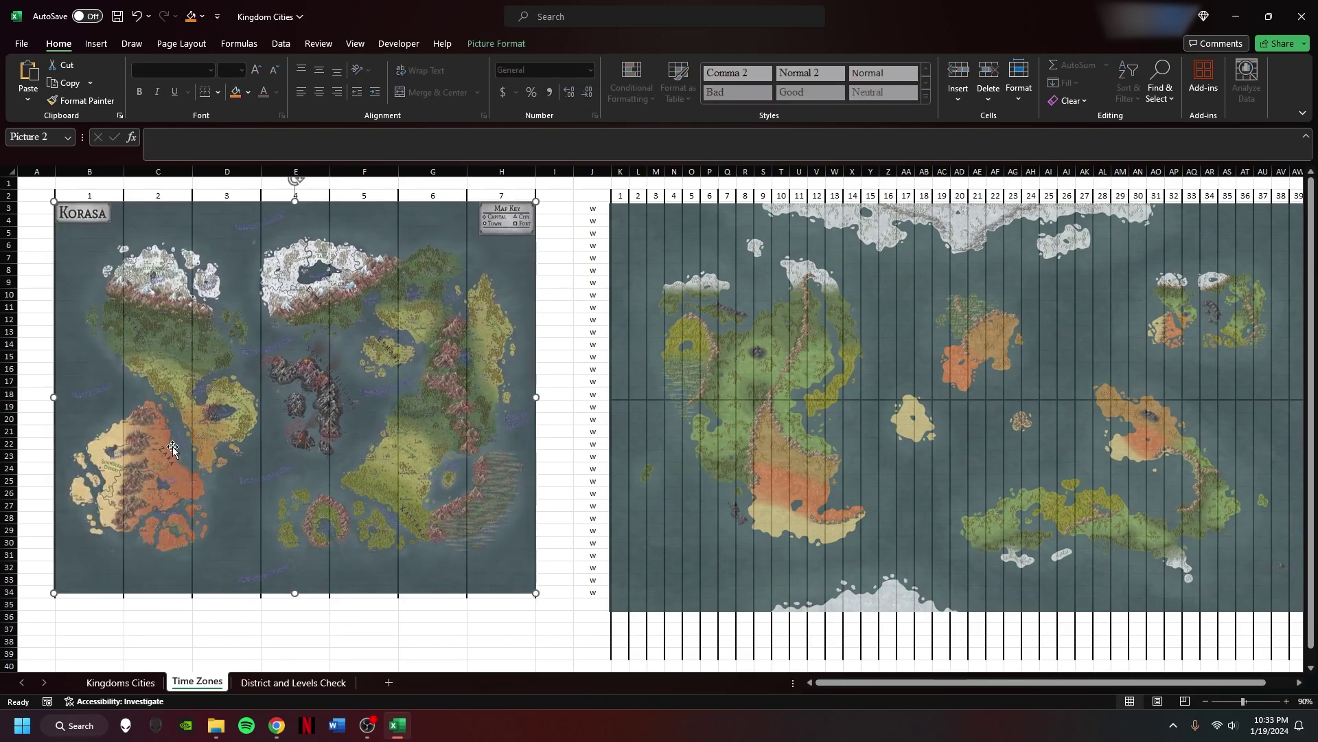
left_click(569, 433)
- Examine the numbered time zone columns across the Korasa map and the full world map beside it
scroll(542, 409, "right", 3)
scroll(412, 357, "left", 3)
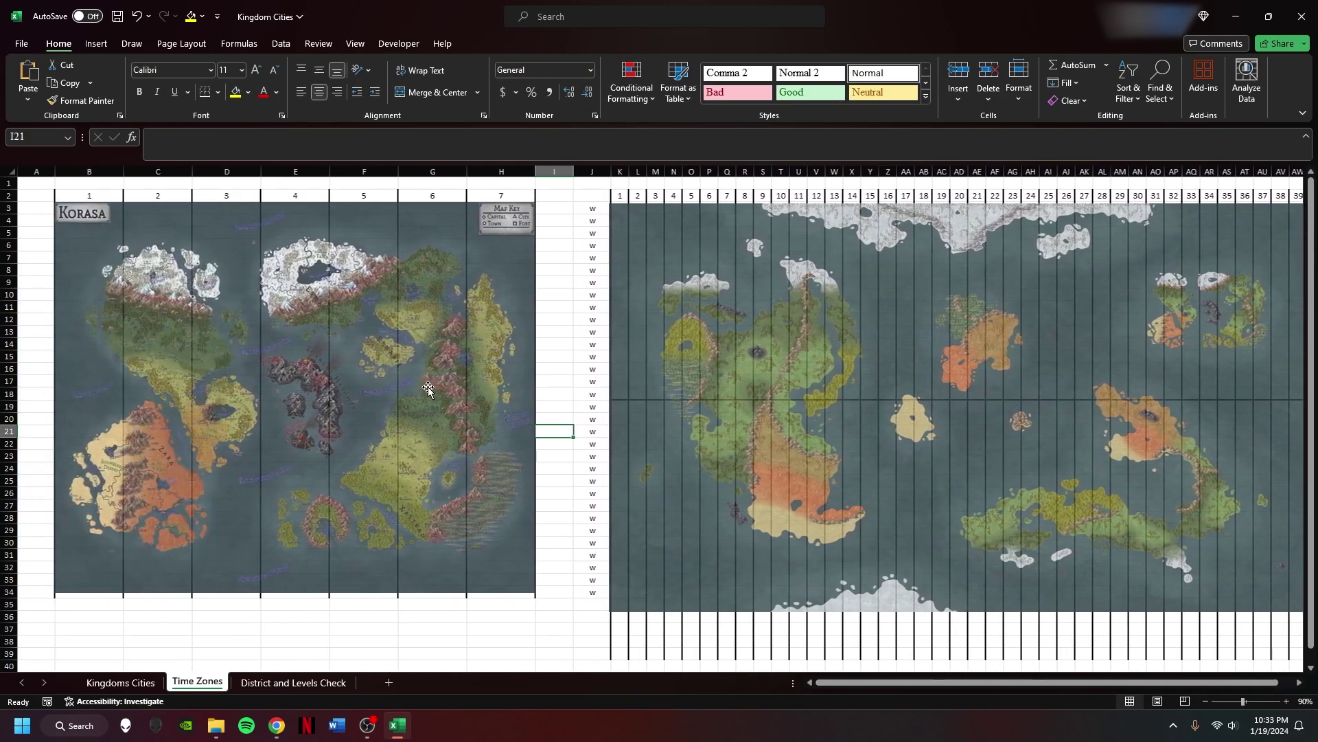
left_click_drag(89, 196, 512, 199)
left_click(557, 256)
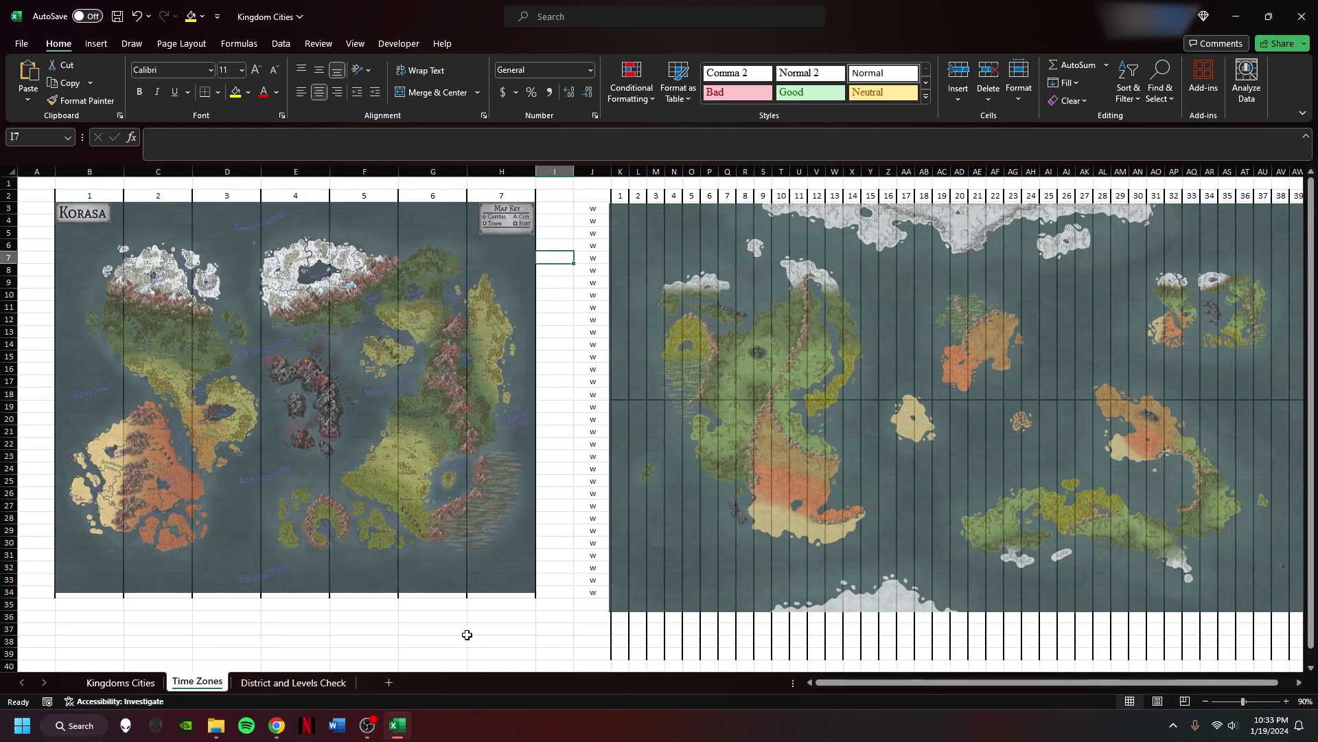
scroll(706, 318, "right", 5)
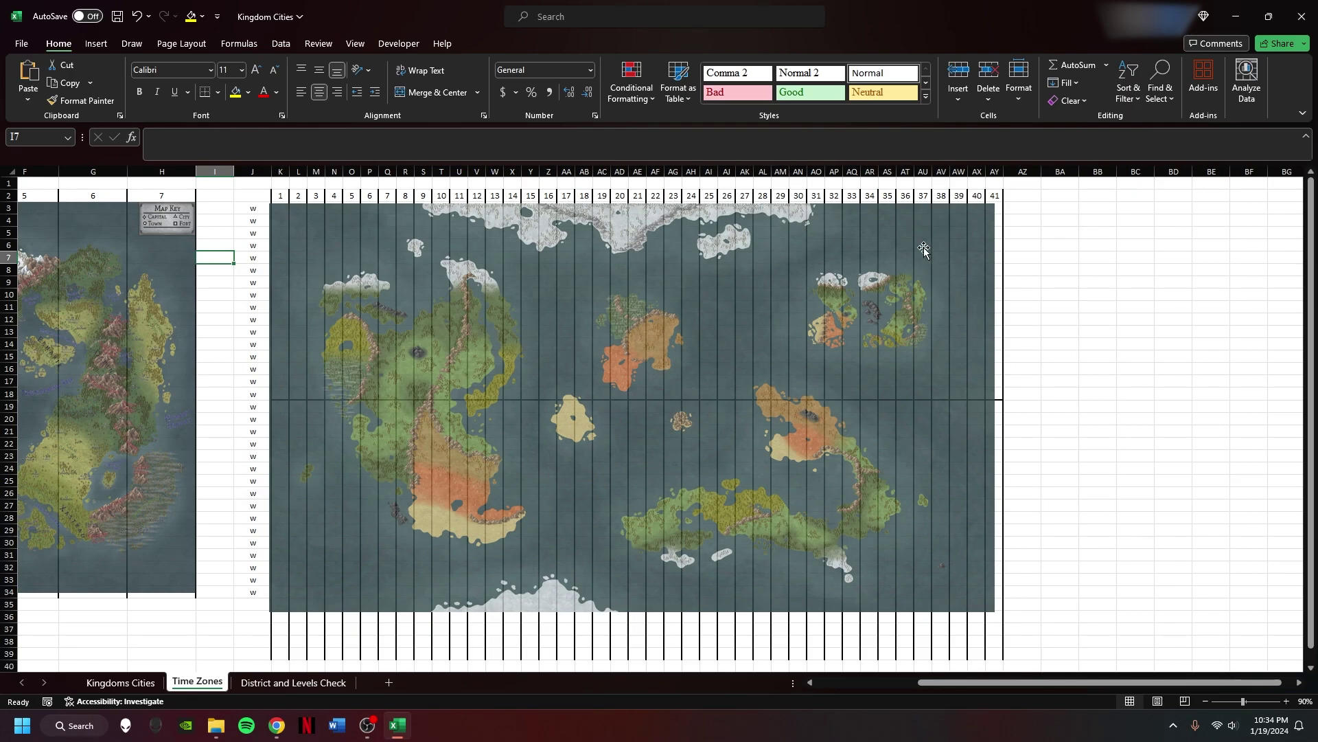
- Open the District and Levels Check sheet and review its district, level and castle tables at 110% zoom
left_click(267, 687)
scroll(499, 474, "up", 4)
scroll(498, 473, "up", 1)
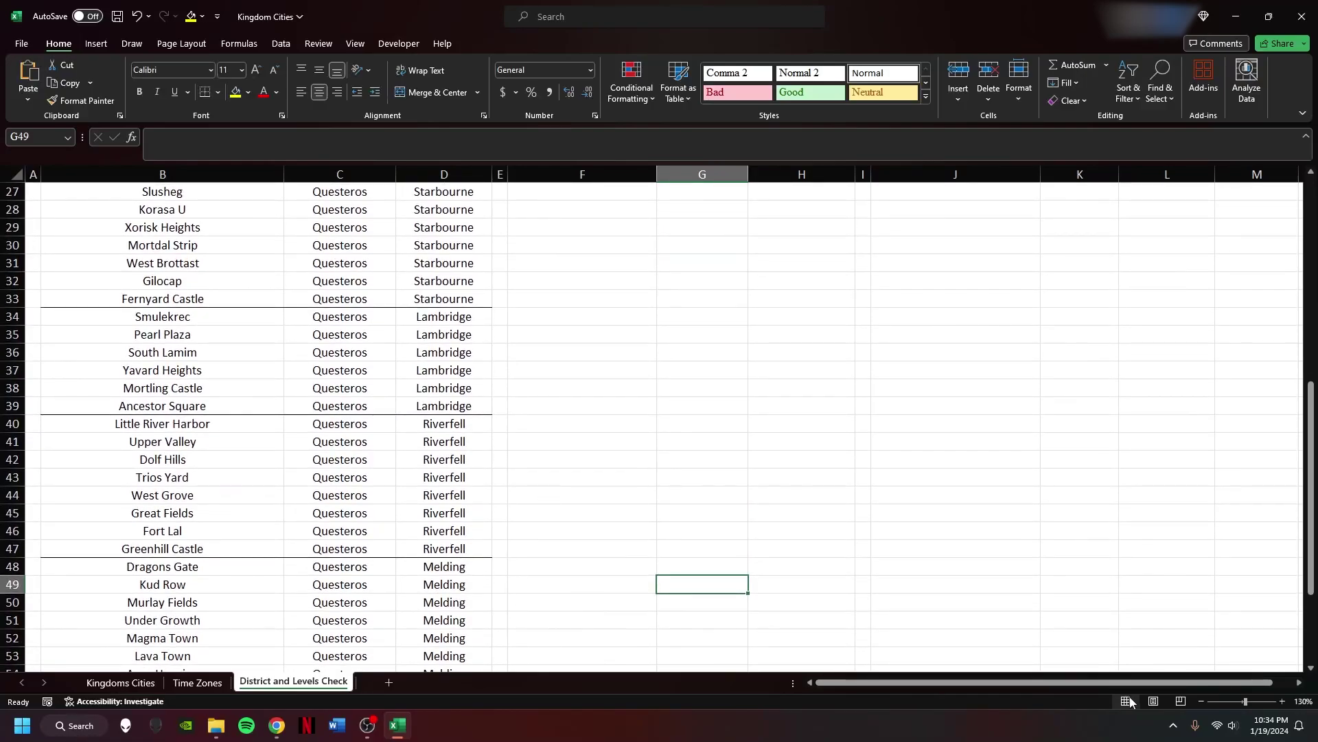
left_click(1201, 701)
left_click(1202, 701)
scroll(655, 450, "up", 10)
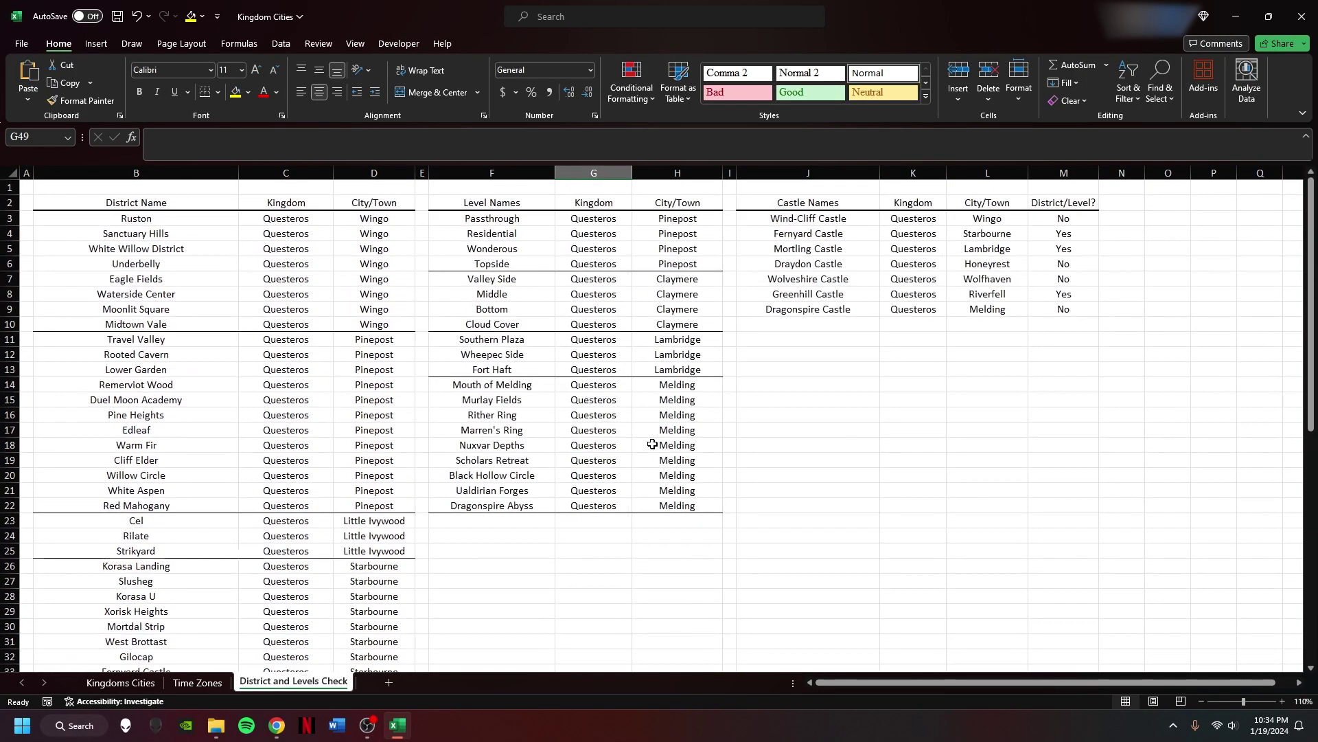
- Examine the castle names, the level names and the full district list down to the Melding rows
scroll(693, 465, "down", 14)
scroll(693, 465, "up", 14)
left_click_drag(830, 246, 811, 309)
left_click_drag(491, 279, 521, 430)
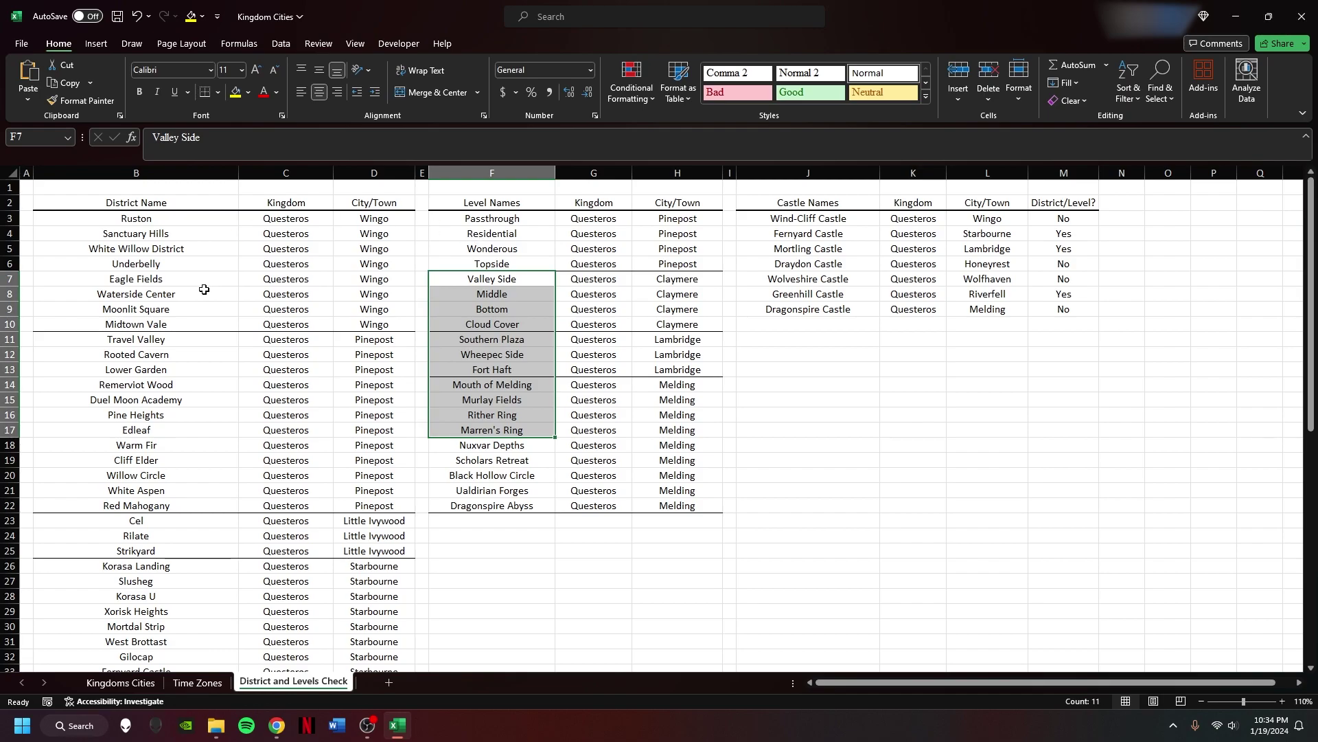
scroll(183, 295, "down", 14)
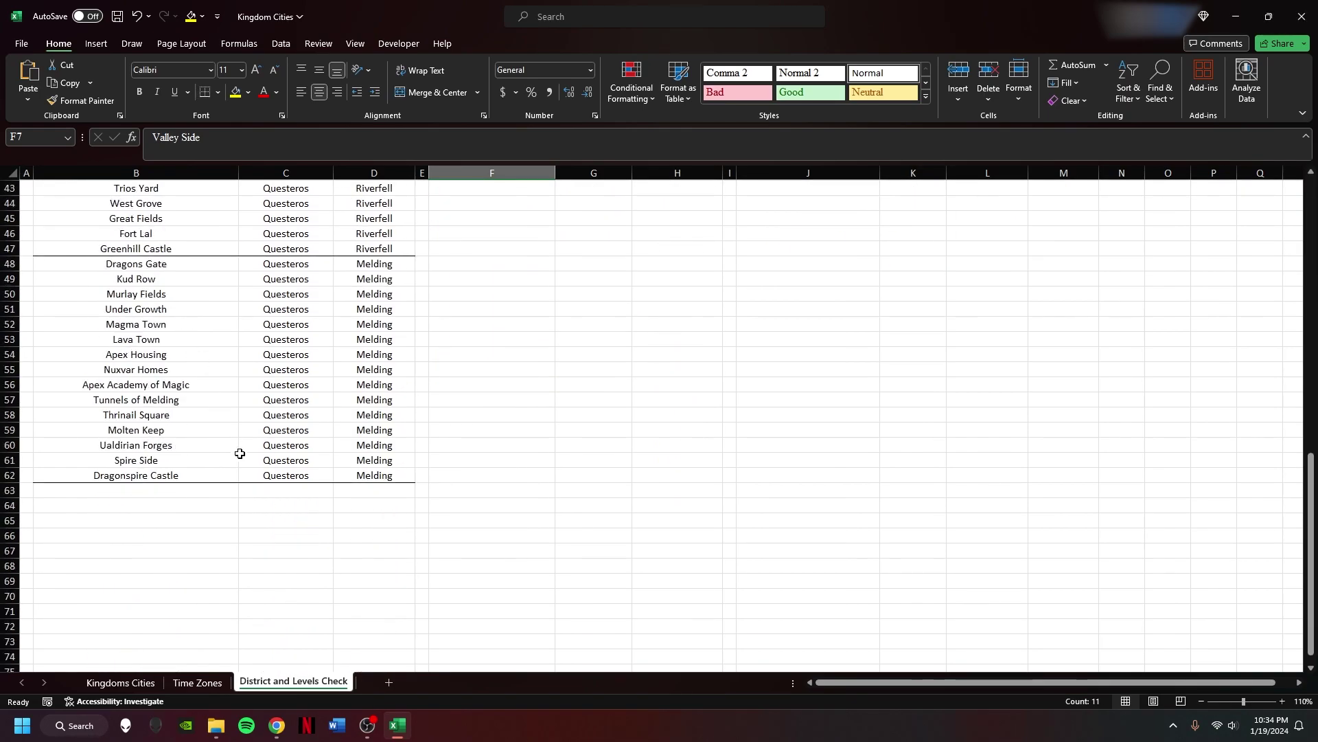
- Review the kingdom city lists, population formulas and page tallies on the Kingdoms Cities sheet, and close the workbook
left_click(121, 683)
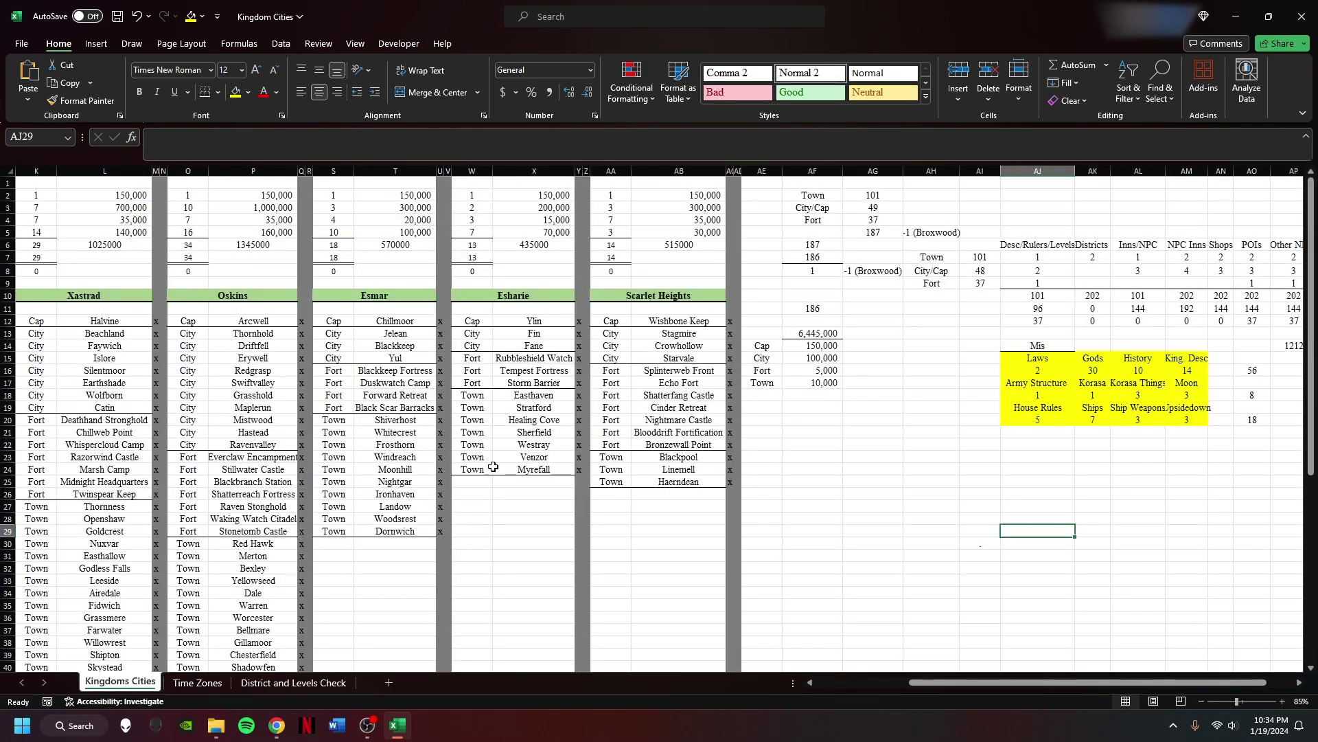
scroll(485, 470, "left", 5)
scroll(587, 446, "down", 10)
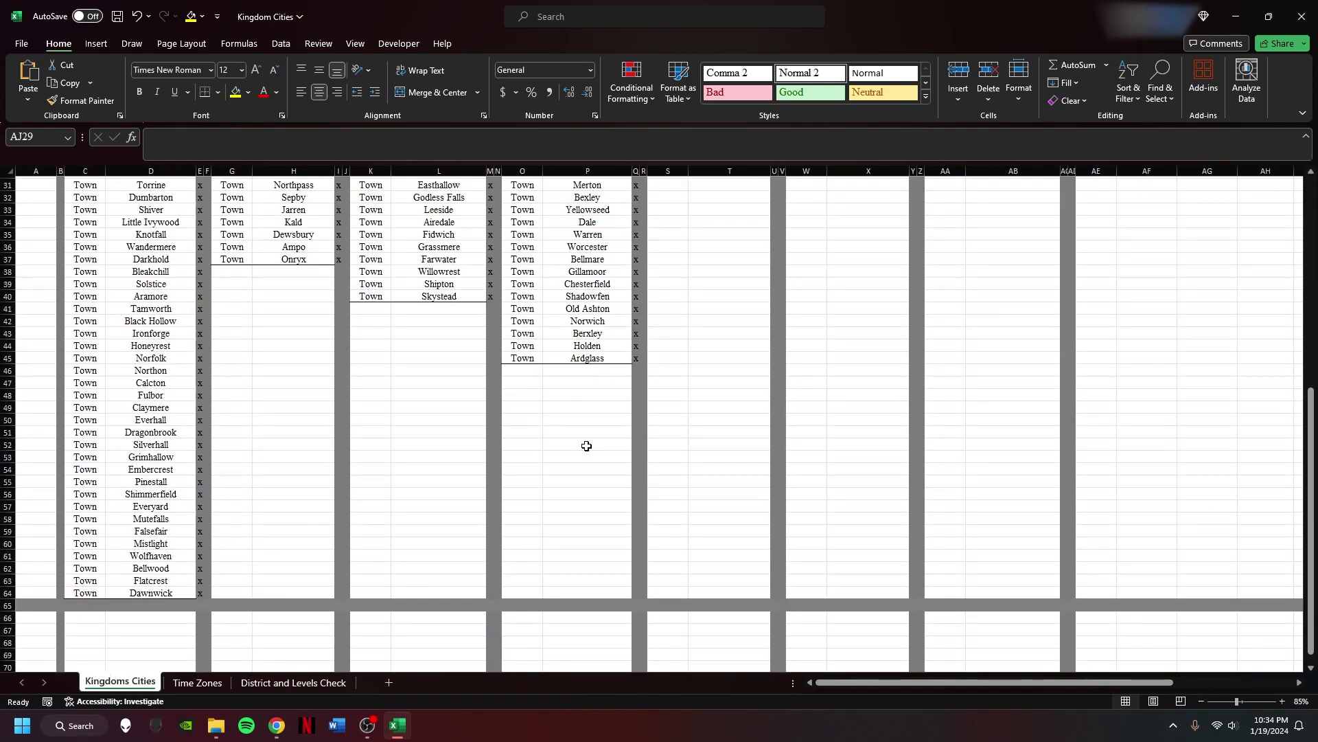
scroll(587, 446, "up", 10)
scroll(584, 448, "right", 8)
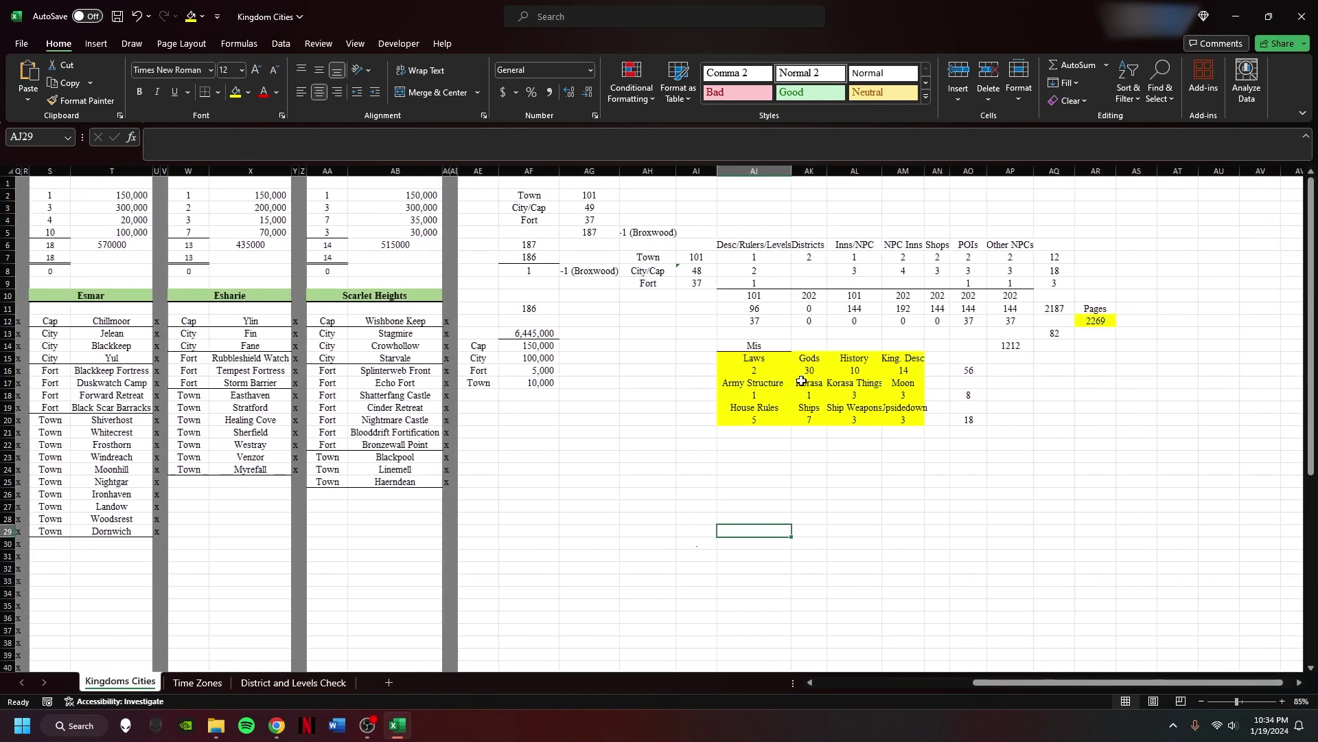
left_click(412, 197)
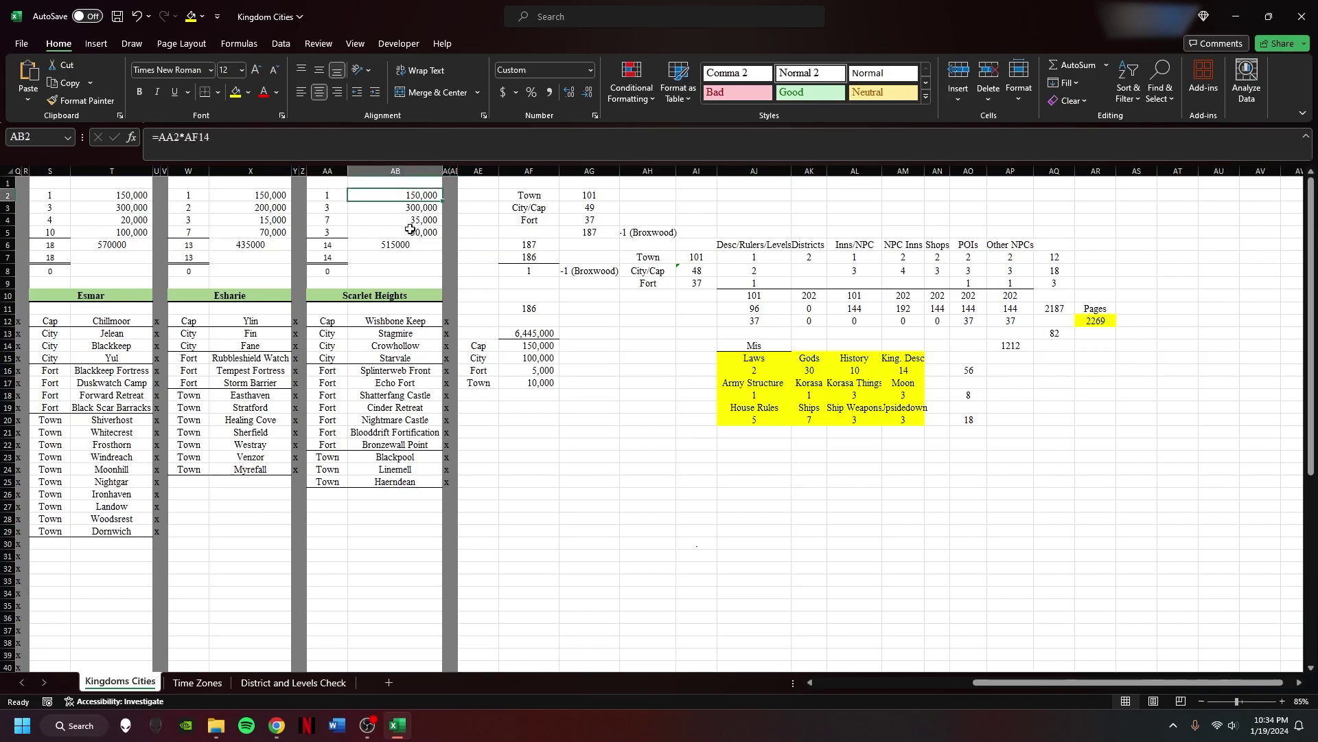
left_click(1302, 15)
left_click(727, 464)
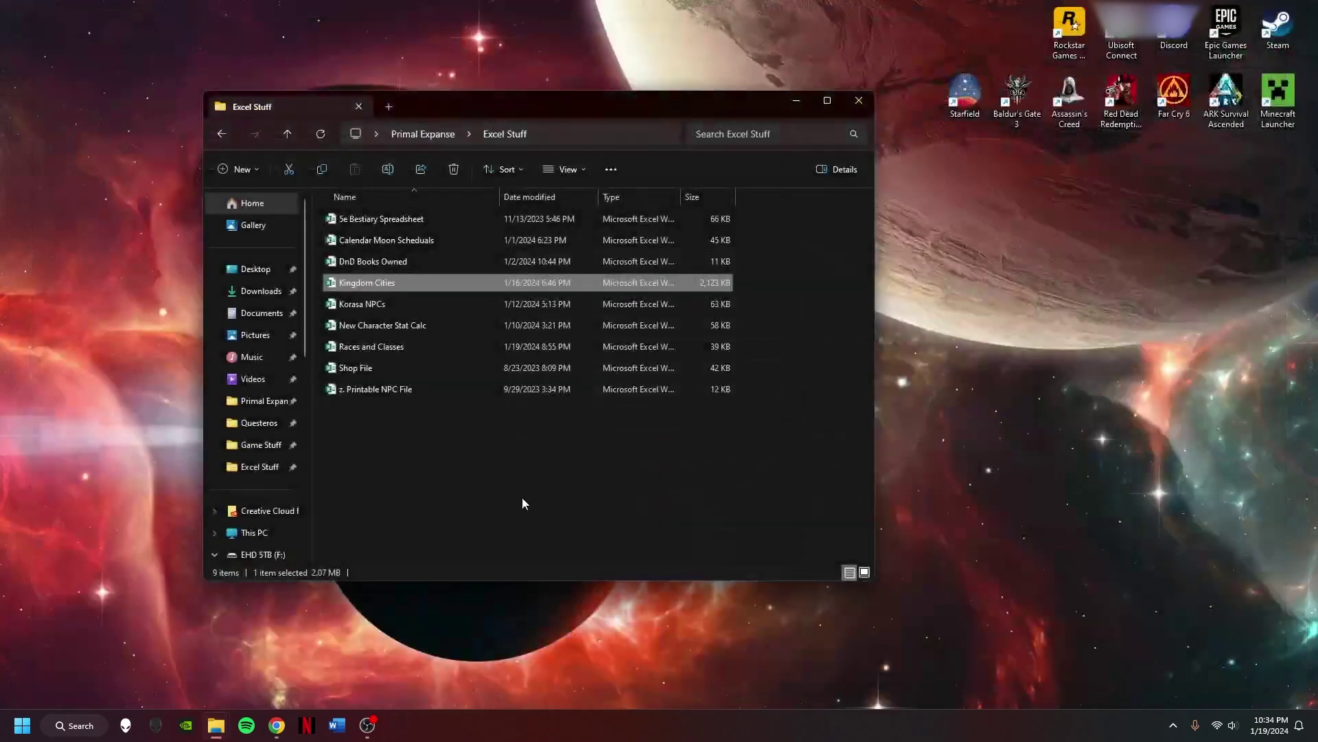
- Open the Korasa NPCs workbook and look over the shop name tables on the Shops sheet
double_click(432, 303)
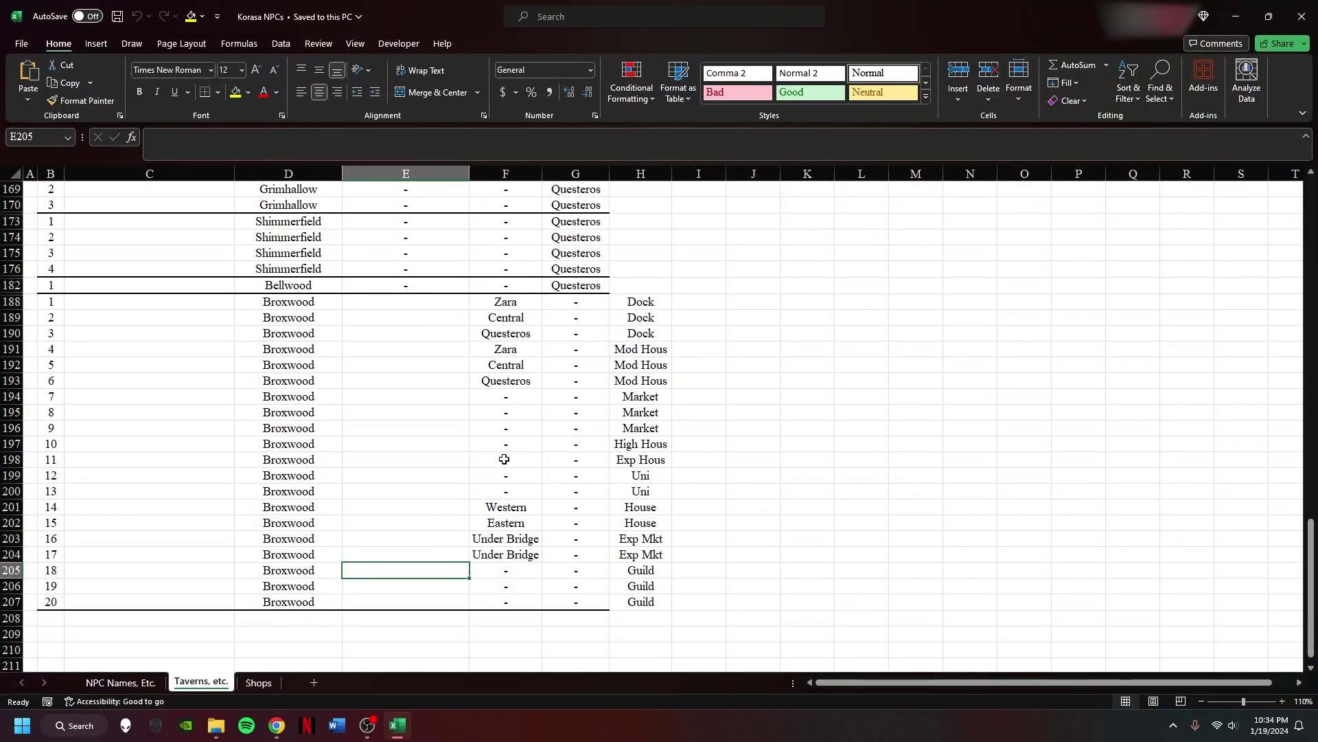
left_click(259, 683)
scroll(464, 542, "down", 5)
scroll(463, 541, "up", 1)
scroll(463, 542, "up", 3)
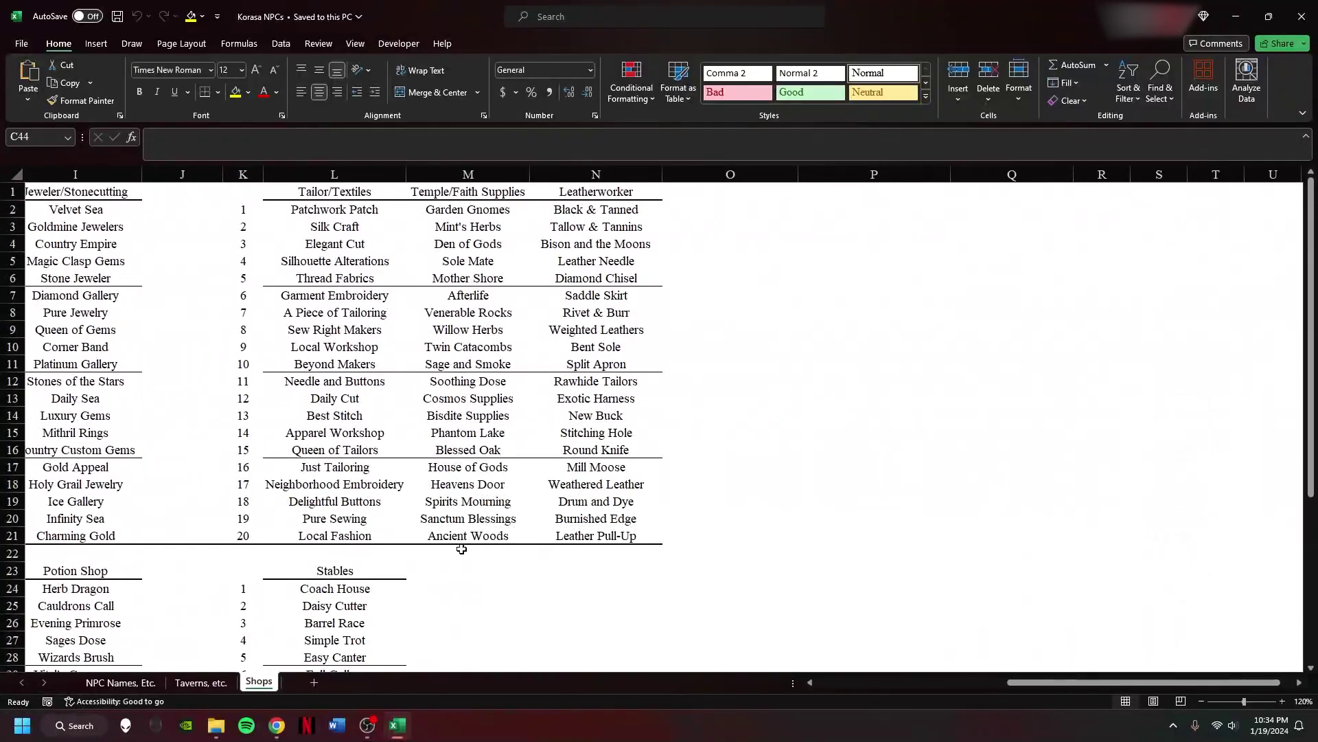
scroll(447, 546, "left", 4)
left_click(272, 382)
left_click(283, 445)
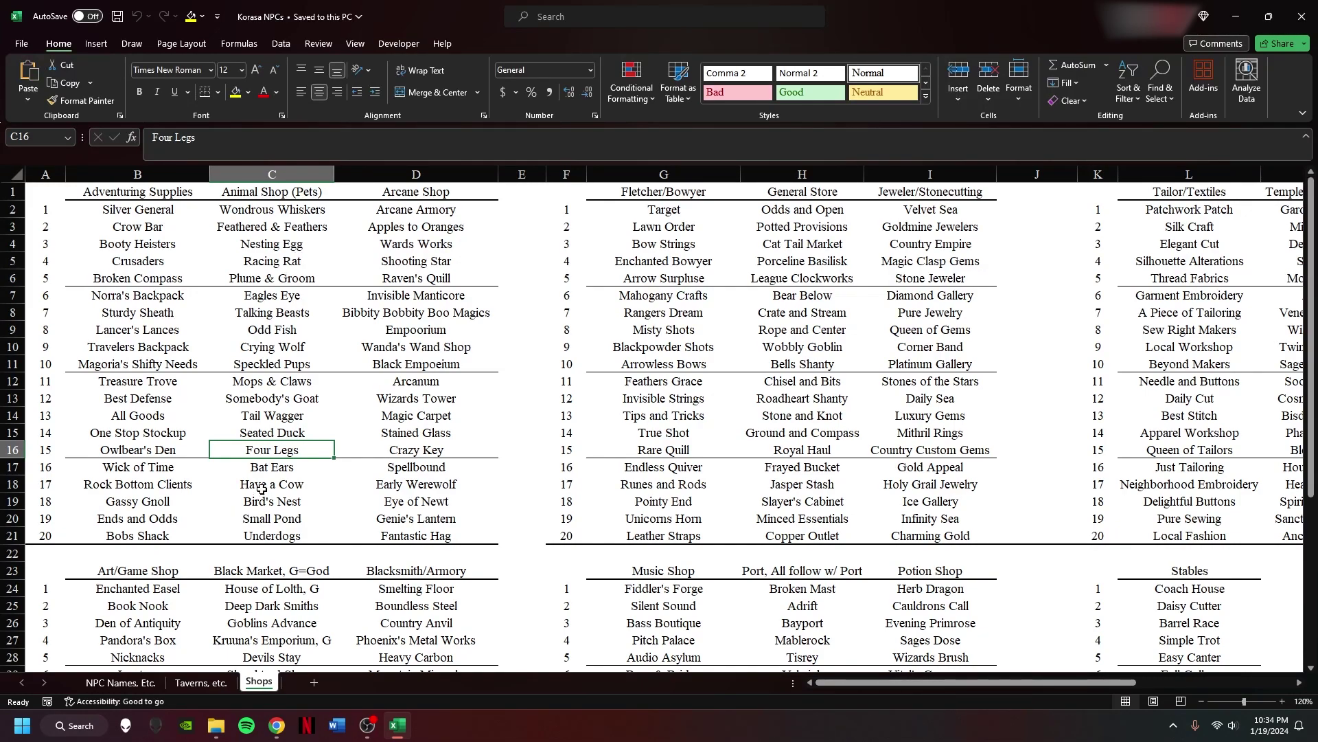
- Examine the twenty numbered names under Adventuring Supplies, Animal Shop (Pets) and Arcane Shop
left_click_drag(118, 219, 434, 538)
left_click_drag(156, 210, 177, 530)
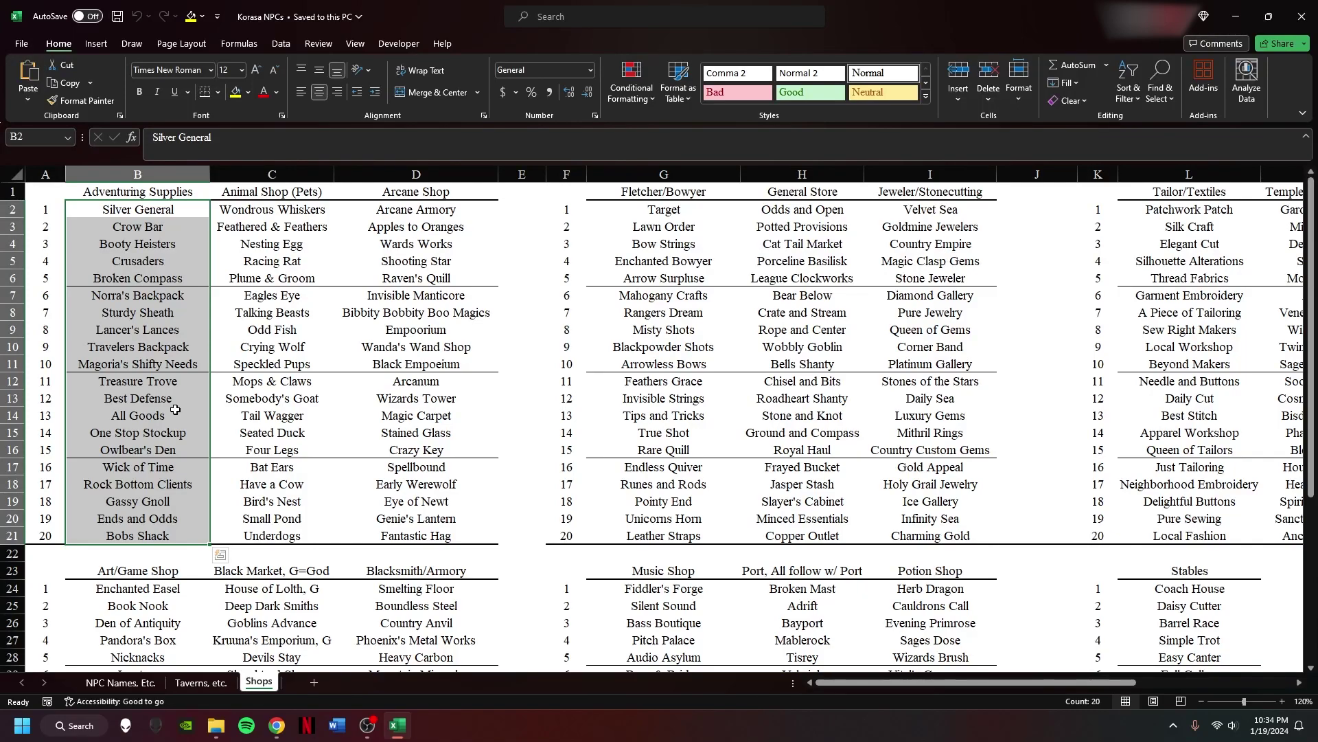
left_click(272, 381)
left_click_drag(137, 227, 416, 501)
left_click(416, 449)
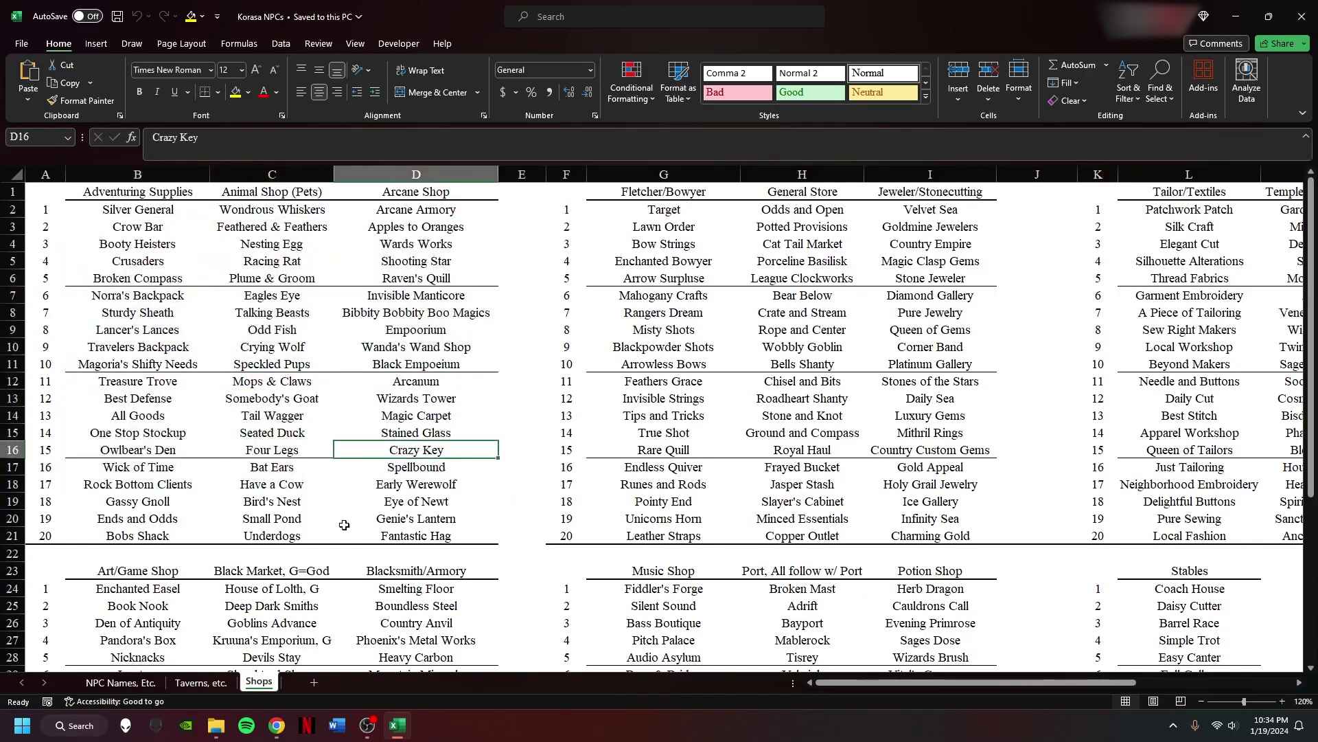
- Open the Taverns, etc. sheet and review its city list down to the named Bleakchill taverns
left_click(200, 682)
scroll(374, 481, "up", 20)
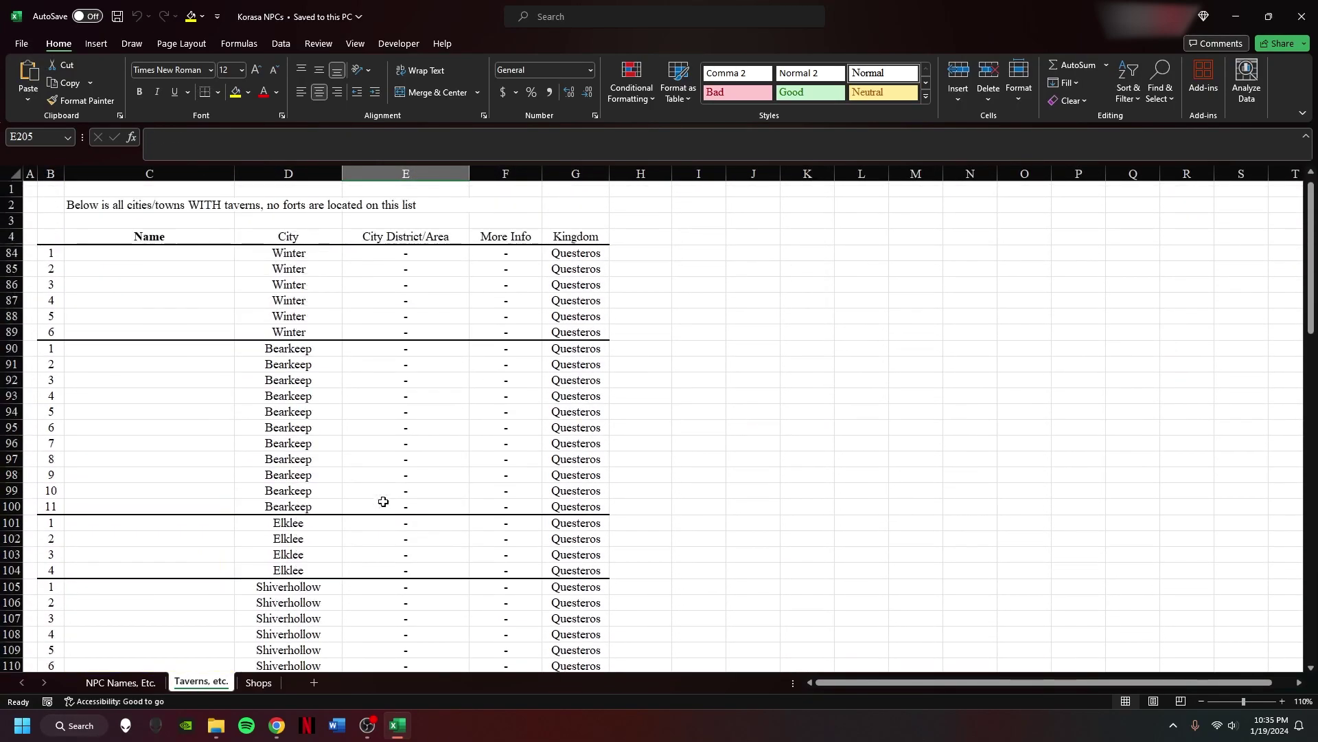
scroll(392, 465, "down", 10)
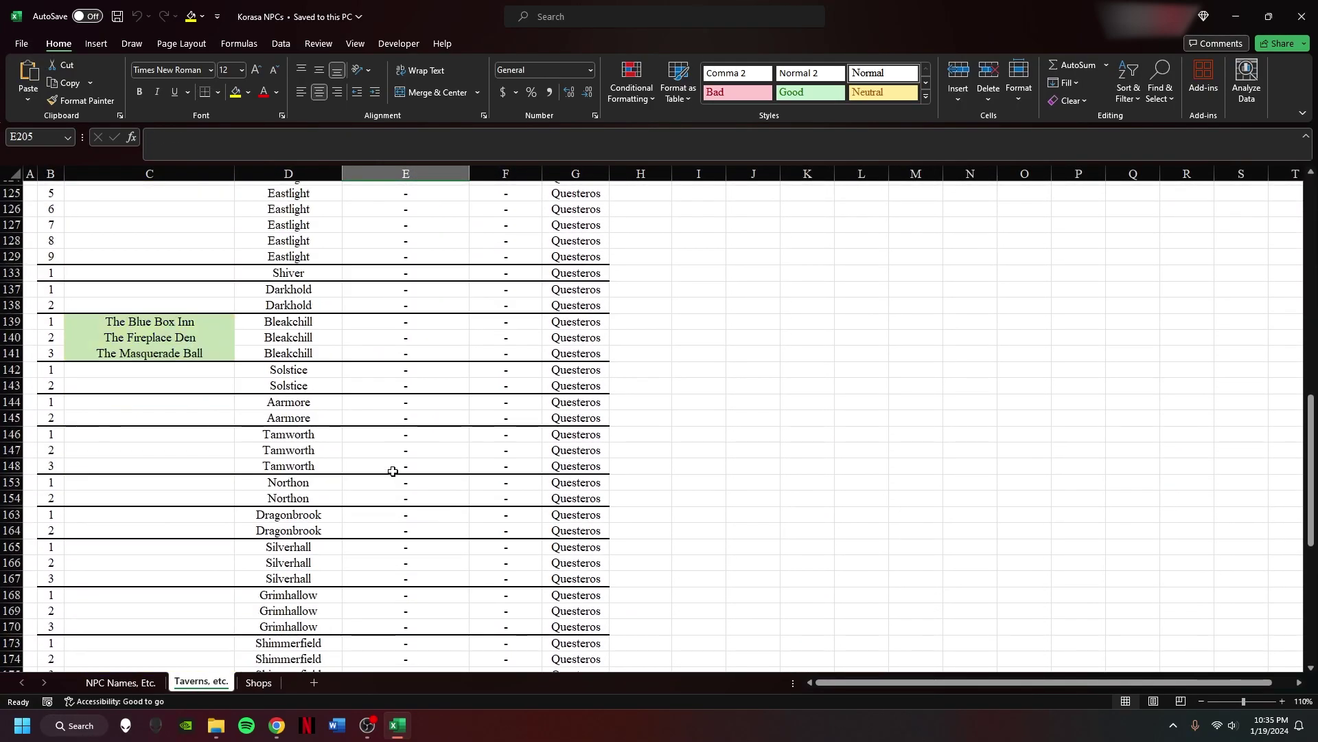
left_click(188, 317)
left_click_drag(235, 329, 244, 306)
key("Right")
key("Right")
key("ctrl+z")
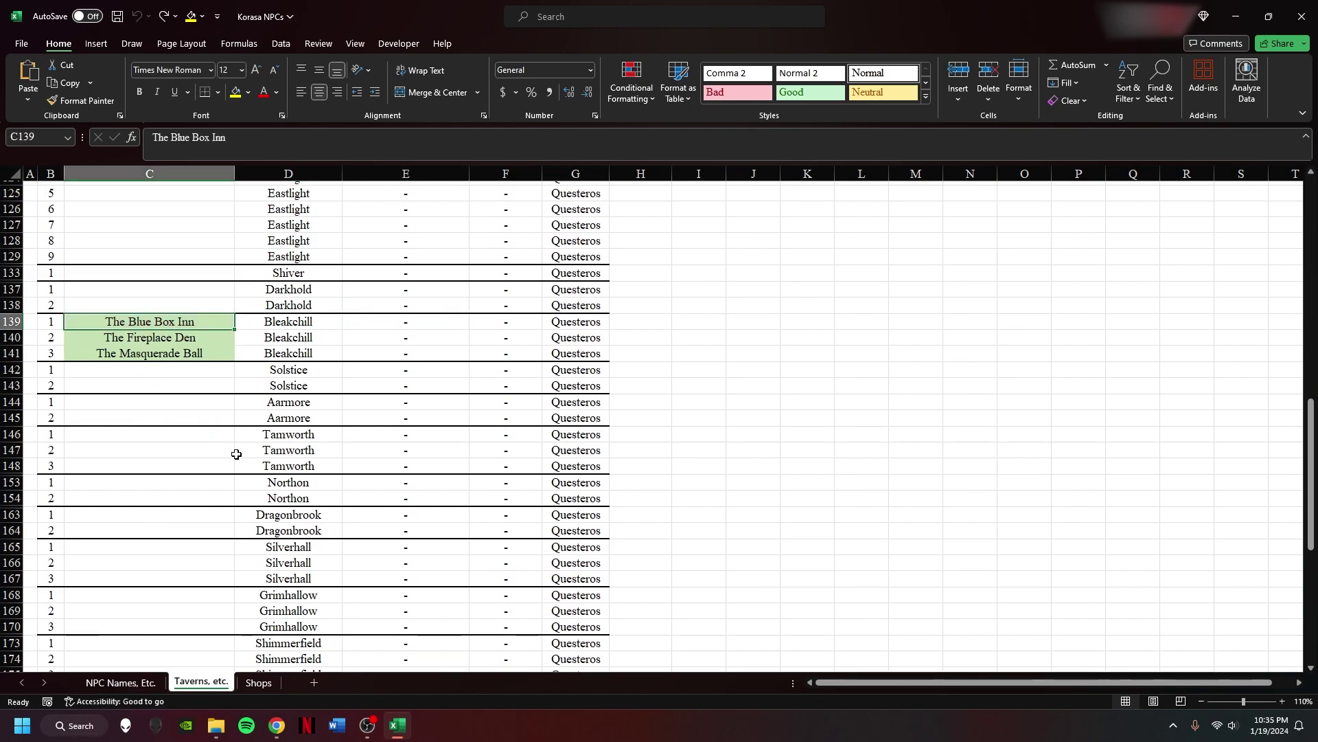
- Examine the tavern list's header row and the empty name cells for Winter
scroll(110, 377, "up", 15)
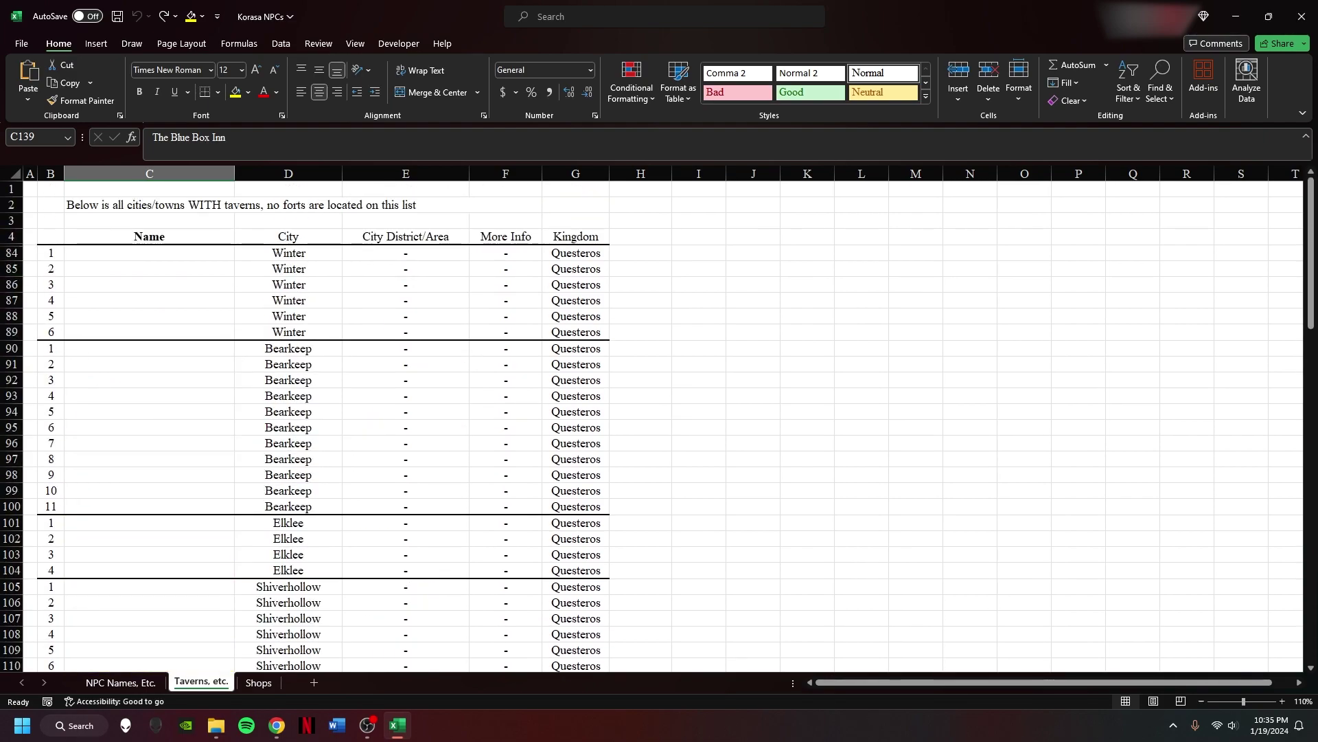
left_click(12, 236)
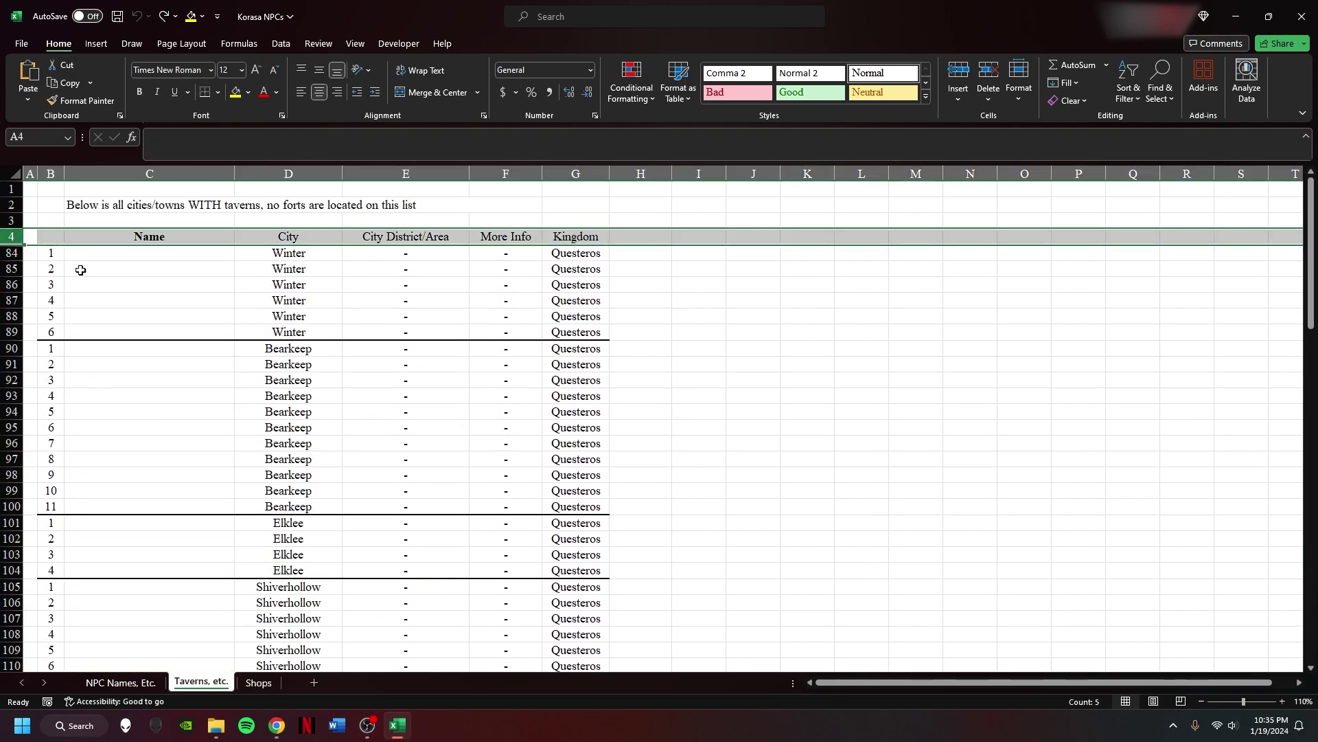
left_click(69, 256)
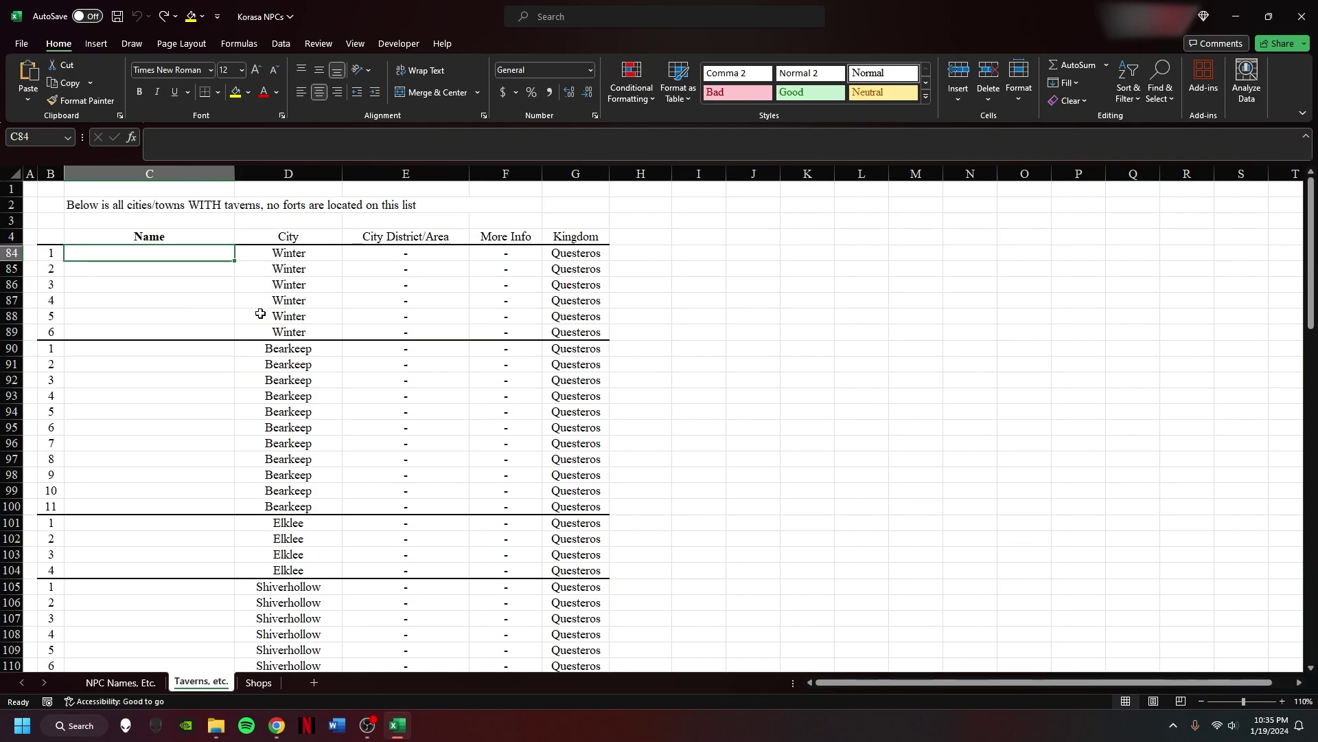
- Open the NPC Names, Etc. sheet and set its zoom to 110% to show the full NPC table
left_click(117, 682)
scroll(300, 455, "up", 8)
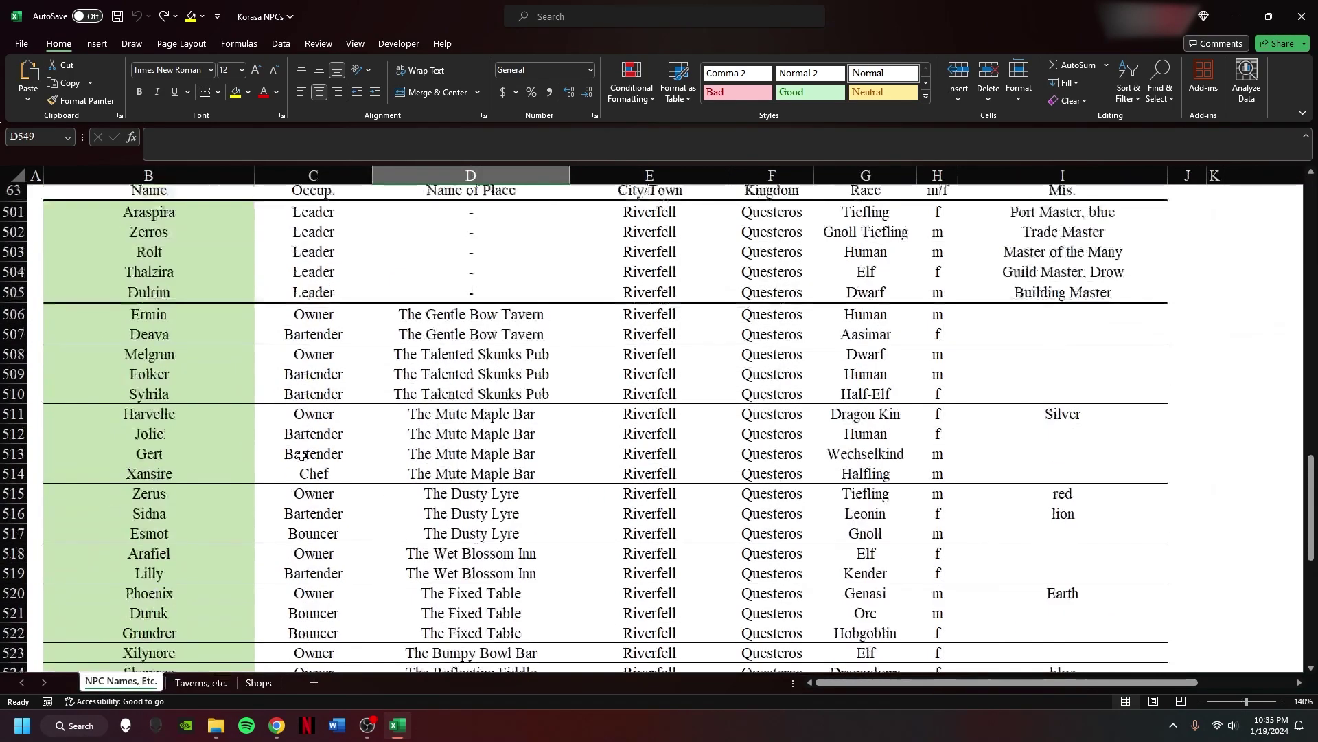
left_click(1200, 703)
left_click(1200, 703)
left_click(1200, 702)
scroll(843, 502, "down", 8)
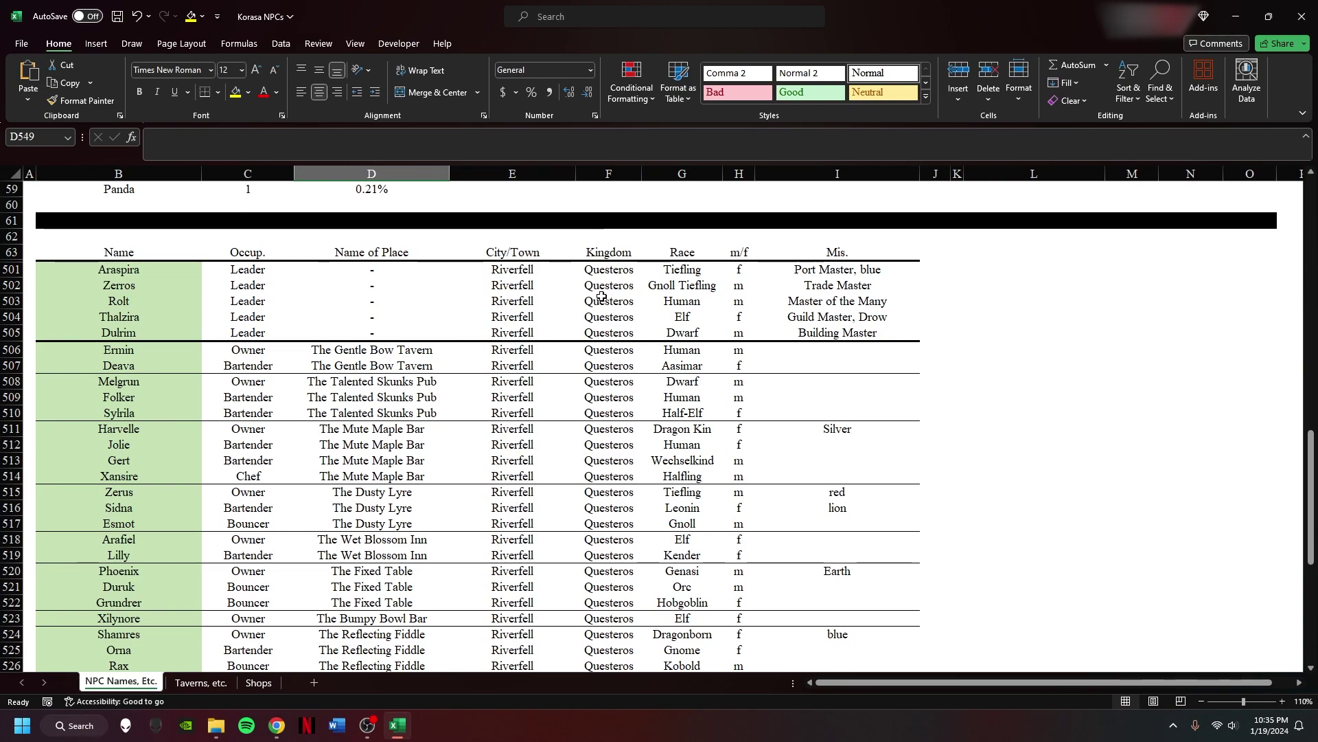
- Examine the Kingdom, Race, m/f and Mis. columns of the Riverfell NPC rows
left_click_drag(599, 301, 608, 586)
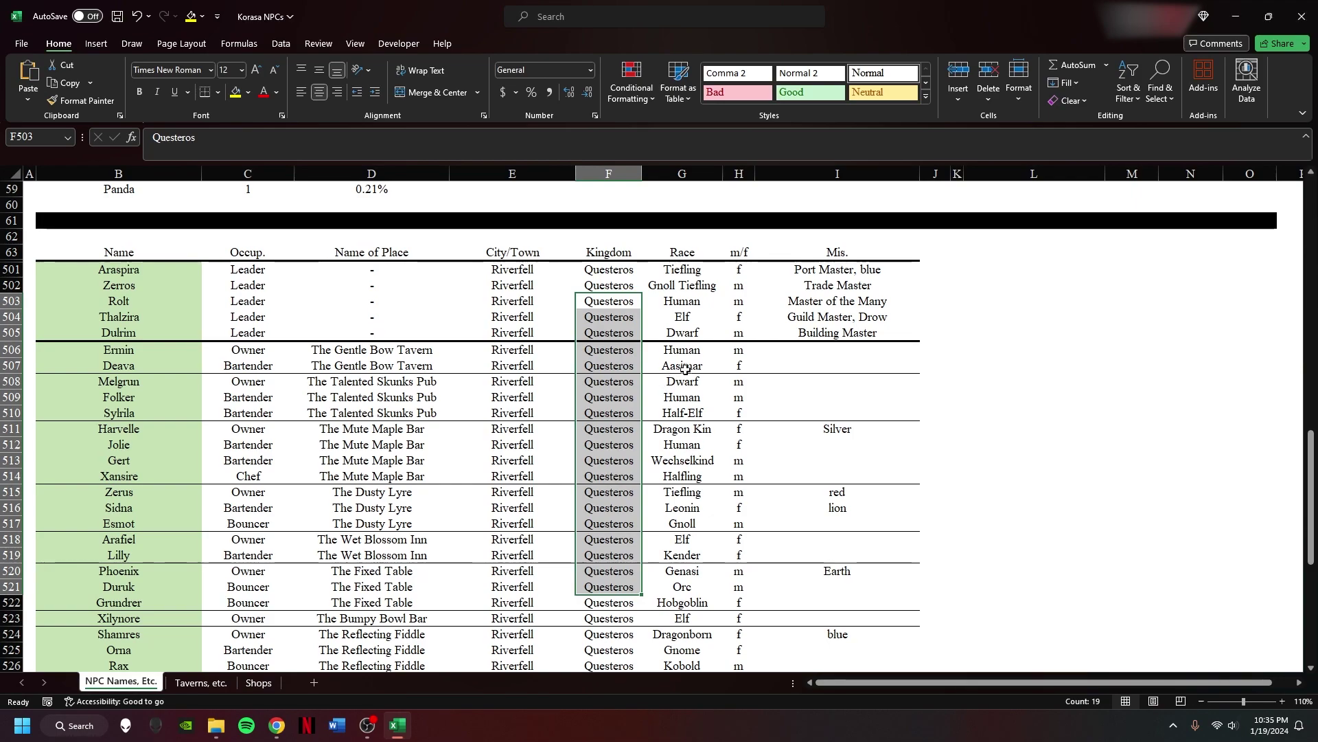
left_click_drag(670, 365, 683, 476)
left_click_drag(739, 381, 738, 444)
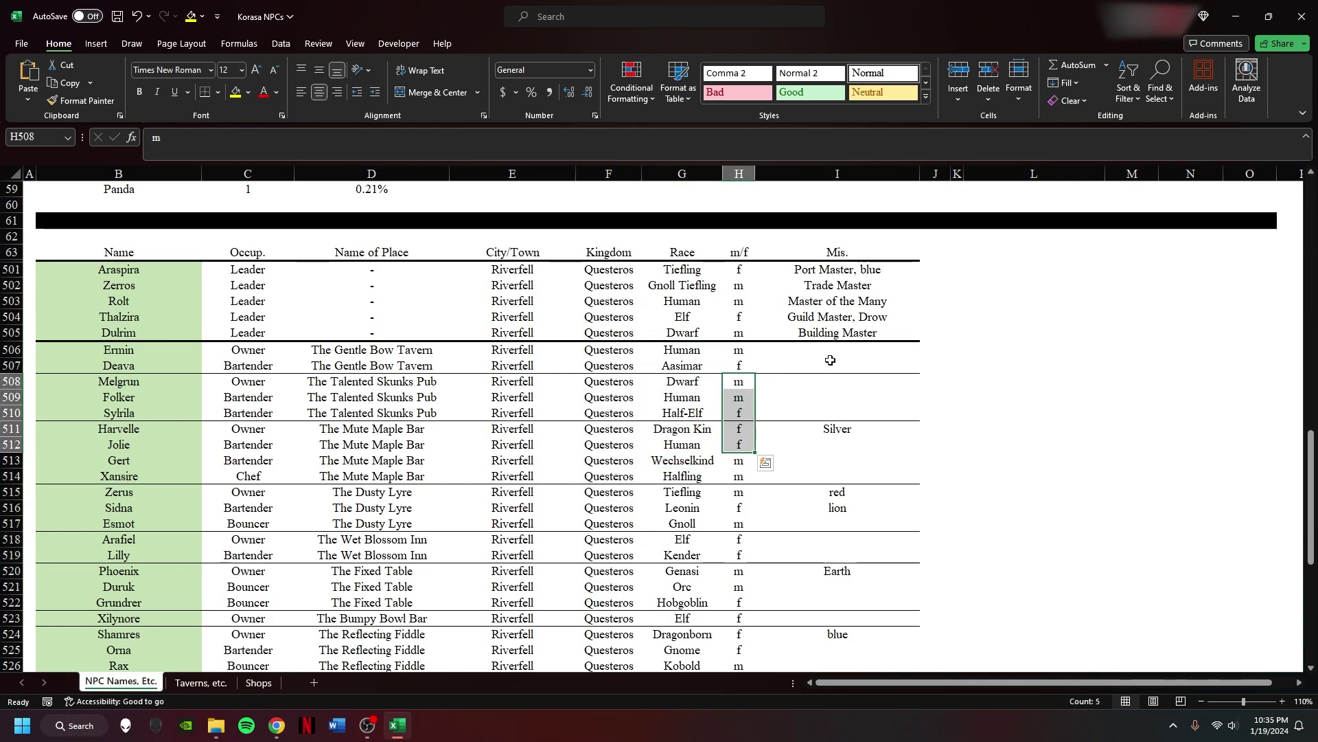
left_click_drag(834, 365, 875, 539)
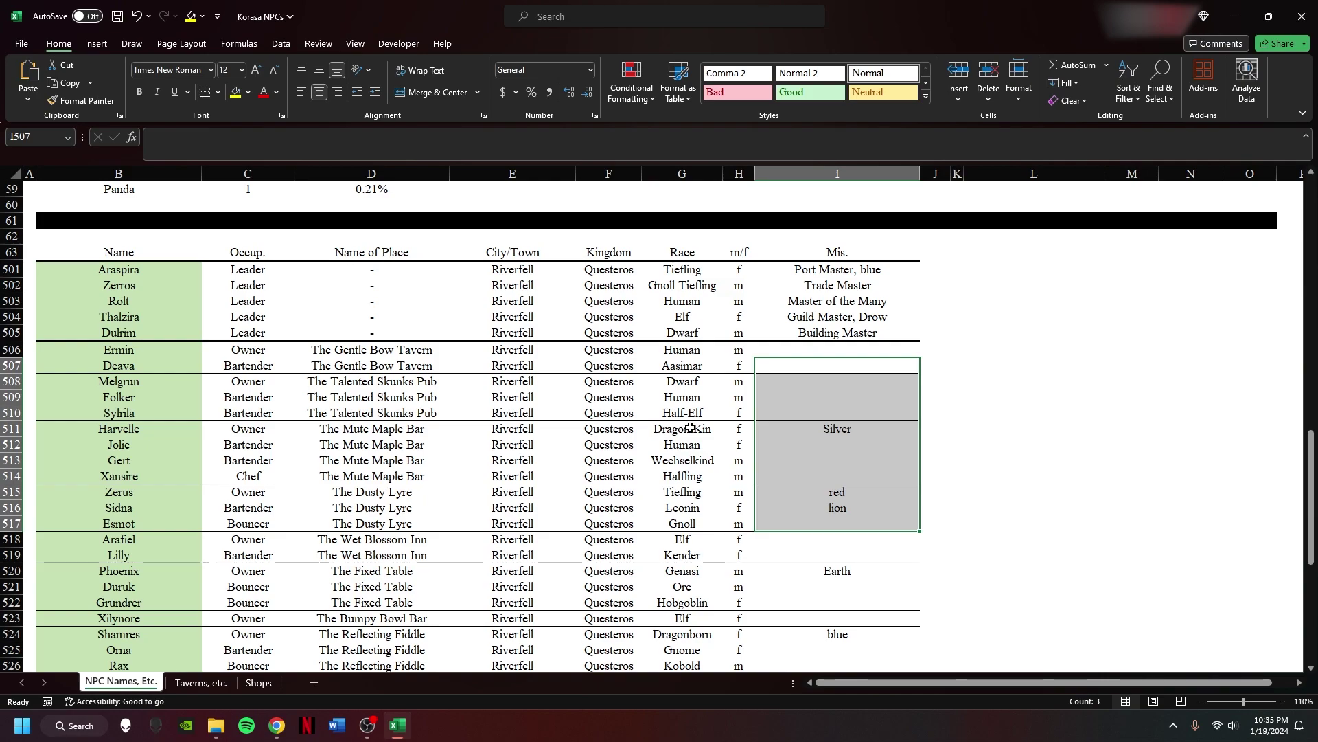
- Compare race entries with their Mis. notes for the Riverfell Tiefling, Leonin, Genasi and Dragonborn NPCs
left_click_drag(680, 492, 816, 490)
left_click_drag(682, 507, 838, 508)
scroll(744, 458, "down", 3)
left_click_drag(692, 431, 818, 432)
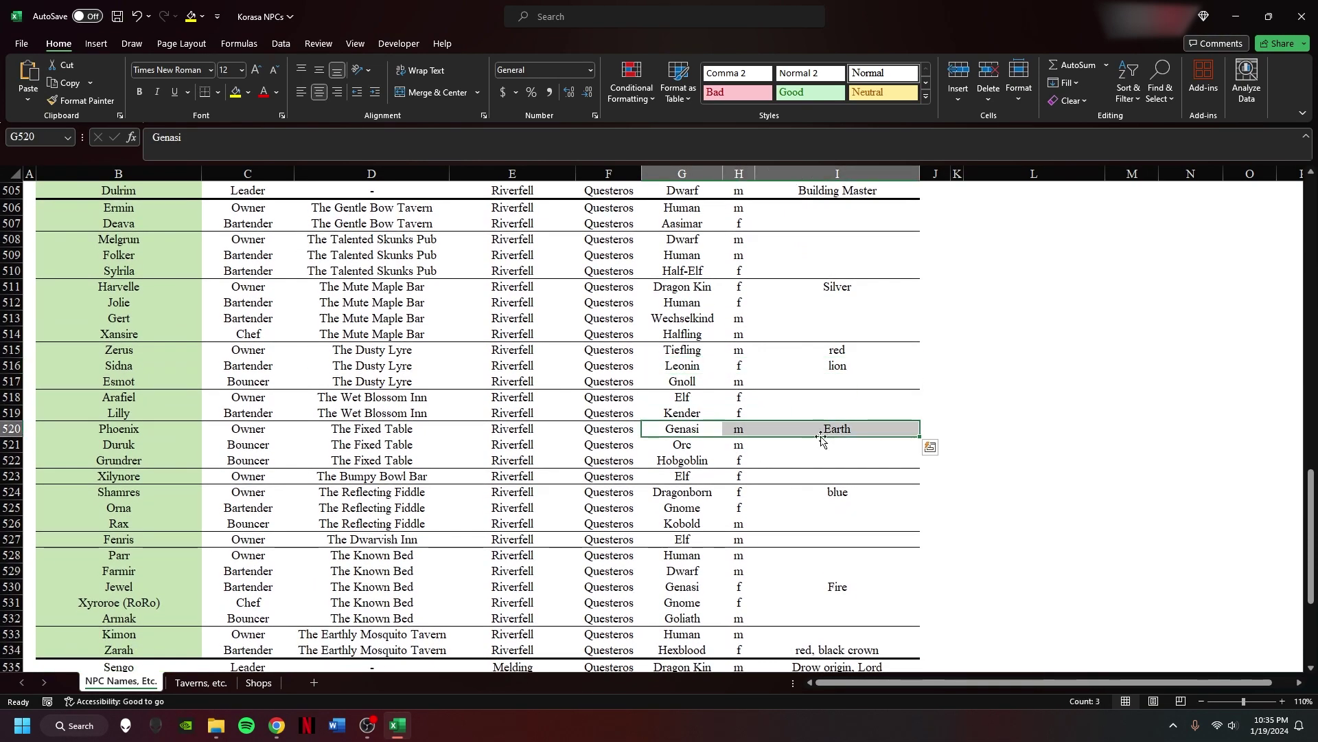
left_click_drag(682, 492, 848, 494)
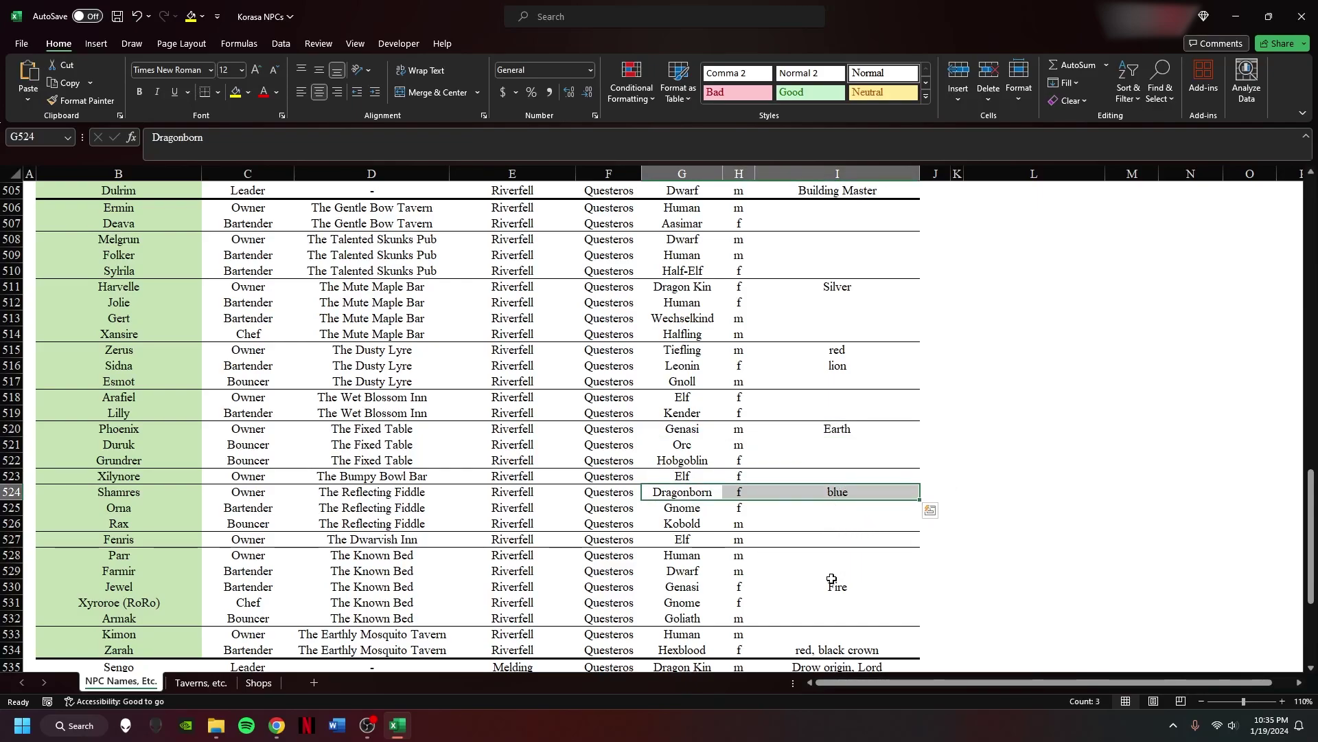
left_click_drag(682, 586, 841, 588)
- Examine the race count and percentage table and the male/female tally above the NPC list
scroll(579, 501, "down", 4)
scroll(579, 501, "up", 20)
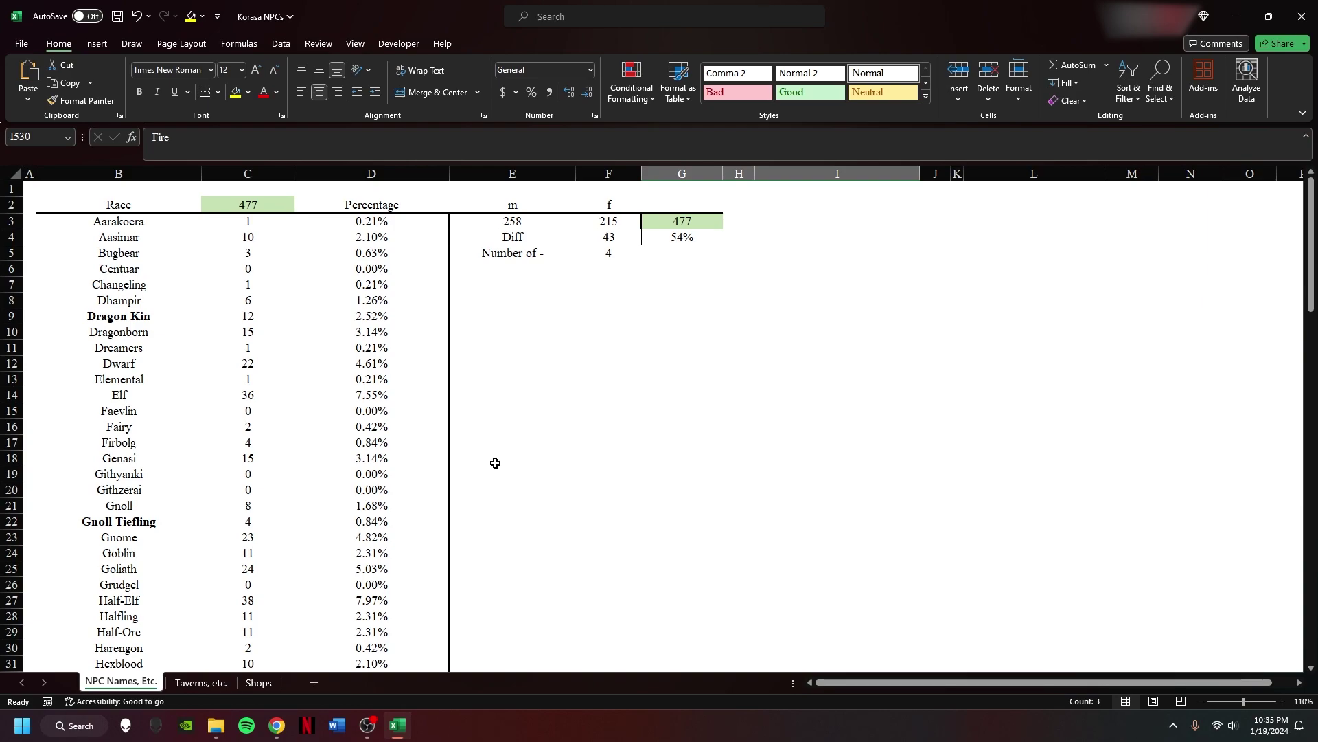
scroll(486, 419, "down", 10)
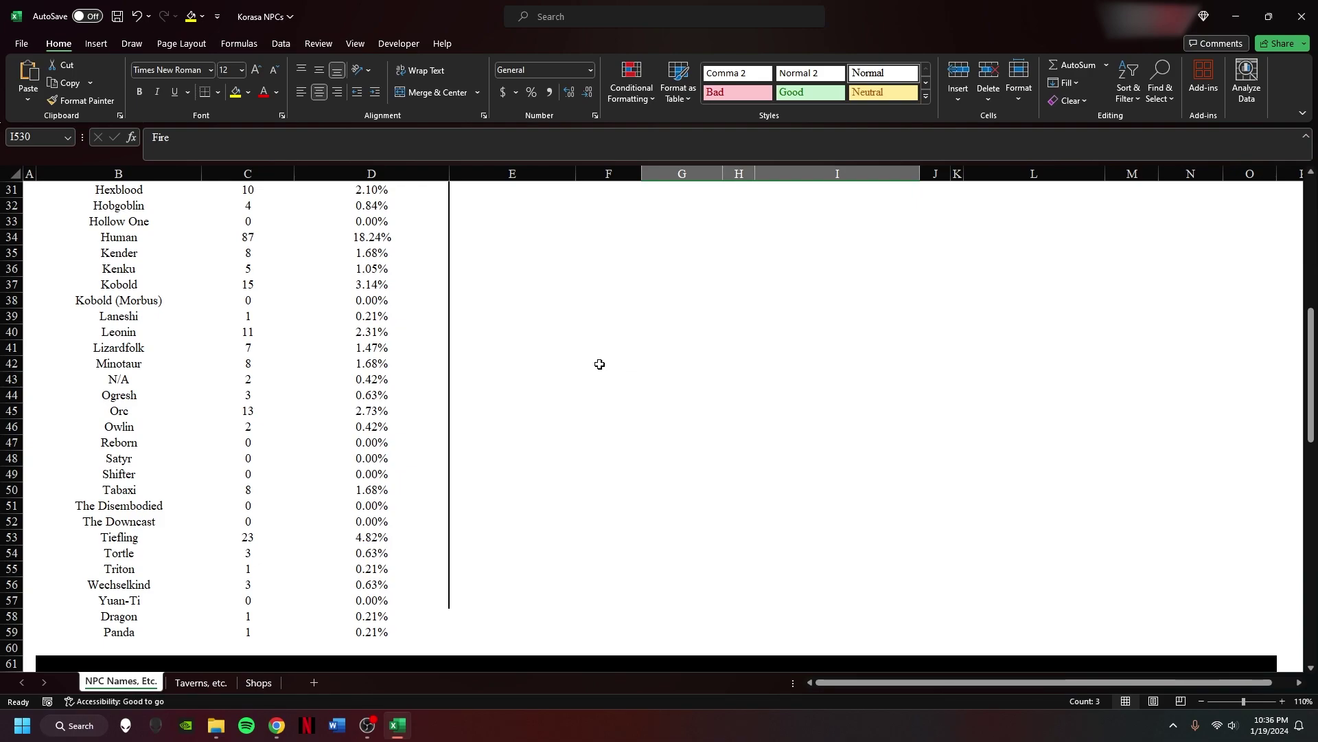
scroll(474, 364, "up", 6)
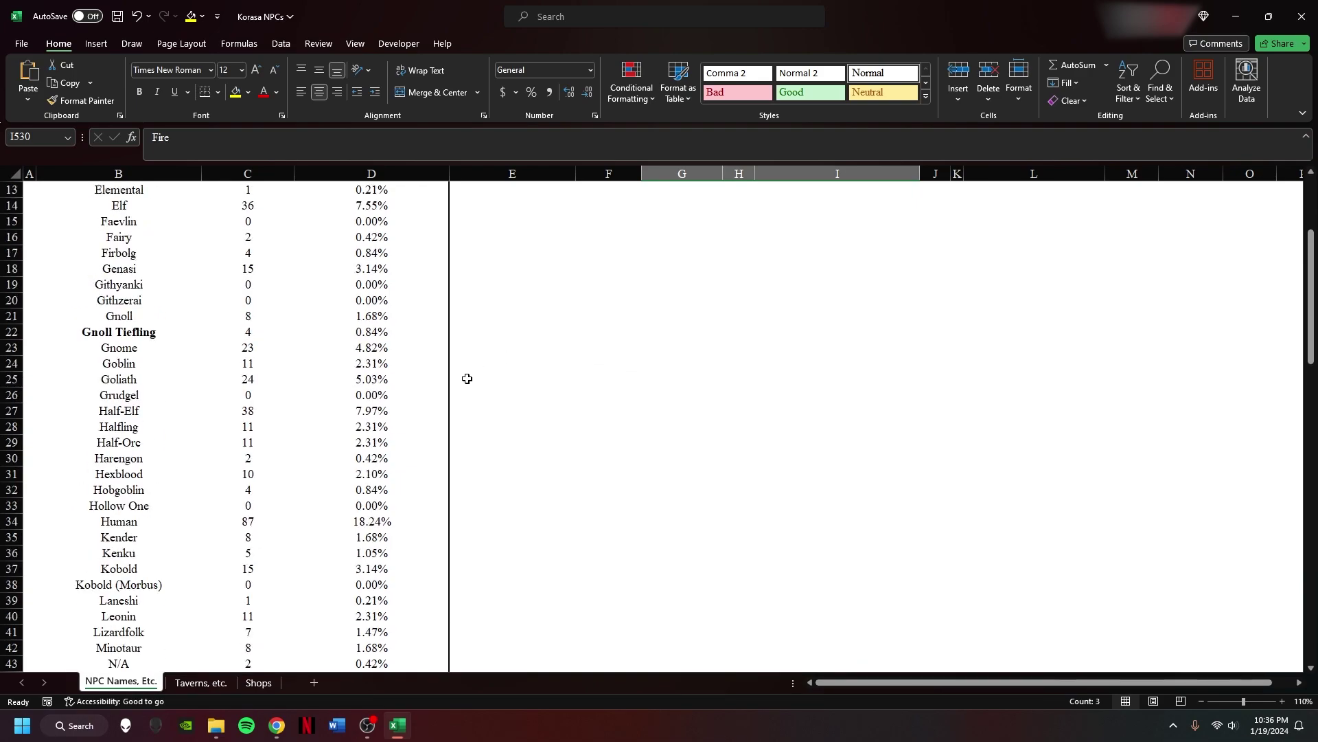
scroll(463, 381, "up", 4)
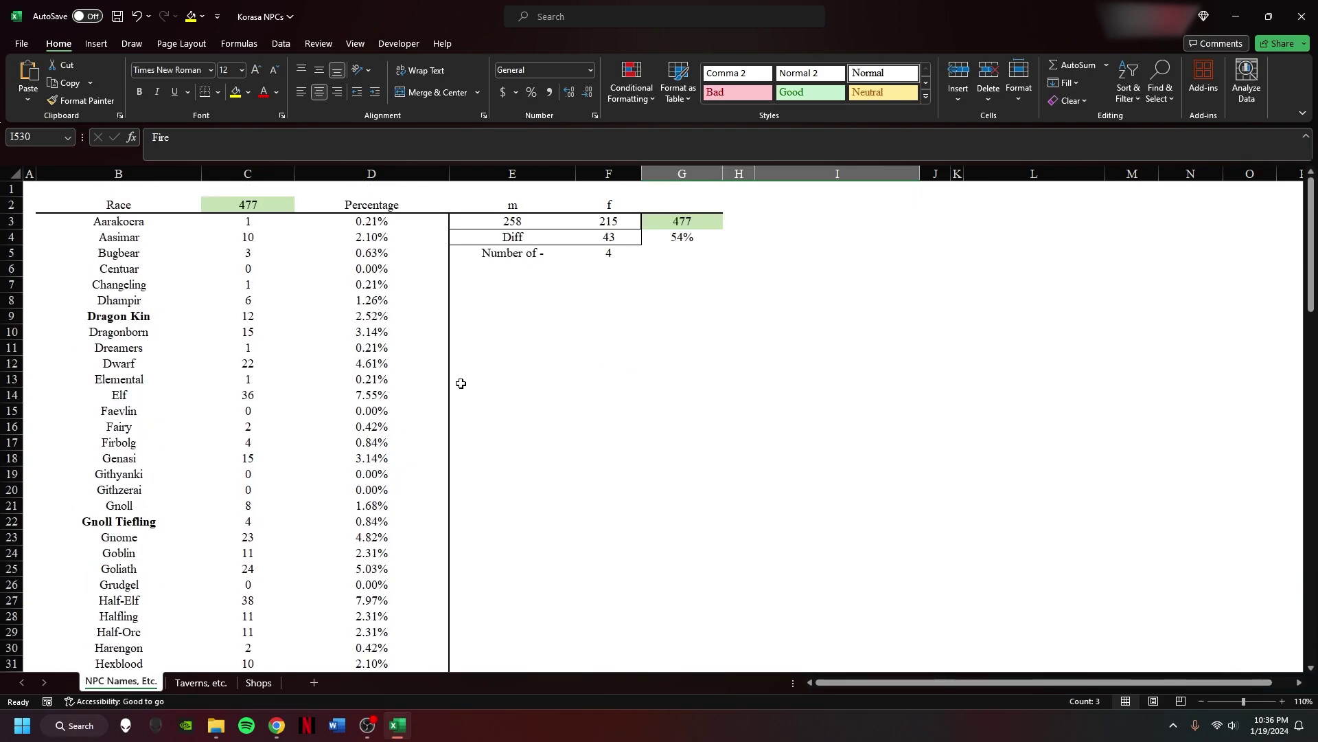
- Examine the counts and percentages for the Human, Dwarf, Elf and Half-Elf rows in the race table
scroll(459, 386, "down", 4)
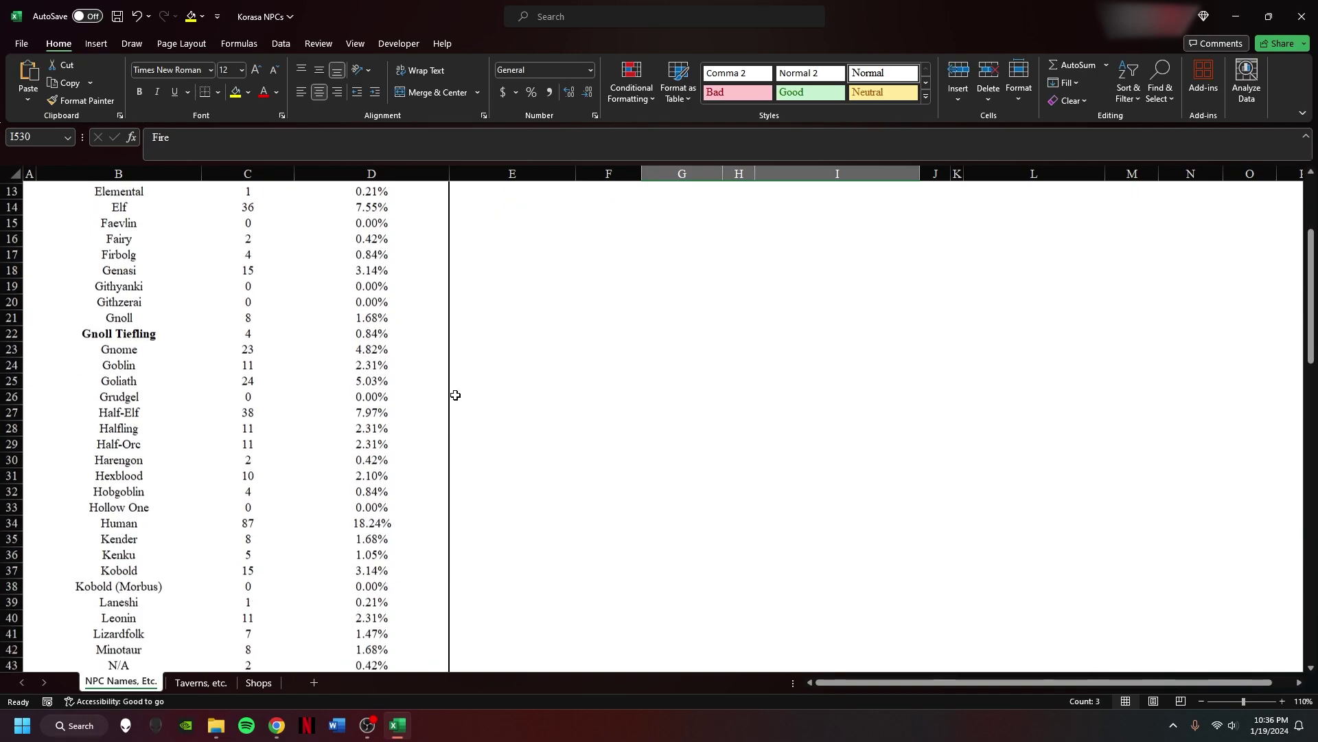
scroll(456, 395, "down", 1)
left_click_drag(381, 474, 141, 479)
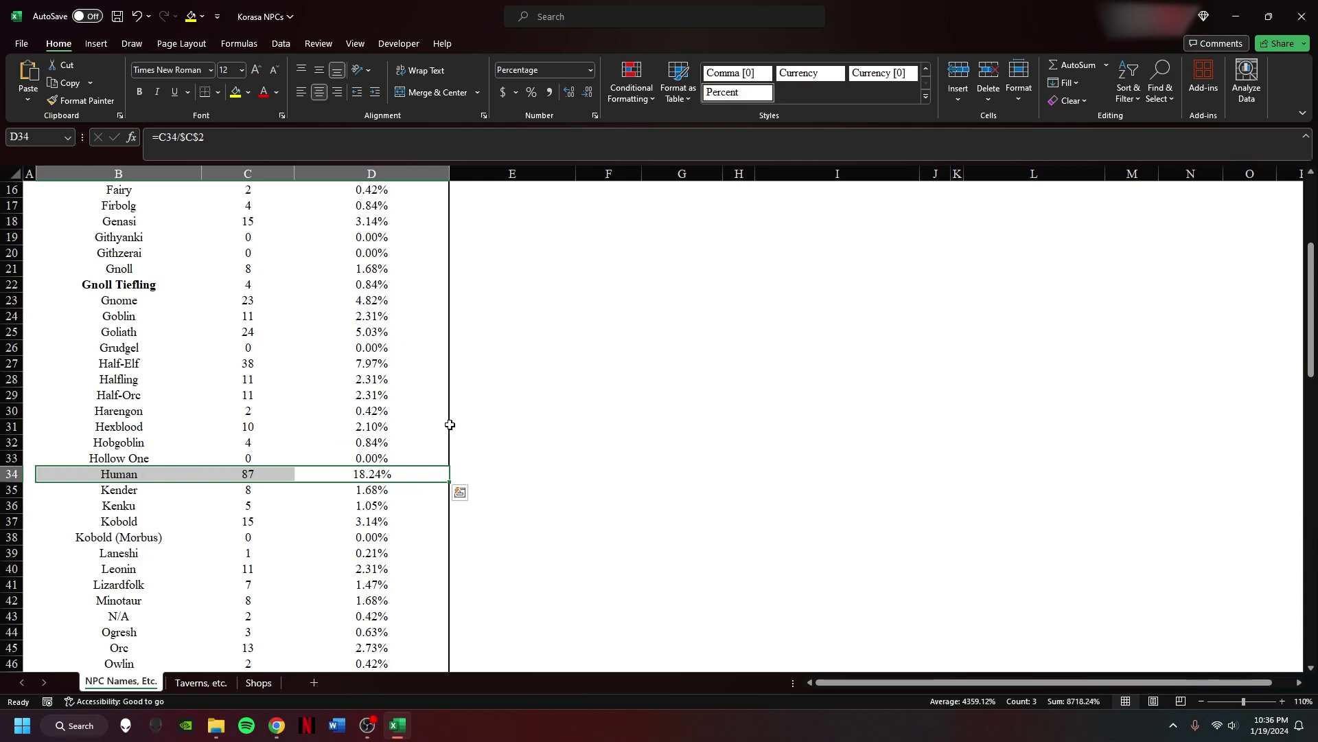
scroll(449, 424, "up", 5)
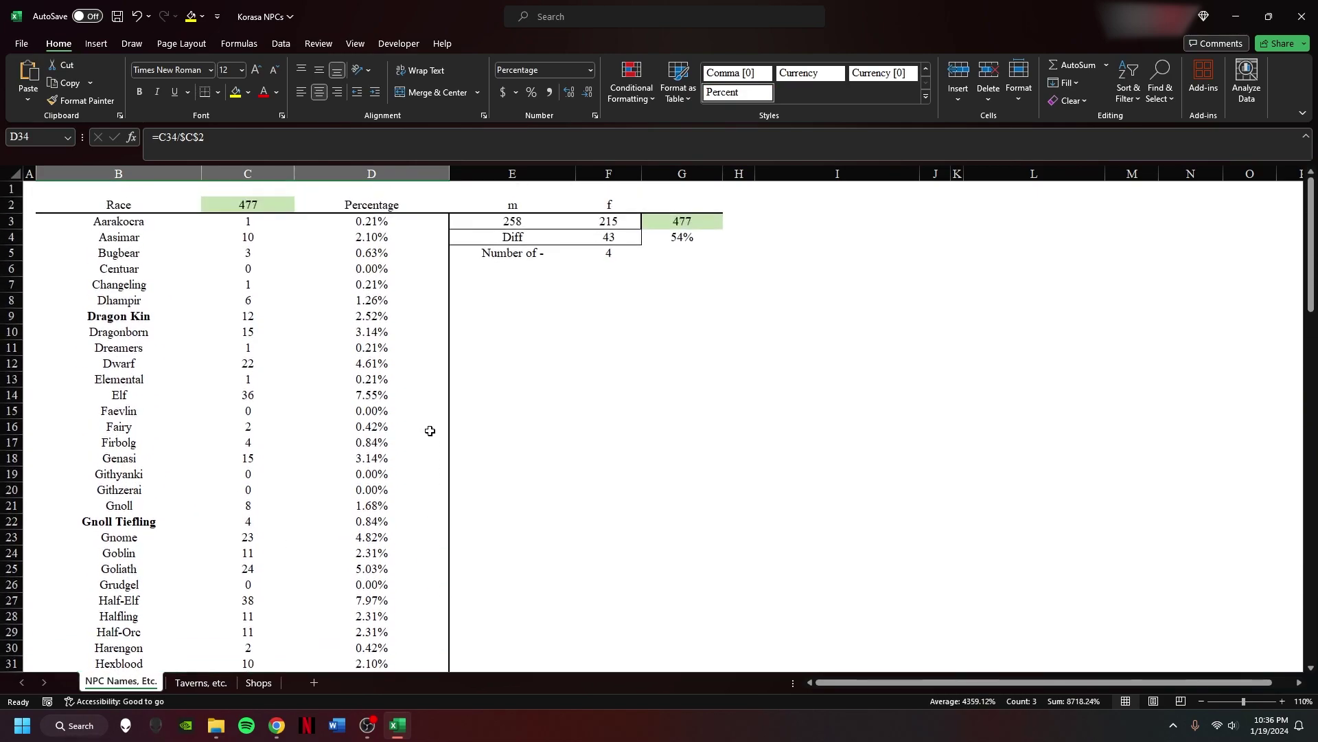
left_click_drag(380, 364, 195, 374)
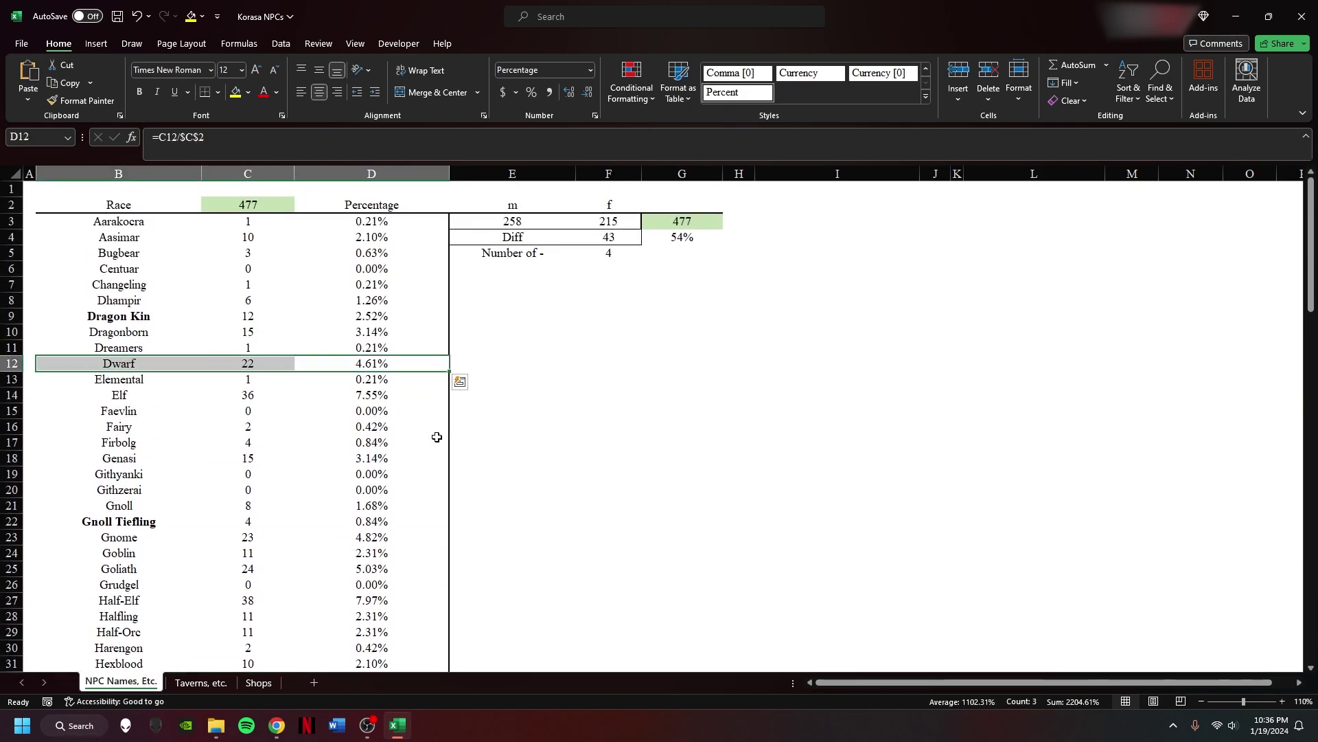
left_click_drag(361, 396, 185, 397)
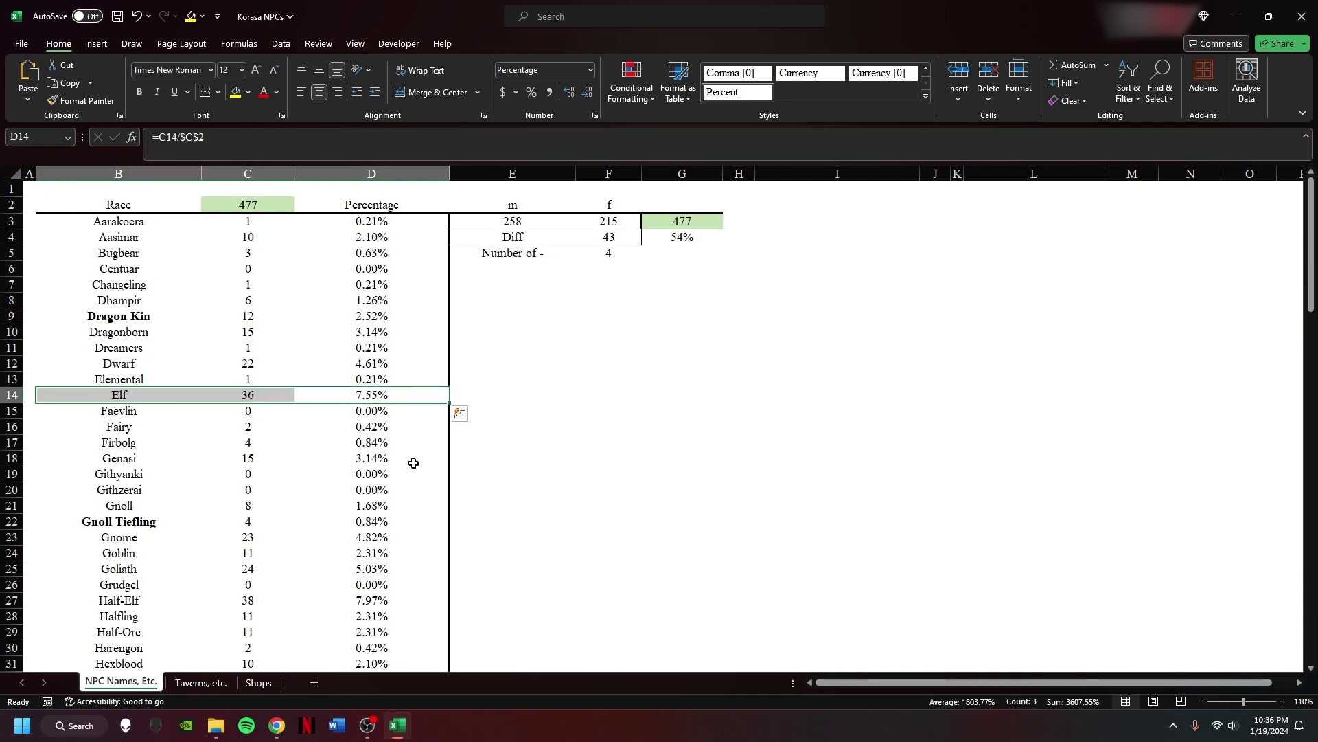
scroll(413, 463, "down", 5)
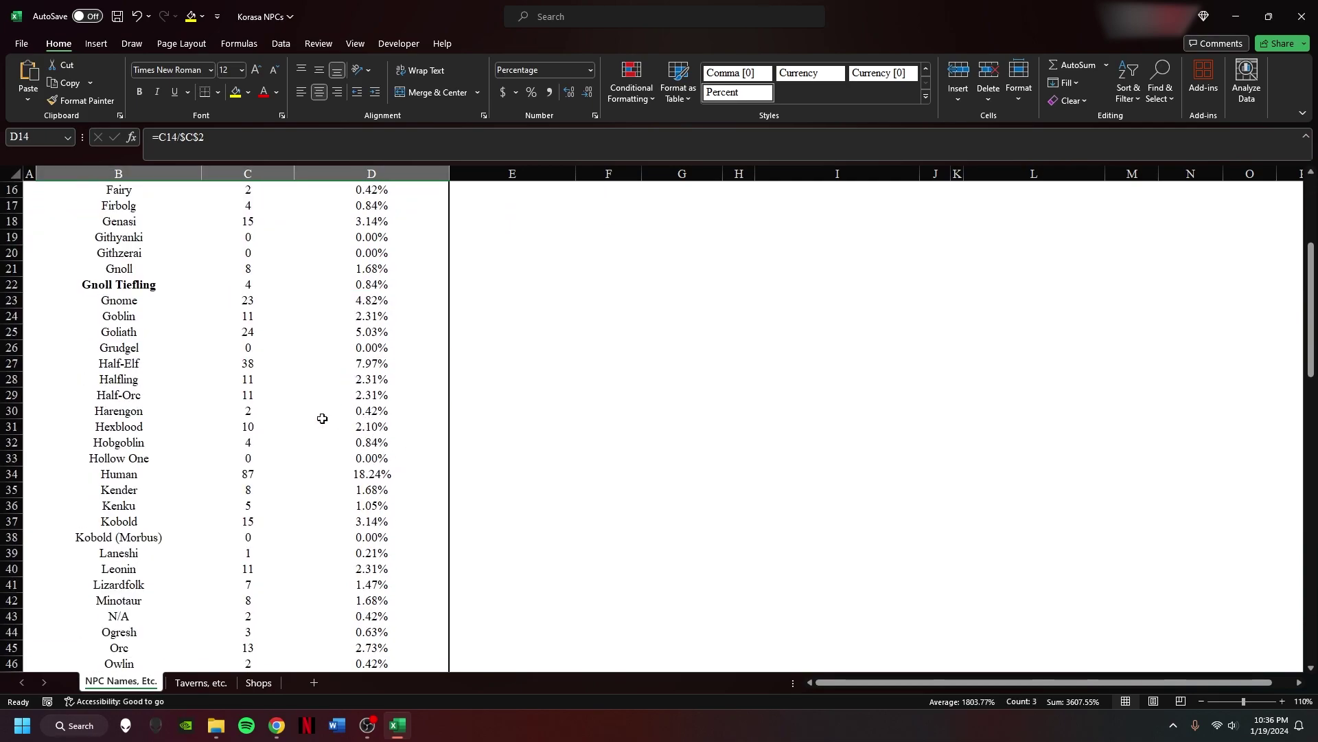
left_click_drag(393, 362, 185, 365)
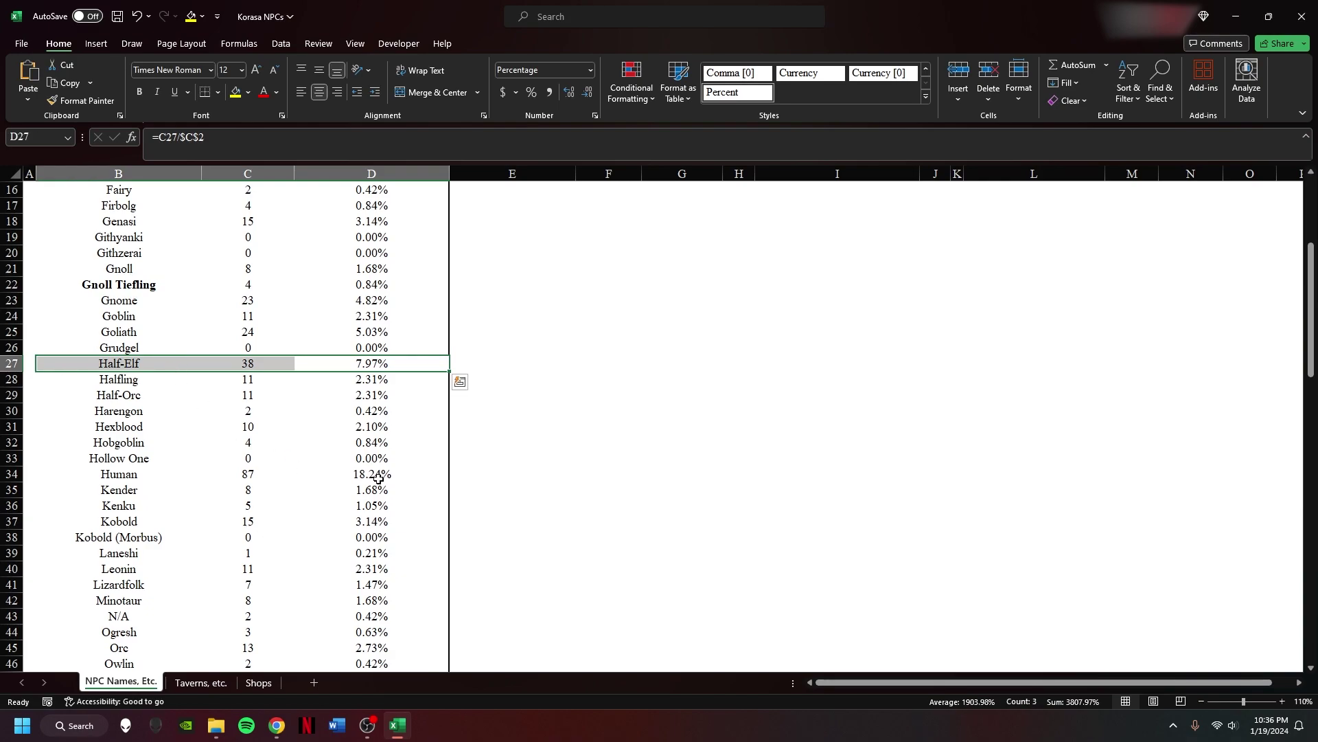
- Inspect the Satyr row's percentage formula in D48 and the total cell it references
scroll(378, 475, "down", 4)
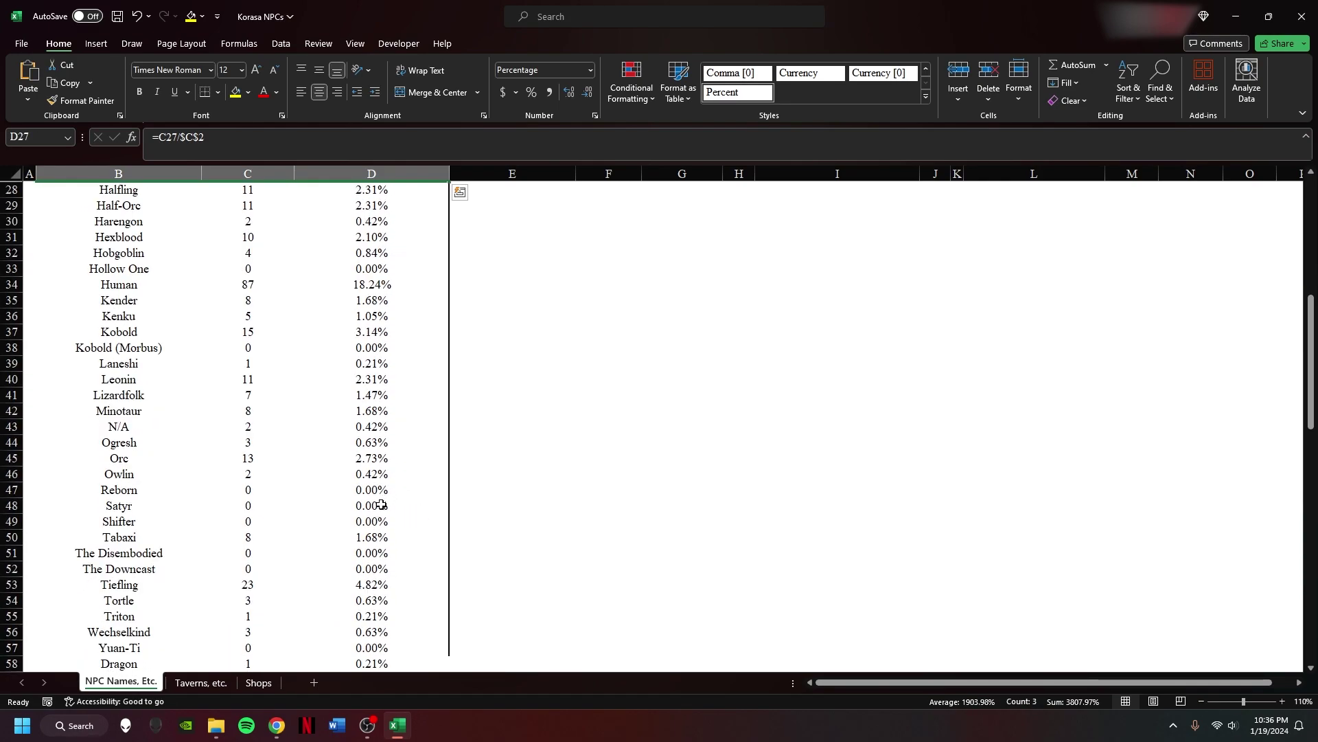
left_click_drag(383, 505, 142, 507)
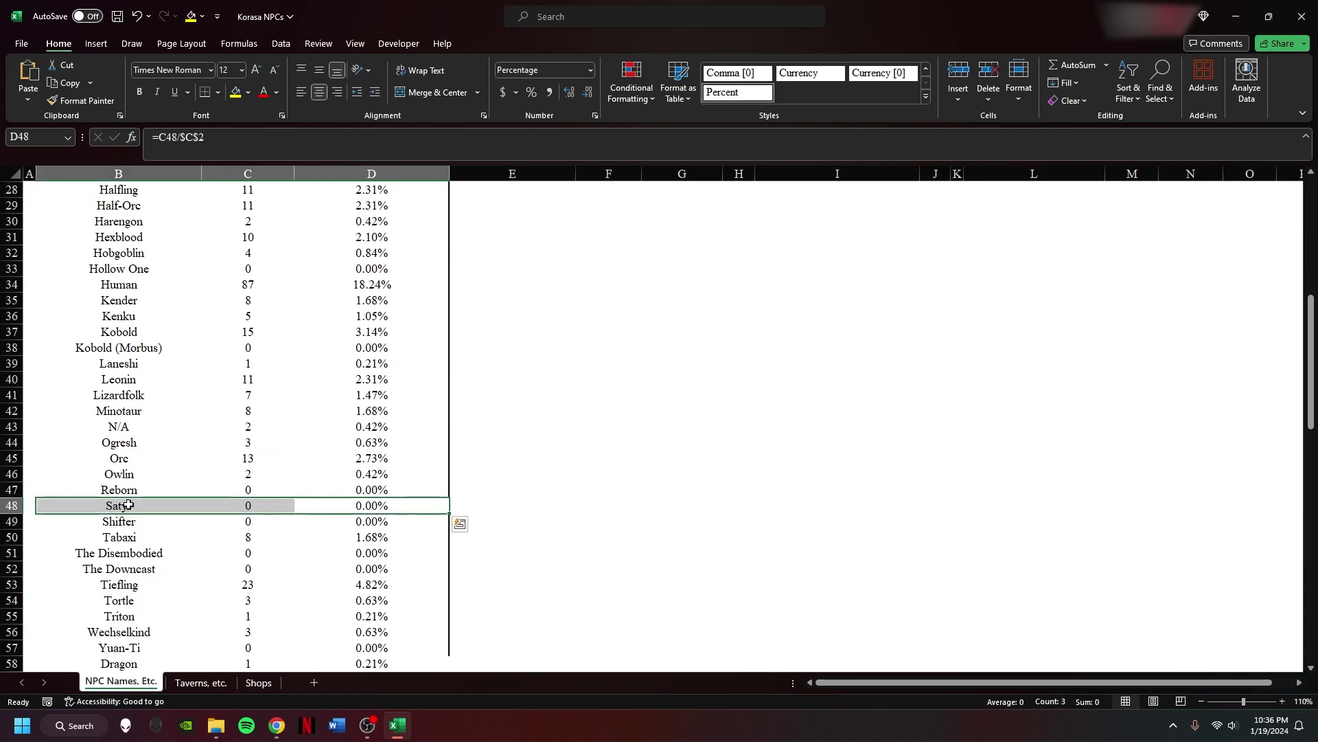
left_click(128, 504)
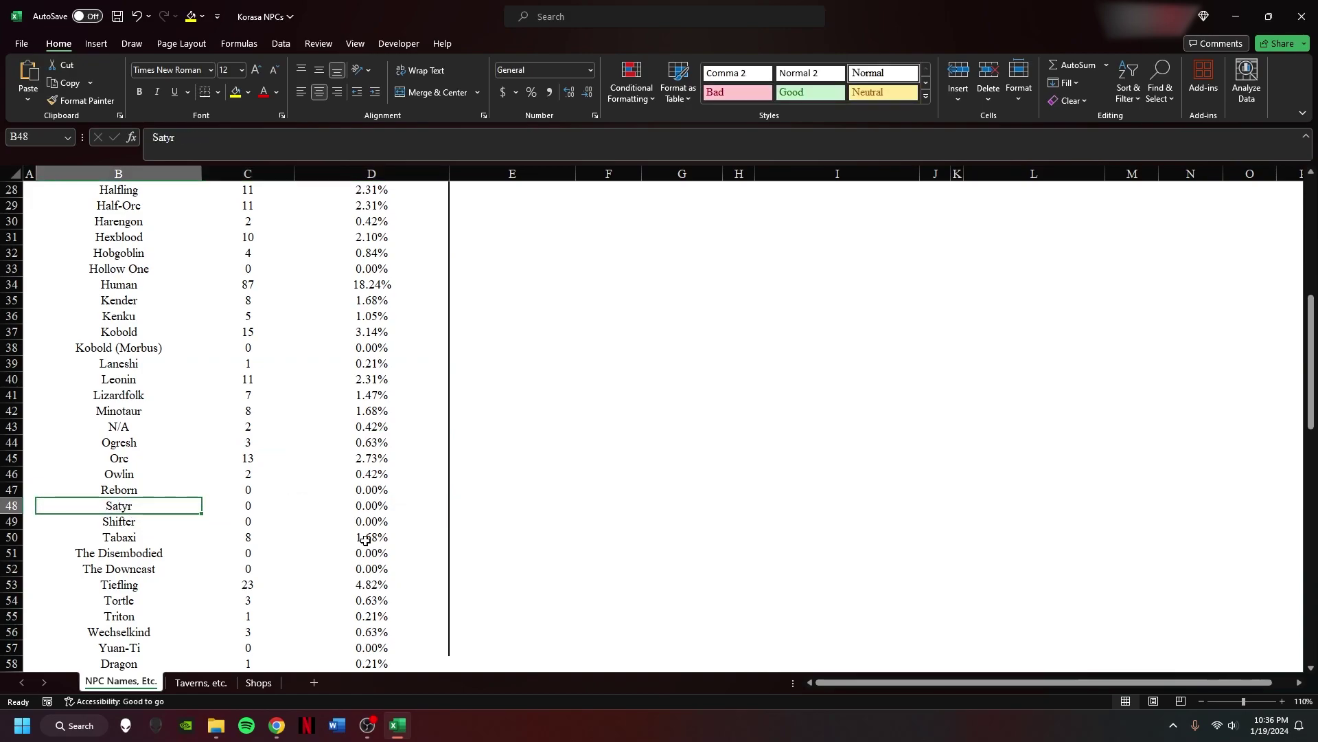
scroll(365, 540, "down", 8)
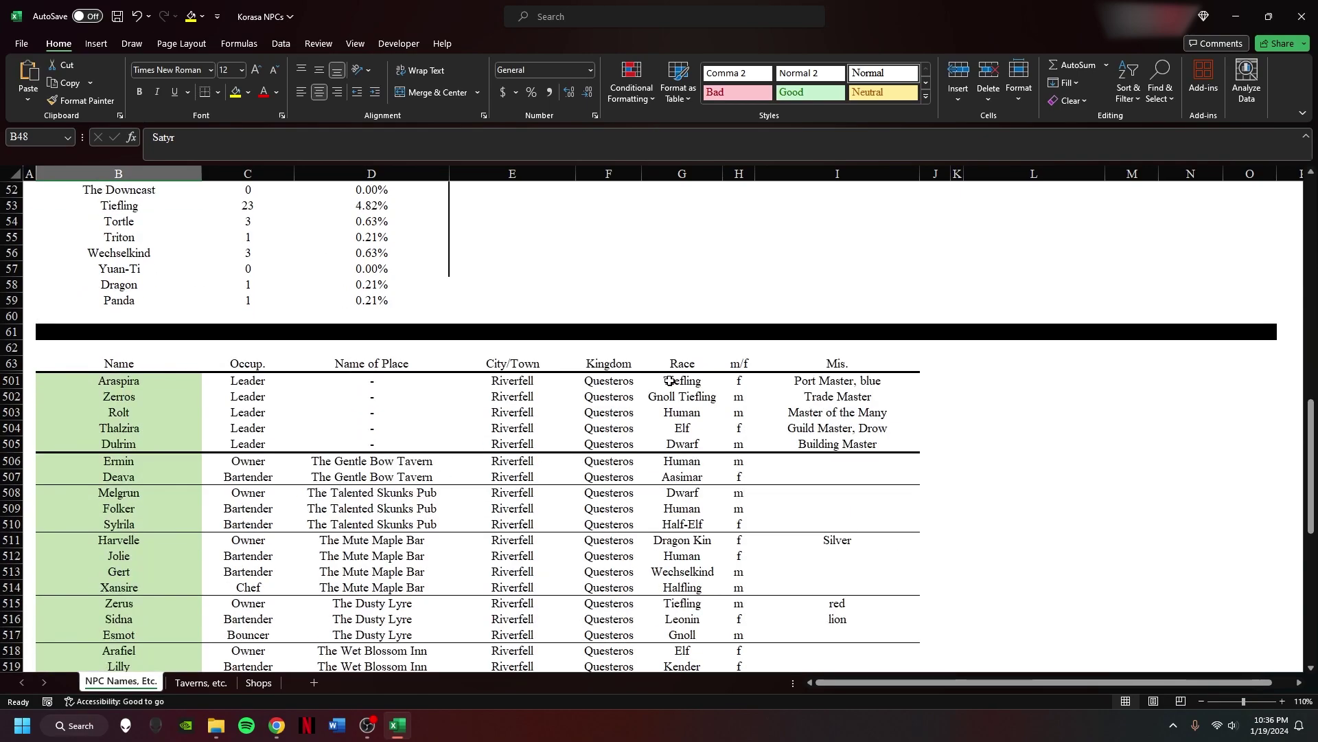
scroll(330, 453, "up", 6)
key("Right")
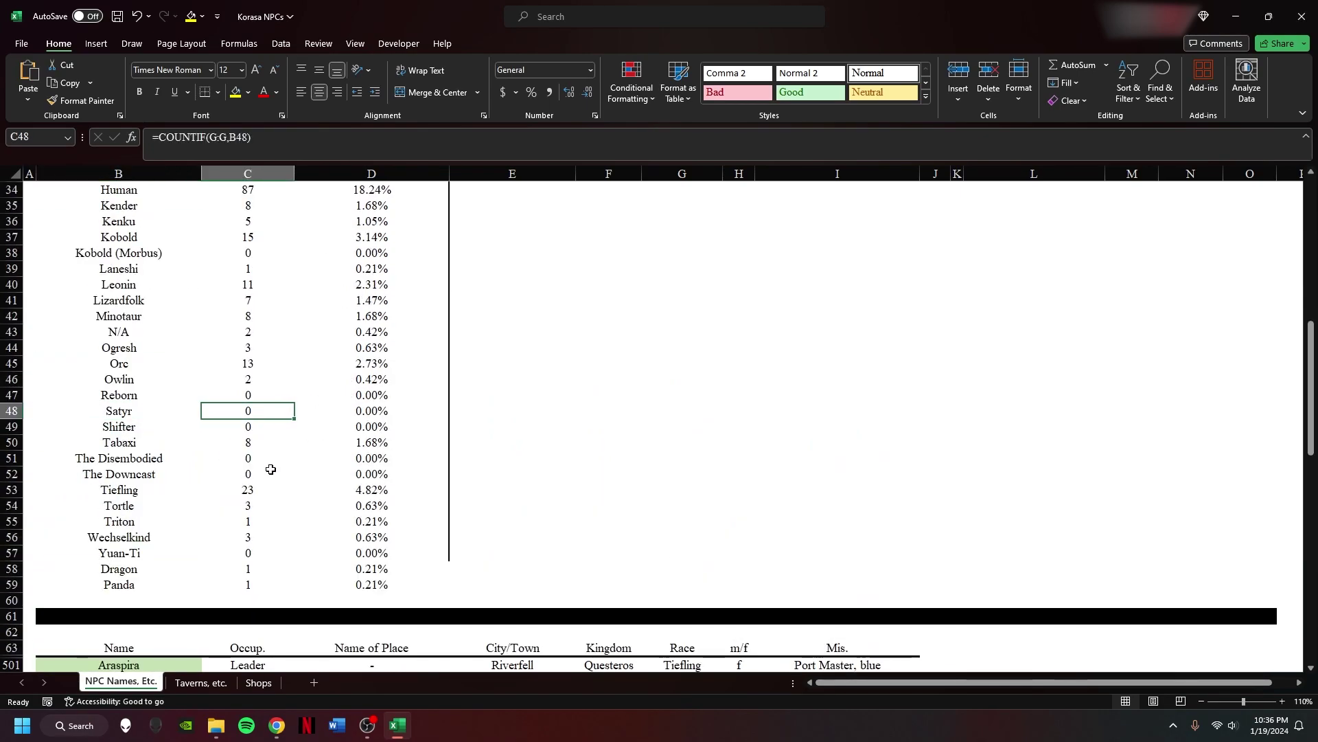
key("Right")
key("F2")
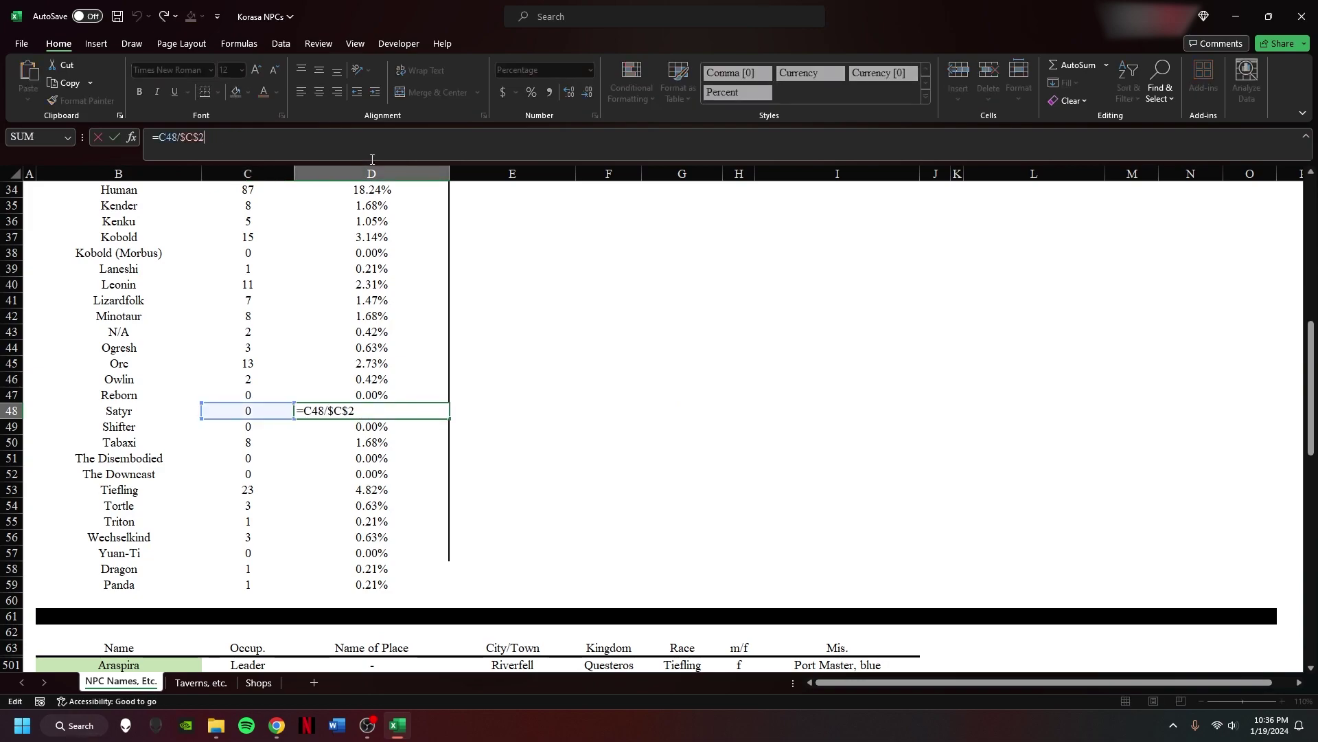
scroll(349, 424, "down", 17)
scroll(642, 407, "up", 12)
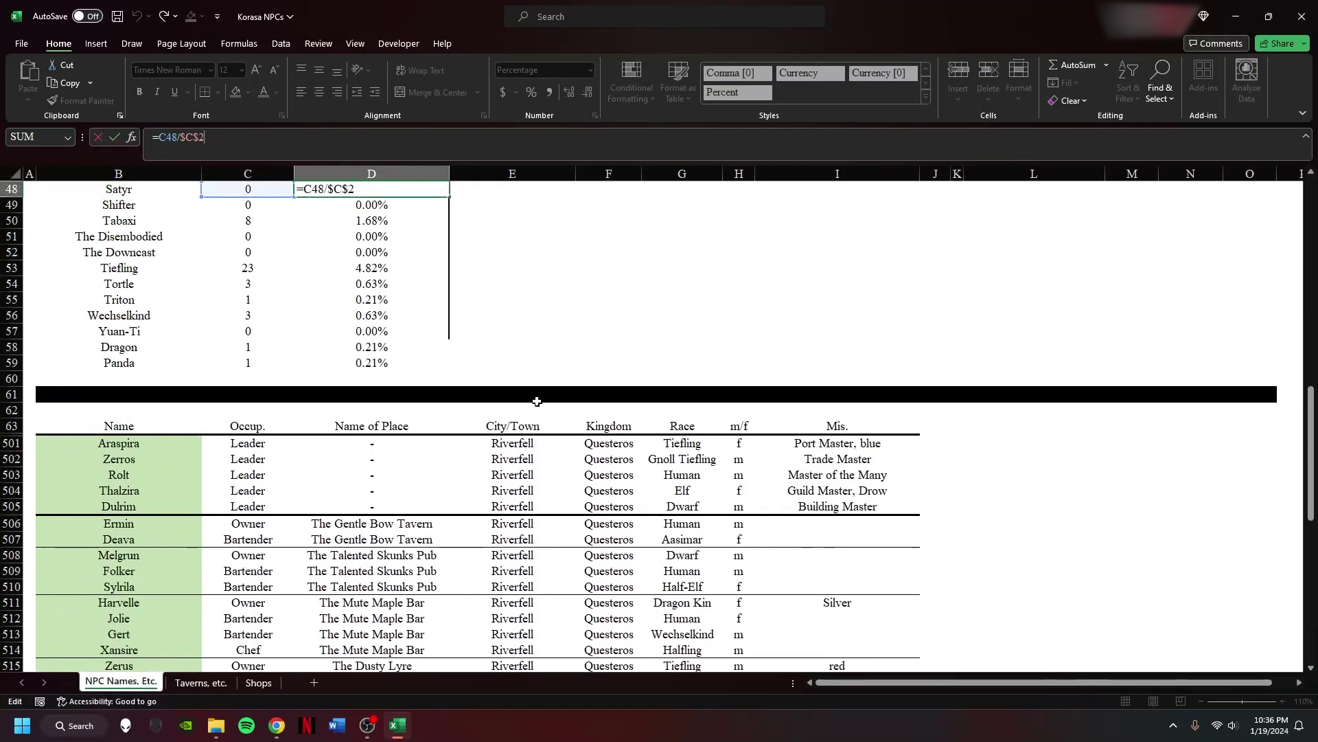
scroll(537, 402, "up", 4)
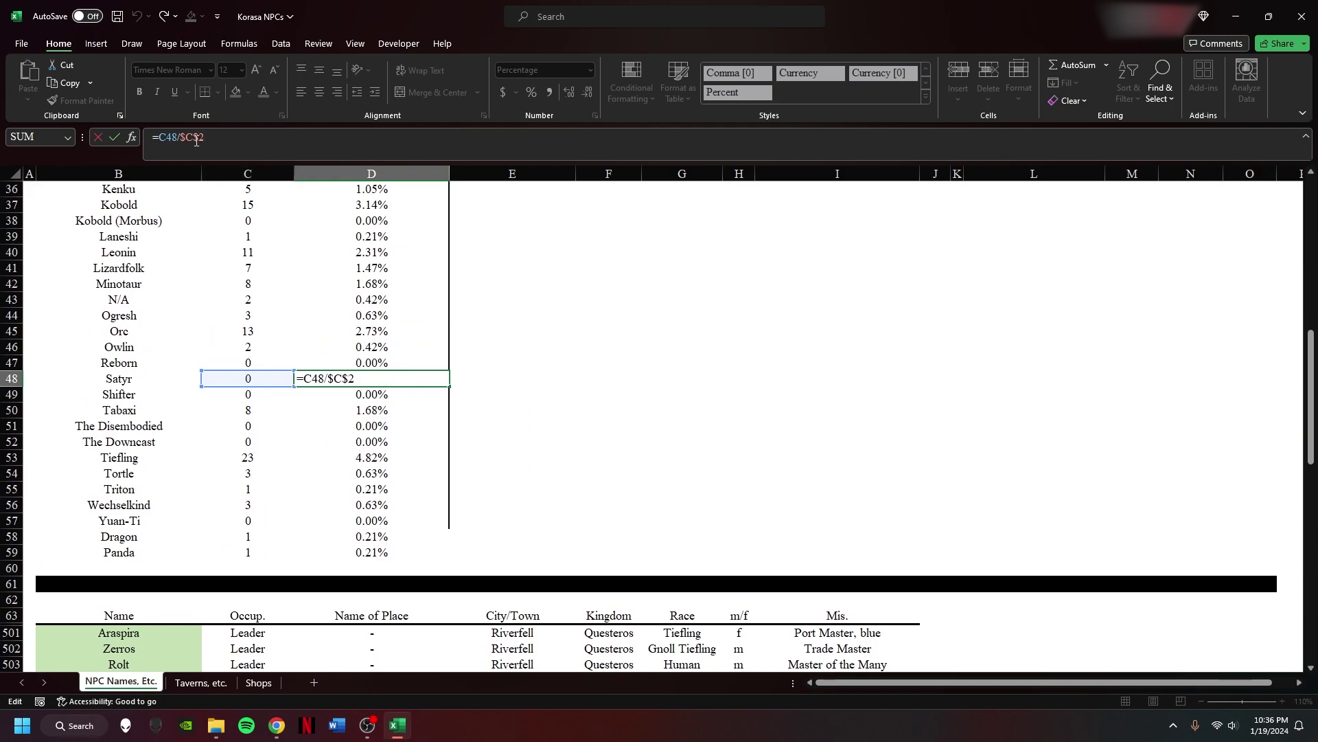
scroll(506, 401, "up", 12)
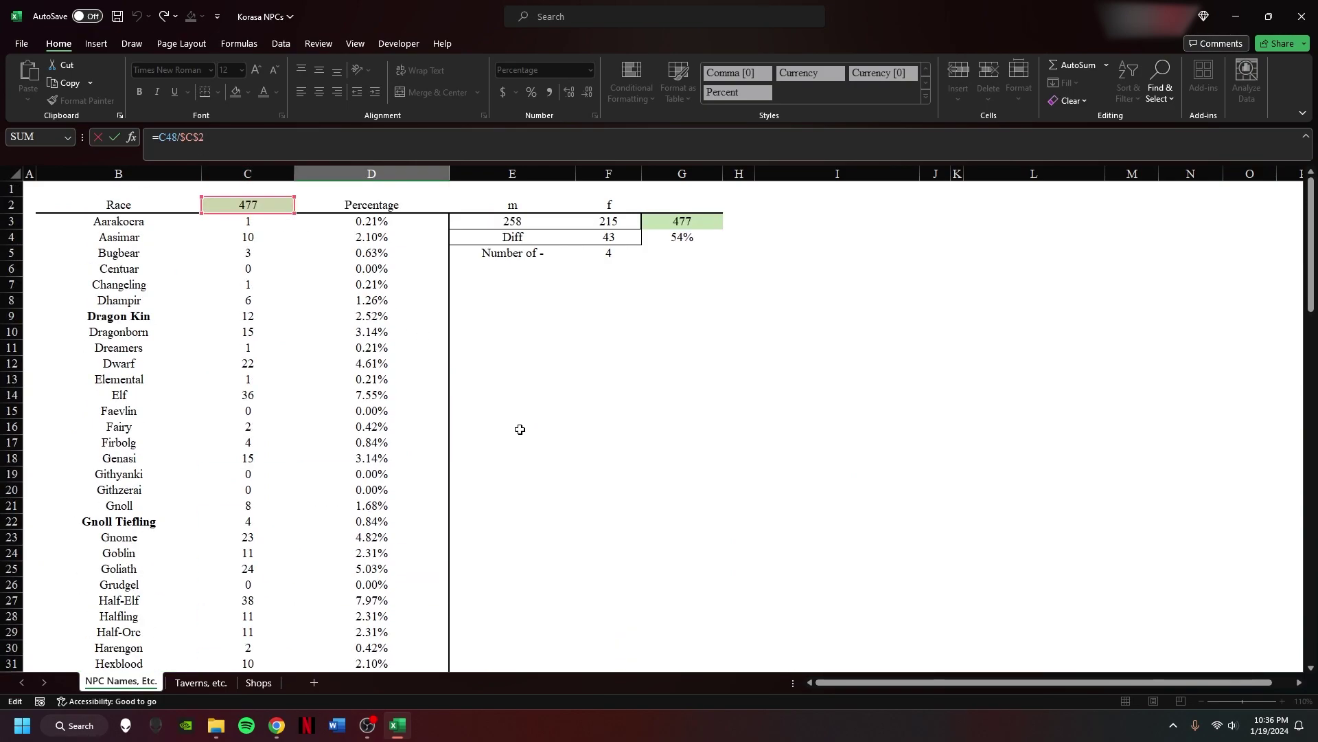
- Inspect the Satyr count formula in C48 and the Race column range it covers
scroll(520, 430, "down", 9)
left_click(512, 430)
left_click(227, 507)
key("F2")
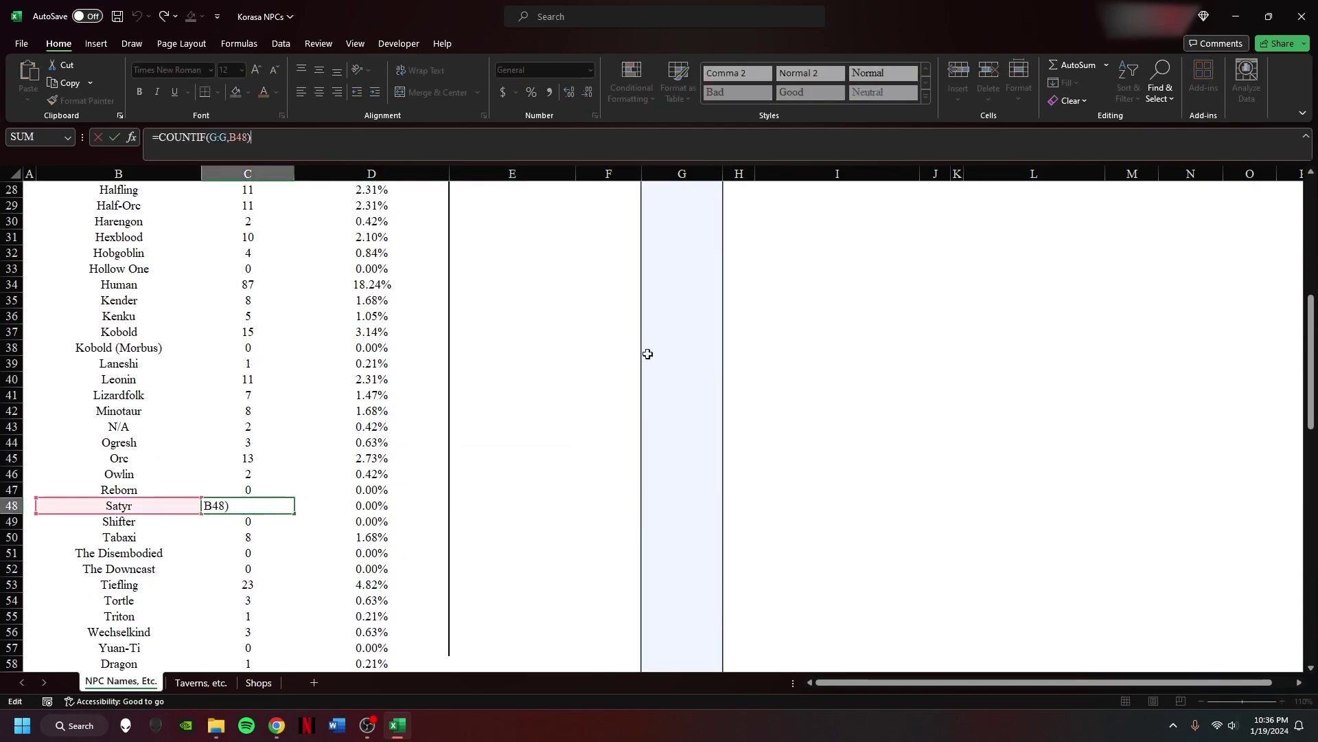
scroll(633, 343, "down", 20)
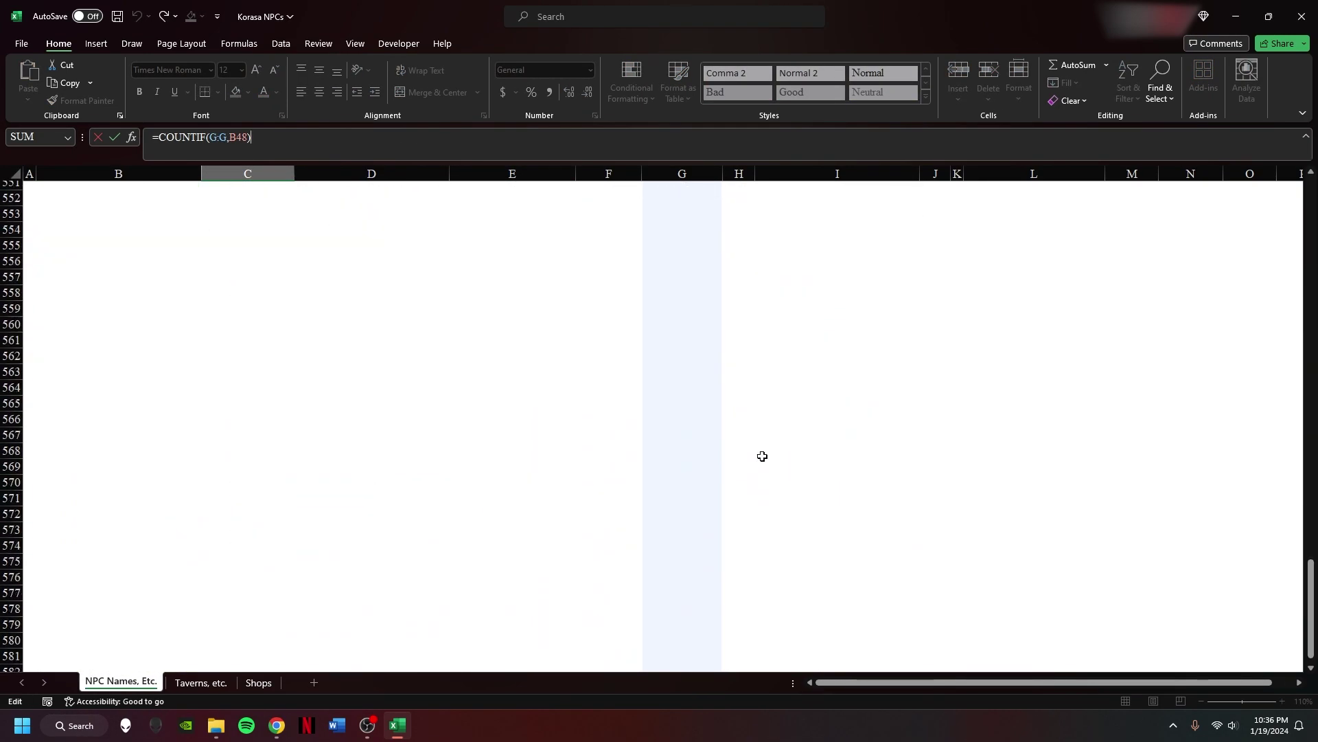
scroll(670, 450, "down", 2)
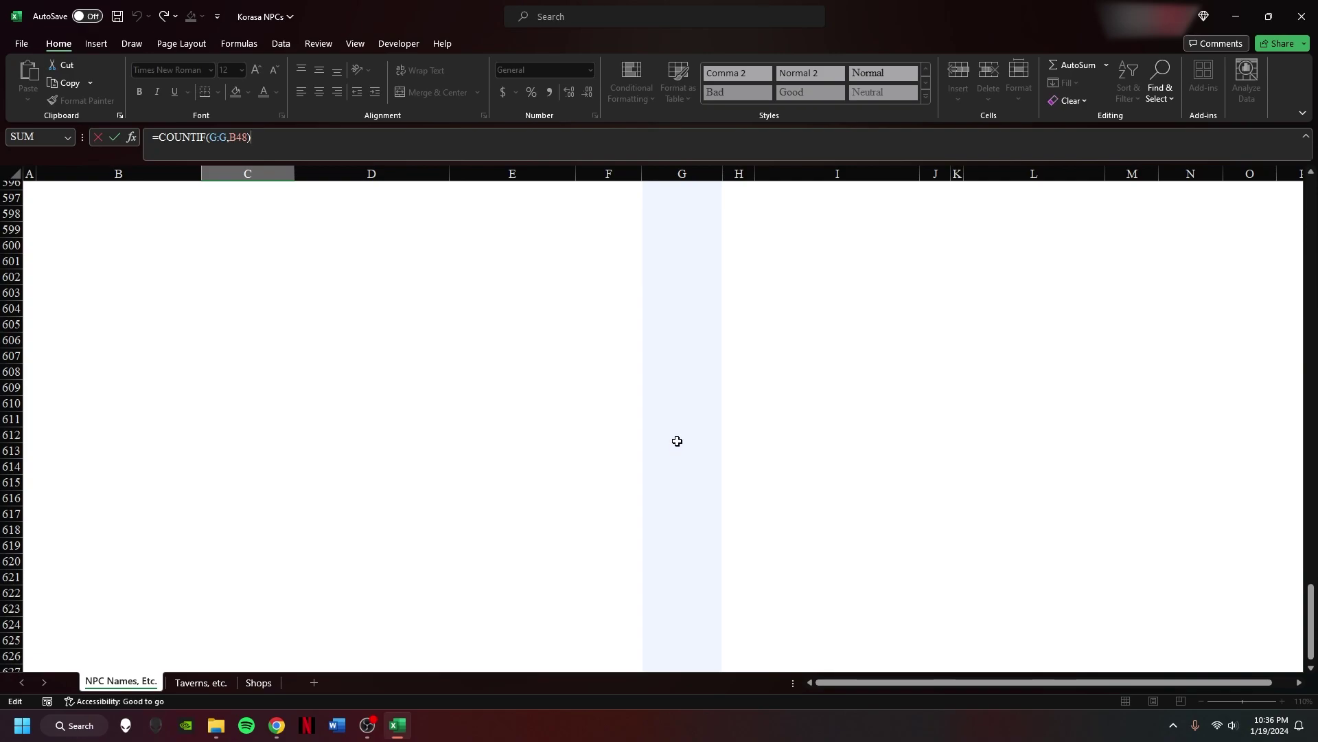
scroll(673, 446, "up", 20)
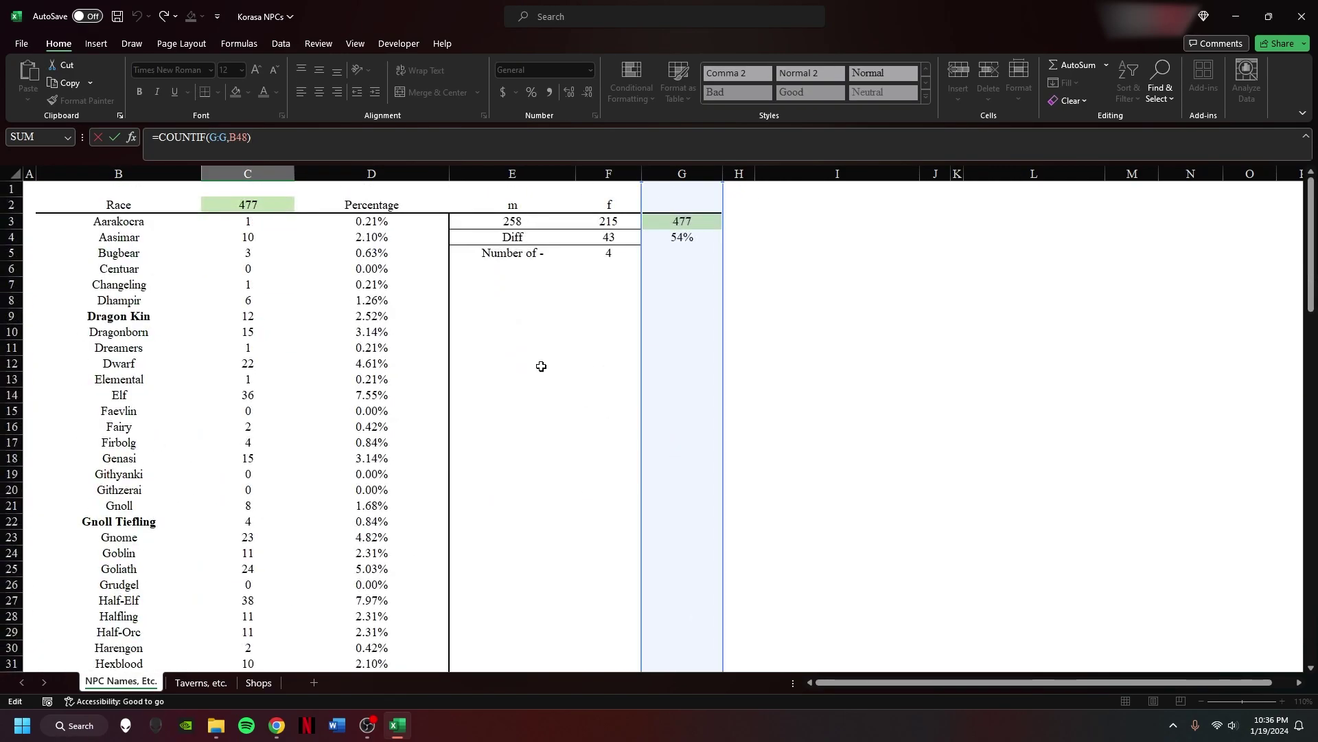
left_click(429, 347)
left_click(518, 343)
- Check the N/A, Dragon and Panda entries near the end of the race table
scroll(481, 329, "down", 12)
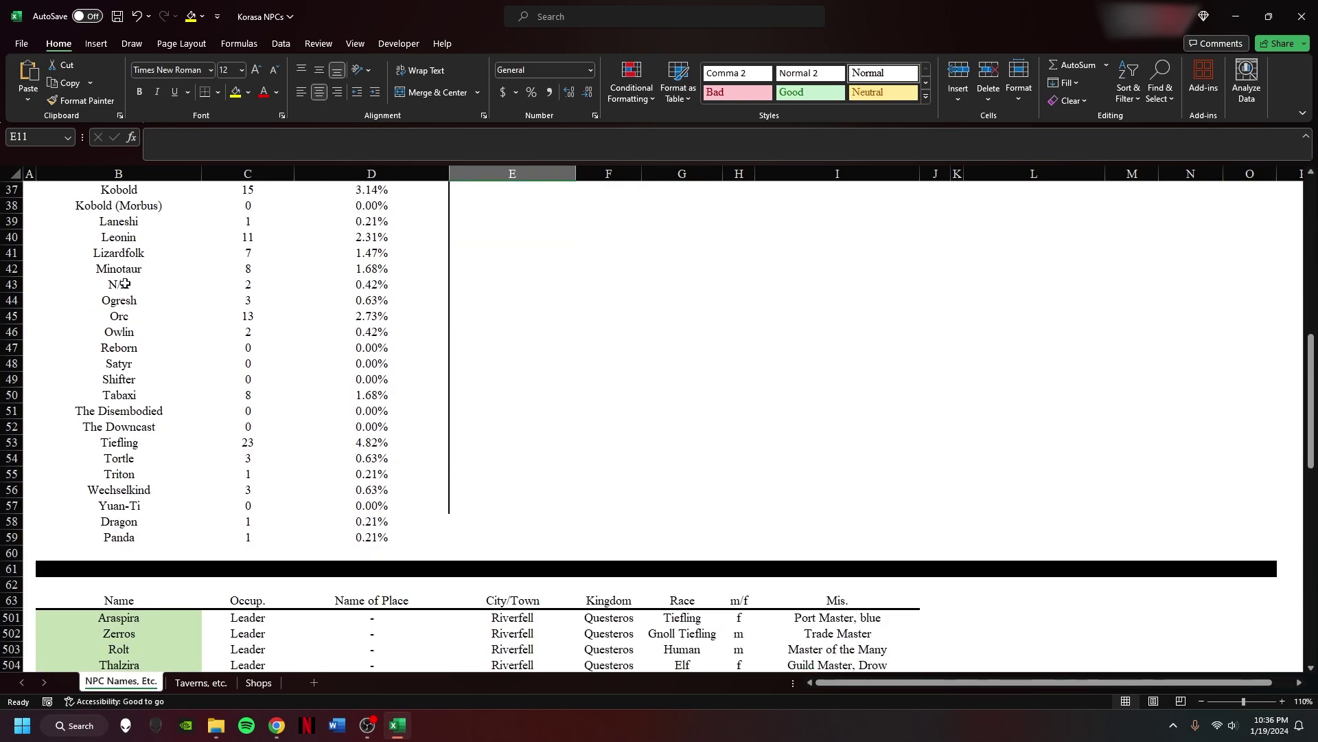
left_click_drag(126, 284, 303, 278)
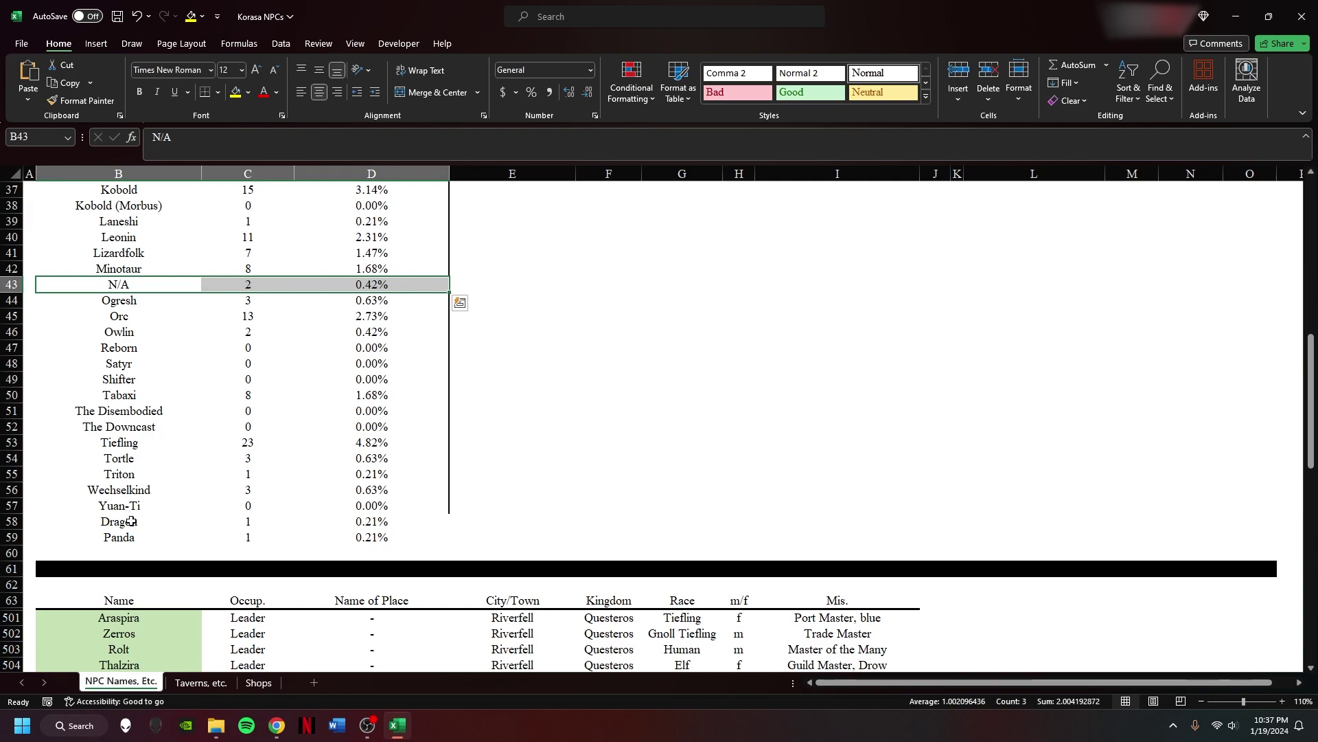
left_click_drag(128, 523, 221, 534)
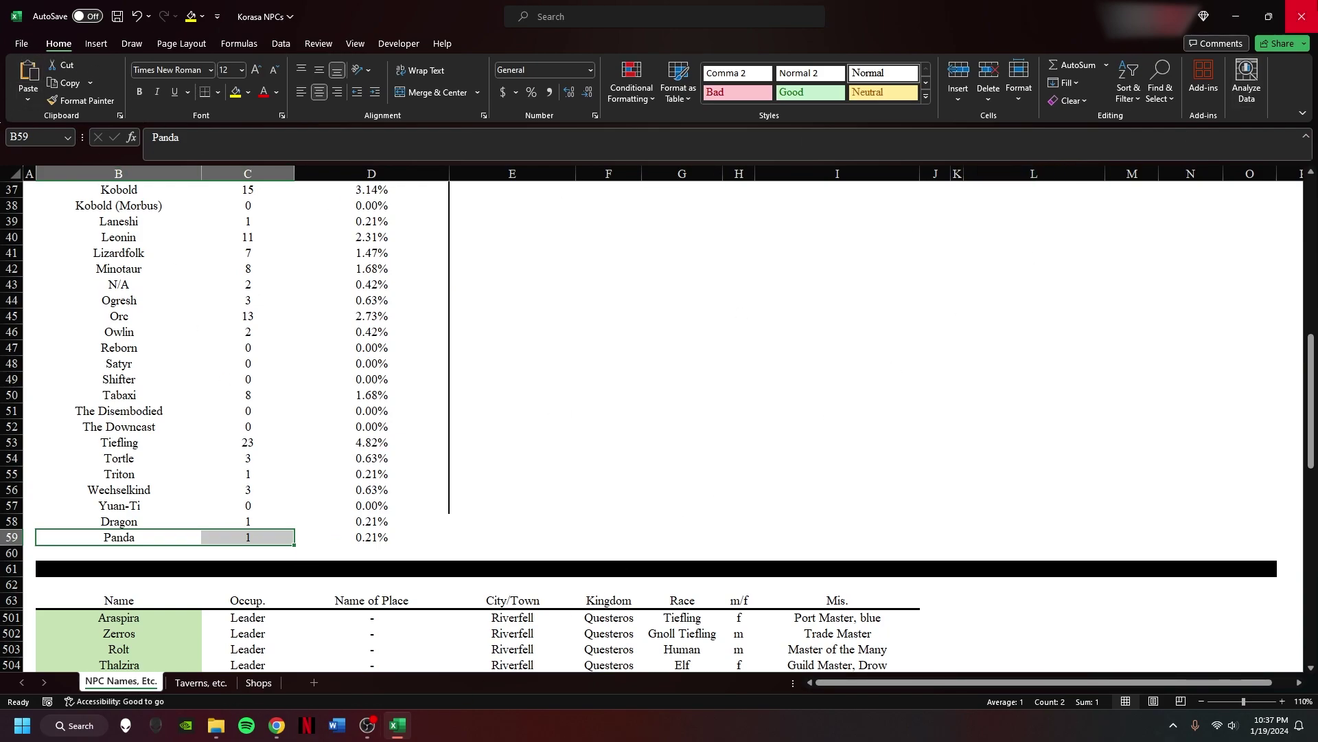
- Close the Korasa NPCs workbook without saving and open Shop File from the Excel Stuff folder
left_click(1301, 16)
left_click(709, 460)
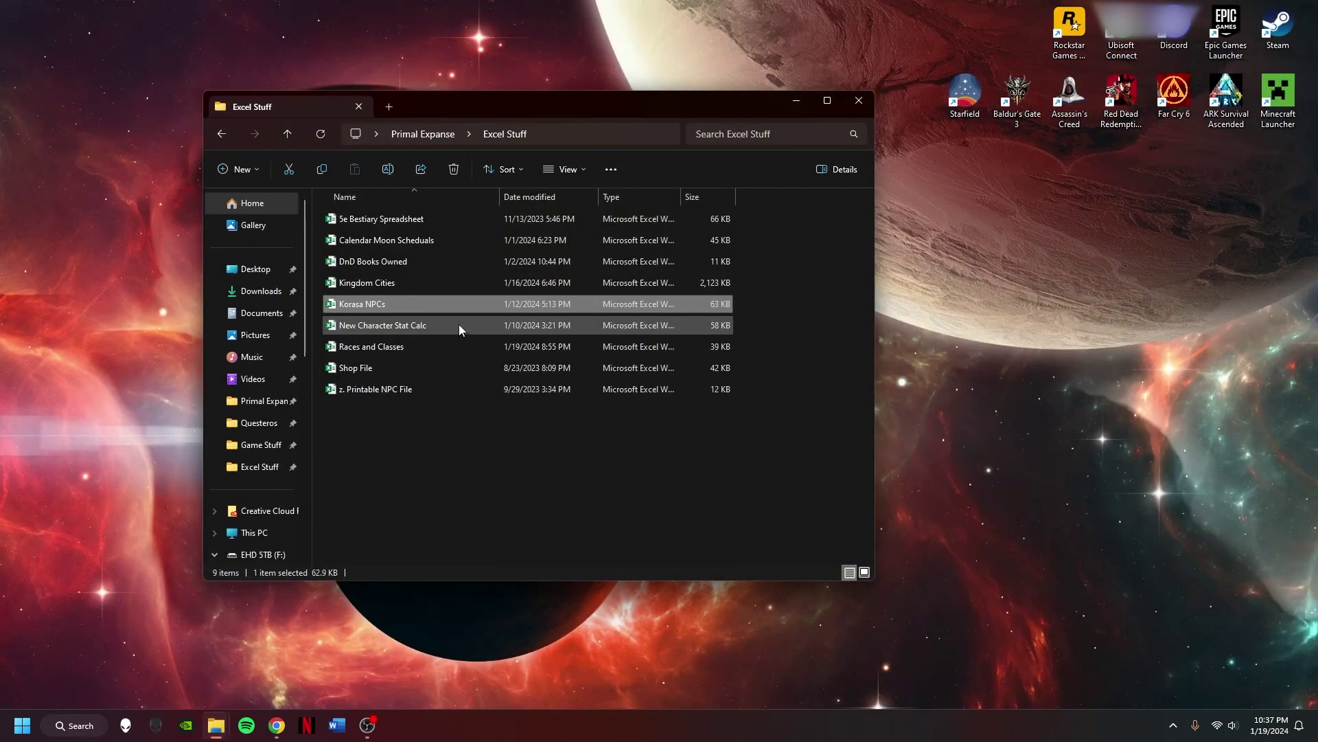
left_click(434, 325)
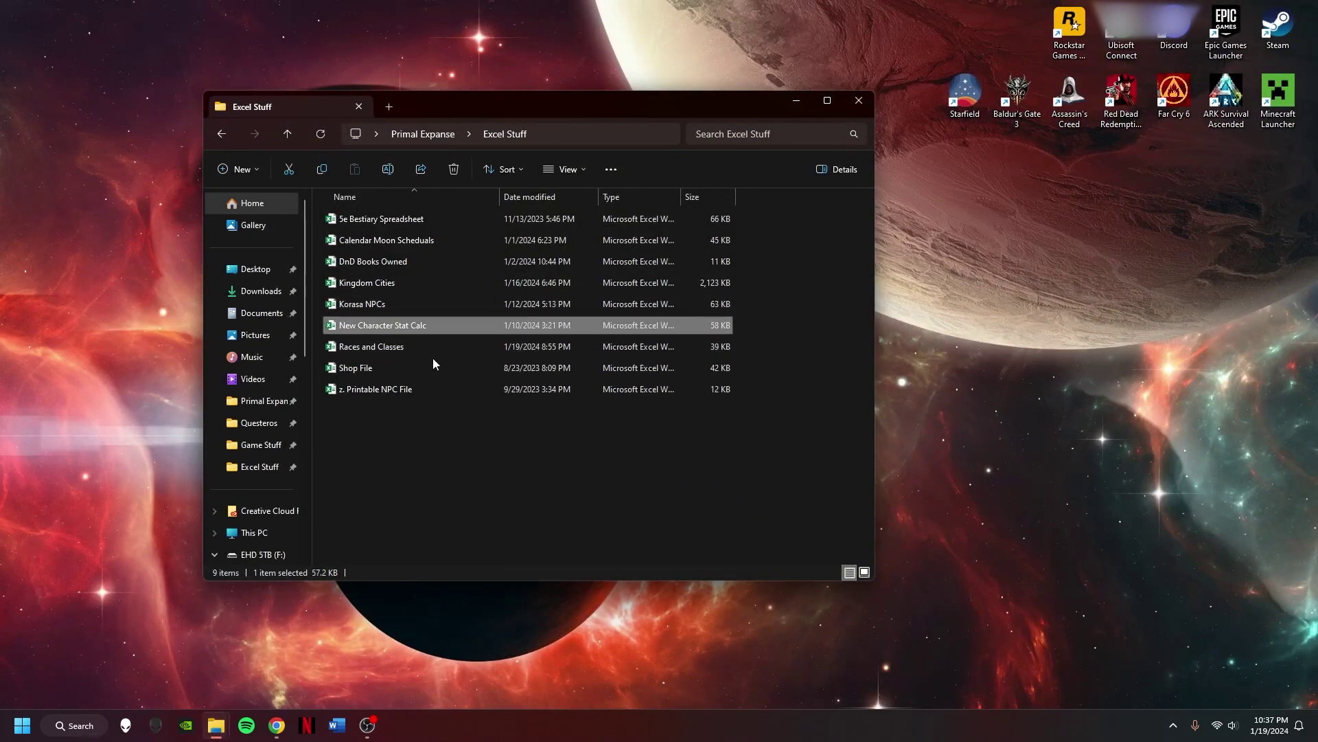
double_click(414, 370)
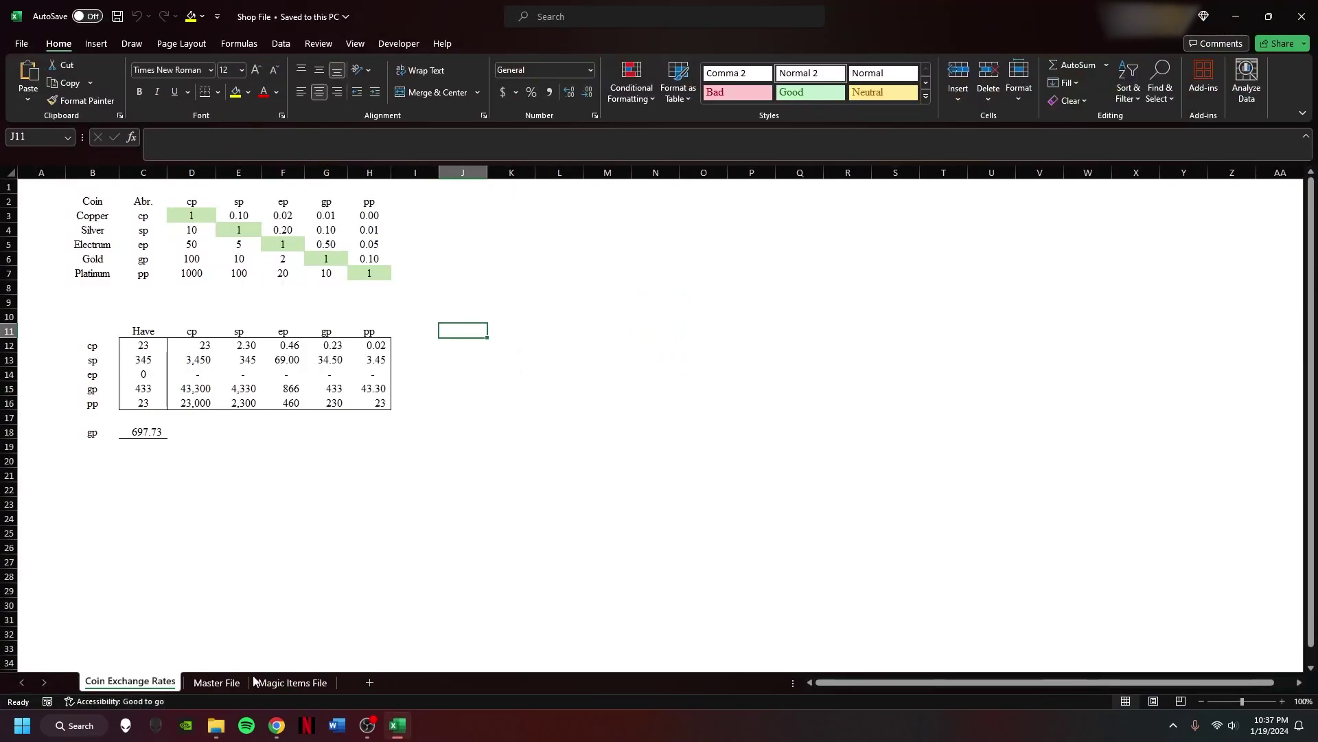
- Review the rarity pricing guidelines and example on the Magic Items File sheet
left_click(282, 682)
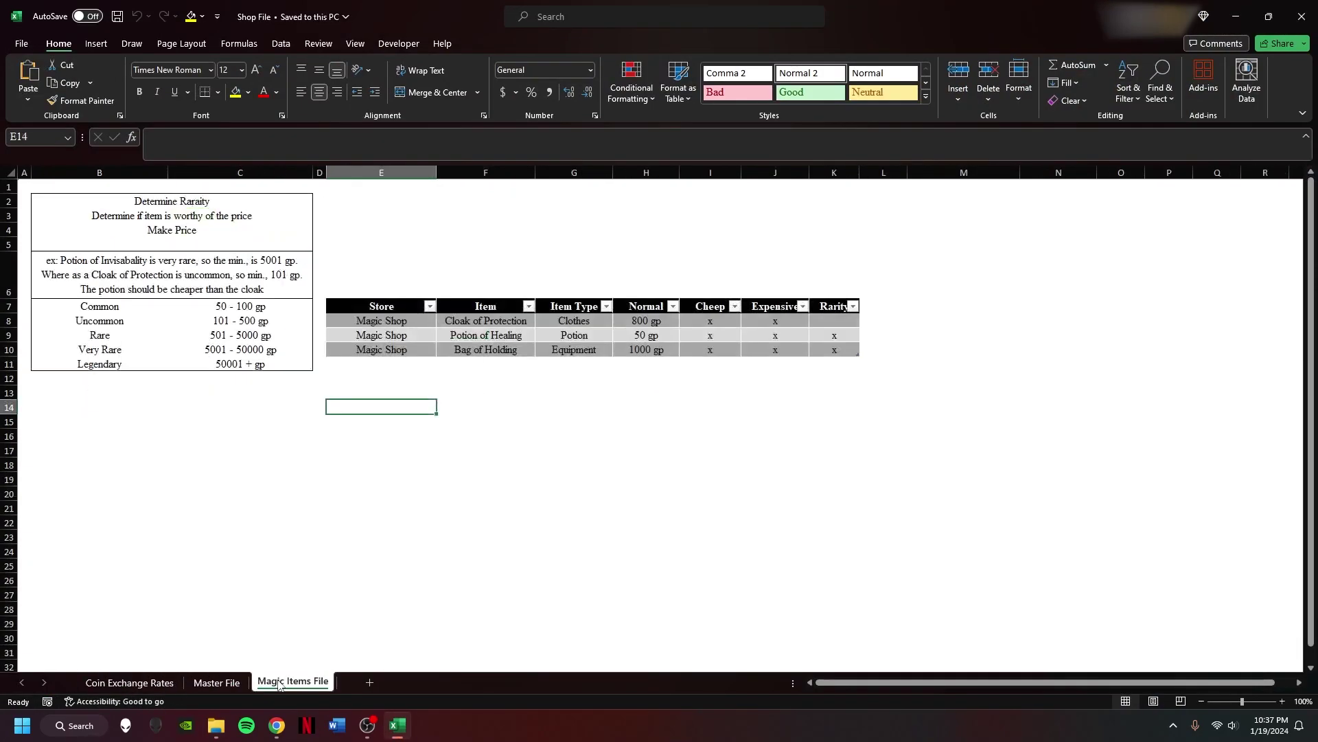
left_click(218, 682)
left_click(269, 683)
left_click(230, 282)
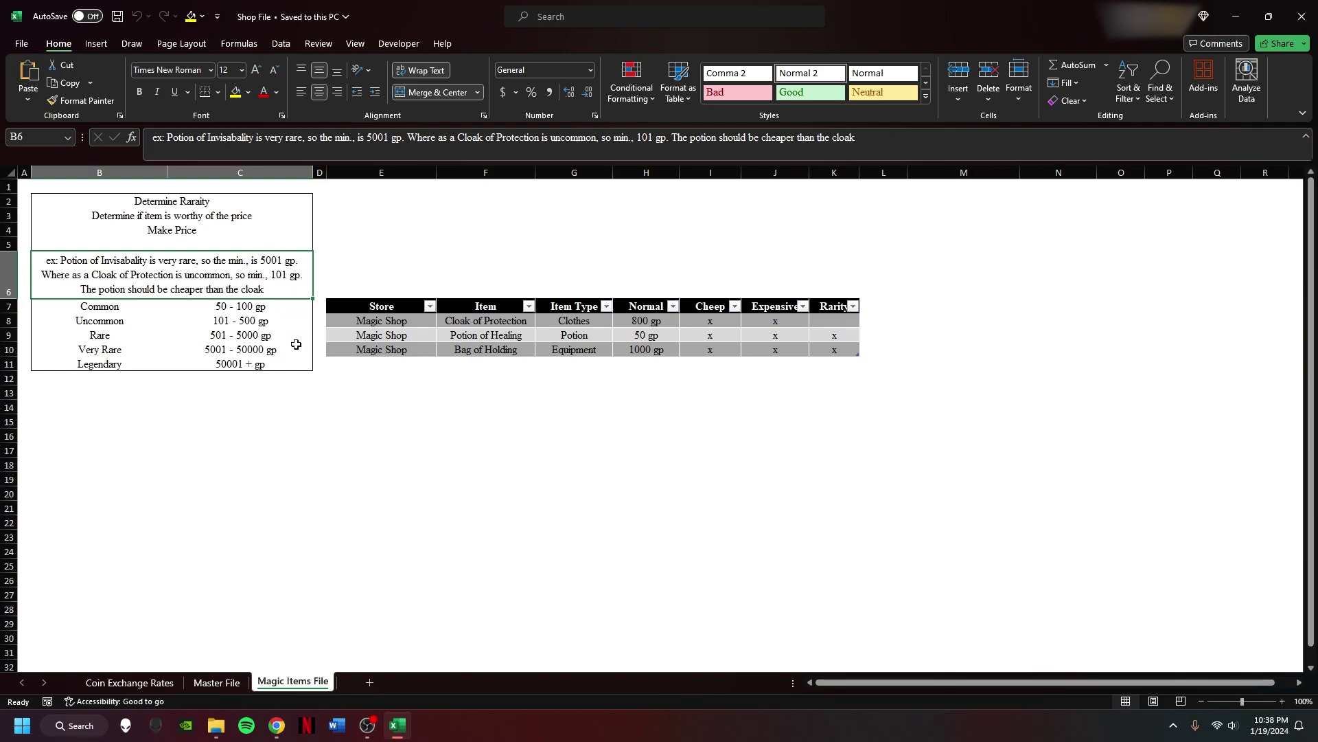
left_click(304, 618)
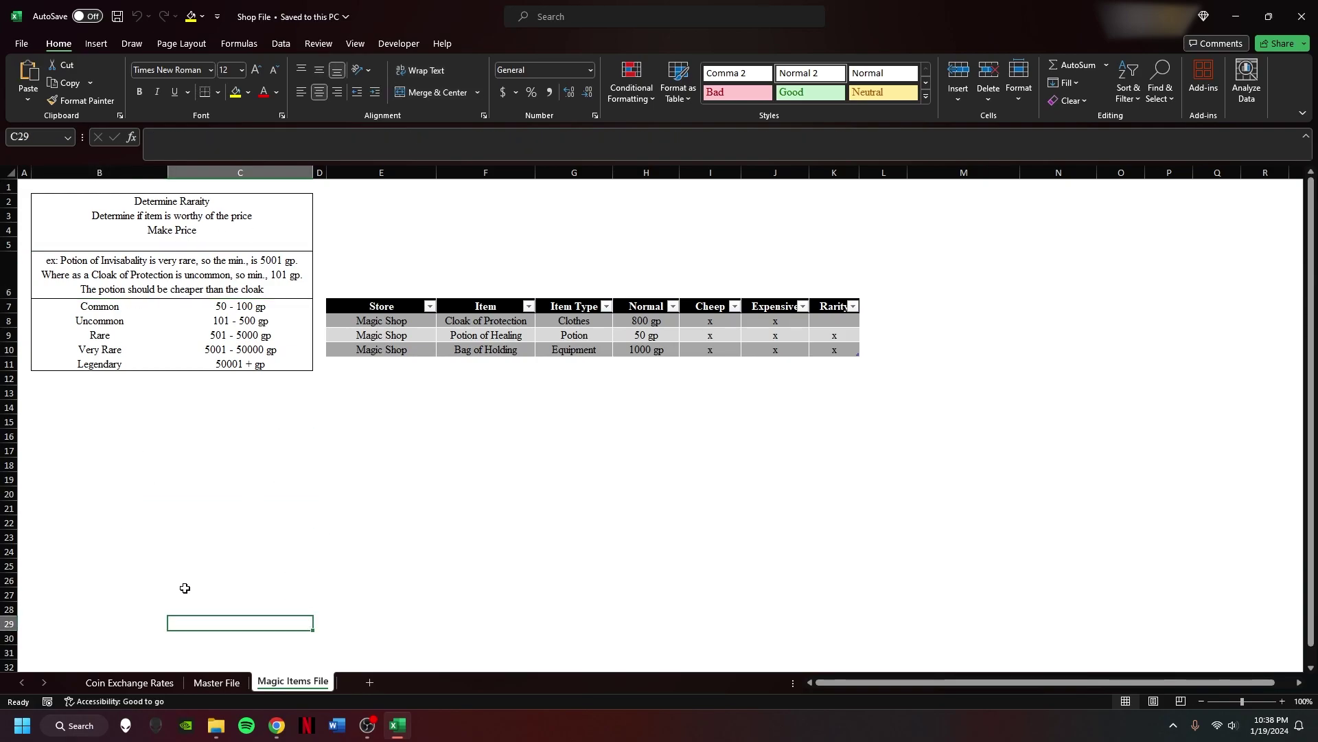
- Look through the store items, prices and properties listed on the Master File sheet
left_click(206, 683)
scroll(488, 390, "right", 3)
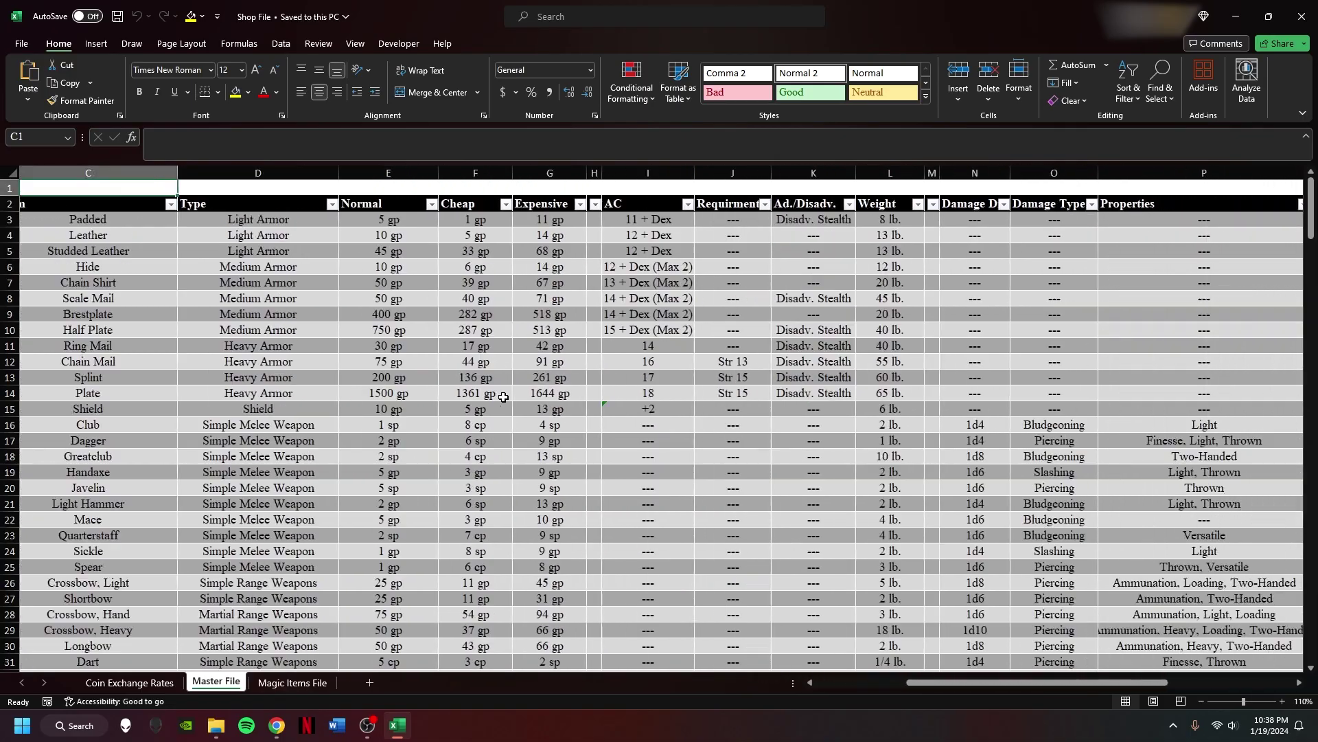
scroll(454, 391, "left", 3)
scroll(454, 391, "down", 1)
scroll(498, 397, "down", 20)
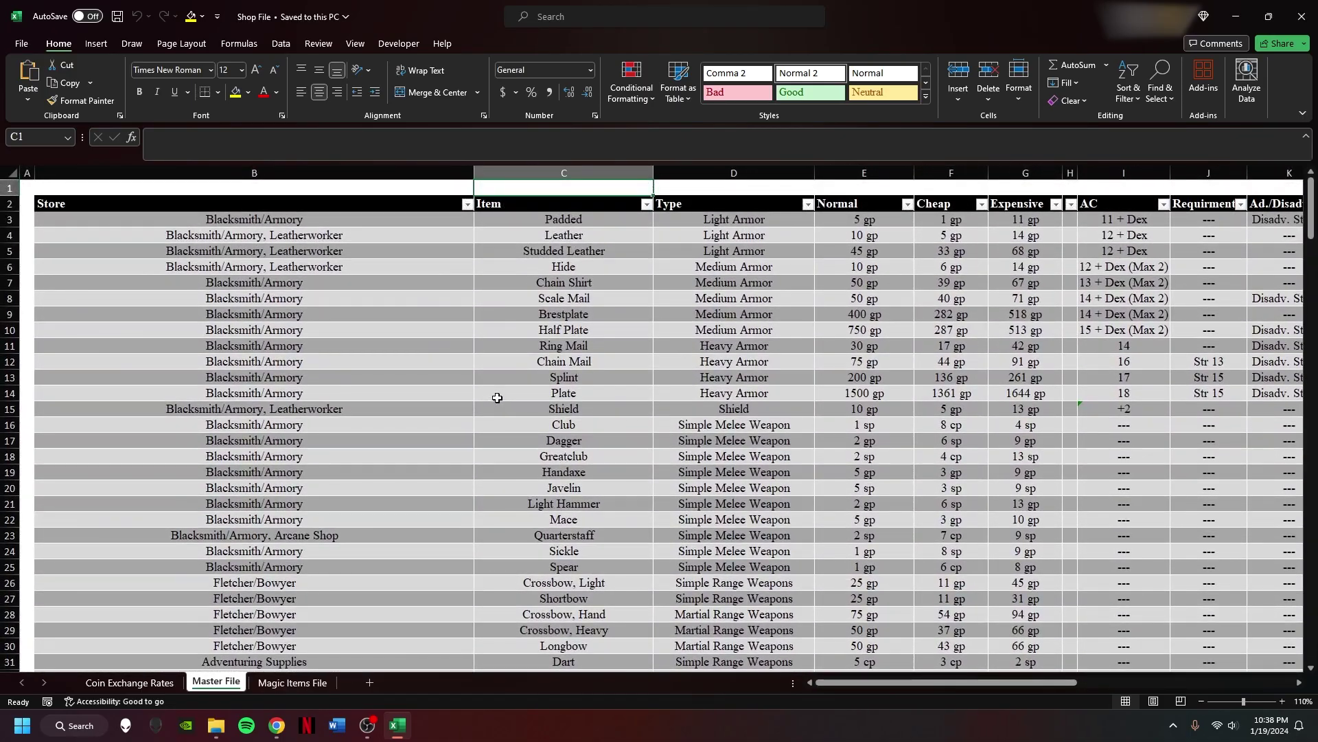
scroll(522, 398, "up", 18)
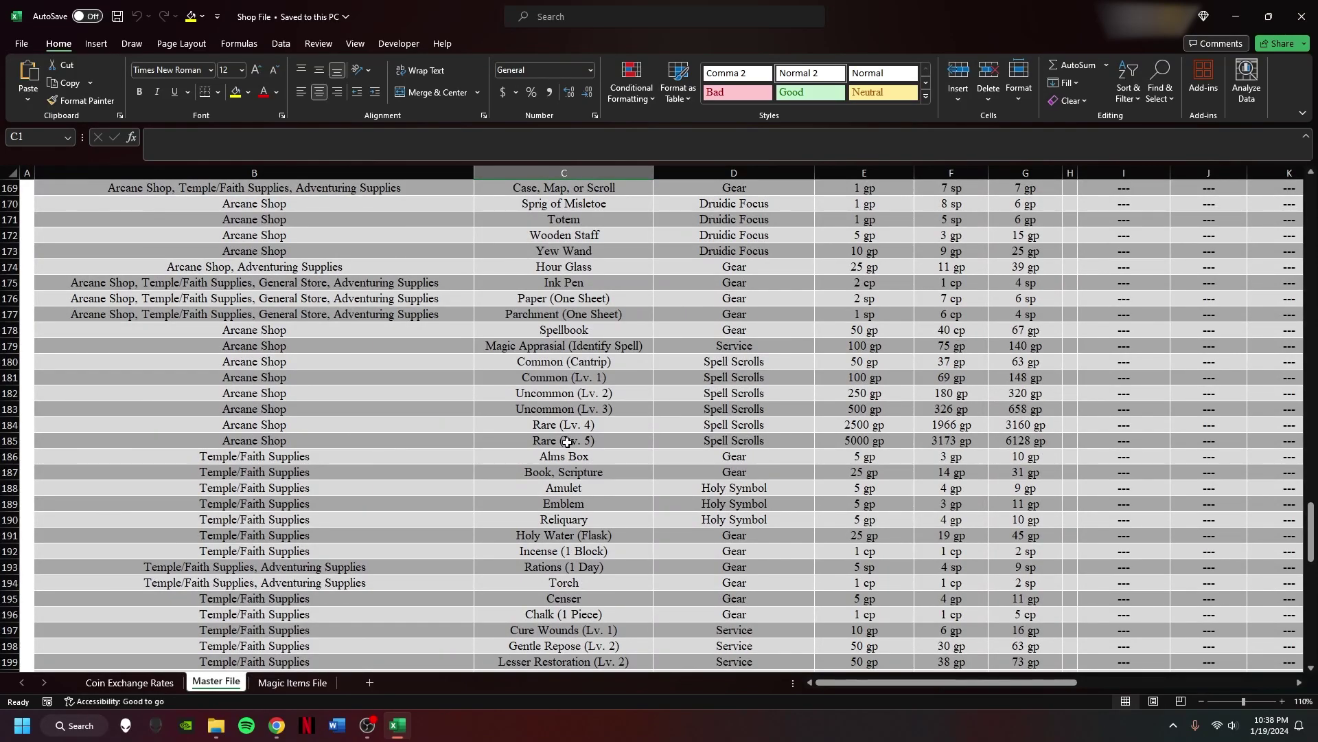
scroll(566, 442, "up", 20)
scroll(573, 449, "up", 20)
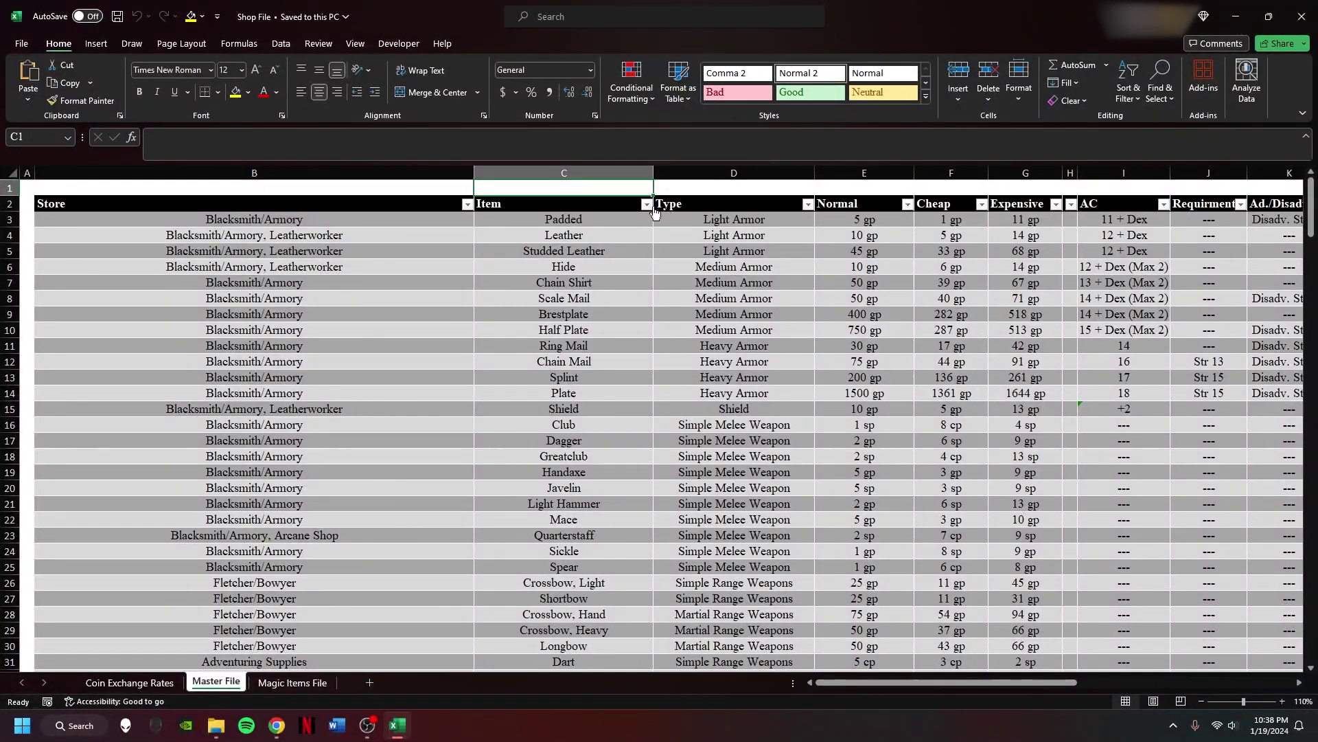
- Filter the Store column on the Master File sheet to show only Arcane Shop items
left_click(466, 204)
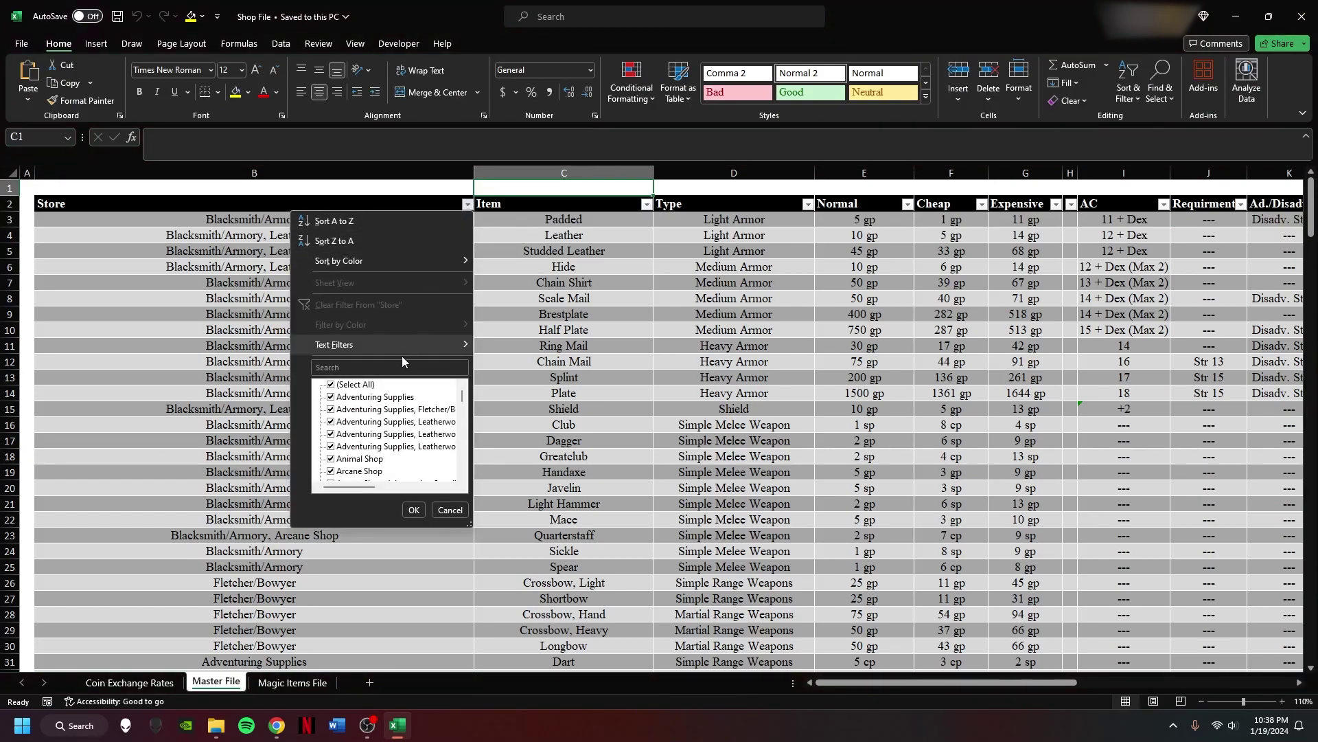
left_click(337, 385)
scroll(390, 409, "down", 1)
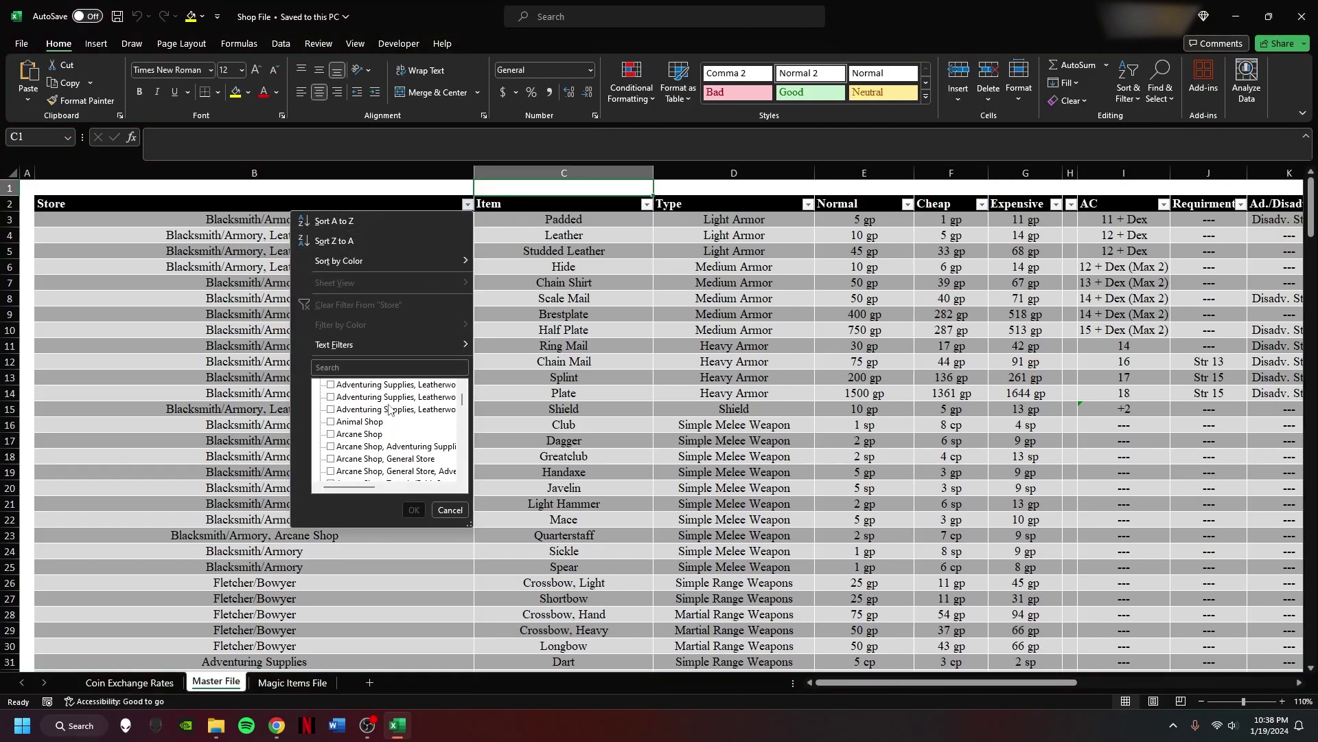
left_click(346, 434)
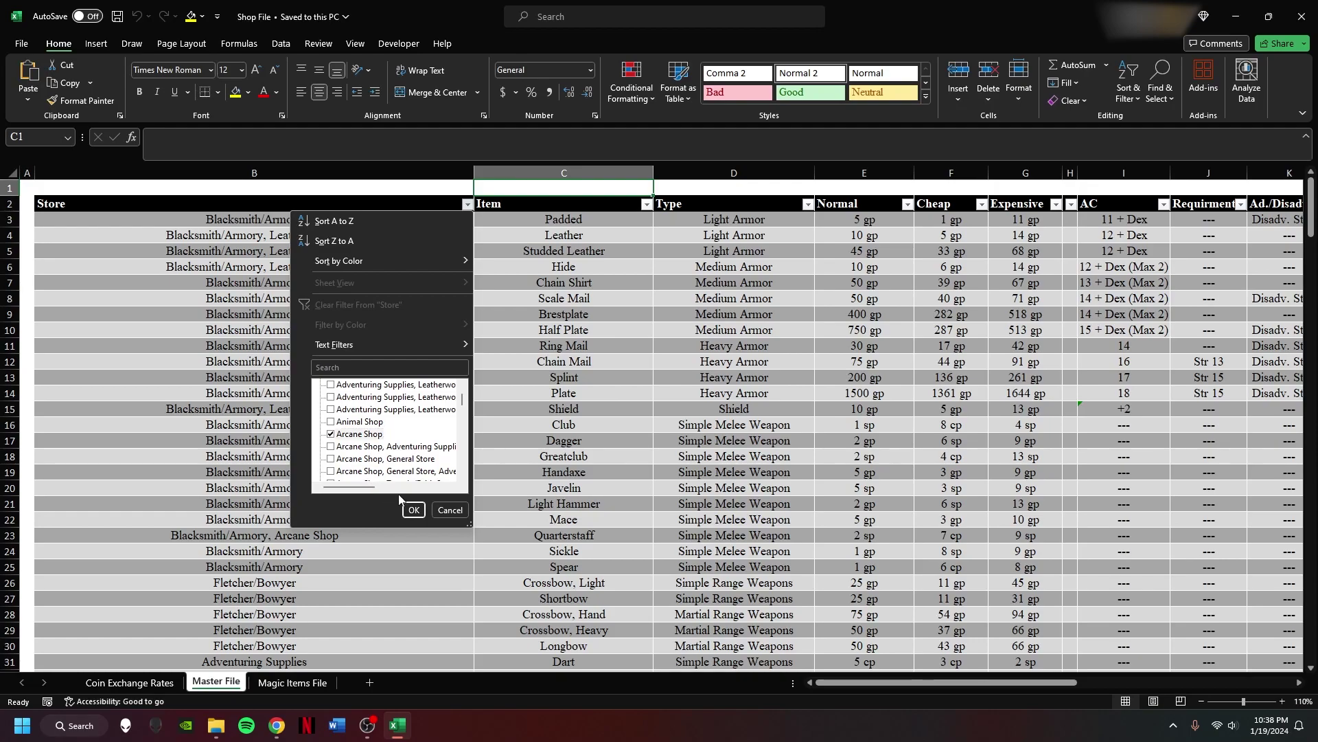
left_click(414, 509)
- Look across the columns of the filtered Arcane Shop items
scroll(568, 369, "right", 2)
scroll(569, 368, "left", 2)
scroll(560, 364, "right", 3)
scroll(550, 357, "left", 2)
scroll(543, 353, "right", 2)
scroll(544, 353, "right", 2)
scroll(1152, 228, "left", 4)
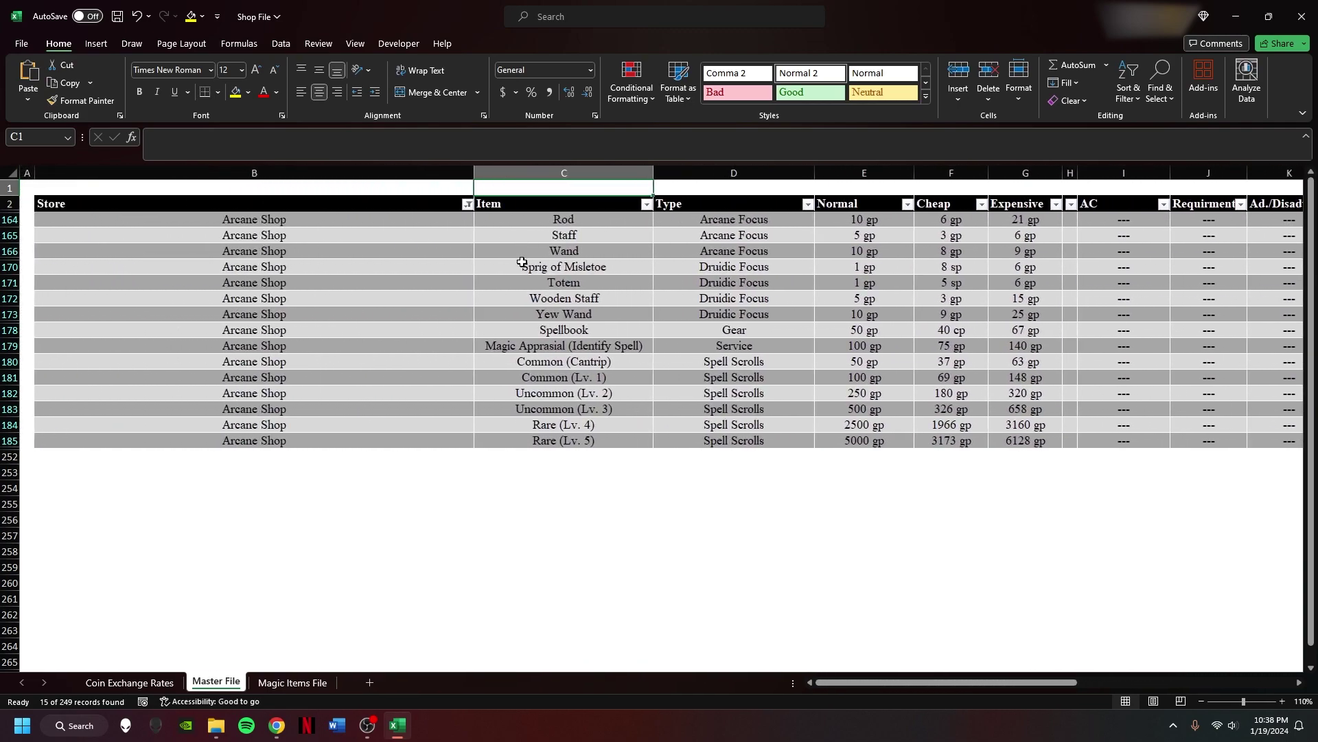
- Close the Shop File workbook without saving and open Races and Classes from the Excel Stuff folder
left_click(1302, 16)
left_click(721, 460)
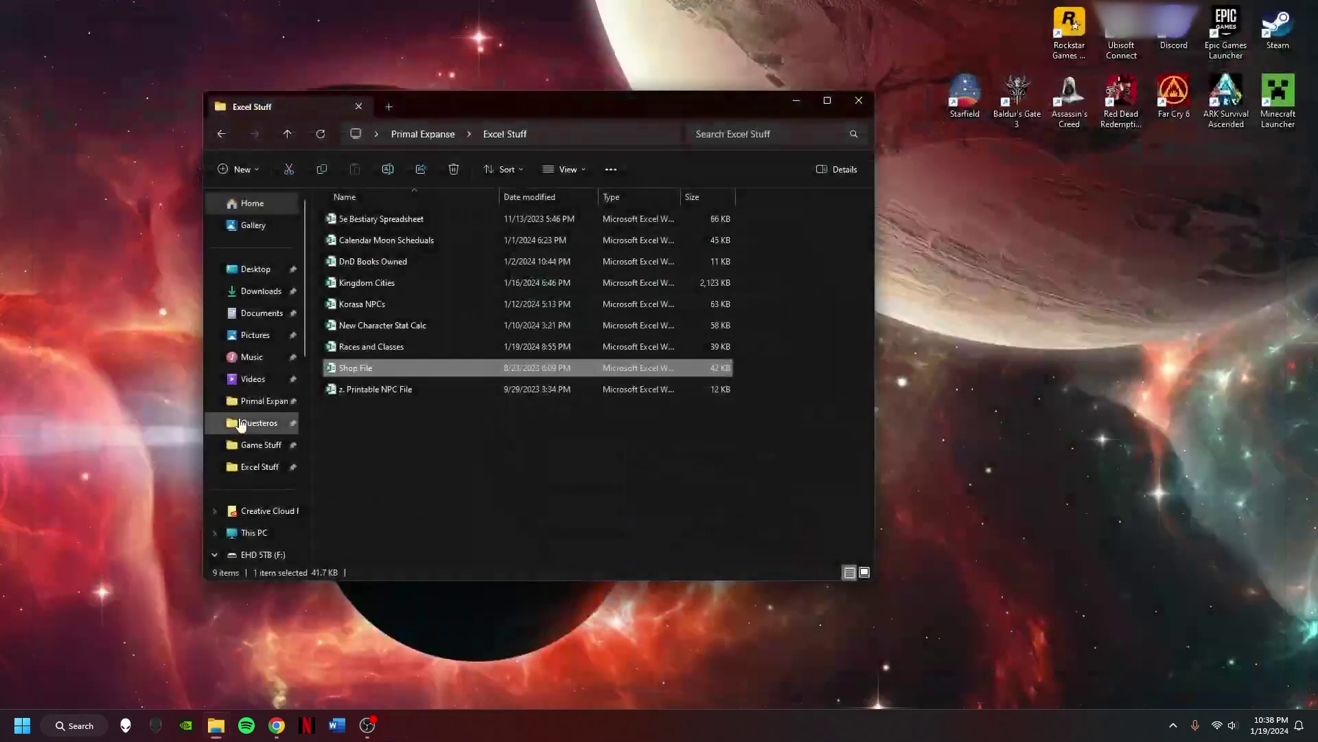
double_click(397, 346)
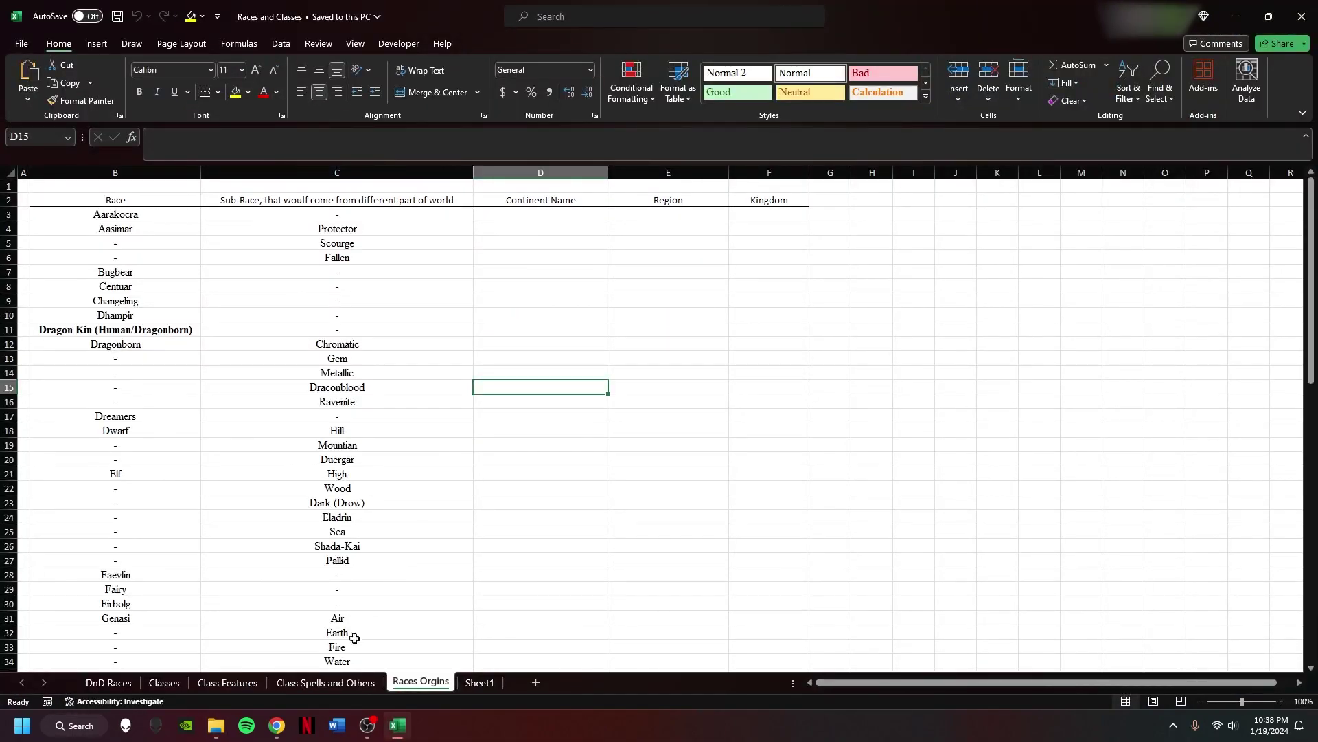
- Review the races, book counts, sub-races and source books on the DnD Races sheet
left_click(119, 684)
scroll(398, 539, "up", 5)
scroll(414, 539, "right", 6)
scroll(457, 457, "left", 6)
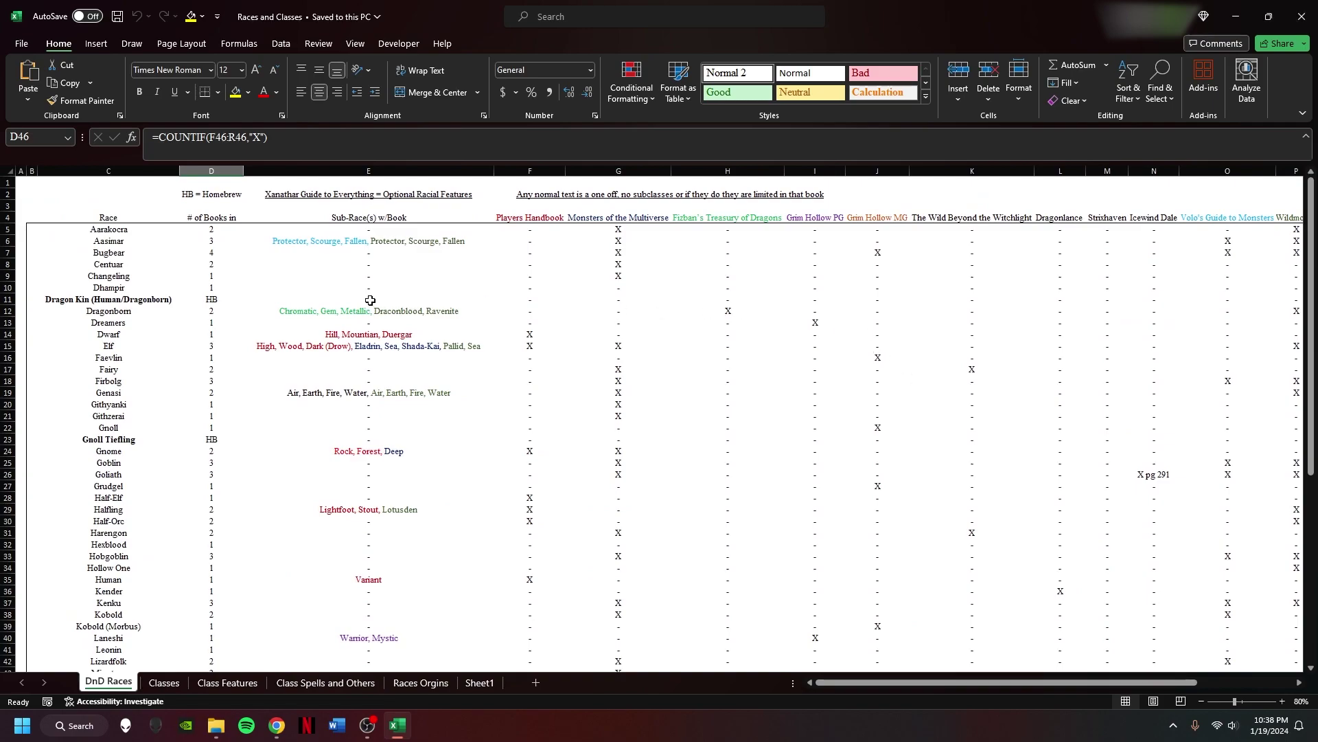
scroll(274, 386, "down", 10)
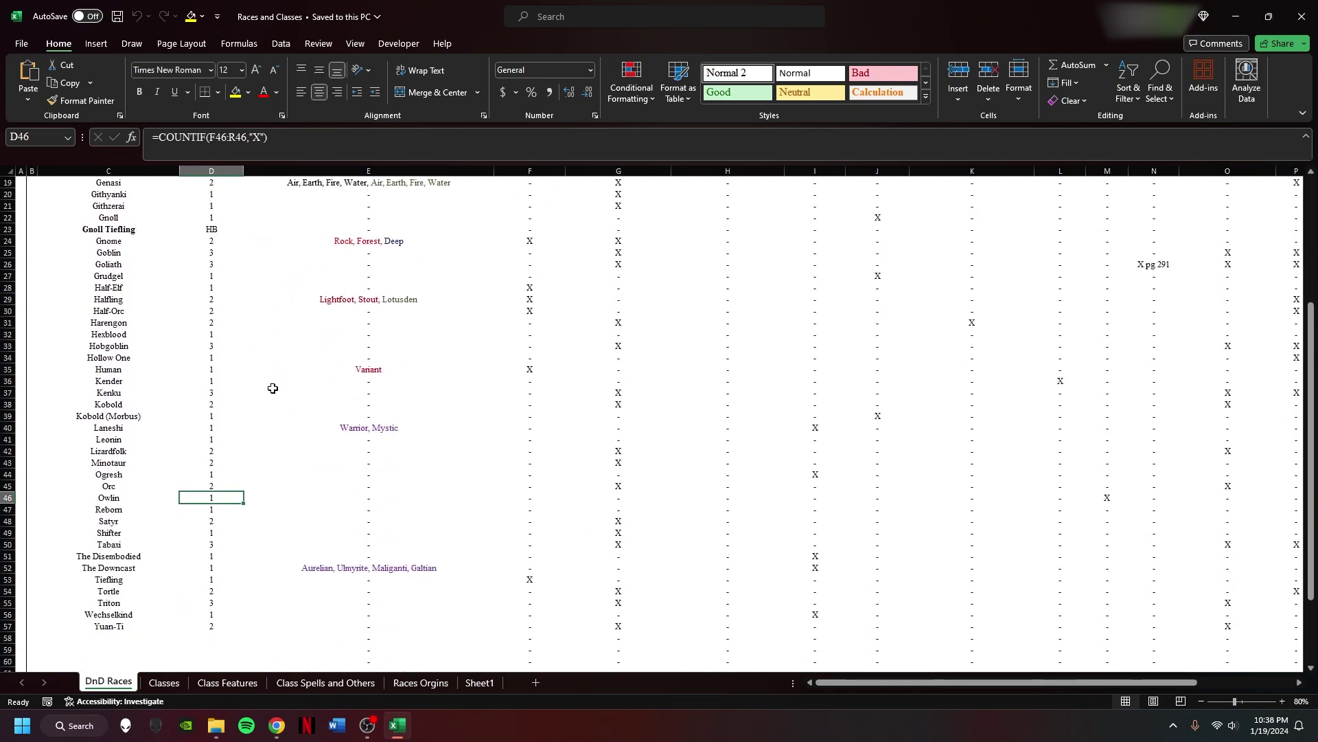
scroll(279, 405, "up", 8)
scroll(279, 405, "up", 2)
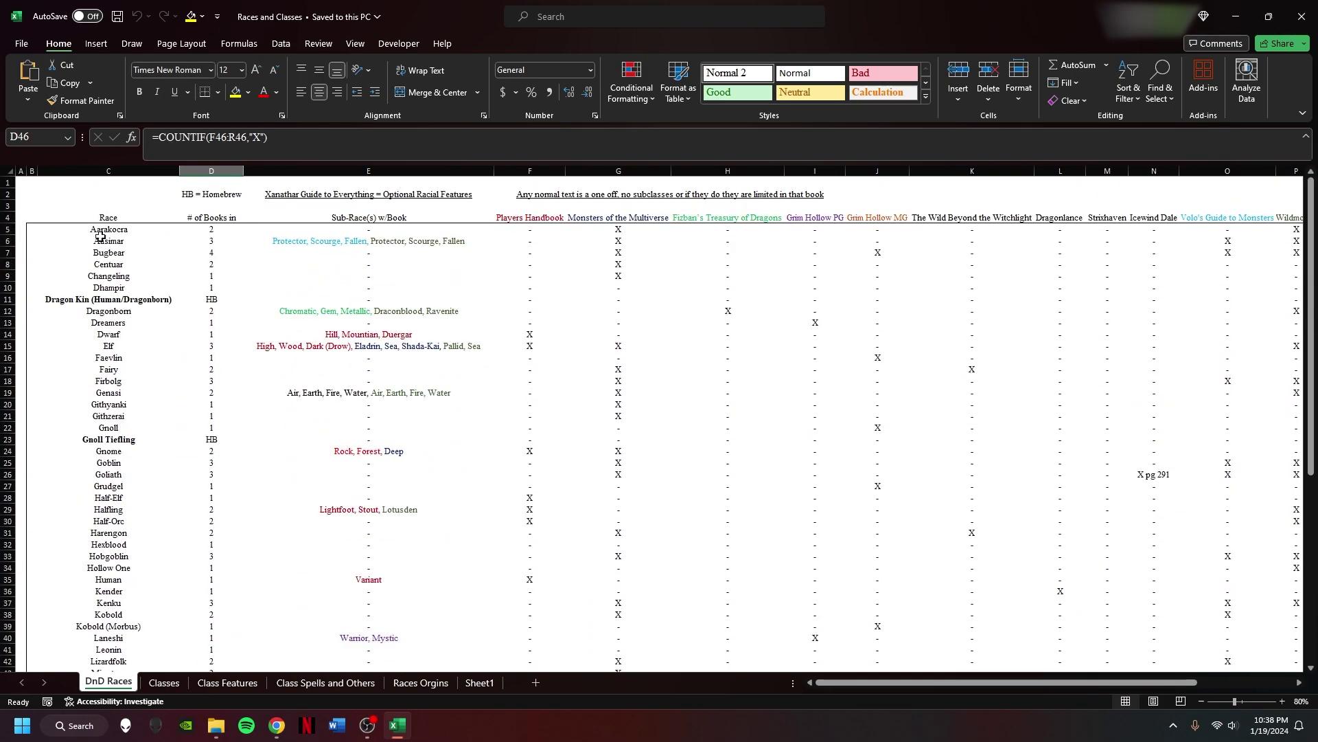
left_click_drag(108, 223, 212, 585)
scroll(359, 497, "down", 5)
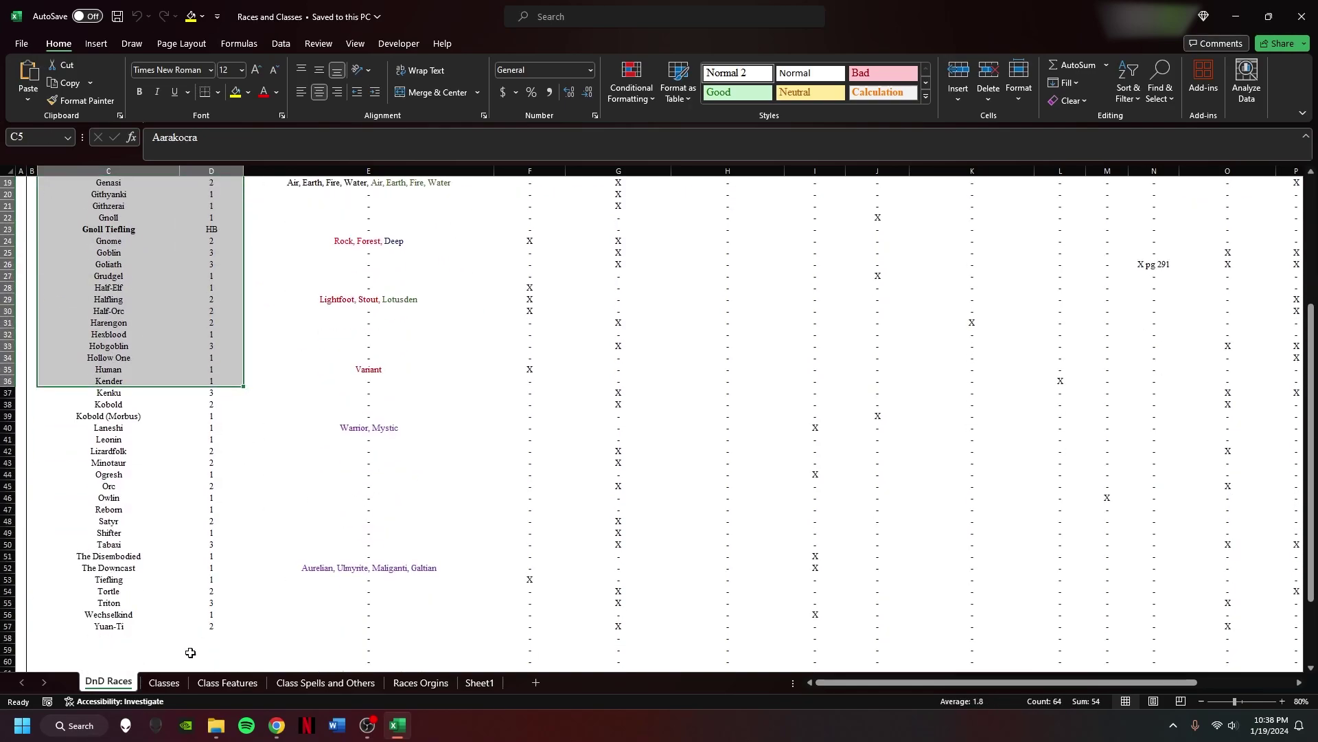
- Examine the Bard sub-classes and their source books on the Classes sheet, including College of Adventures
left_click(173, 685)
scroll(440, 450, "left", 5)
scroll(440, 450, "left", 5)
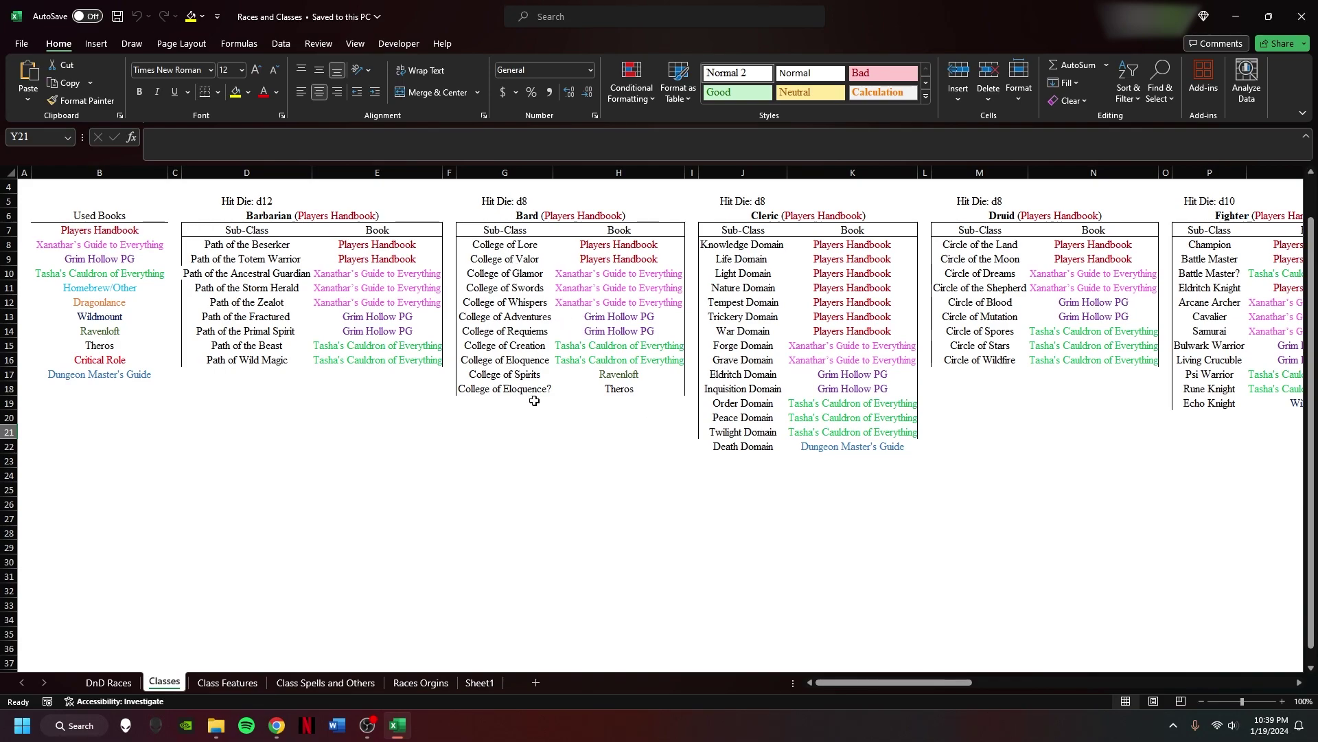
left_click_drag(506, 258, 511, 375)
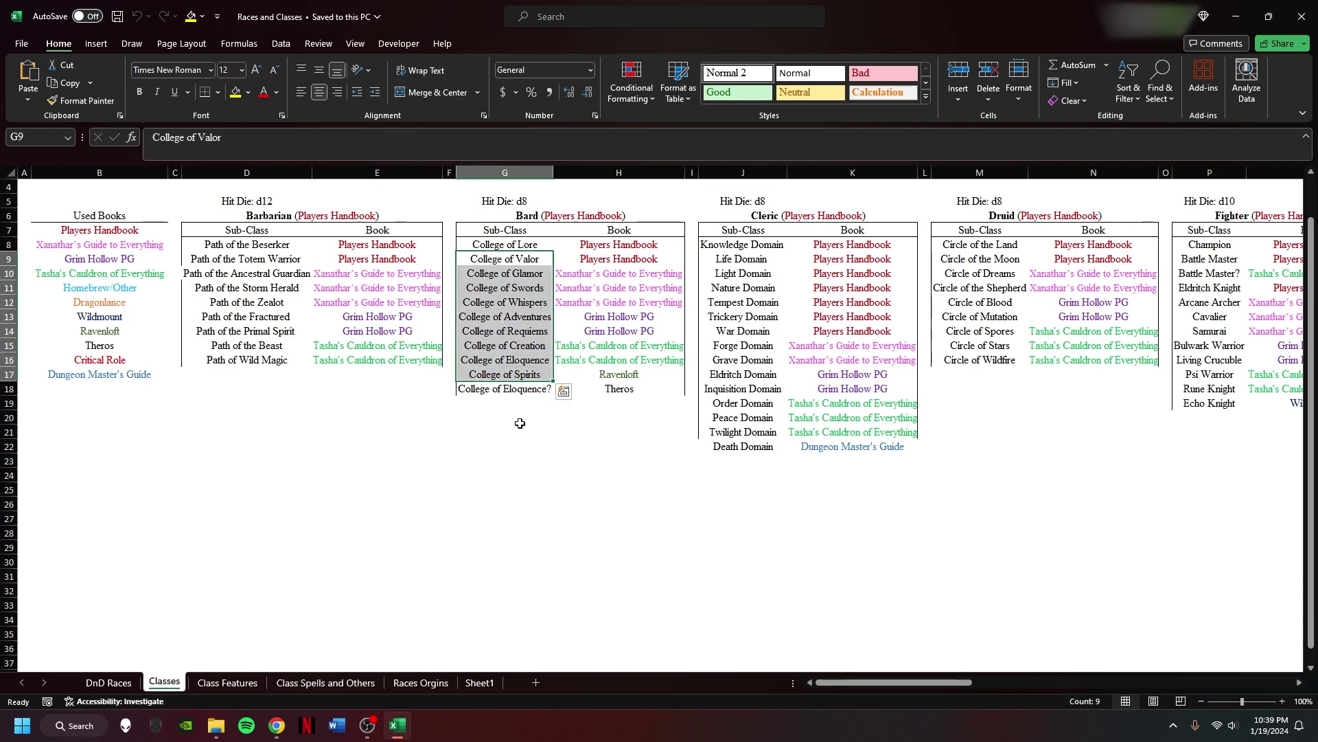
left_click(517, 317)
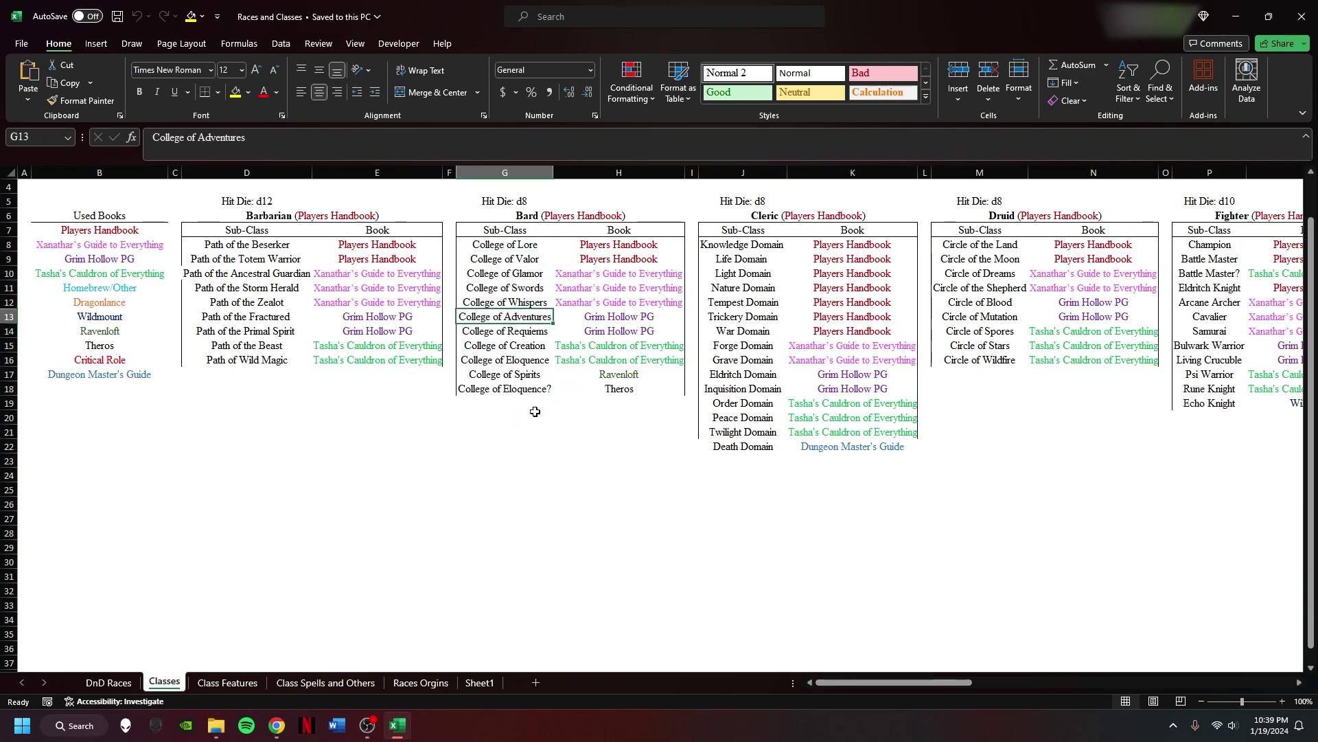
left_click(601, 320)
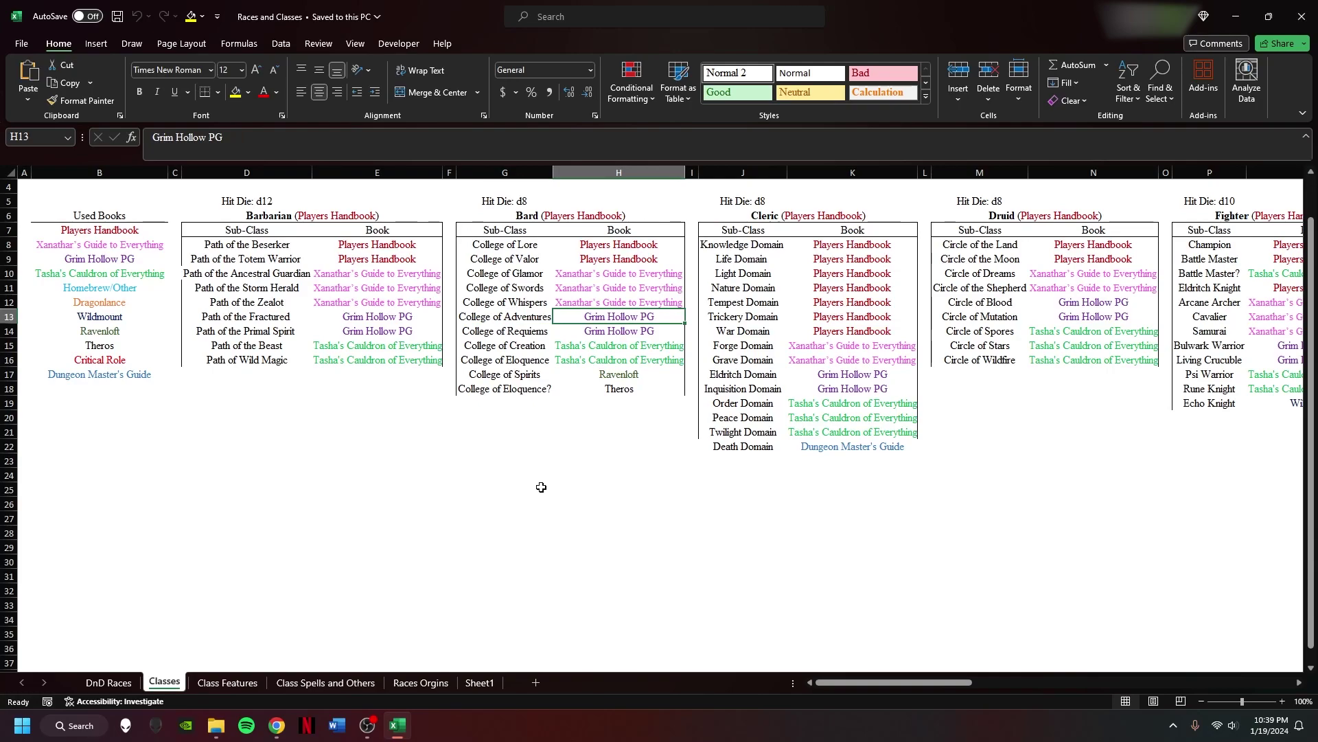
left_click(508, 462)
left_click(522, 490)
- Check the Used Books list and look across the other class tables on the Classes sheet
left_click_drag(96, 231, 103, 374)
left_click(186, 518)
scroll(315, 465, "right", 5)
scroll(305, 472, "left", 2)
scroll(306, 472, "left", 1)
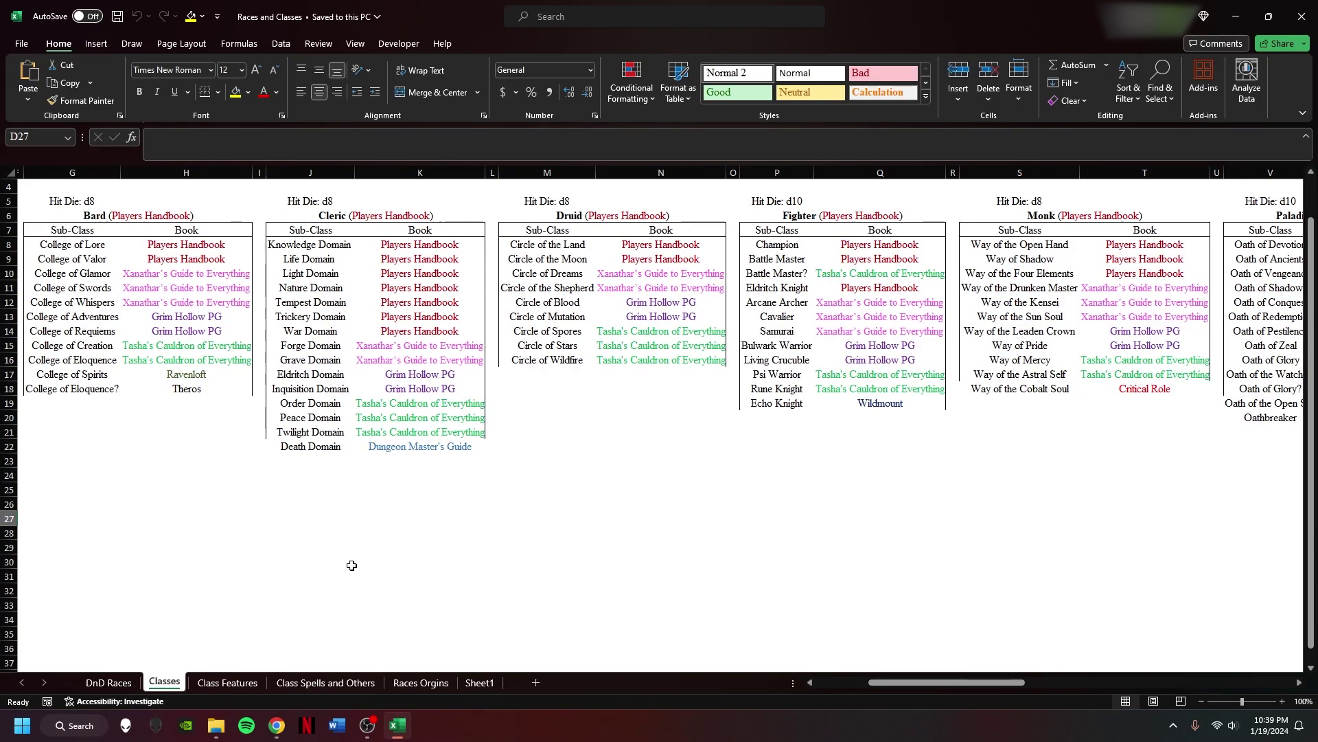
- View the Class Features sheet and the class abilities and spell slots on the Class Spells and Others sheet
left_click(213, 684)
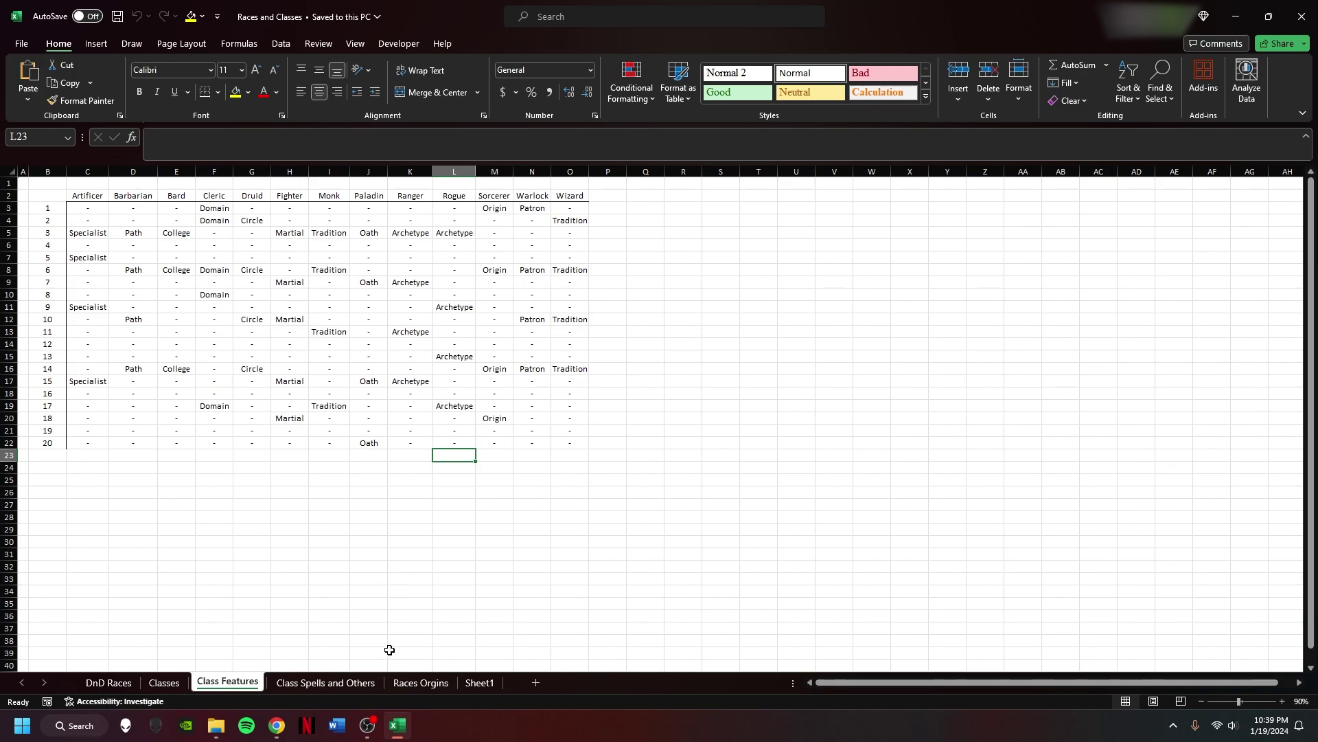
left_click(313, 682)
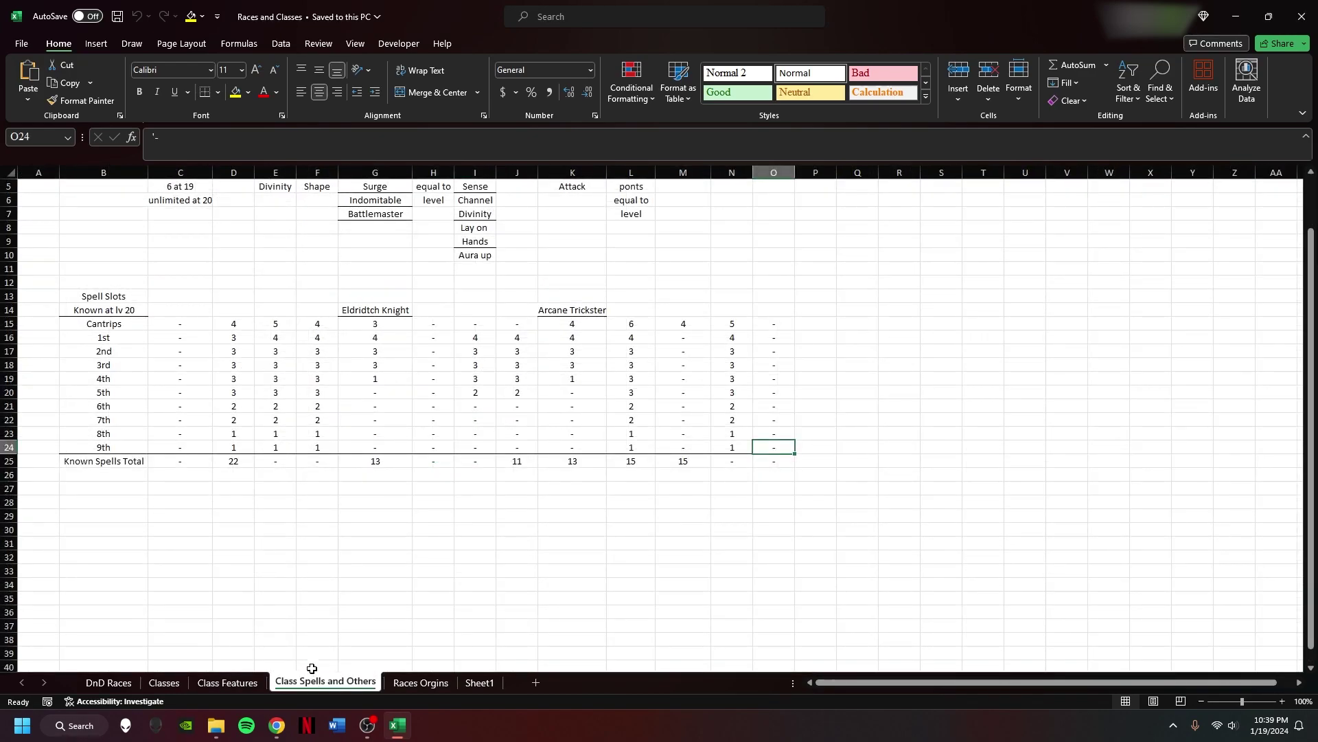
scroll(365, 569, "up", 2)
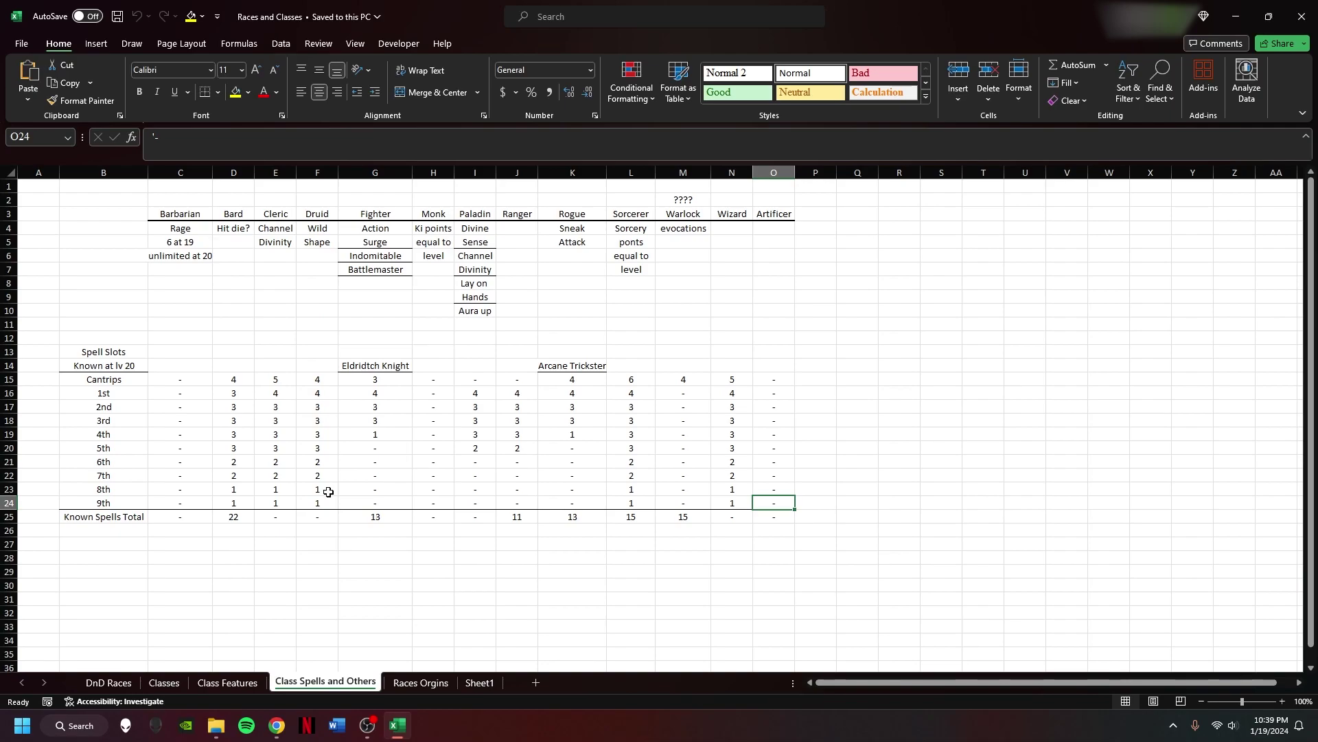
- Check the Dreamers and Hill Dwarf rows and the Hill Dwarf's Continent Name cell on the Races Orgins sheet
left_click(427, 682)
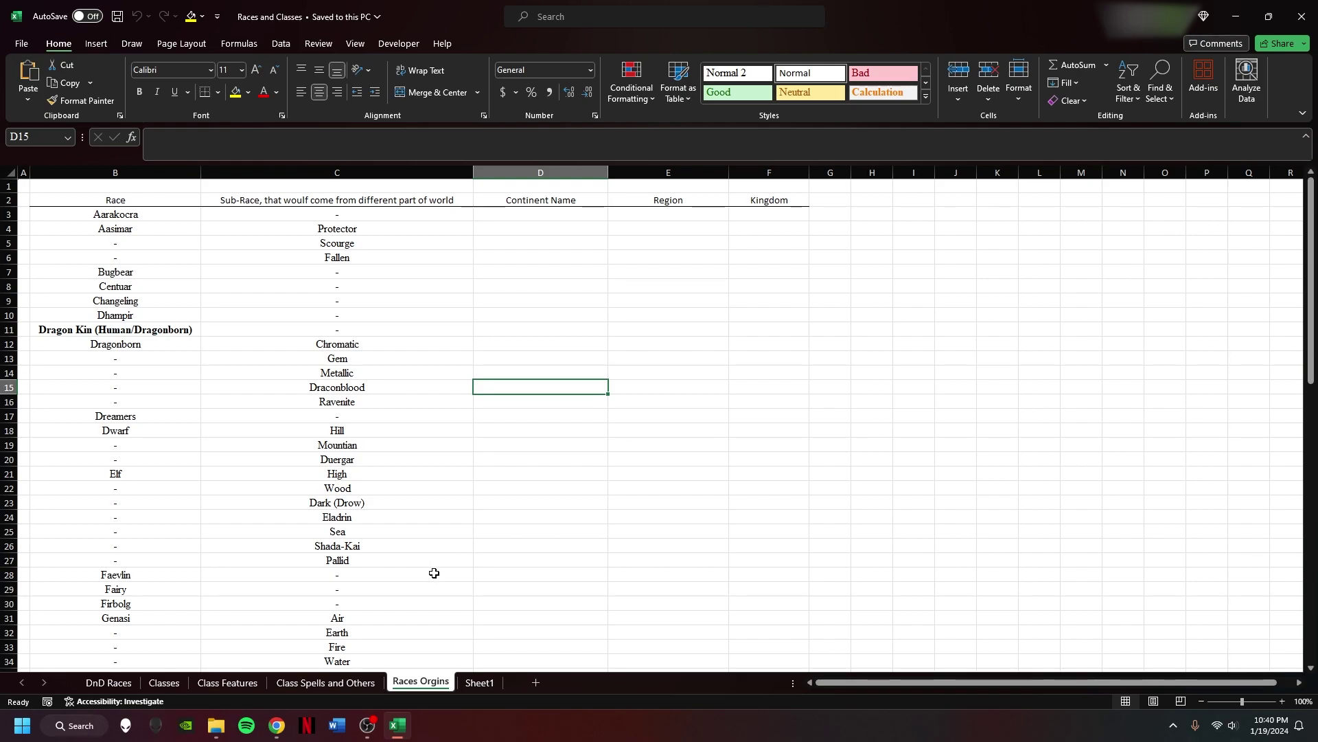
left_click(192, 417)
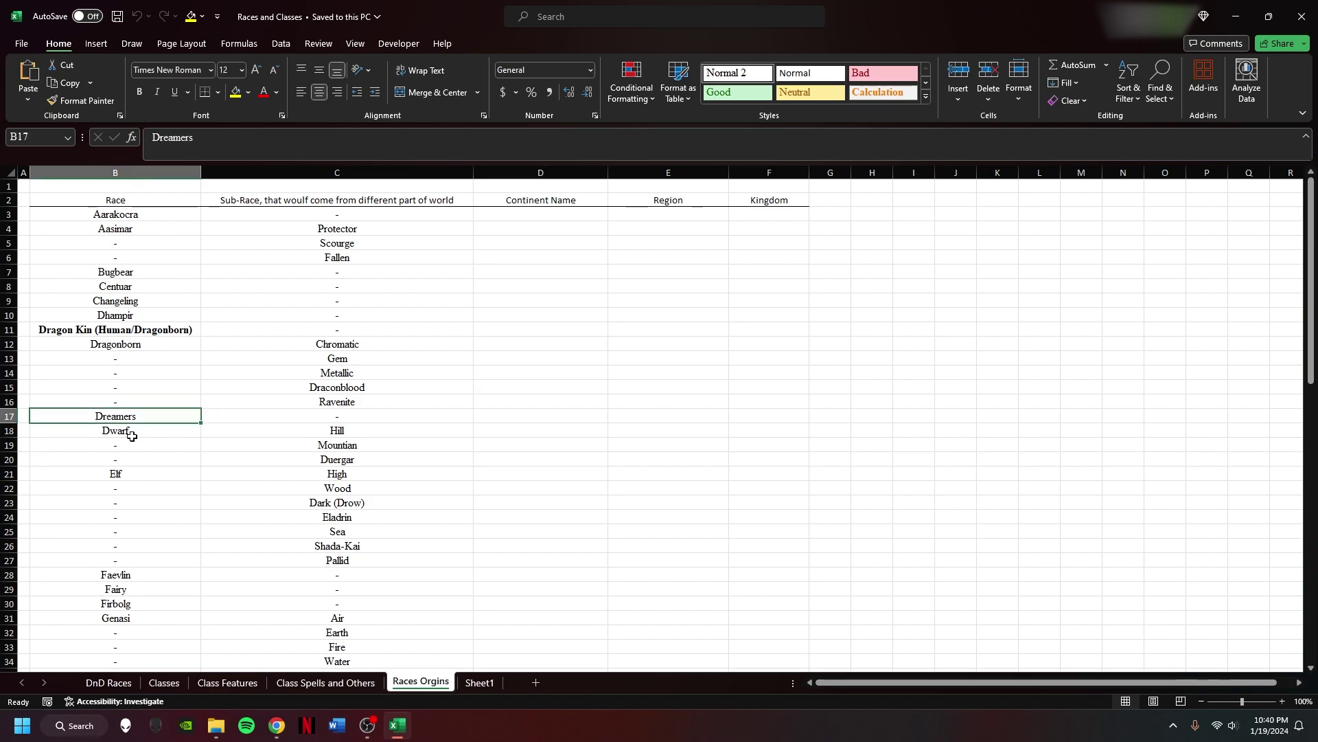
left_click_drag(198, 430, 292, 432)
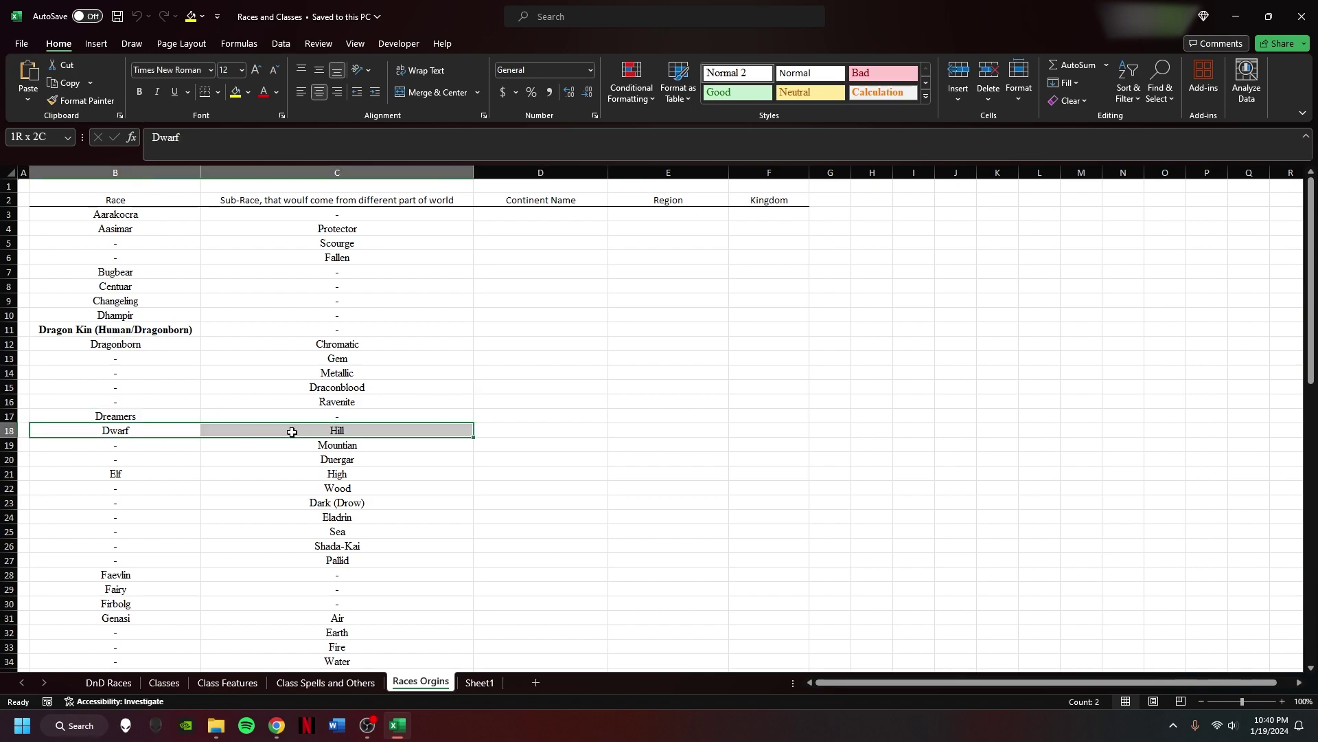
left_click(554, 433)
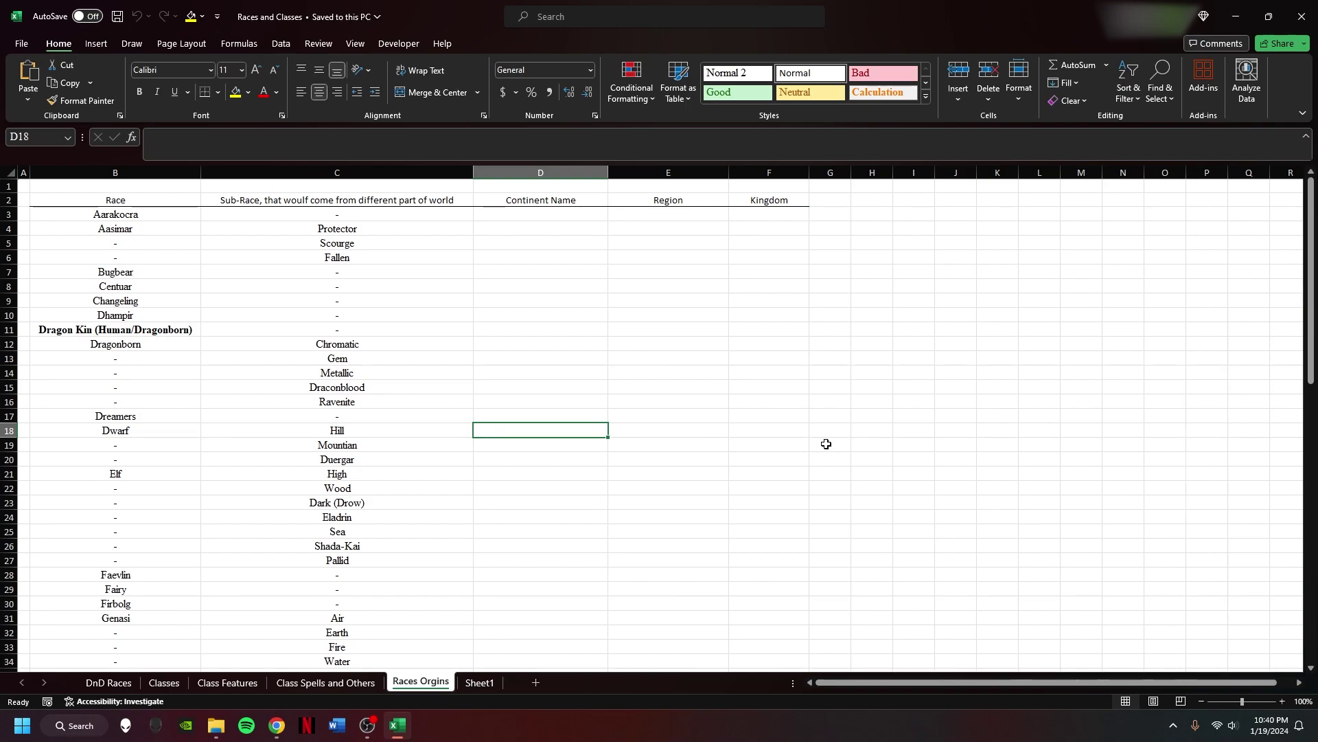
- Switch to the Primal Expanse folder and open the Primal Expanse map image
key("alt+Tab")
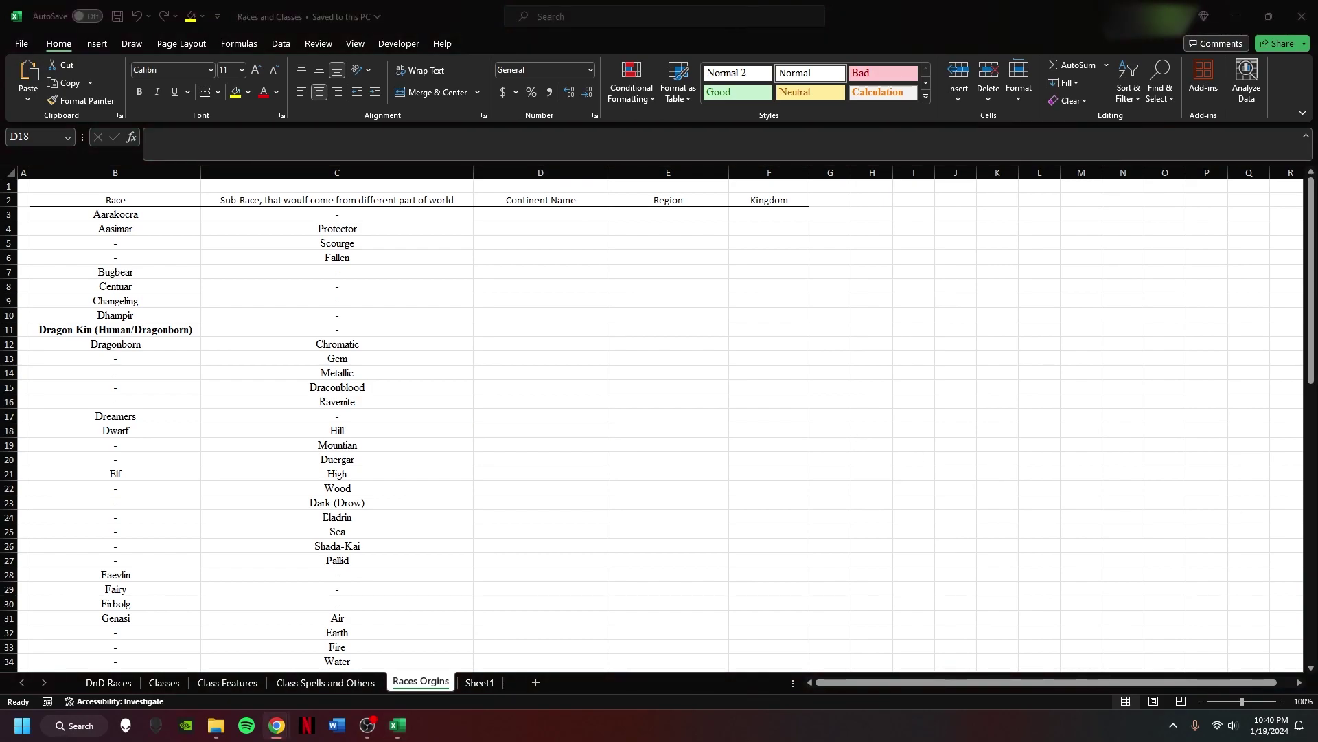
left_click(216, 725)
left_click(697, 451)
double_click(698, 452)
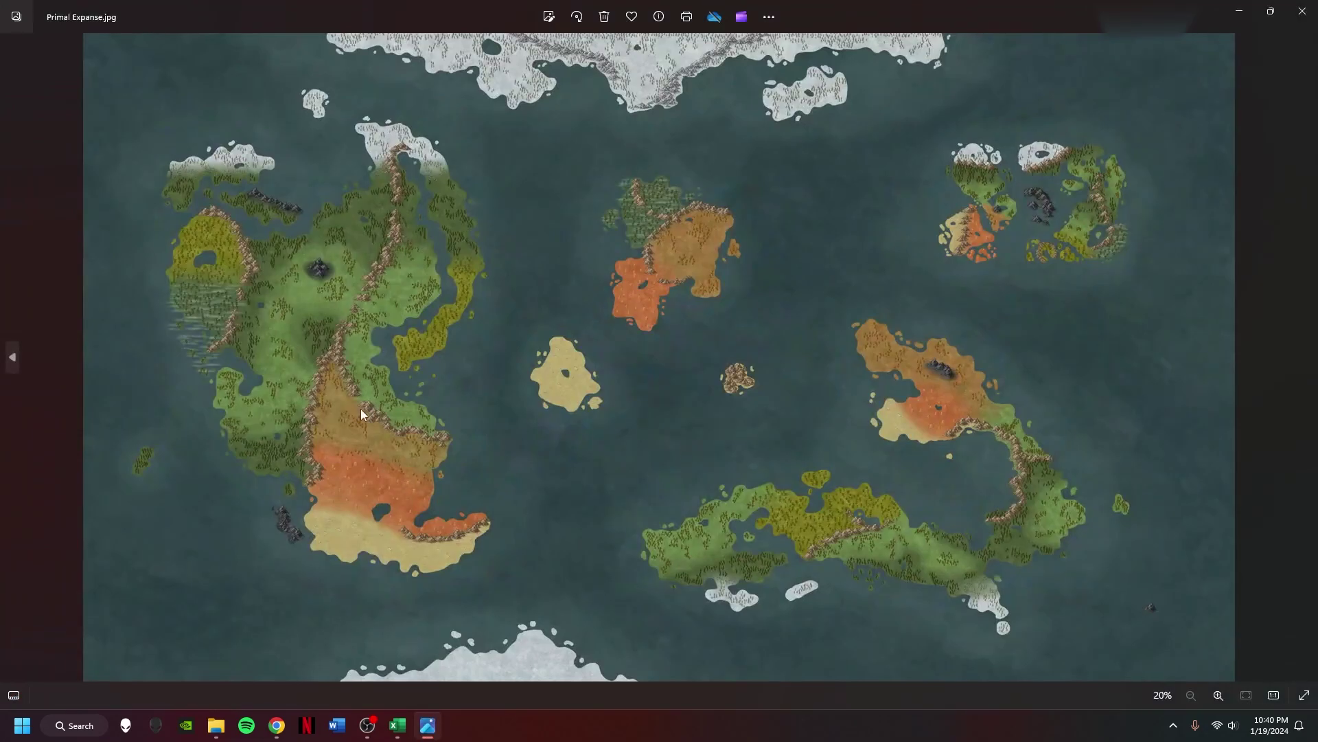
- Examine the Primal Expanse Kingdoms_Regions map and the region names around Krill on the Primal Expanse Lables map
left_click(13, 357)
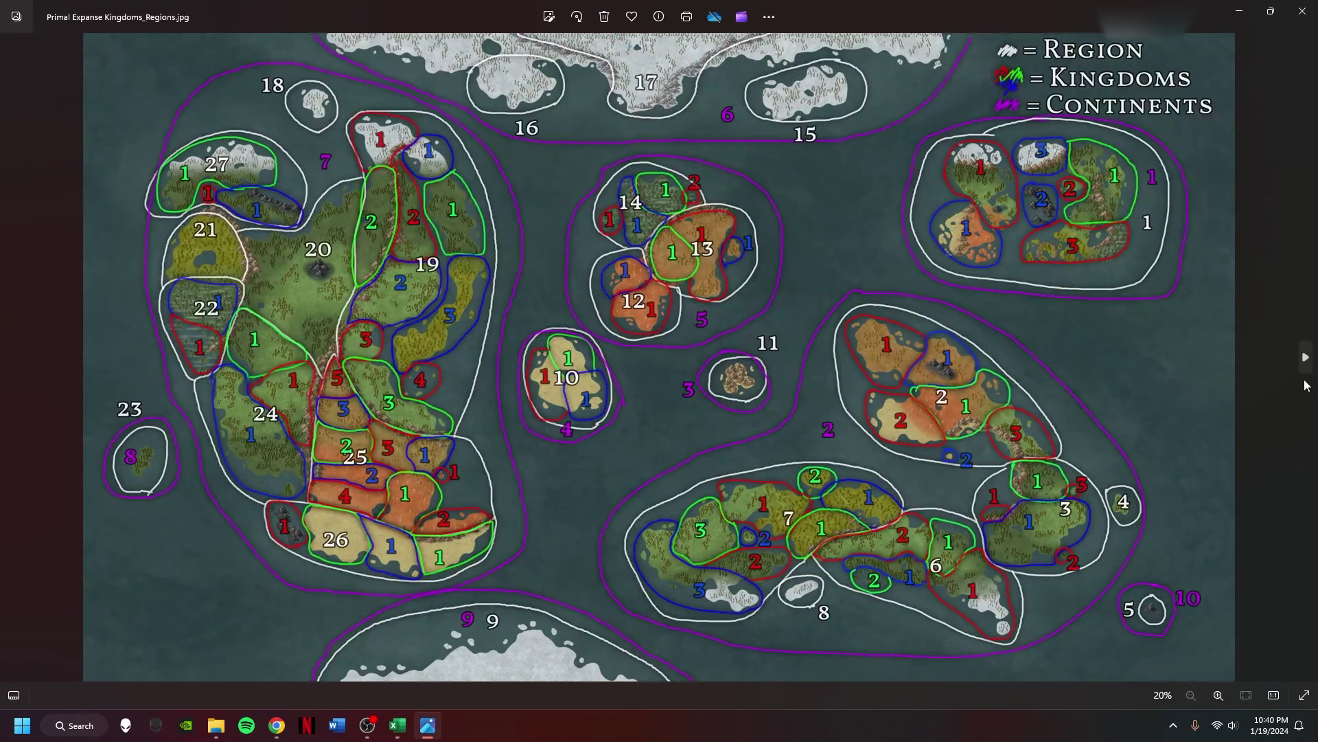
left_click(1306, 357)
scroll(192, 242, "up", 10)
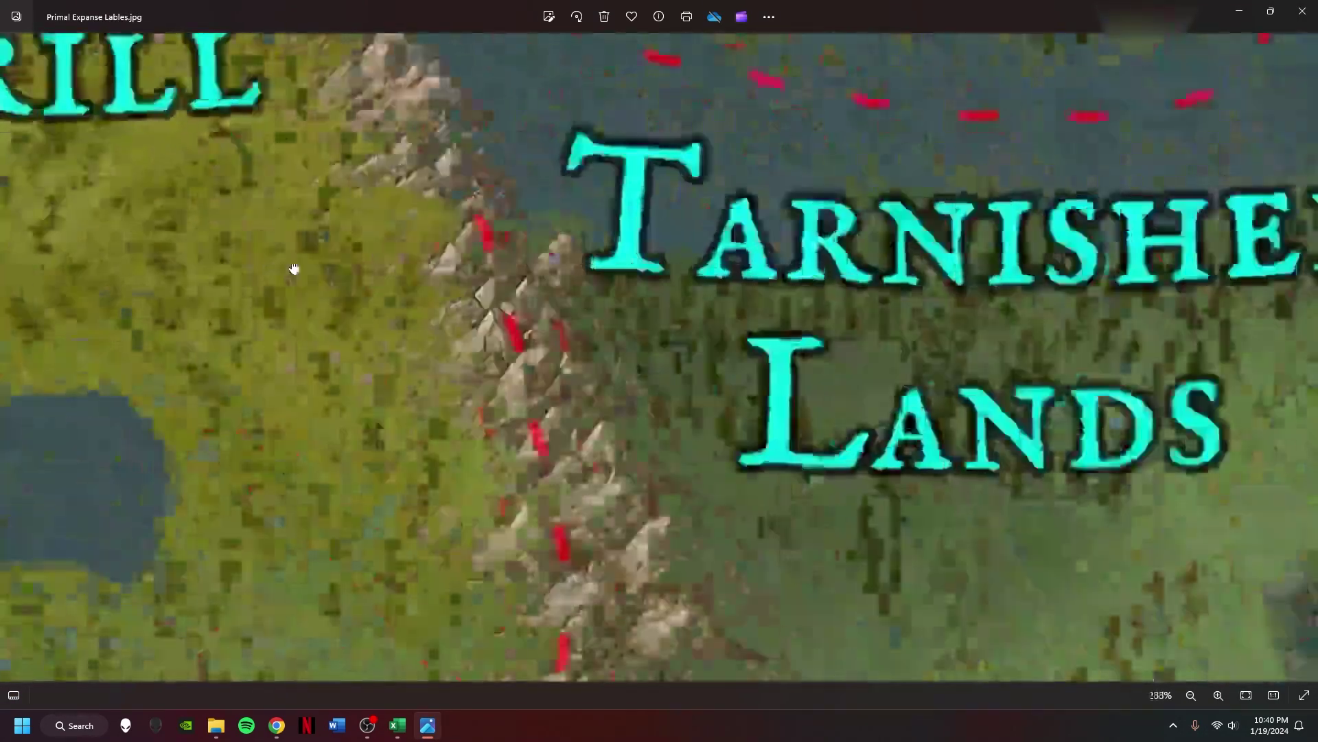
scroll(509, 291, "down", 8)
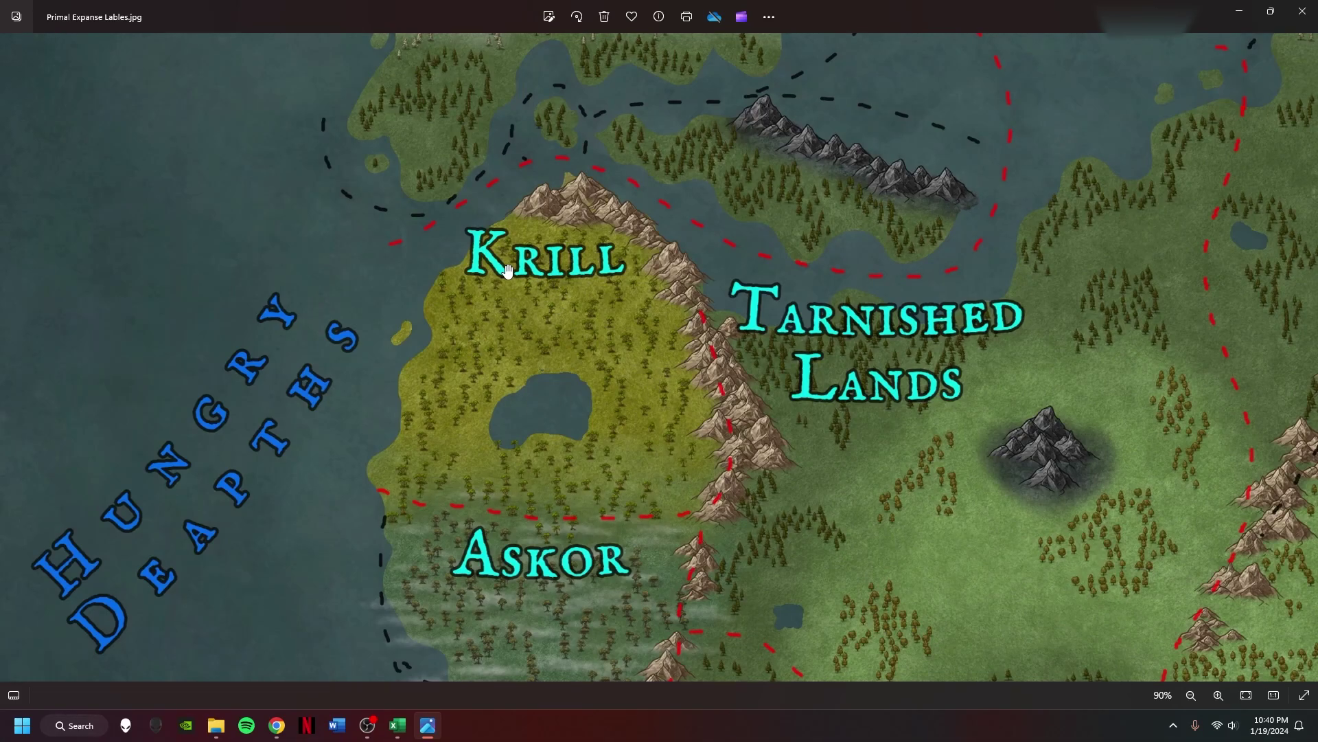
scroll(500, 269, "down", 5)
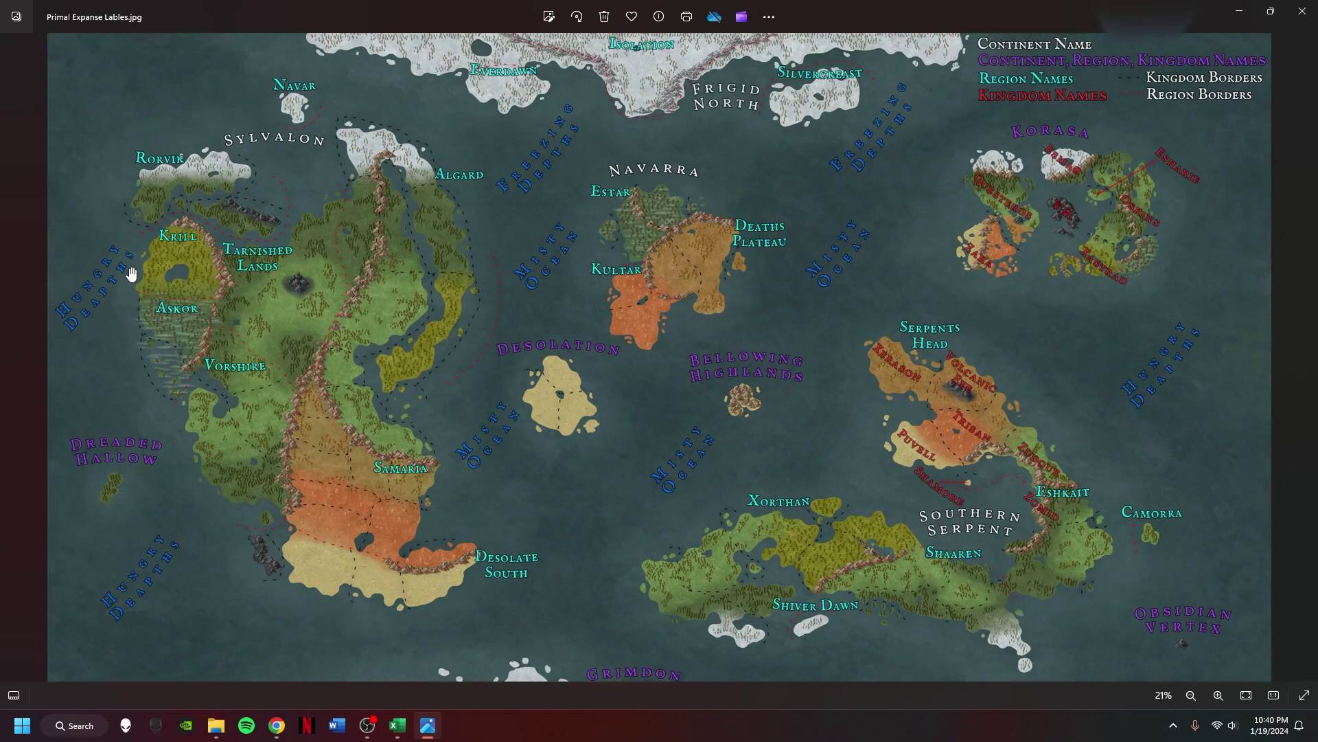
- Close the map image and open Sheet1 of the Races and Classes workbook
left_click(1303, 11)
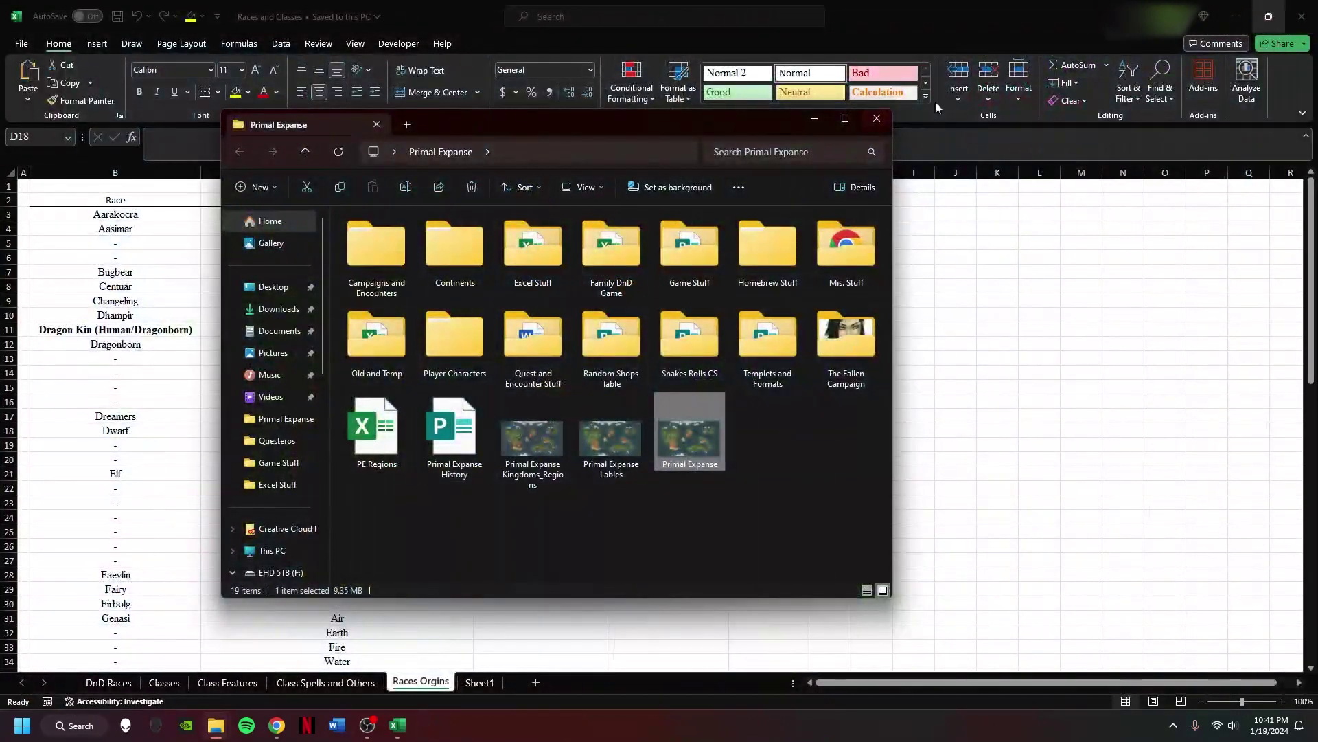
left_click(899, 81)
left_click(480, 682)
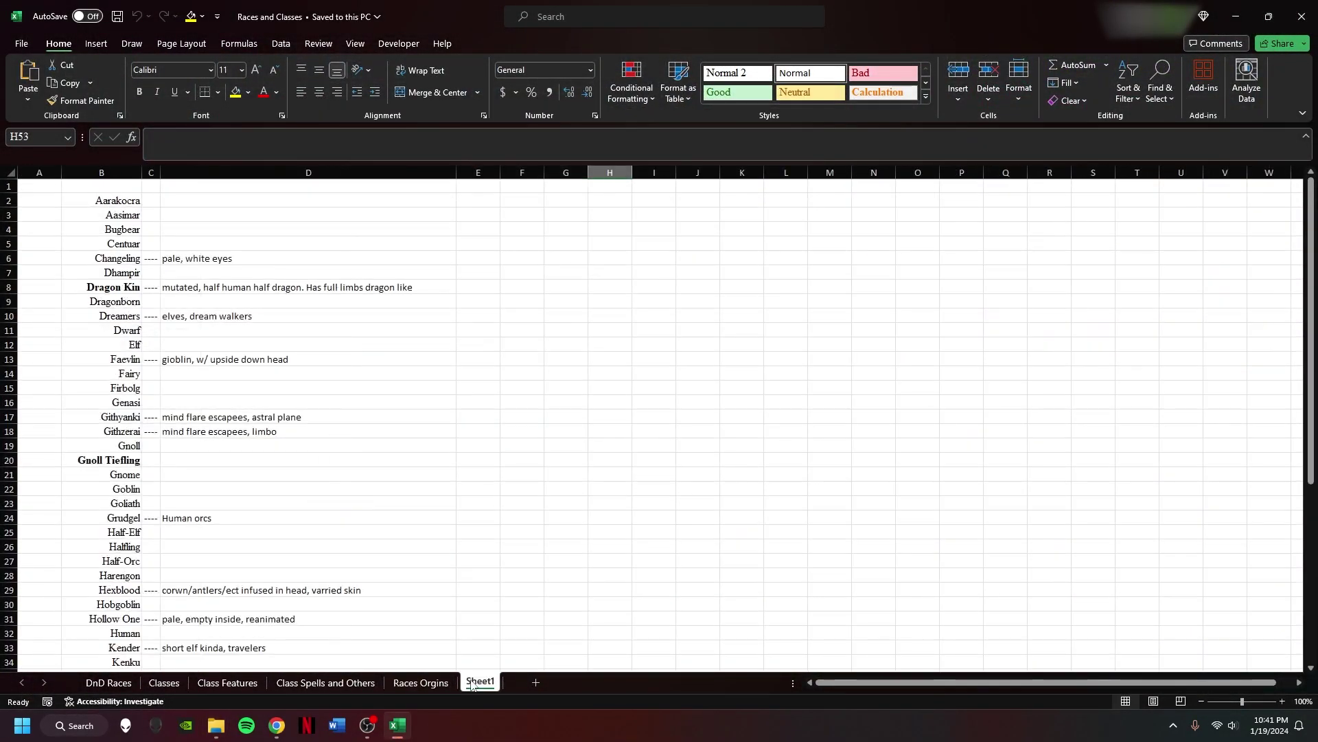
- Read through the short race descriptions on Sheet1, including Faevlin, Githzerai, Grudgel, Hexblood and Hollow One
scroll(362, 405, "down", 7)
scroll(324, 412, "down", 8)
scroll(281, 437, "up", 15)
left_click(194, 361)
left_click(204, 432)
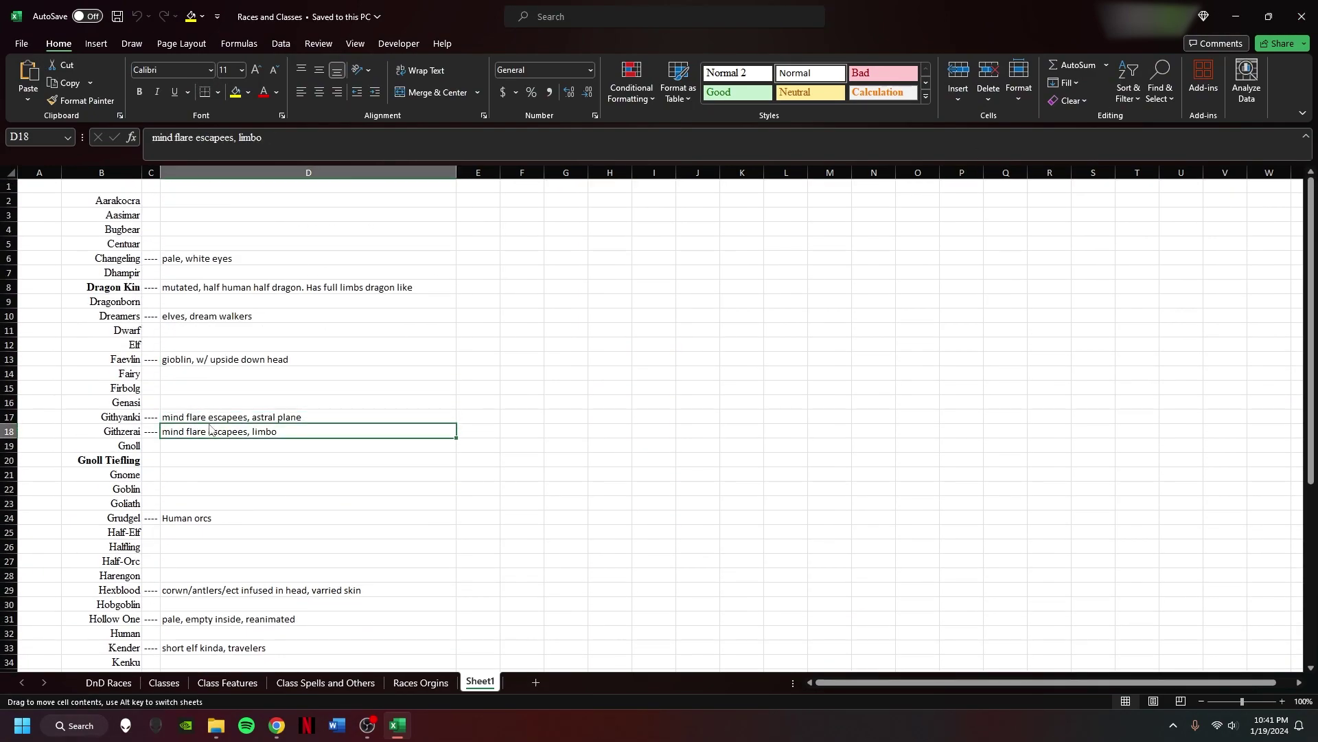
left_click(201, 520)
scroll(283, 492, "down", 3)
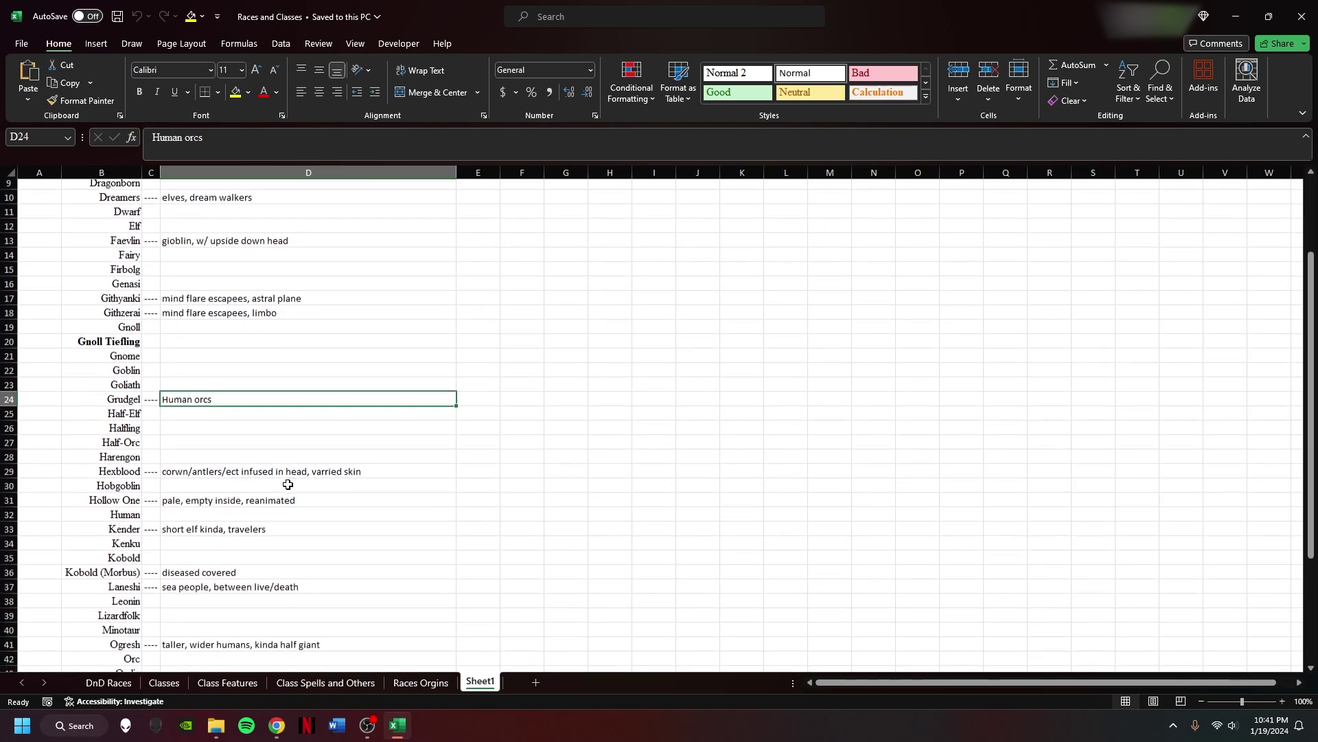
left_click(185, 470)
left_click(248, 512)
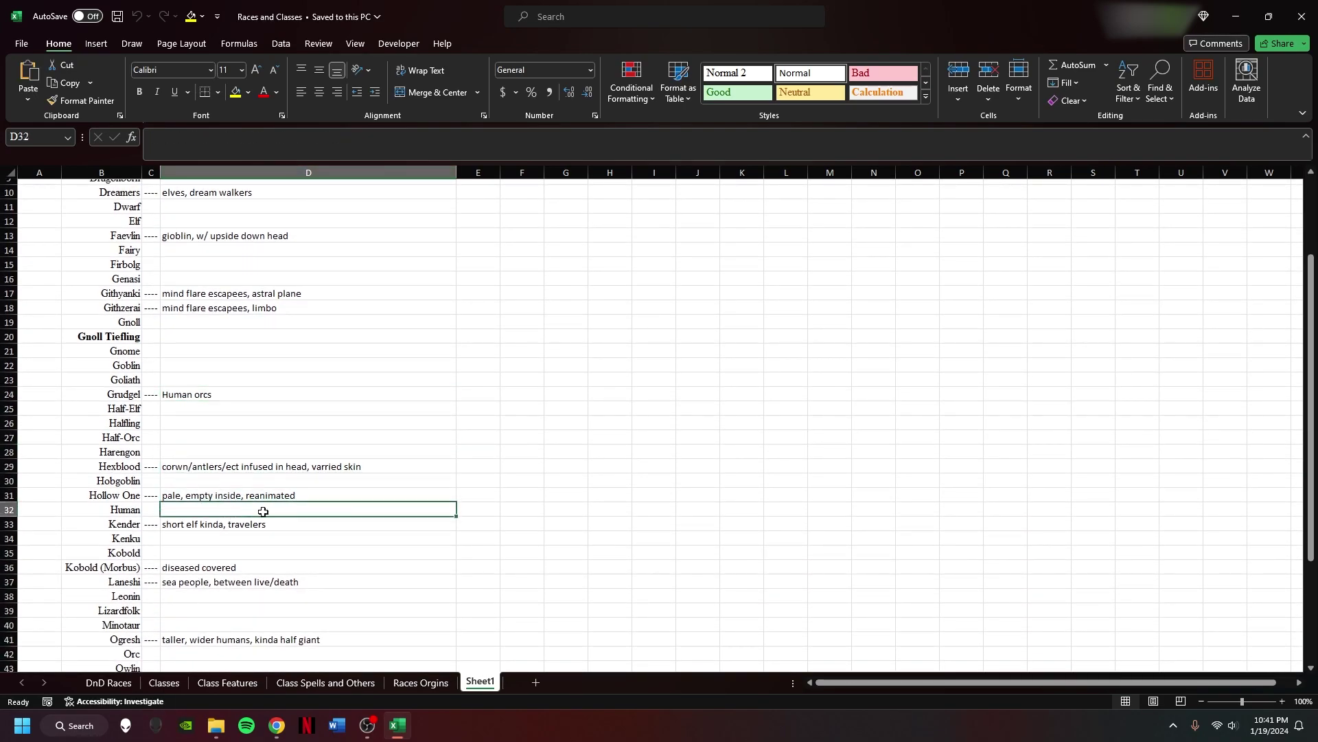
left_click(204, 497)
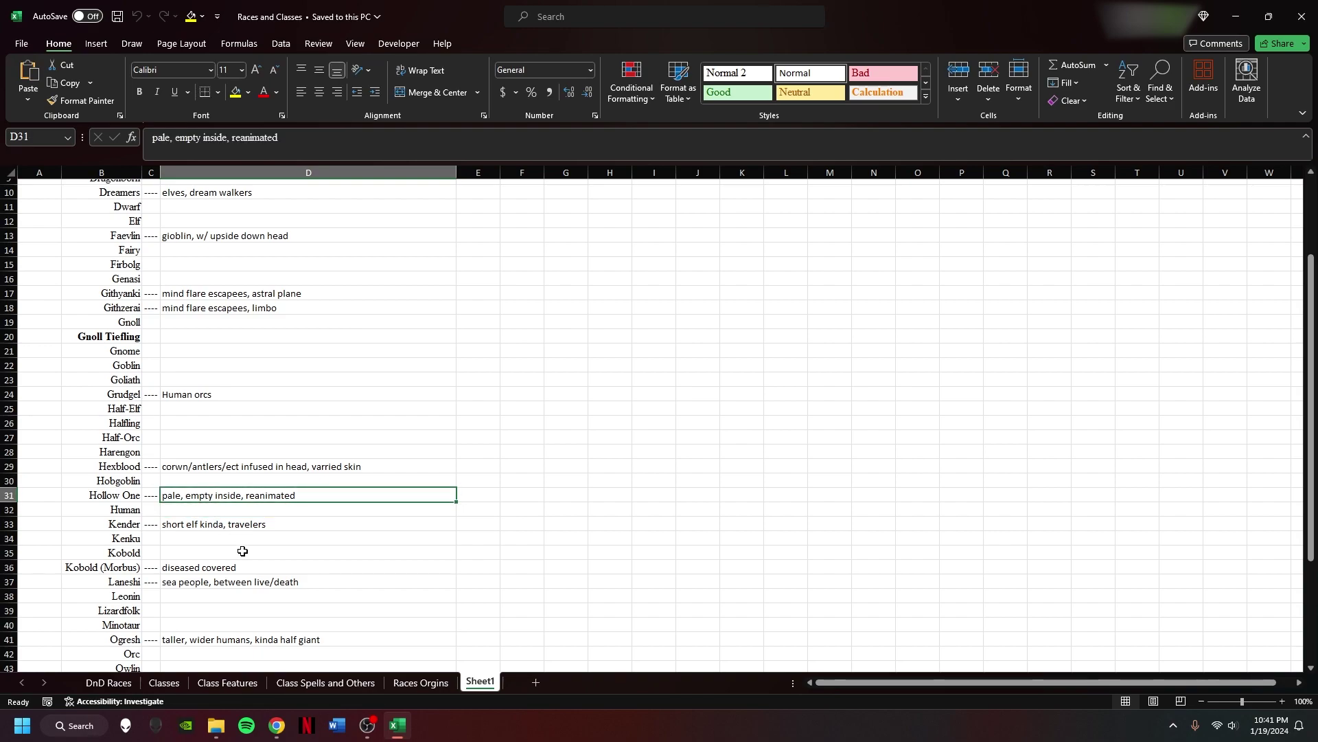
scroll(200, 562, "down", 3)
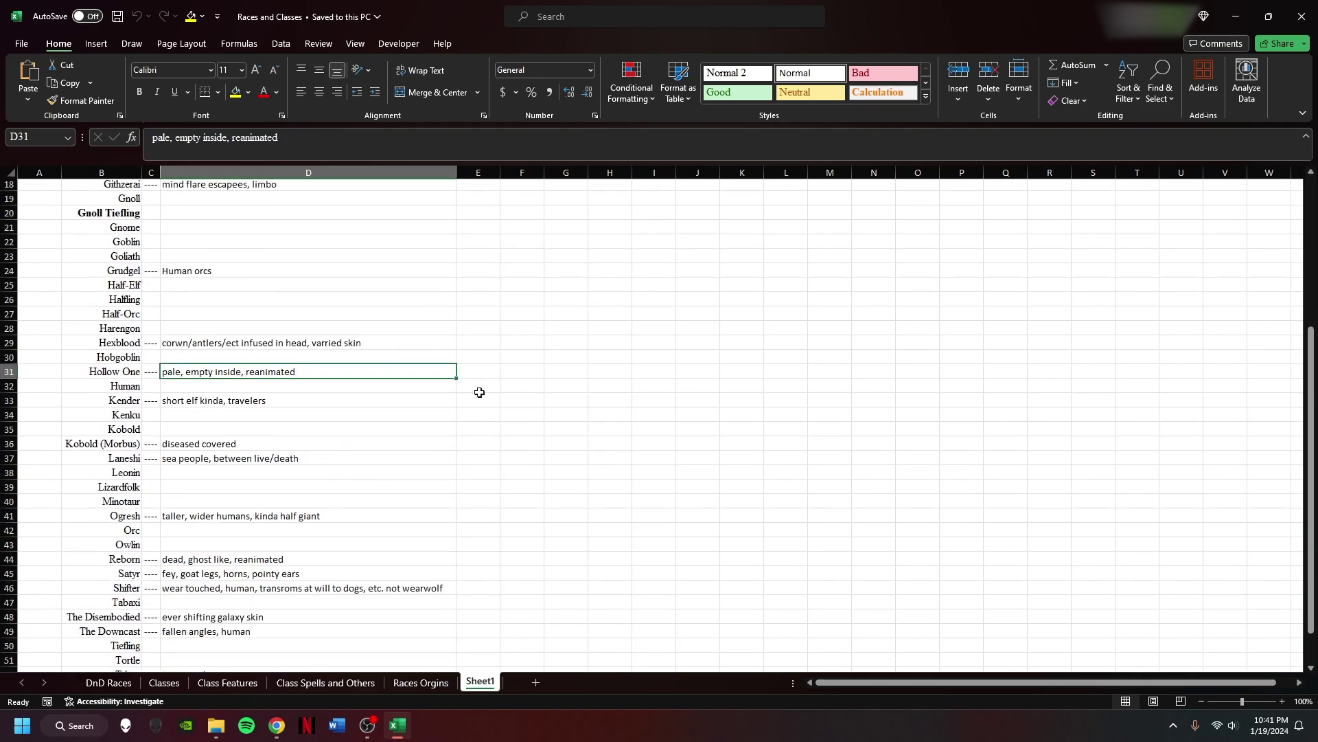
- Close the Races and Classes workbook and open the New Character Stat Calc workbook
left_click(1302, 16)
left_click_drag(501, 127, 509, 296)
left_click(886, 295)
double_click(431, 325)
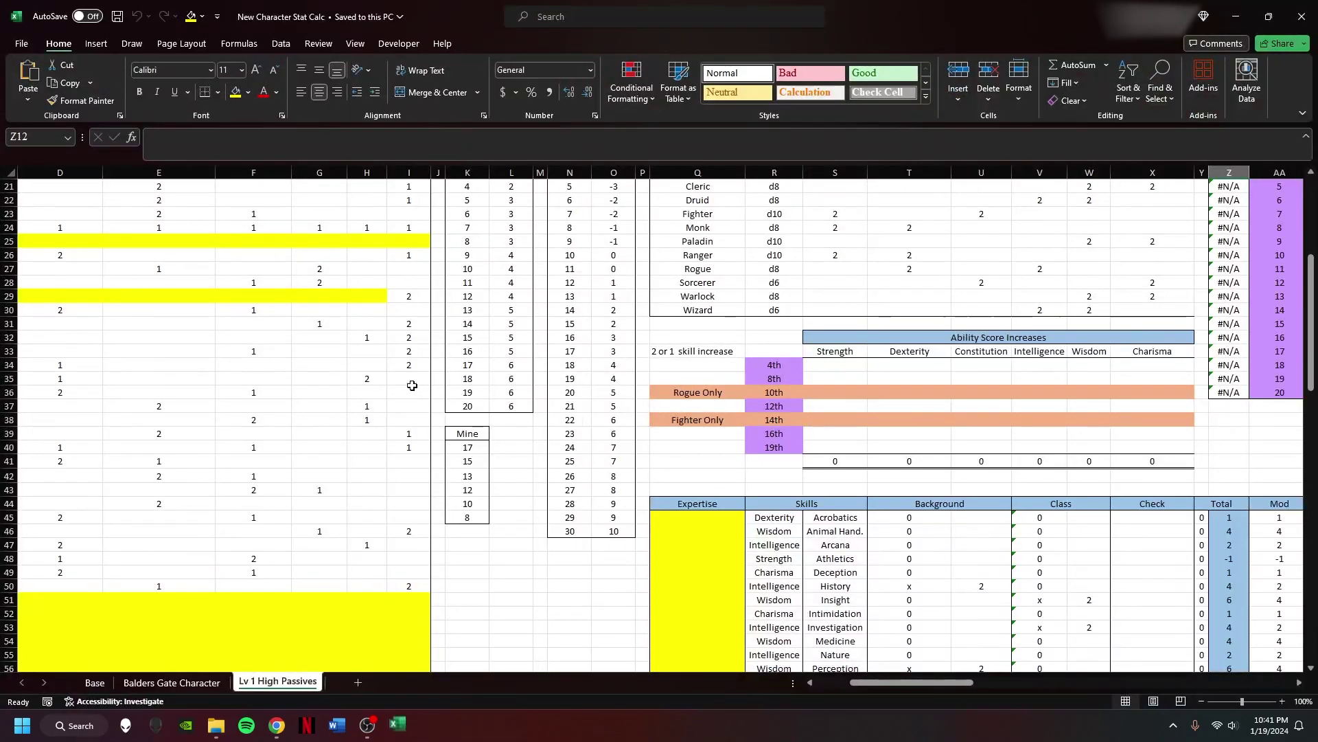
- Look over the Lv 1 High Passives sheet, including the player stats, colour legend and starting ability scores
scroll(477, 374, "up", 7)
scroll(474, 357, "left", 4)
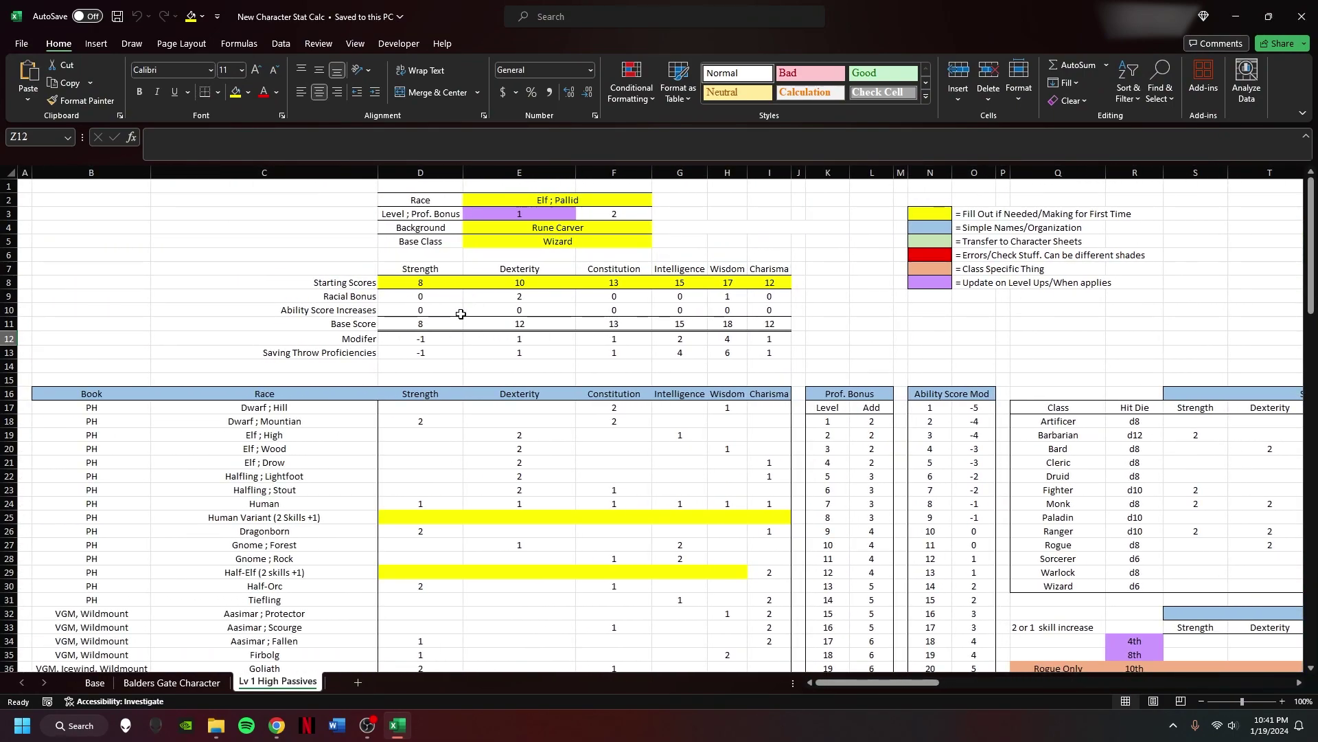
scroll(460, 313, "right", 5)
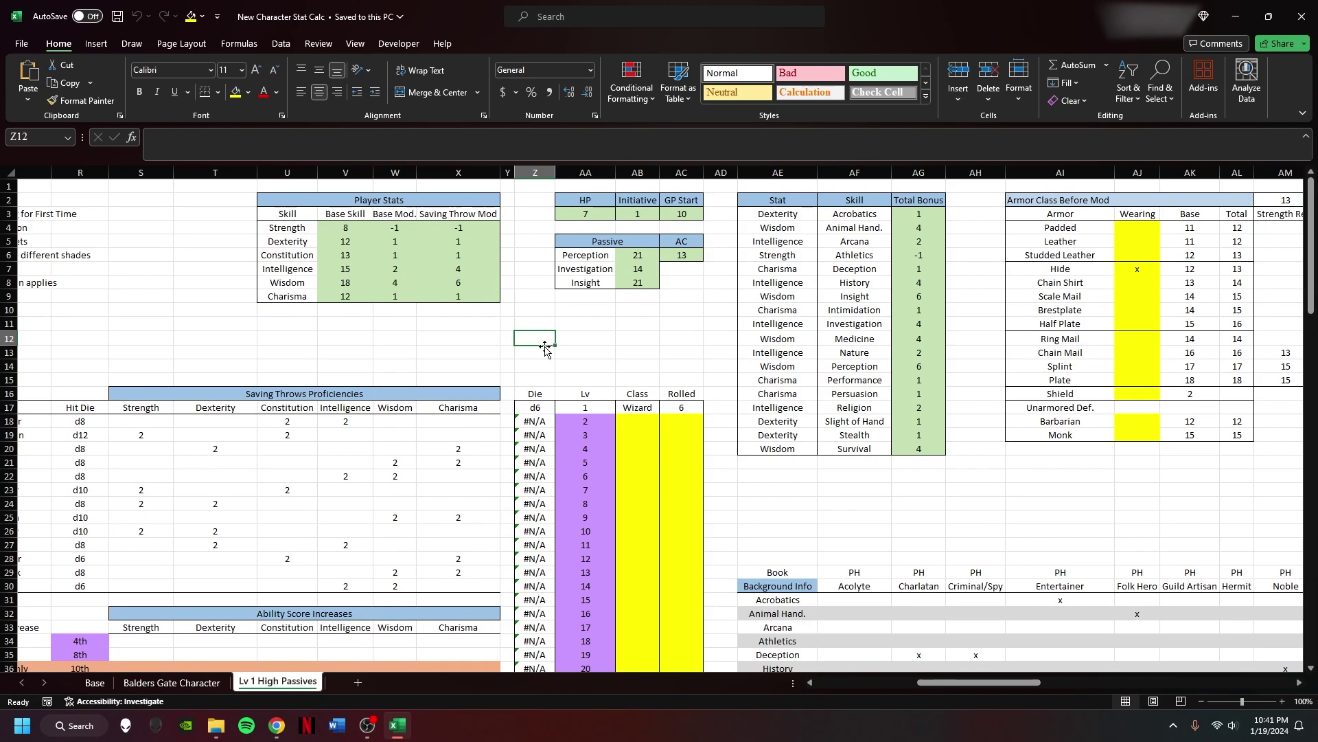
scroll(543, 340, "left", 5)
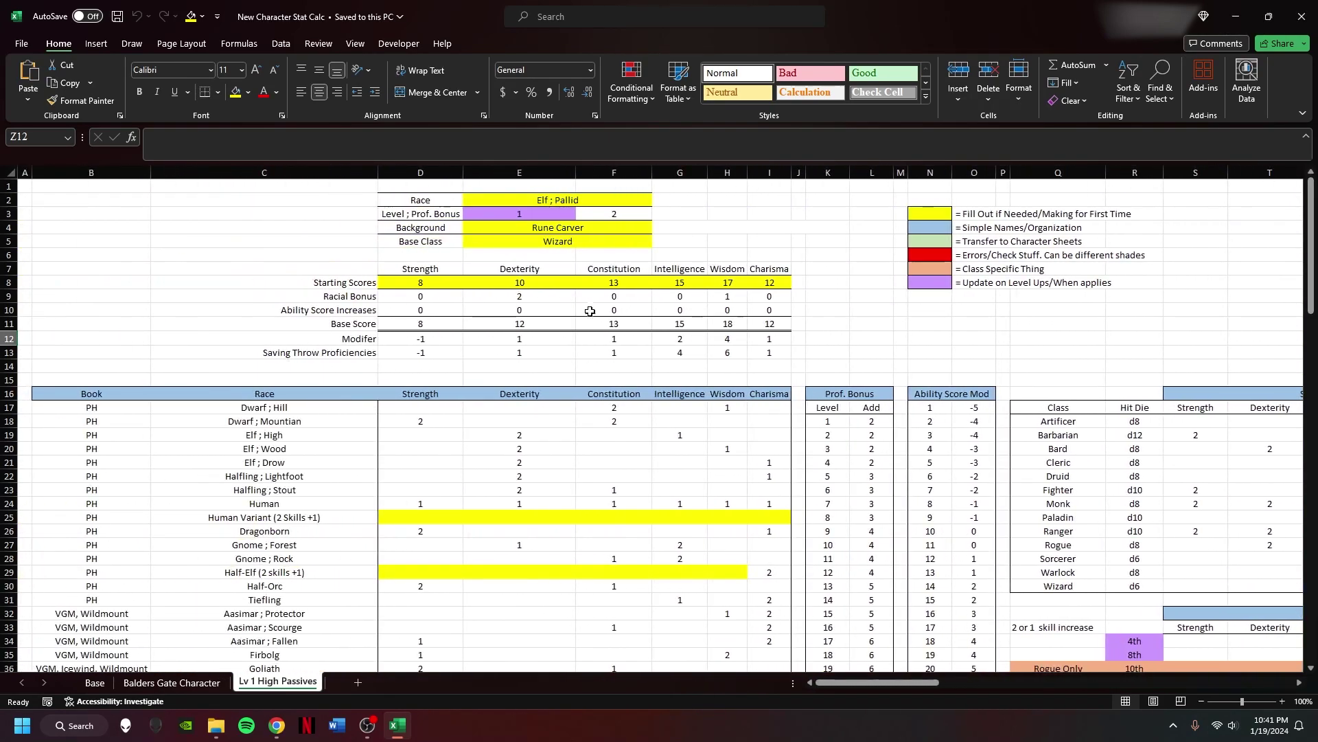
left_click(459, 283)
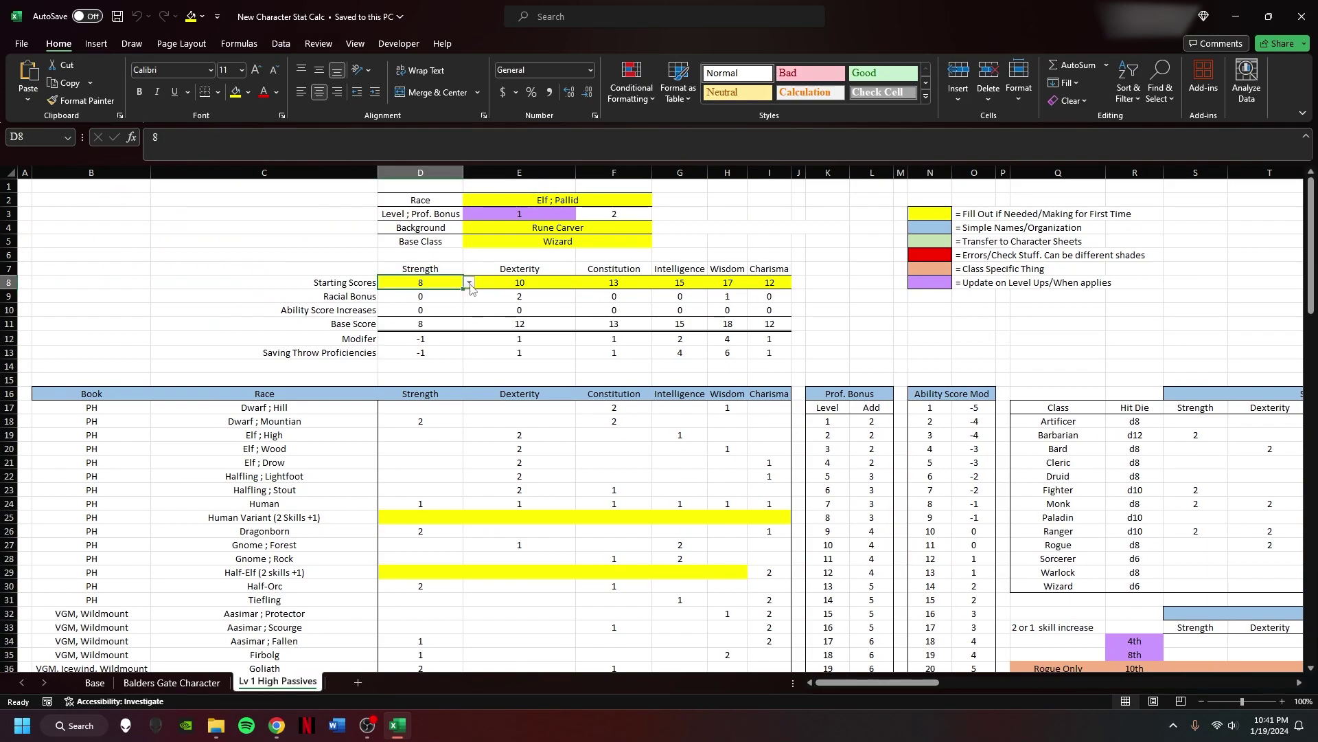
left_click_drag(470, 287, 420, 352)
left_click(549, 287)
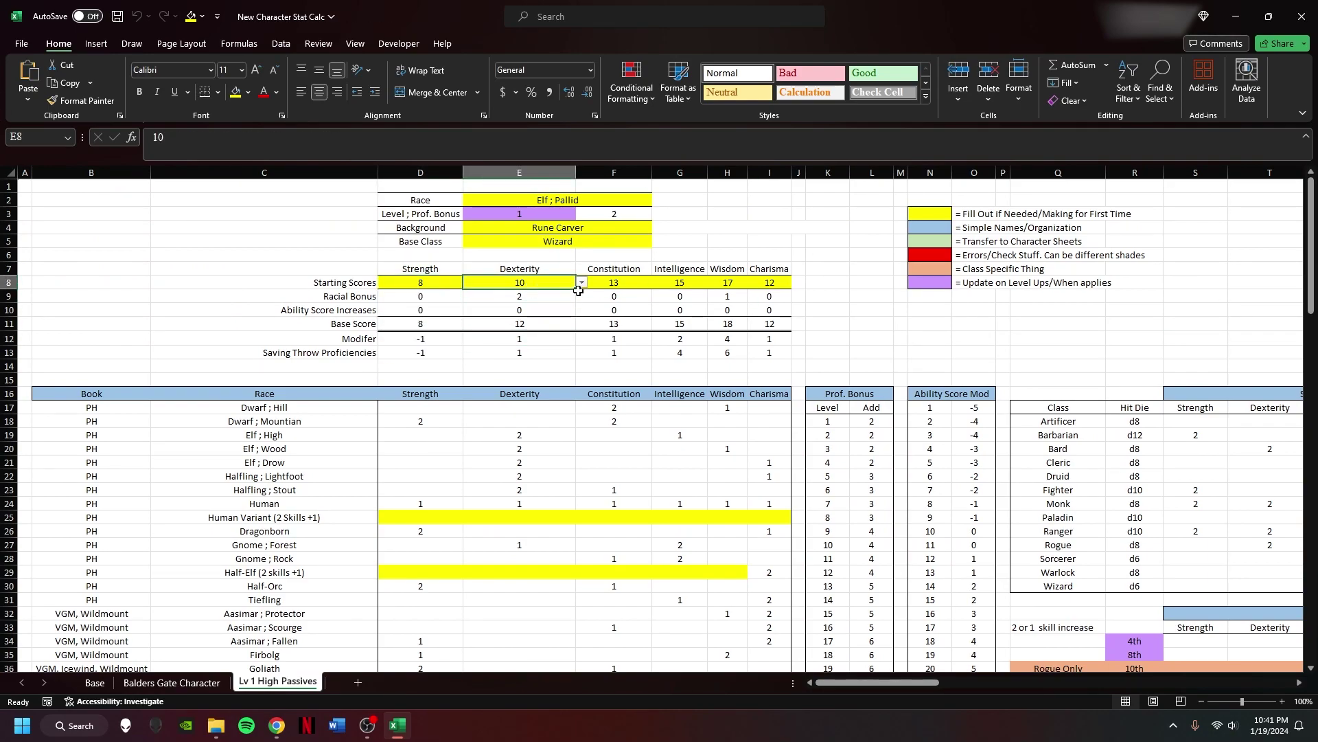
- Browse the available races and set the character's race to Elf ; High
left_click(580, 200)
left_click(658, 200)
scroll(569, 305, "down", 6)
scroll(569, 306, "up", 5)
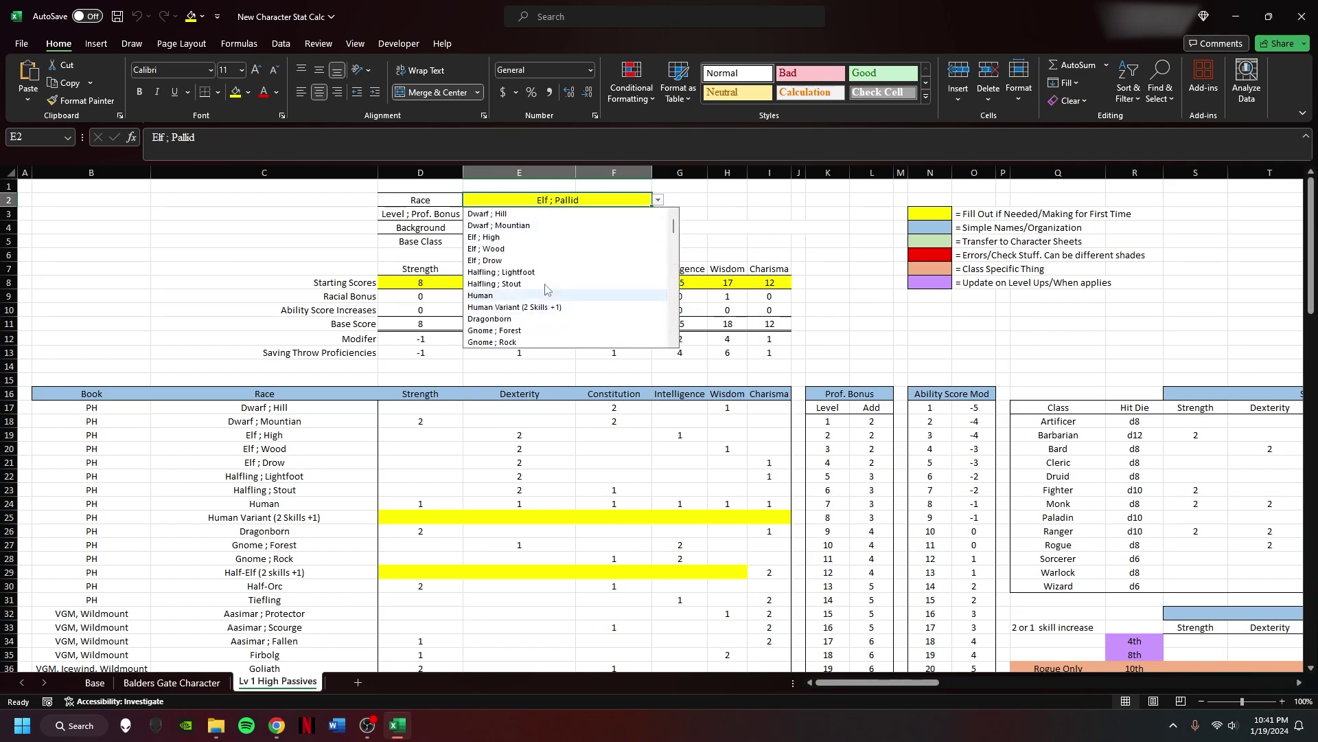
left_click(769, 228)
left_click(584, 201)
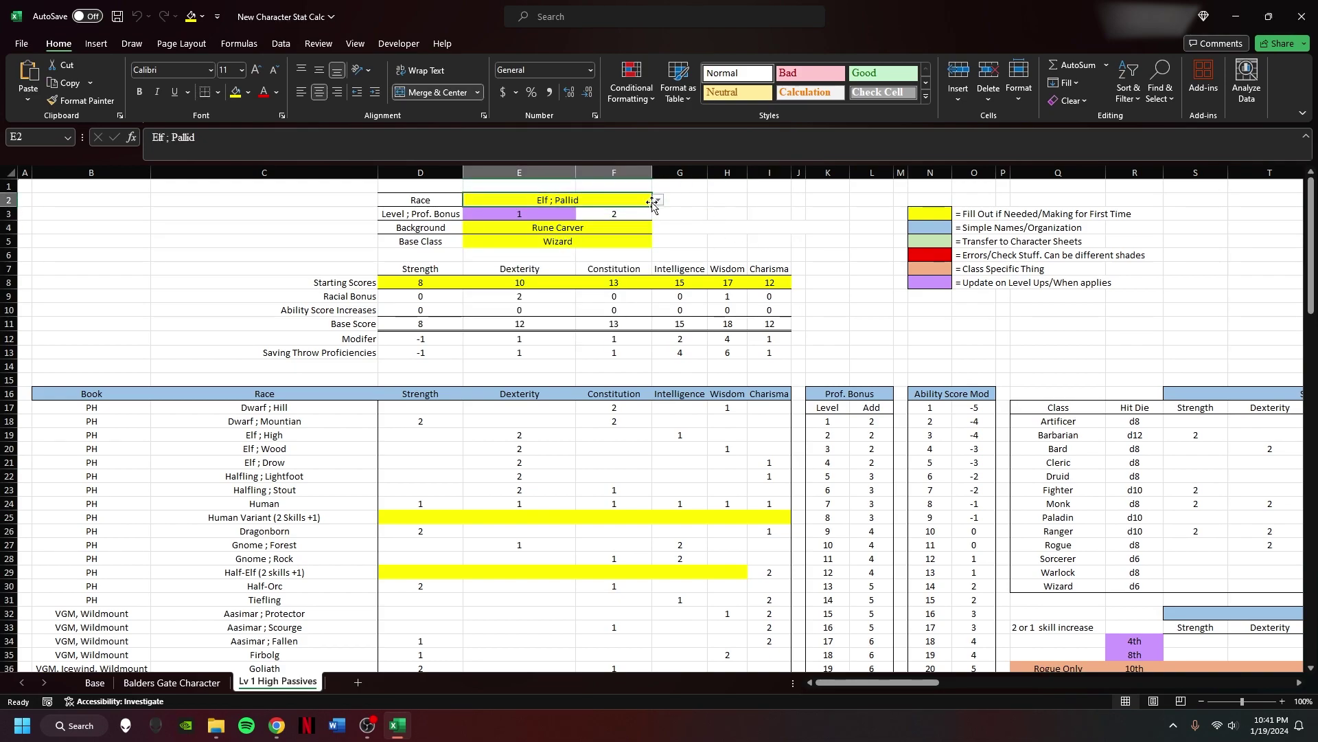
left_click(658, 200)
scroll(561, 285, "up", 15)
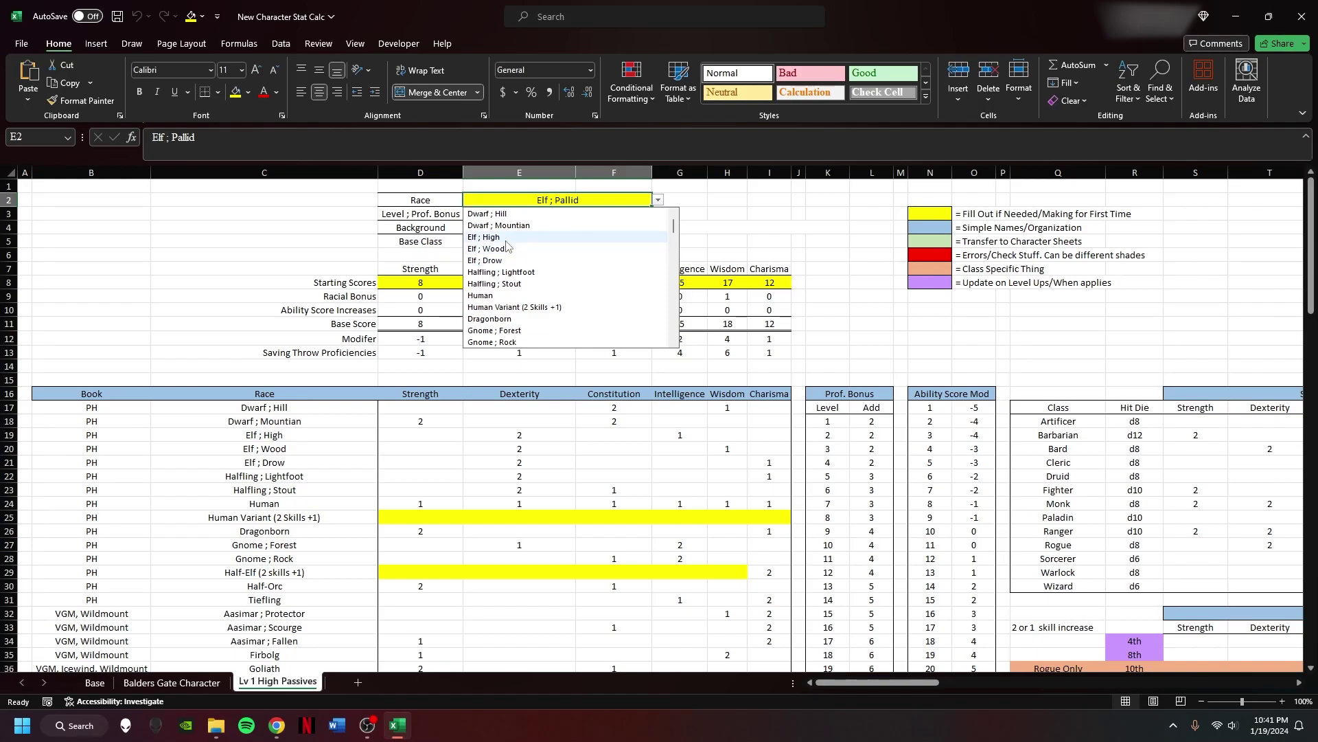
left_click(491, 237)
- Compare the character's racial bonuses with the Elf ; High row of the race table
left_click_drag(777, 311, 752, 293)
scroll(481, 412, "down", 6)
left_click(426, 365)
scroll(477, 361, "up", 5)
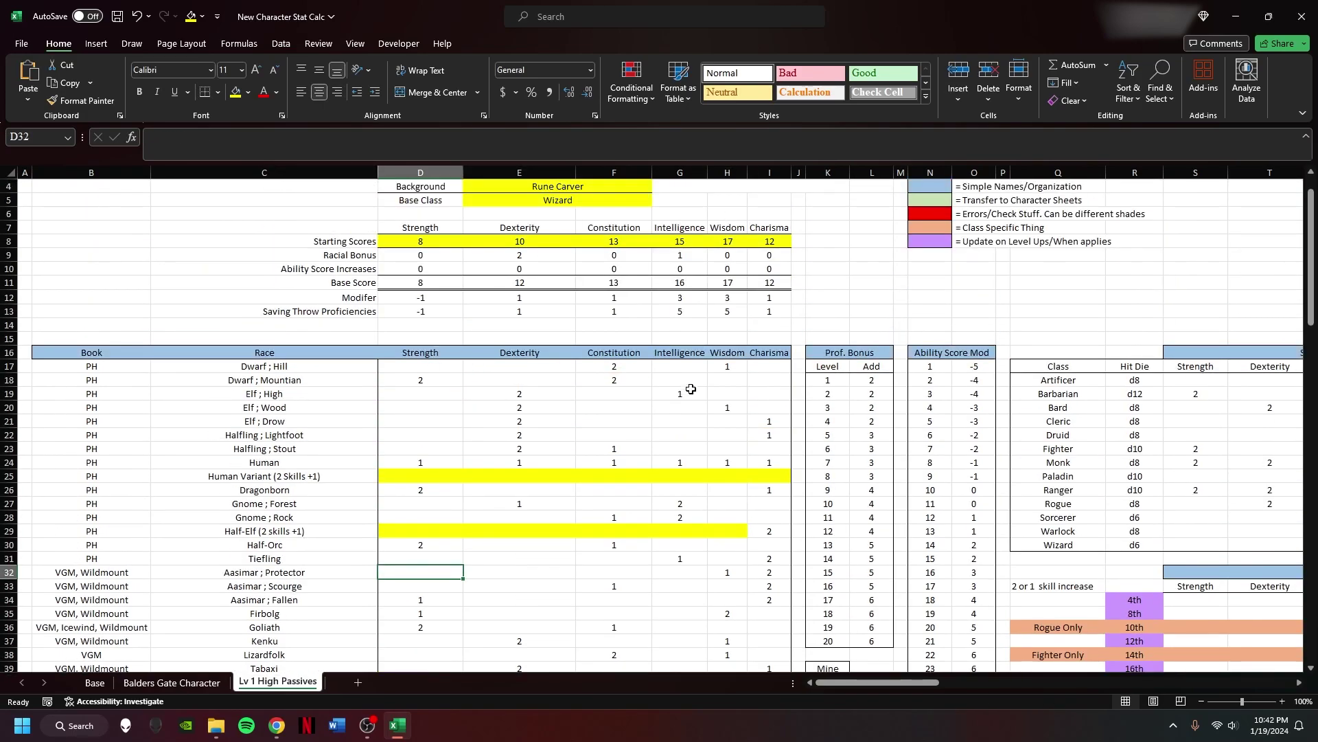
scroll(618, 432, "down", 1)
left_click_drag(76, 354, 759, 356)
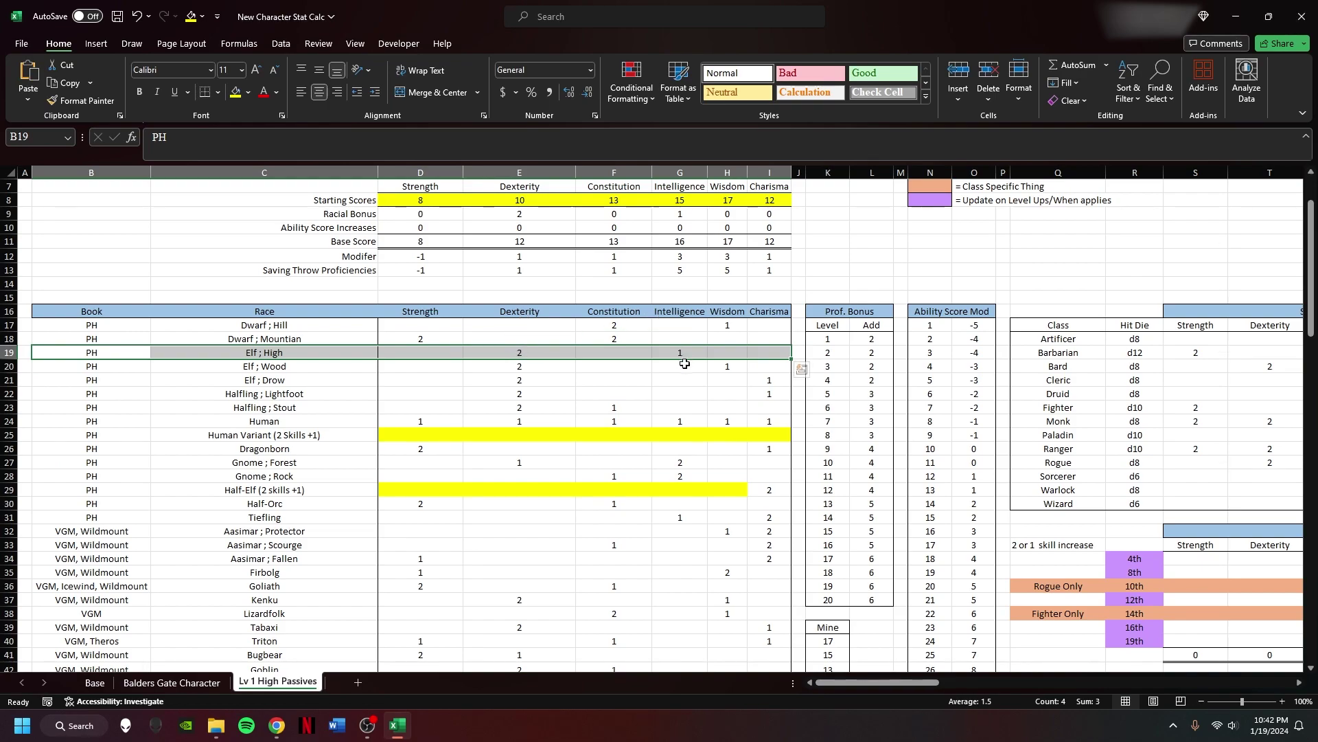
- Inspect the INDEX and MATCH formulas behind the Dexterity and Intelligence racial bonuses, leaving them unchanged
scroll(584, 346, "up", 2)
left_click(532, 298)
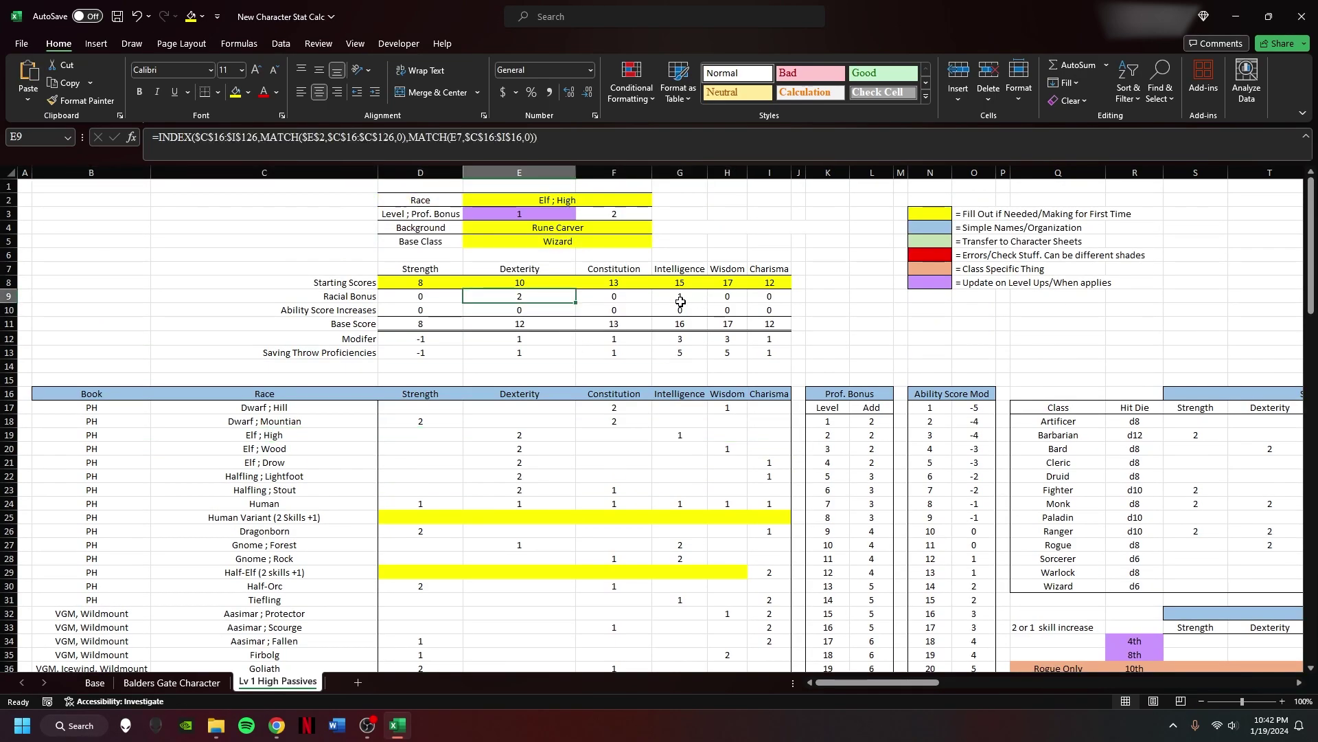
key("Right")
key("Right")
key("F2")
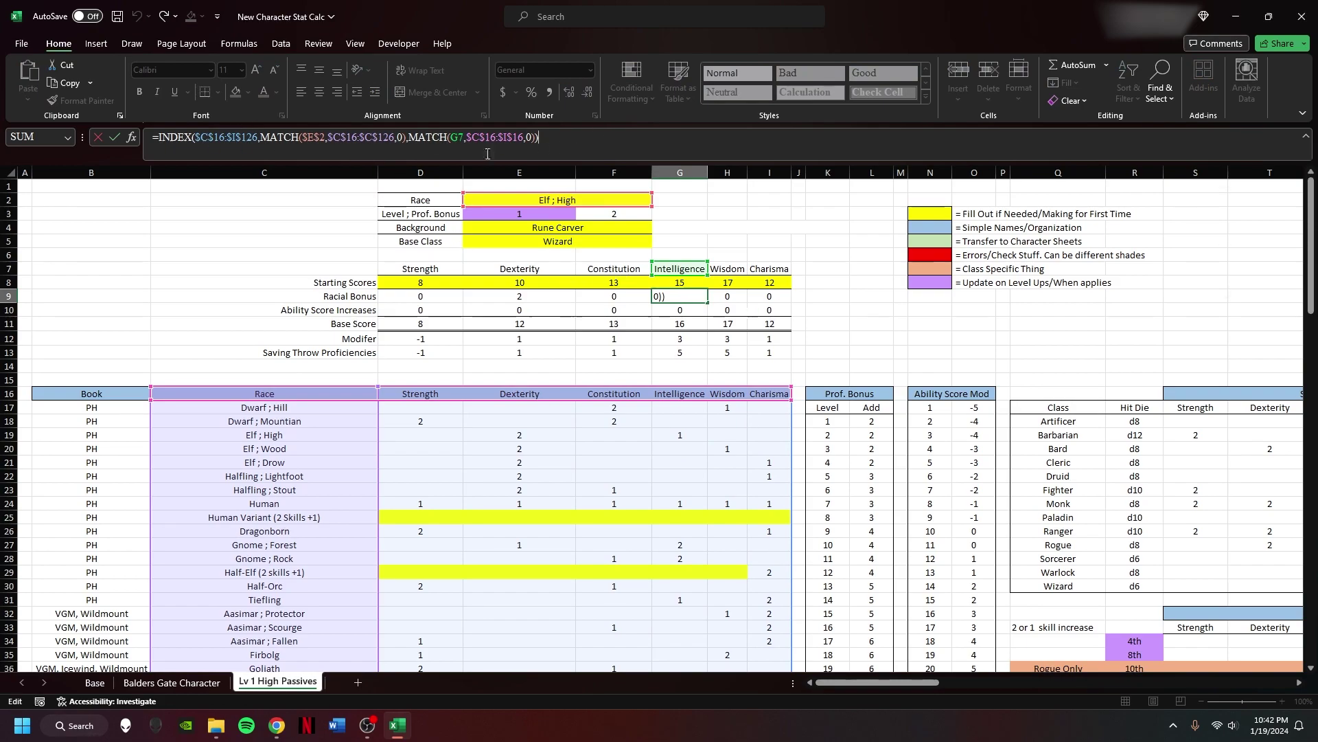
scroll(853, 421, "down", 7)
scroll(780, 435, "up", 7)
left_click(841, 364)
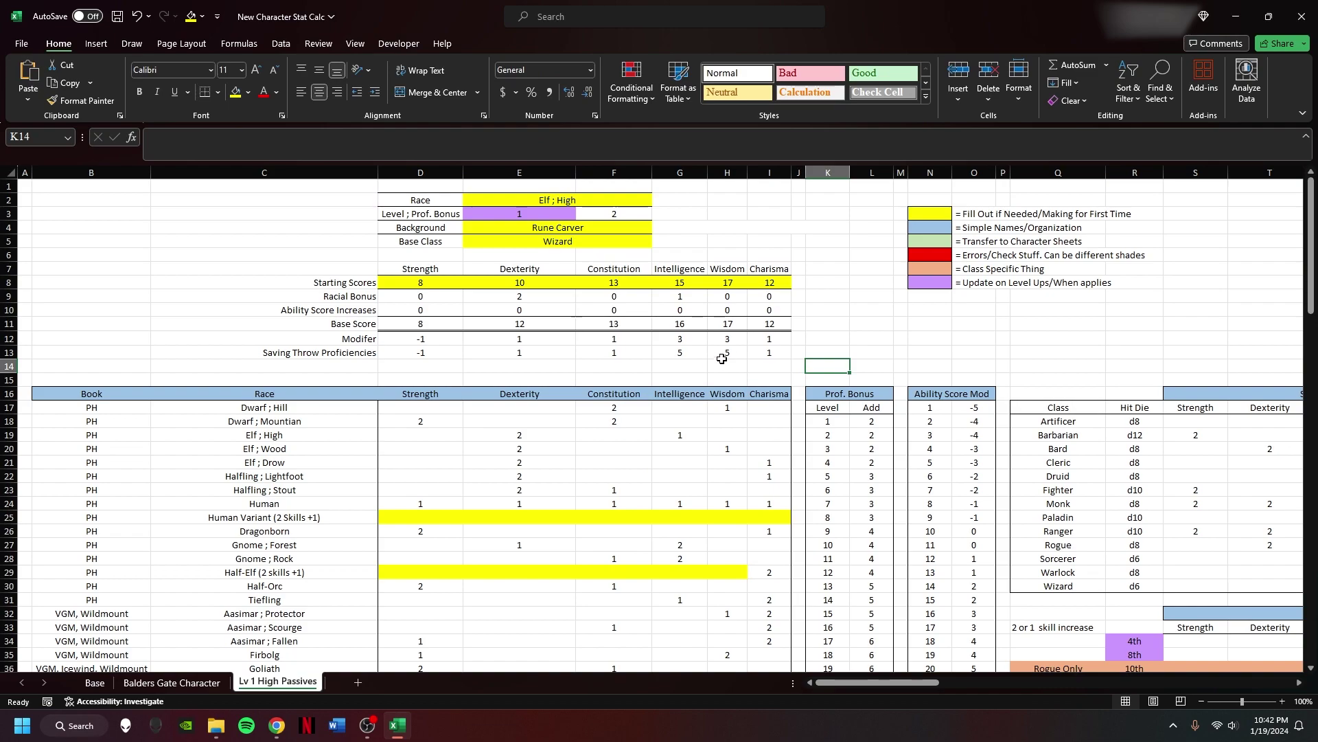
left_click(779, 251)
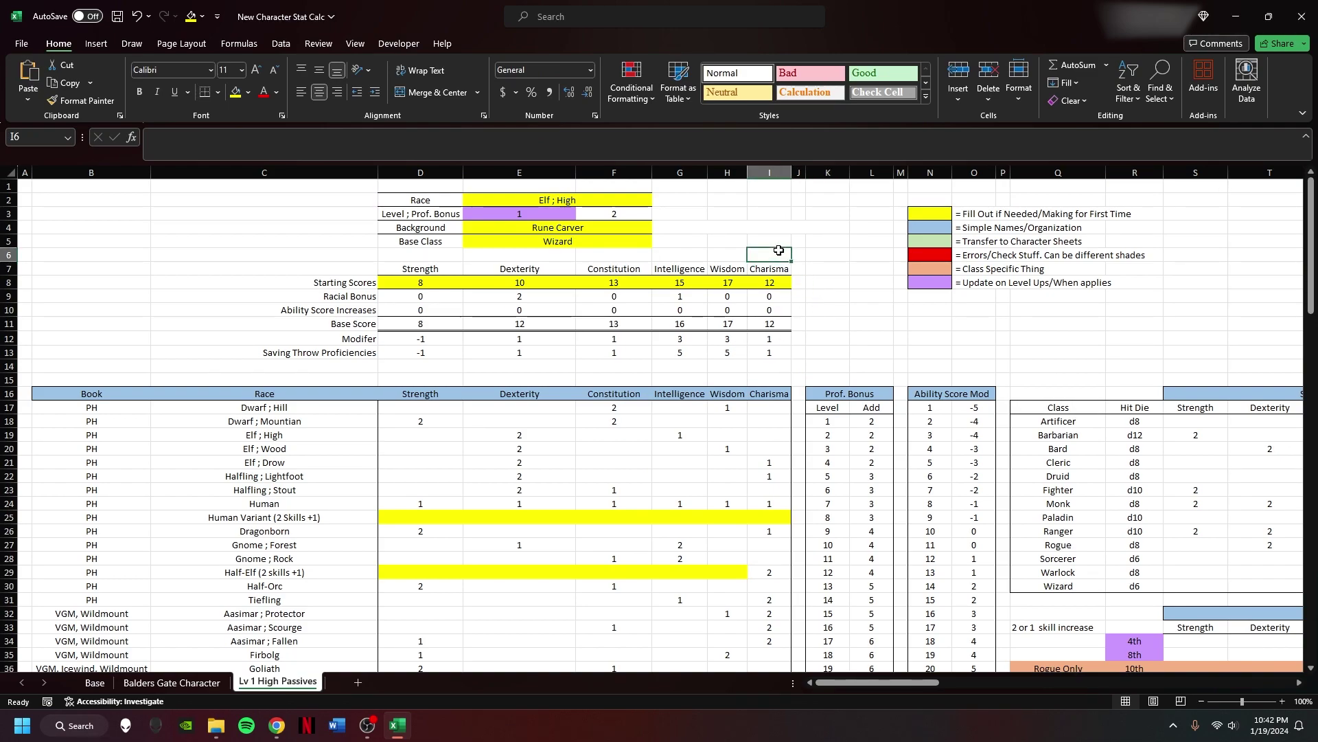
type("=re")
key("Escape")
key("Escape")
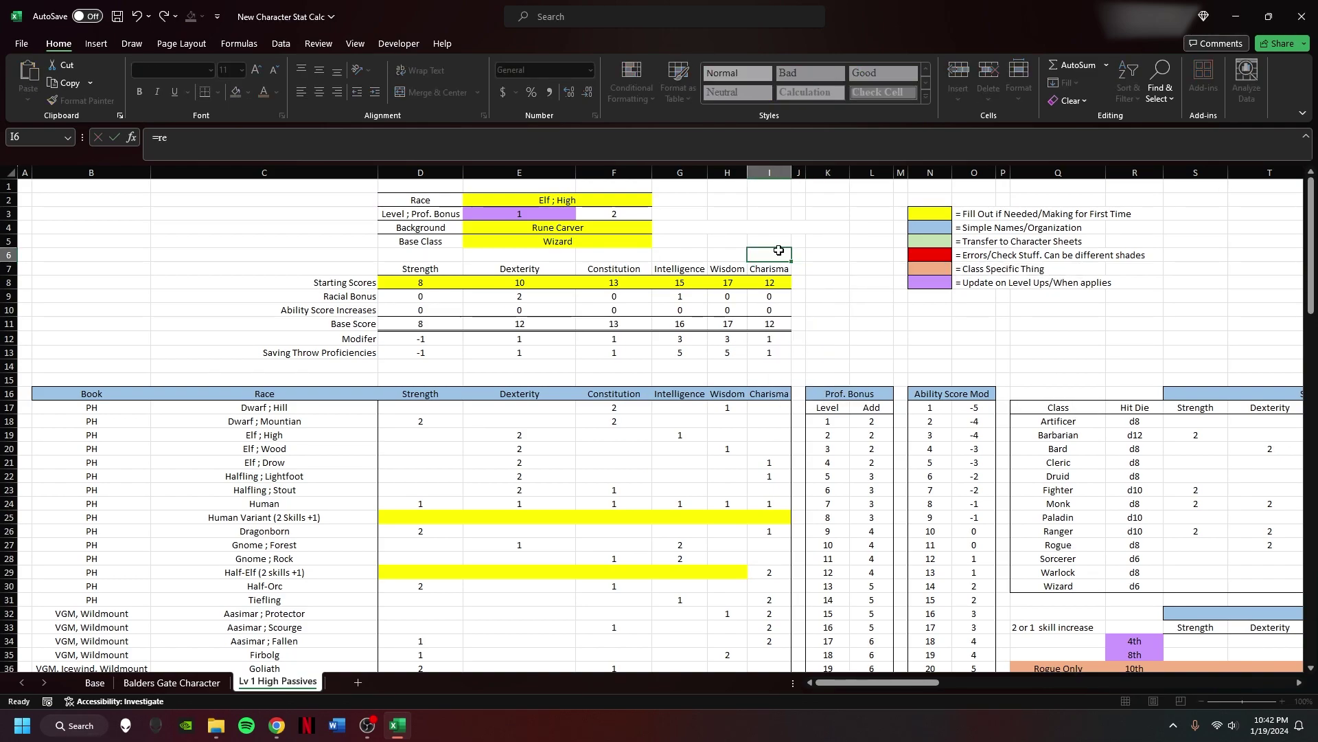
left_click(803, 291)
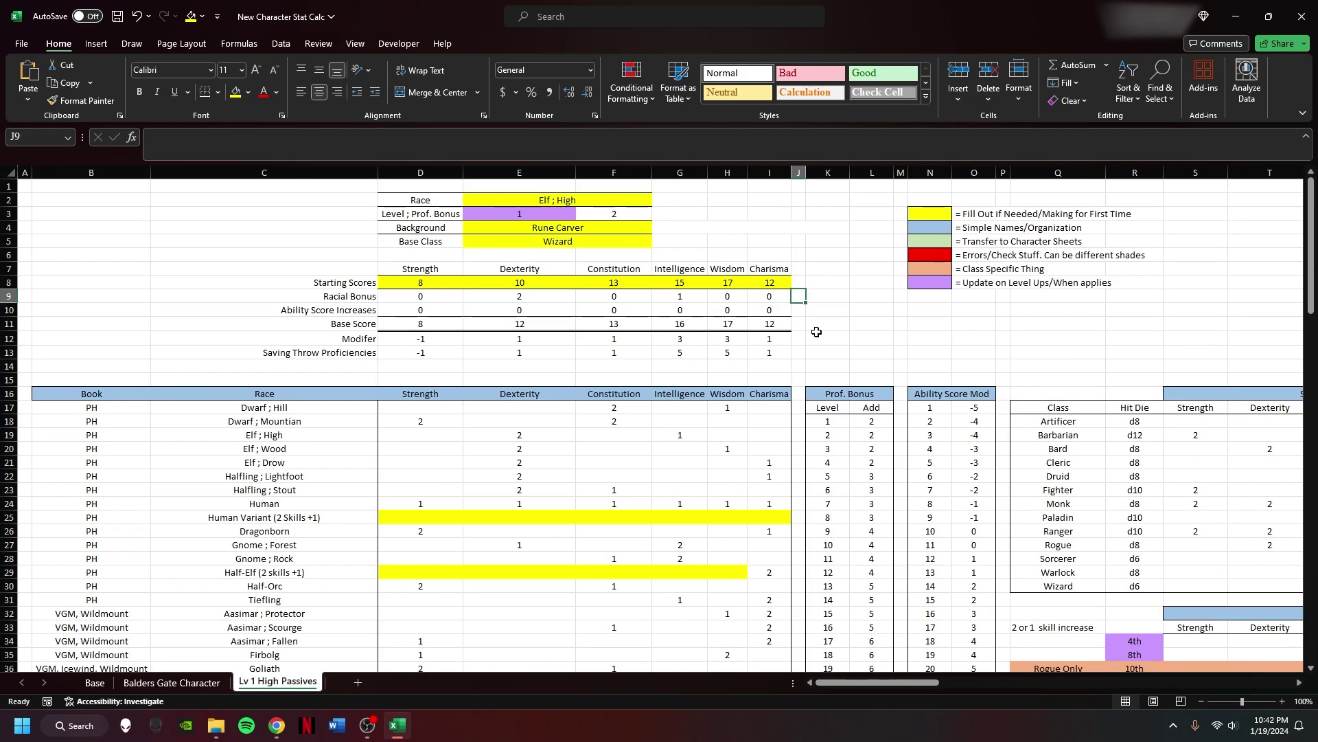
- Set the character's background to Charlatan and the base class to Fighter
left_click(622, 230)
left_click(658, 227)
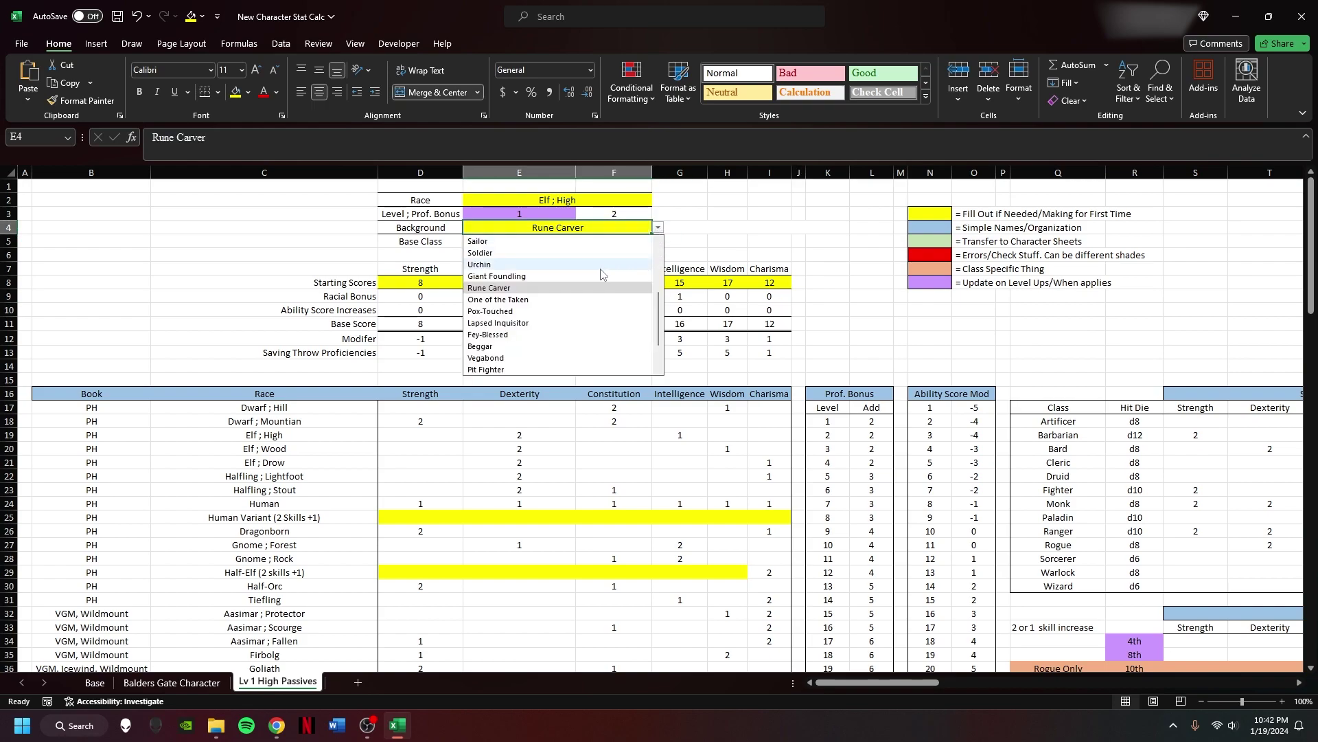
scroll(583, 281, "up", 3)
left_click(566, 262)
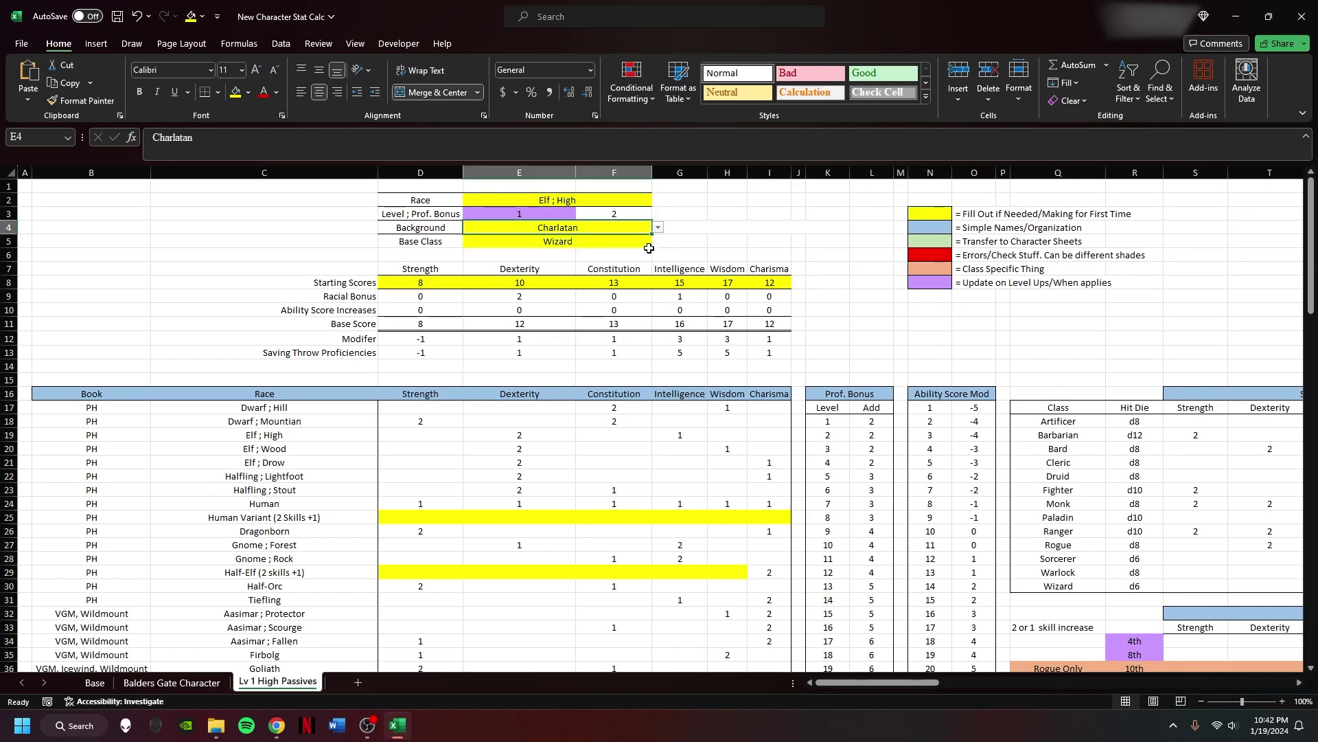
left_click(625, 245)
left_click(658, 241)
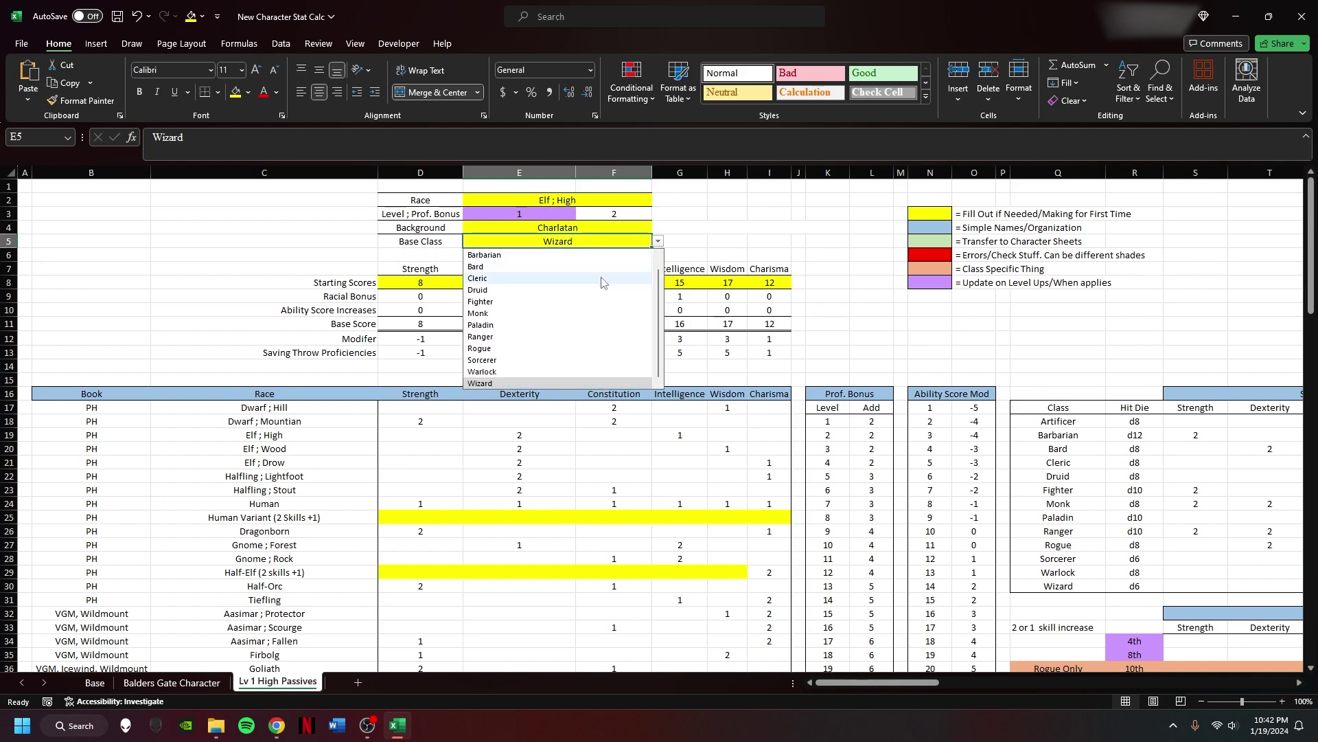
left_click(568, 306)
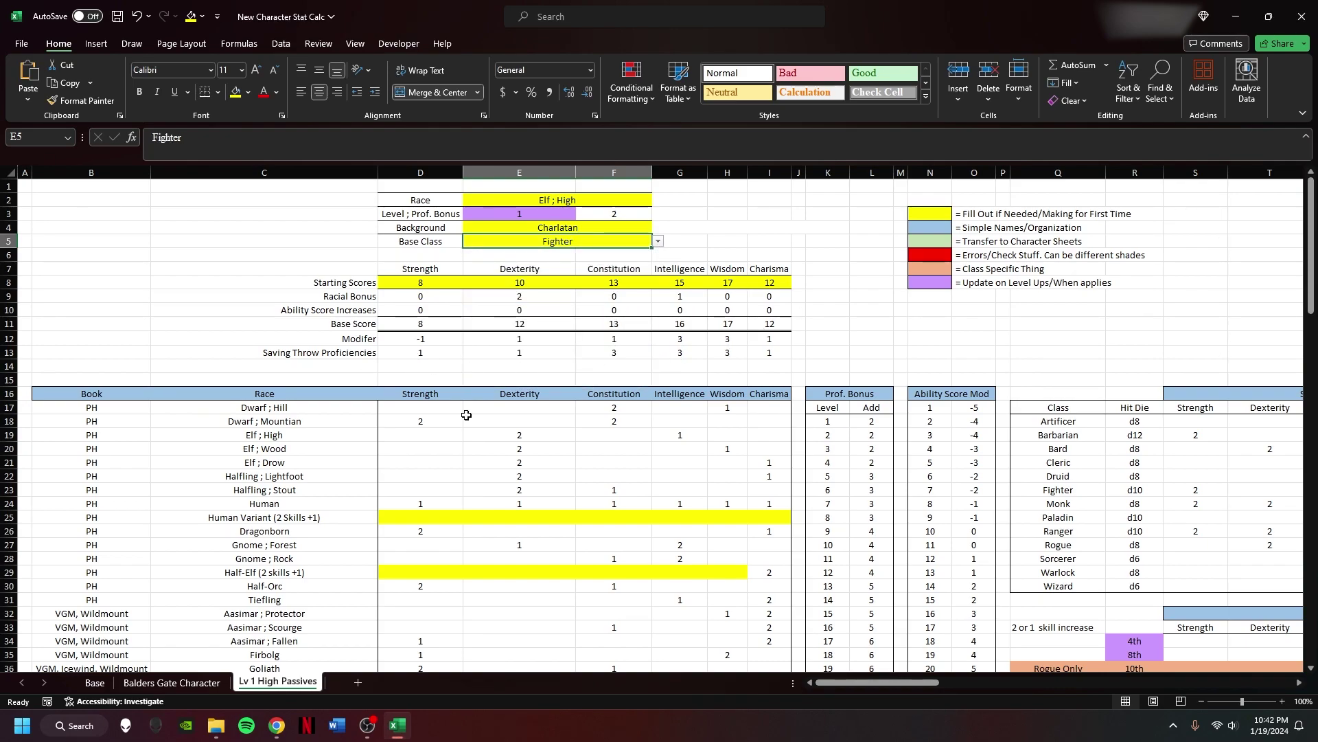
- Examine the Saving Throws Proficiencies table by class and compare it with the character's saving throw values
scroll(410, 392, "right", 5)
scroll(592, 364, "down", 2)
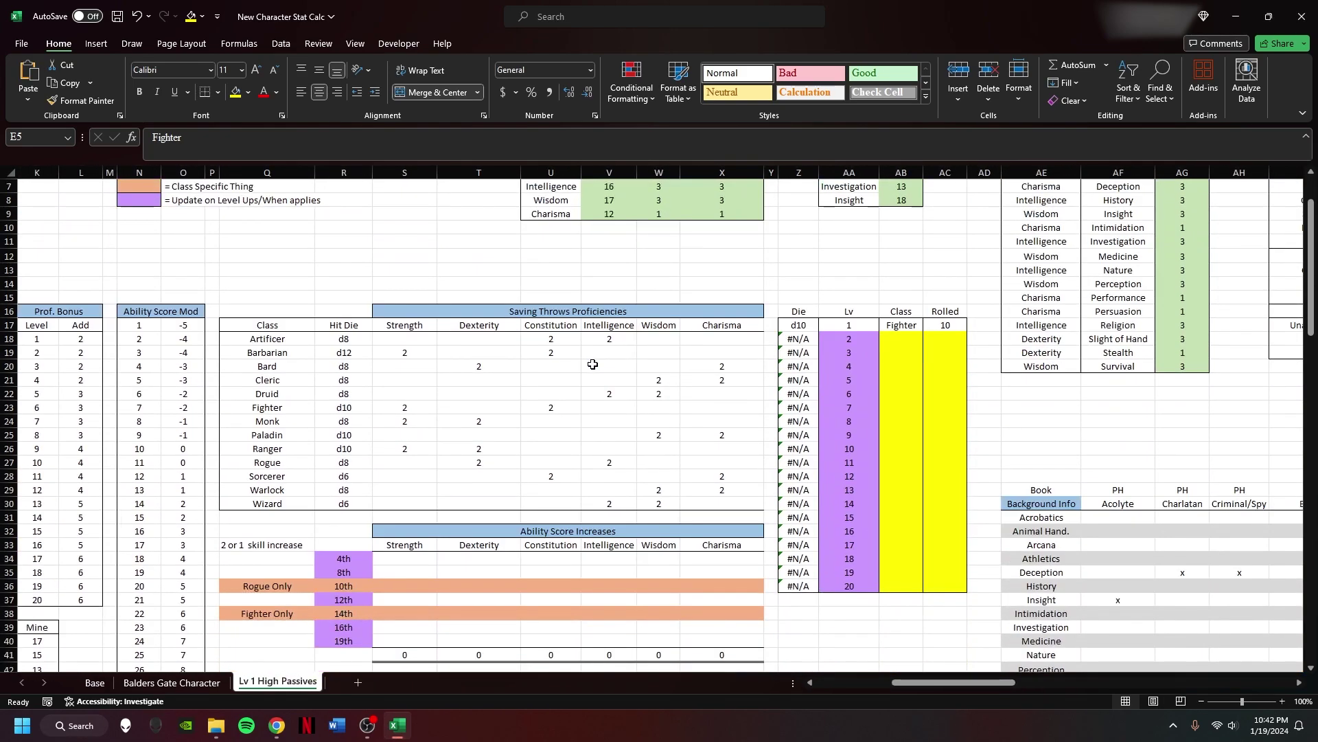
mouse_move(247, 324)
left_mouse_down()
mouse_move(433, 412)
mouse_move(748, 505)
left_mouse_up()
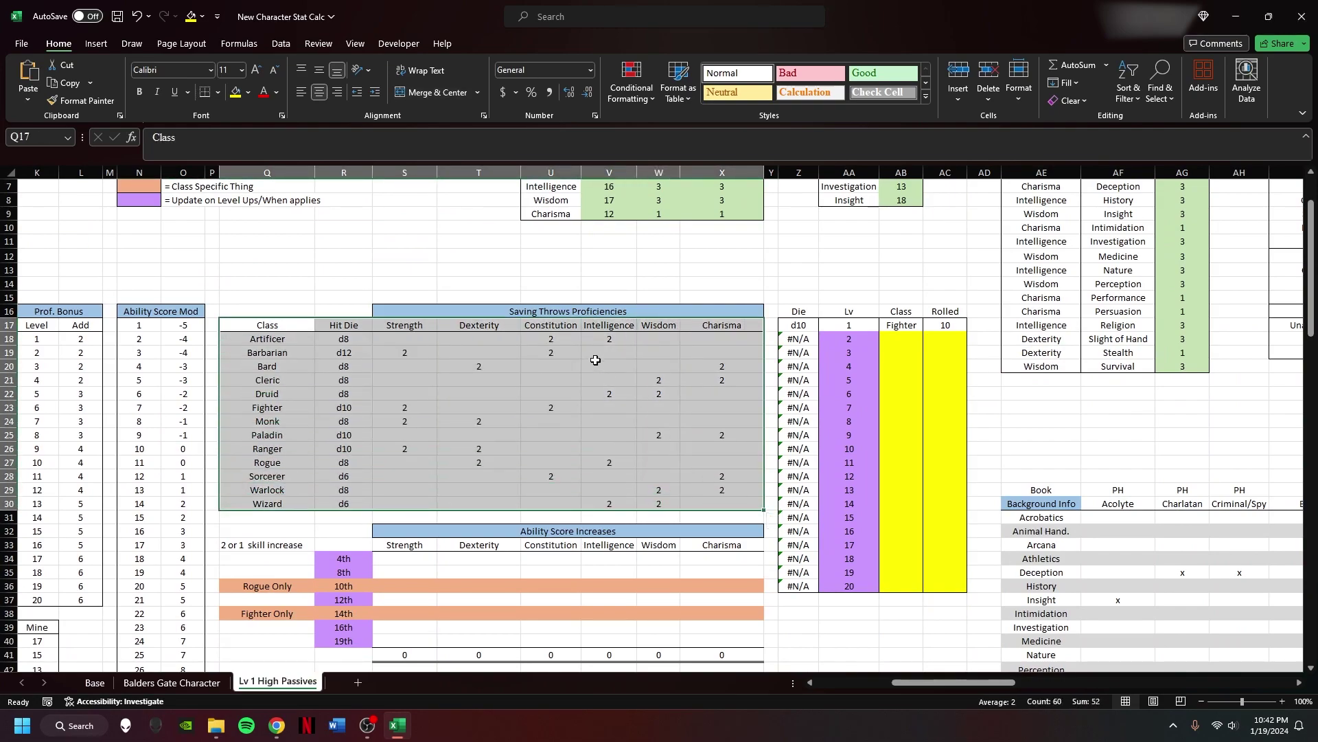
left_click_drag(248, 422, 721, 423)
scroll(451, 369, "up", 2)
scroll(451, 368, "left", 5)
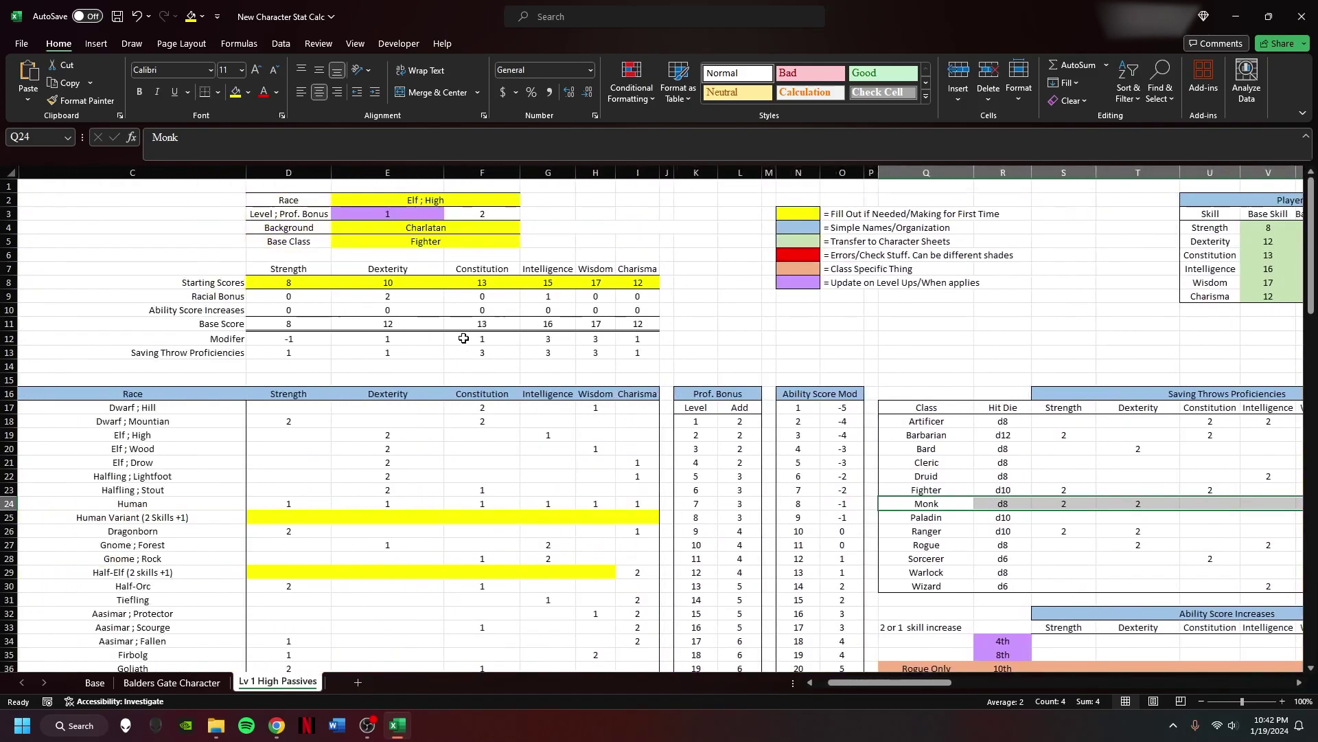
- Inspect the Fighter row's Strength saving throw formula and trace its reference to the proficiency bonus
scroll(461, 337, "down", 1)
scroll(462, 338, "right", 3)
left_click_drag(399, 449, 854, 450)
left_click(543, 450)
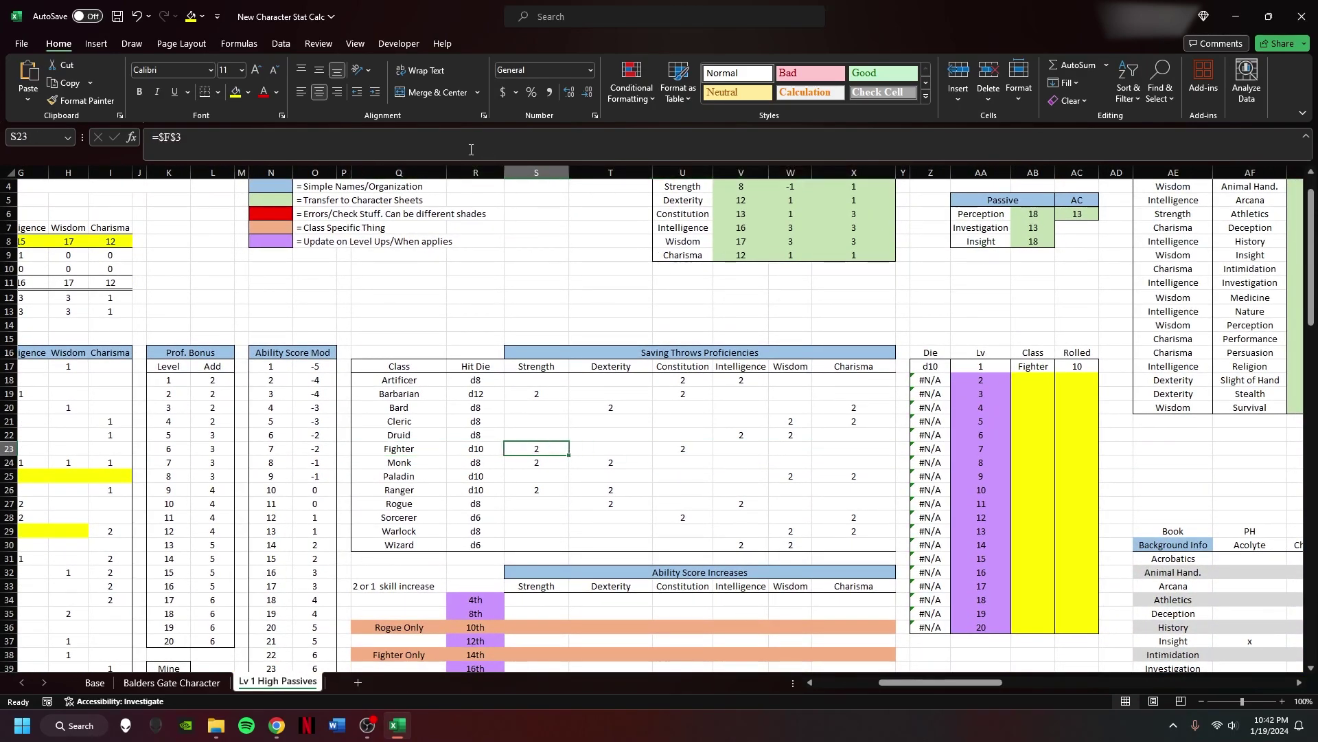
double_click(544, 450)
scroll(496, 215, "up", 3)
scroll(497, 215, "left", 3)
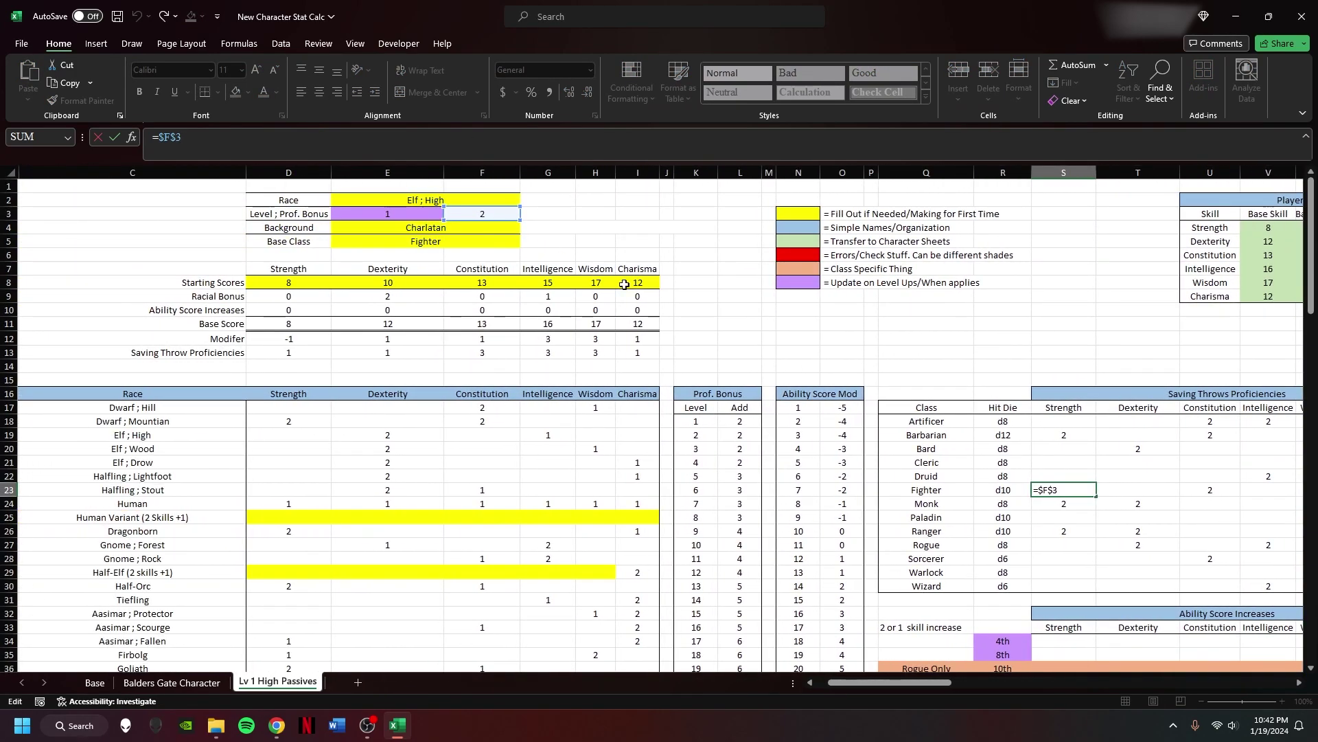
left_click(921, 352)
- Examine the level 1 row of the hit die table and trace its Class formula to the base class cell
scroll(614, 342, "right", 6)
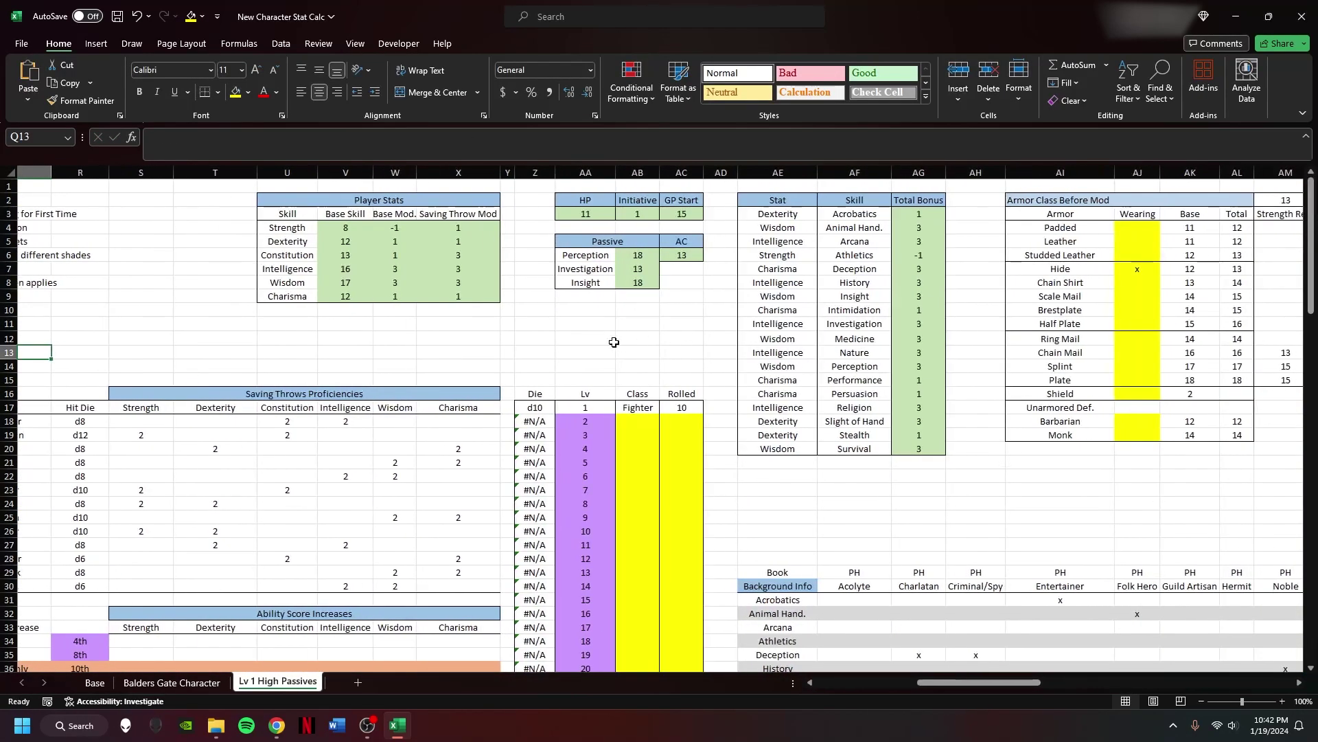
scroll(614, 342, "down", 3)
left_click_drag(539, 283, 721, 283)
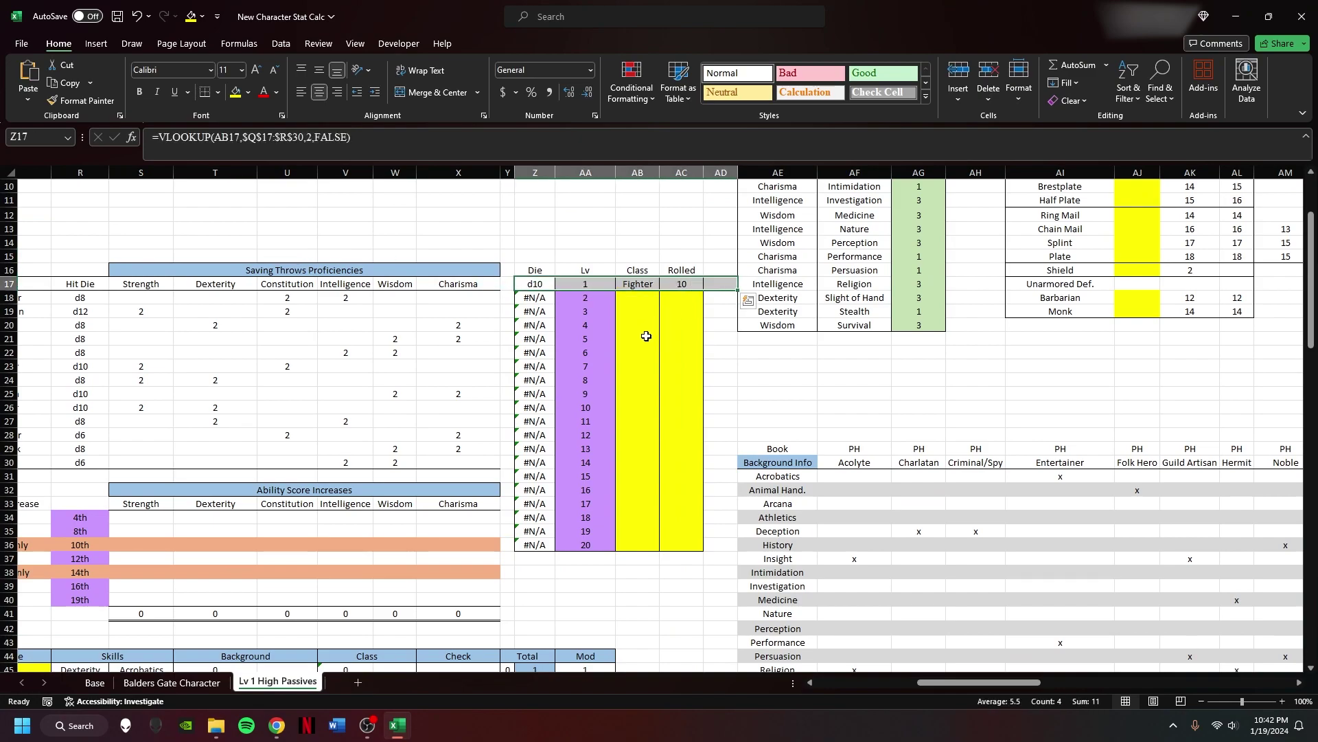
left_click(607, 251)
left_click(637, 270)
left_click(638, 284)
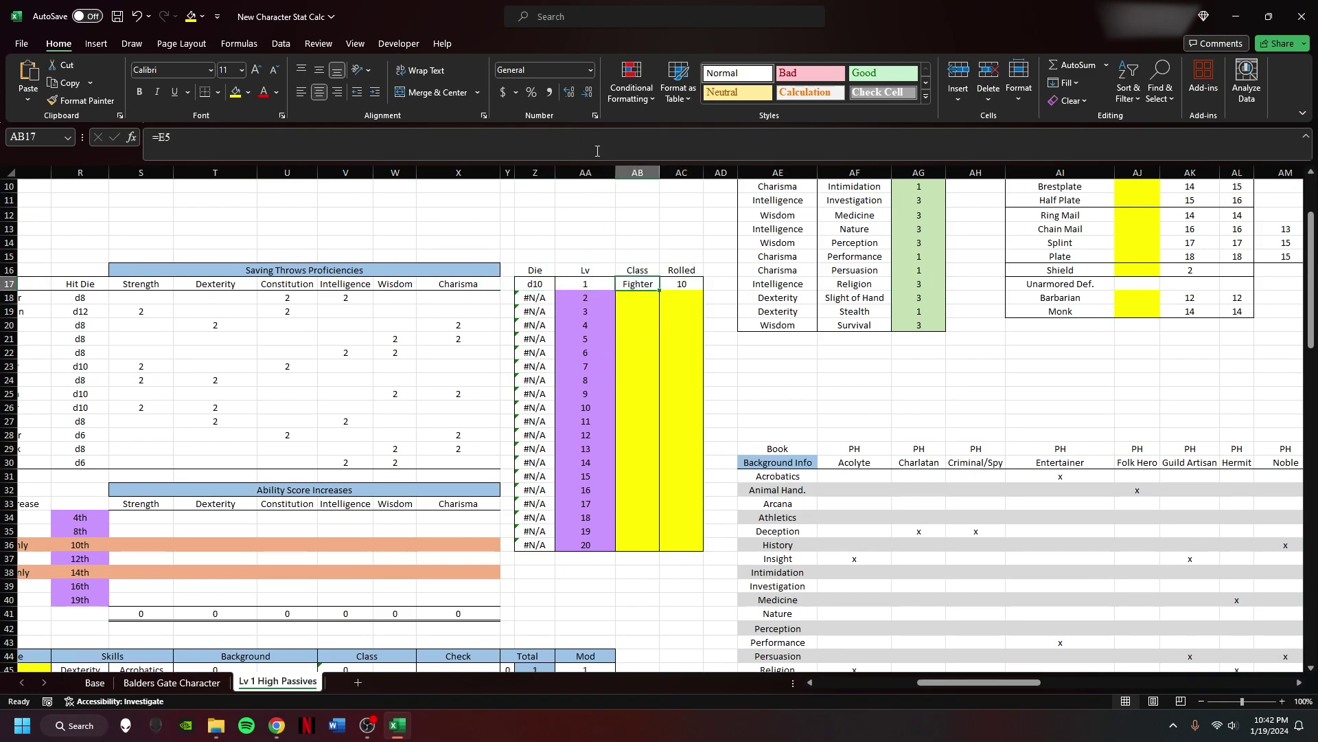
left_click(598, 153)
scroll(589, 254, "left", 8)
scroll(588, 254, "up", 3)
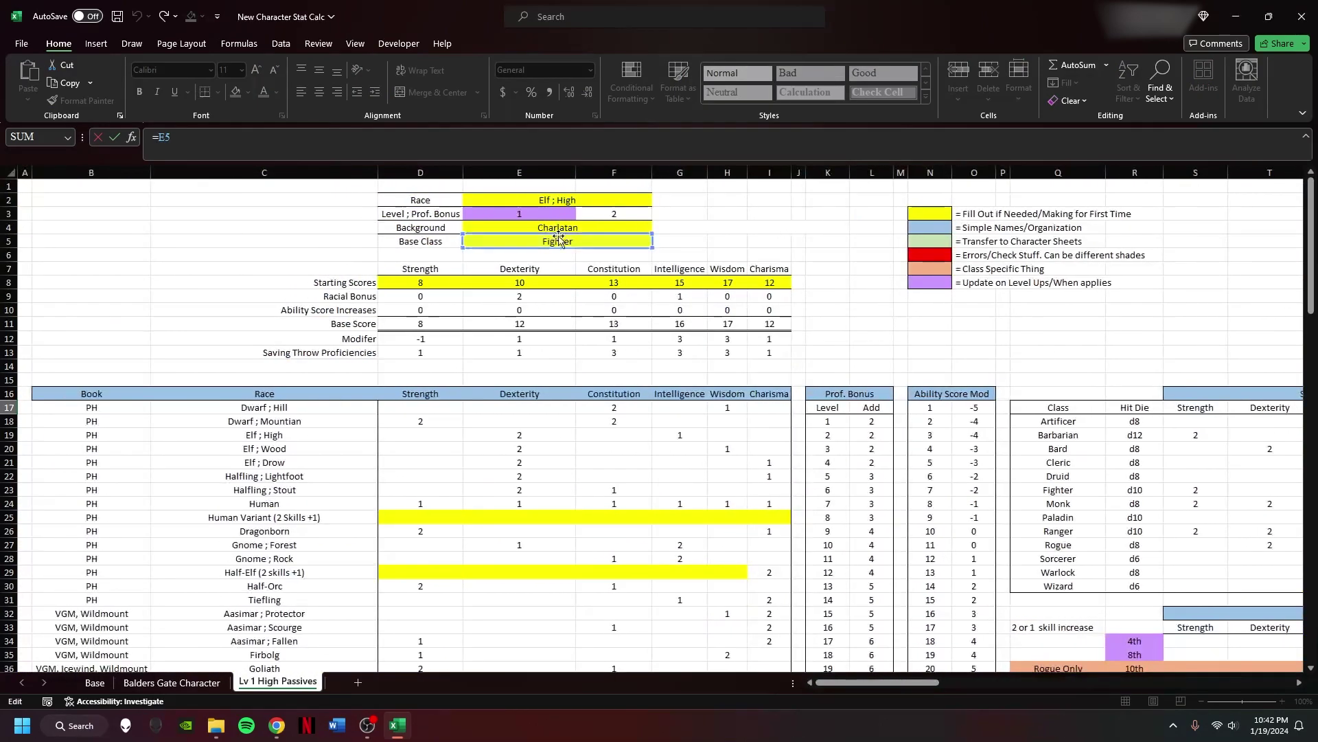
left_click(974, 352)
- Inspect the level 1 Rolled cell's nested IF formula and the Die cell's VLOOKUP formula
scroll(816, 407, "right", 8)
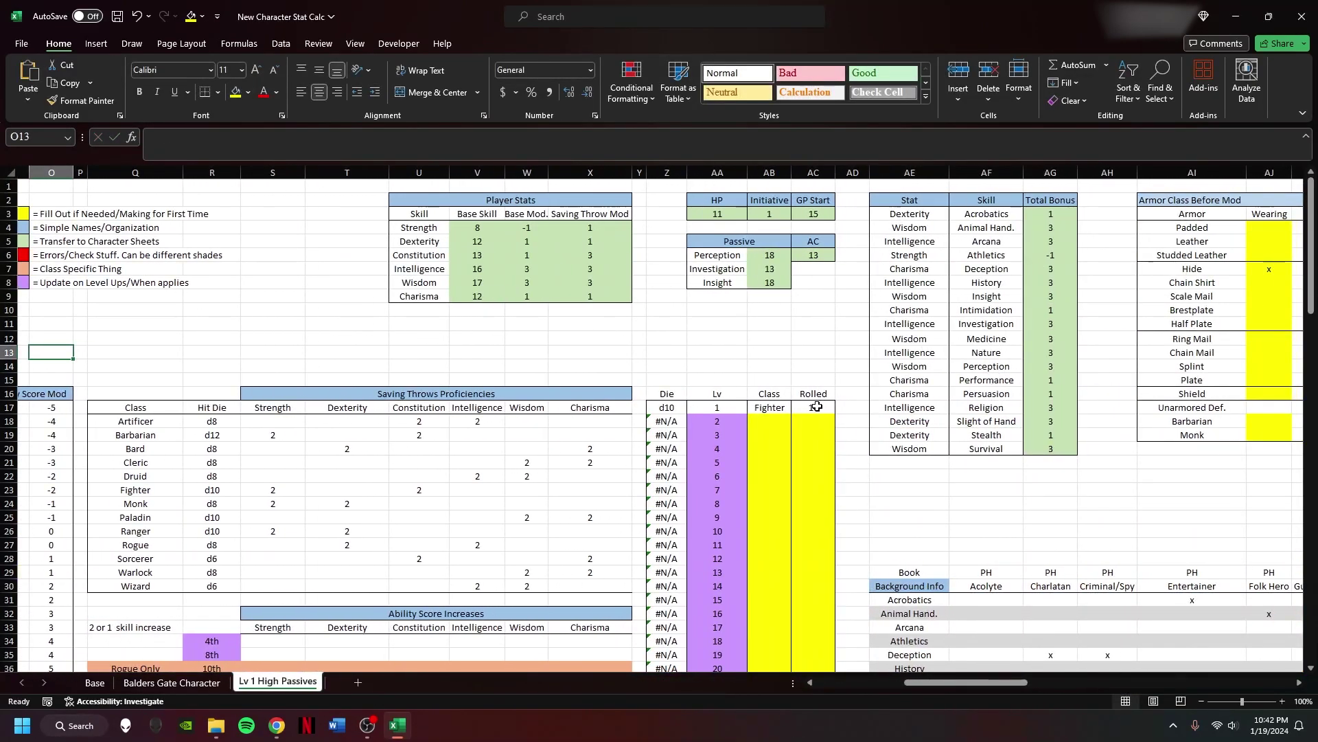
left_click(816, 406)
left_click(643, 156)
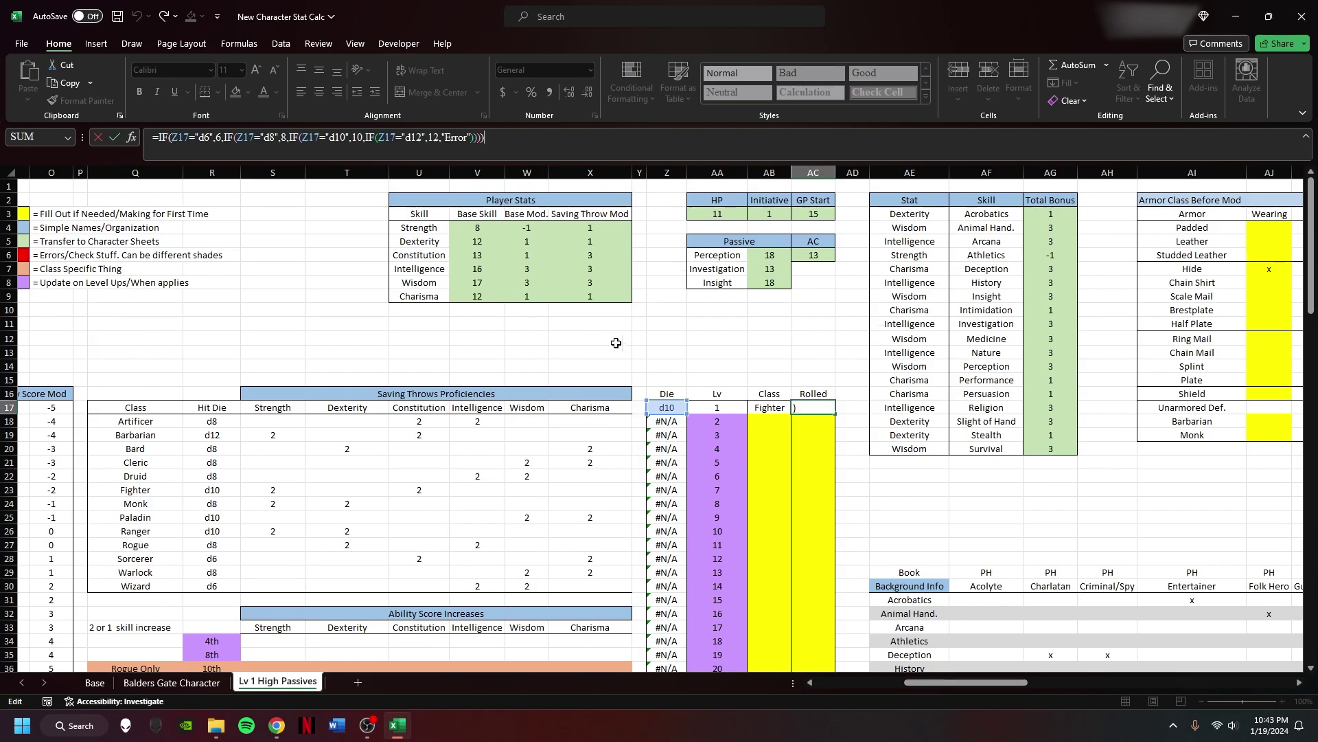
scroll(618, 323, "down", 13)
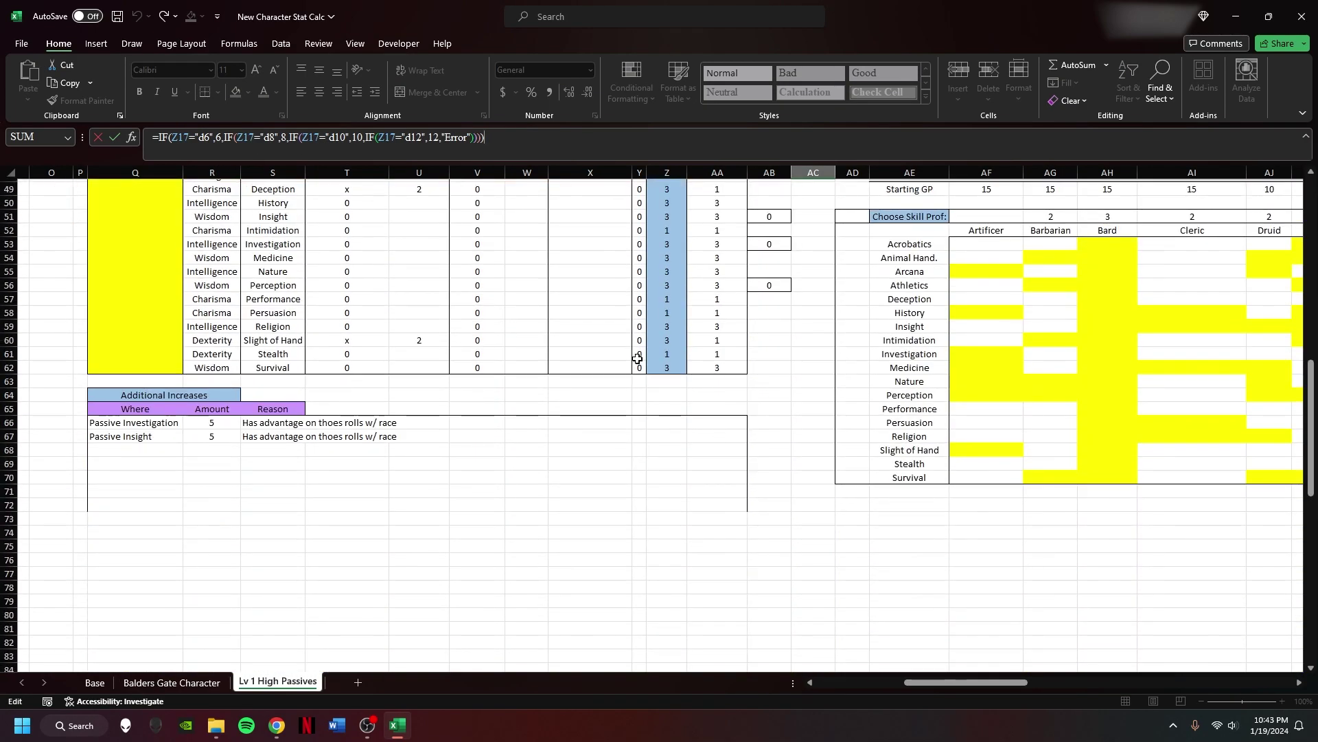
scroll(657, 421, "up", 13)
left_click(717, 411)
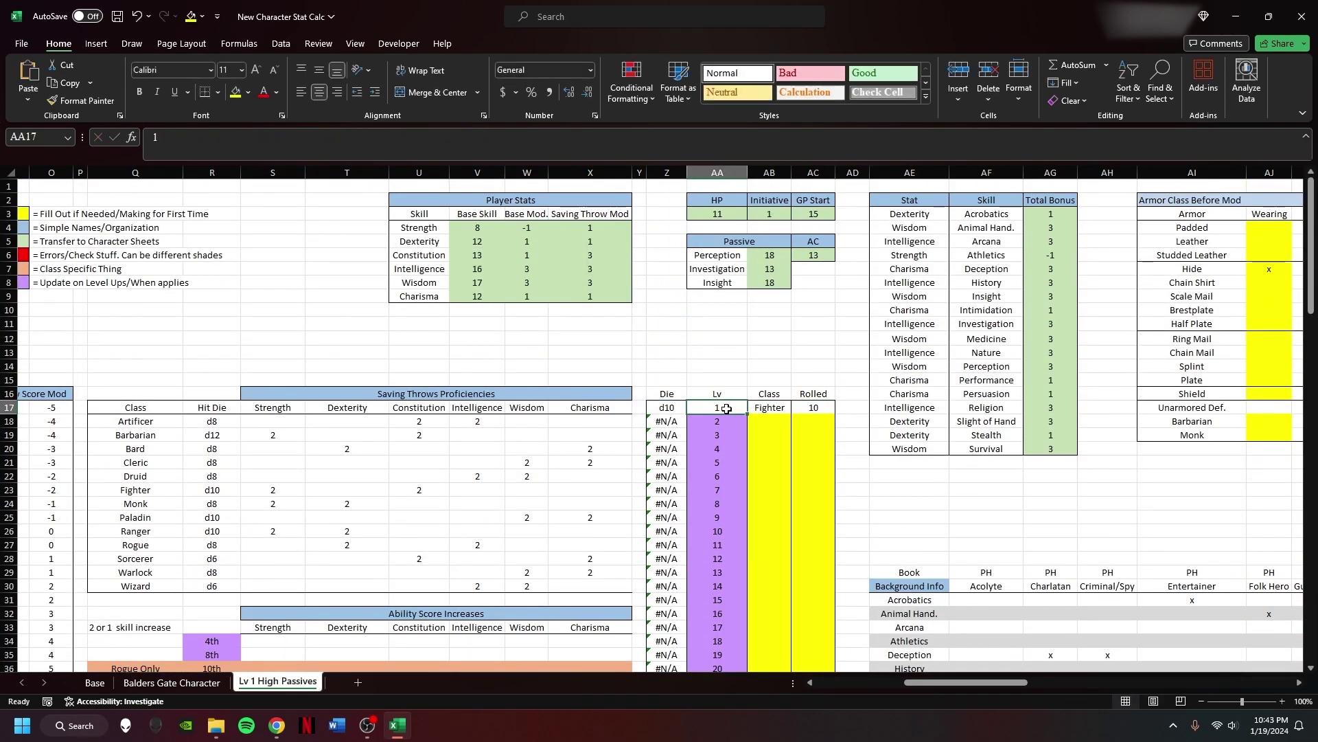
double_click(666, 407)
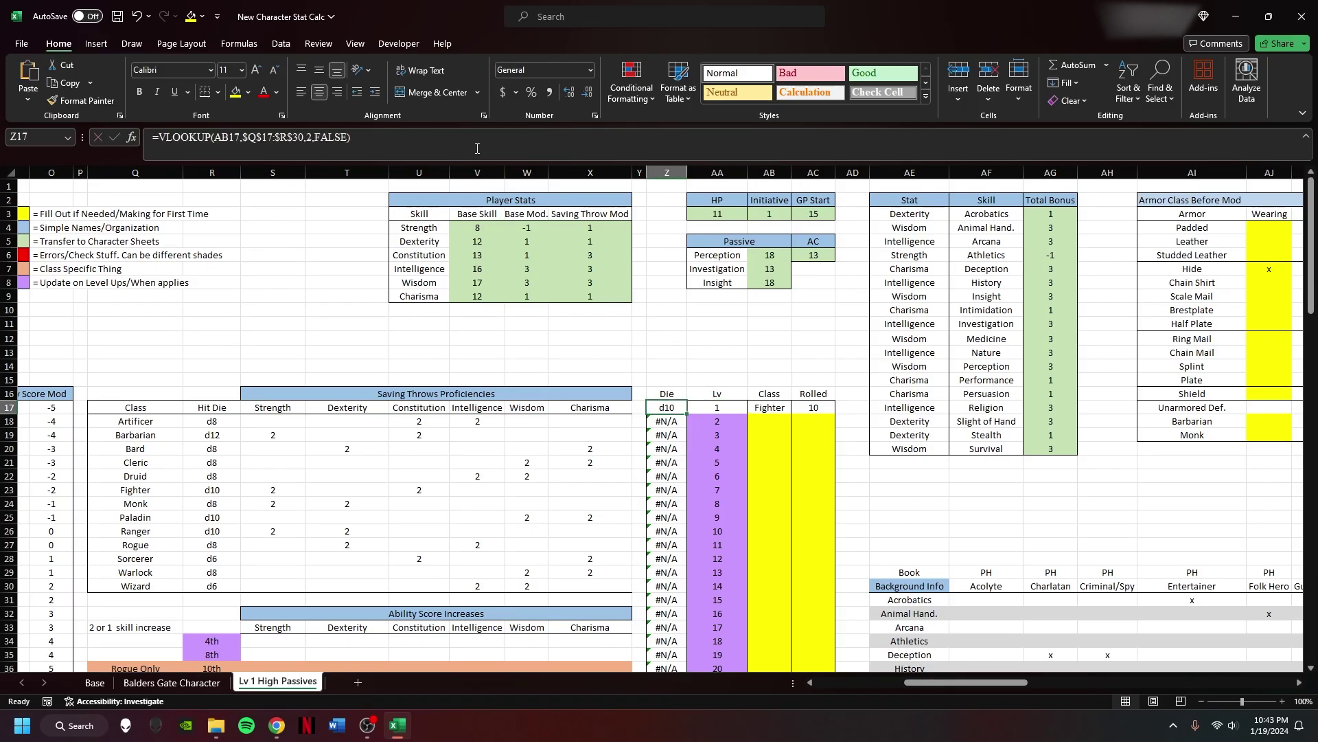
- Examine the Background Info table's skill proficiencies and starting GP across the listed backgrounds
key("ctrl+Return")
scroll(555, 323, "right", 5)
scroll(556, 323, "down", 8)
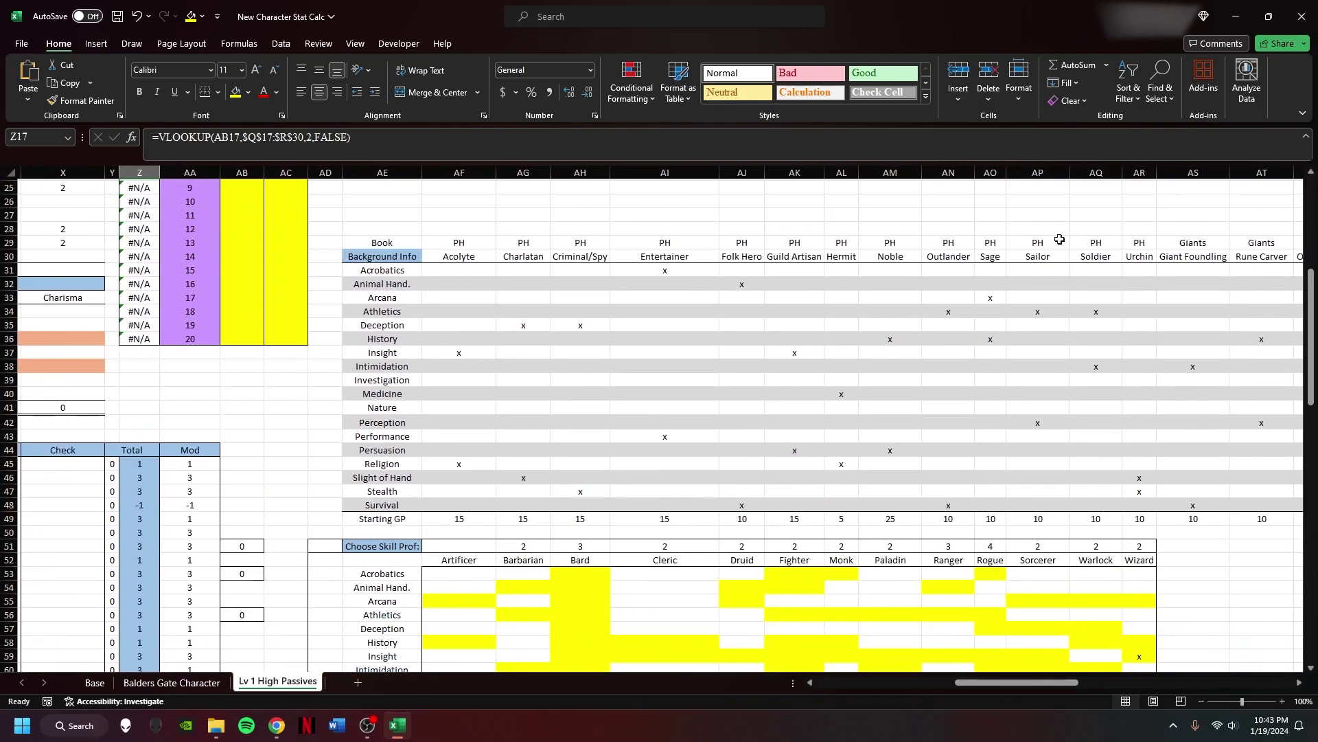
scroll(423, 332, "right", 10)
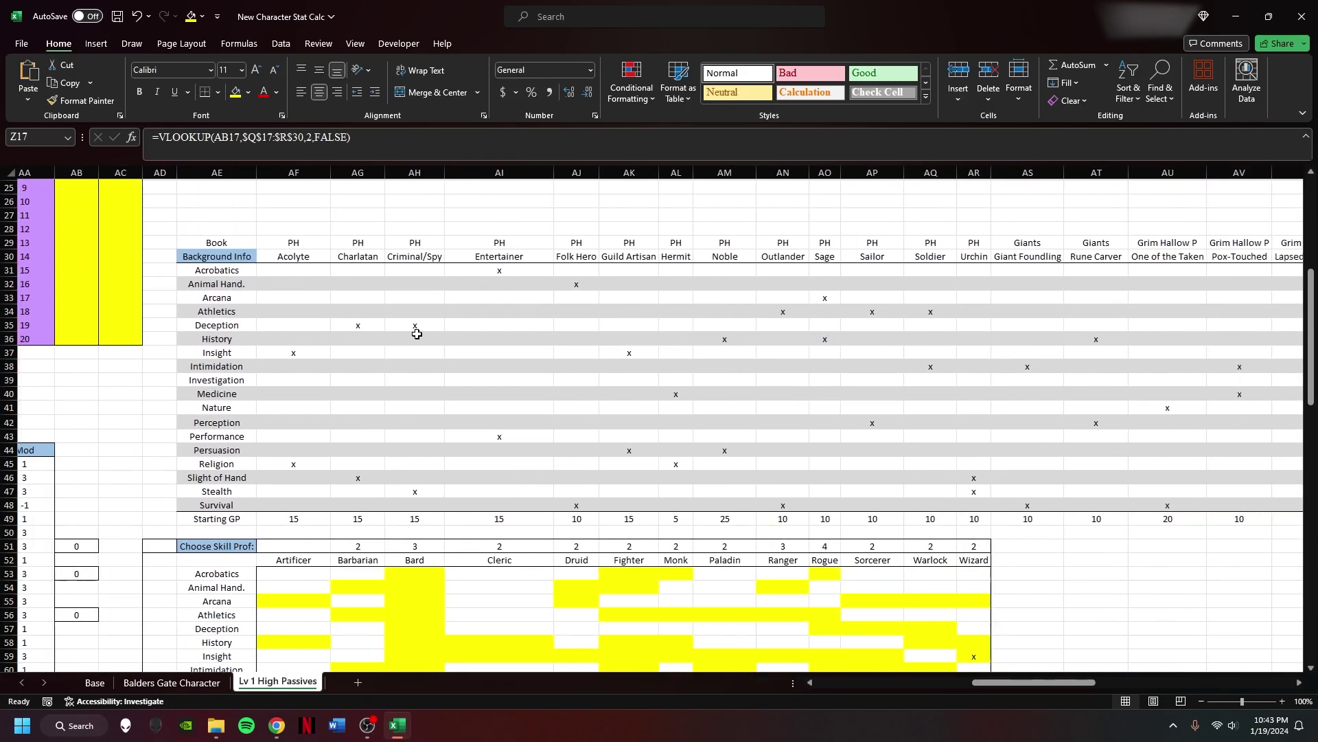
scroll(423, 332, "right", 3)
scroll(883, 323, "left", 5)
scroll(807, 389, "right", 4)
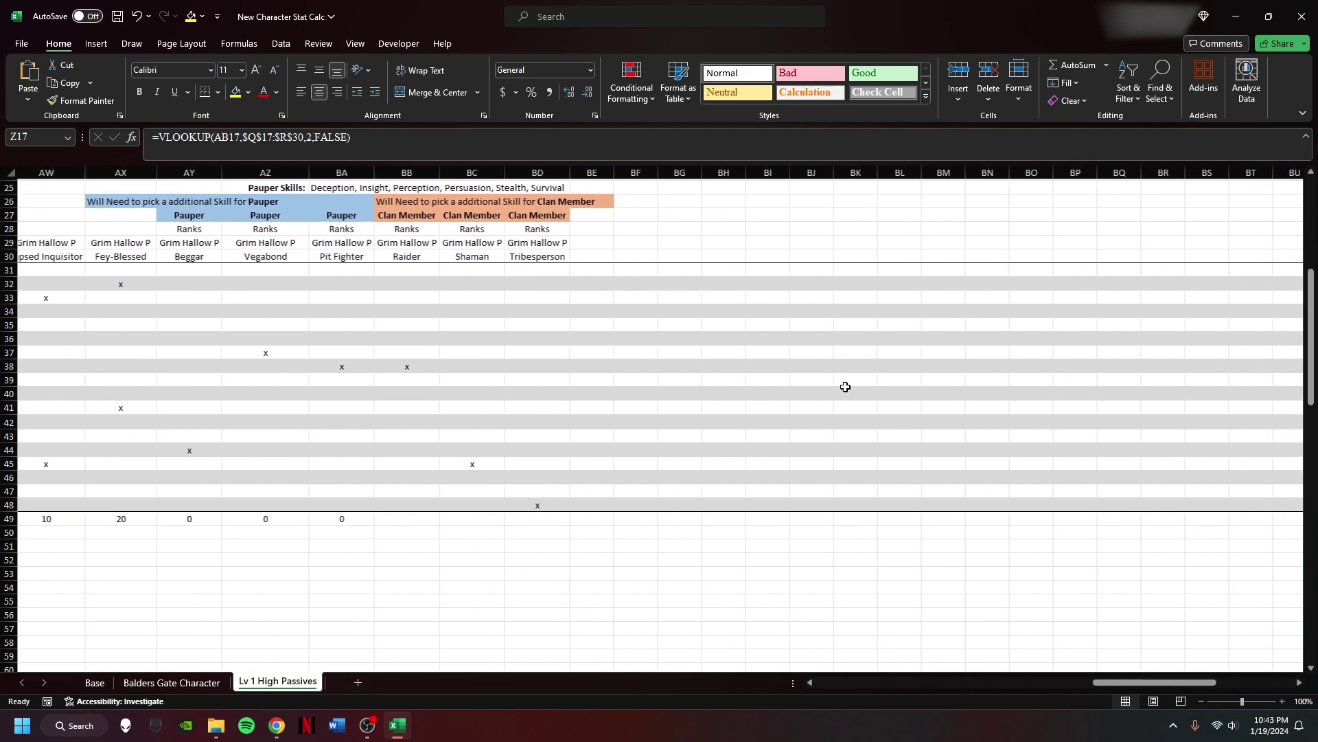
- Examine the blank formatted columns beyond Tribesperson in the Background Info table, down to the Starting GP row
left_click_drag(1011, 255, 1013, 520)
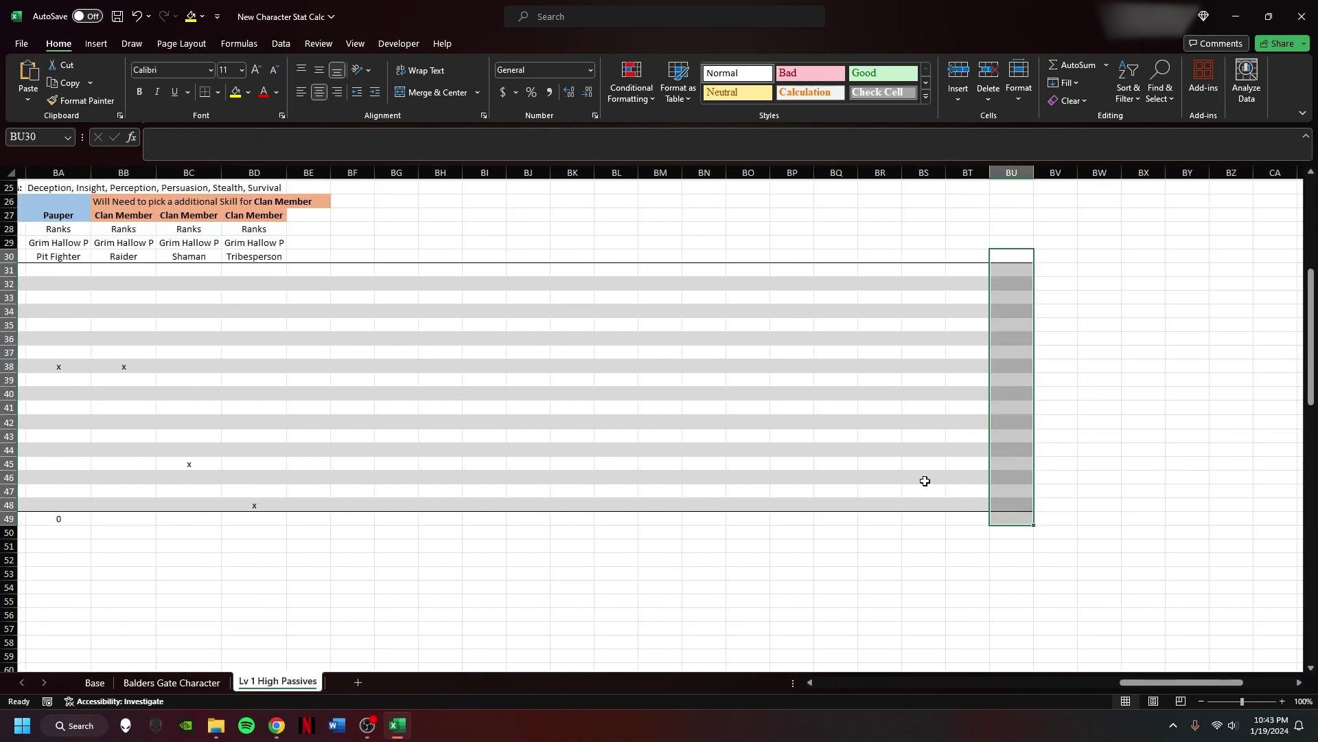
scroll(956, 442, "left", 4)
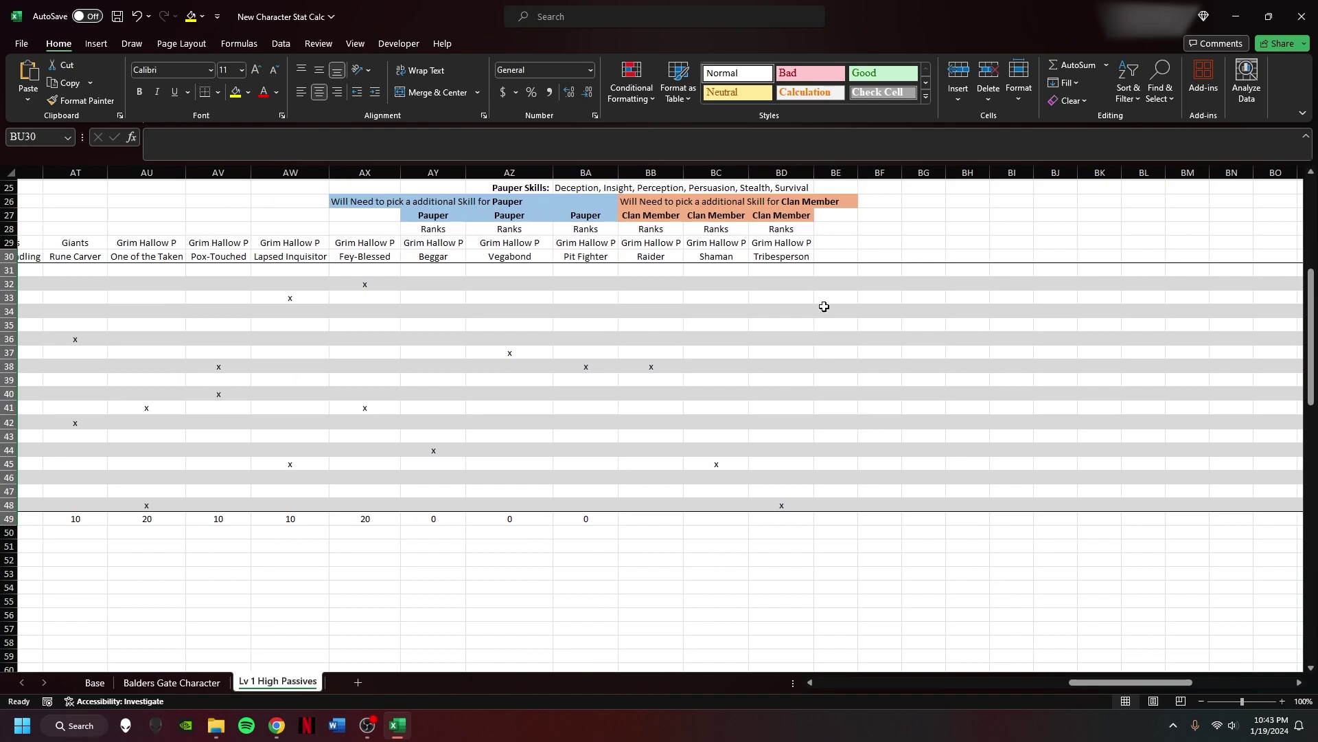
left_click_drag(871, 269, 780, 481)
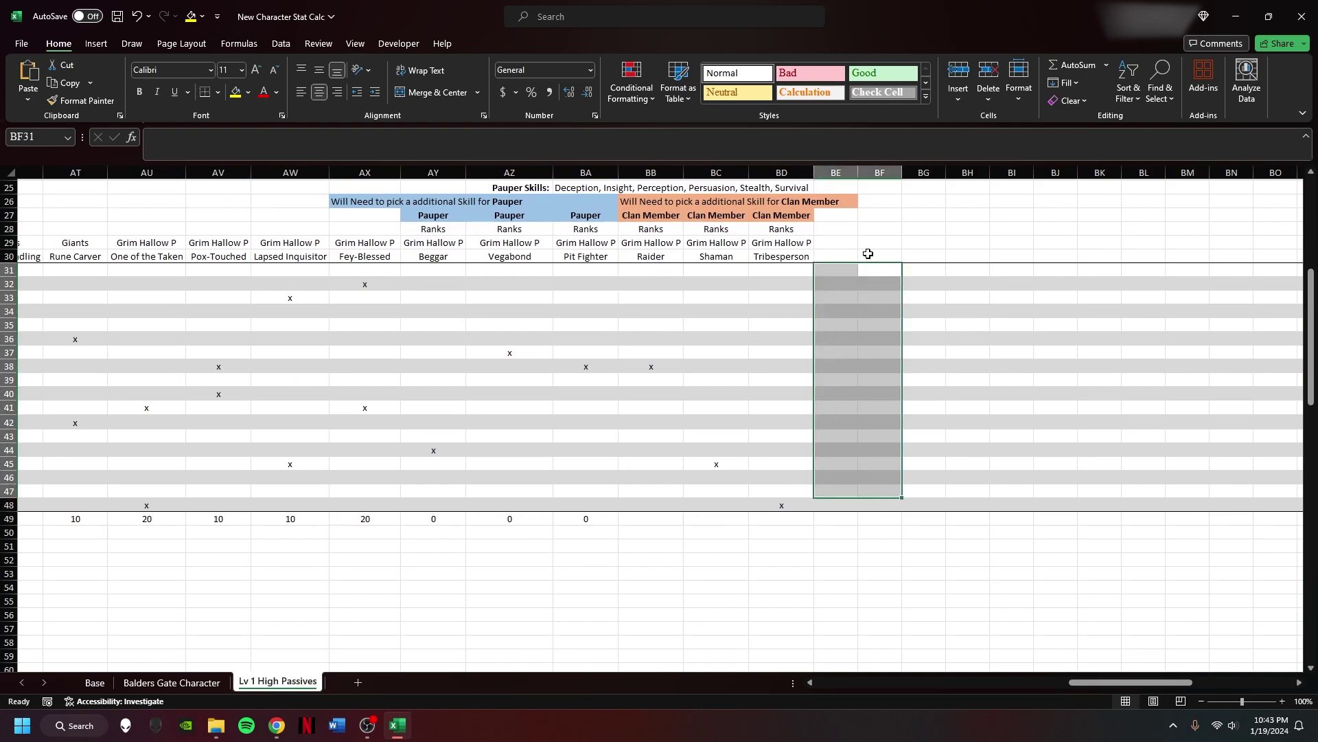
left_click(836, 256)
scroll(344, 370, "right", 3)
scroll(415, 385, "left", 7)
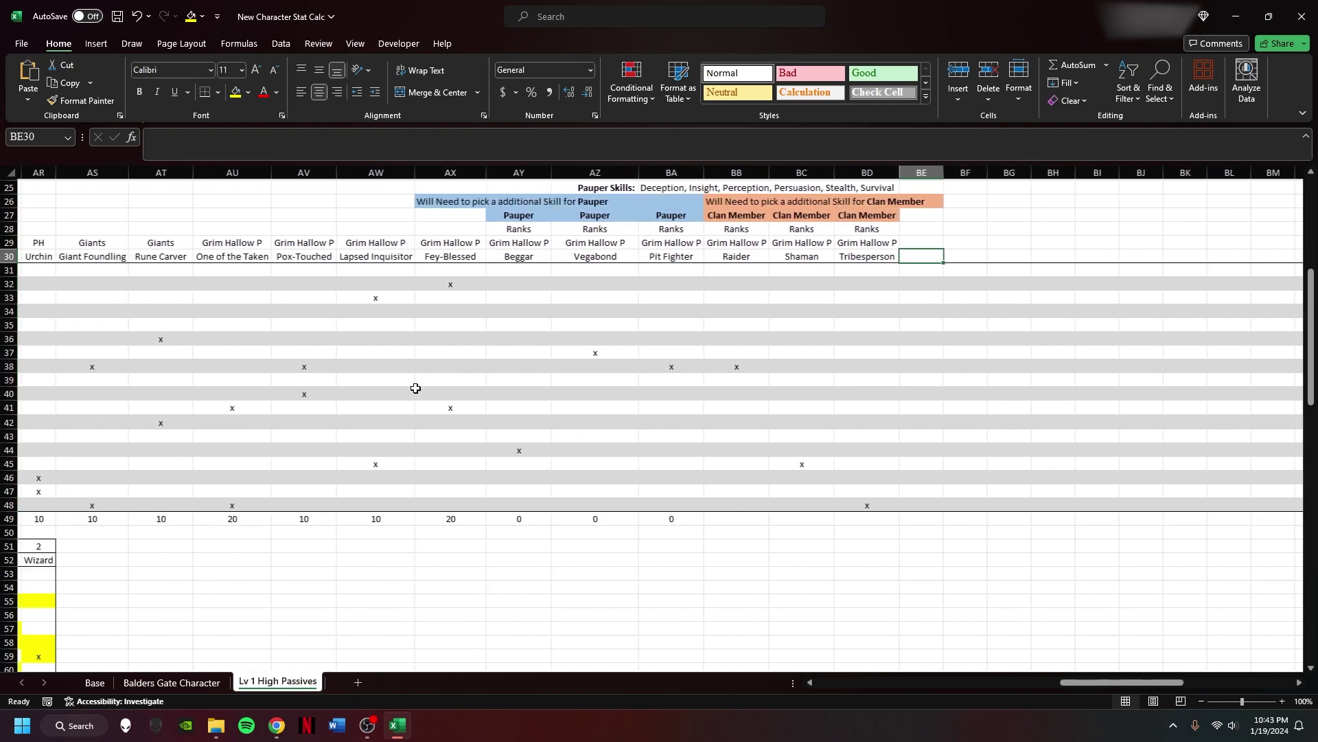
scroll(418, 391, "right", 3)
scroll(418, 391, "right", 1)
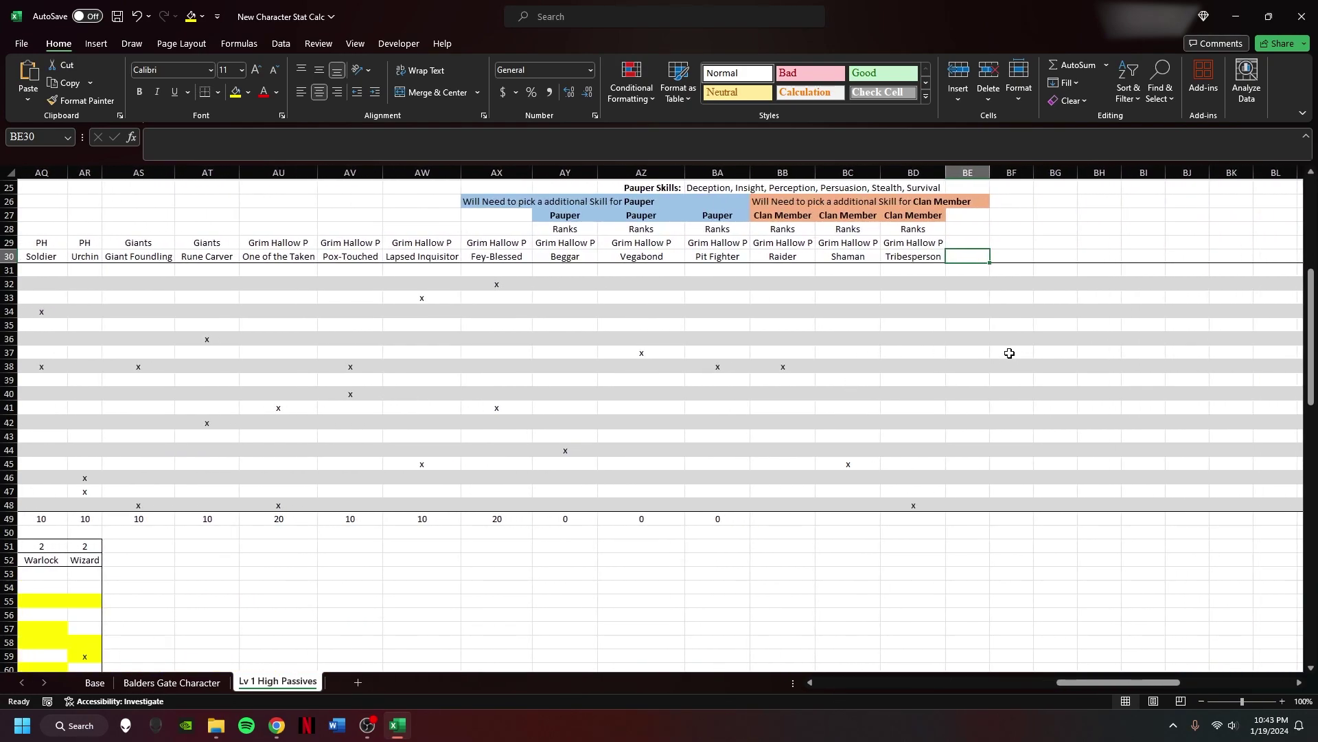
left_click_drag(967, 449, 968, 520)
scroll(751, 436, "left", 8)
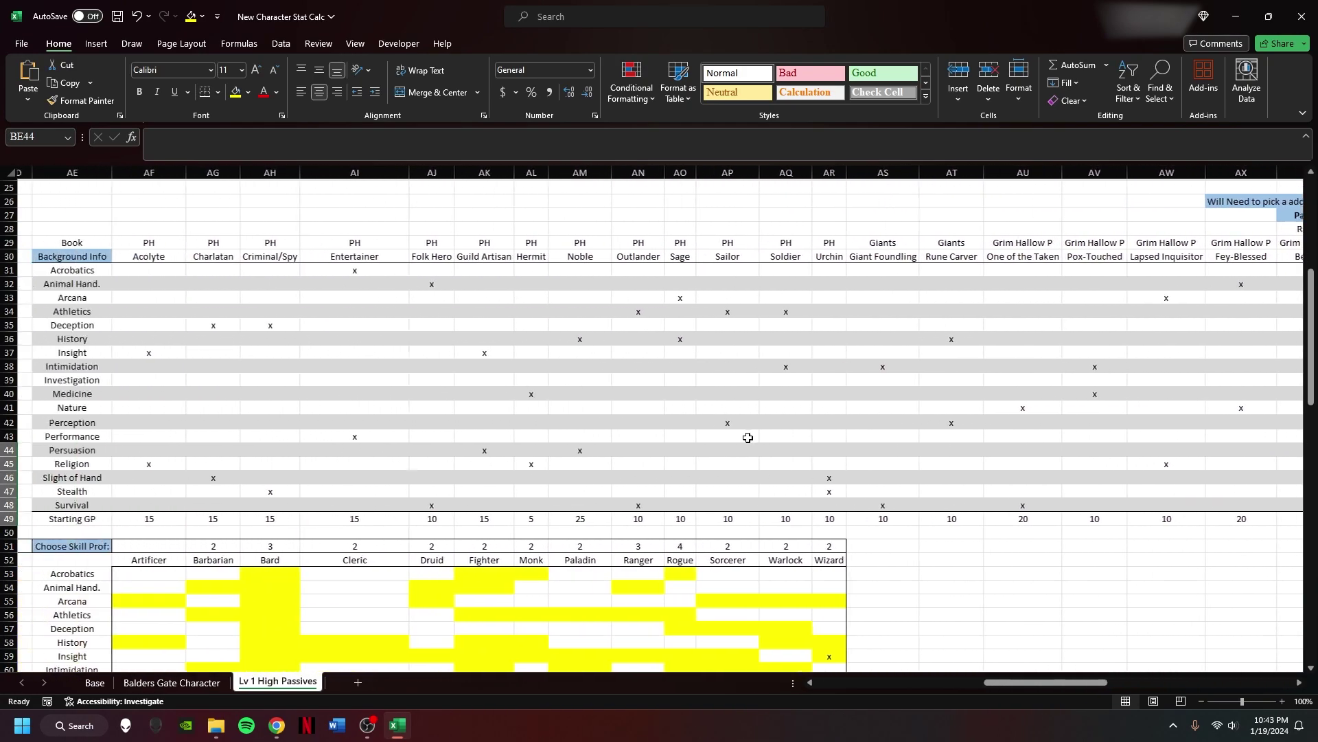
- Clear the x marks for Insight and Investigation in the Wizard column of the Choose Skill Prof table
scroll(753, 436, "down", 5)
left_click(439, 421)
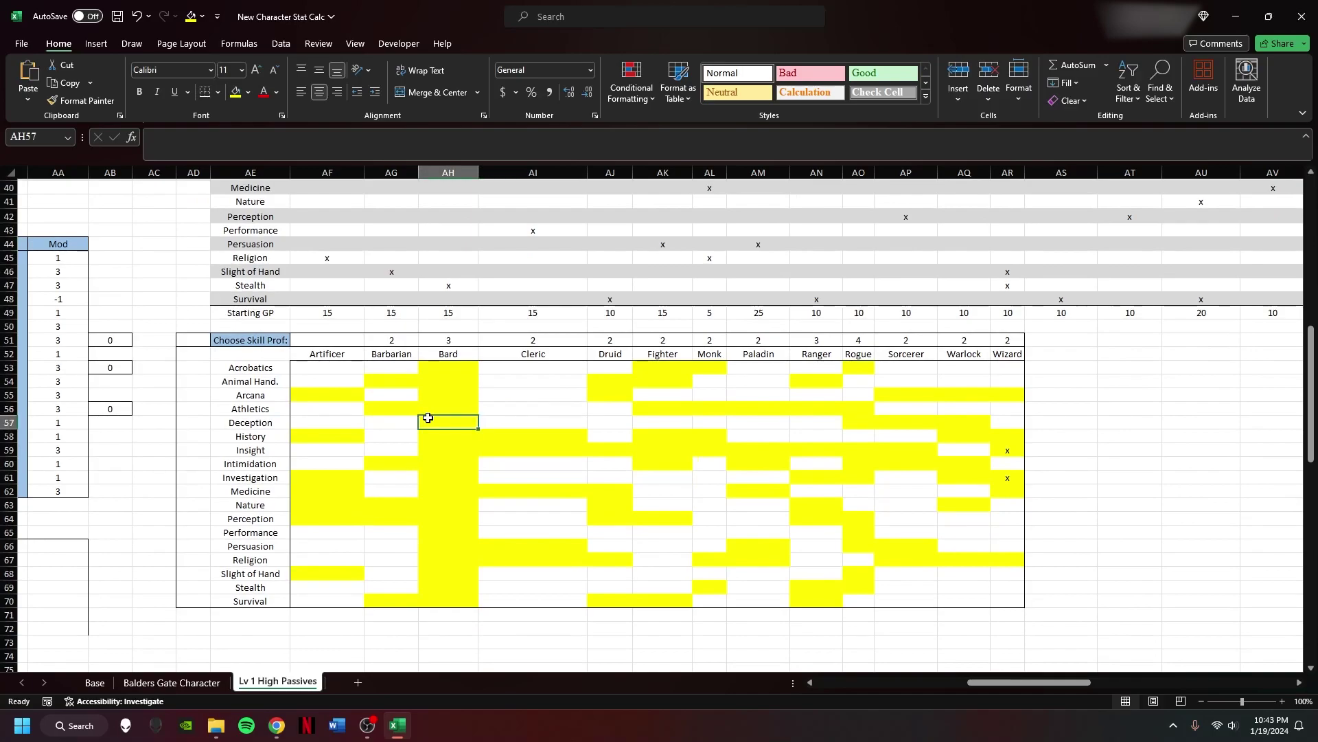
left_click(1013, 452)
double_click(1009, 473)
key("BackSpace")
key("Tab")
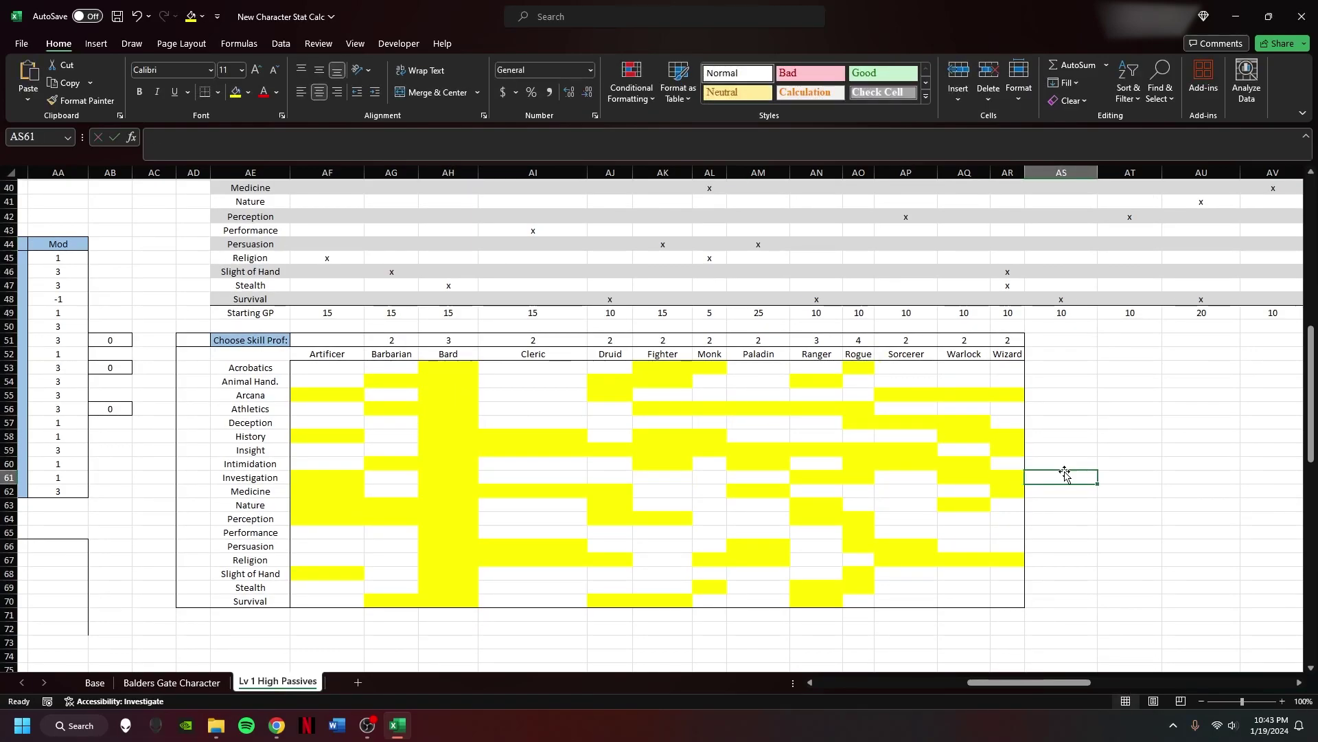
- Check the character's base class and mark Acrobatics and Intimidation with x in the Fighter column of the Choose Skill Prof table
scroll(716, 422, "left", 2)
scroll(716, 422, "left", 7)
scroll(686, 426, "up", 13)
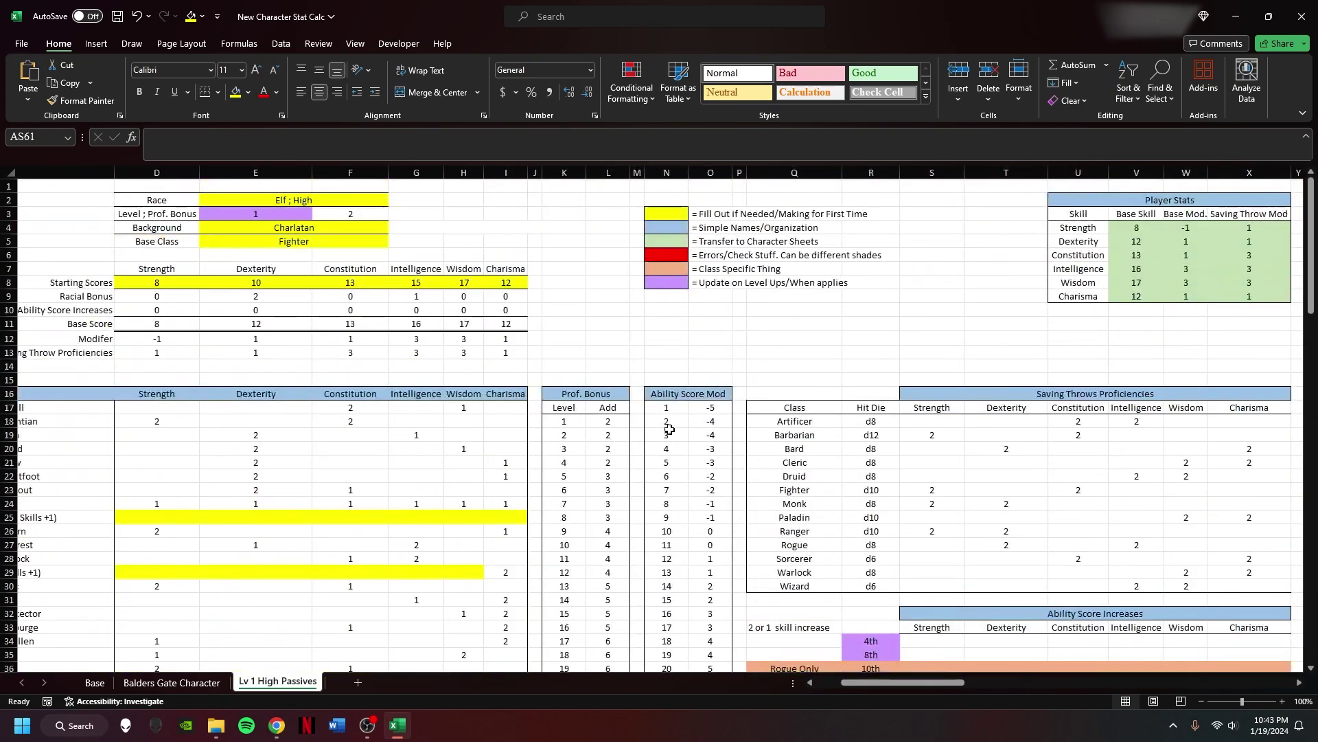
scroll(668, 429, "right", 8)
scroll(667, 412, "down", 13)
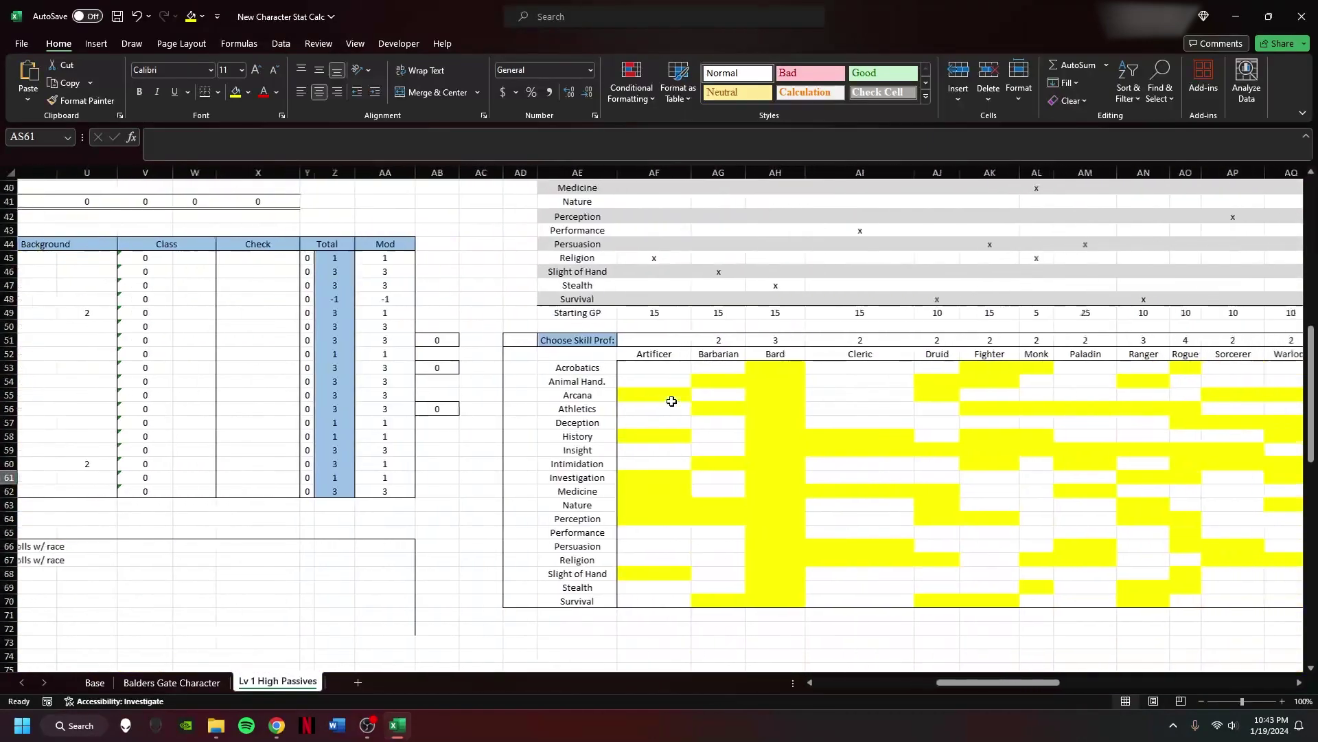
left_click(663, 342)
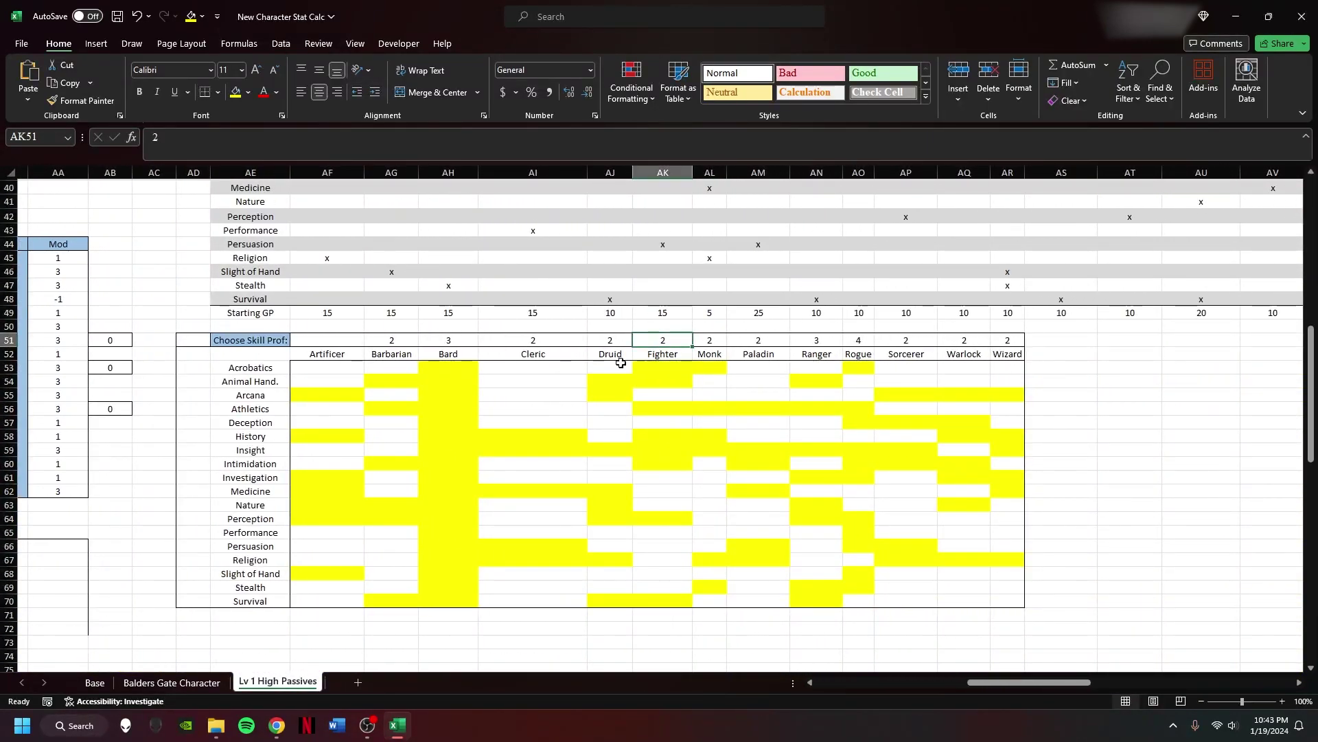
left_click(667, 381)
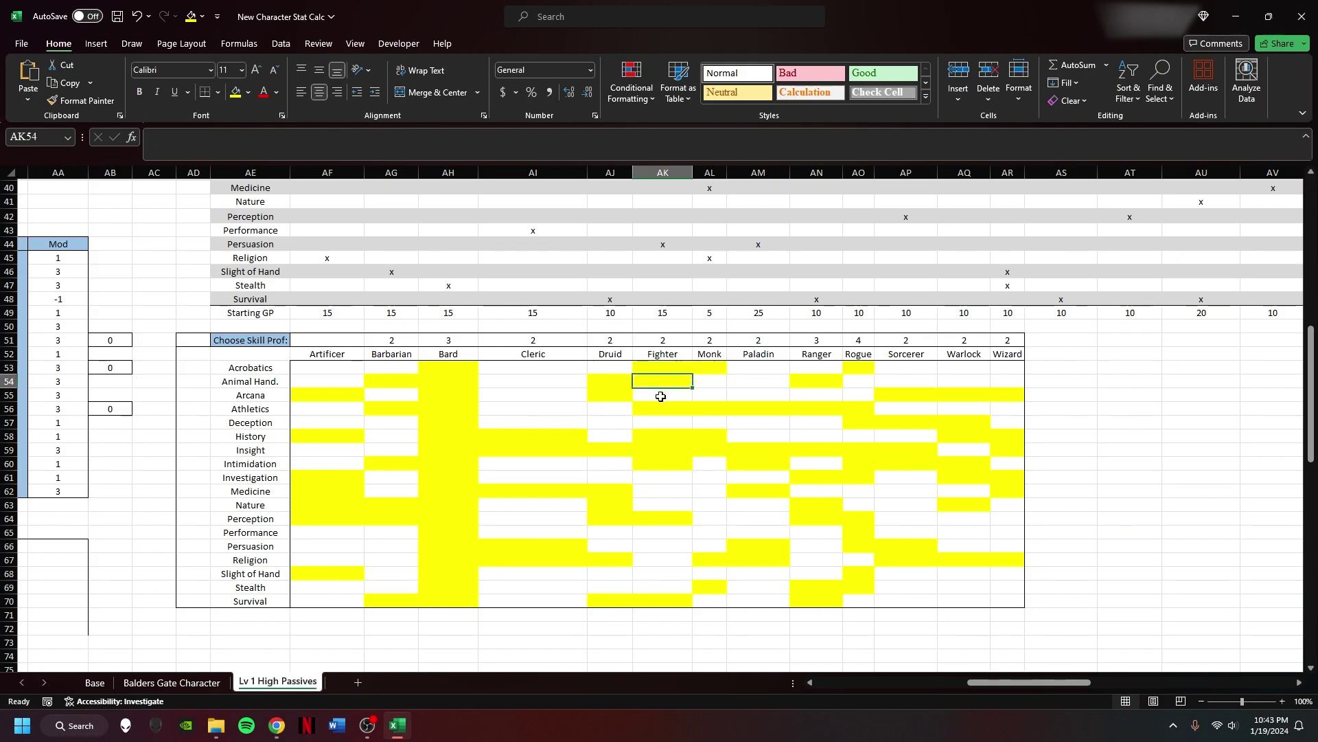
left_click(661, 371)
type("x")
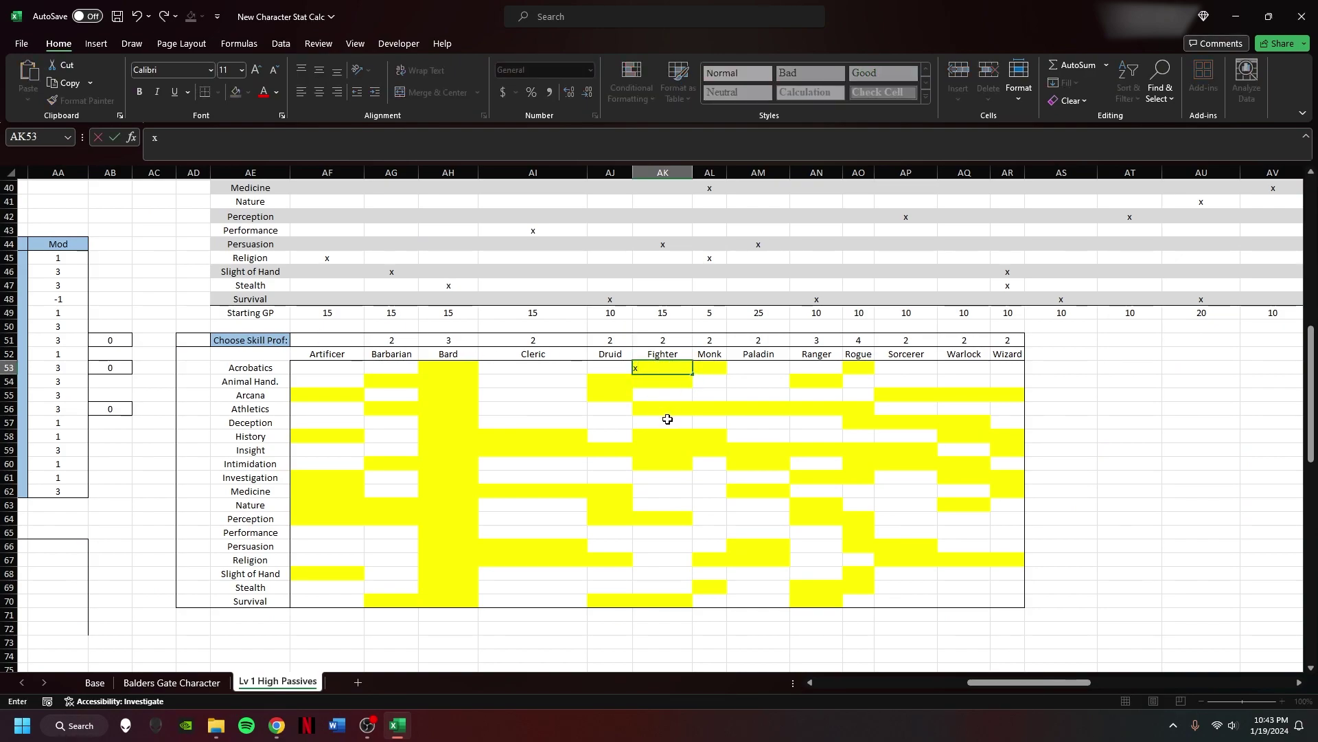
left_click(645, 449)
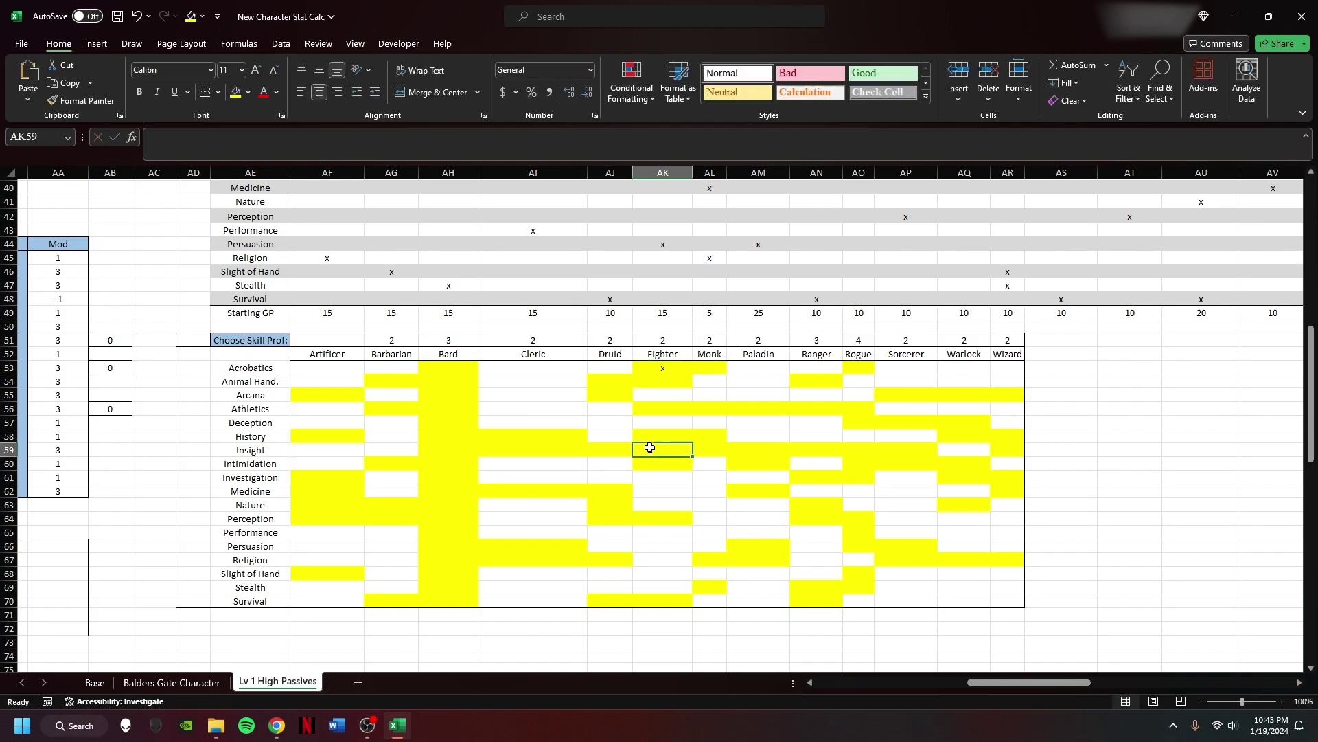
left_click(648, 462)
type("x")
left_click(741, 484)
- Examine the Class and Background columns of the Skills table, comparing the Intimidation and Deception rows
scroll(627, 451, "left", 10)
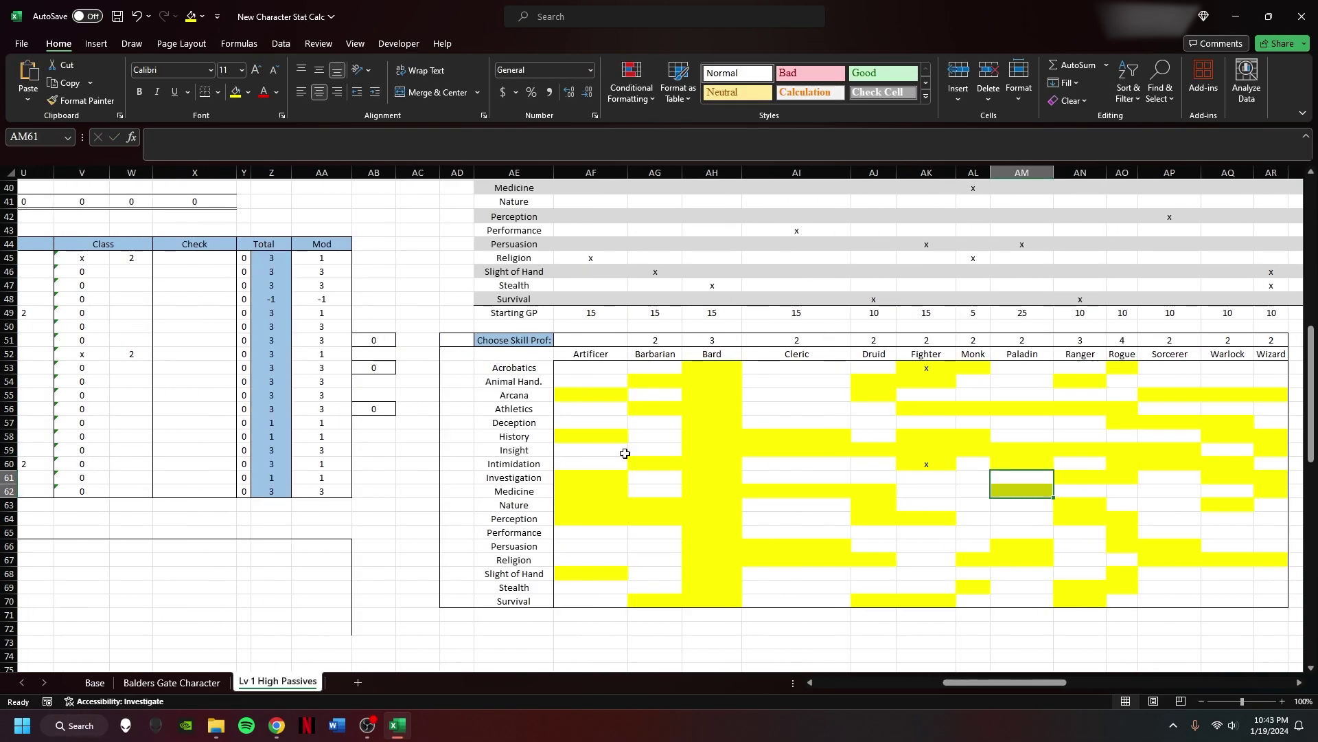
left_click_drag(418, 261, 415, 491)
key("ctrl+d")
left_click_drag(529, 259, 542, 379)
left_click(542, 378)
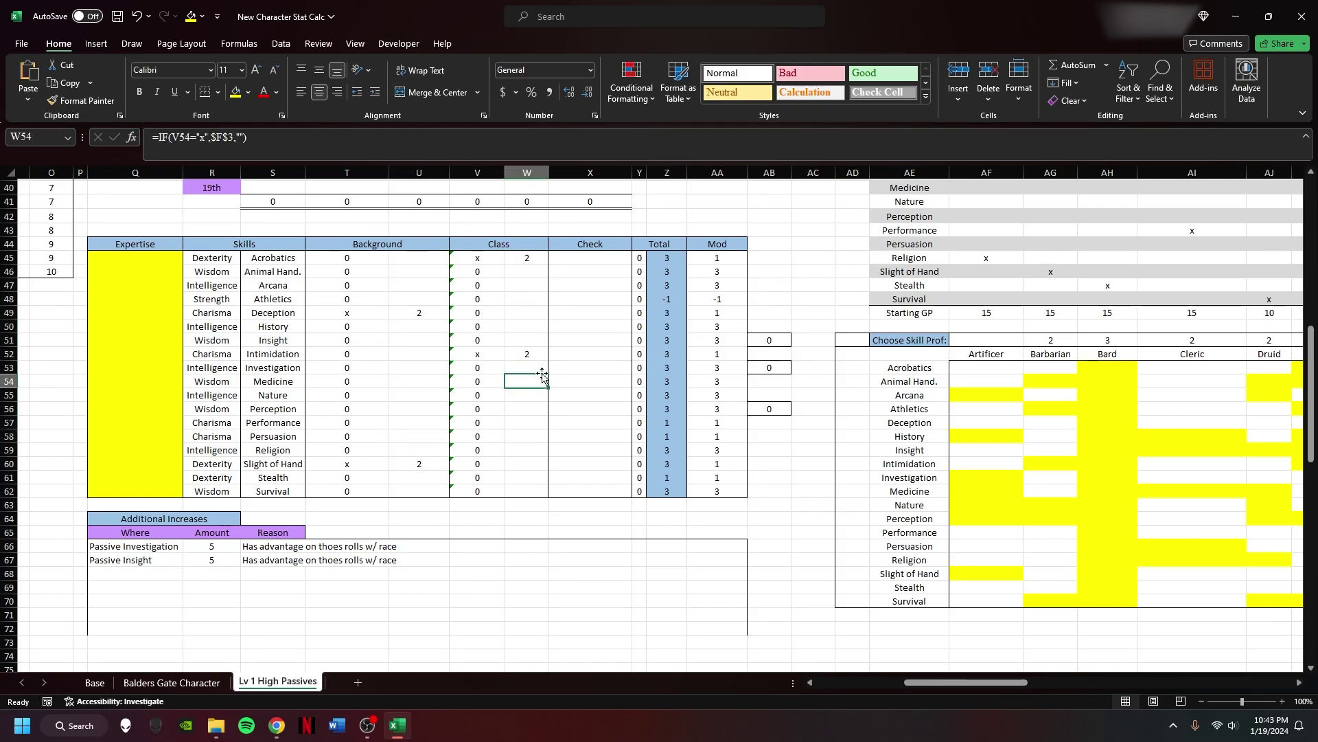
left_click_drag(406, 348, 275, 354)
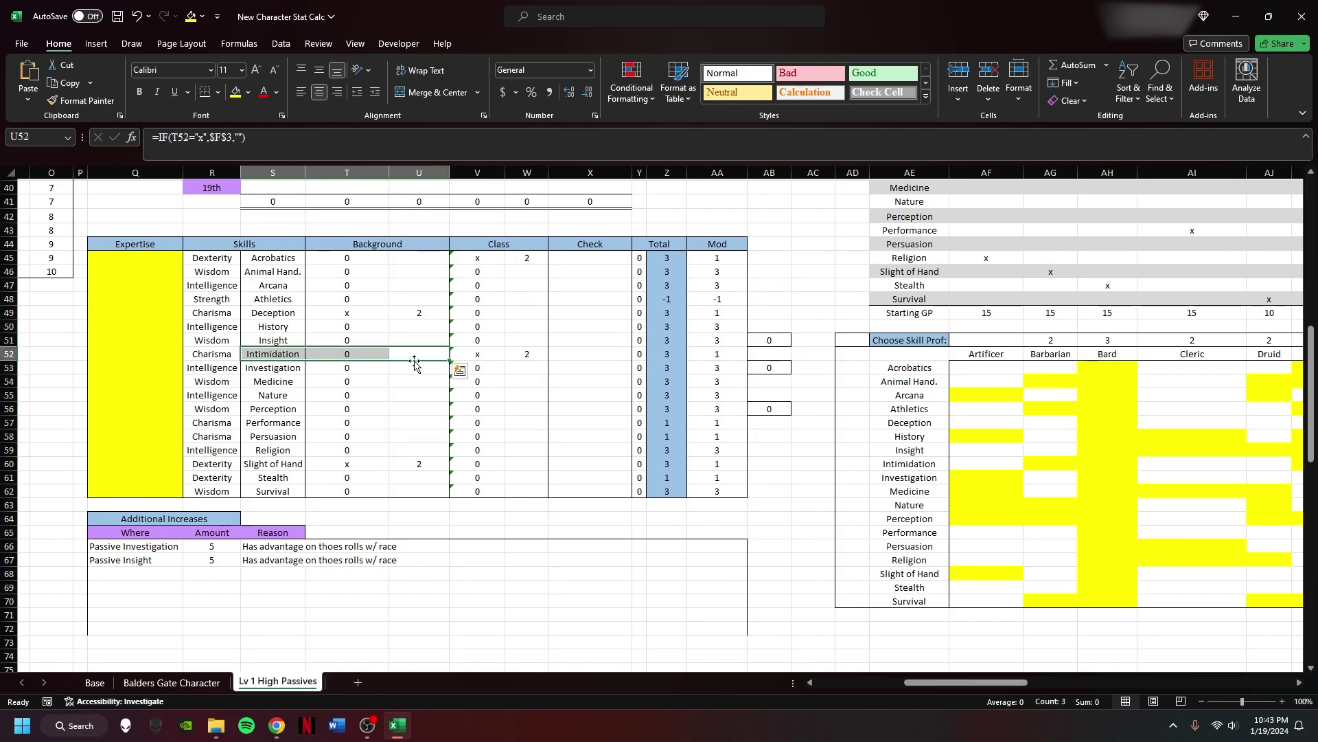
left_click_drag(427, 314, 527, 314)
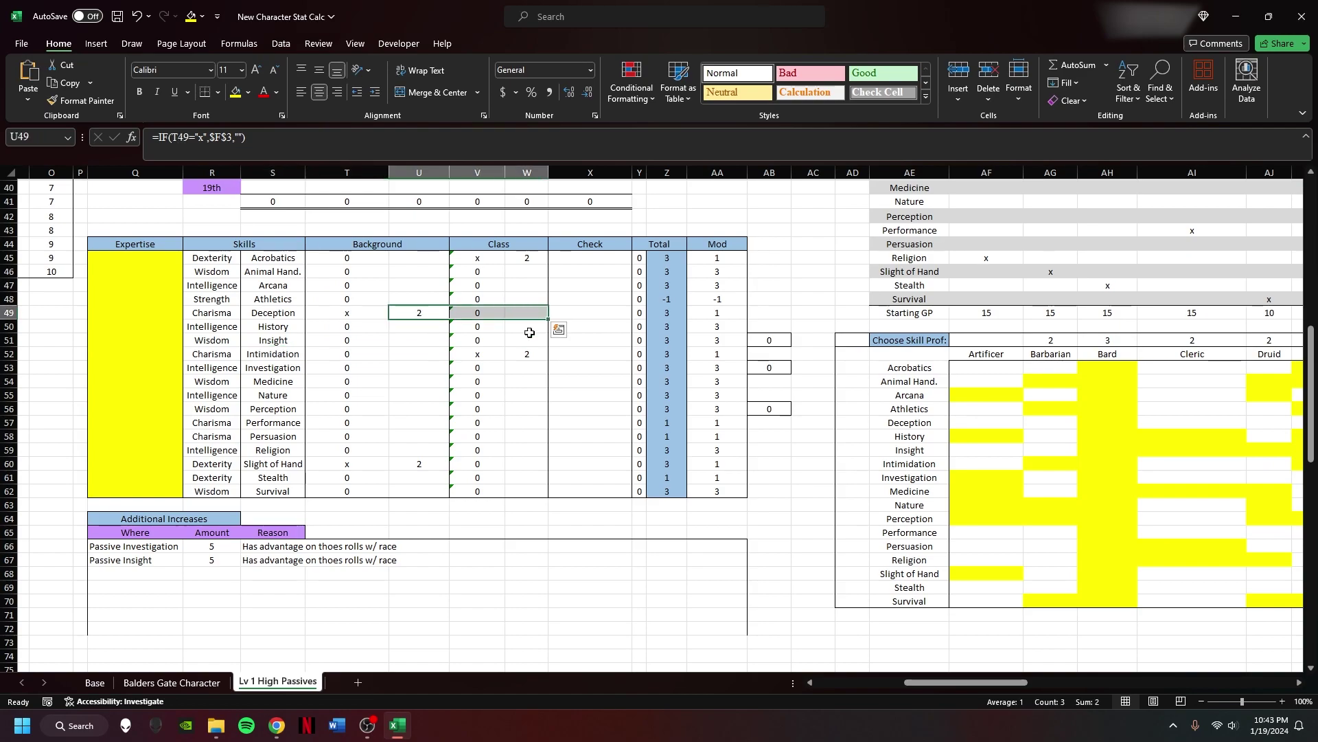
- Mark Deception with x in the Fighter column and inspect the Check formula in the Skills table's Deception row
scroll(772, 465, "right", 5)
left_click_drag(270, 425, 649, 428)
left_click(648, 424)
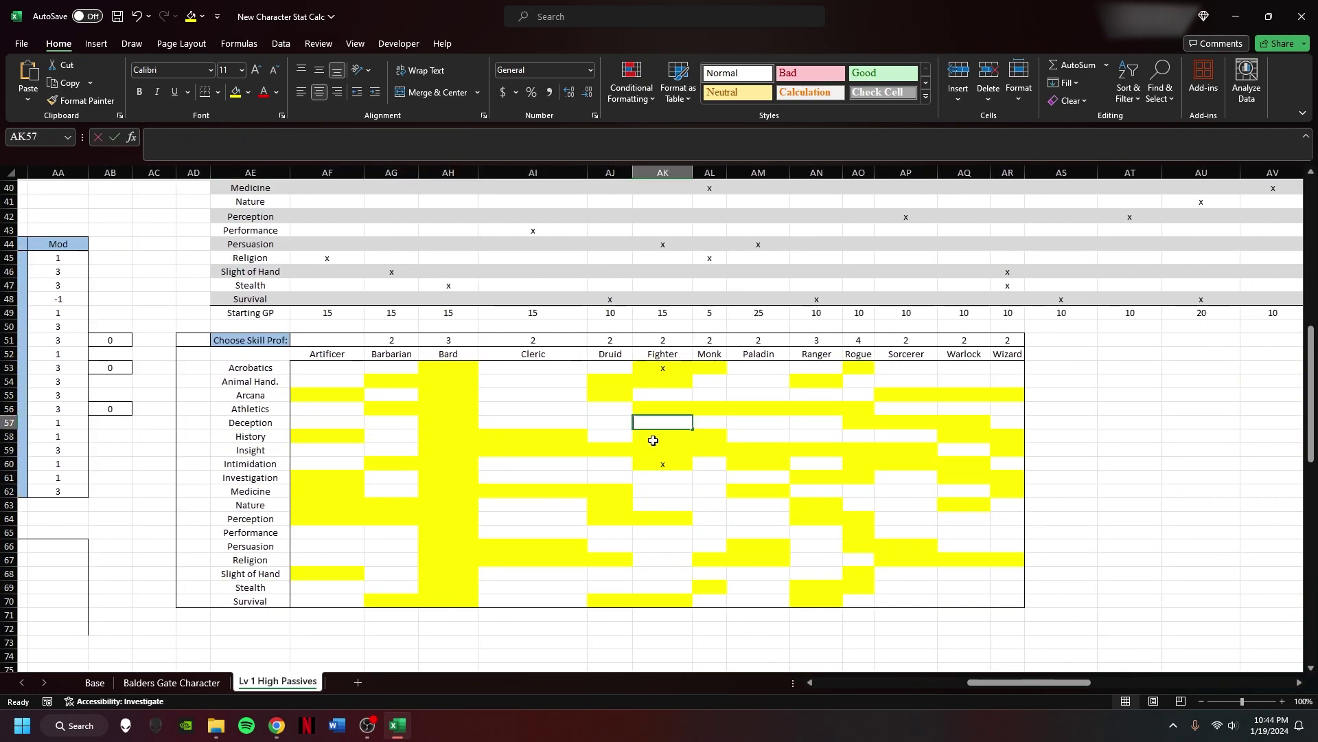
type("x")
left_click(715, 462)
scroll(754, 456, "left", 5)
scroll(772, 472, "left", 3)
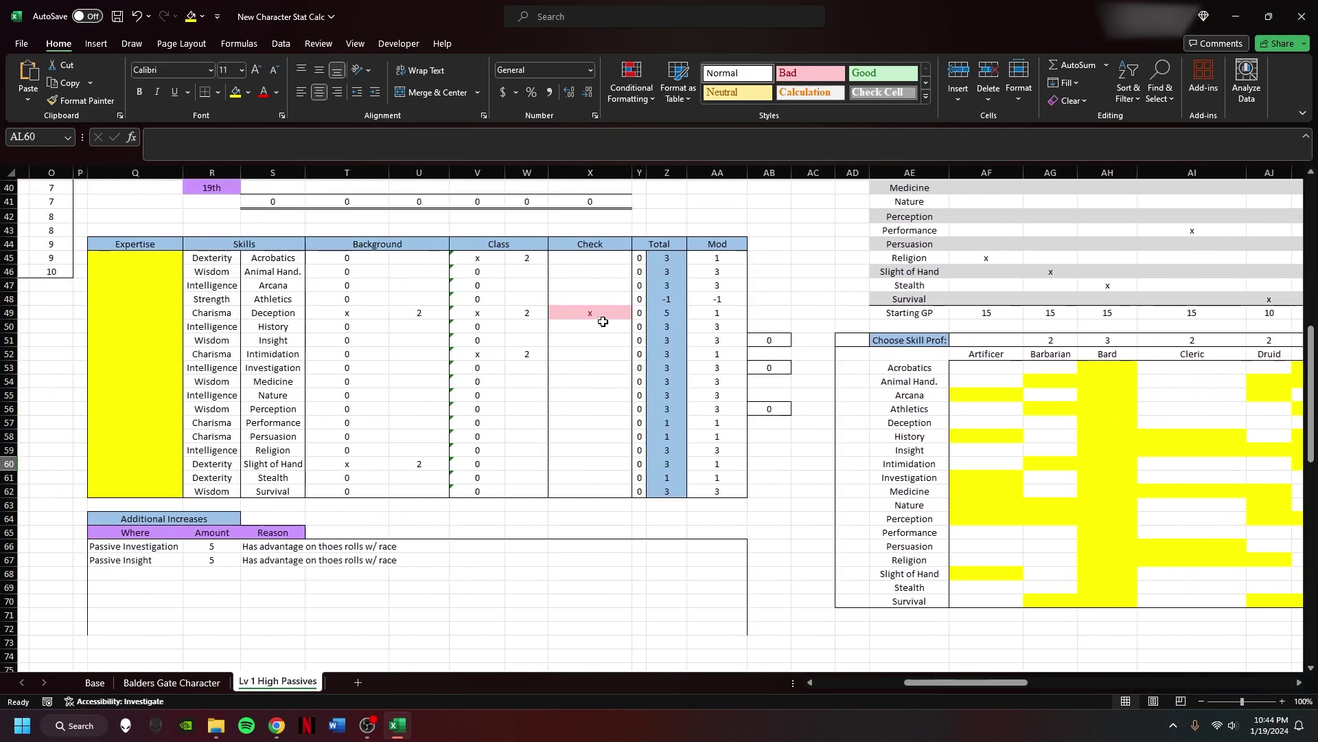
left_click(604, 311)
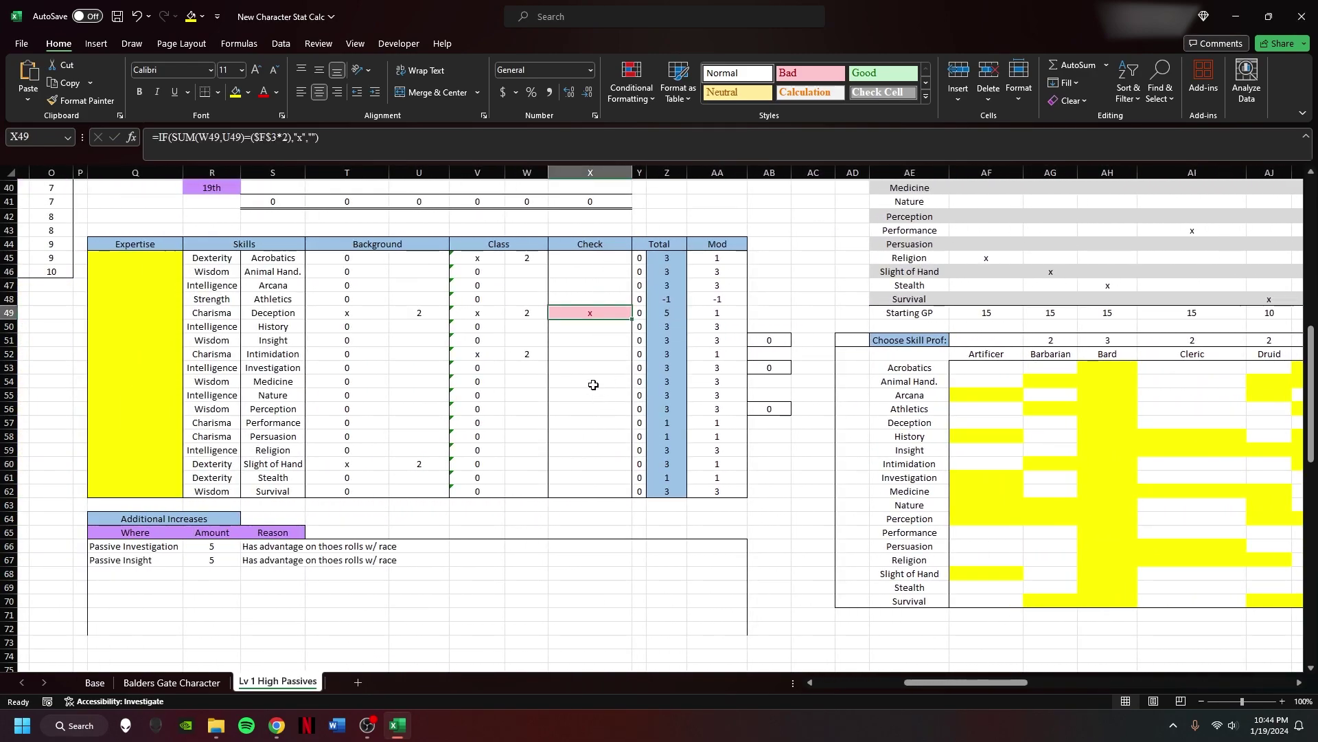
- Clear the x mark for Deception in the Fighter column of the Choose Skill Prof table
scroll(640, 397, "right", 6)
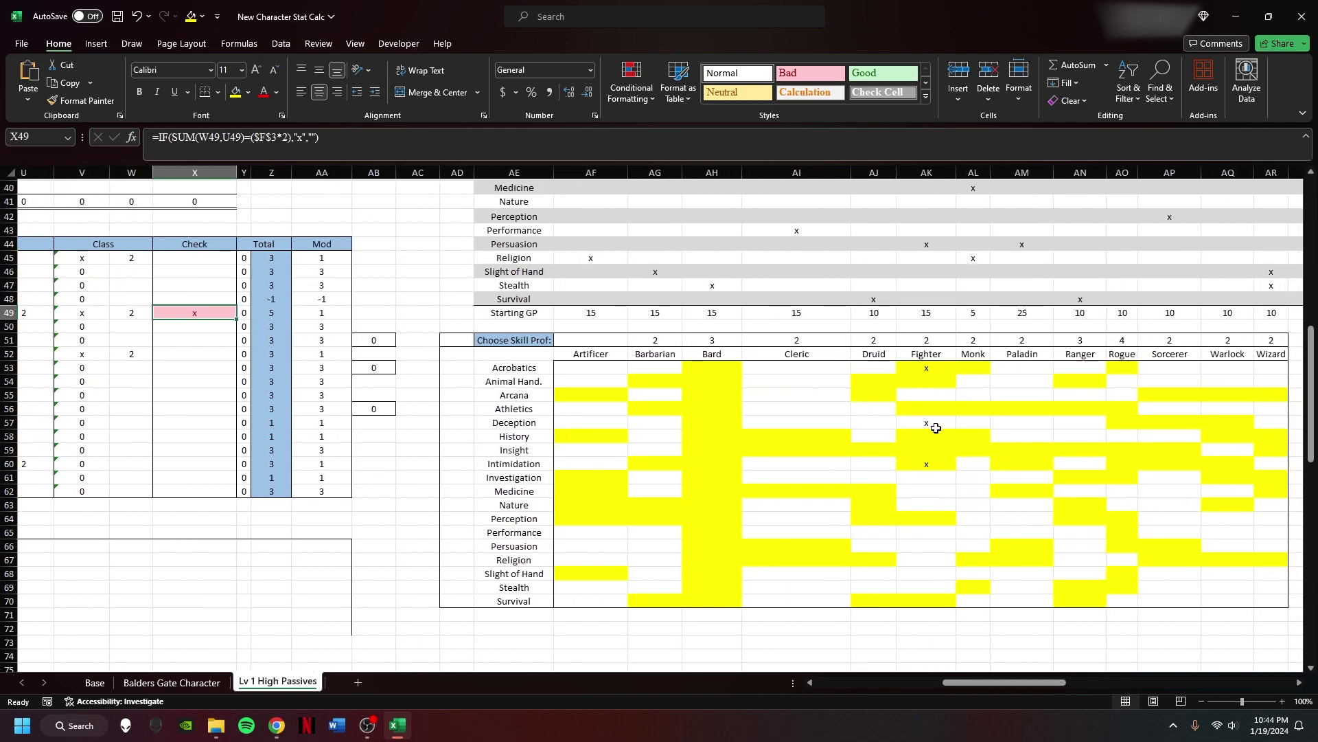
left_click(927, 422)
key("BackSpace")
left_click(588, 410)
- Inspect the expertise bonus IF formula in the Athletics row of the Skills table
scroll(588, 412, "left", 6)
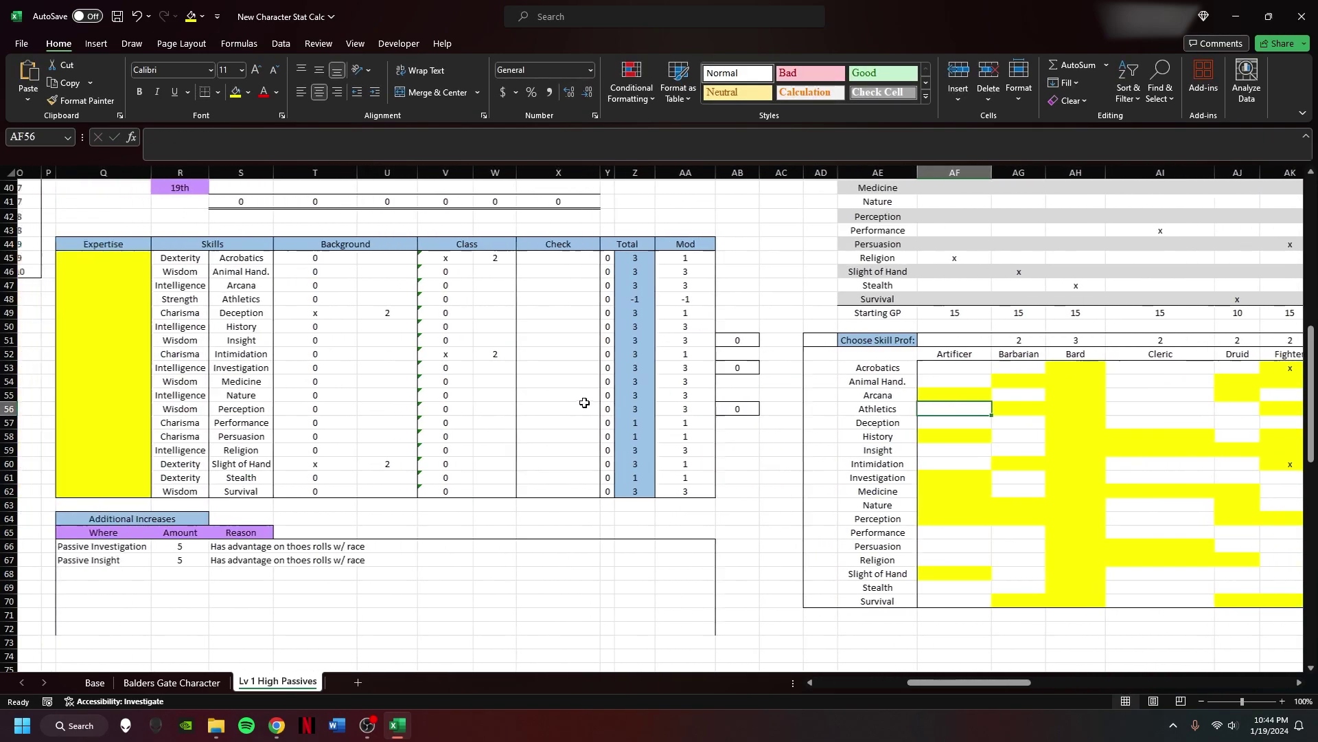
double_click(642, 299)
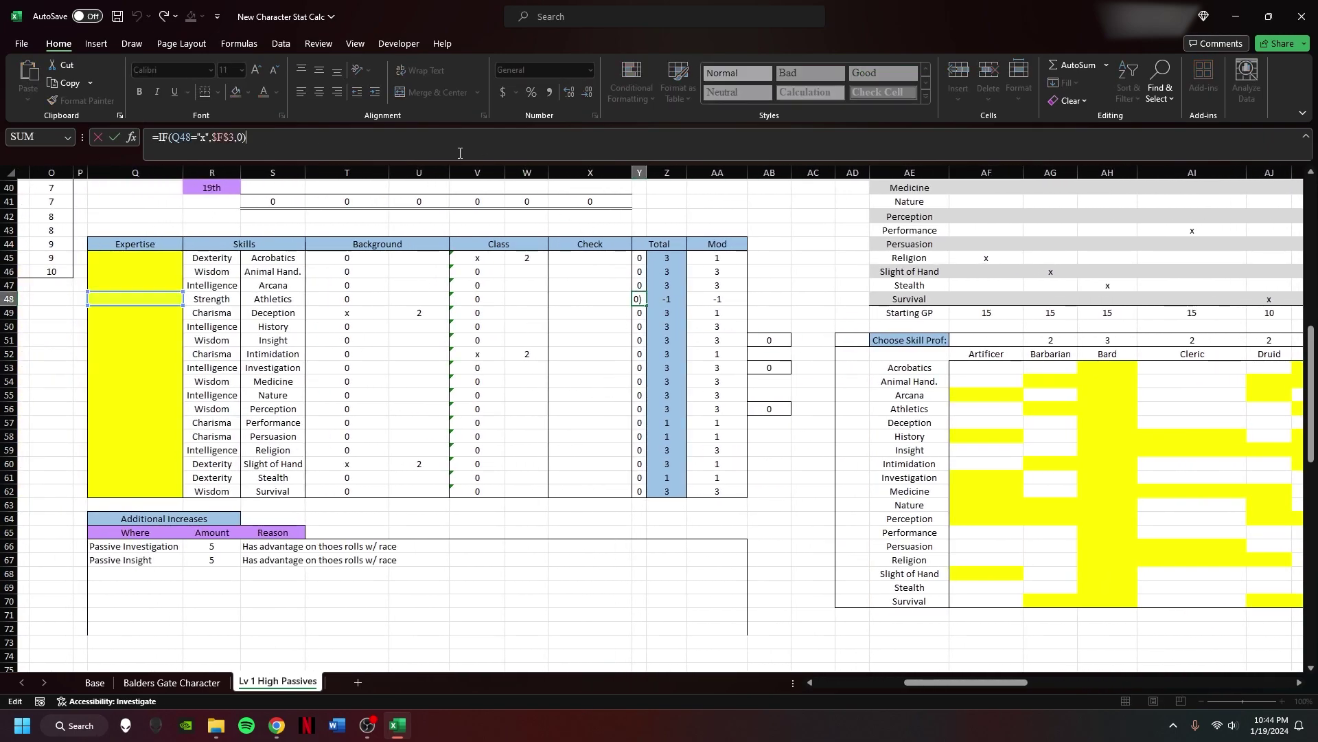
key("Escape")
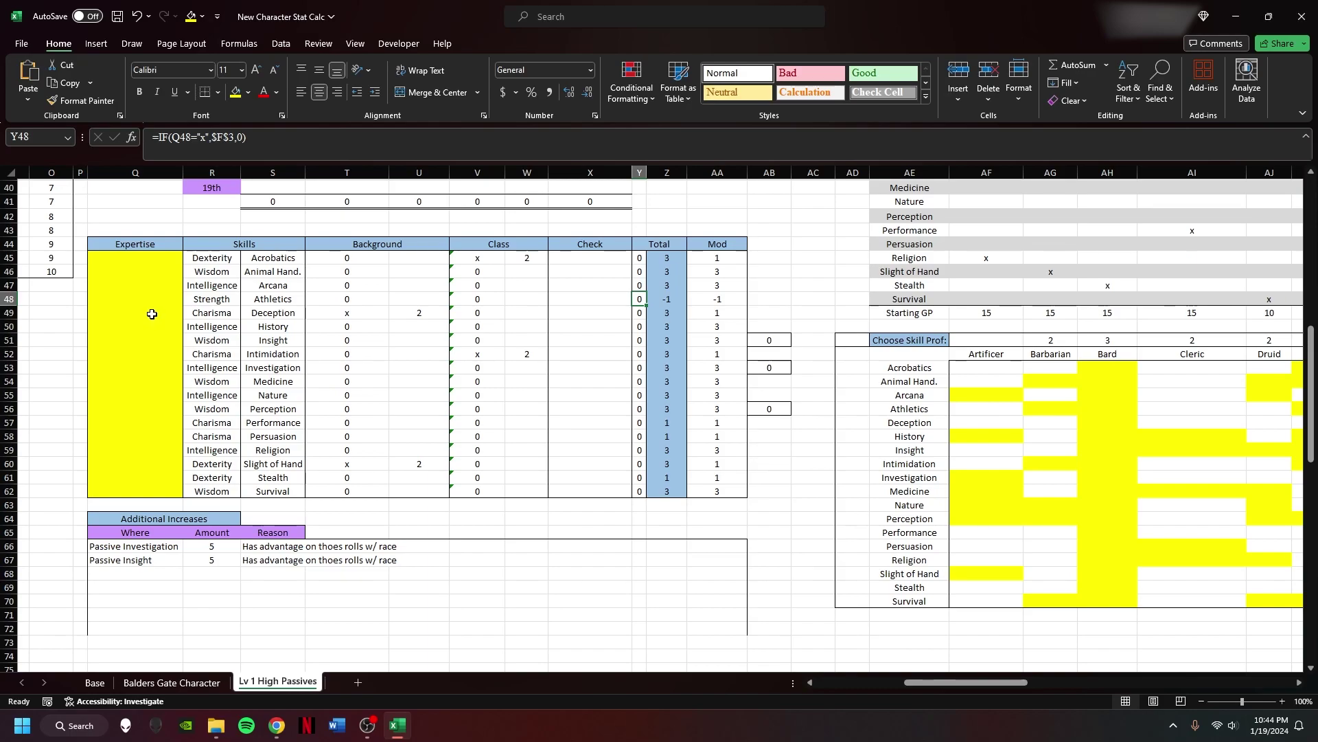
- Mark Deception with x in the Expertise column, inspect its background and expertise bonus cells, and clear the mark
left_click(149, 315)
type("x")
left_click(140, 351)
left_click(110, 309)
left_click(348, 310)
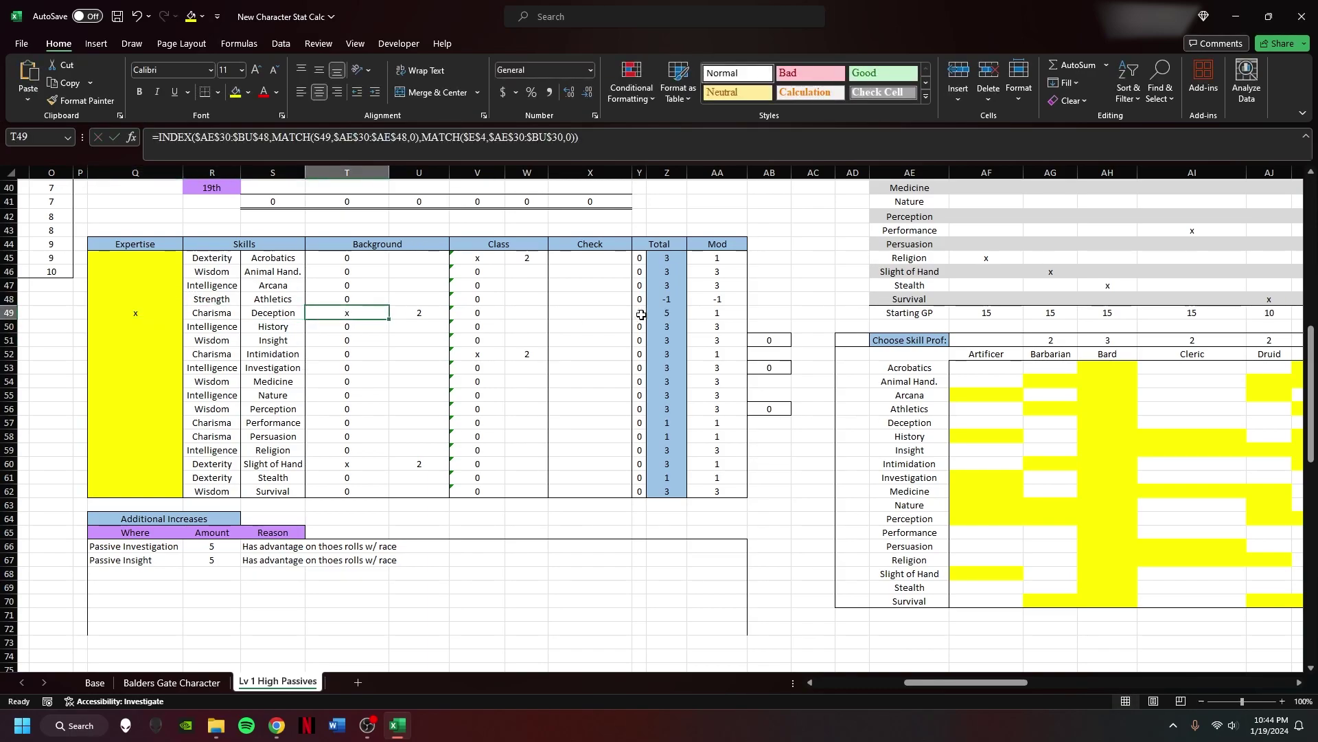
left_click(641, 315)
left_click(111, 315)
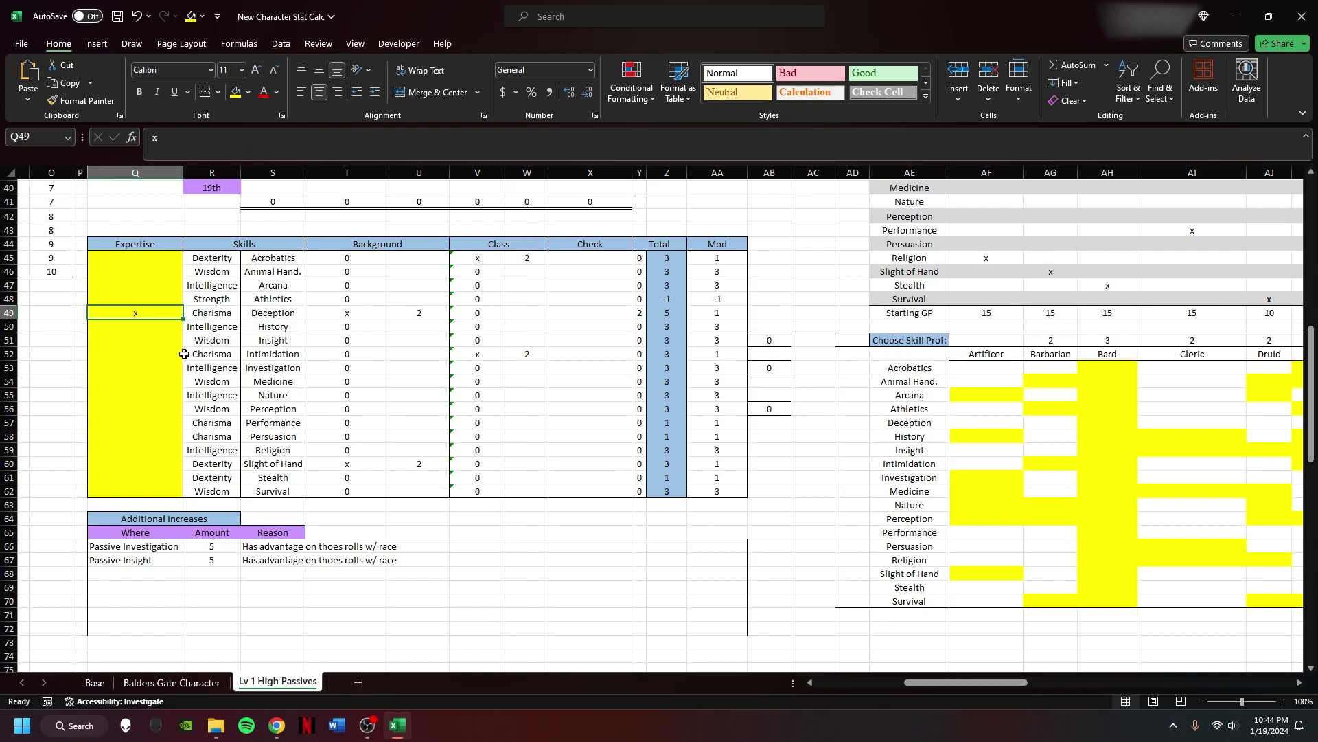
- Examine the Additional Increases table's Where, Amount and Reason entries for Passive Investigation and Passive Insight
left_click(591, 596)
scroll(591, 591, "down", 2)
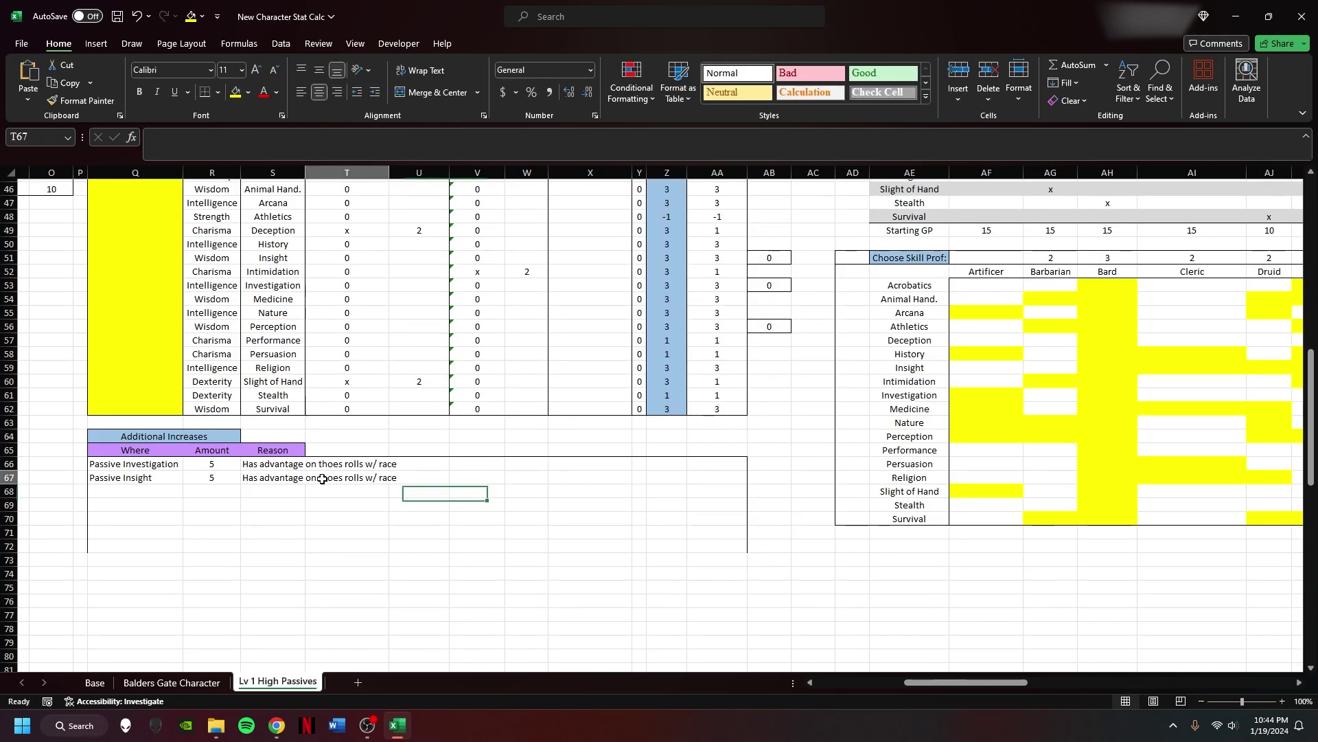
left_click(136, 463)
left_click(262, 489)
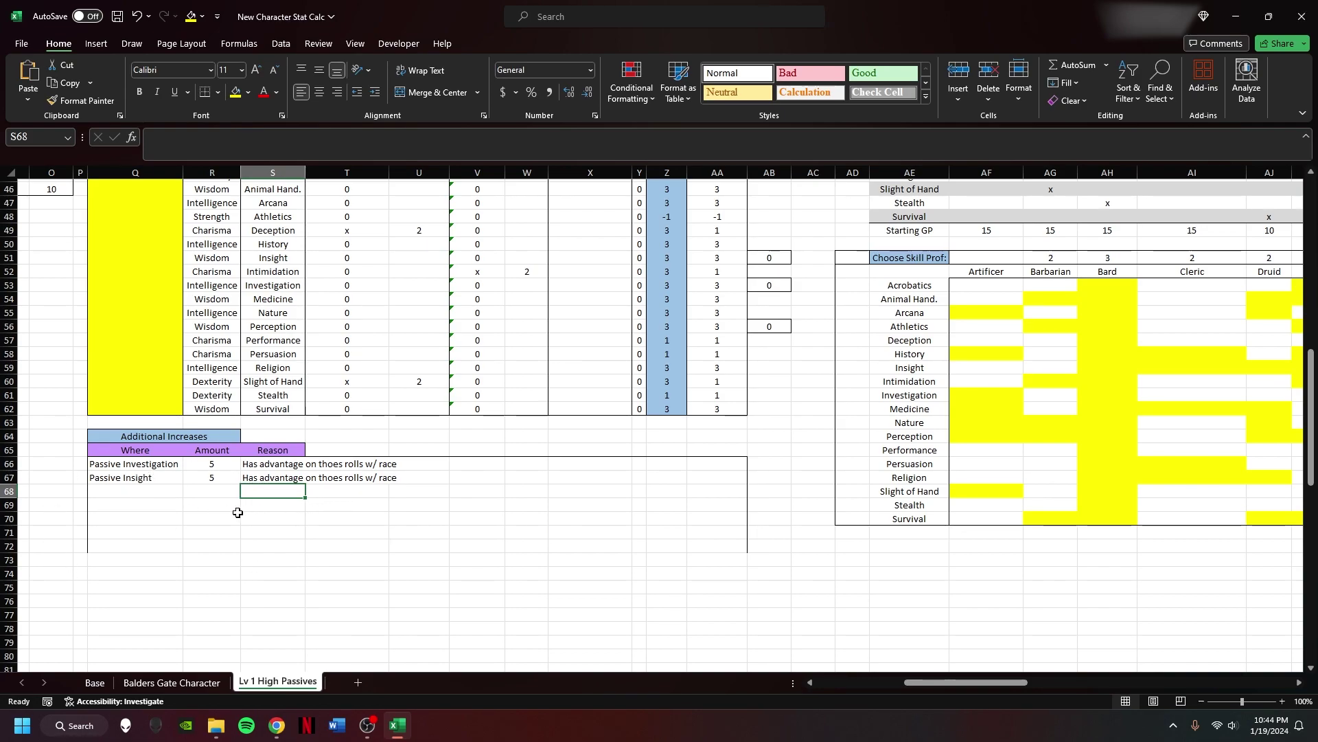
left_click(212, 464)
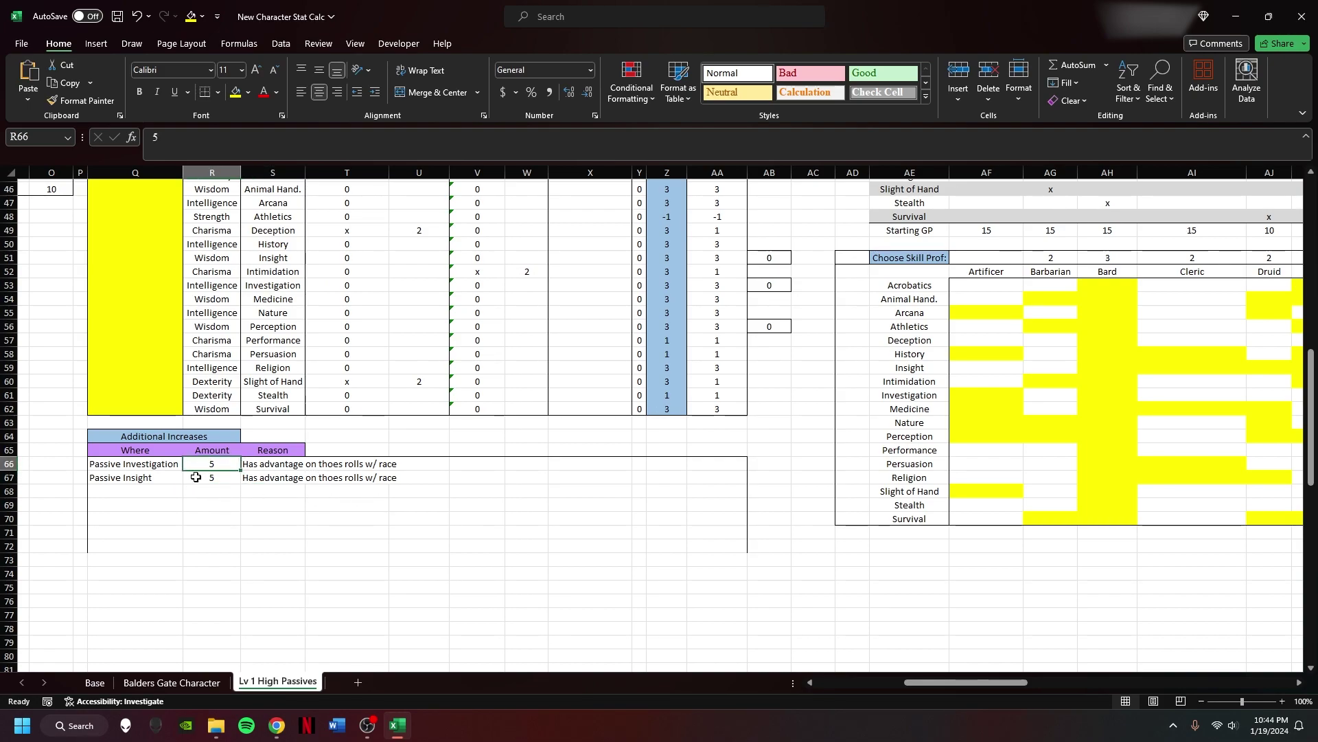
left_click_drag(132, 467, 212, 491)
left_click(298, 532)
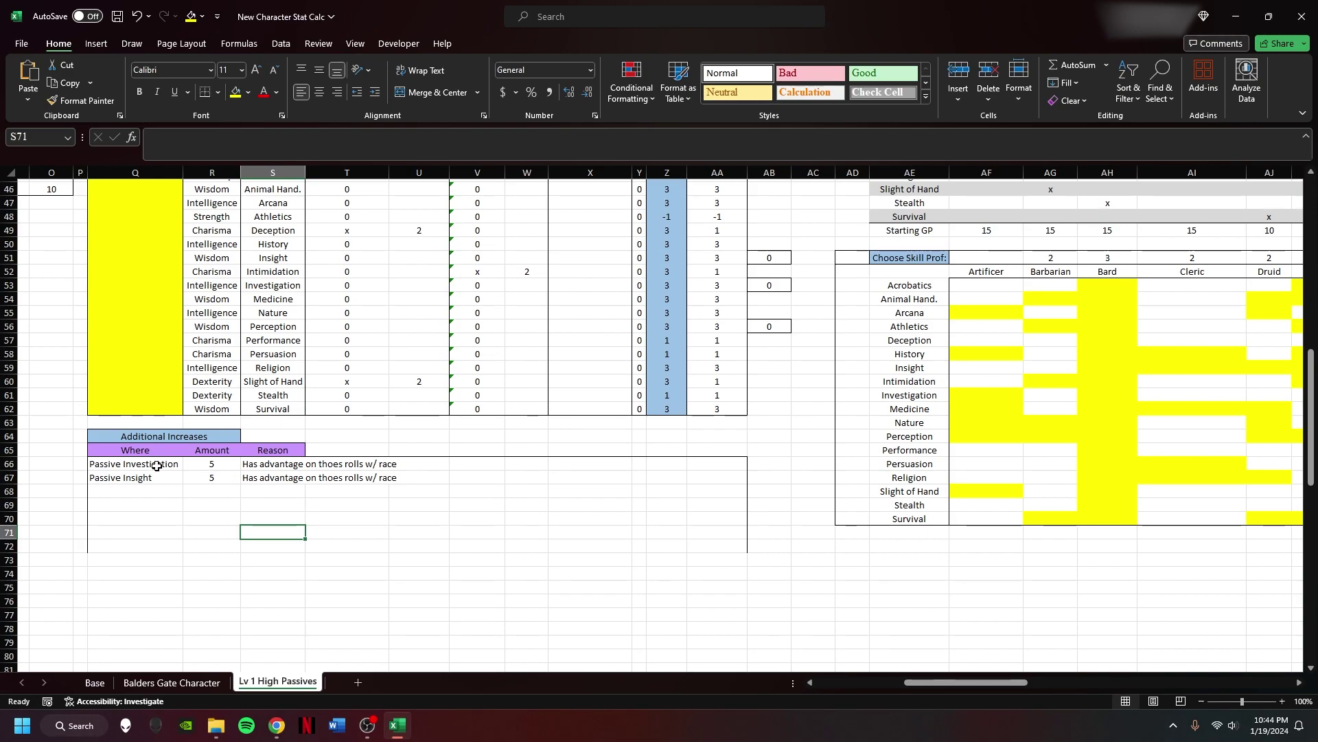
left_click(223, 491)
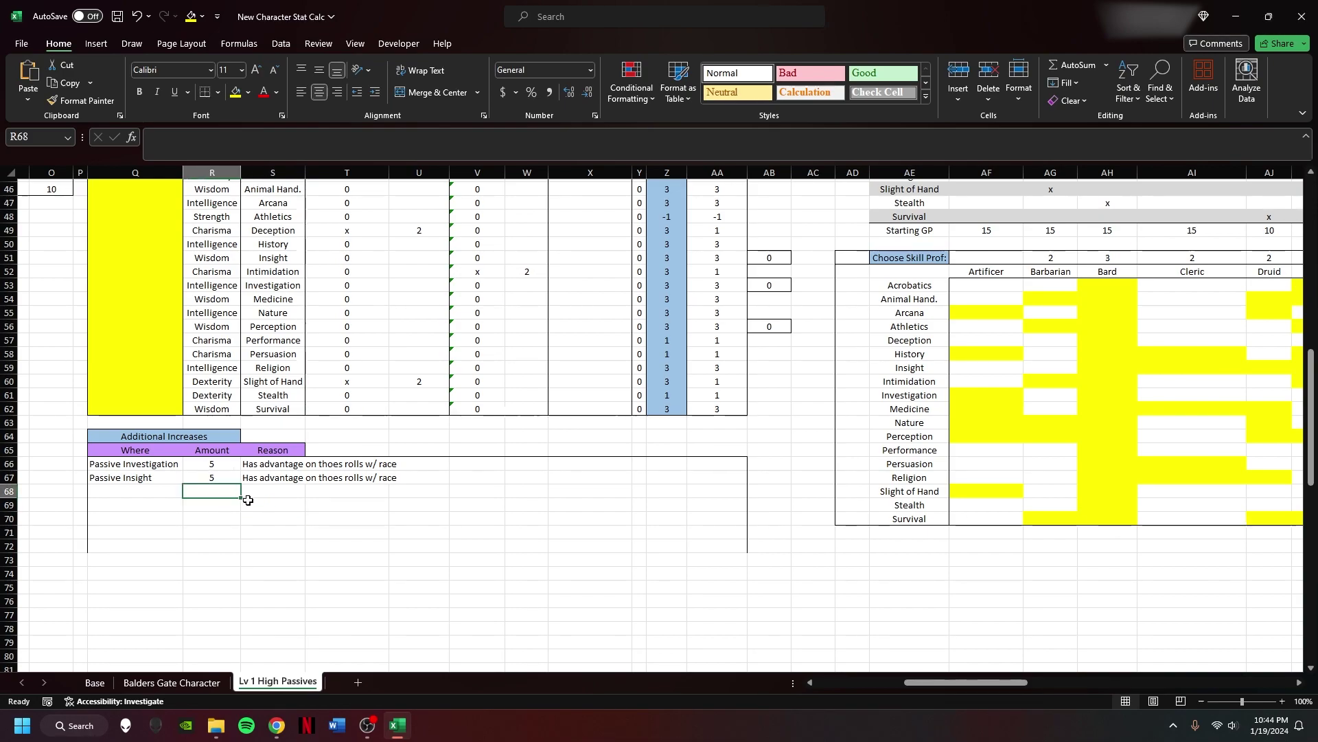
- Try to extend the Initiative formula by adding another value to the Dexterity base modifier in W5
scroll(496, 509, "up", 6)
scroll(496, 509, "up", 9)
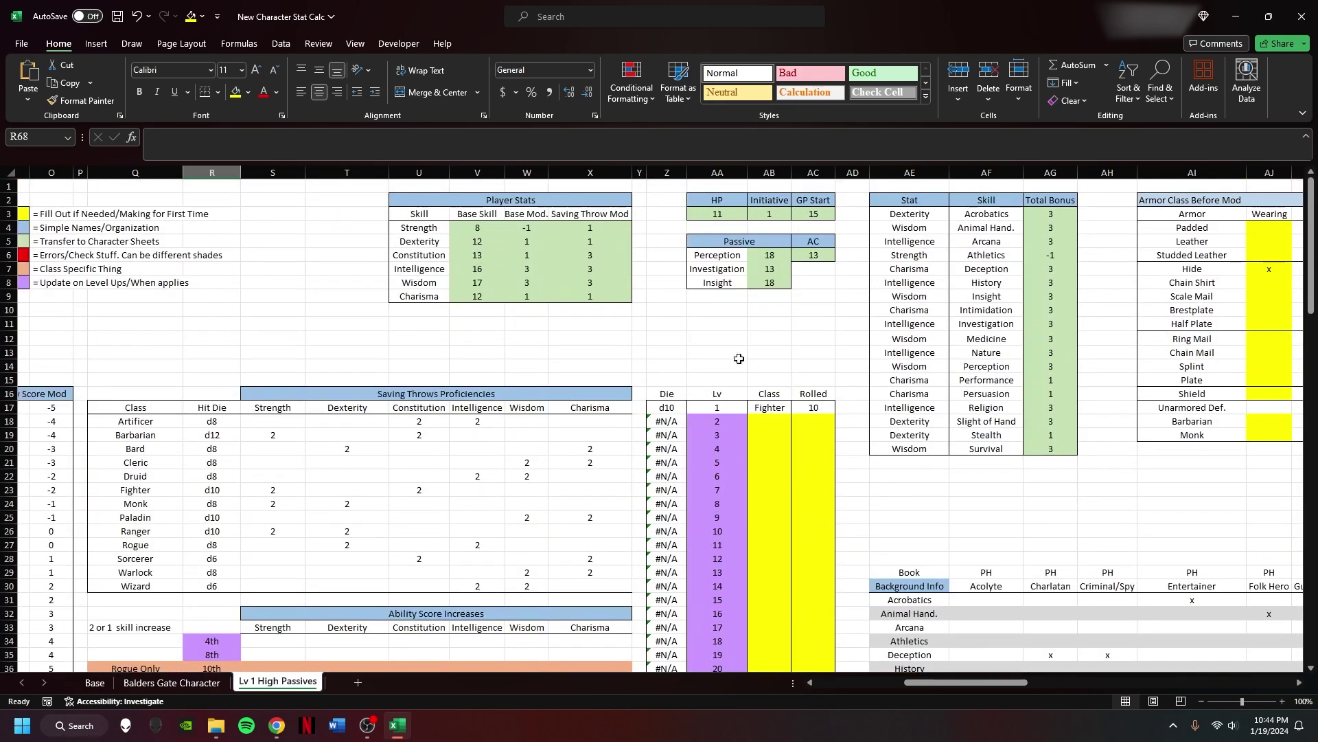
left_click(770, 214)
type("=")
left_click(527, 241)
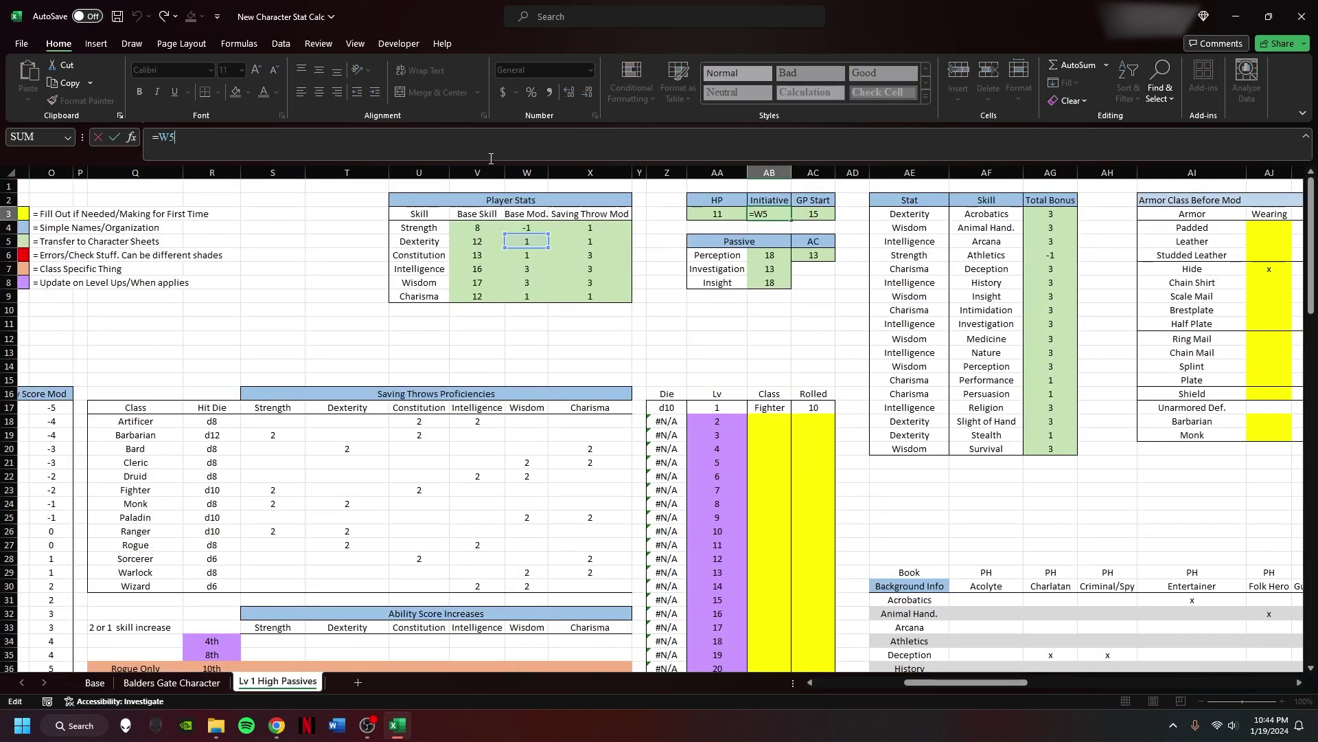
type("+5")
scroll(508, 357, "down", 20)
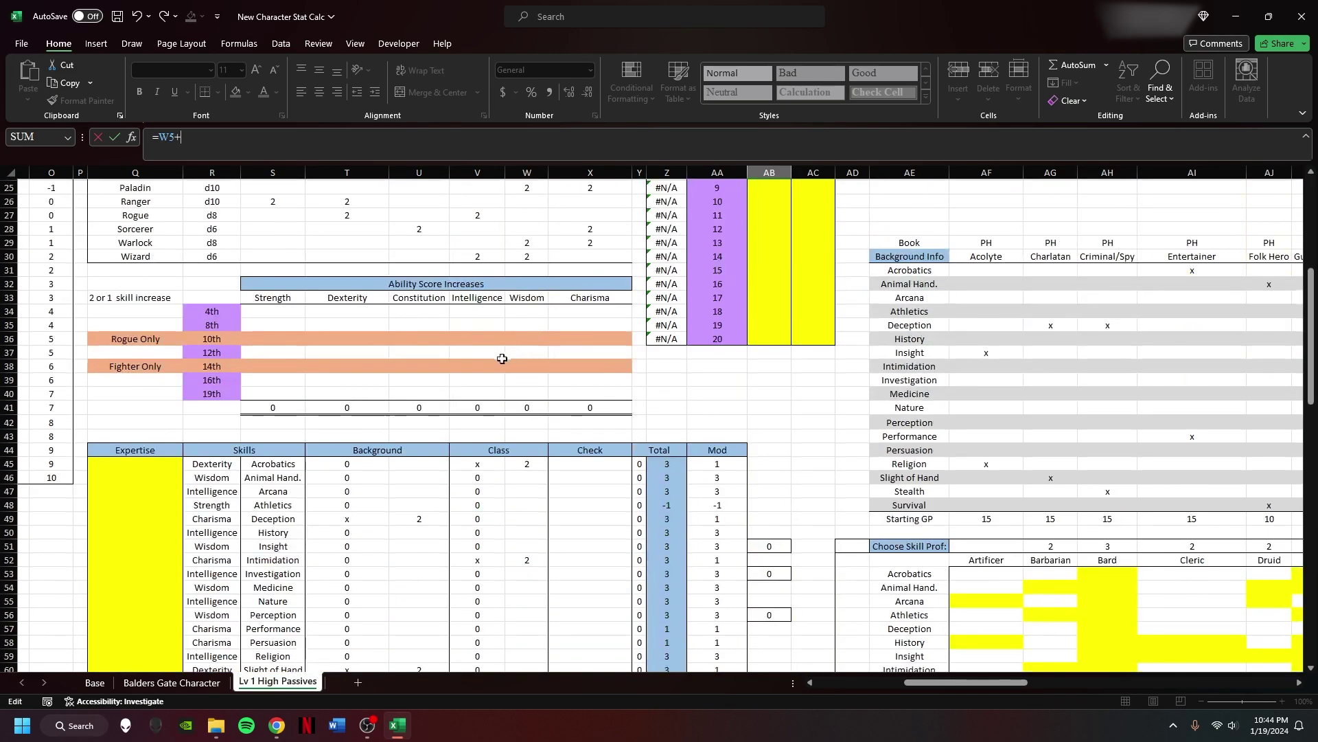
key("BackSpace")
left_click(226, 285)
key("Return")
scroll(343, 336, "up", 20)
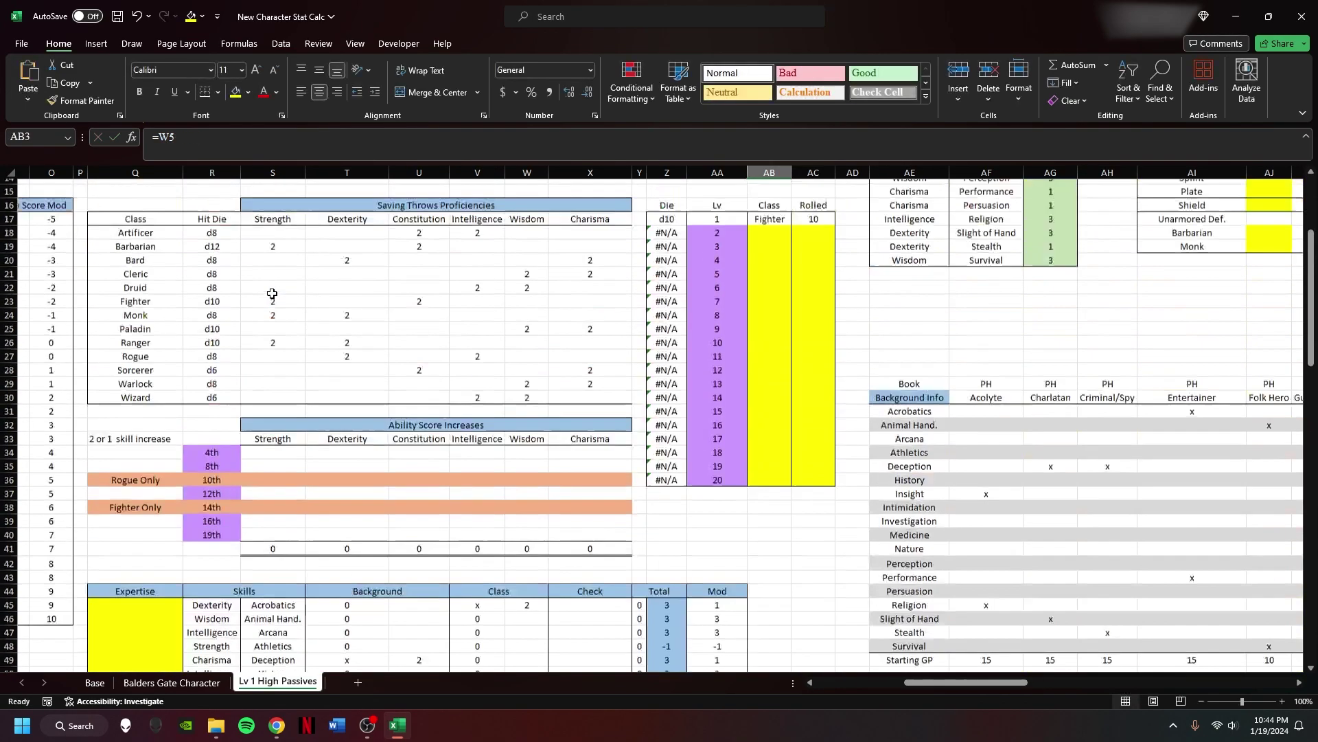
- Inspect the GP Start lookup formula, the skills' Total Bonus column and the Intelligence Base Skill formula
left_click(762, 365)
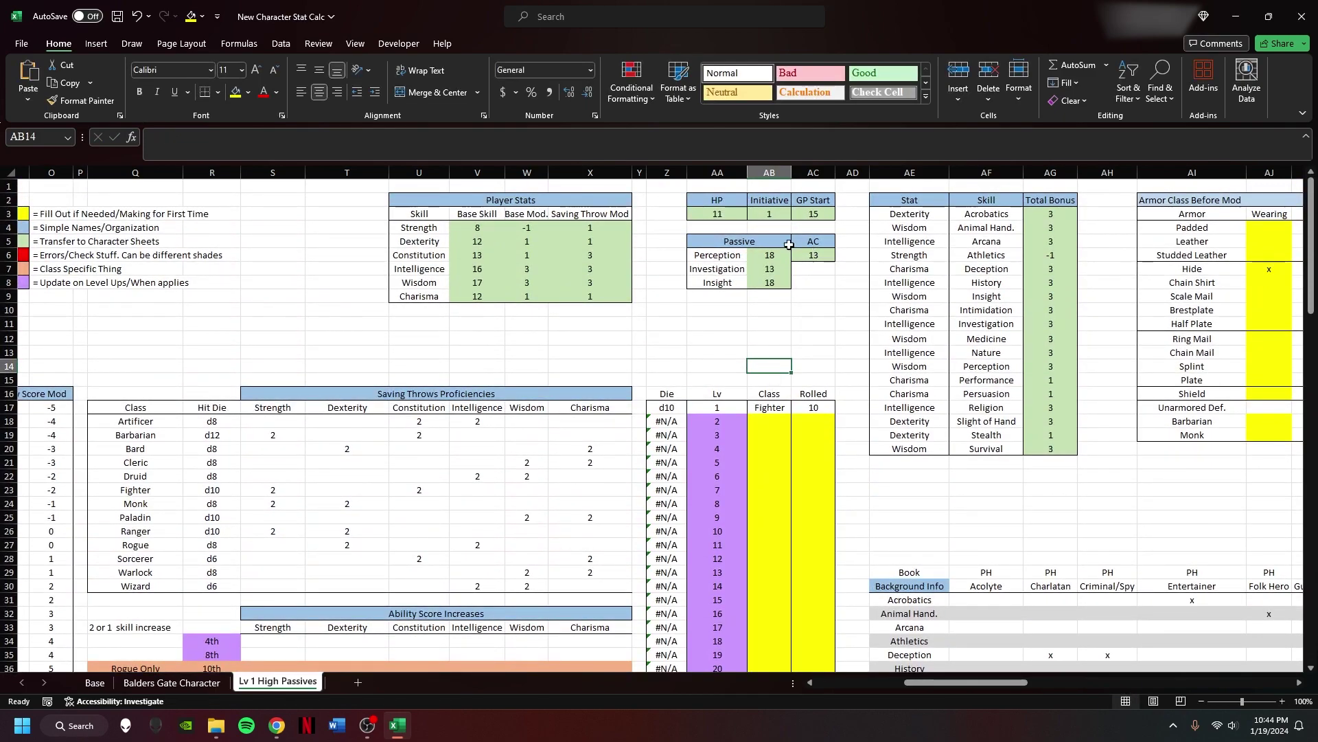
left_click(813, 213)
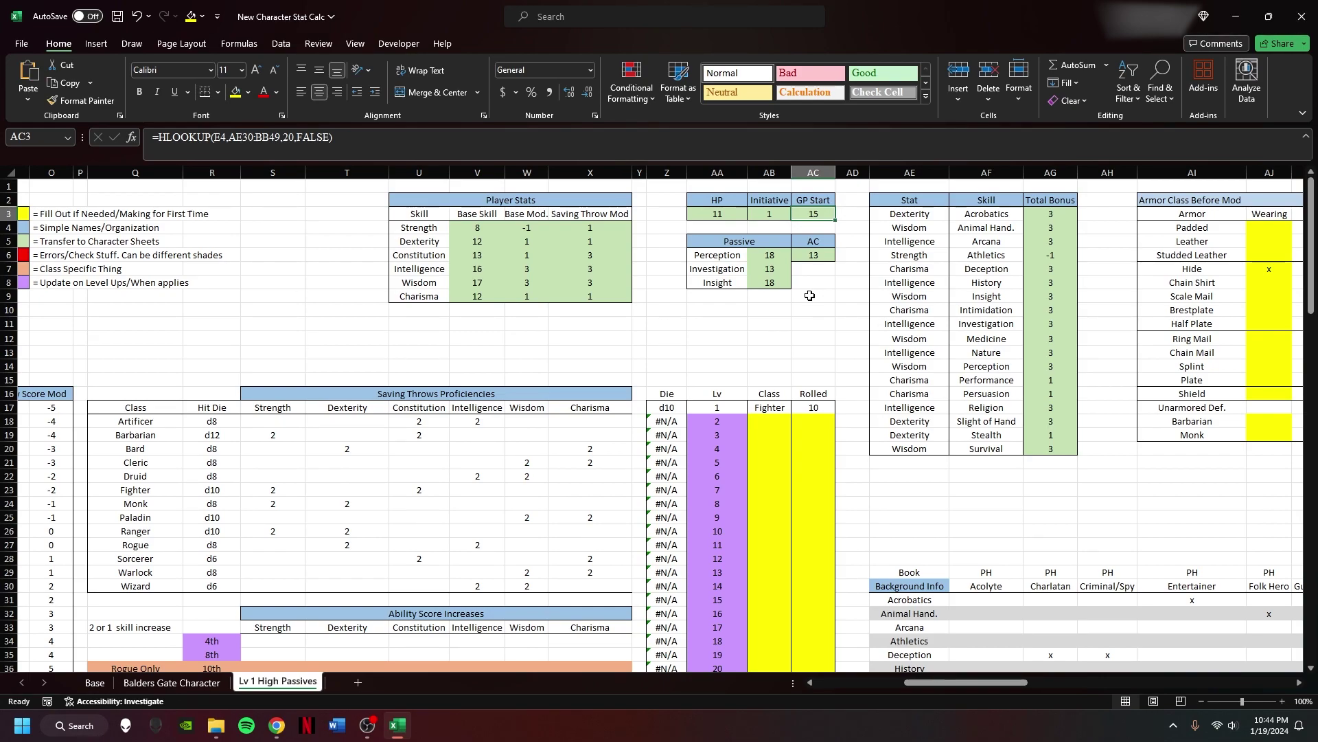
scroll(801, 291, "right", 3)
left_click_drag(787, 227, 786, 421)
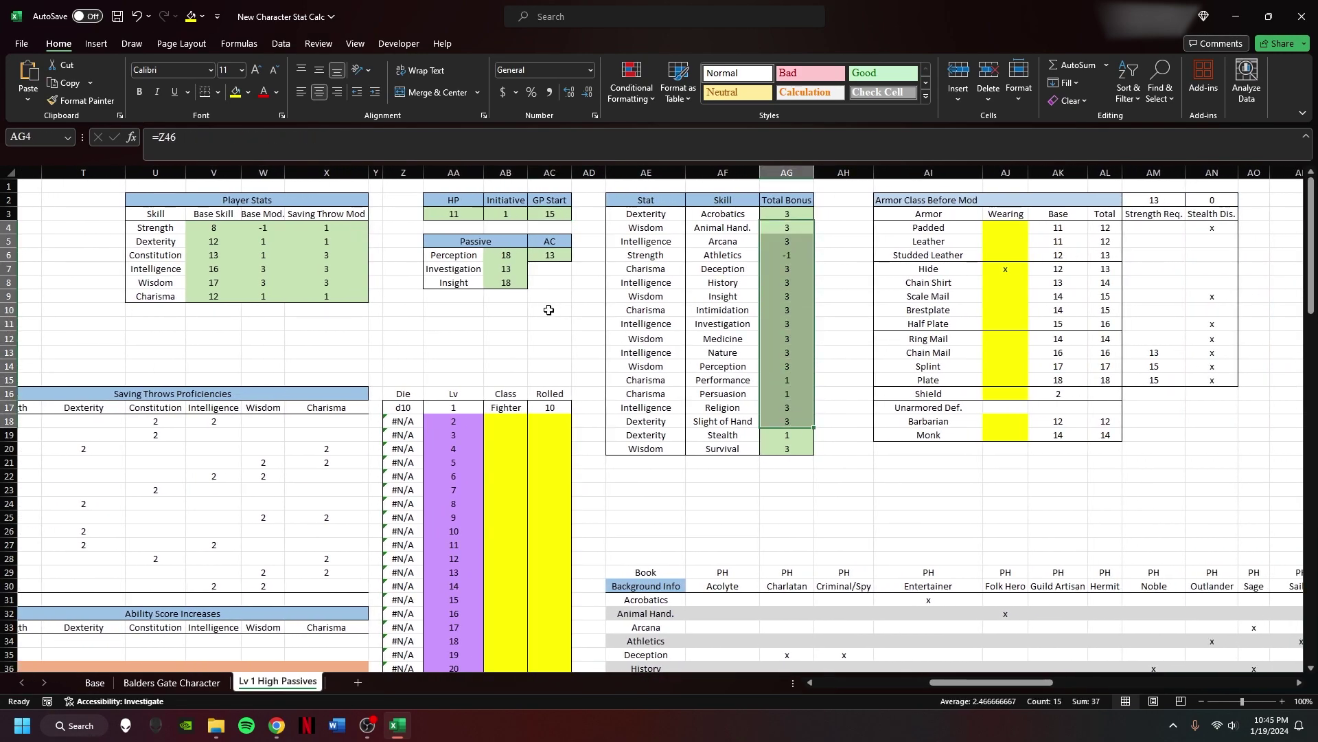
left_click(544, 321)
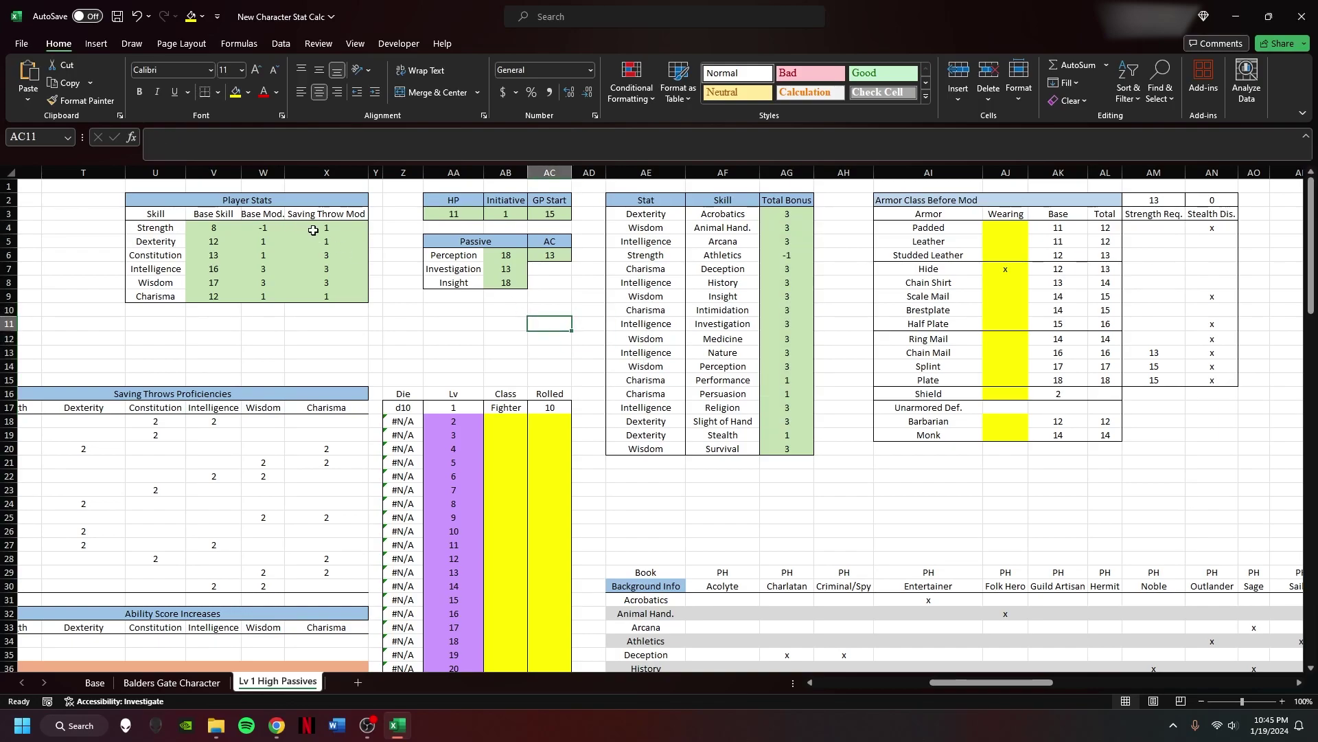
left_click(201, 272)
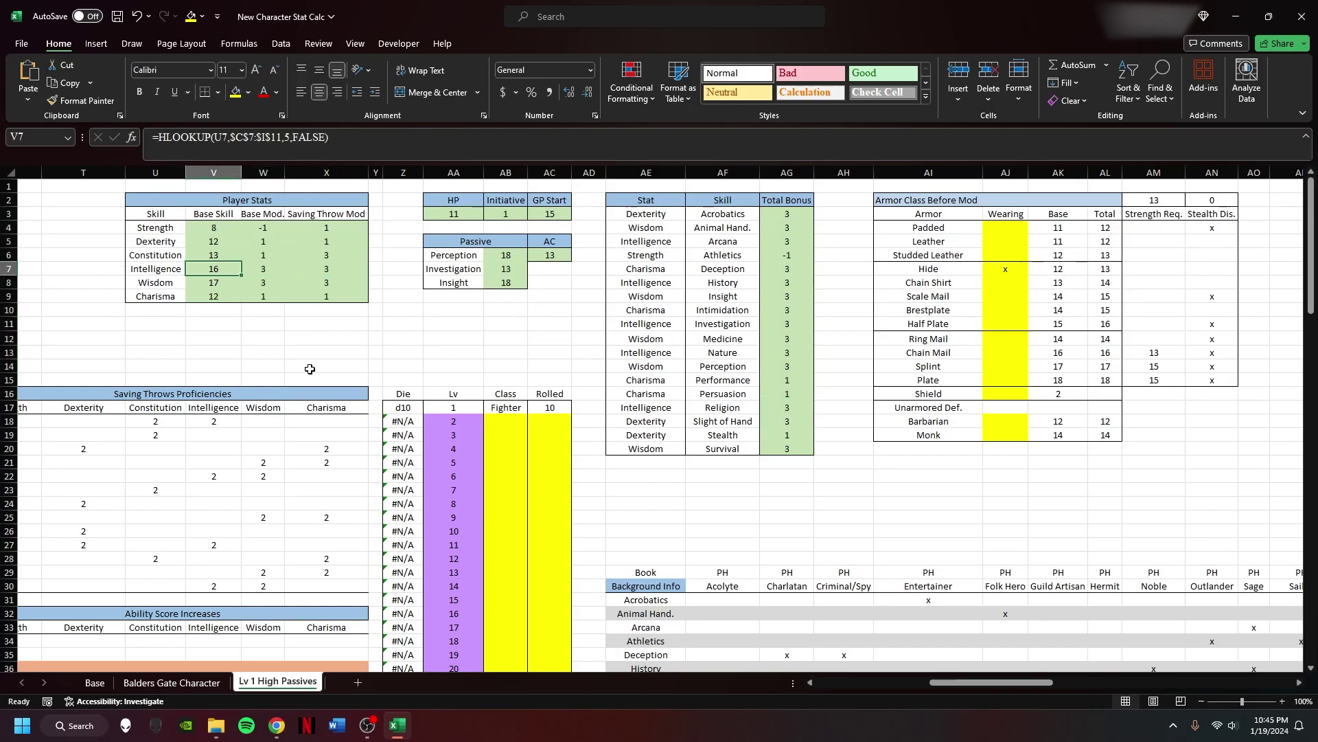
- Mark Half Plate with x in the armor table's Wearing column and clear the mark for Hide
scroll(545, 315, "right", 3)
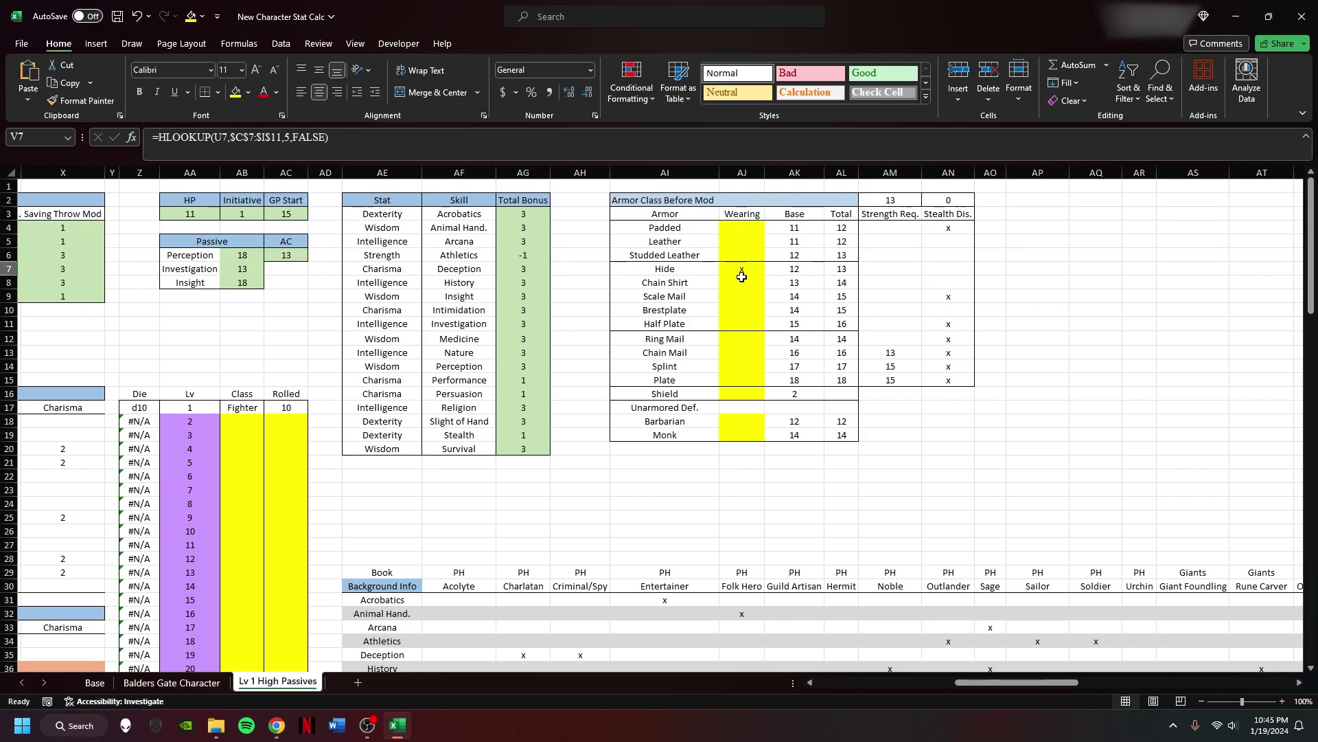
left_click(741, 321)
type("x")
left_click(760, 266)
key("Delete")
left_click(776, 300)
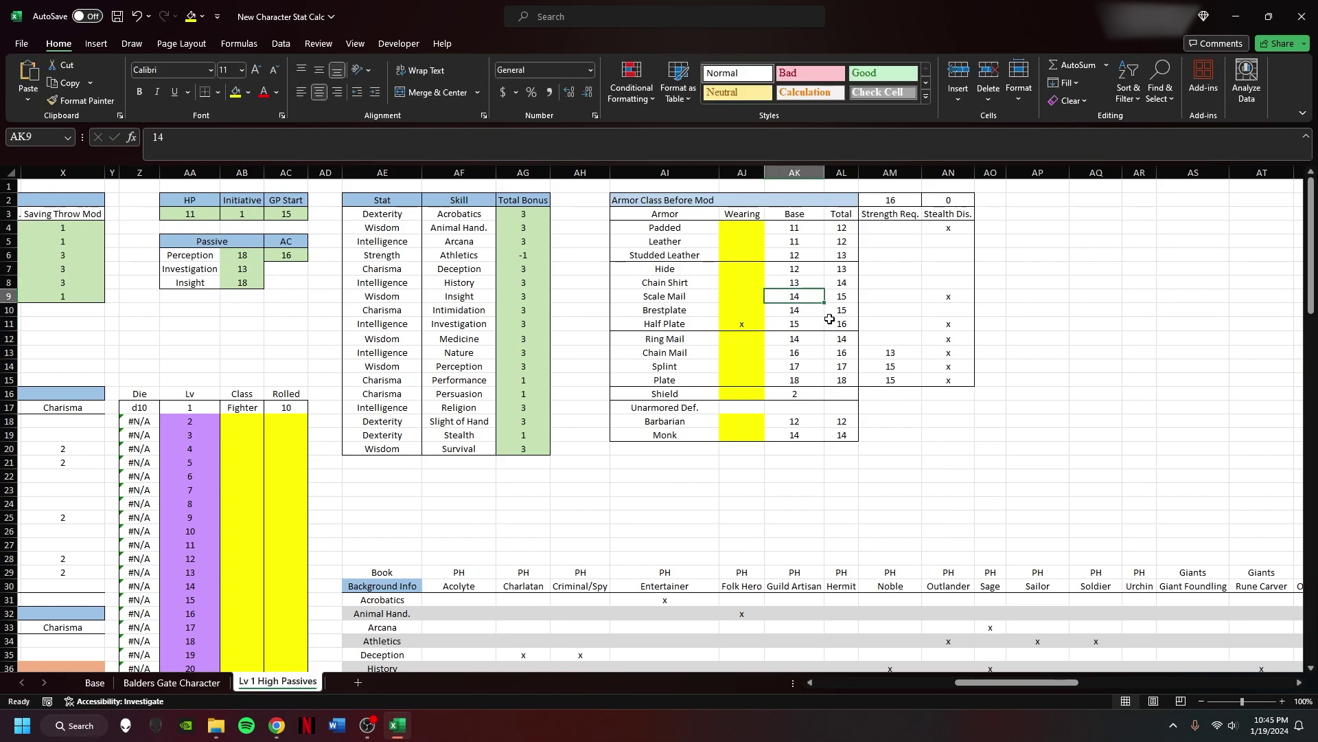
- Mark Hide as the worn armor with x again and clear the mark for Half Plate
left_click(750, 271)
type("x")
left_click(745, 323)
key("BackSpace")
left_click(780, 323)
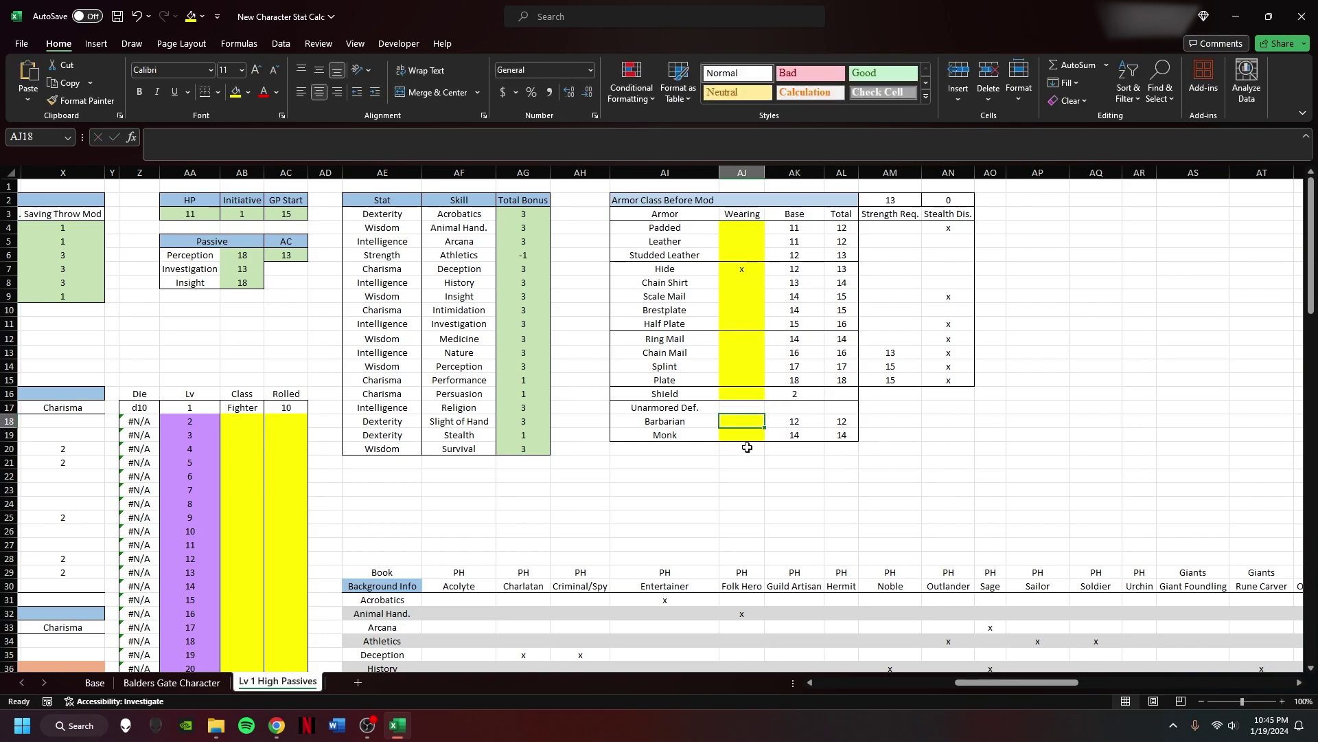
- Examine the Barbarian and Monk rows under Unarmored Def. in the armor class table
left_click_drag(614, 412, 842, 438)
left_click(811, 486)
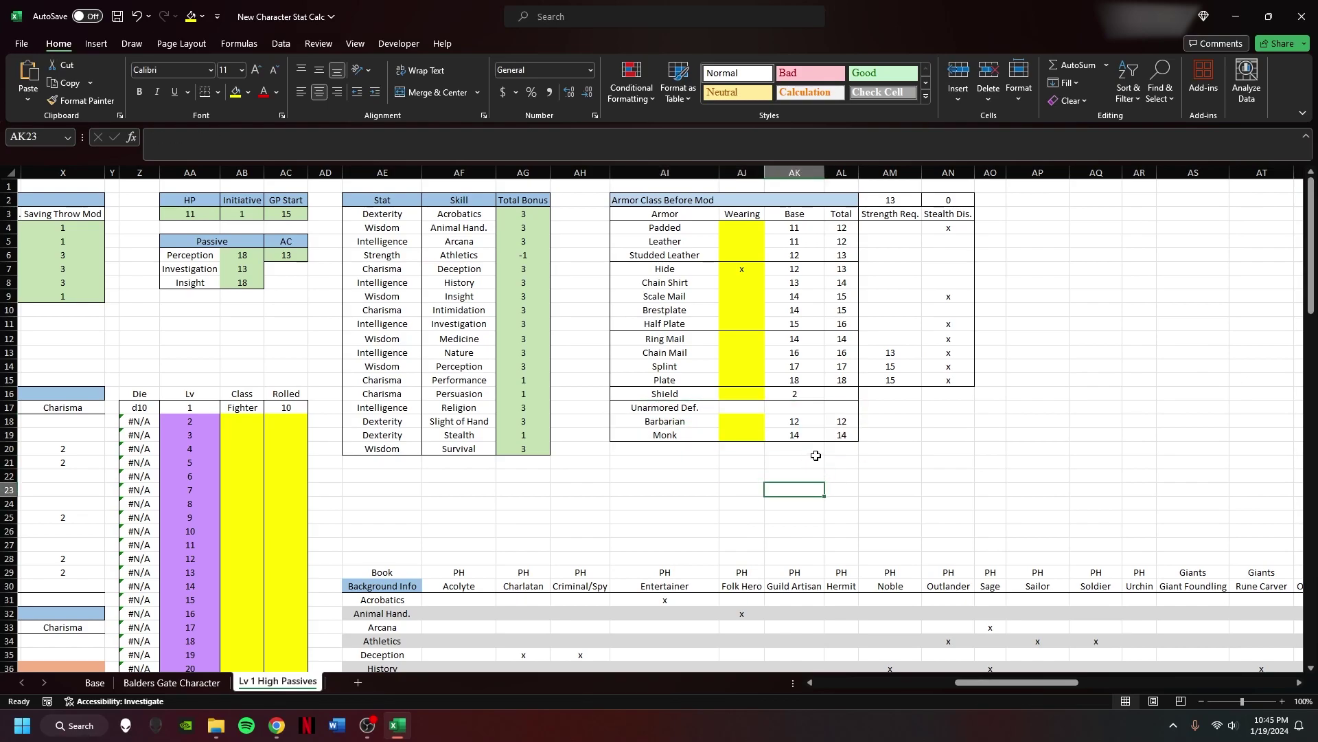
left_click(797, 462)
scroll(770, 412, "left", 3)
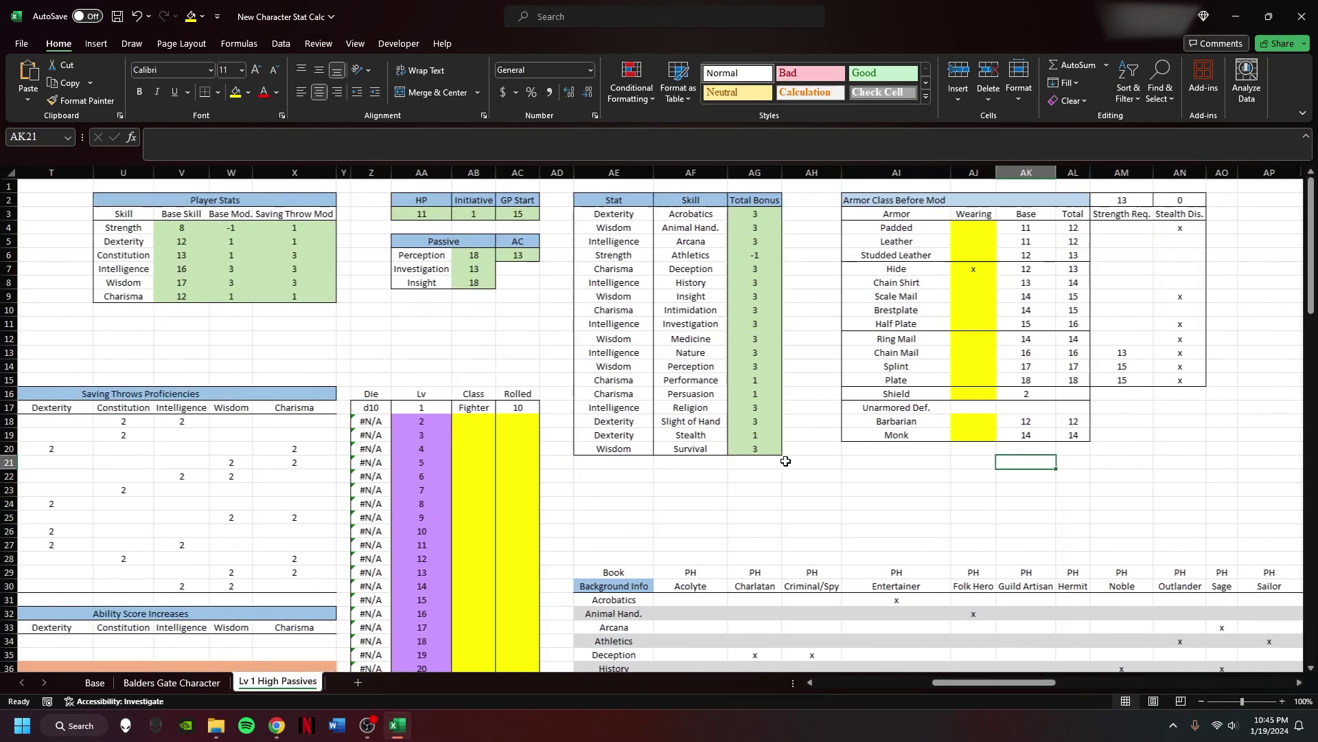
scroll(645, 425, "down", 5)
scroll(646, 424, "up", 5)
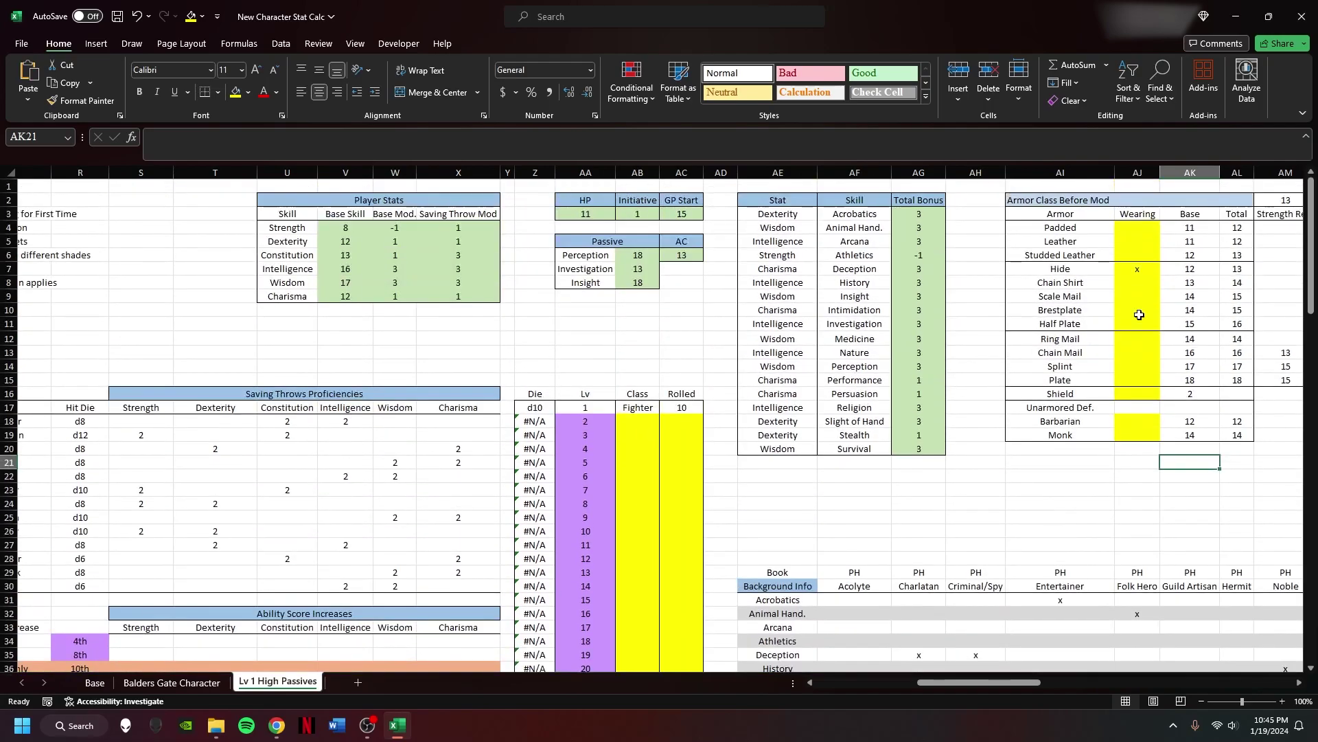
- Examine the race table's books, race names and ability score bonuses down to the HB entries
scroll(1054, 353, "left", 1)
scroll(1054, 354, "left", 8)
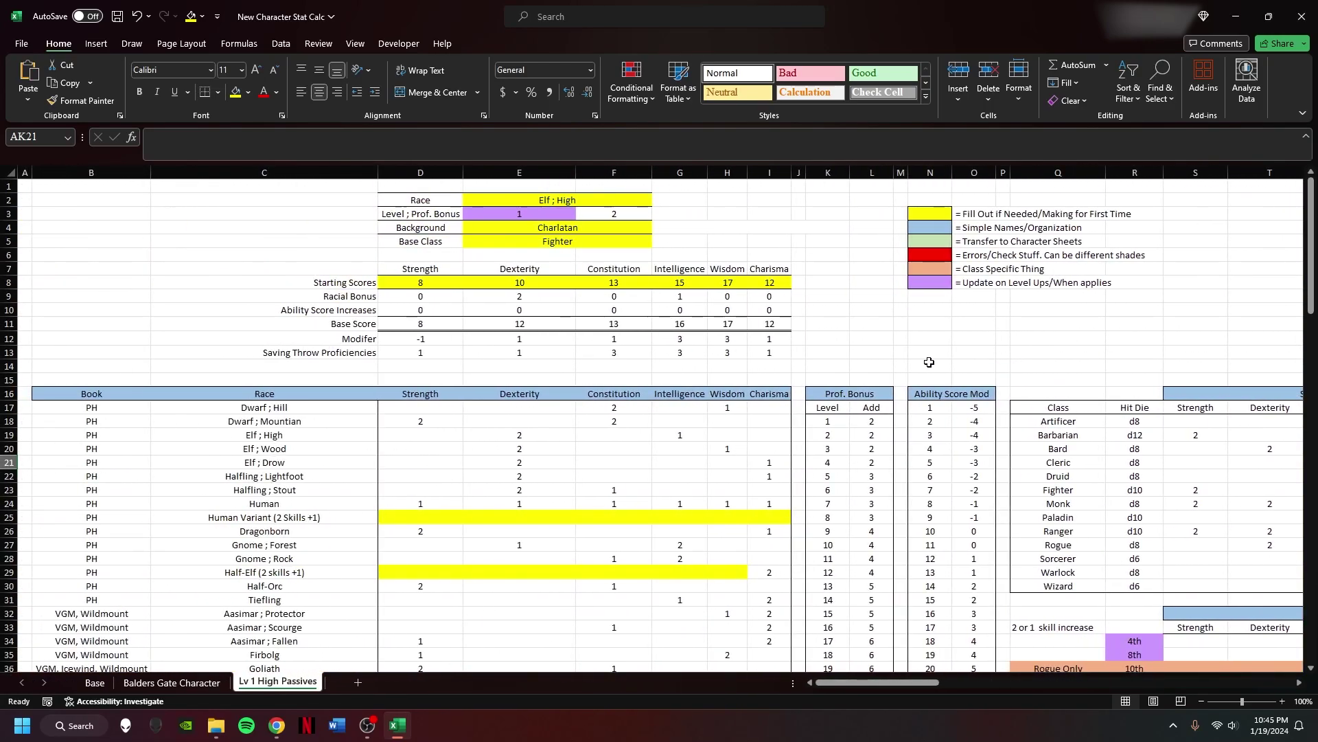
scroll(868, 357, "down", 18)
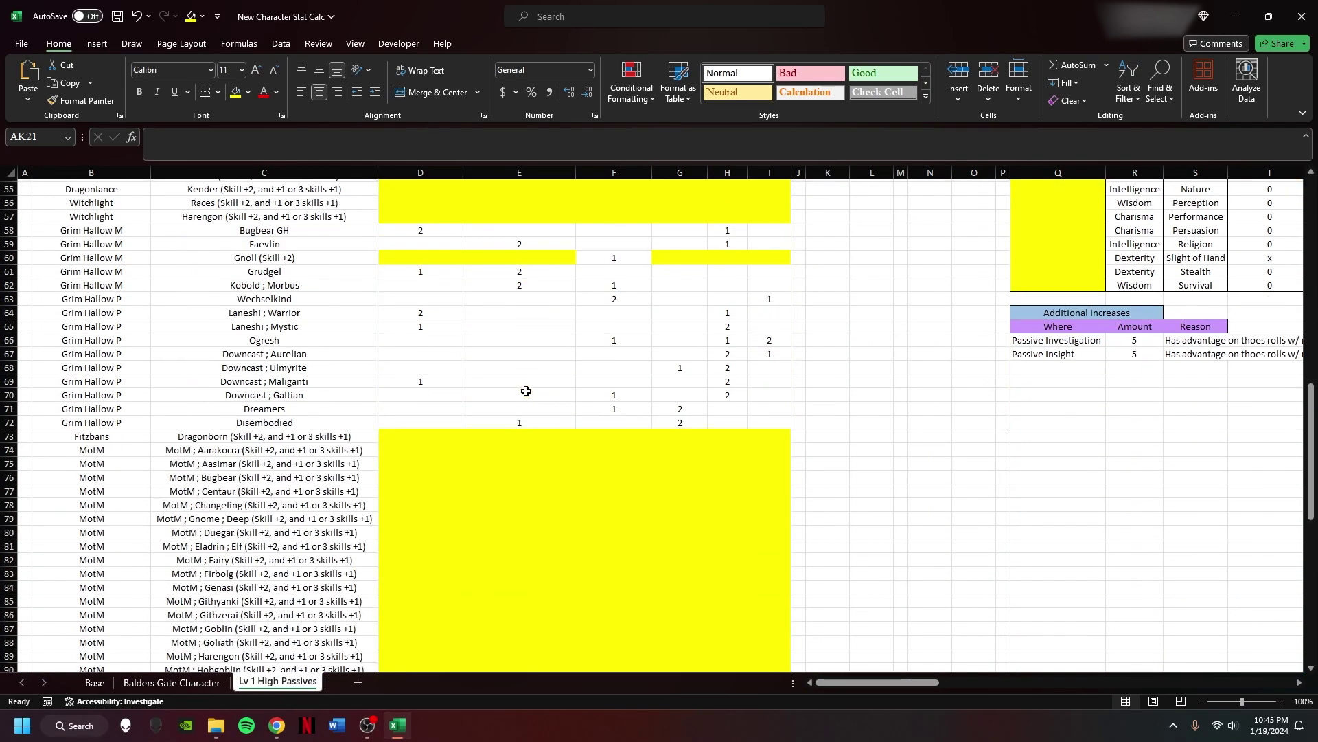
scroll(529, 396, "up", 8)
scroll(529, 395, "up", 10)
scroll(514, 391, "down", 20)
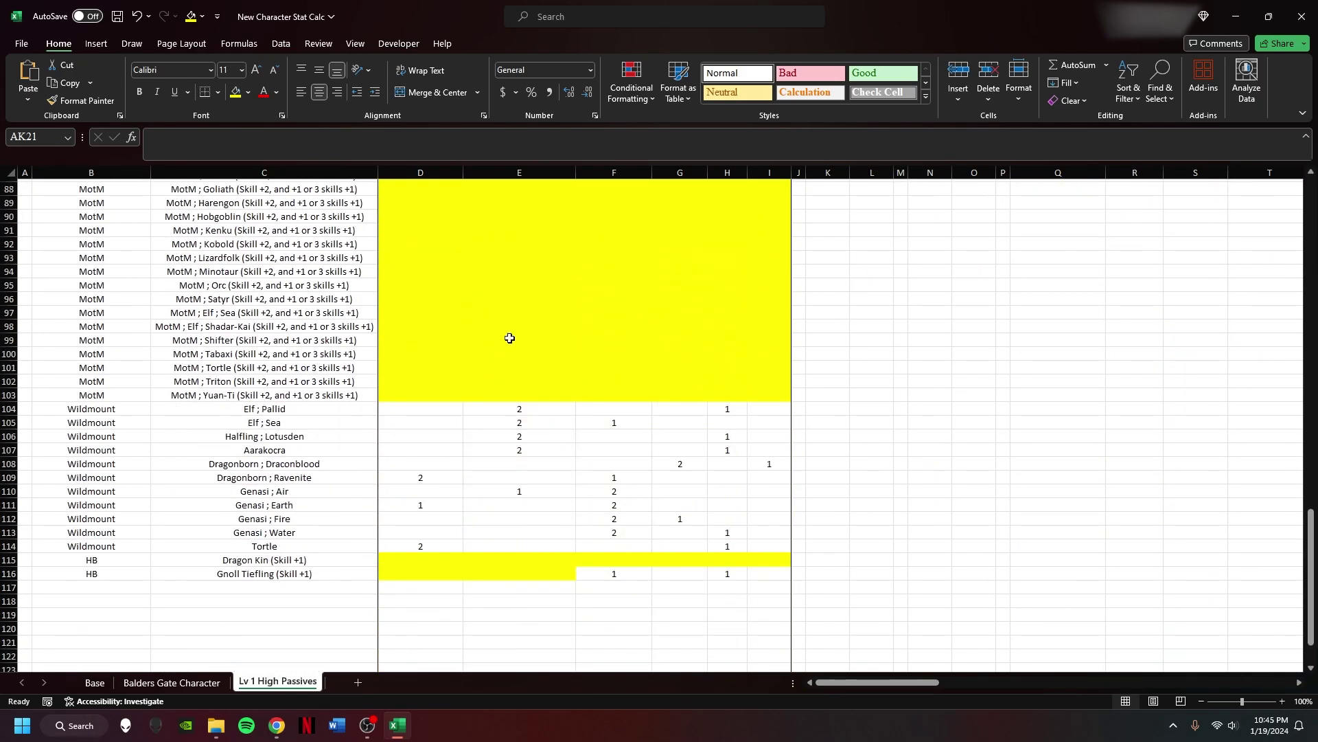
scroll(291, 337, "up", 1)
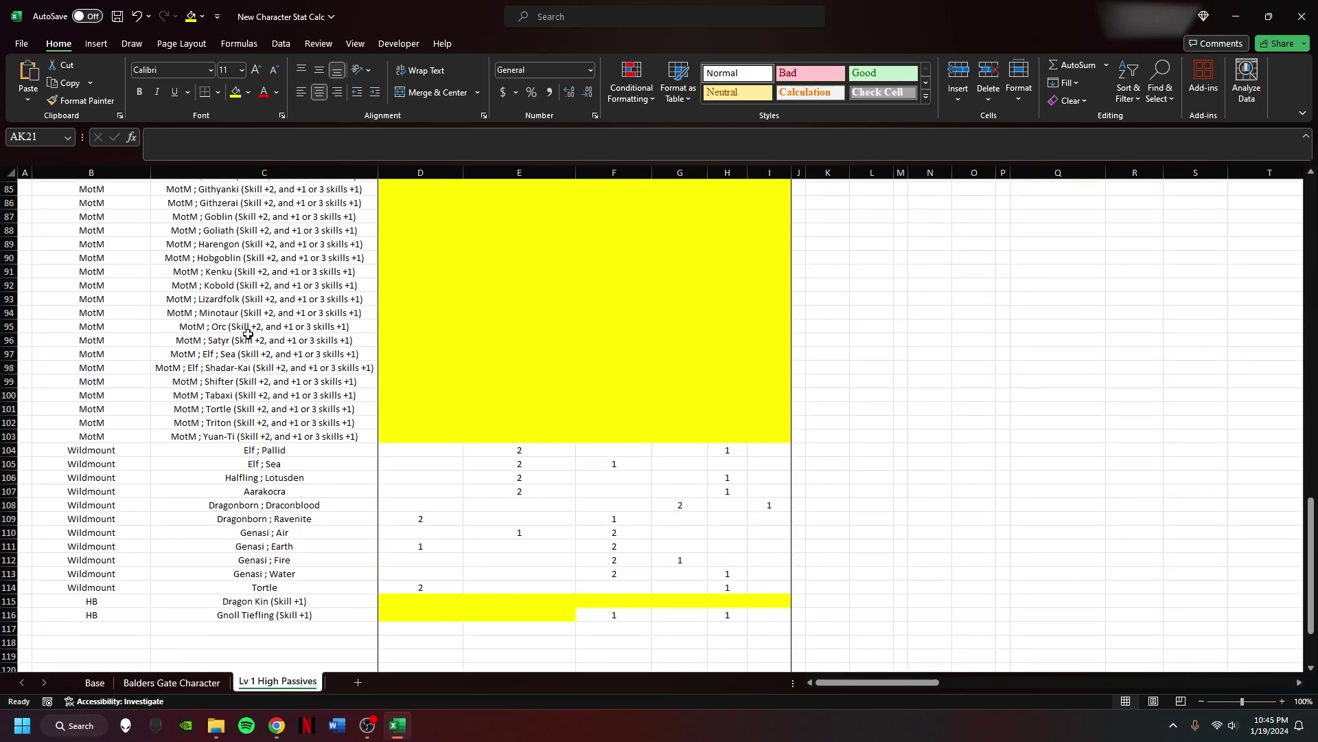
scroll(246, 332, "up", 3)
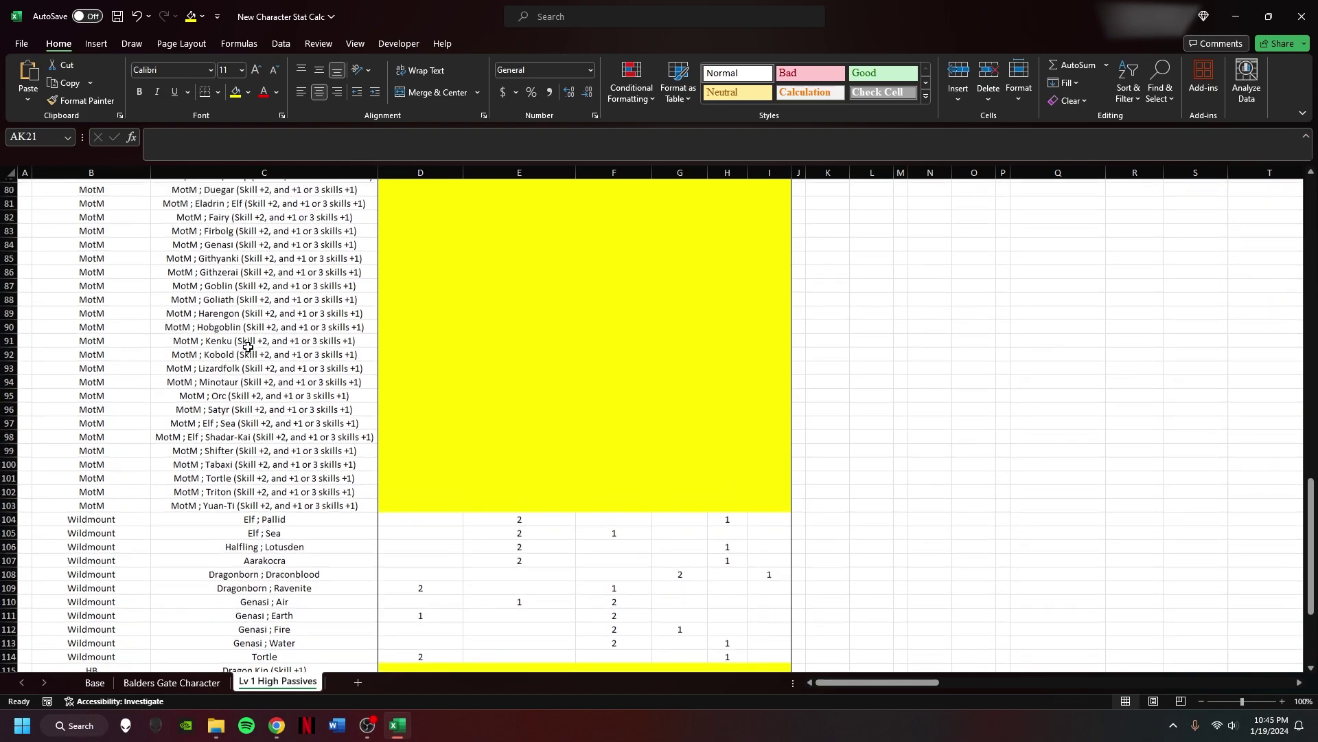
- Examine the yellow fill-in ability score cells for the MotM races with selectable skill increases
left_click(392, 326)
left_click(726, 328)
left_click(494, 330)
left_click(370, 328)
left_click(673, 329)
left_click(420, 328)
left_click(654, 326)
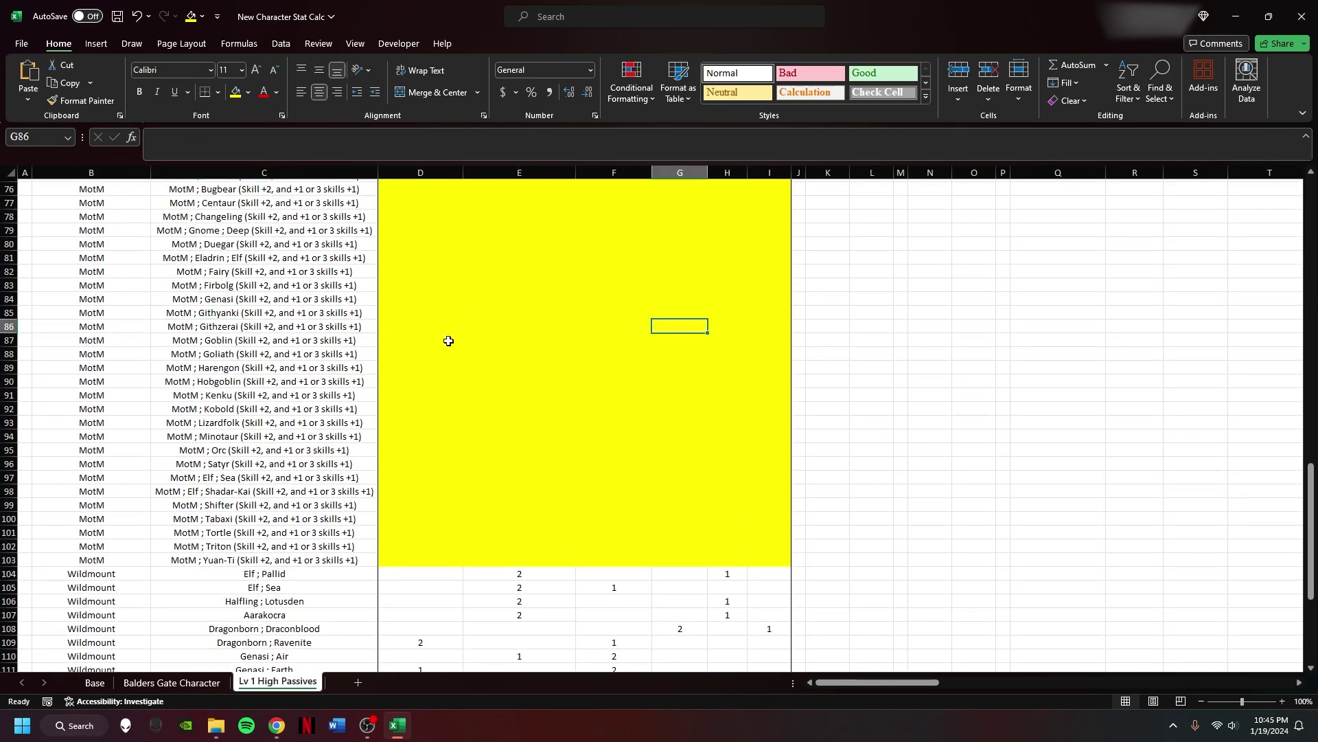
scroll(393, 364, "up", 4)
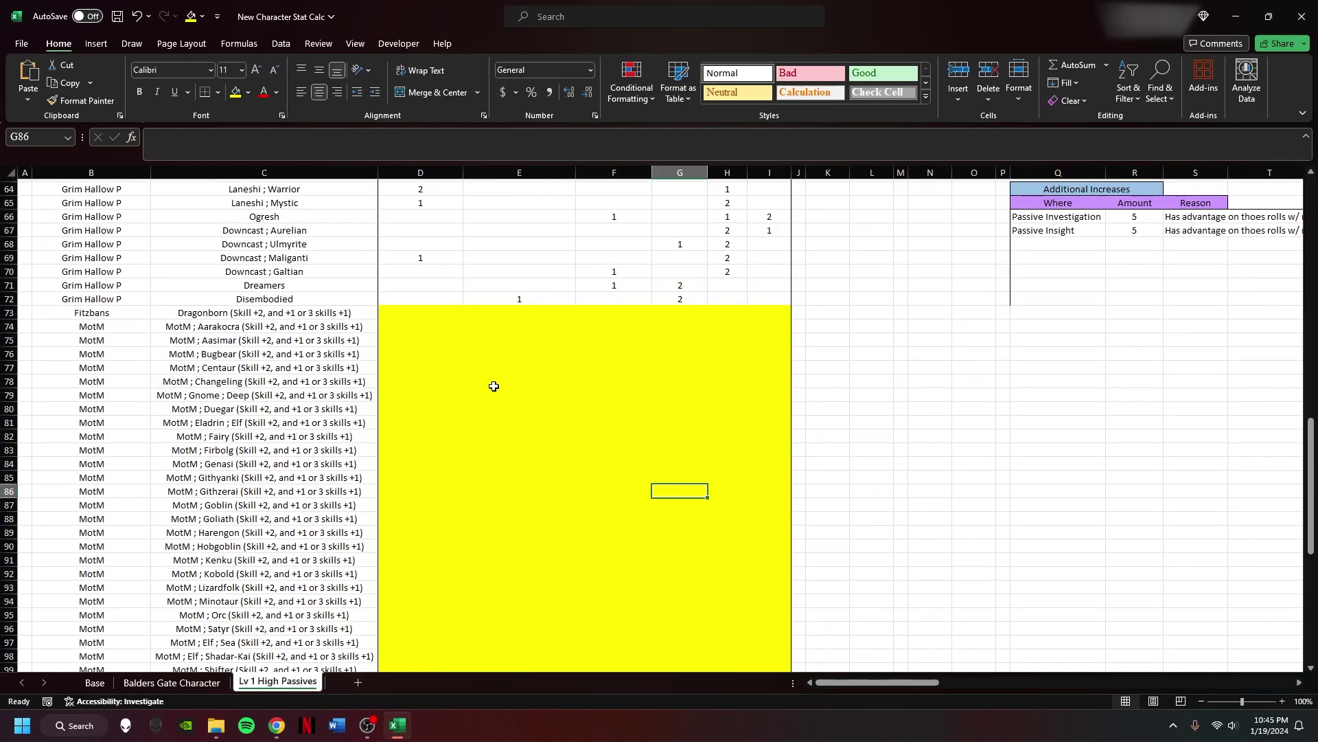
- Examine the Ability Score Increases table, including its level rows and the Rogue Only and Fighter Only rows
scroll(493, 386, "up", 14)
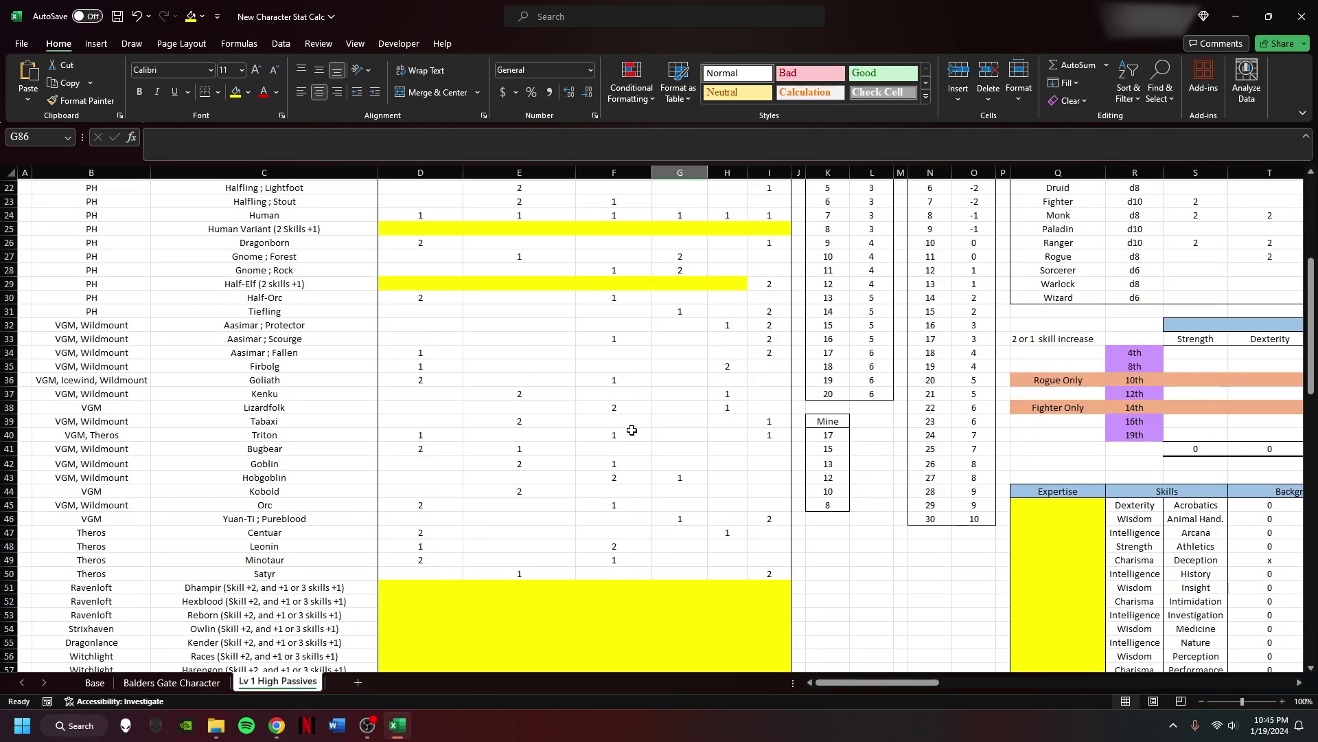
scroll(630, 431, "right", 3)
left_click_drag(550, 355, 852, 421)
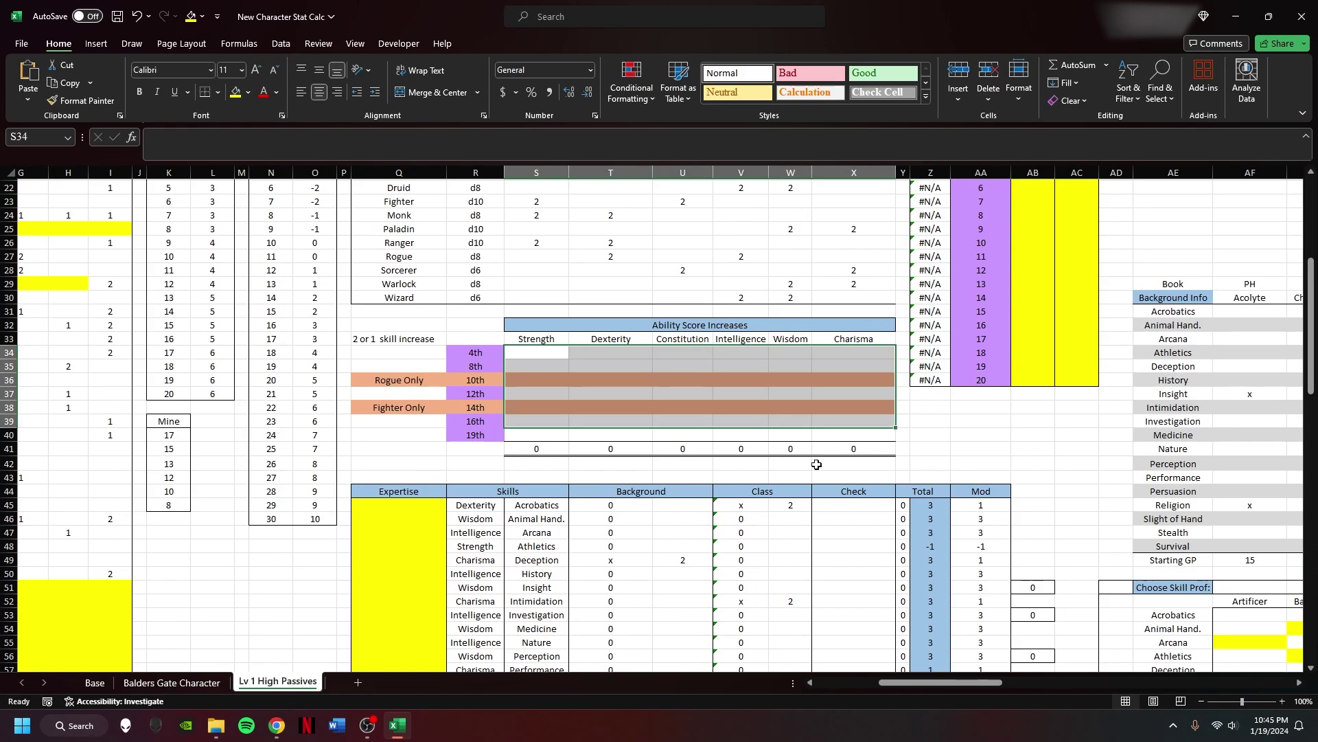
left_click(395, 382)
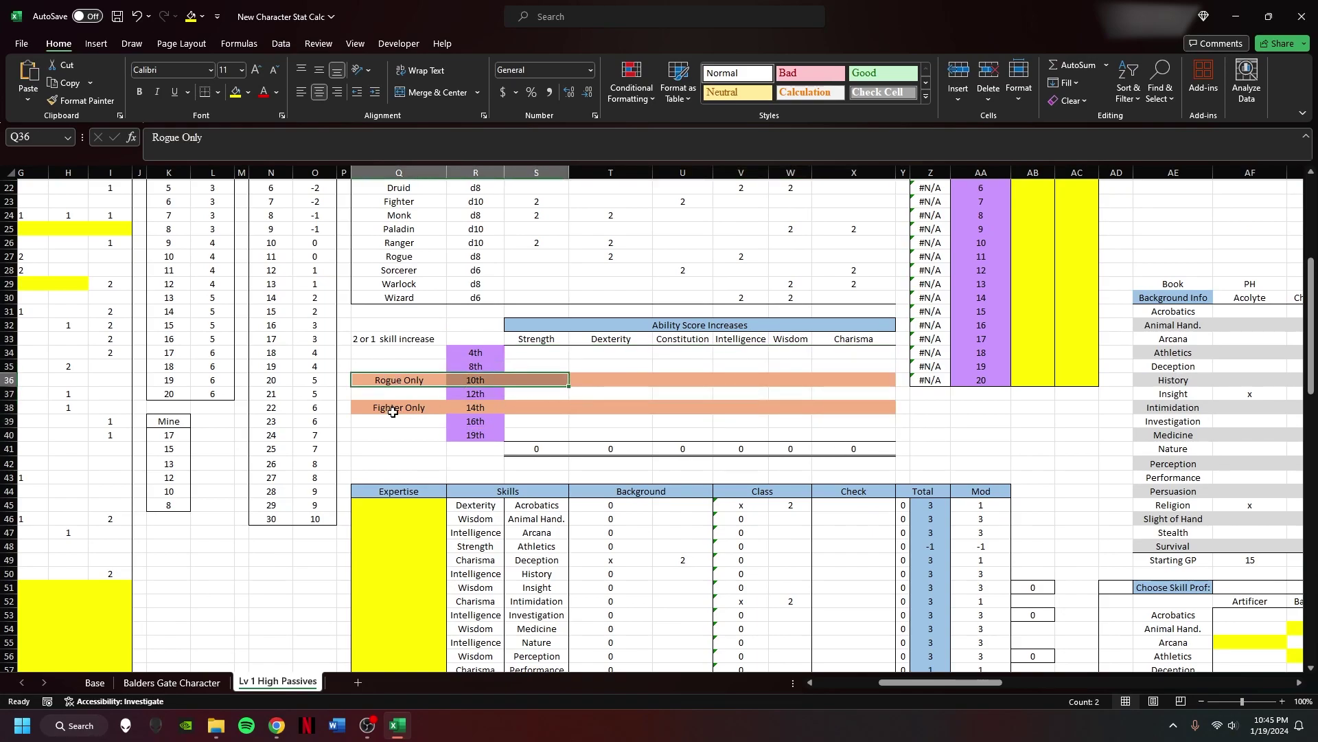
left_click_drag(382, 406, 618, 408)
left_click(425, 445)
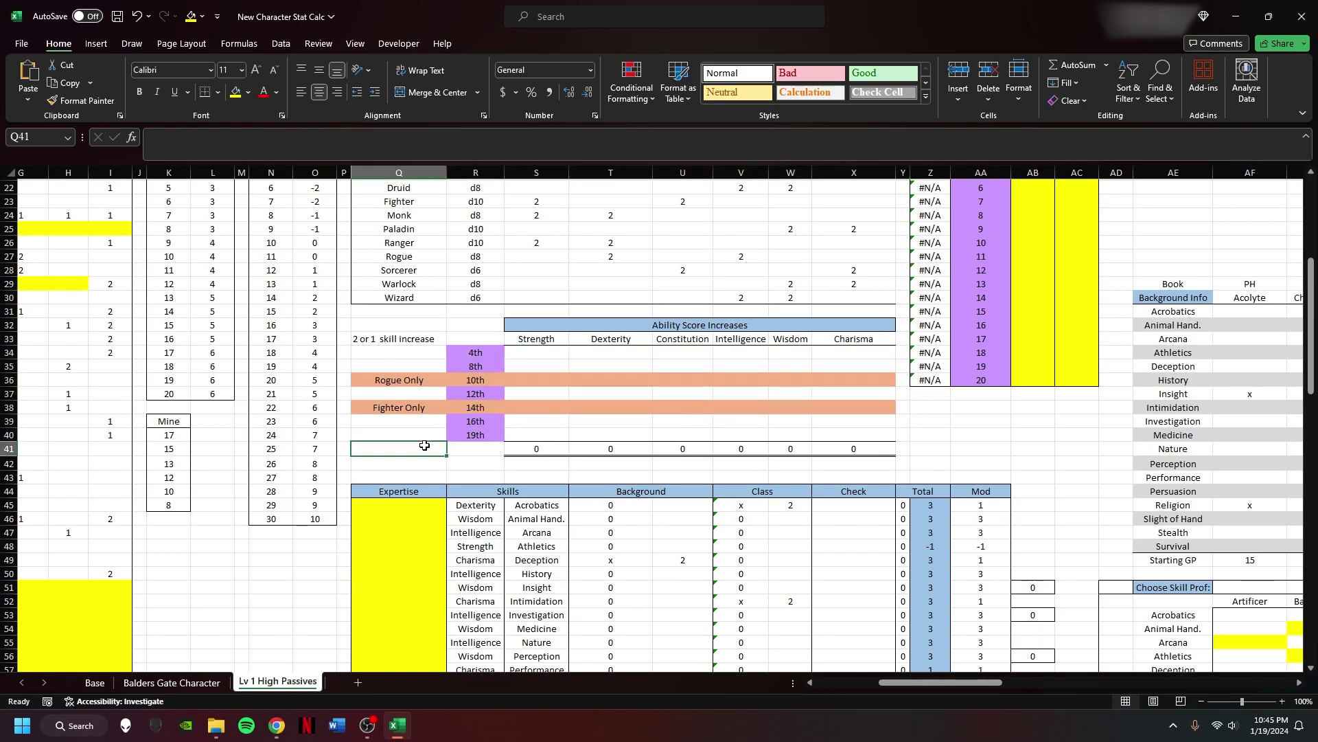
left_click_drag(456, 429, 481, 352)
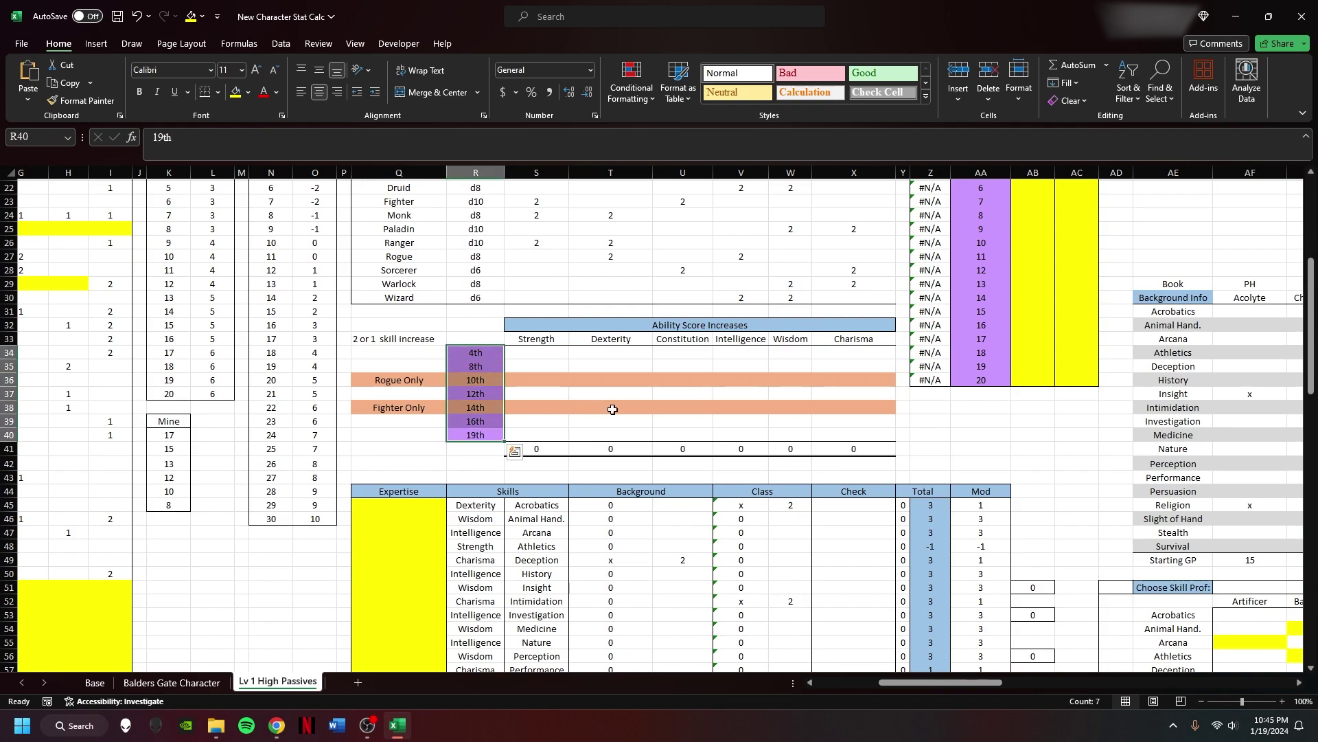
left_click(612, 410)
- Review the Skills and Saving Throws Proficiencies tables, and close the New Character Stat Calc workbook without saving its changes
scroll(628, 419, "down", 2)
scroll(628, 420, "down", 5)
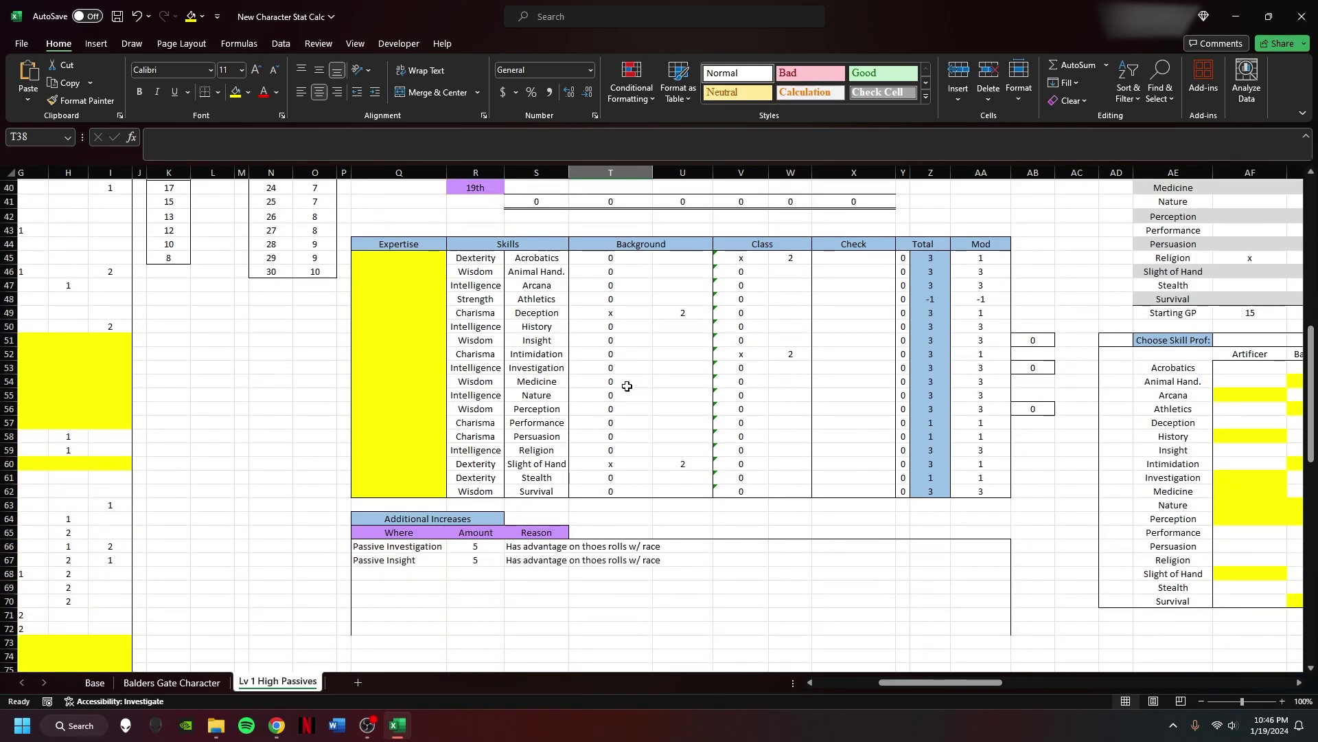
scroll(627, 386, "up", 12)
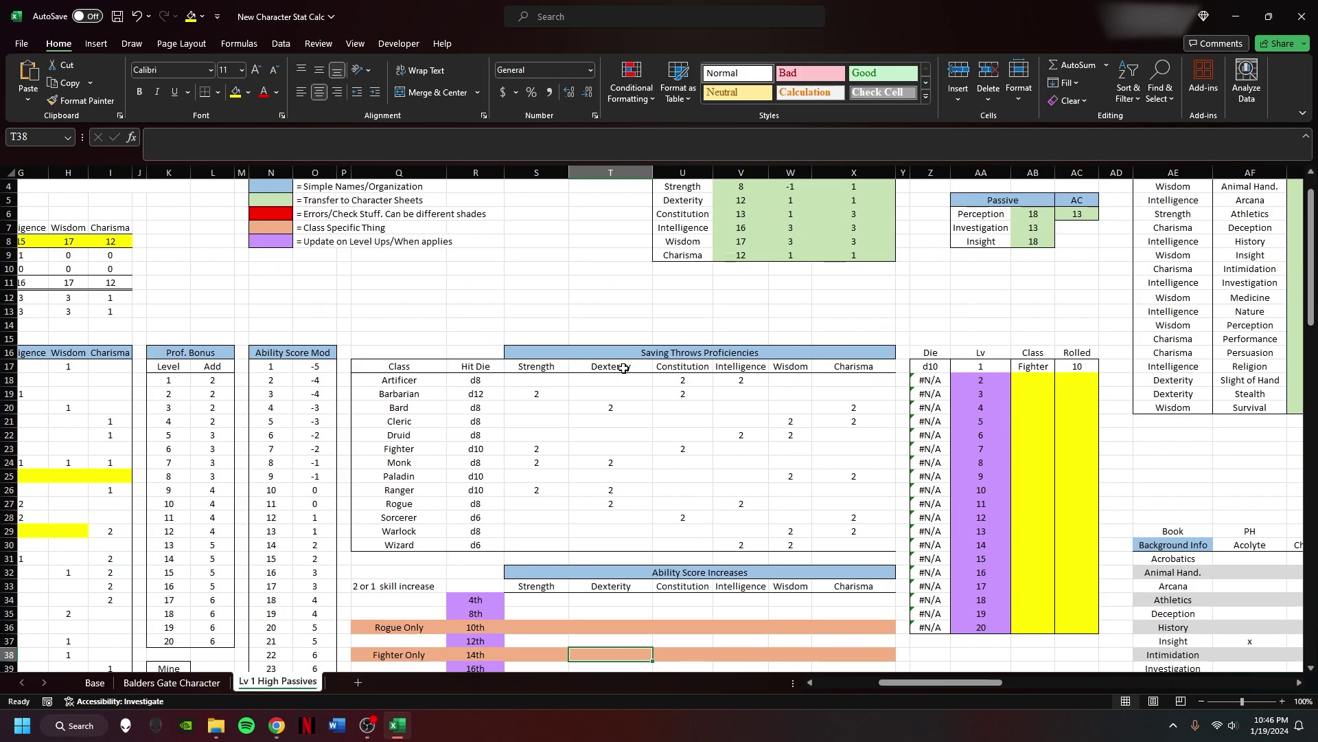
scroll(625, 367, "up", 1)
left_click(1301, 16)
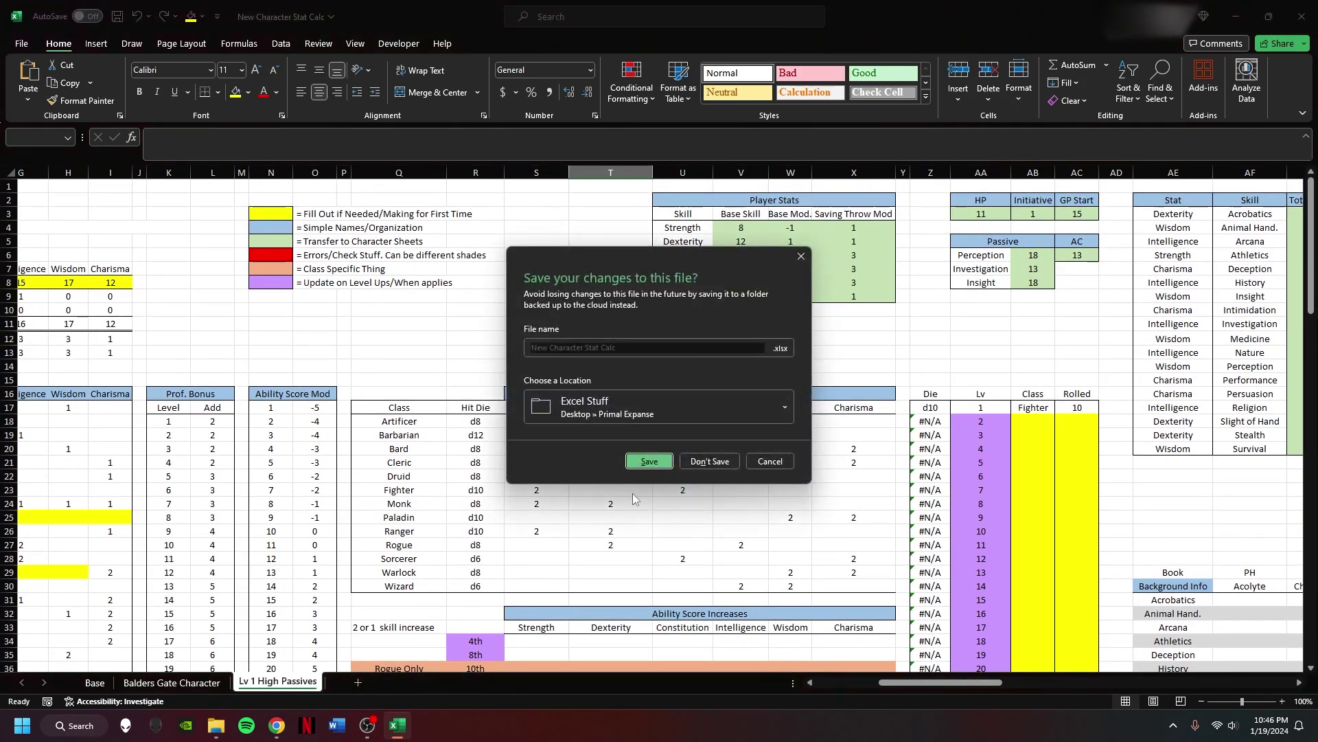
left_click(723, 458)
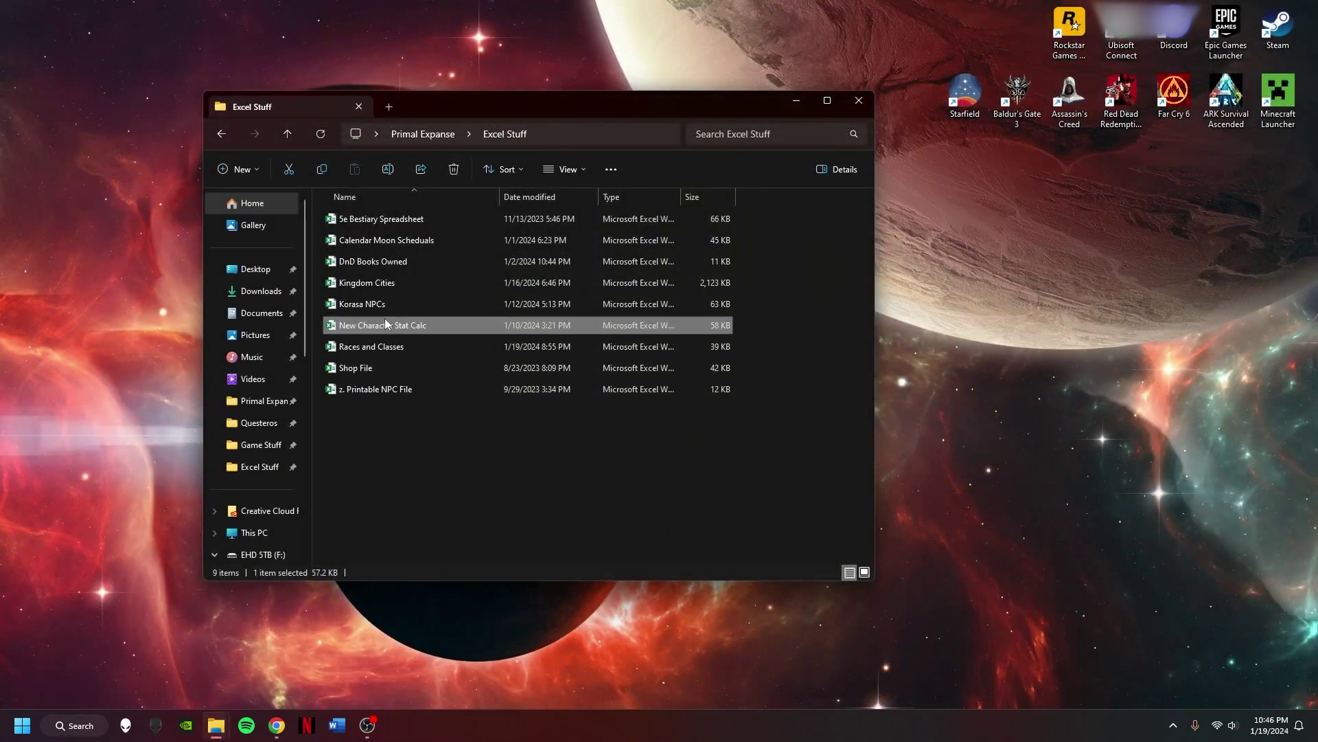
- Open the Continents folder inside Primal Expanse and select all of its continent folders
key("alt+Left")
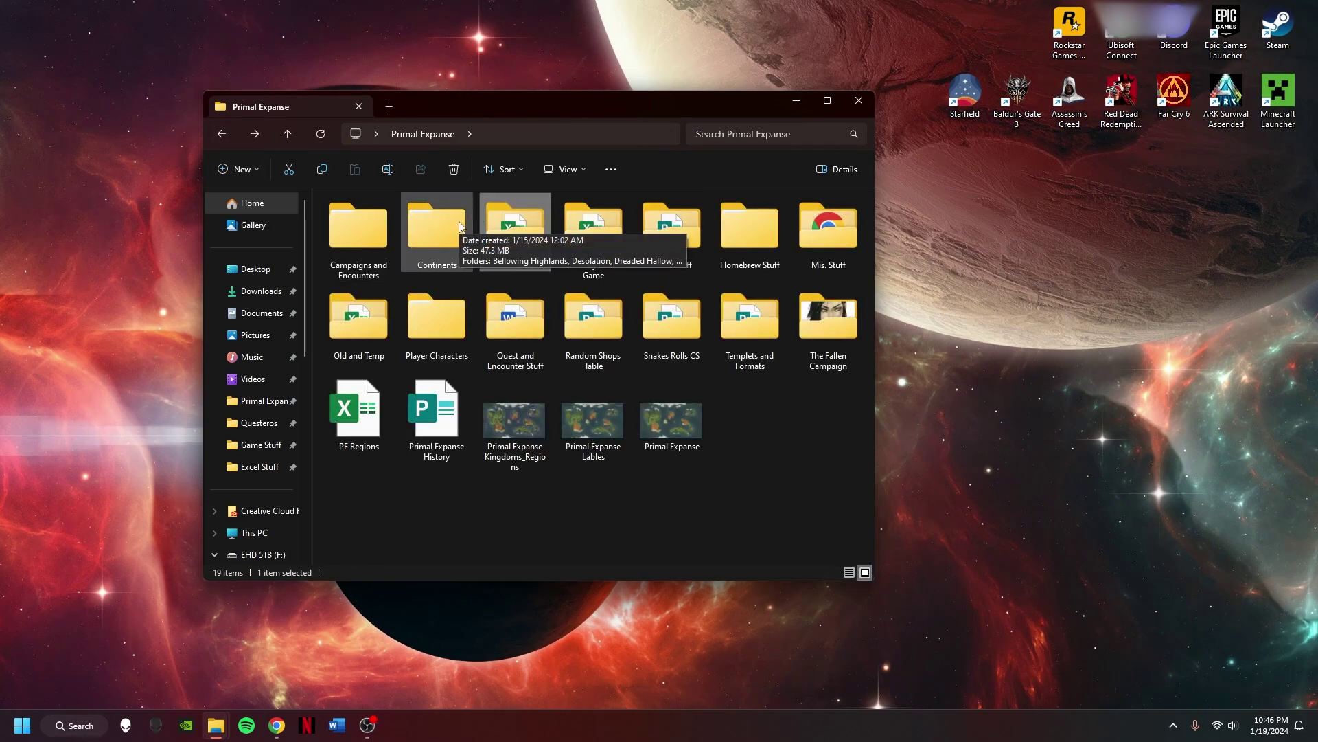
double_click(439, 230)
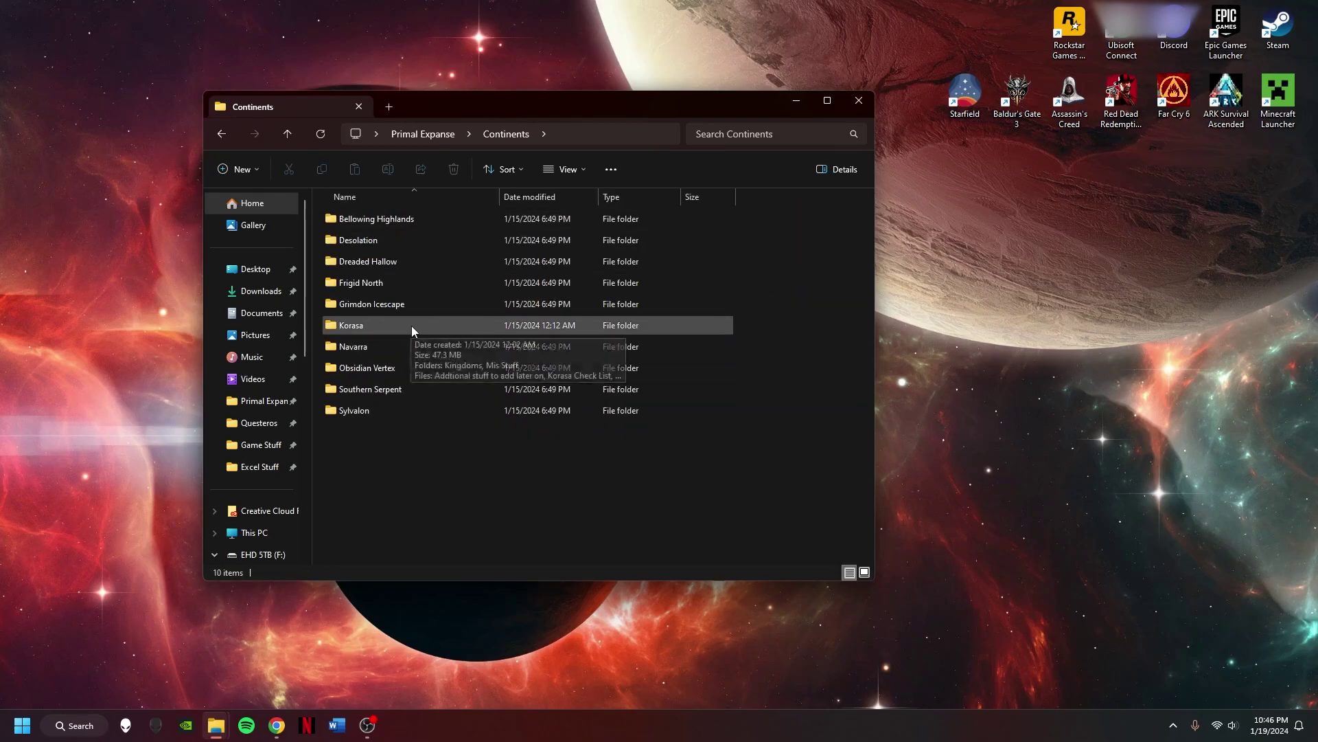
left_click(221, 134)
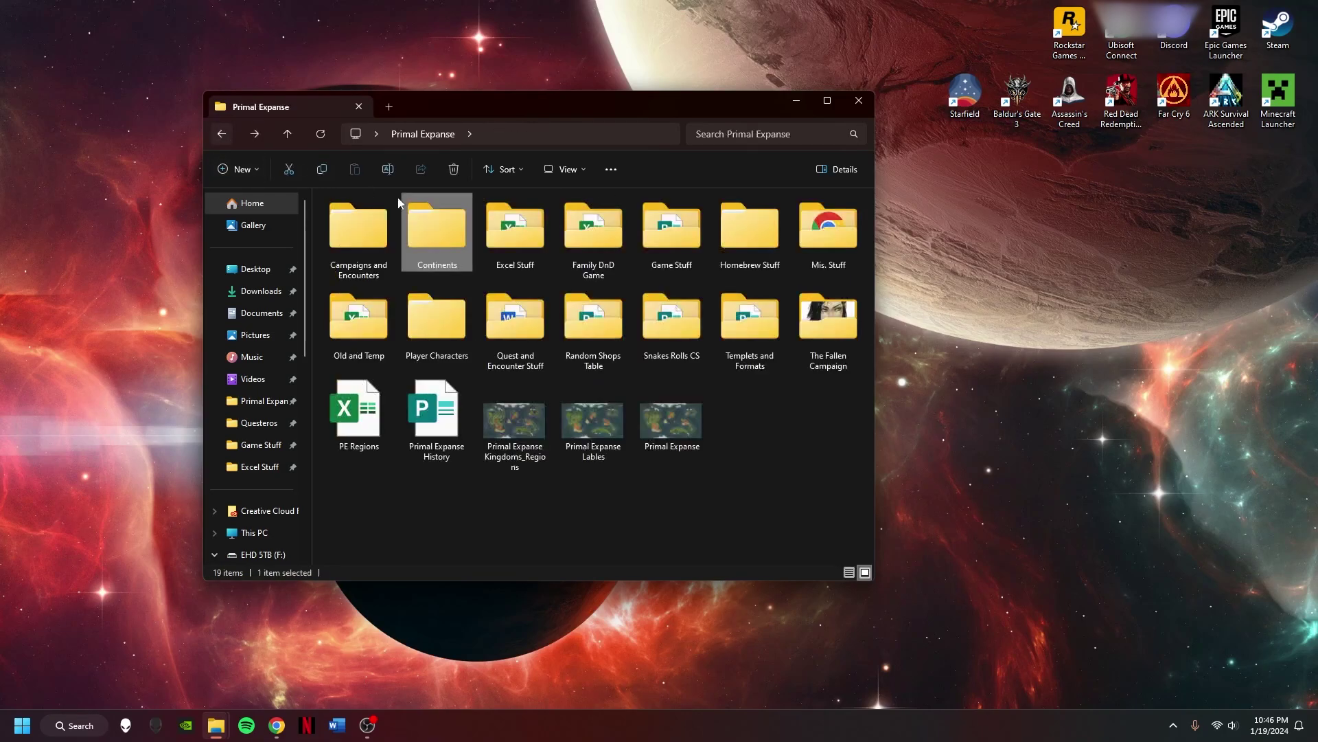
double_click(422, 249)
left_click_drag(368, 448, 398, 240)
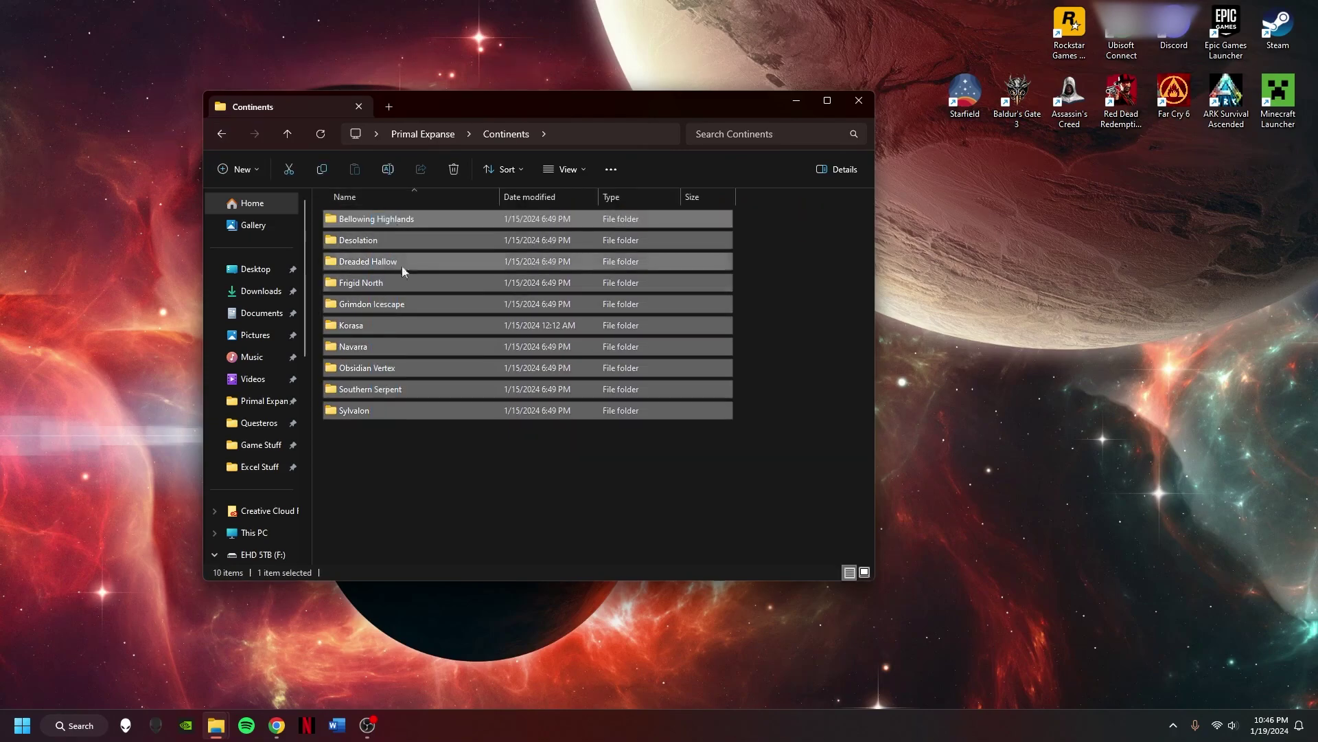
- Open the Korasa continent folder and view its Korasa Main Map image and Korasa Check List document
left_click(407, 472)
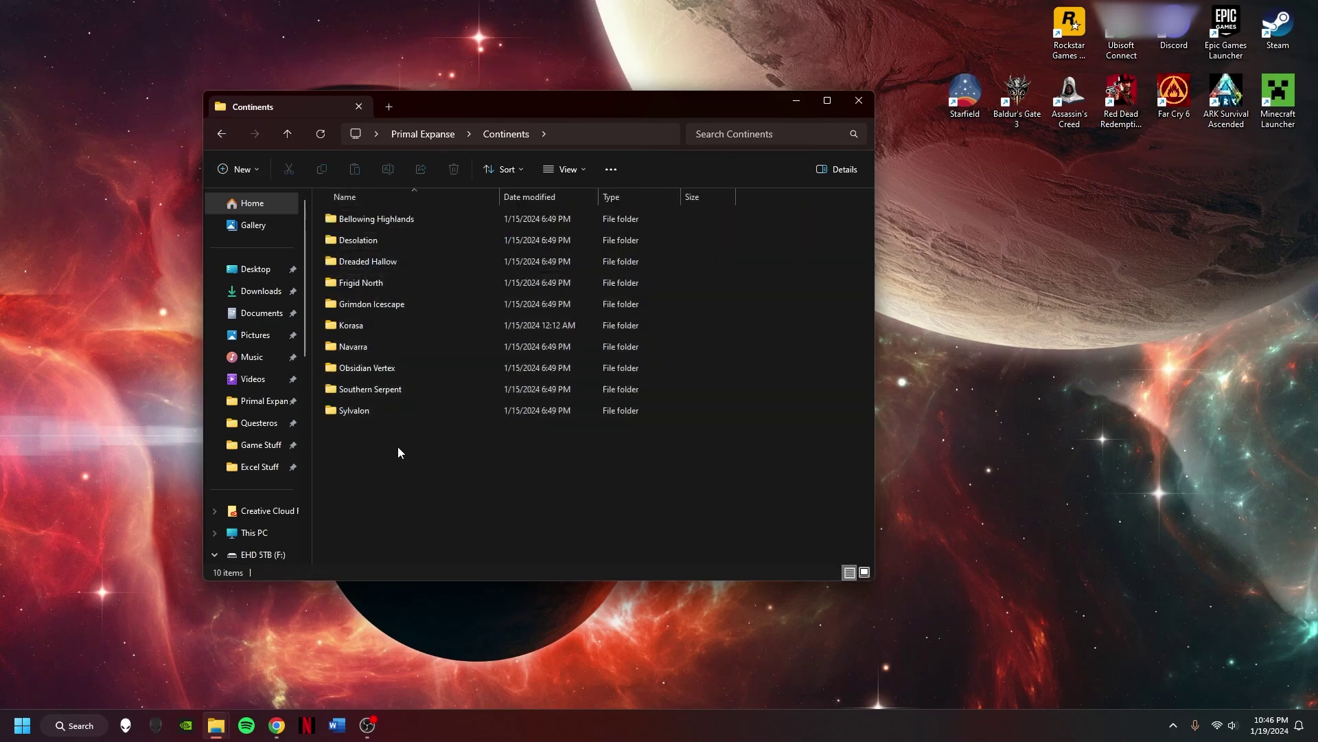
double_click(379, 322)
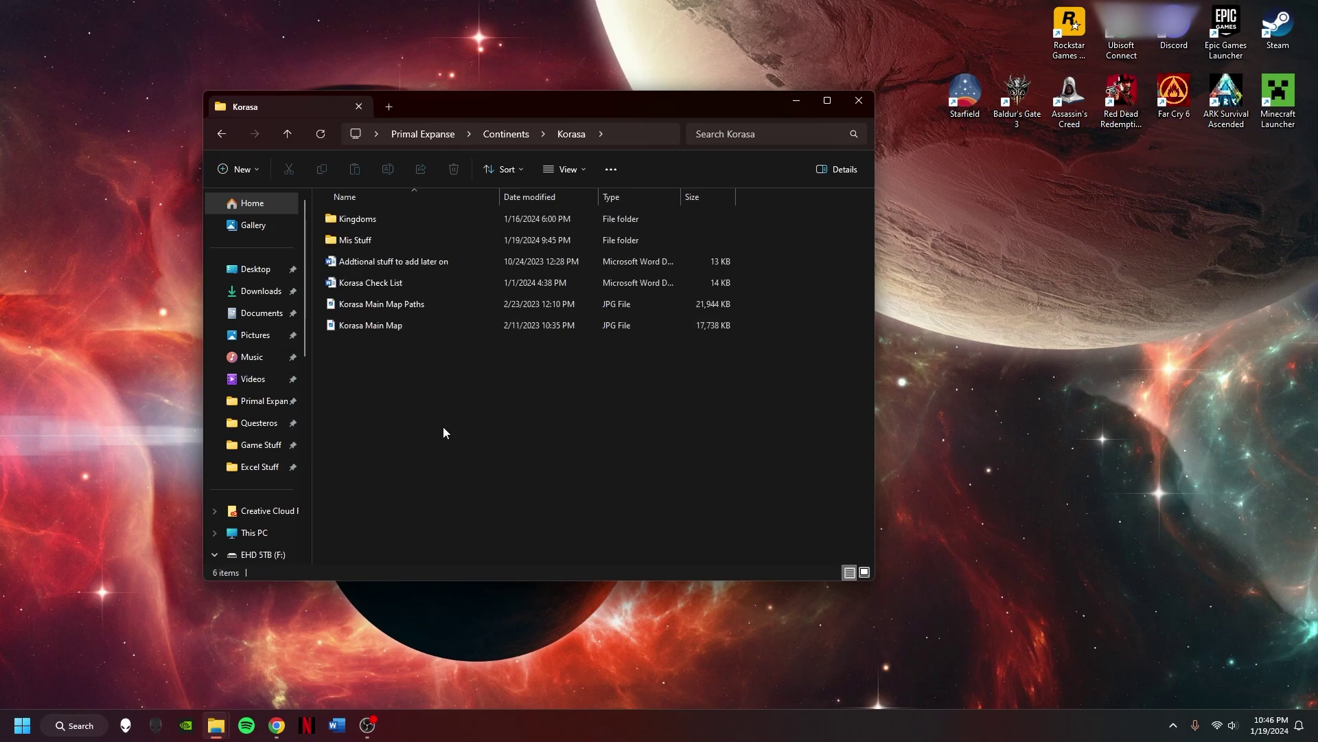
double_click(414, 325)
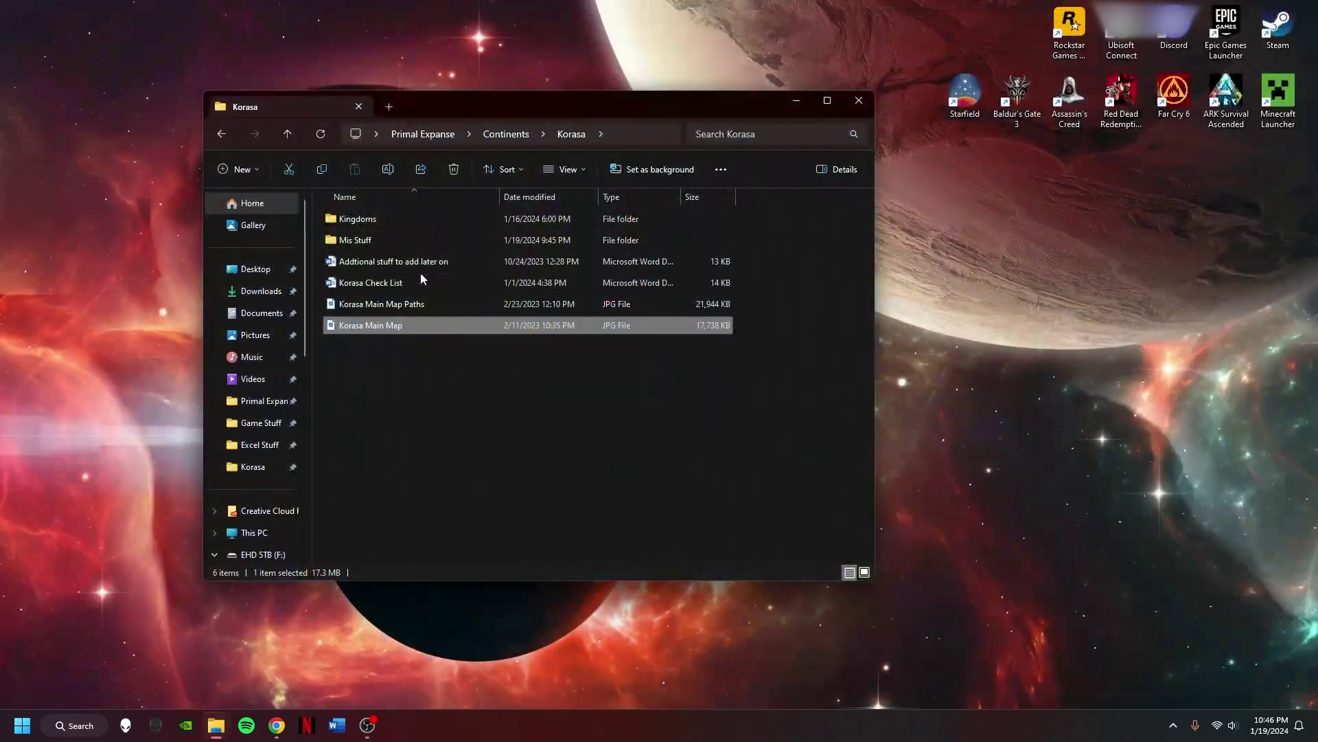
double_click(357, 285)
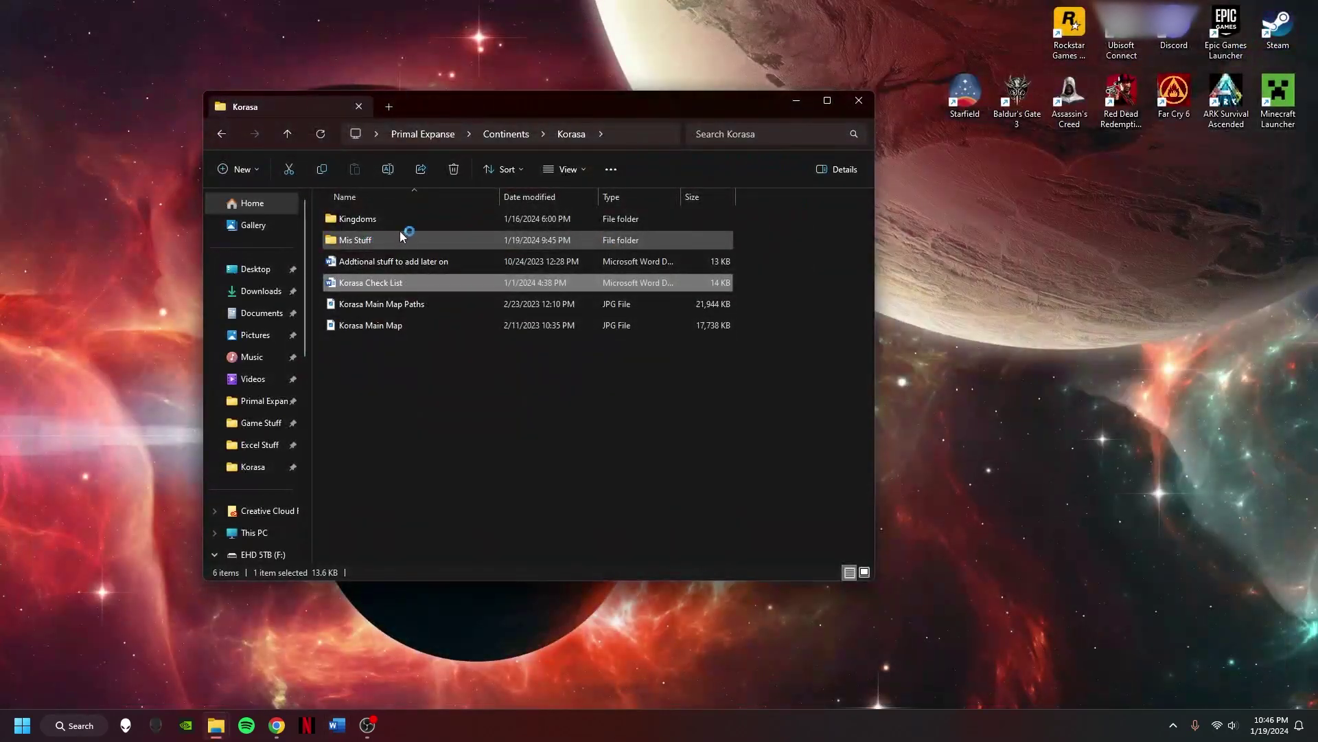
- Open the Kingdoms folder inside Korasa and look over all of its kingdom folders
left_click(401, 220)
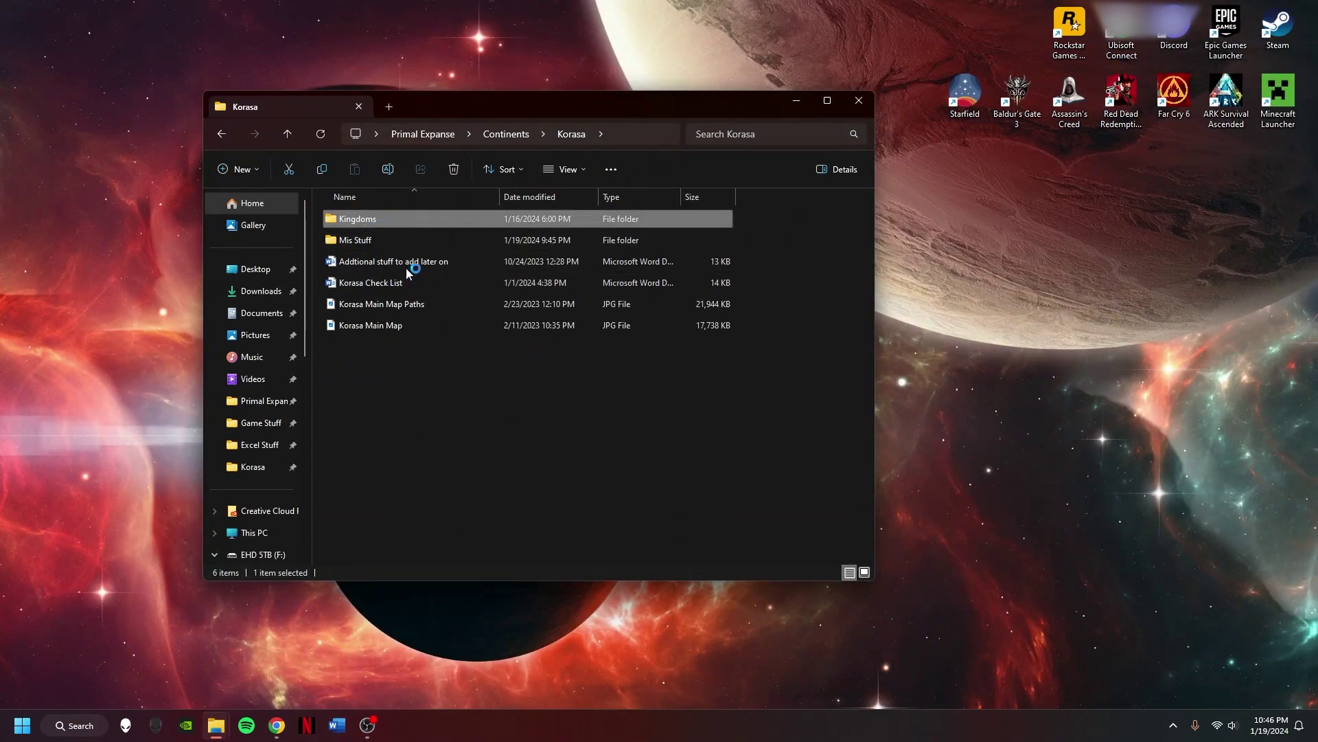
double_click(412, 218)
left_click(381, 390)
key("ctrl+a")
left_click(425, 423)
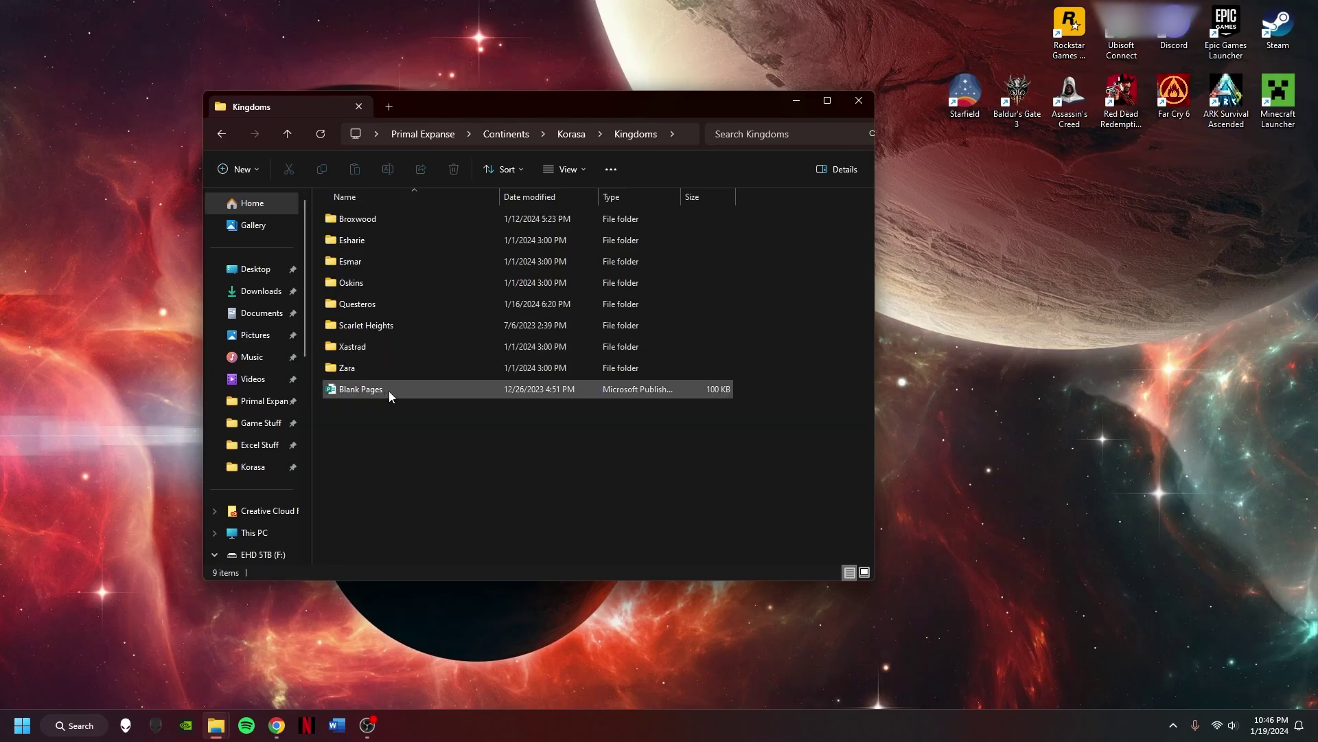
- Check the Scarlet Heights folder, go back to Kingdoms, and browse the full list of location files in the Questeros folder
left_click(389, 326)
double_click(389, 325)
left_click(221, 133)
double_click(393, 303)
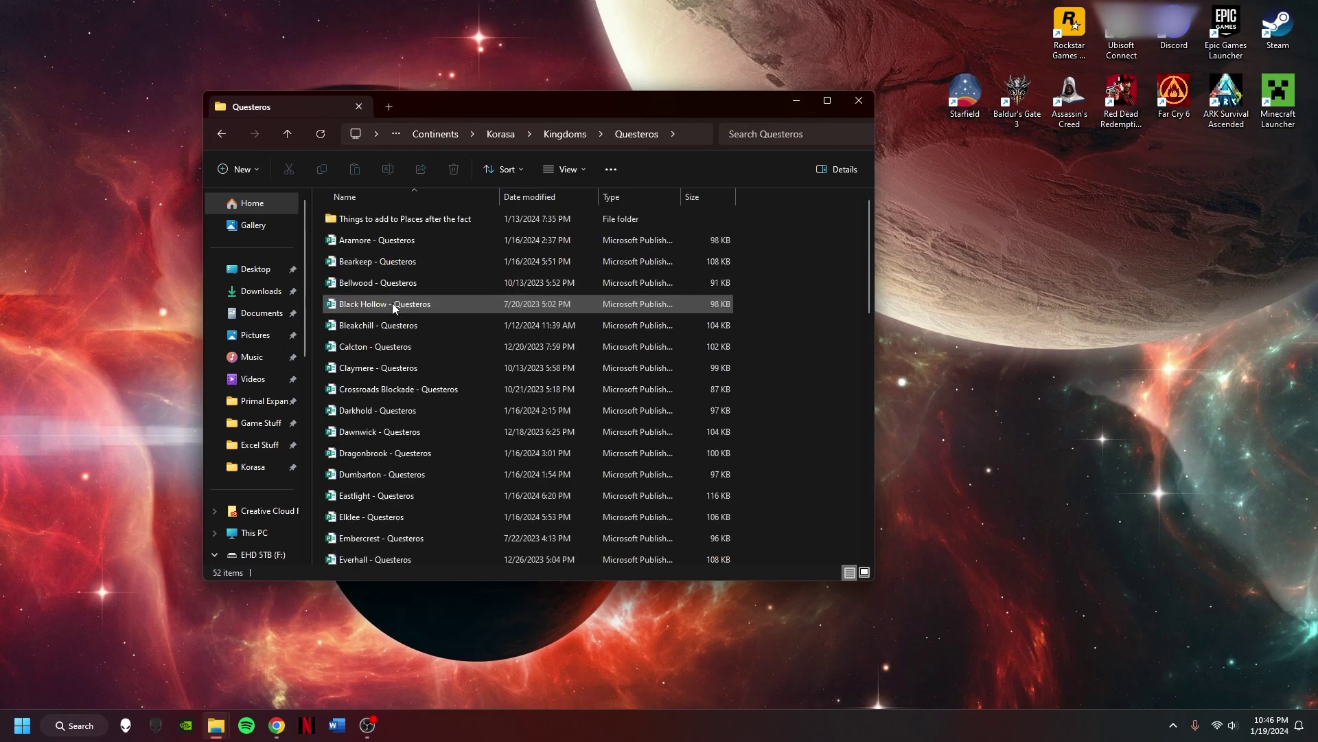
scroll(465, 290, "down", 10)
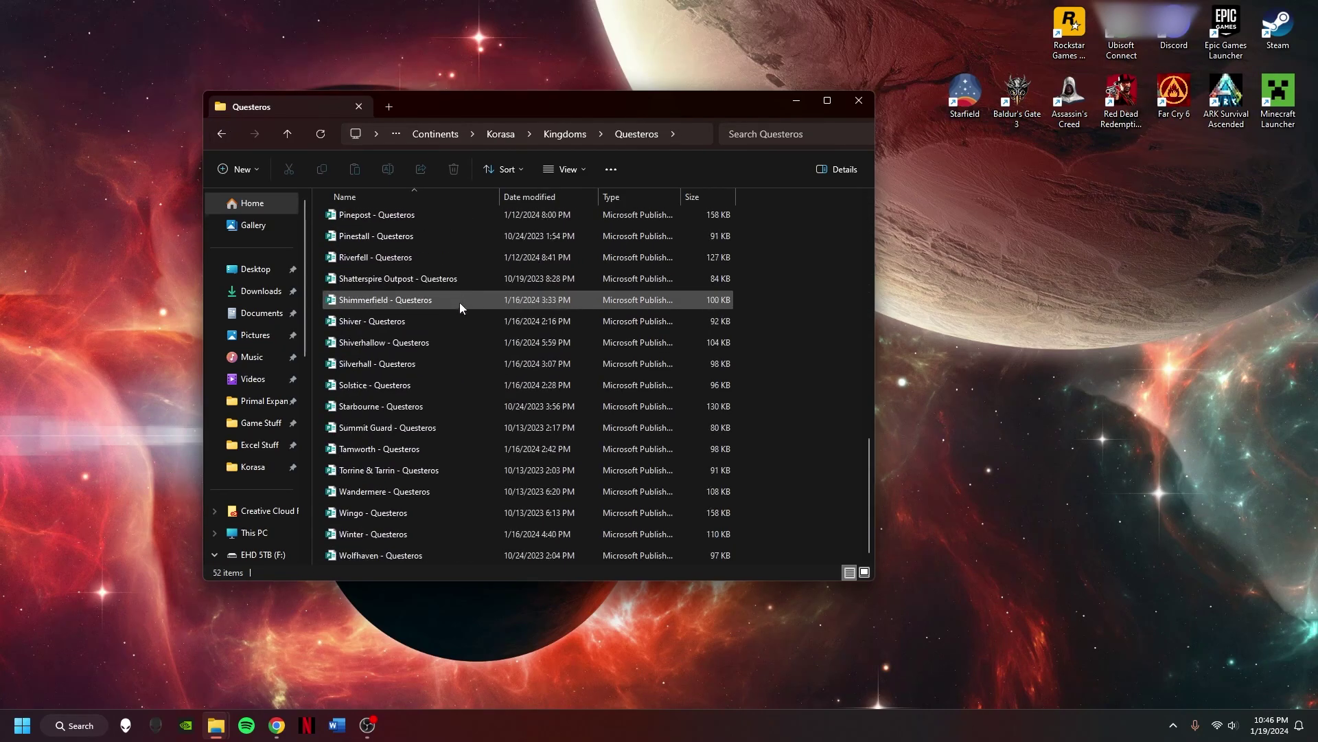
scroll(467, 336, "up", 10)
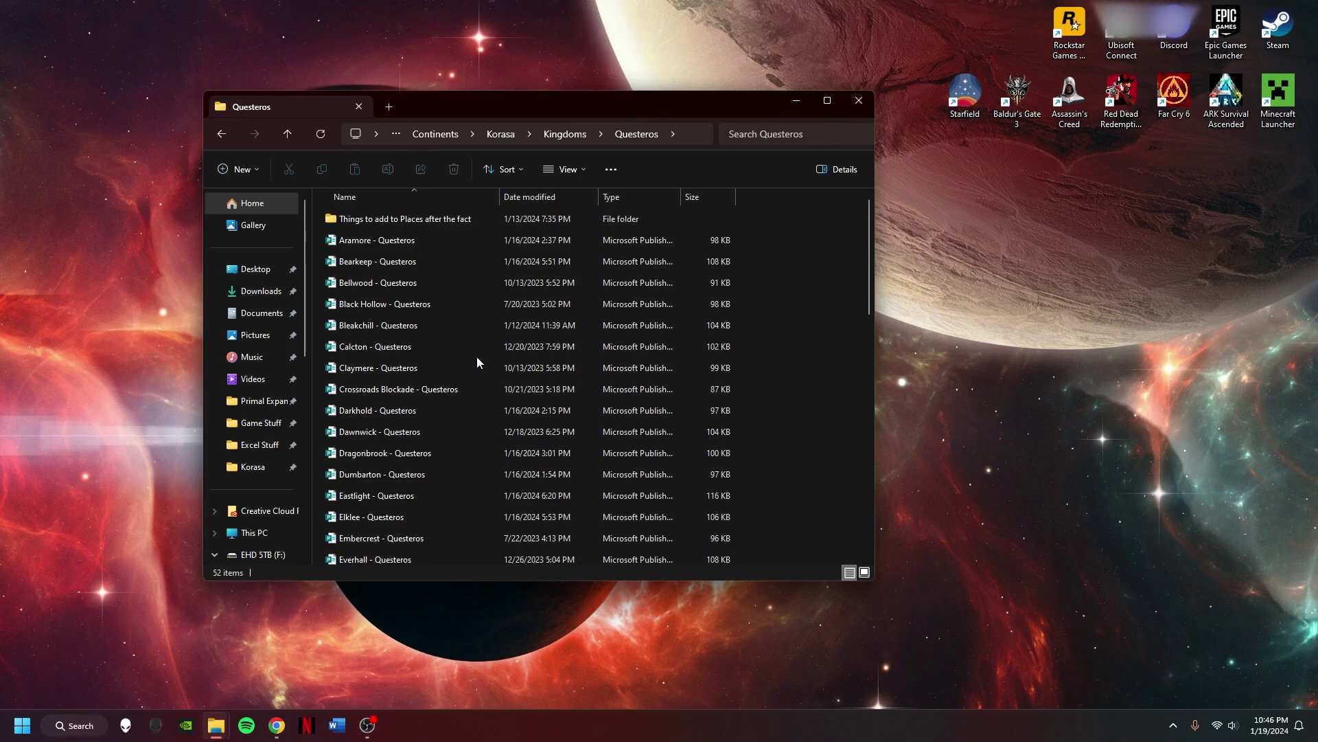
scroll(476, 356, "down", 10)
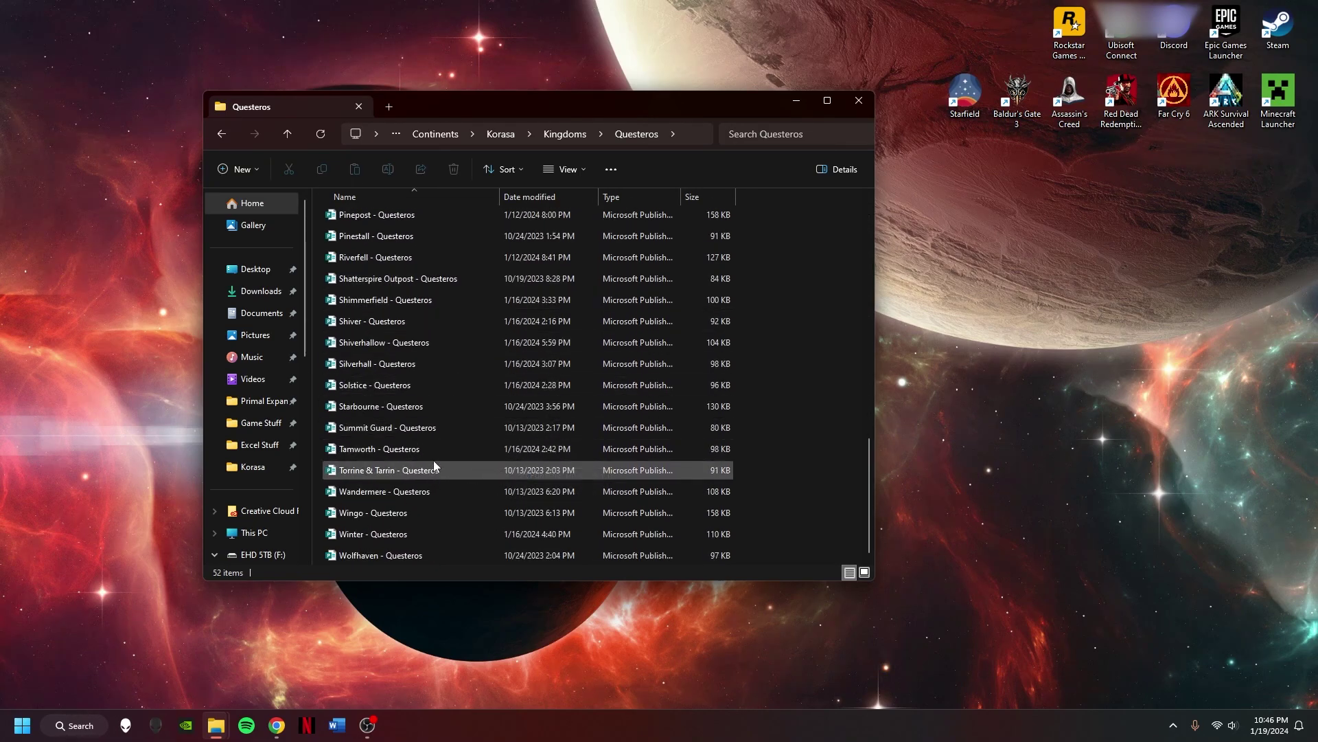
- Open the Wingo - Questeros publication and enlarge its view to 100%
double_click(405, 515)
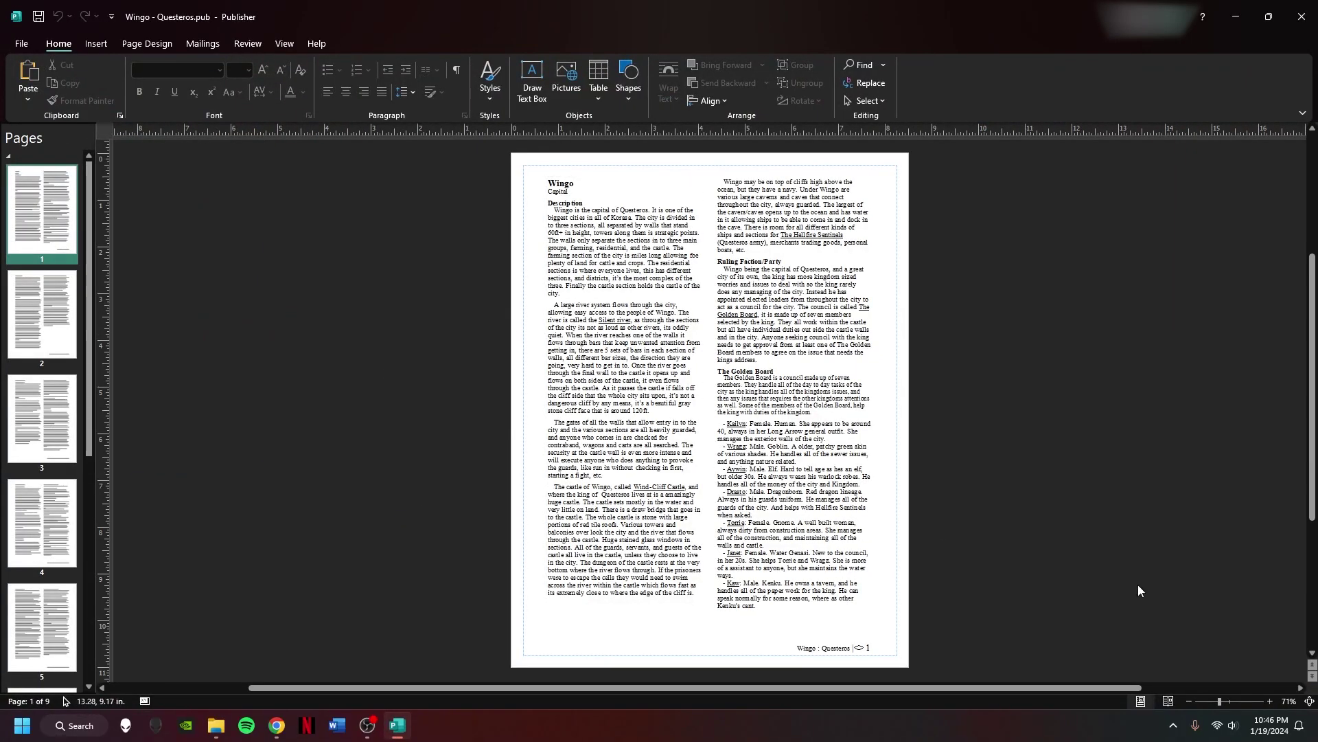
left_click(1267, 701)
left_click(1267, 700)
left_click(1267, 700)
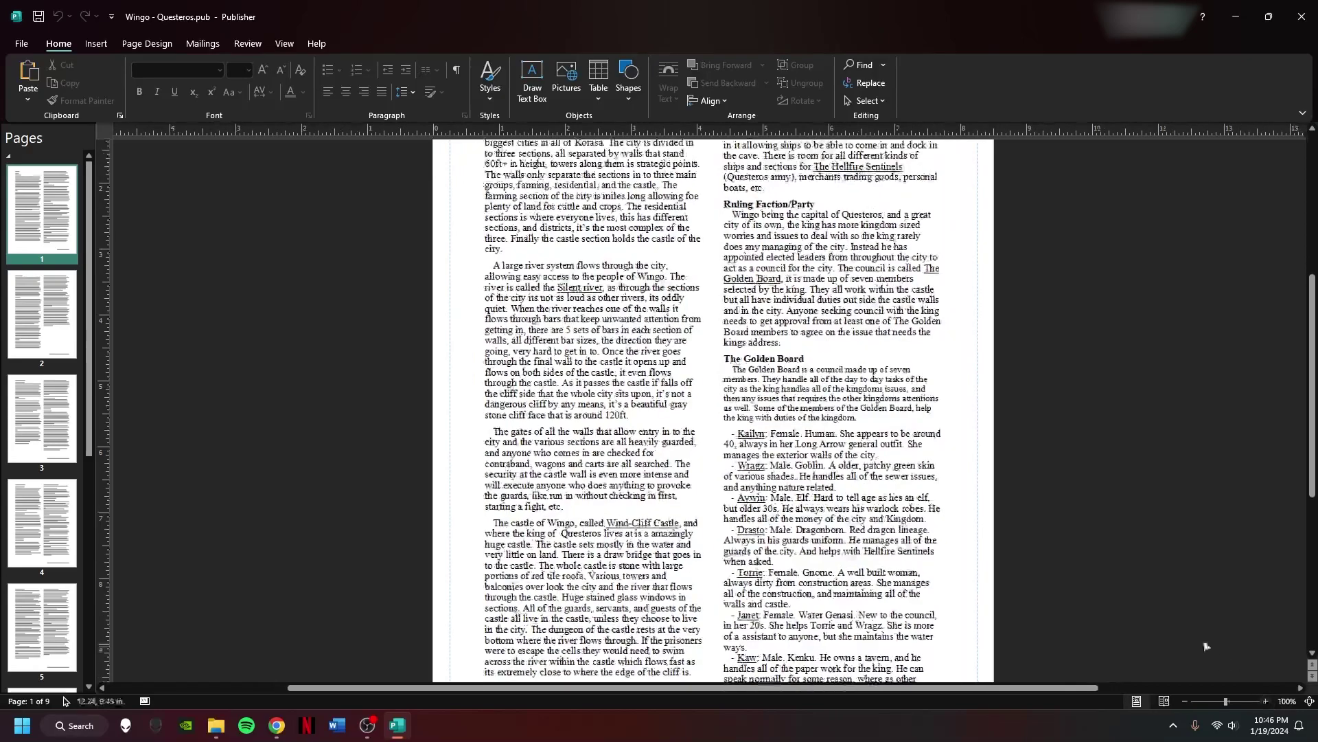
- Examine page 1 of the Wingo publication, covering the Description, Ruling Faction/Party and The Golden Board sections
scroll(507, 229, "up", 3)
left_click_drag(490, 227, 629, 536)
left_click(331, 429)
scroll(332, 424, "down", 1)
left_click_drag(832, 372, 725, 270)
scroll(802, 359, "down", 2)
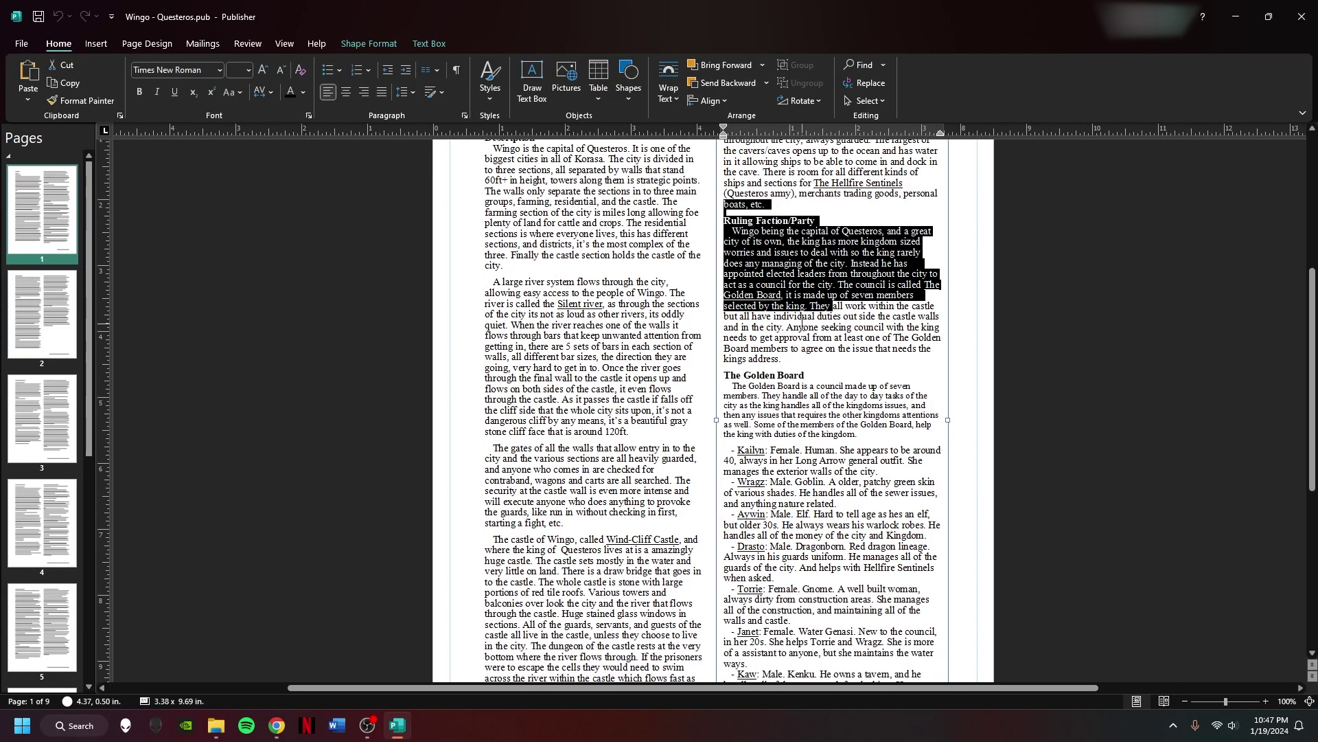
left_click(801, 321)
left_click_drag(778, 386, 834, 503)
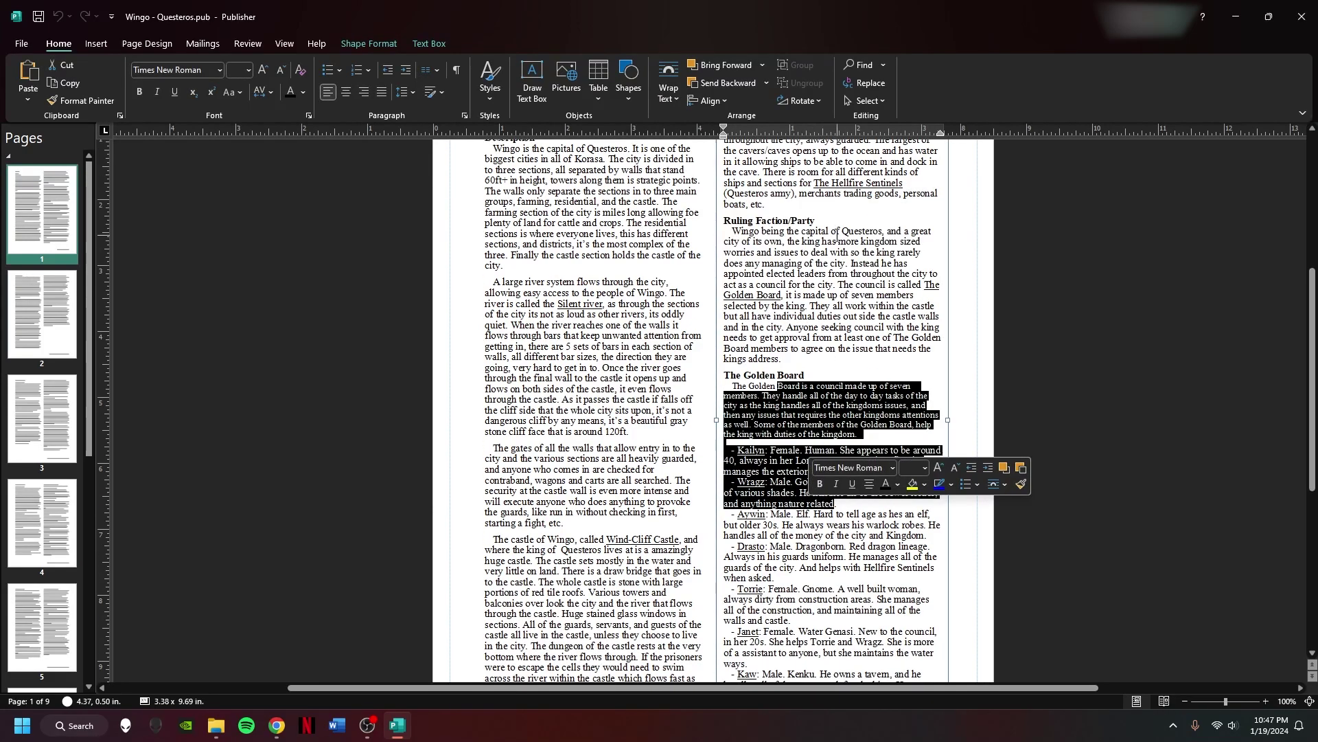
left_click(802, 374)
scroll(802, 374, "down", 2)
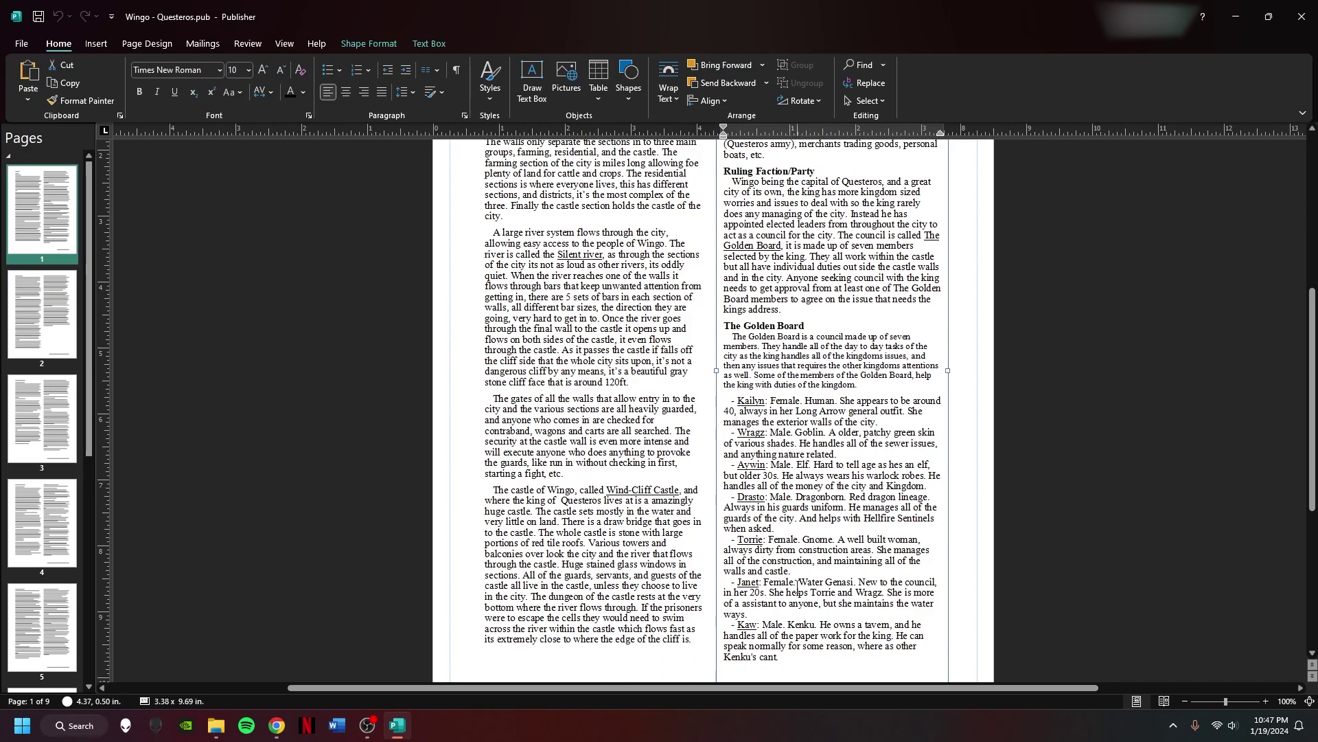
- Examine the City Districts on page 2, including the Sanctuary Hills and Midtown Vale entries
left_click(69, 314)
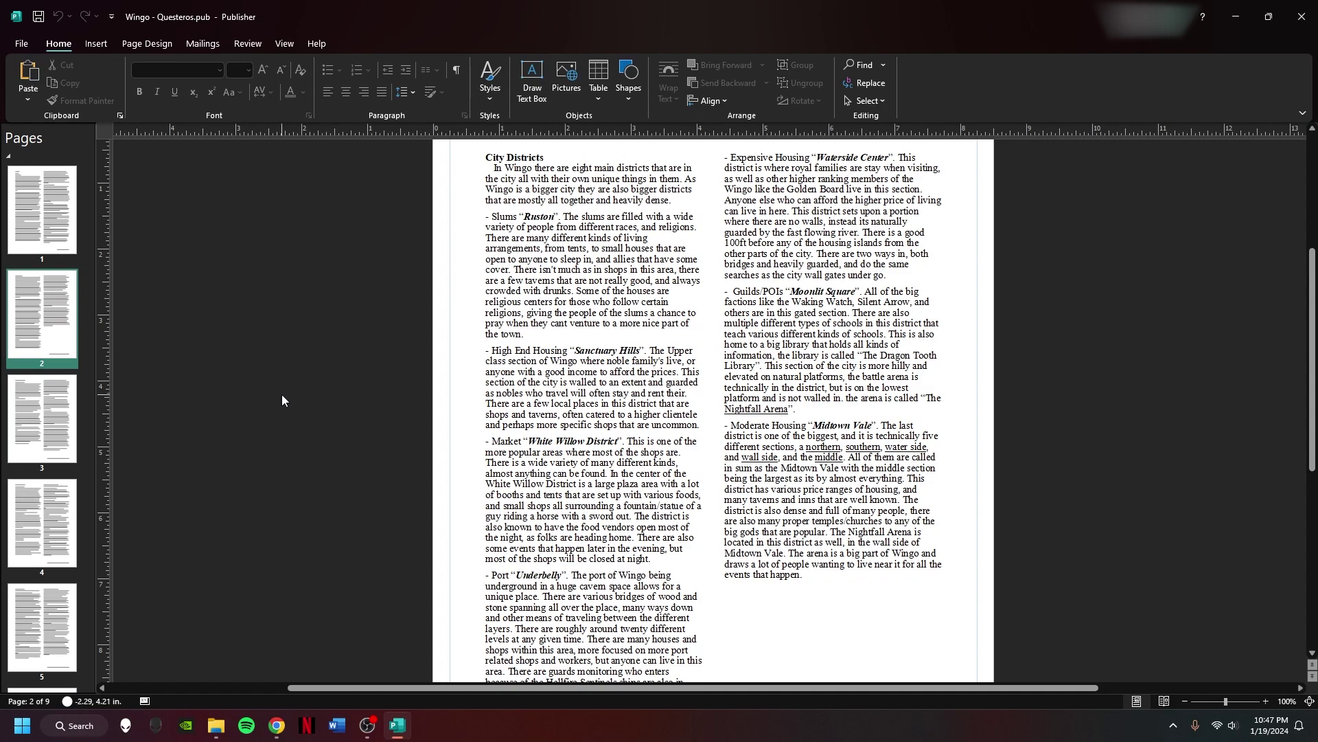
scroll(432, 378, "down", 3)
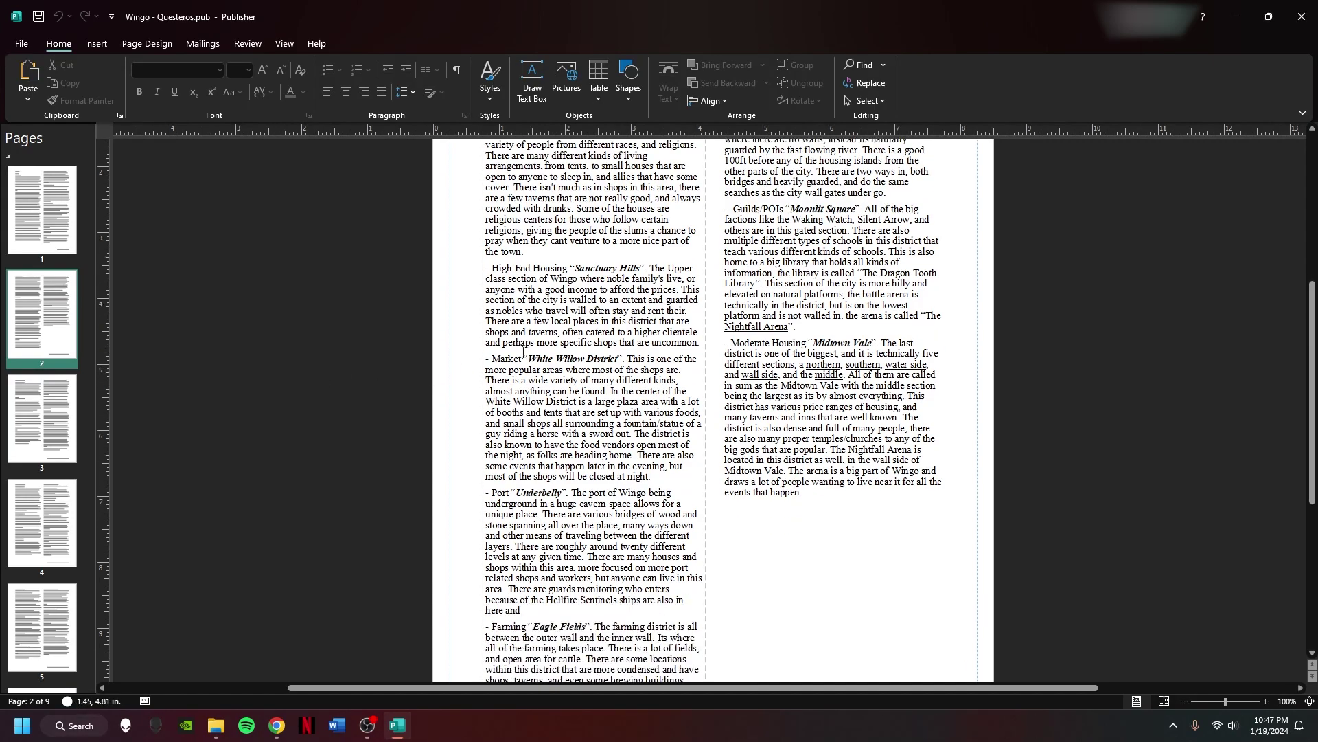
left_click(480, 376)
left_click_drag(515, 268, 620, 306)
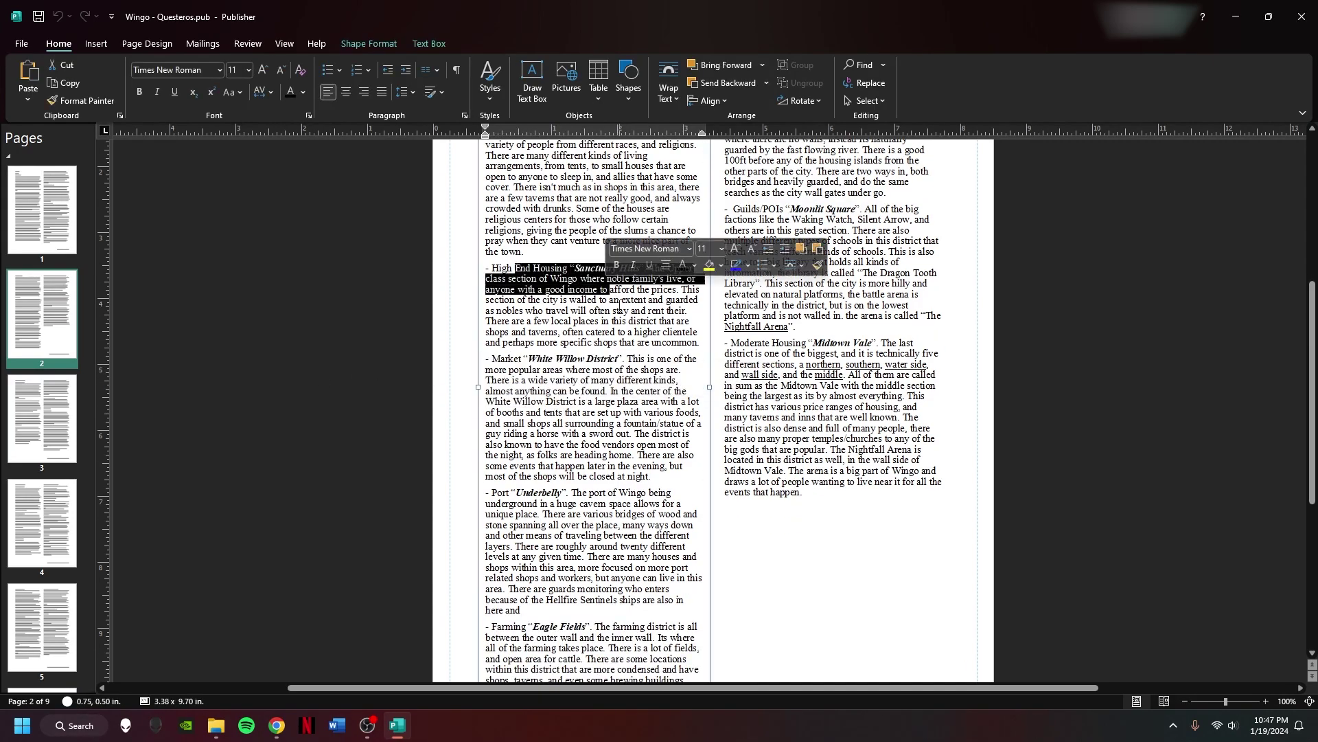
left_click(389, 377)
scroll(671, 322, "down", 2)
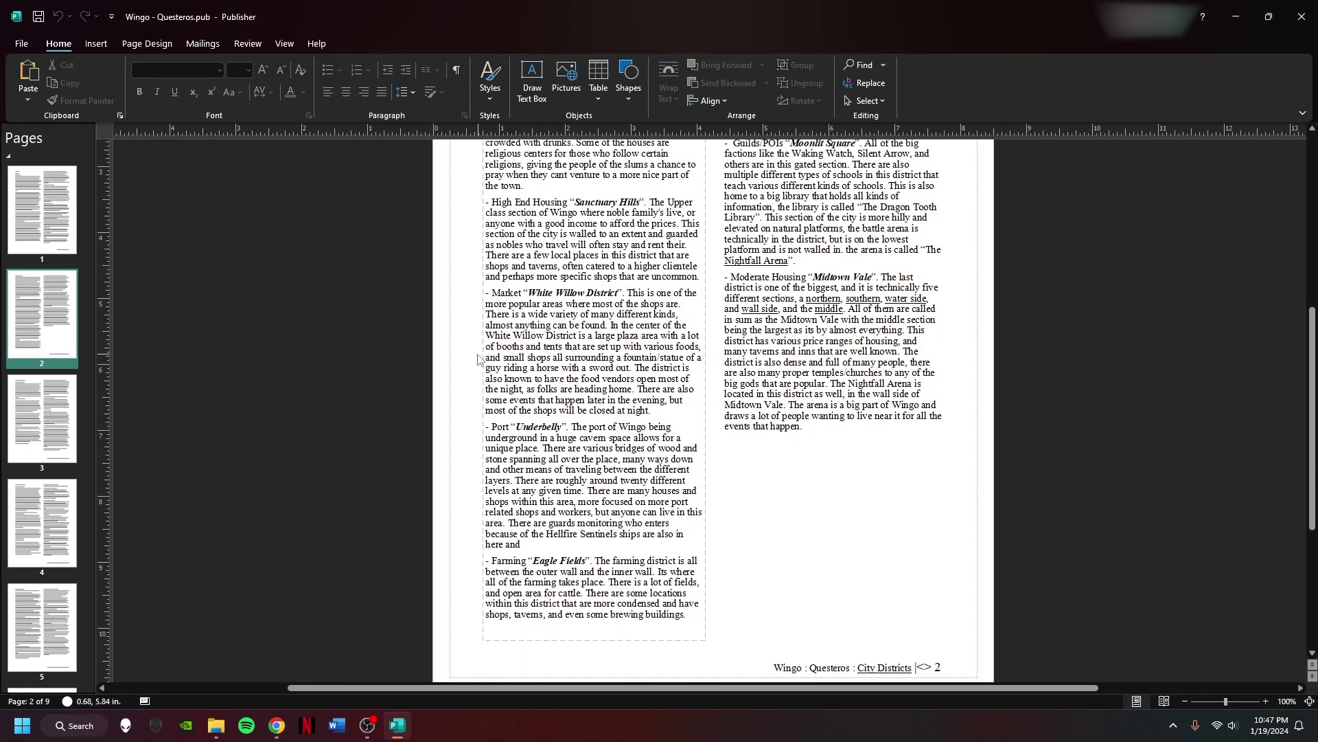
left_click_drag(730, 278, 820, 320)
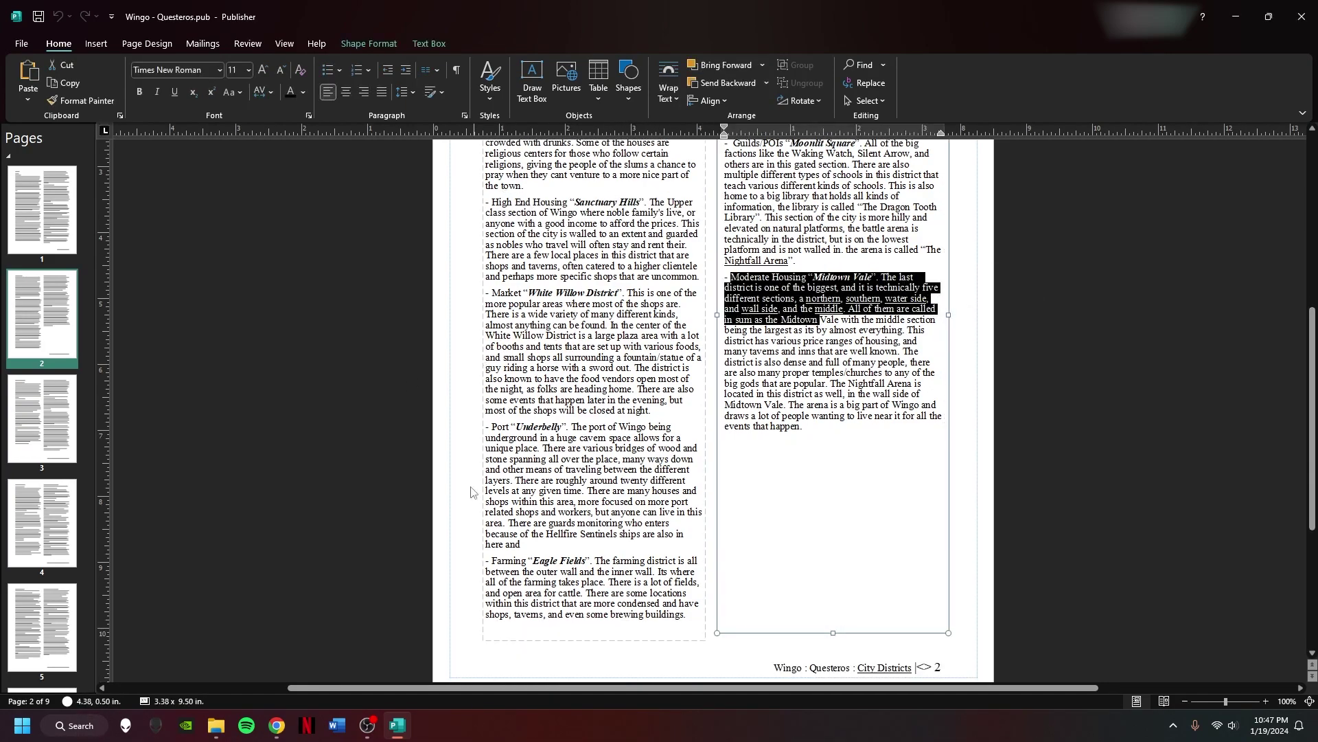
left_click(399, 508)
- Examine the Taverns, Inns, Etc. section on page 3, including the improvising prices and The Shambled Inn with its owners
left_click(81, 412)
scroll(317, 375, "up", 5)
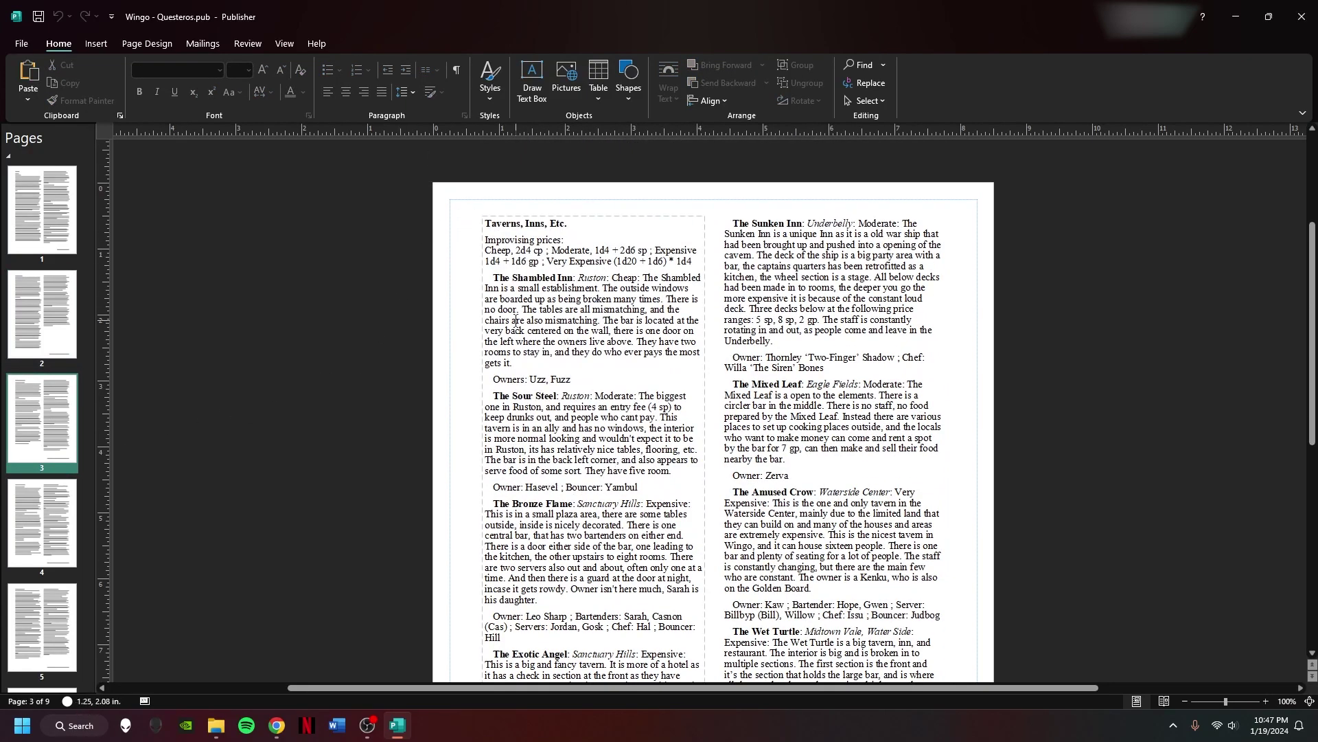
left_click_drag(515, 259, 693, 263)
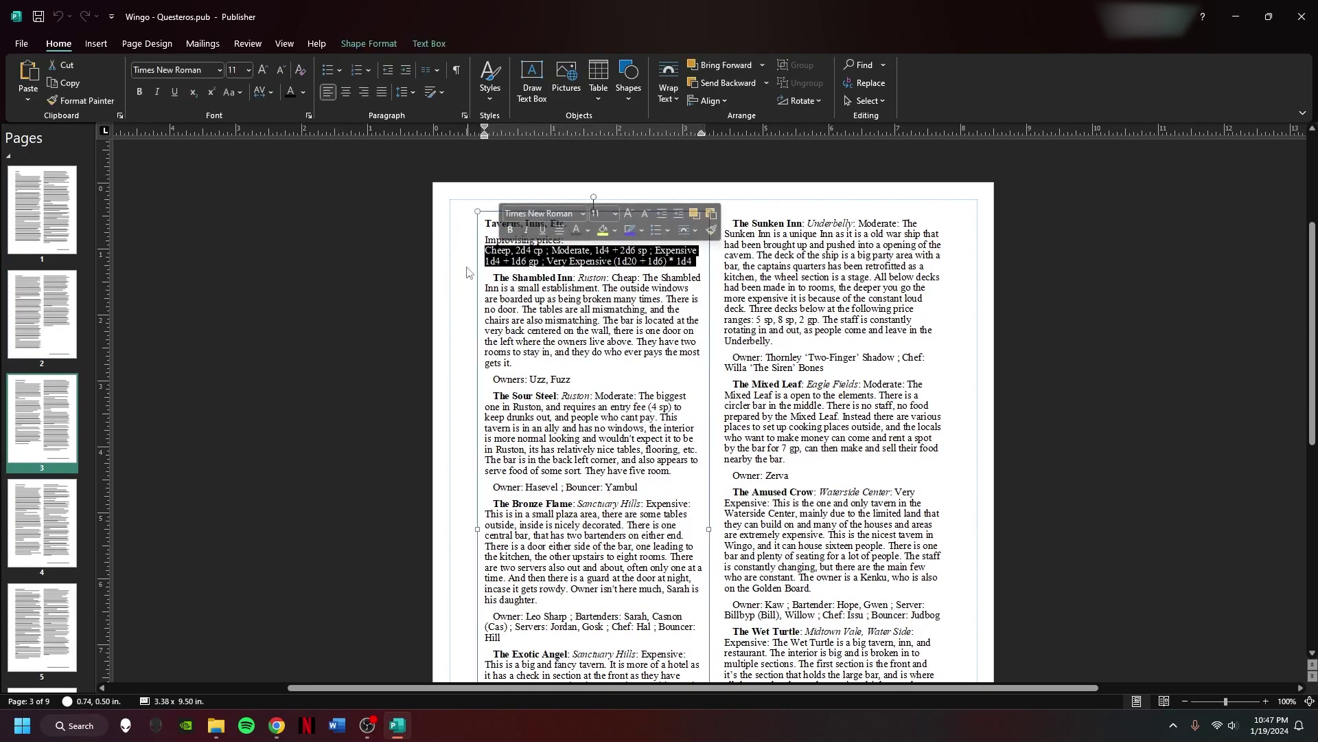
left_click(382, 298)
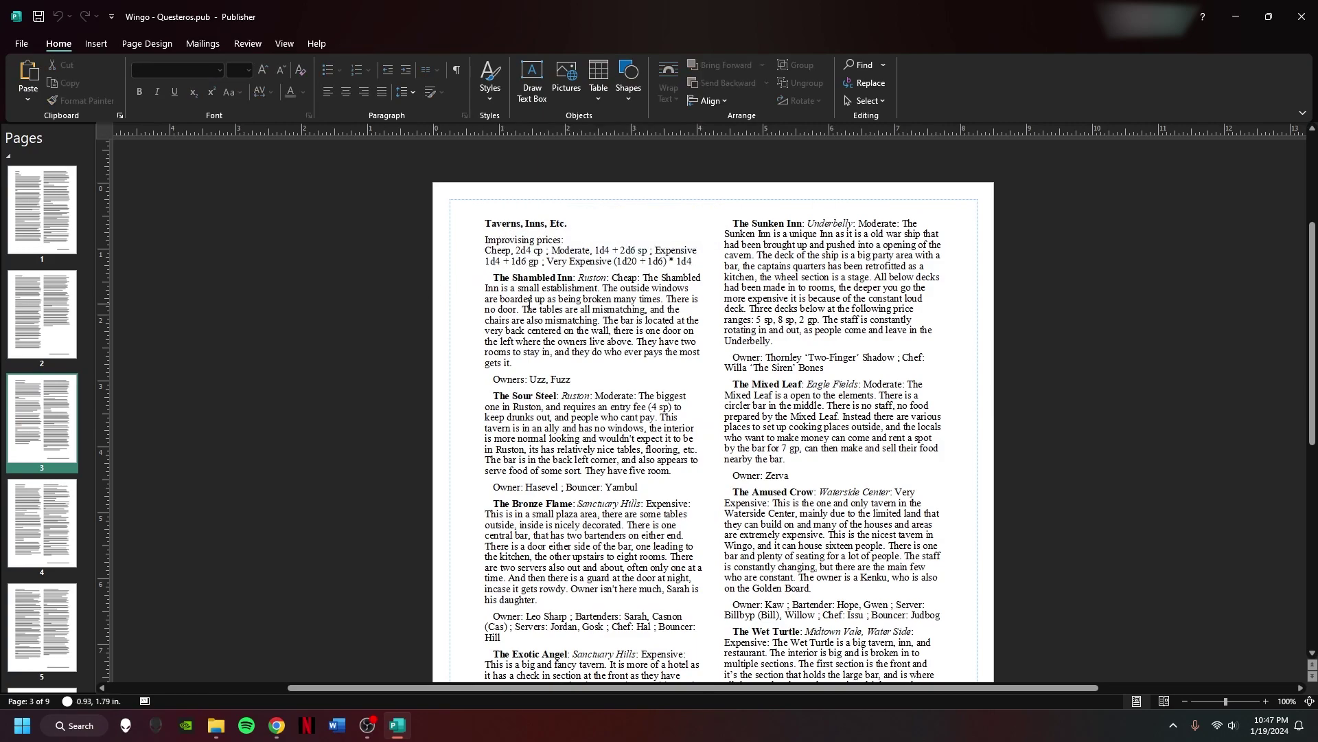
left_click(524, 278)
left_click_drag(524, 277, 597, 320)
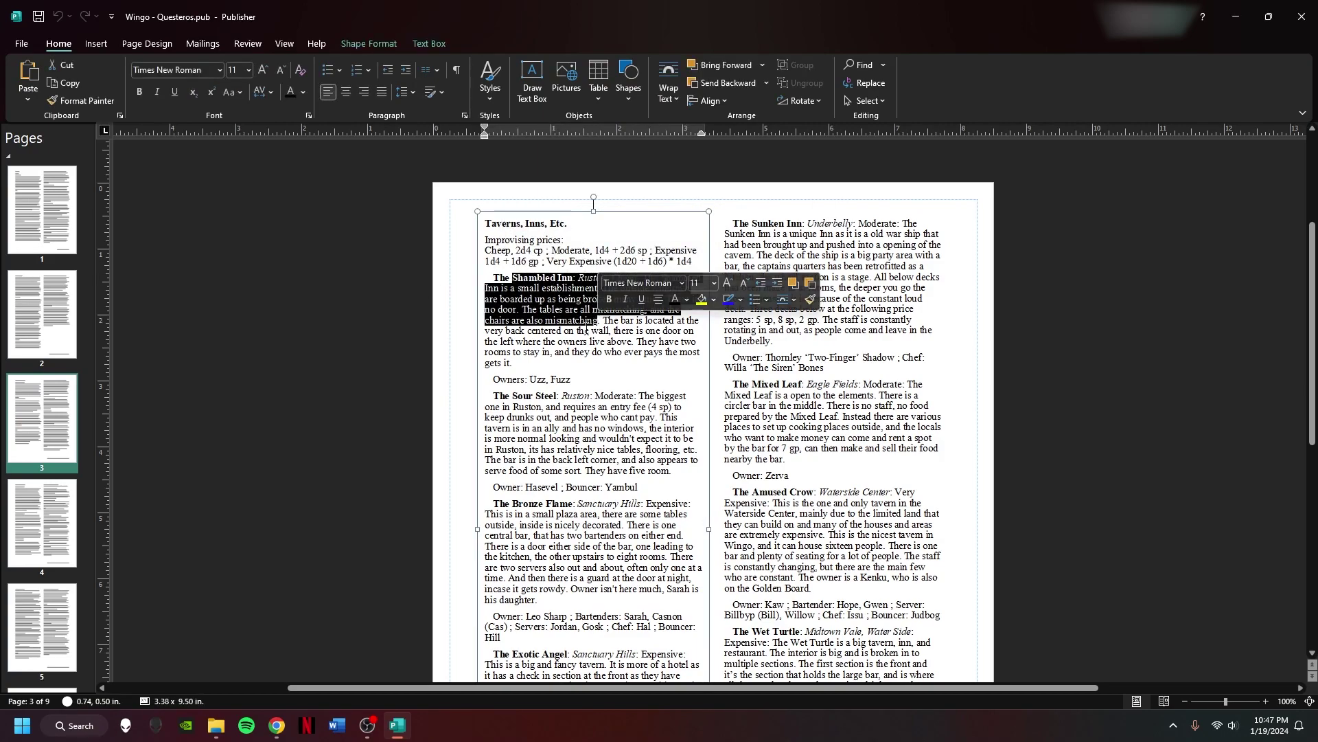
double_click(536, 379)
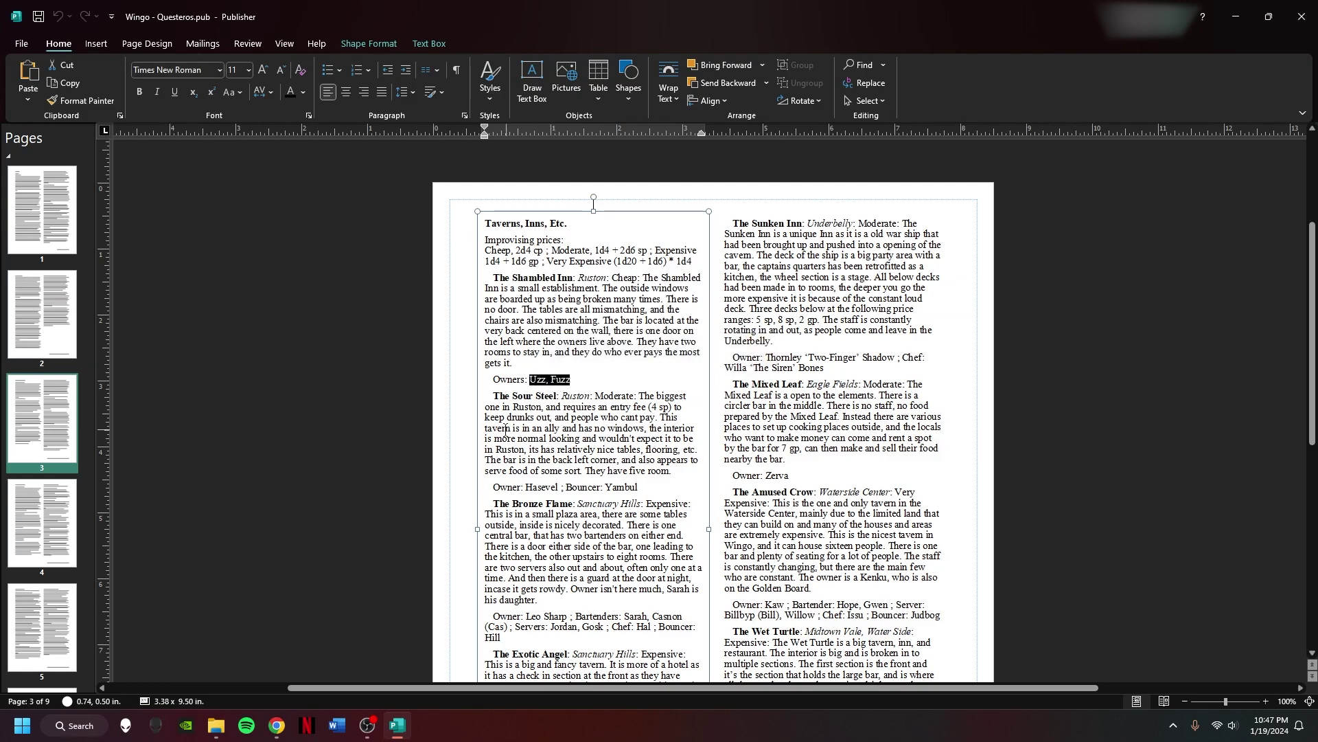
left_click(420, 439)
scroll(416, 435, "down", 2)
scroll(414, 435, "down", 10)
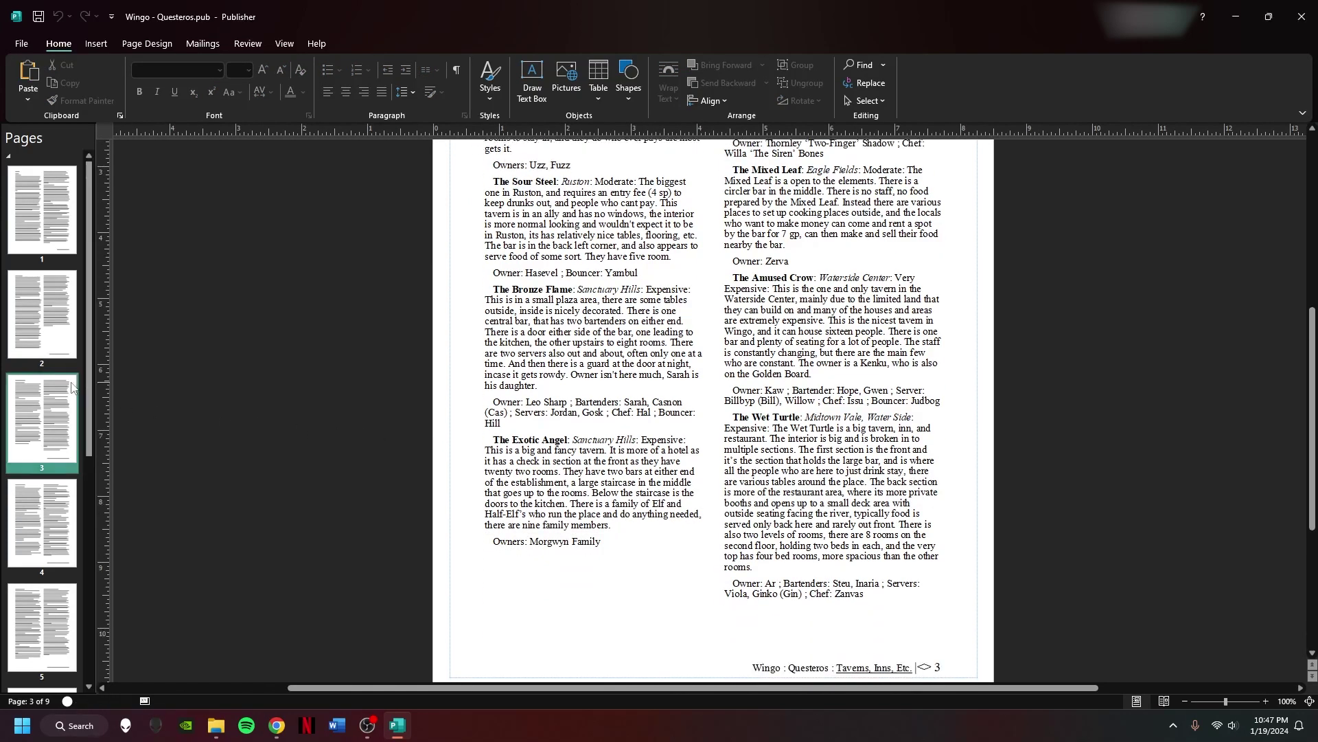
- Review the Tavern/Inn NPC Descriptions on page 4 for The Shambled Inn, The Sour Steel and The Bronze Flame
scroll(293, 410, "up", 1)
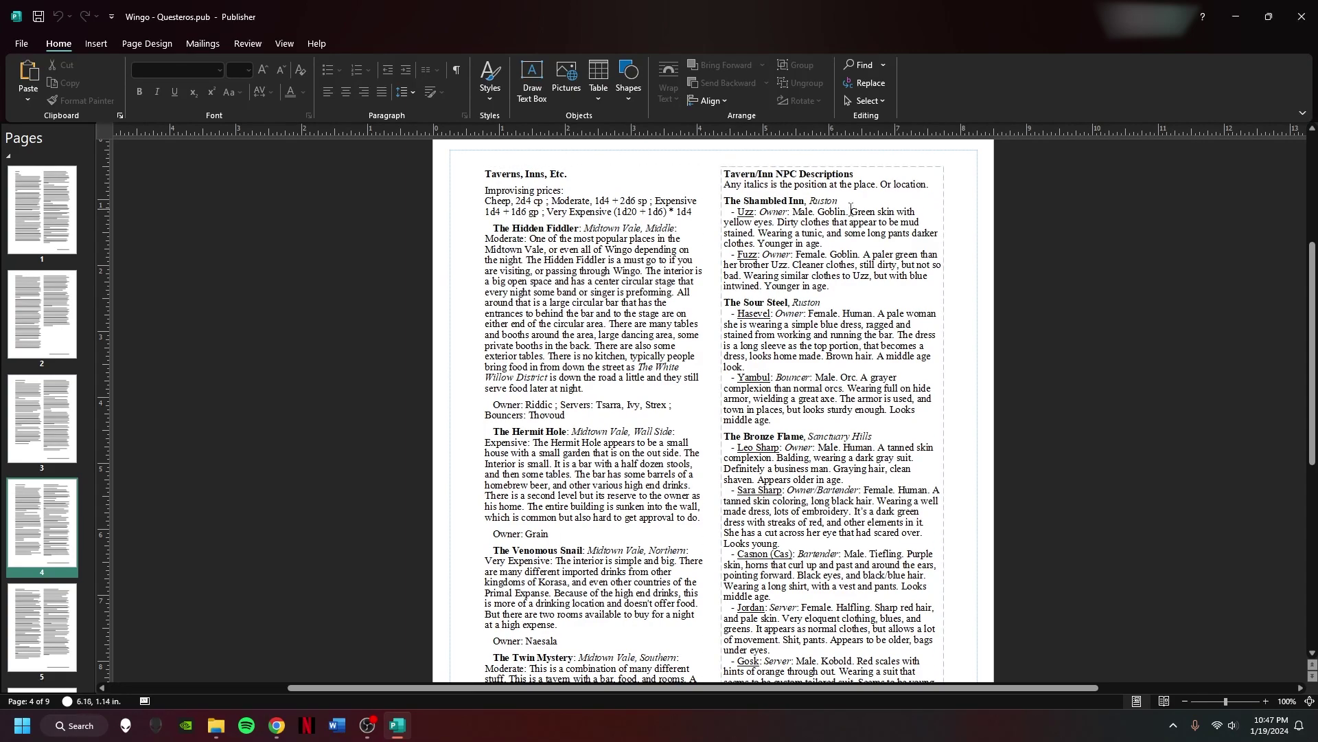
left_click_drag(724, 172, 893, 326)
left_click_drag(844, 479, 726, 255)
left_click(1081, 348)
- Return to page 3 and examine the tavern entries for The Mixed Leaf and The Exotic Angel
left_click(76, 440)
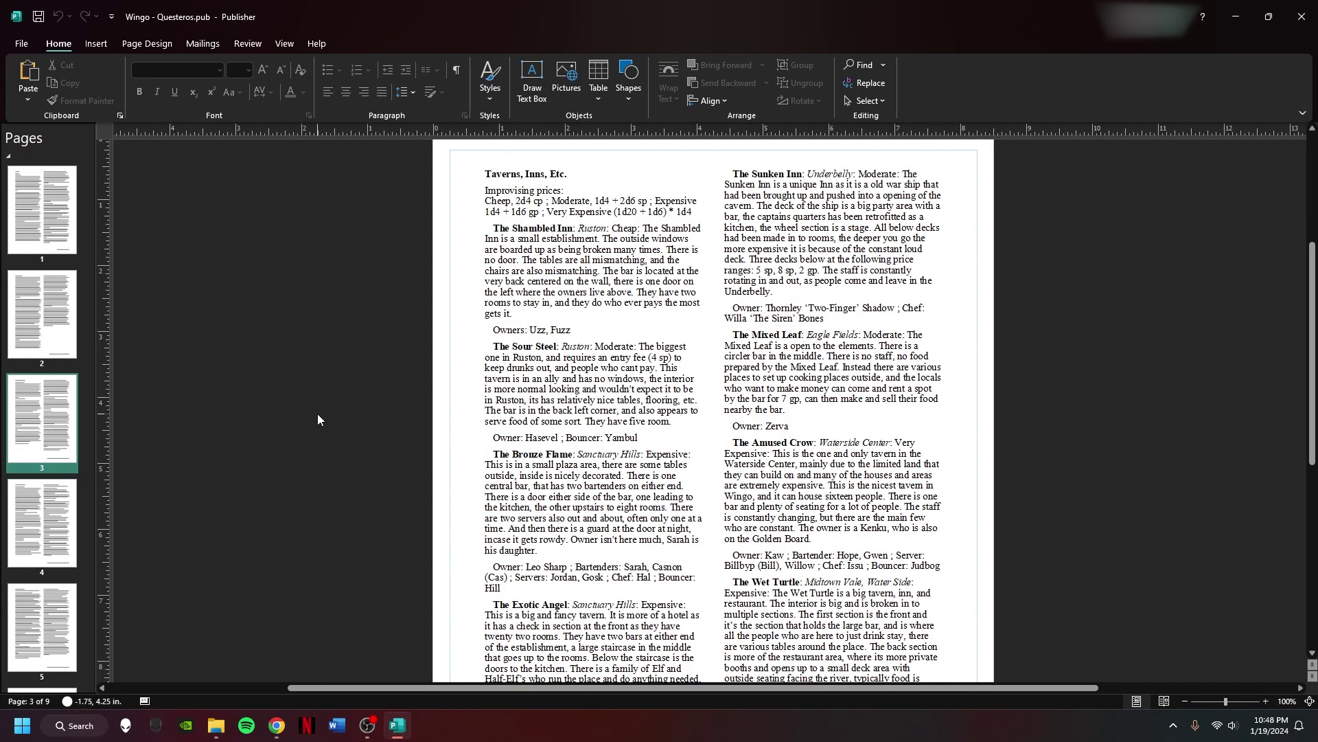
scroll(317, 419, "down", 1)
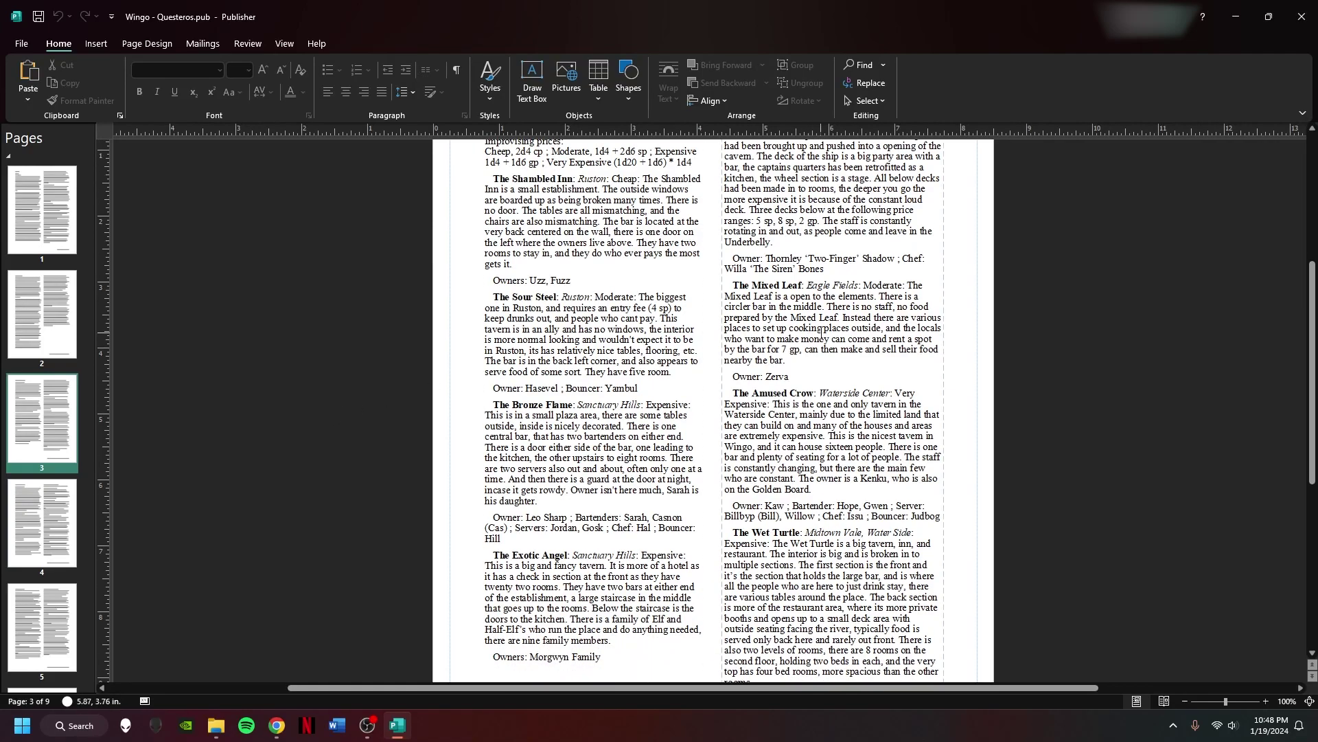
left_click_drag(824, 328, 758, 297)
left_click(822, 348)
left_click_drag(849, 285, 836, 282)
left_click(829, 320)
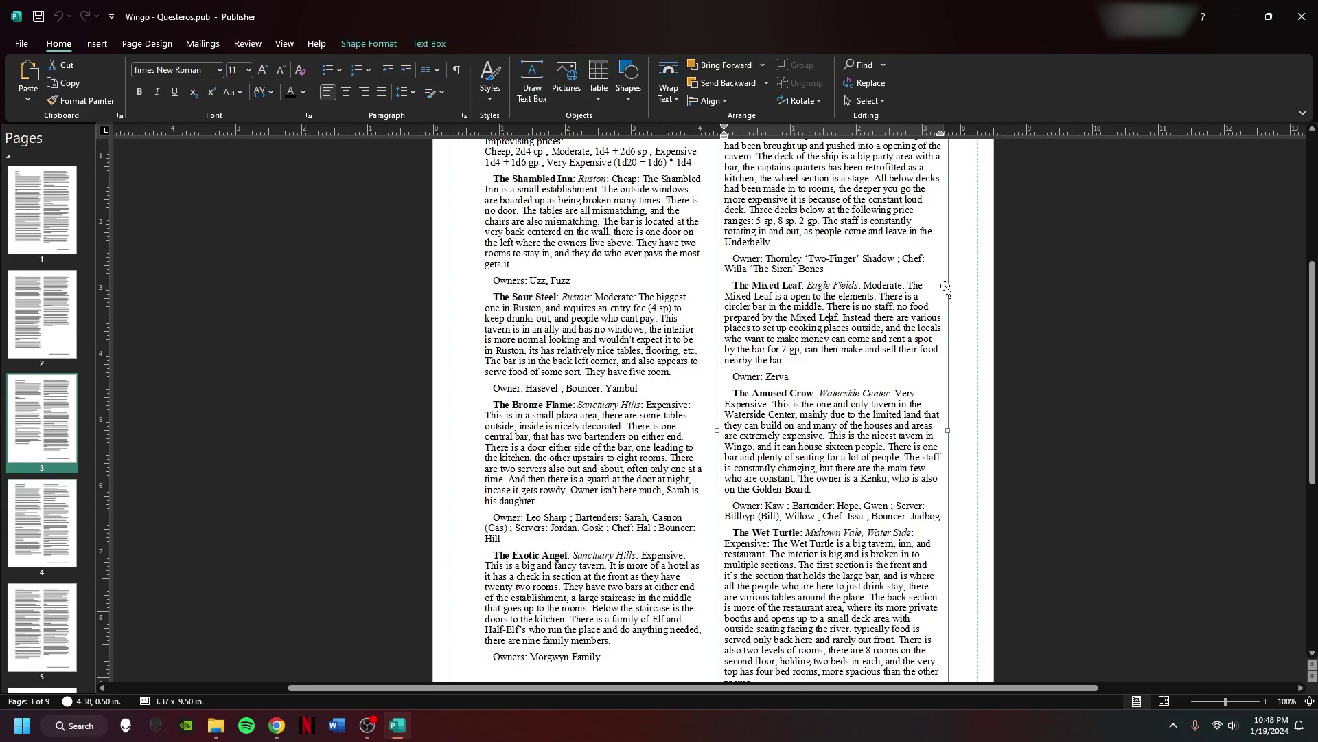
scroll(769, 425, "down", 2)
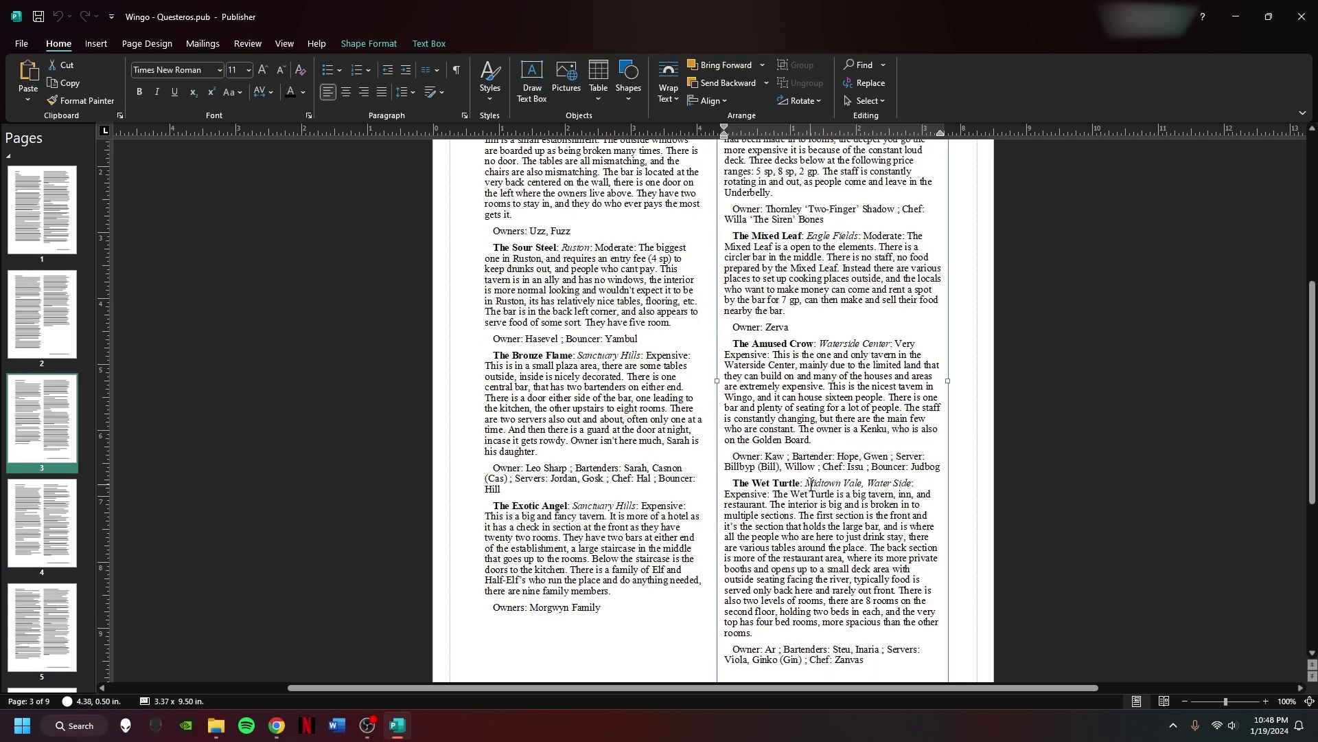
double_click(500, 506)
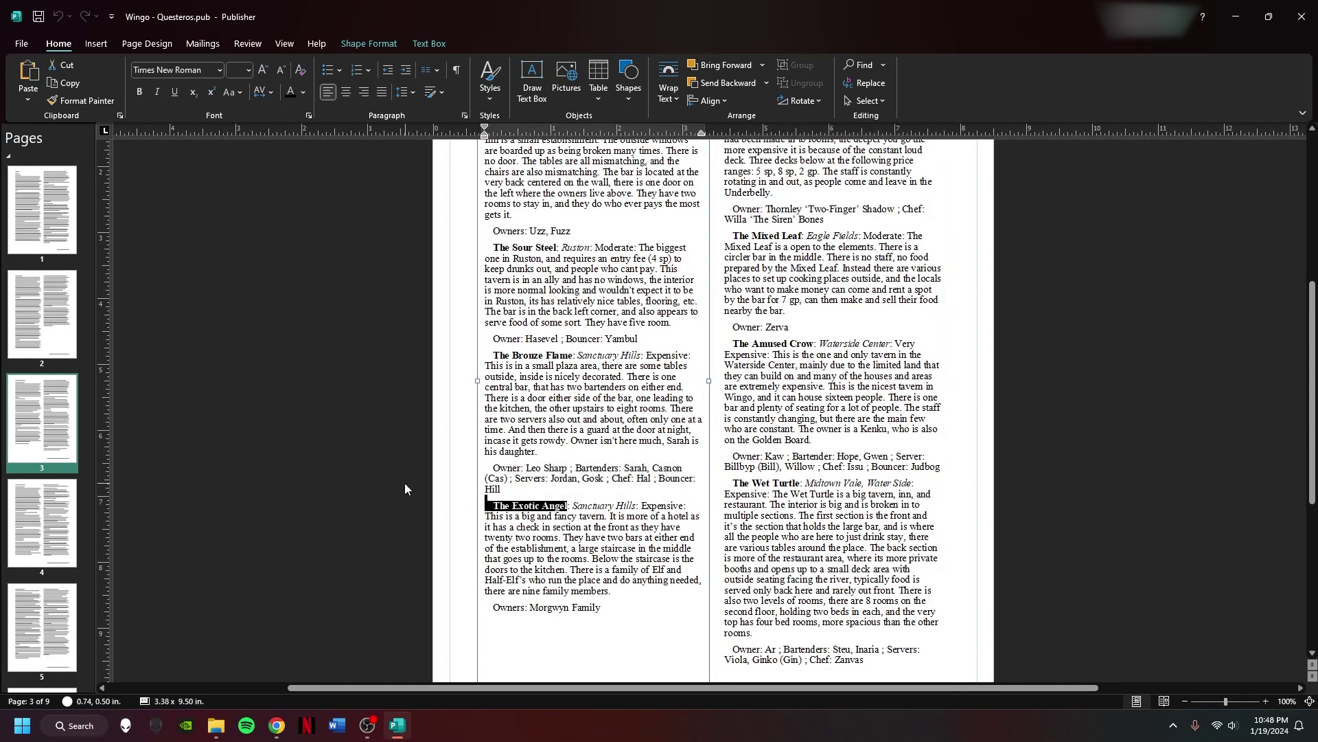
left_click(278, 422)
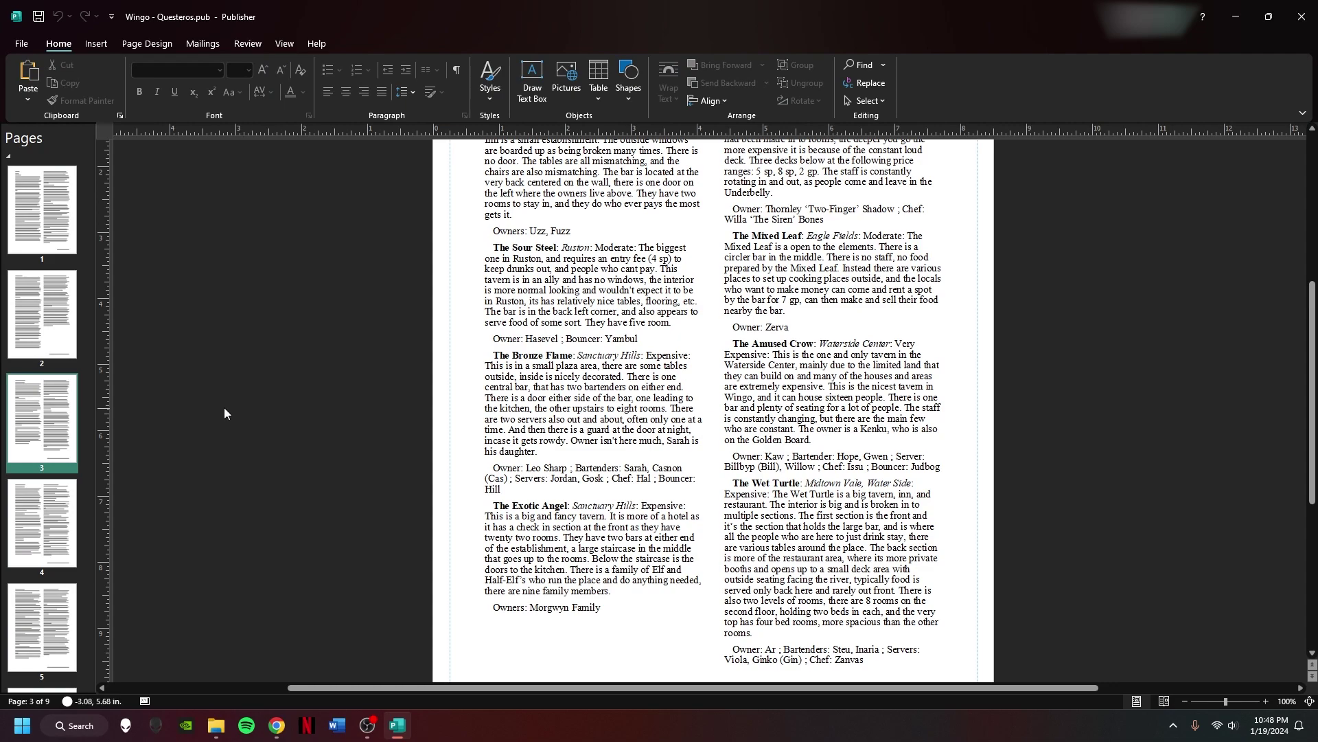
- Go to page 4 and examine the NPC descriptions for The Bronze Flame in Sanctuary Hills
left_click(42, 524)
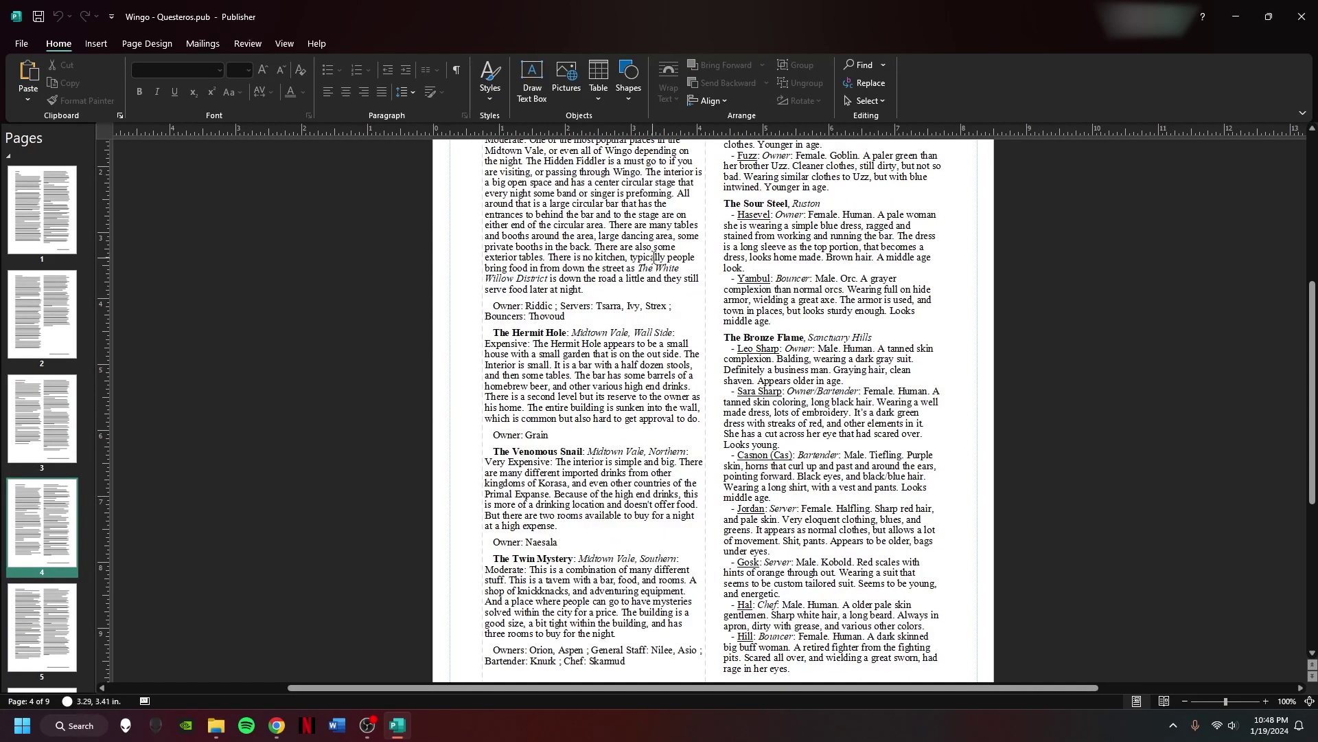
scroll(756, 412, "down", 1)
left_click_drag(775, 336, 907, 496)
left_click(1050, 463)
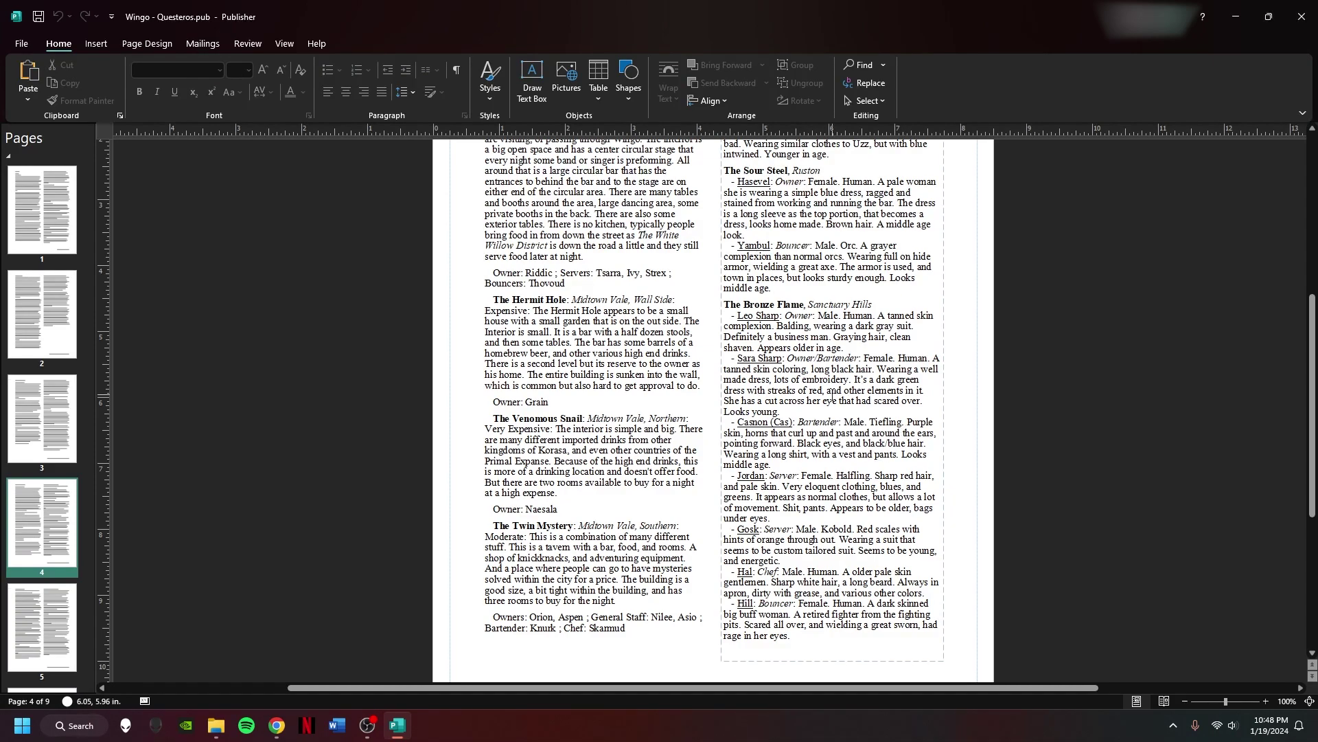
- Review the tavern and inn NPC descriptions on pages 4 through 6
scroll(833, 393, "up", 3)
scroll(113, 497, "down", 3)
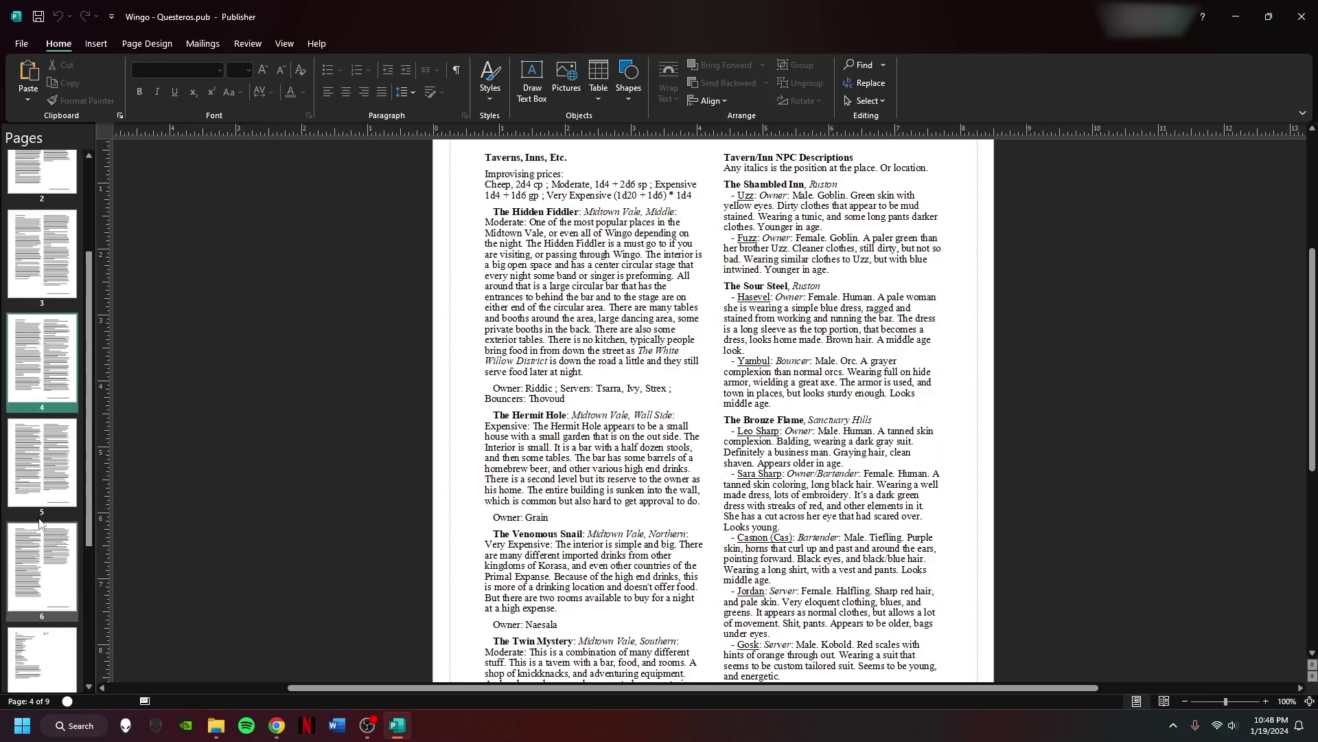
key("ctrl+Page_Down")
scroll(202, 443, "down", 2)
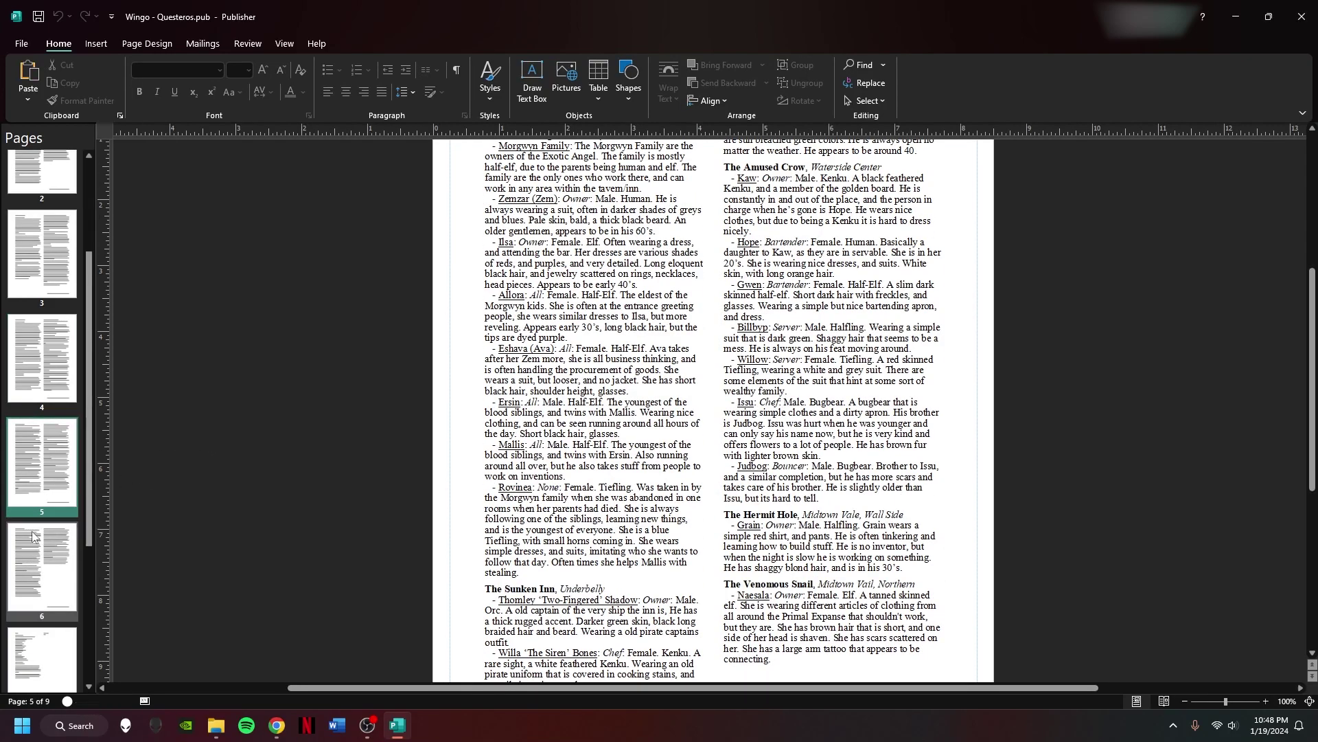
left_click(45, 567)
scroll(252, 476, "down", 2)
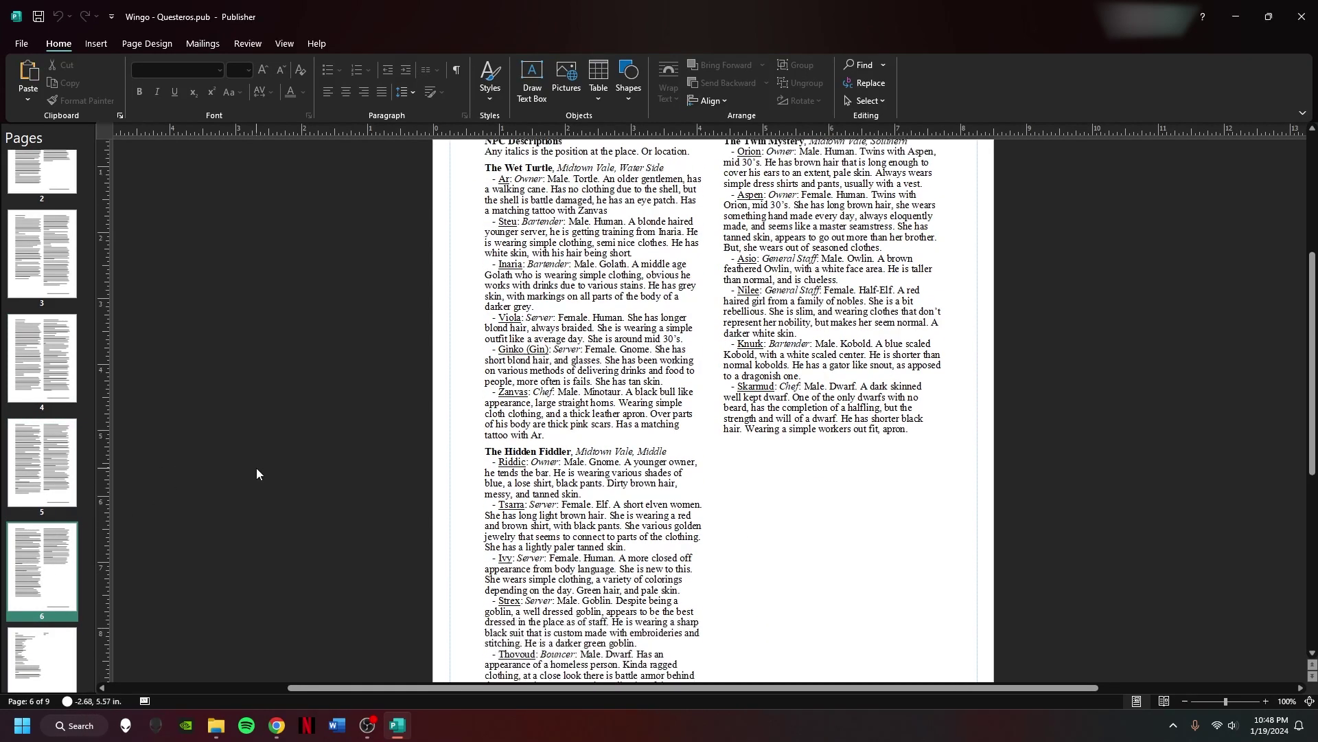
- Go to page 7 and examine the Shops list and the Smelting Floor blacksmith entry
key("ctrl+Page_Down")
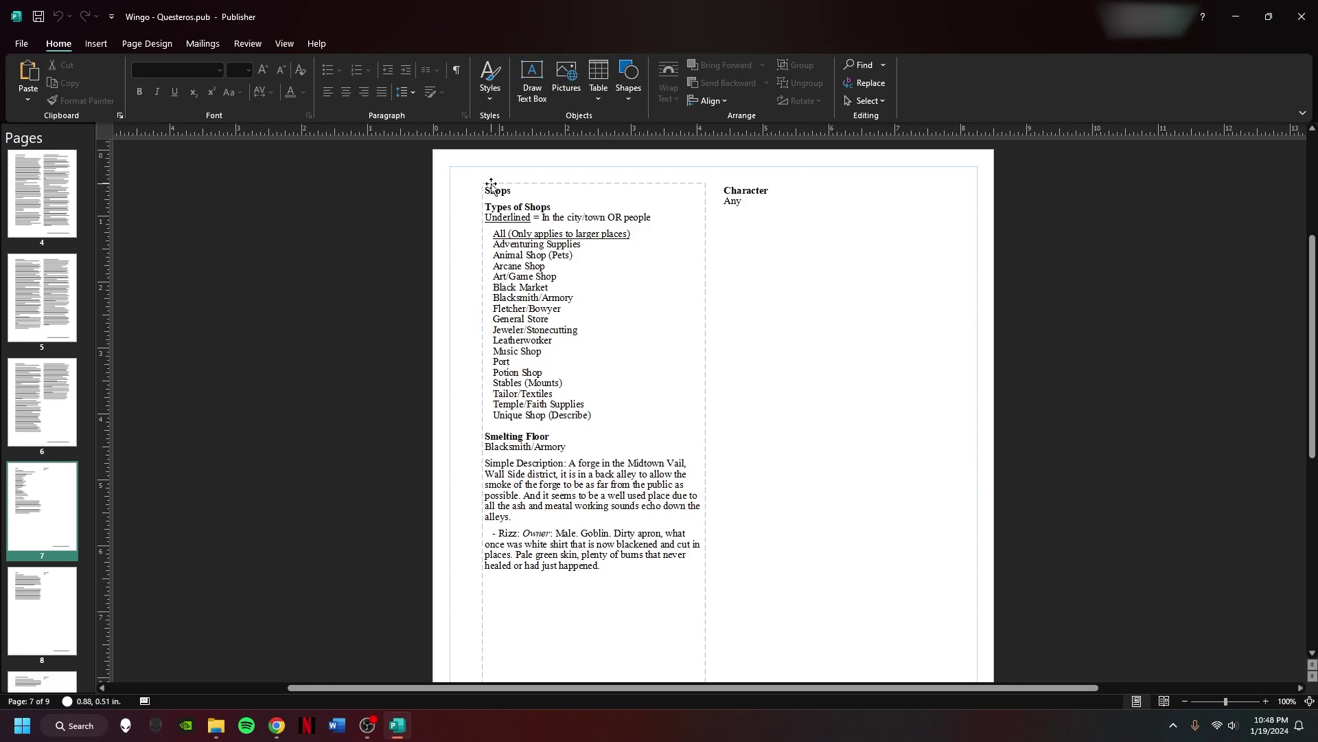
left_click_drag(605, 566, 517, 468)
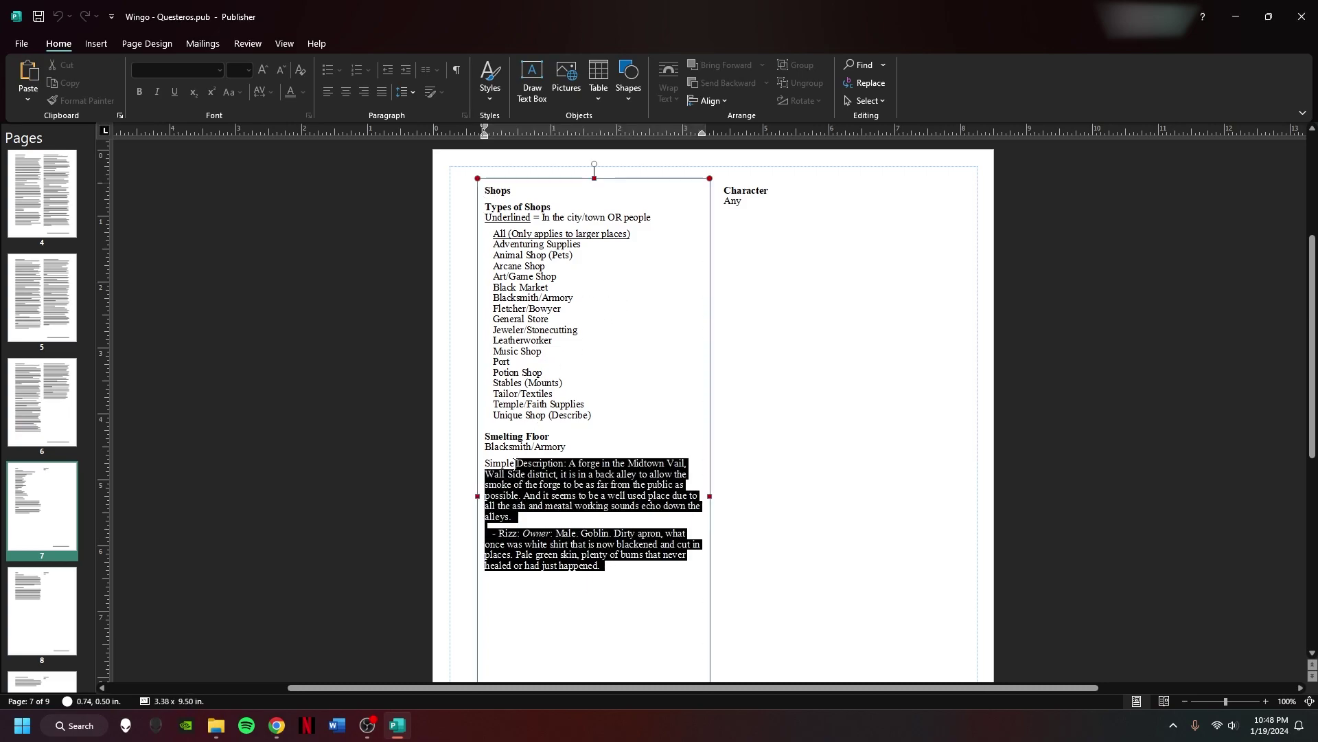
left_click(365, 452)
scroll(65, 478, "down", 2)
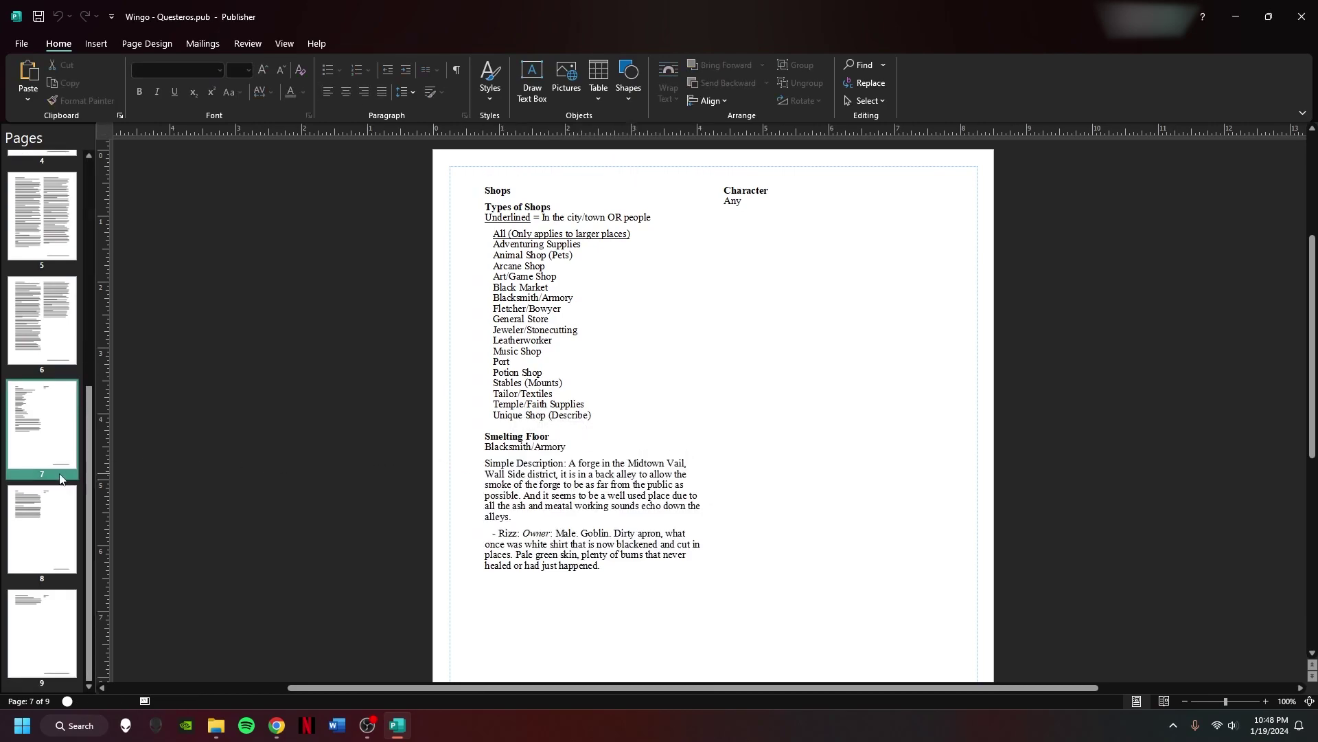
- On page 8, set the font size of the blank line between the Nightfall Arena and Greyside Manor entries to 6
left_click(62, 501)
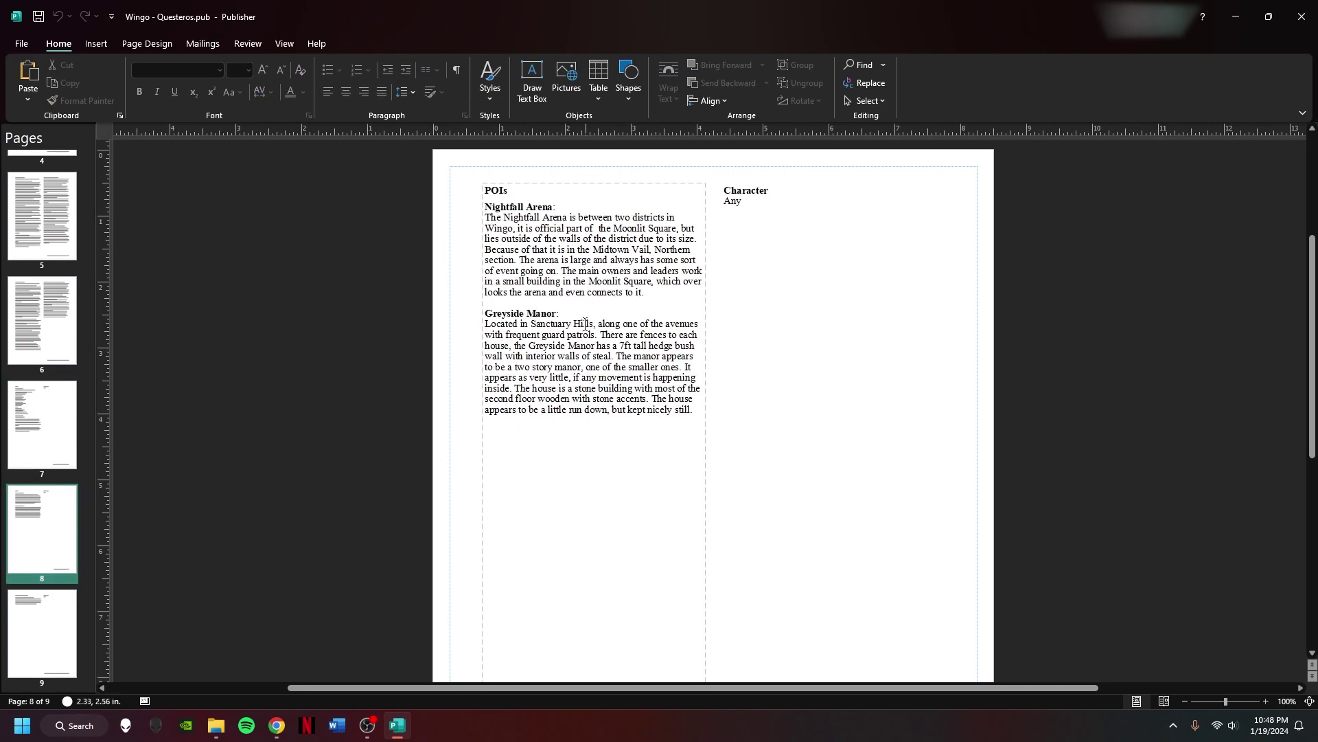
left_click(520, 305)
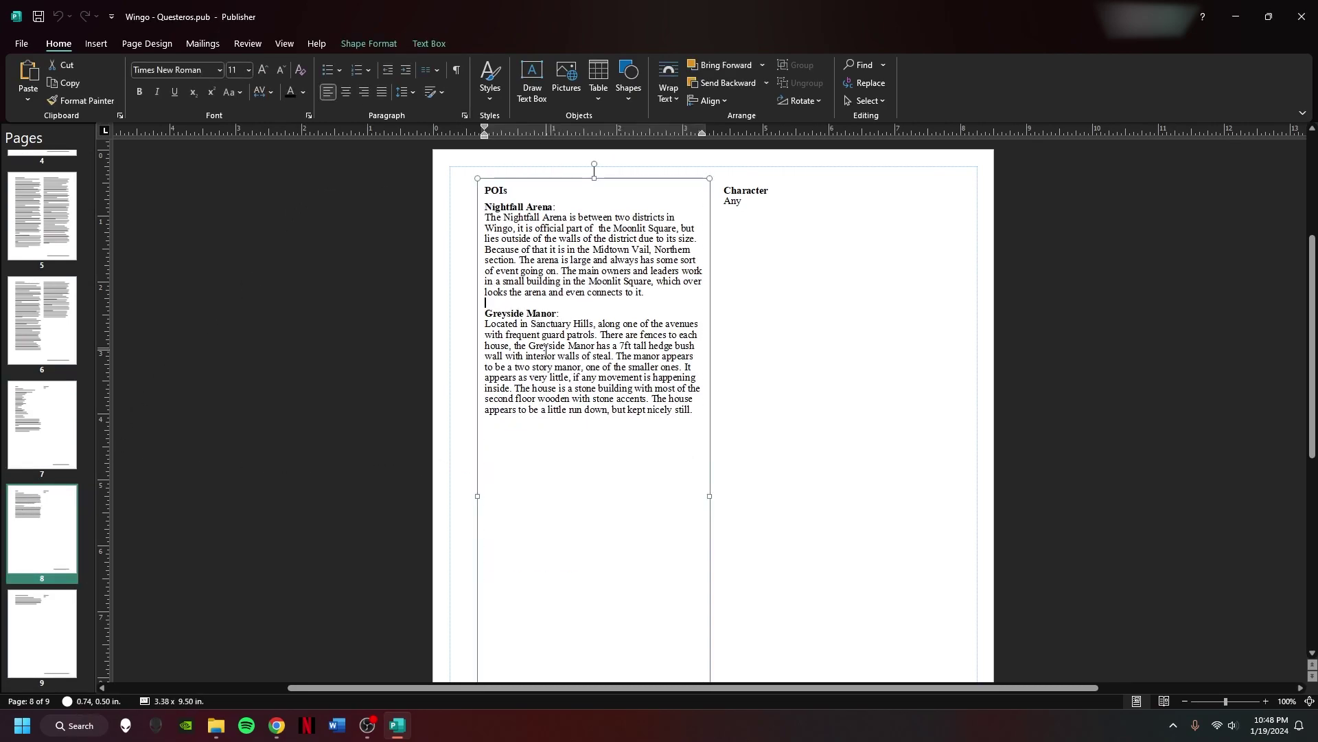
left_click(237, 70)
type("6")
key("Return")
left_click(372, 372)
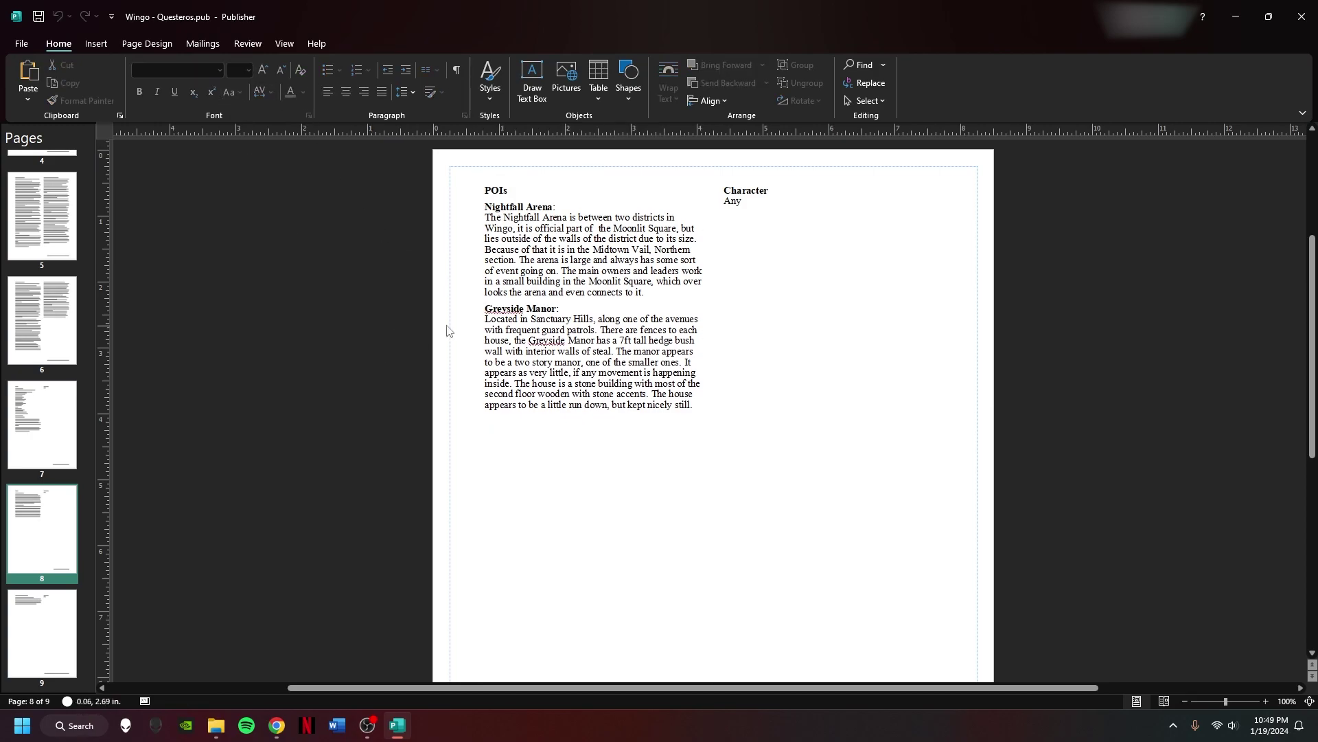
- Examine the Greyside Manor entry under POIs on page 8
triple_click(541, 309)
left_click(526, 356)
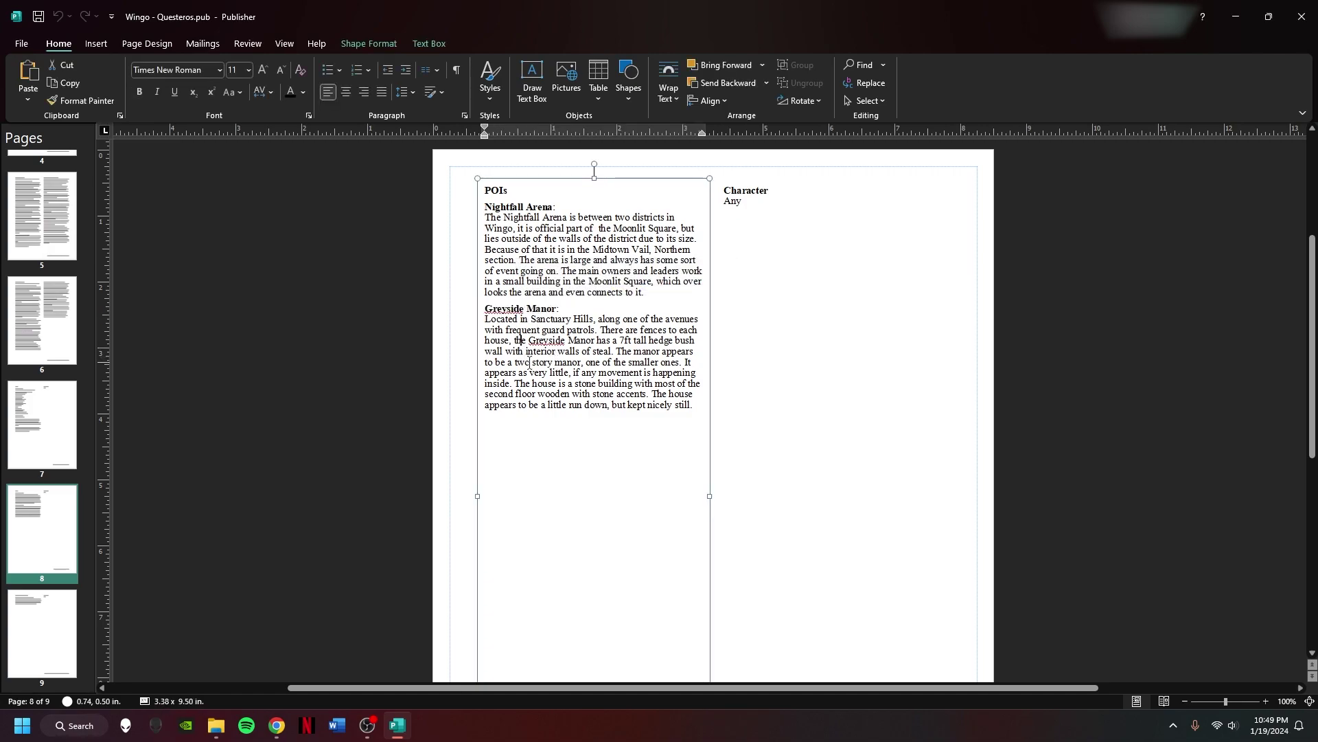
key("Escape")
key("Escape")
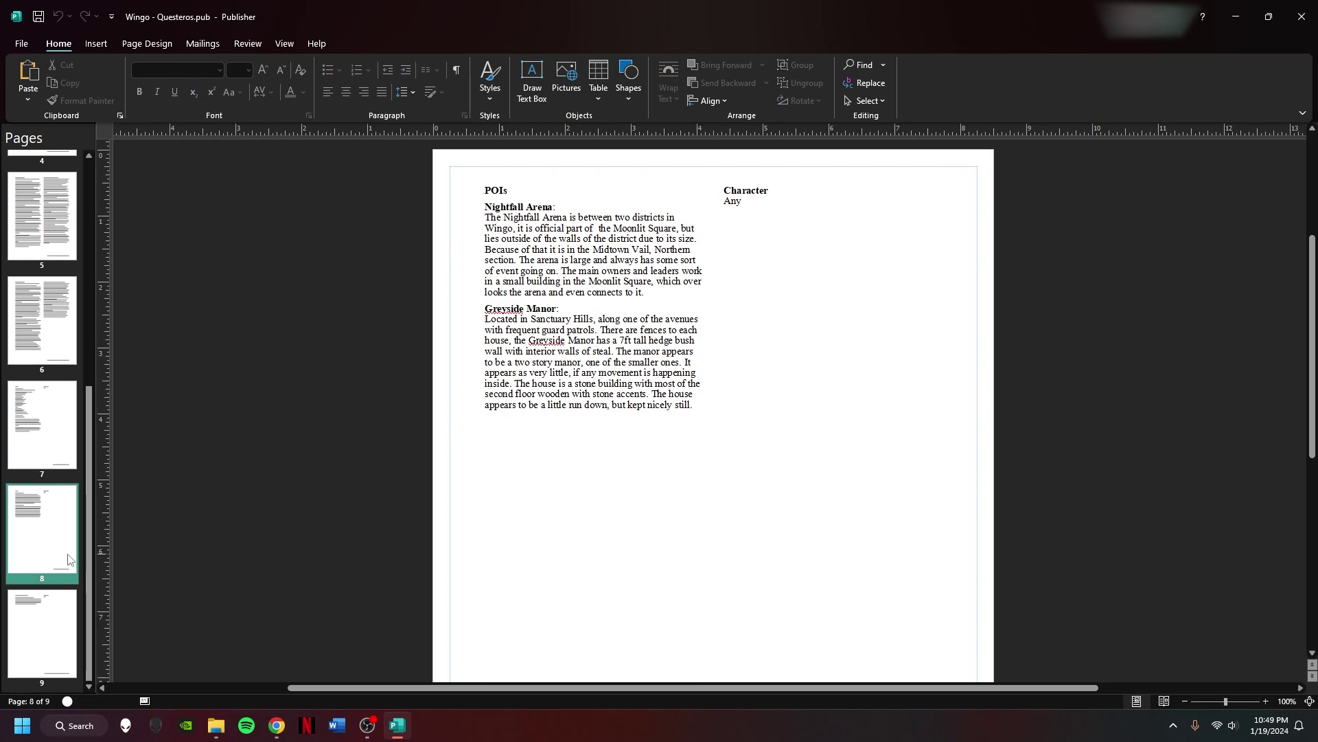
- Revisit the Shops and POIs pages and view the Other NPC Descriptions on page 9
left_click(43, 433)
left_click(44, 545)
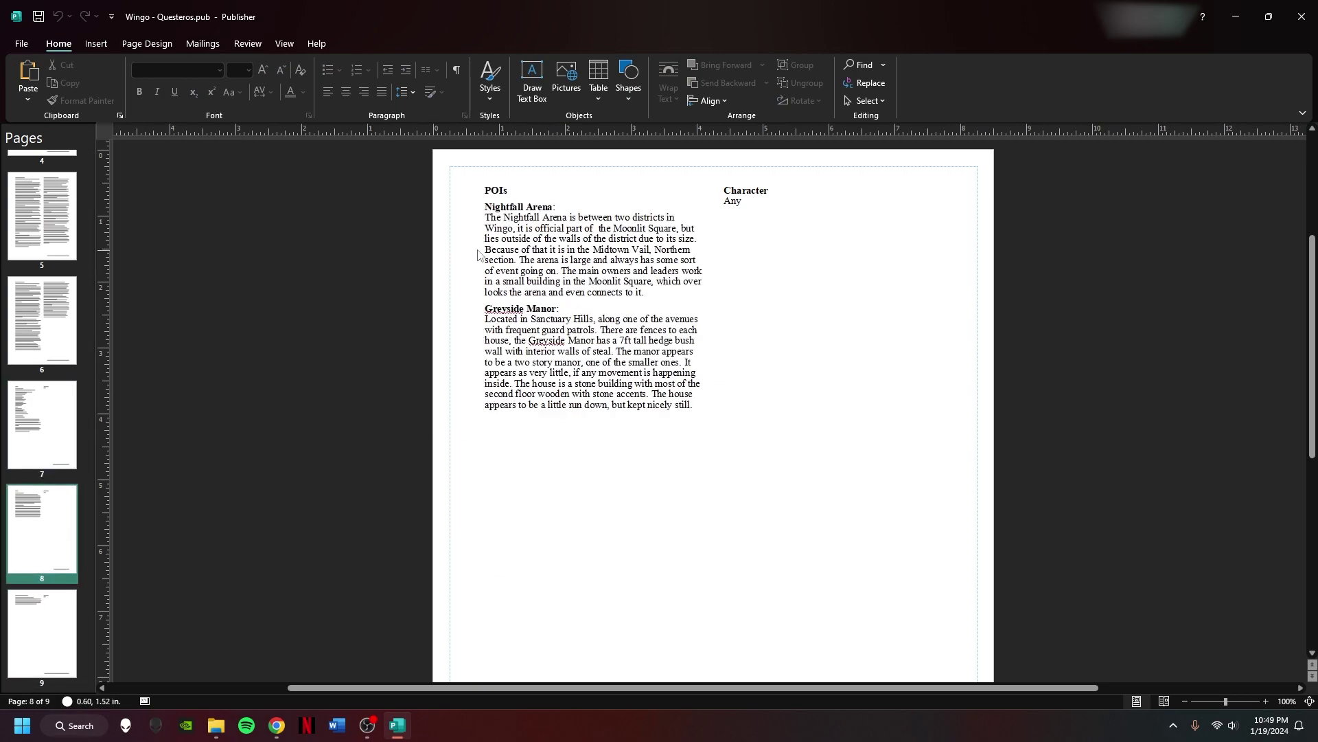
left_click(56, 445)
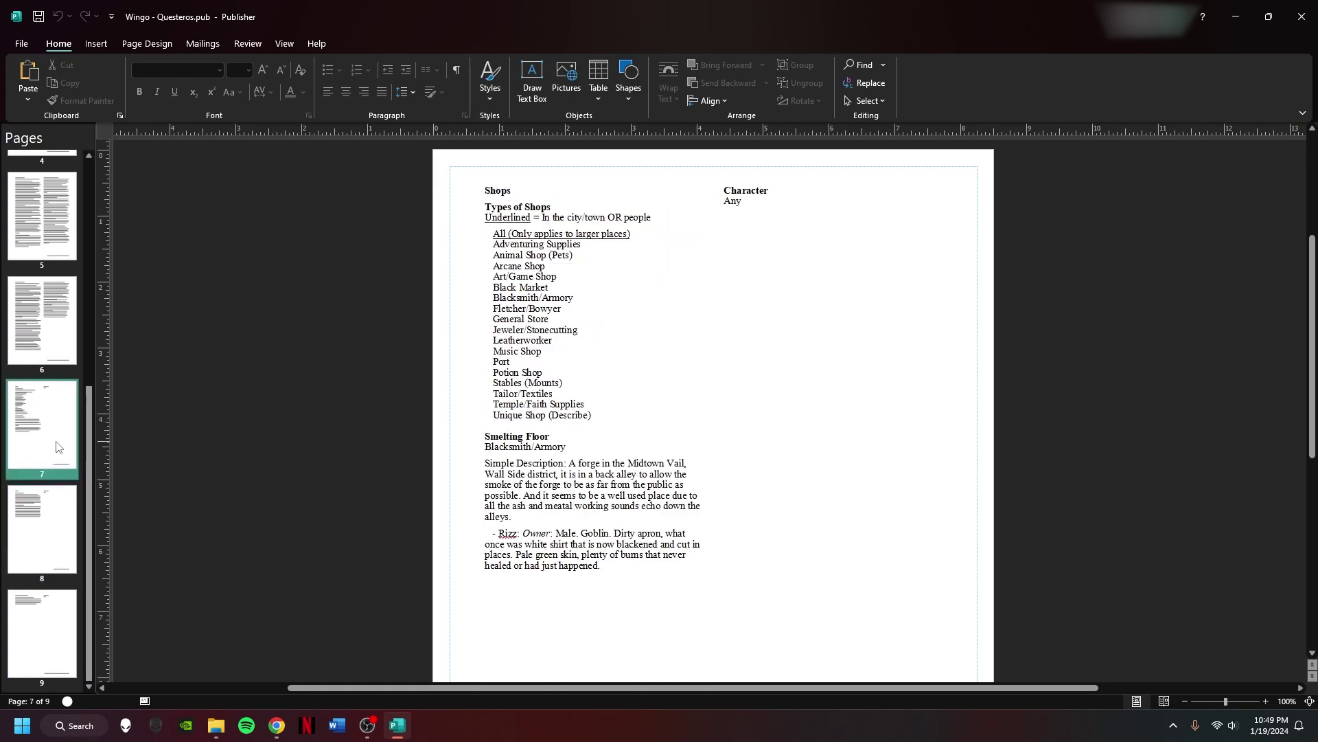
left_click(58, 615)
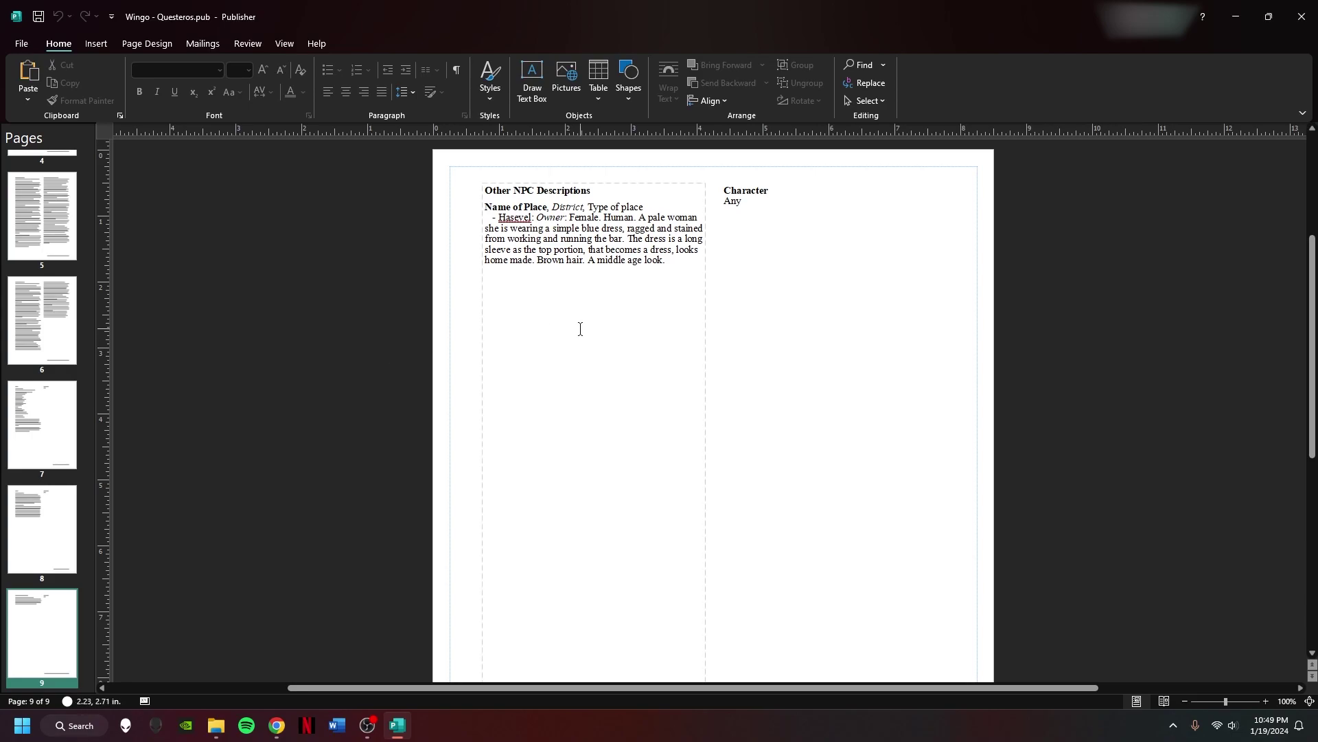
- Close the Wingo publication and open Fulbor - Questeros from the Questeros folder
left_click(1301, 16)
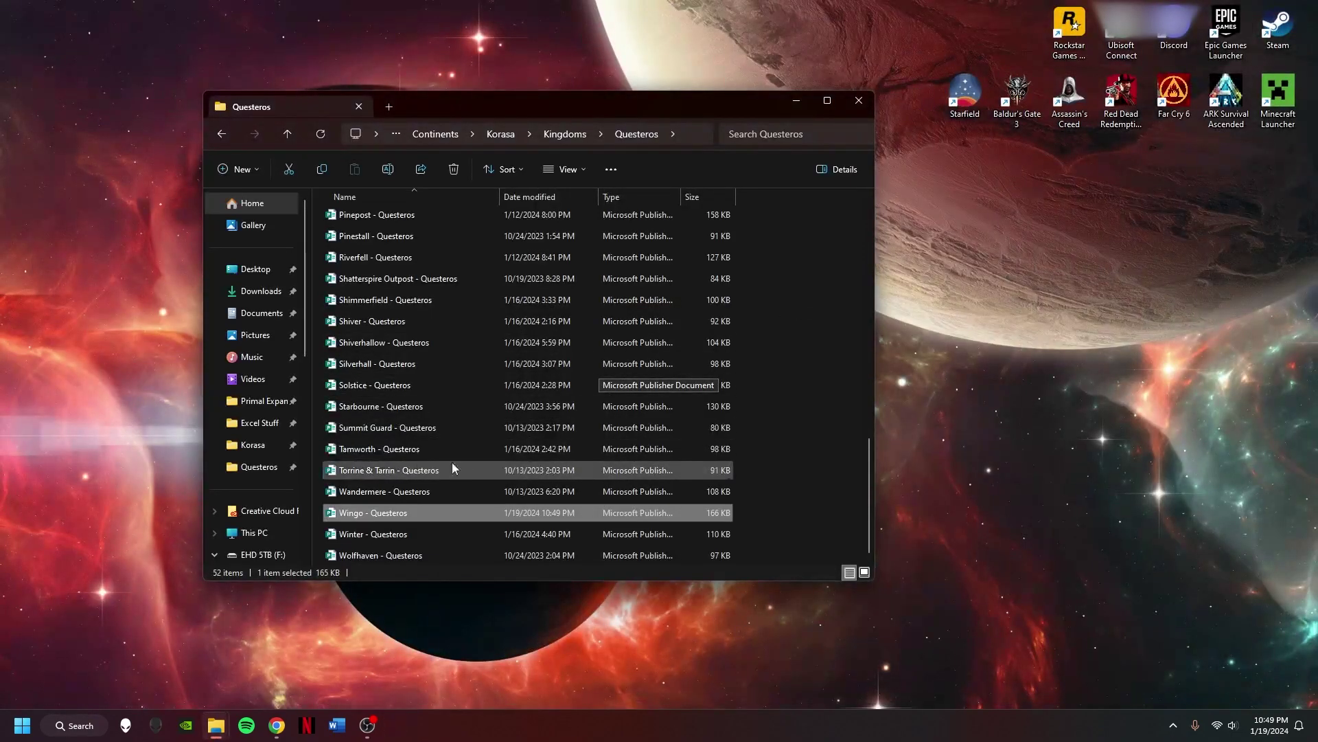
scroll(400, 434, "up", 7)
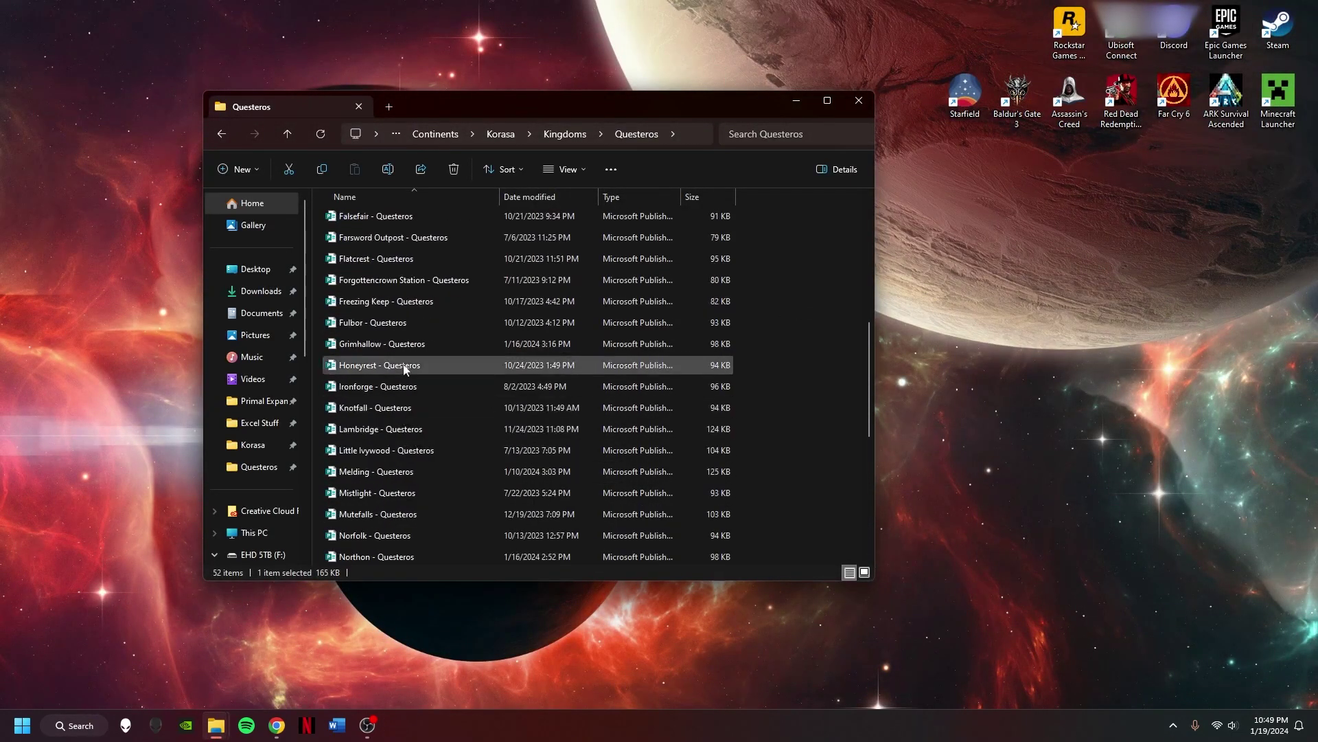
double_click(360, 324)
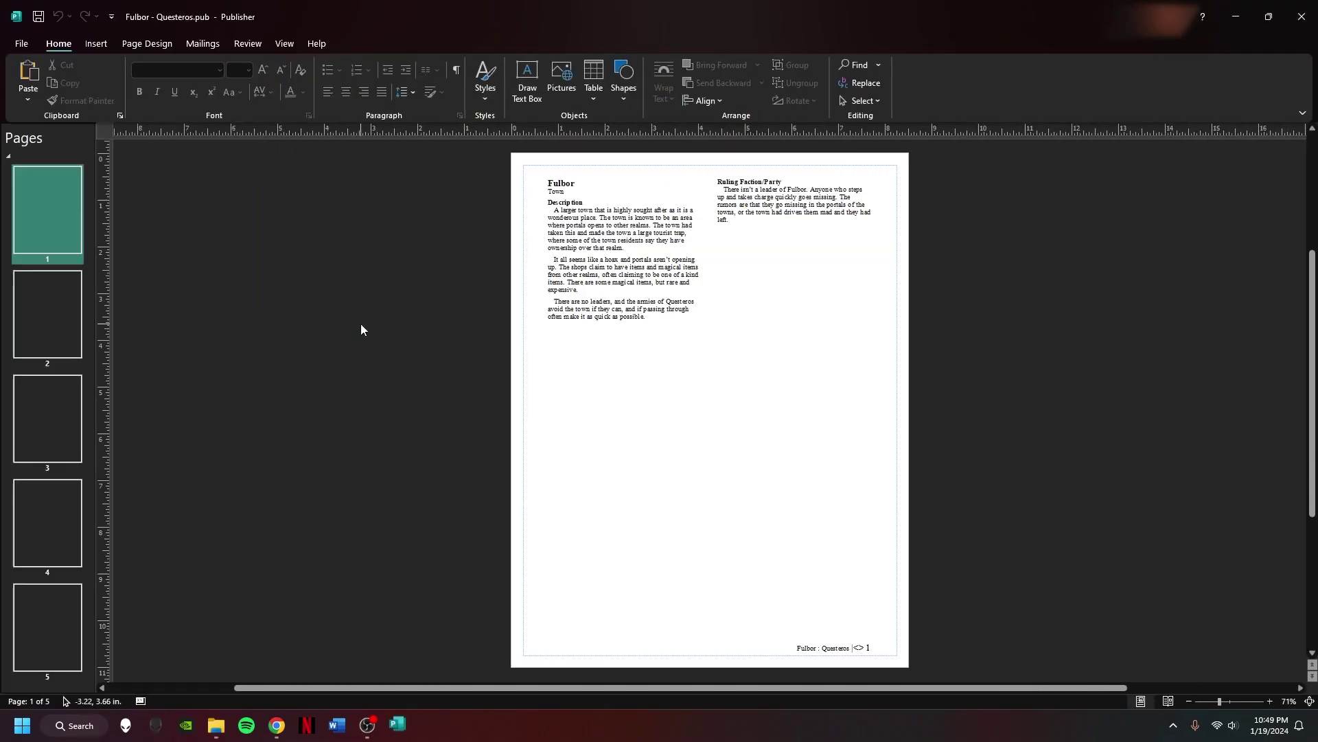
- Review Fulbor's tavern entries on page 2 and its town description on page 1, enlarging the view to 120%
left_click(55, 343)
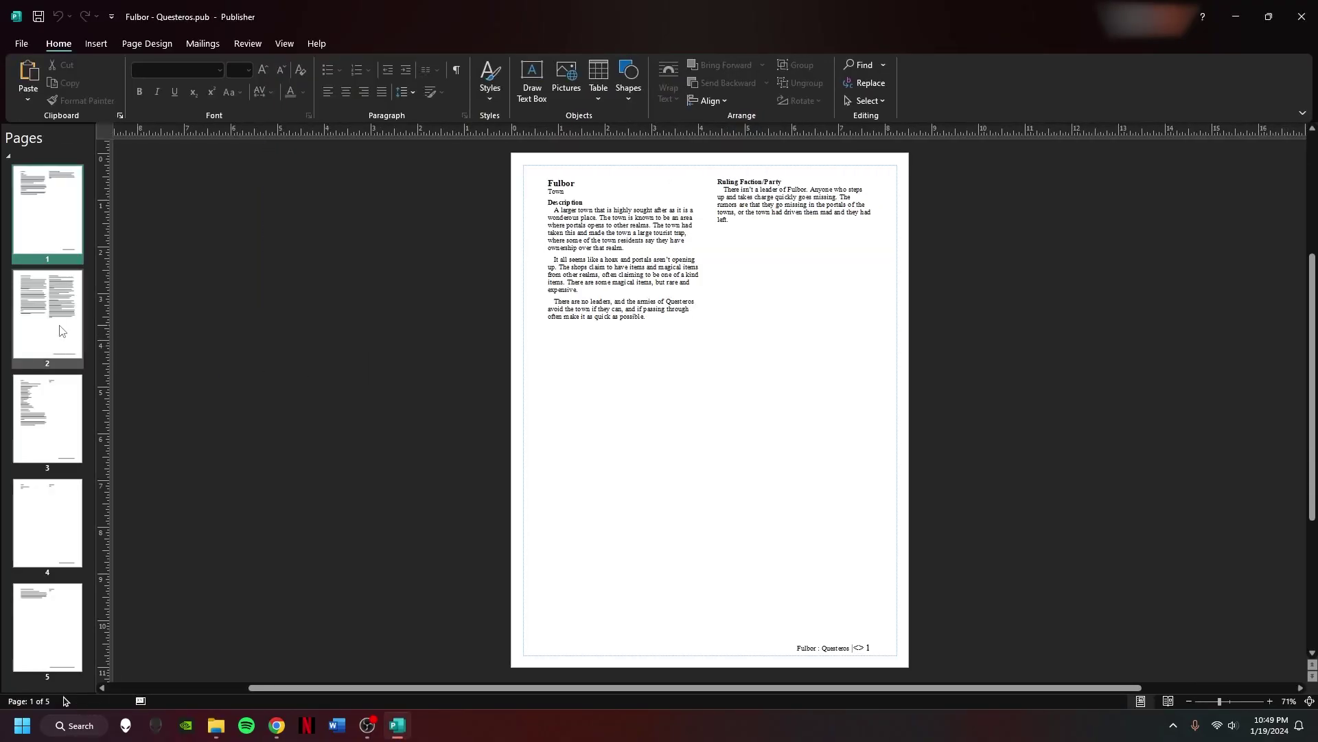
left_click(1270, 701)
left_click(1270, 701)
left_click(1270, 700)
left_click(1270, 700)
left_click(1270, 700)
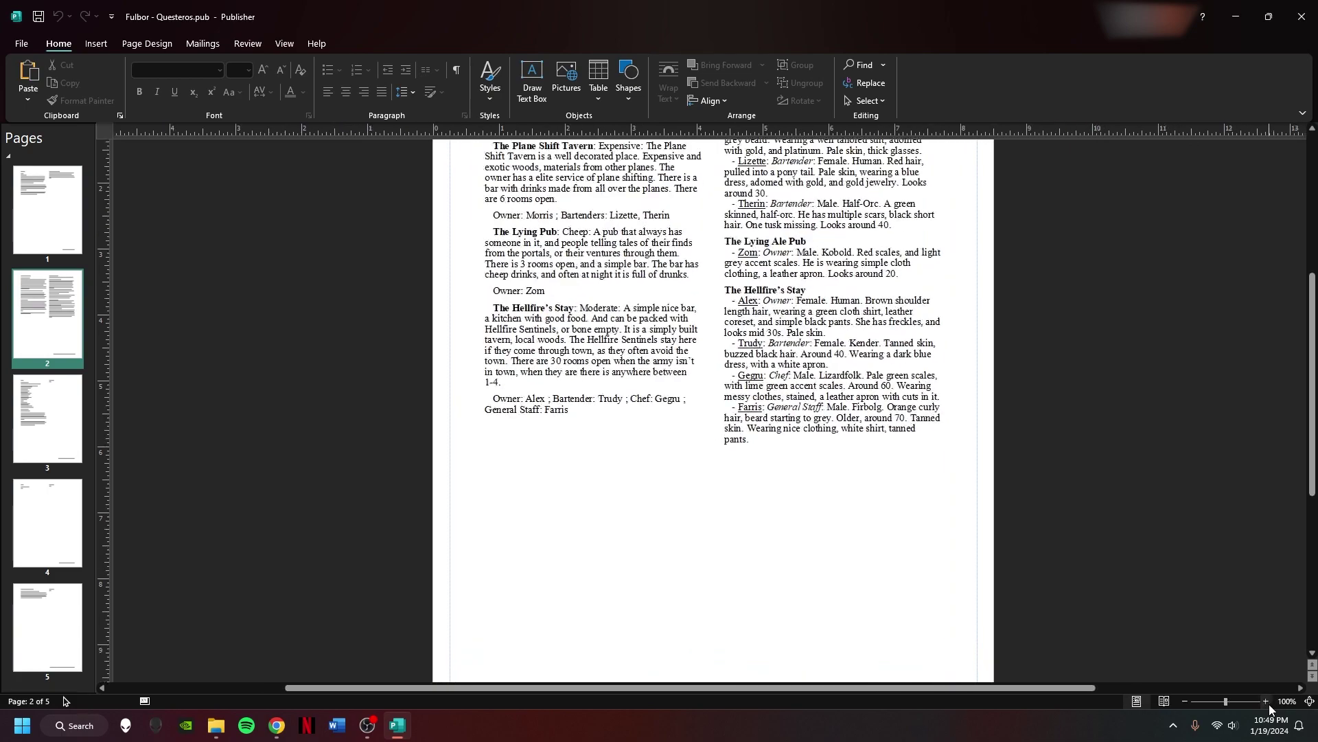
scroll(958, 580, "up", 10)
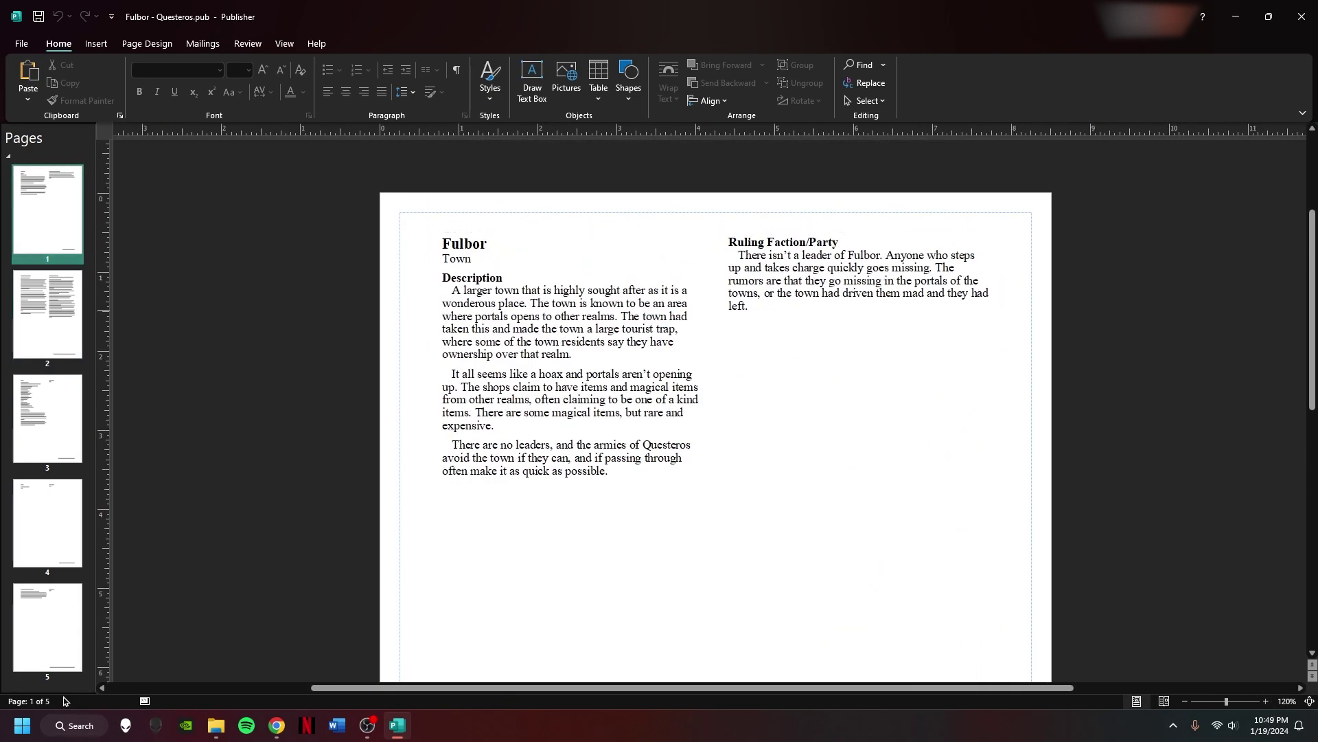
- Examine the underlined entries in the Types of Shops list on page 3, including Arcane Shop, Music Shop and Stables
left_click(57, 409)
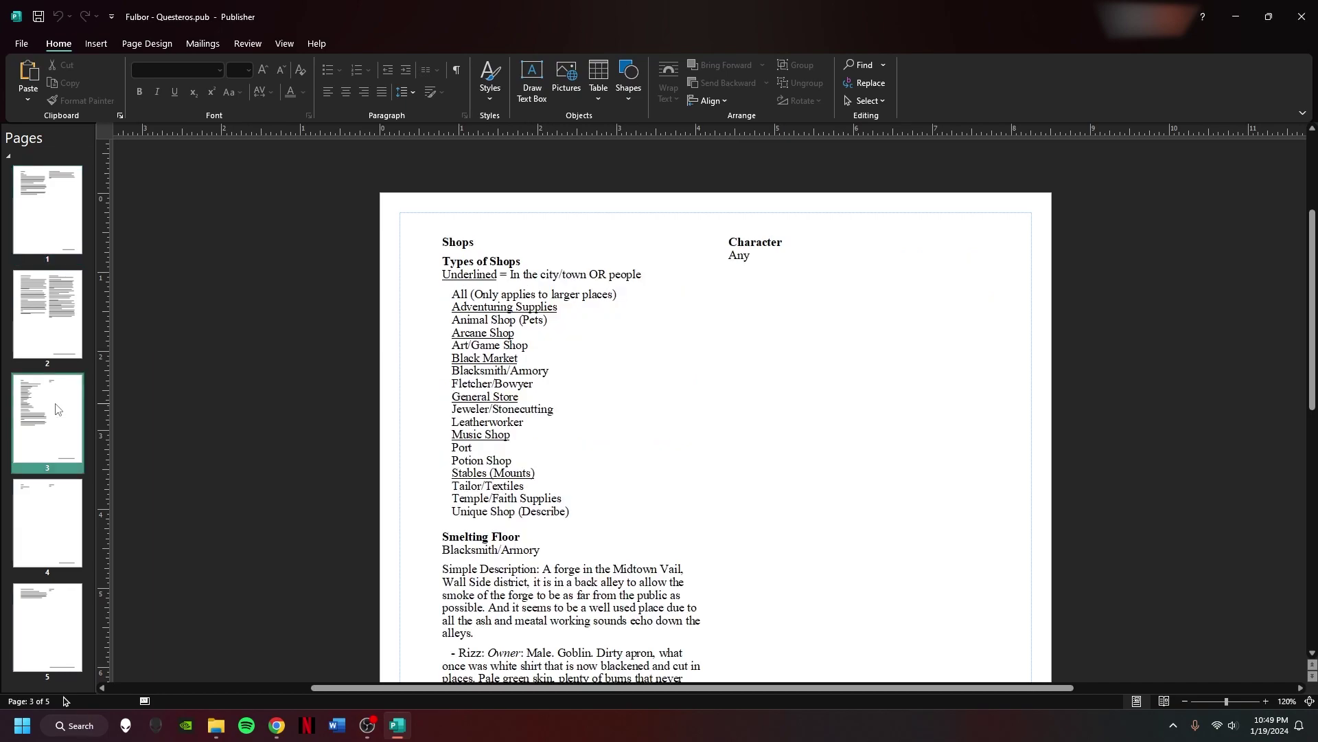
left_click(480, 329)
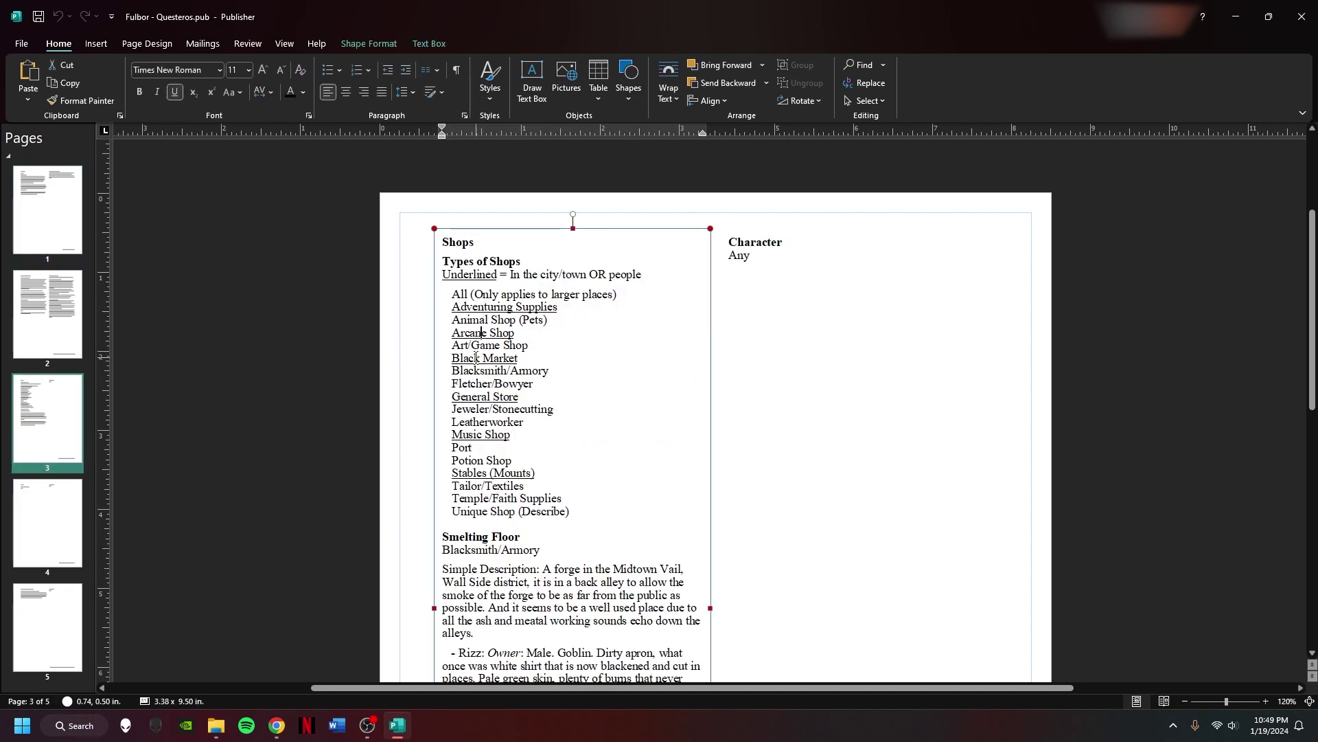
left_click(485, 434)
left_click_drag(480, 474, 477, 474)
left_click(392, 341)
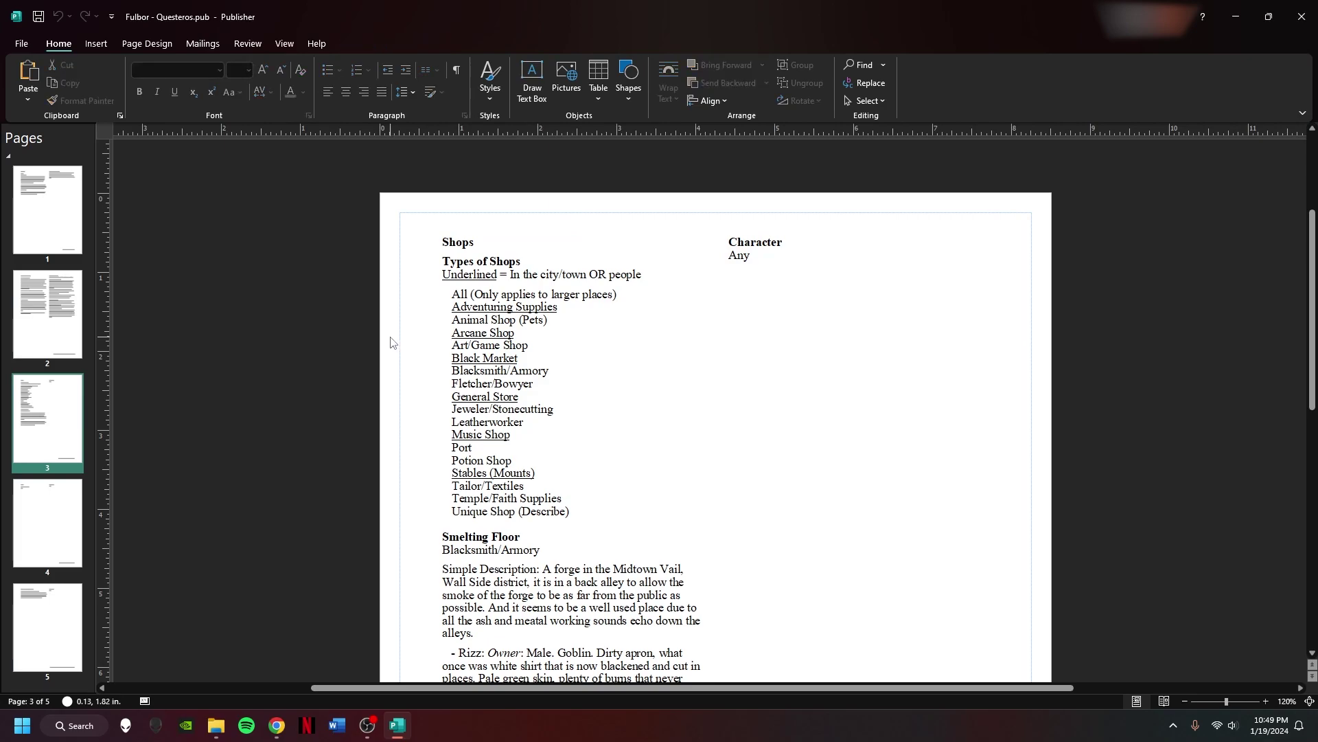
- View the POIs on page 4 and the Other NPC Descriptions on page 5 of the Fulbor publication
scroll(386, 341, "down", 2)
scroll(365, 360, "down", 3)
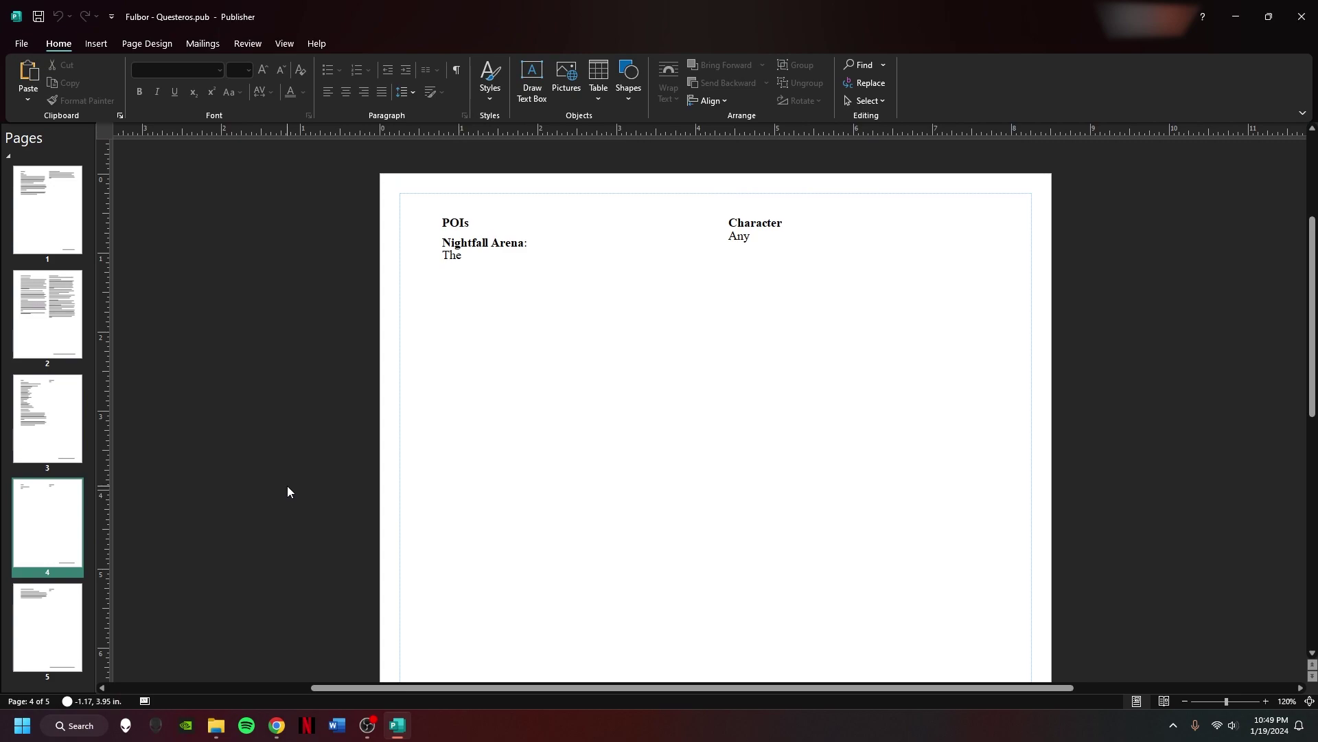
left_click(59, 611)
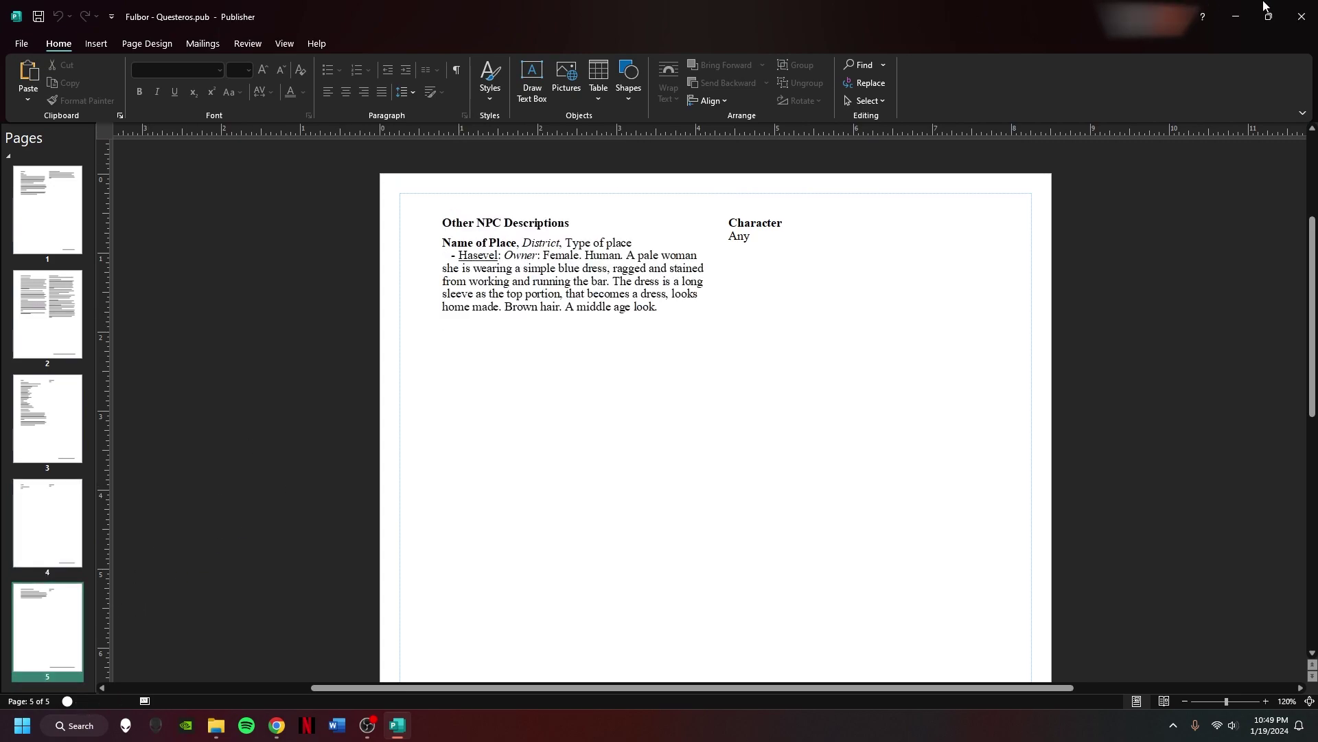
- Close the Fulbor publication and open Melding - Questeros from the Questeros folder
left_click(1301, 16)
scroll(395, 357, "up", 1)
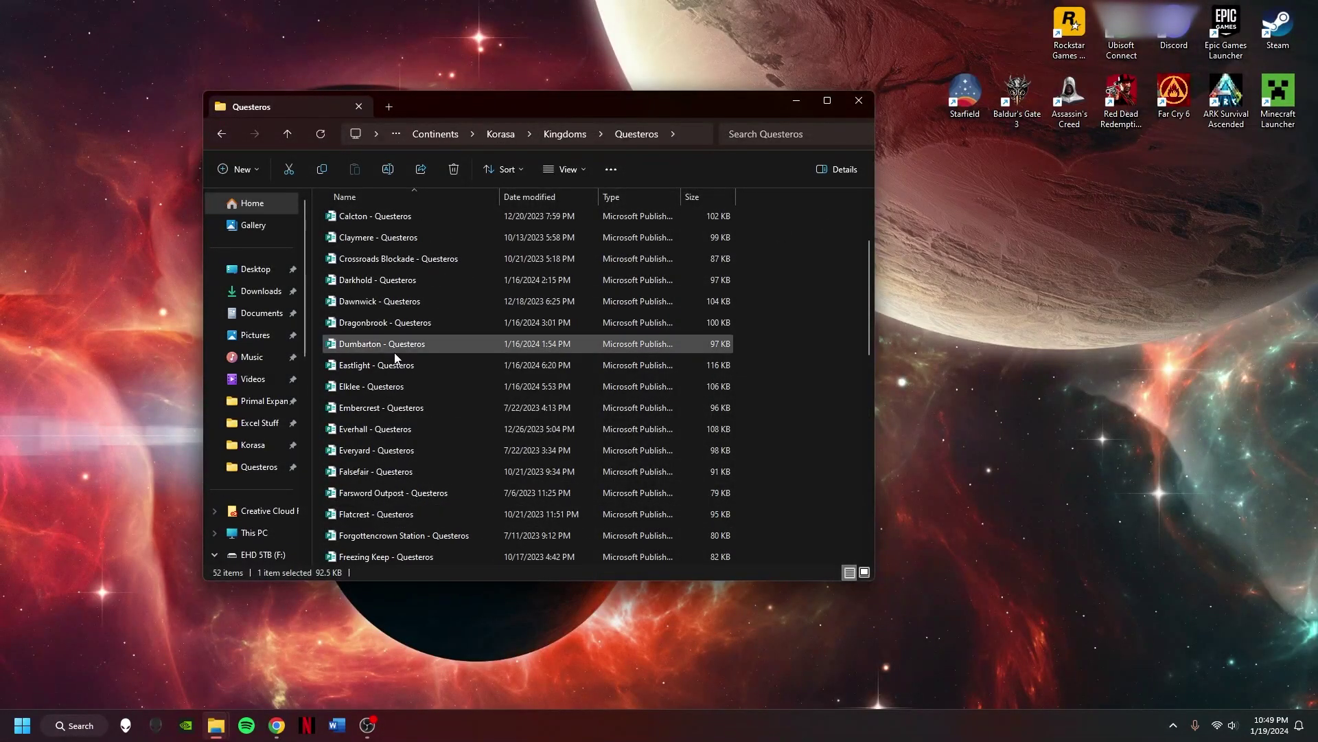
scroll(446, 407, "up", 2)
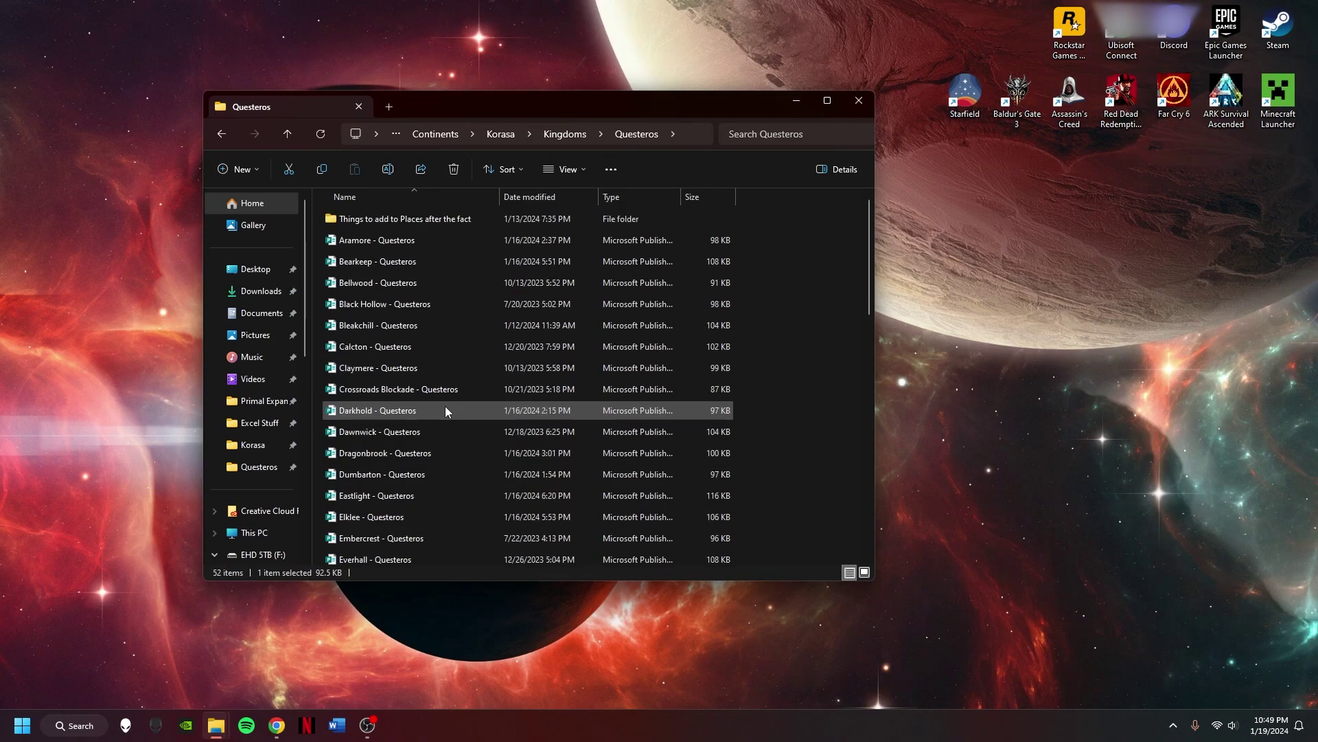
scroll(447, 357, "down", 5)
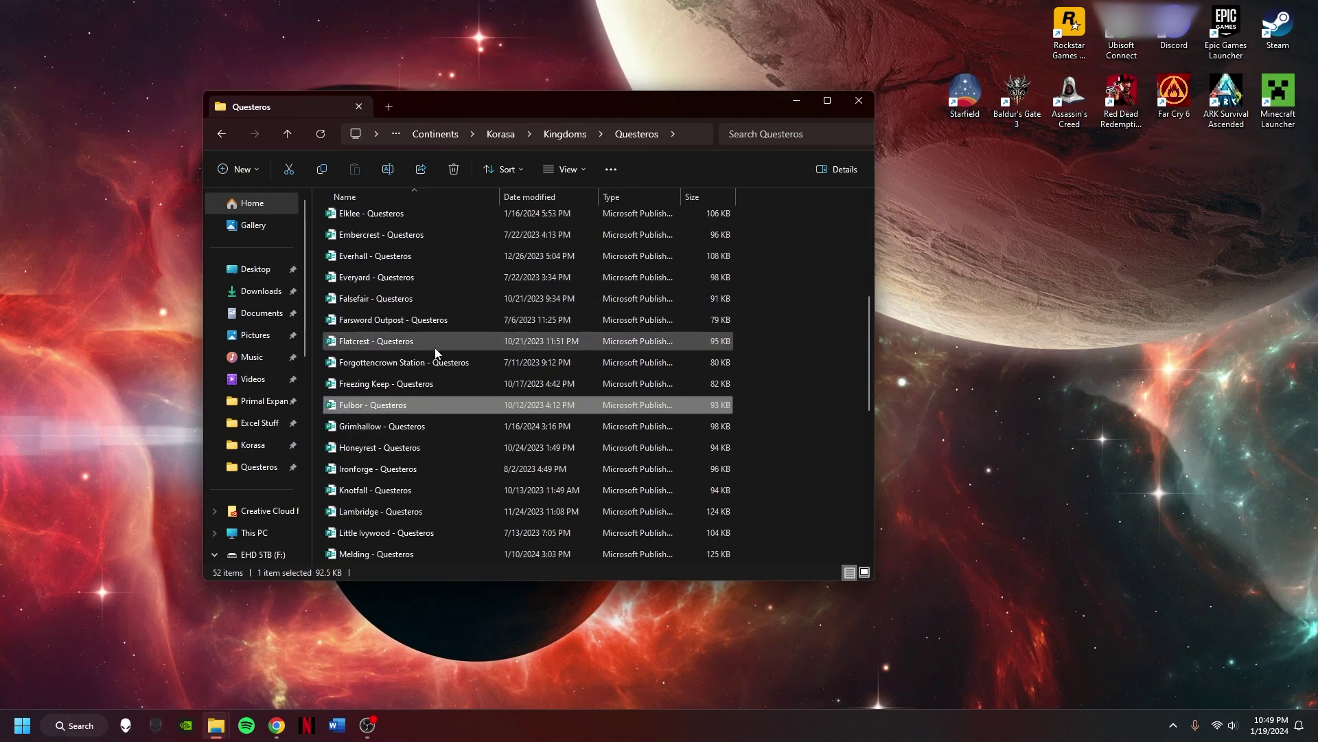
scroll(435, 348, "down", 2)
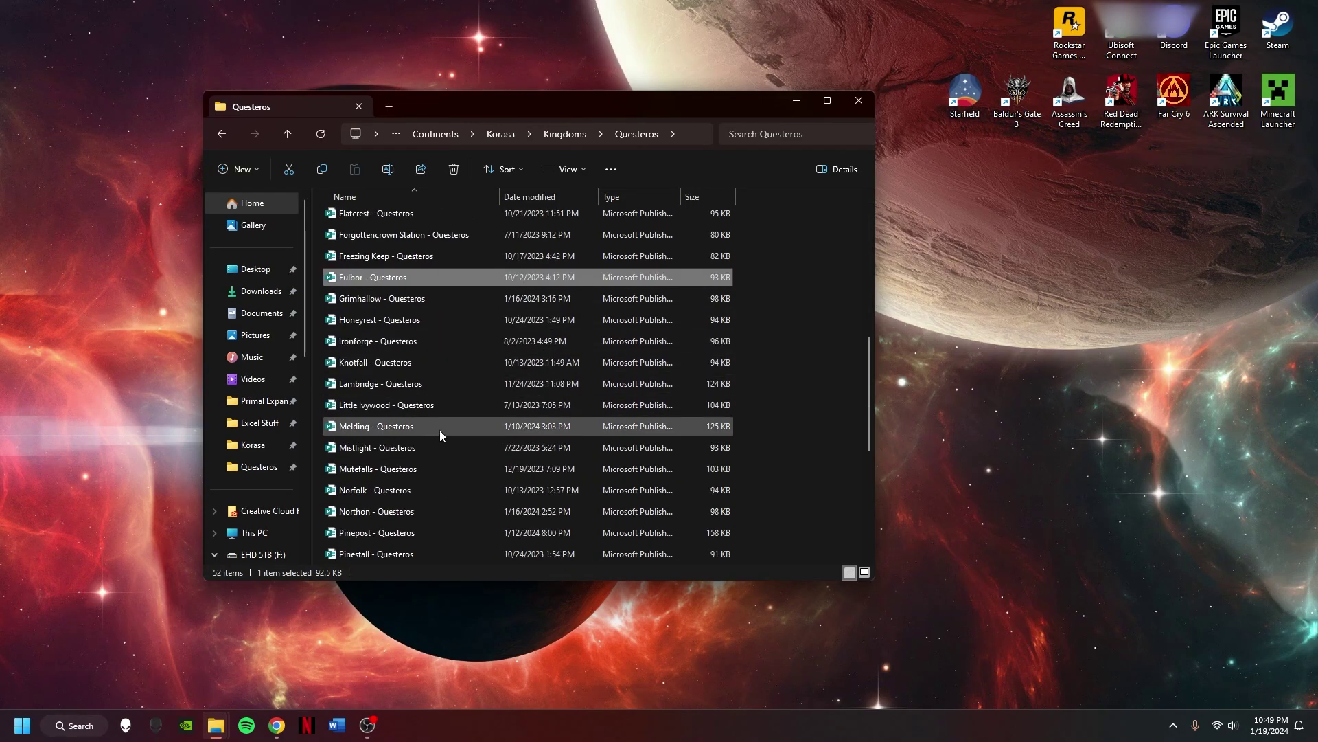
left_click(359, 427)
double_click(359, 427)
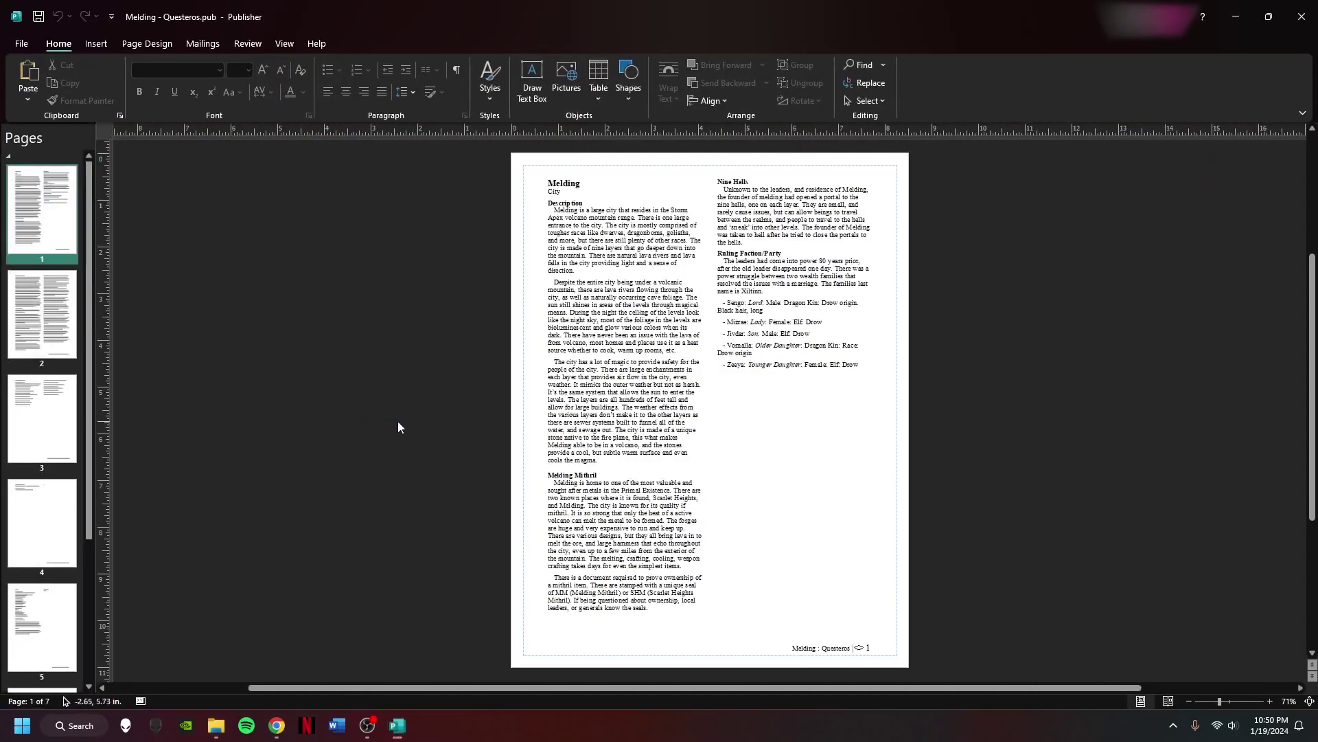
- Examine Melding's city description on page 1 and the Levels of Melding and City Districts sections on page 2 at 100% zoom
key("F9")
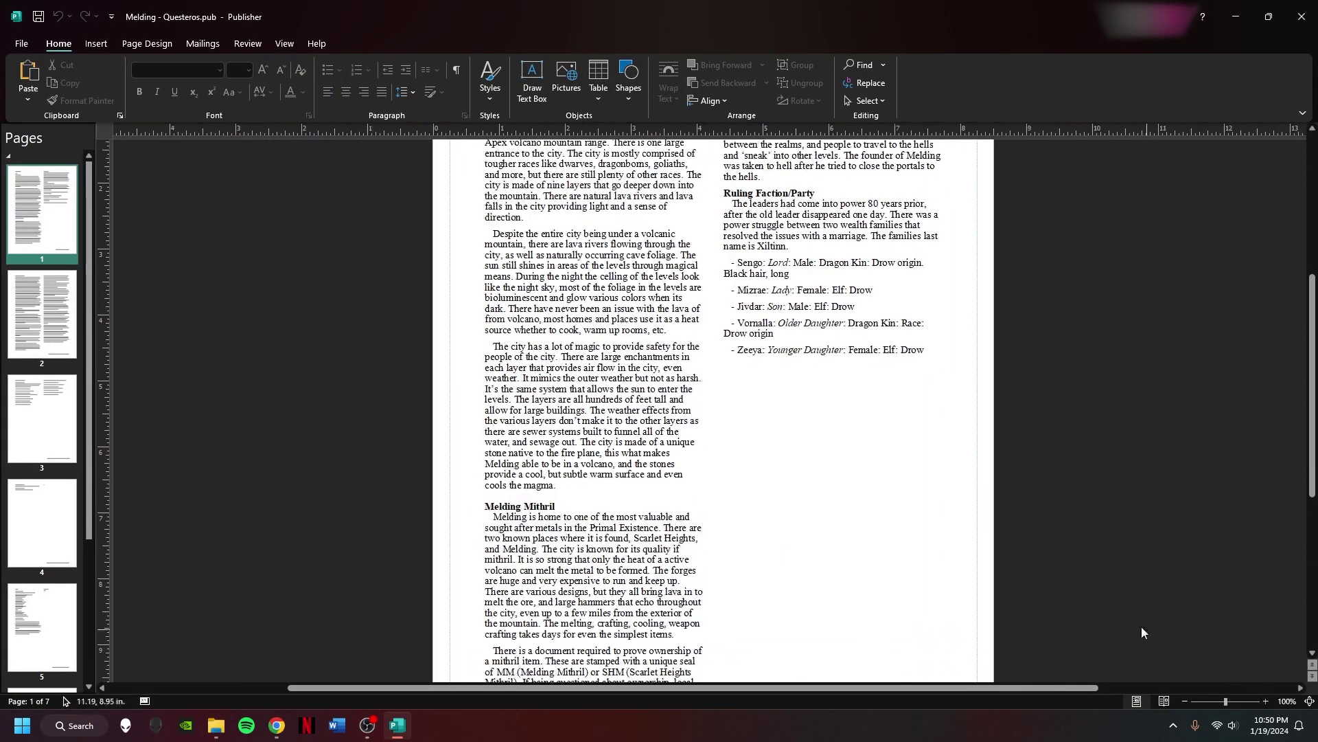
scroll(1164, 636, "up", 3)
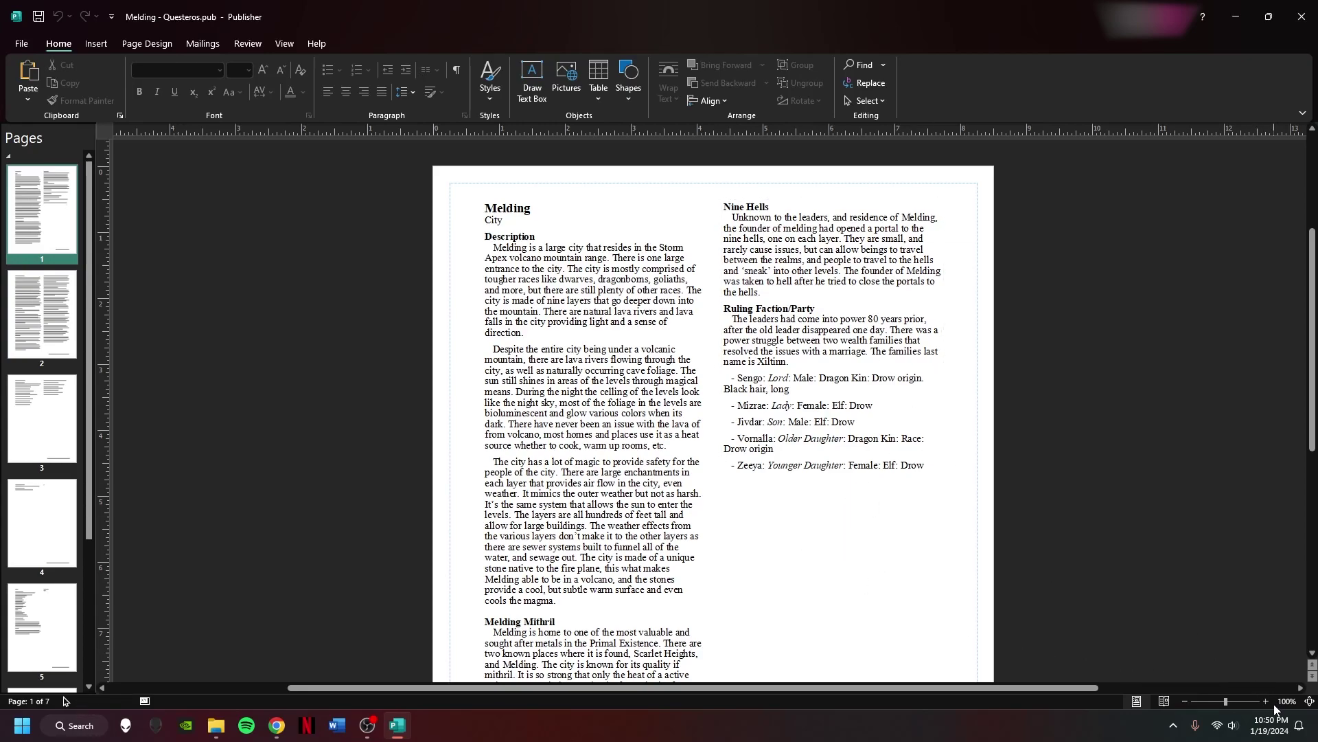
left_click(53, 304)
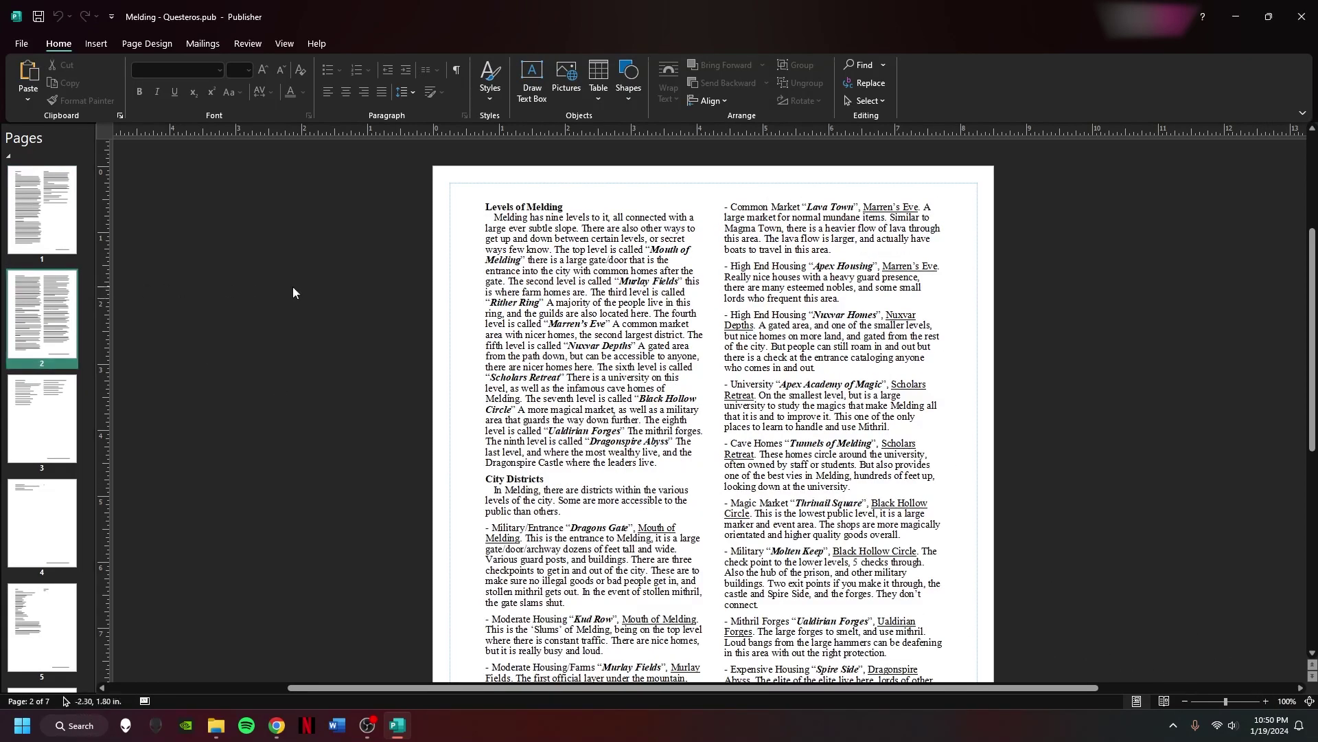
scroll(295, 290, "down", 2)
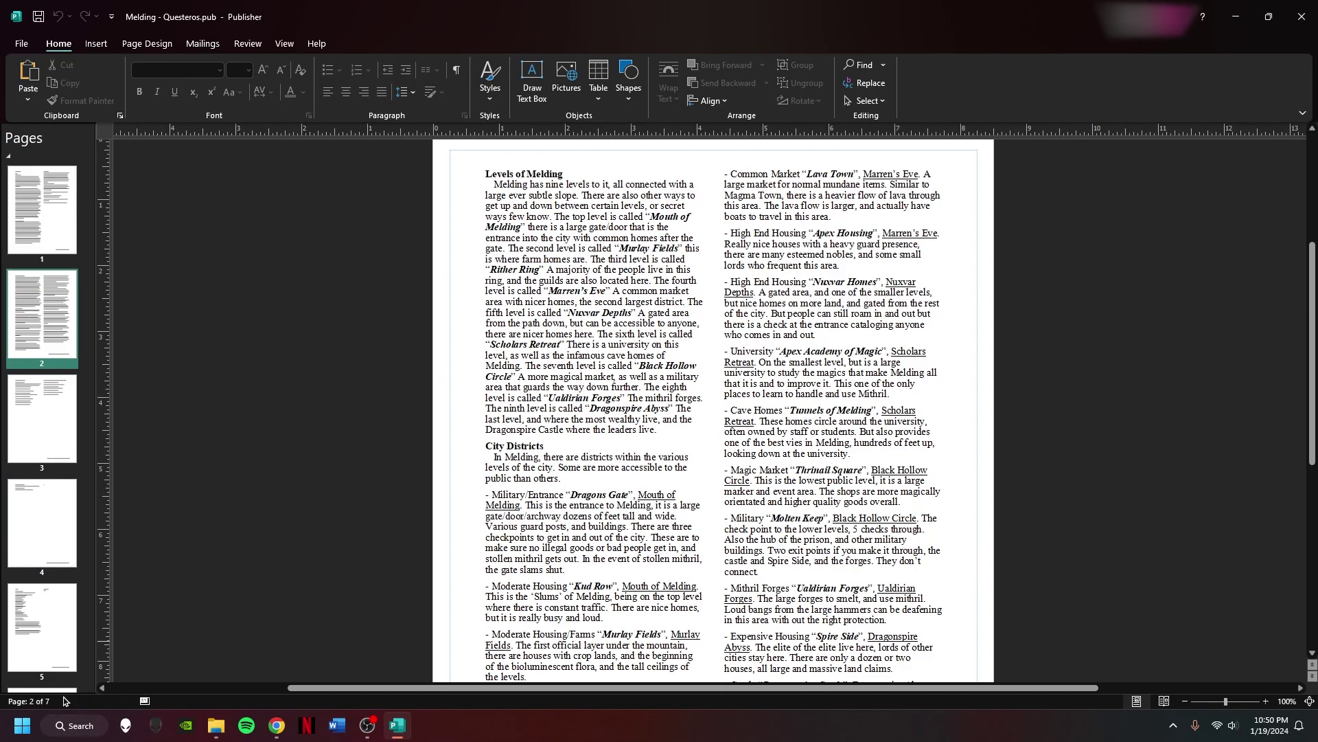
- Open Korasa Main Map from the Korasa continent folder, examine Melding's location beside Storm Apex, and close the image
left_click(215, 725)
double_click(477, 350)
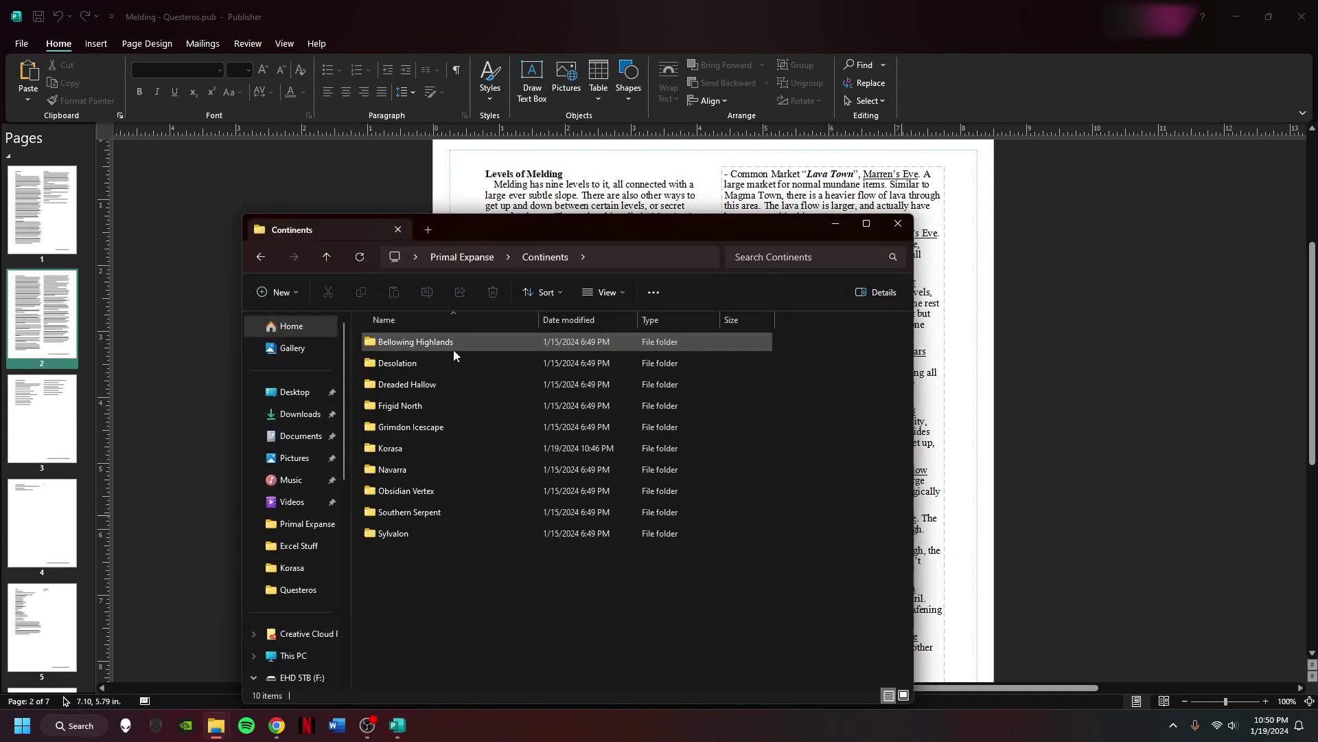
double_click(426, 448)
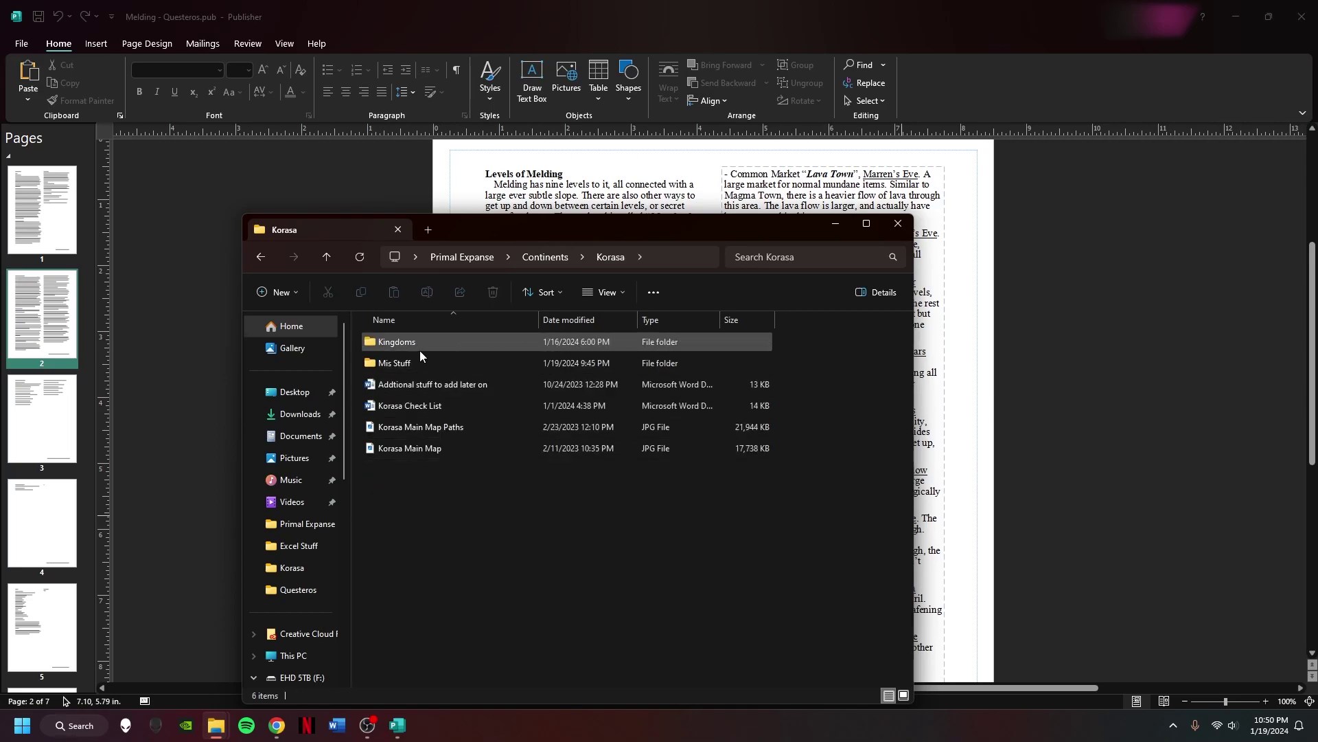
double_click(418, 448)
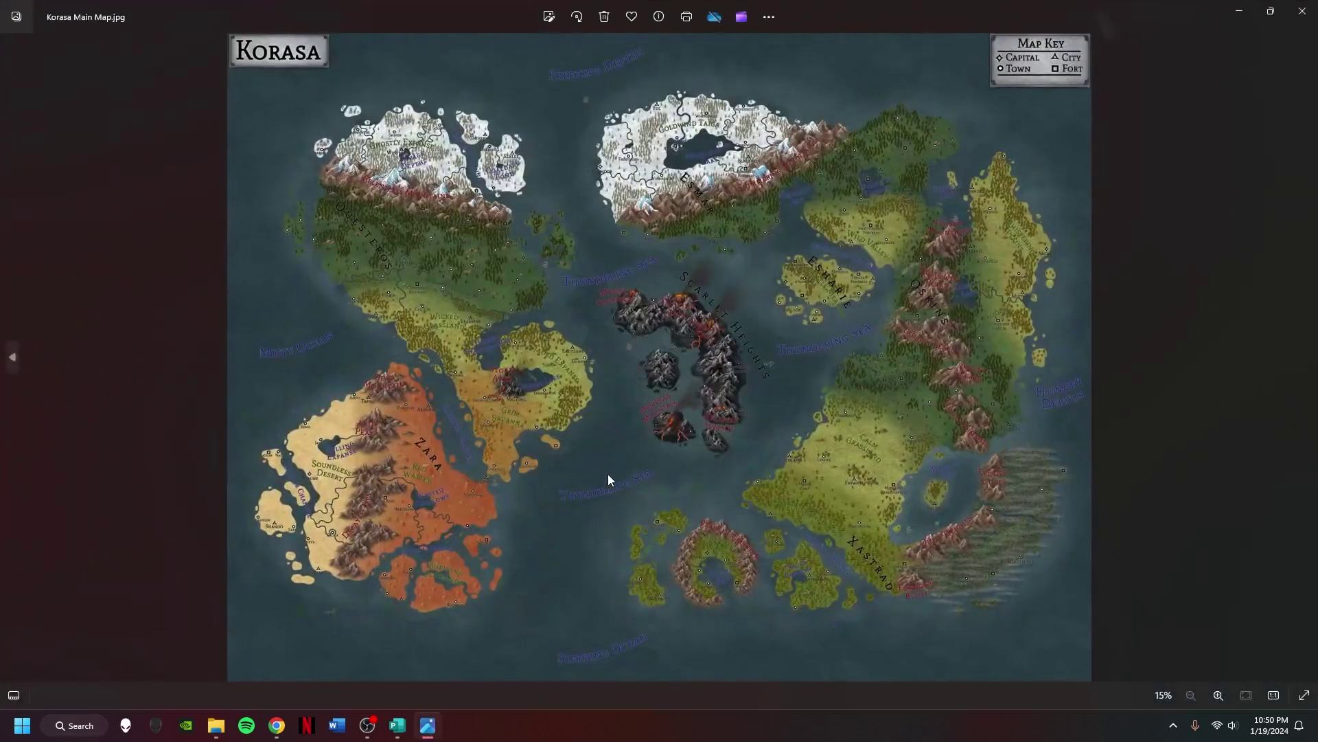
scroll(567, 332, "up", 10)
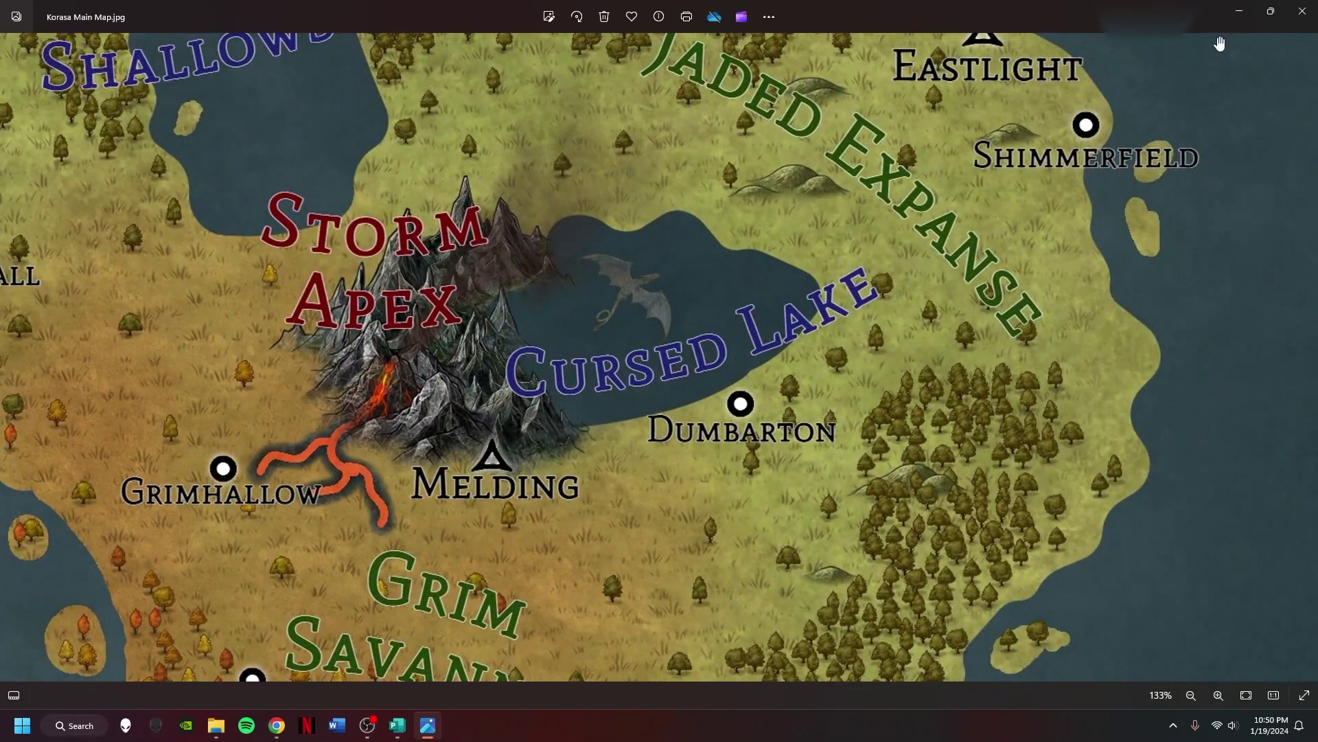
left_click(1303, 11)
- Examine the City Districts on page 2 and the Melding Mithril section and city description on page 1
scroll(654, 433, "down", 3)
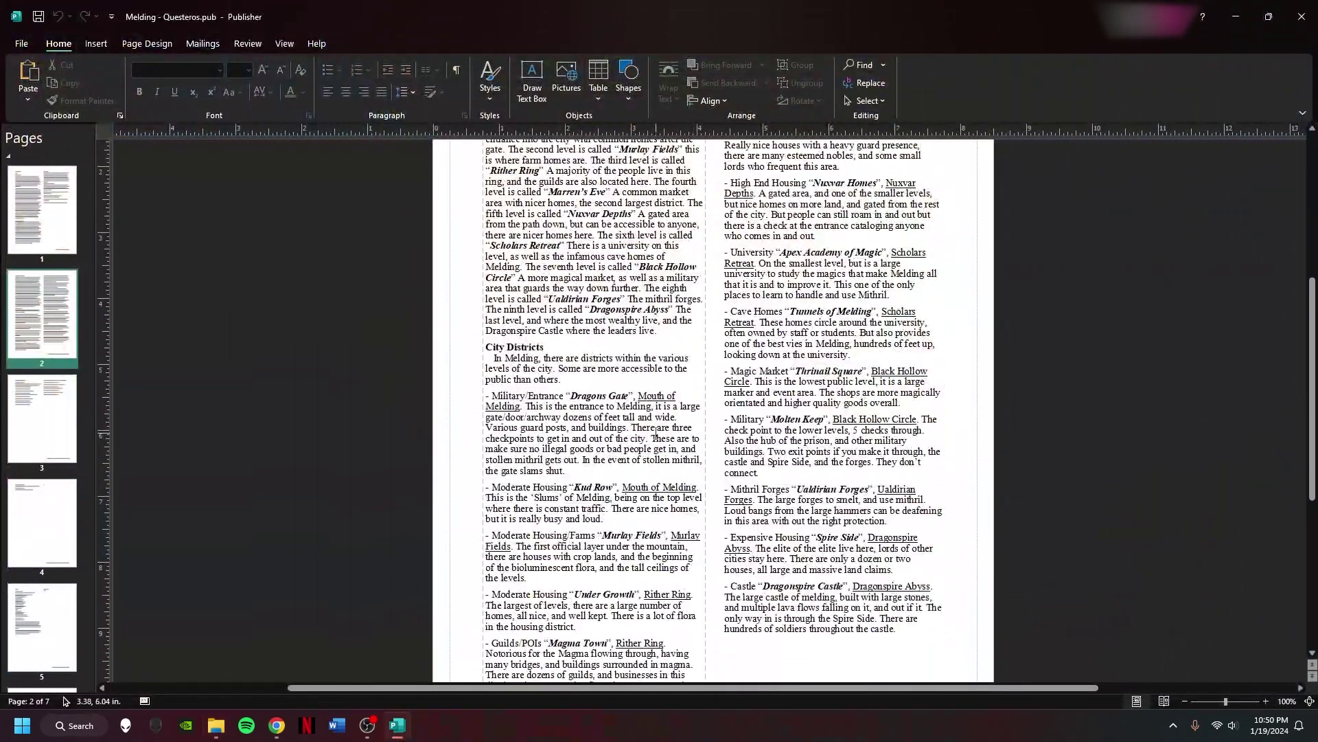
left_click(42, 209)
scroll(594, 412, "down", 3)
left_click_drag(617, 489, 485, 421)
left_click(373, 464)
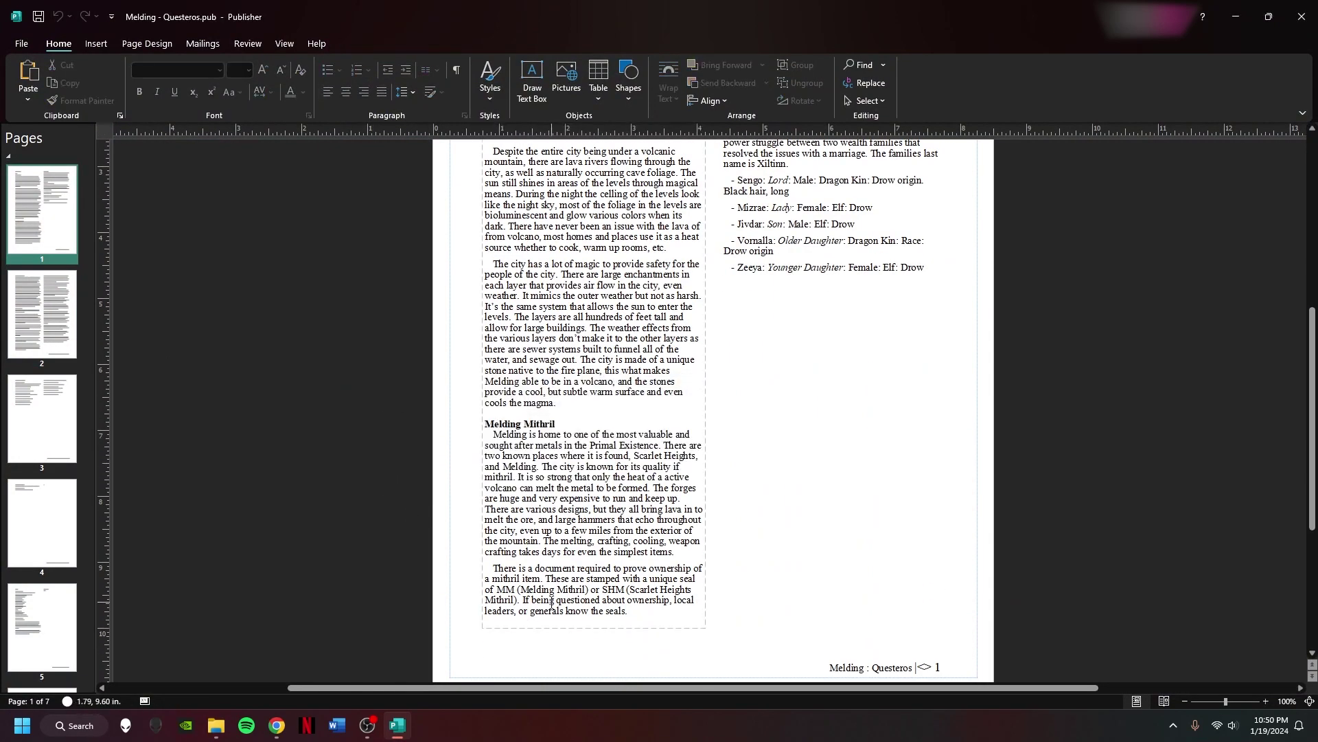
scroll(352, 501, "up", 5)
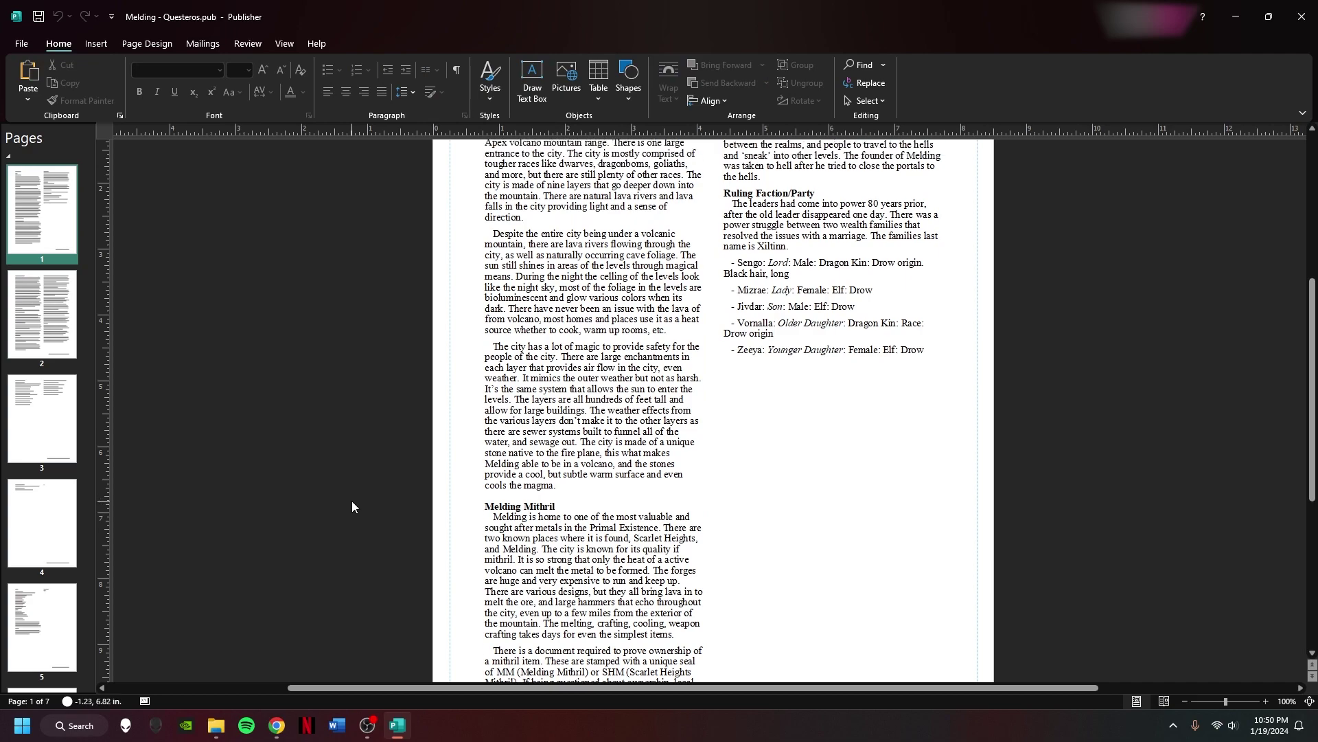
scroll(352, 508, "up", 2)
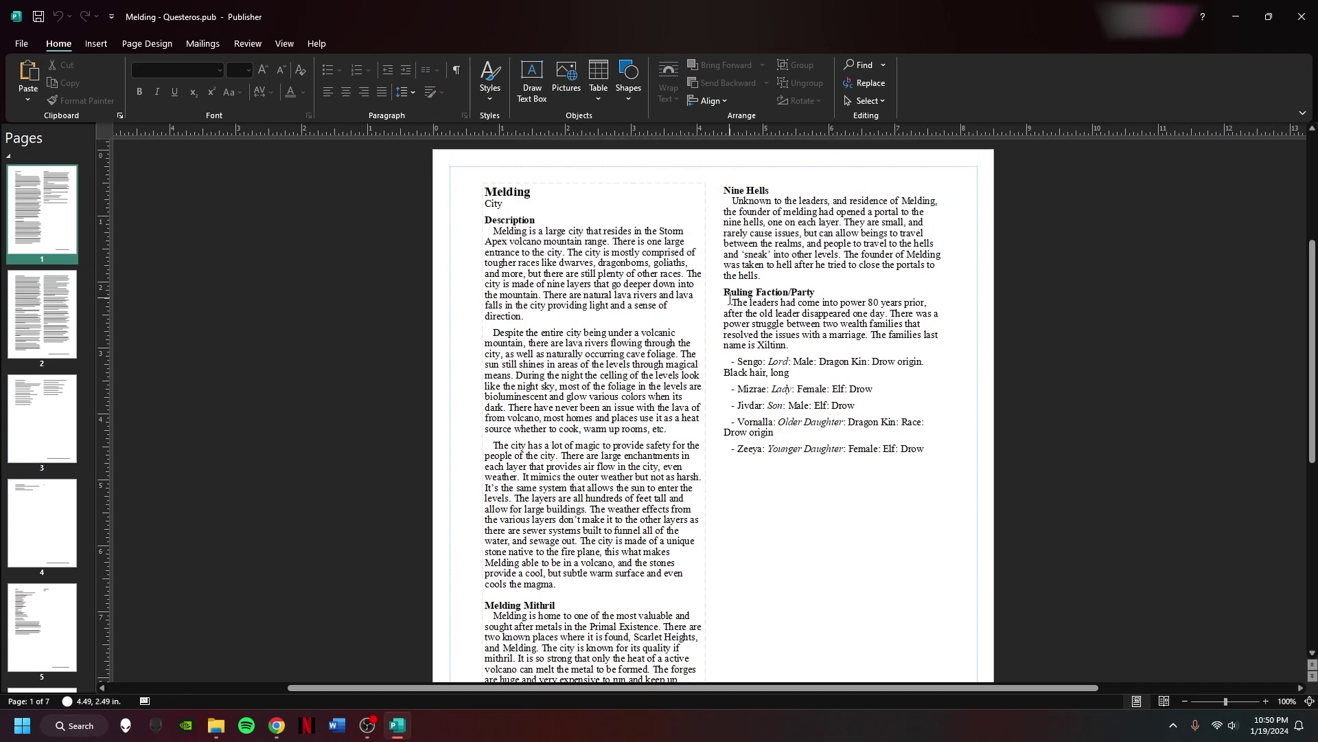
- Highlight the Nine Hells paragraph on page 1 for reading and clear the selection
left_click_drag(791, 271, 724, 217)
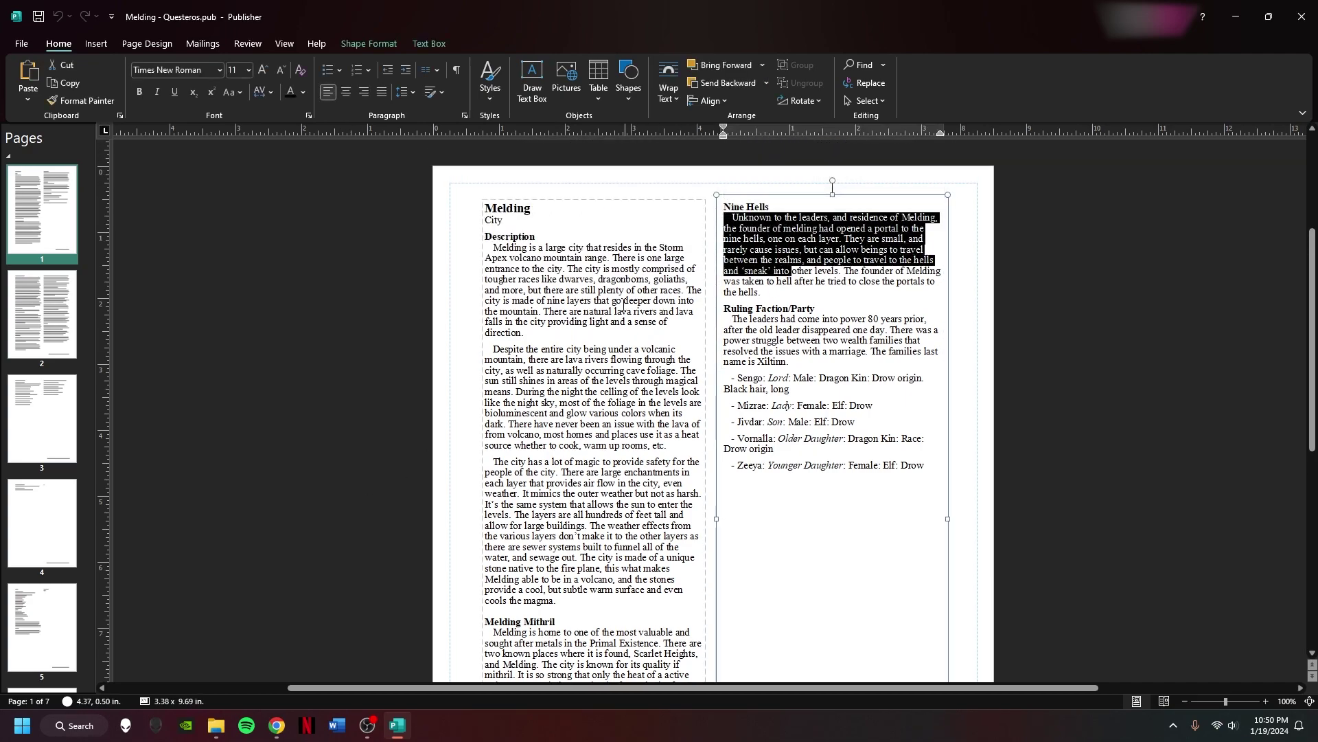
left_click(794, 263)
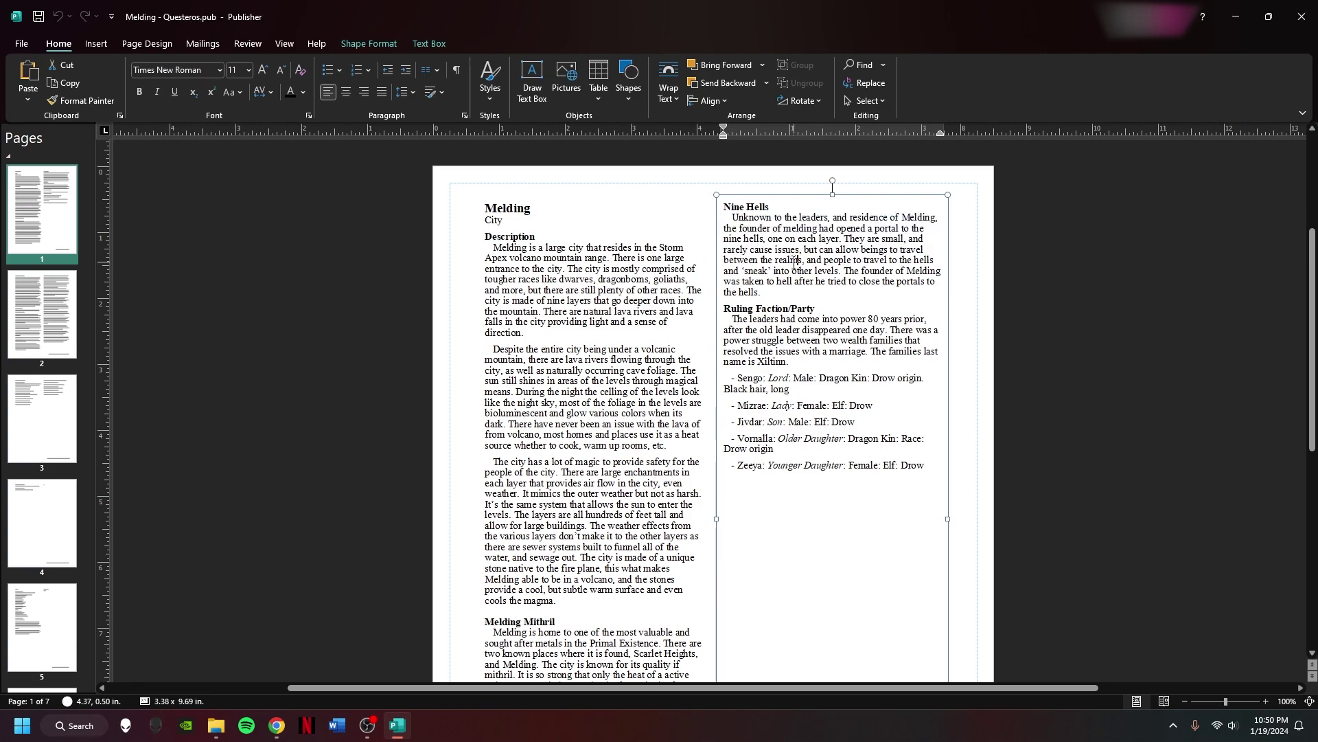
left_click_drag(784, 283, 755, 219)
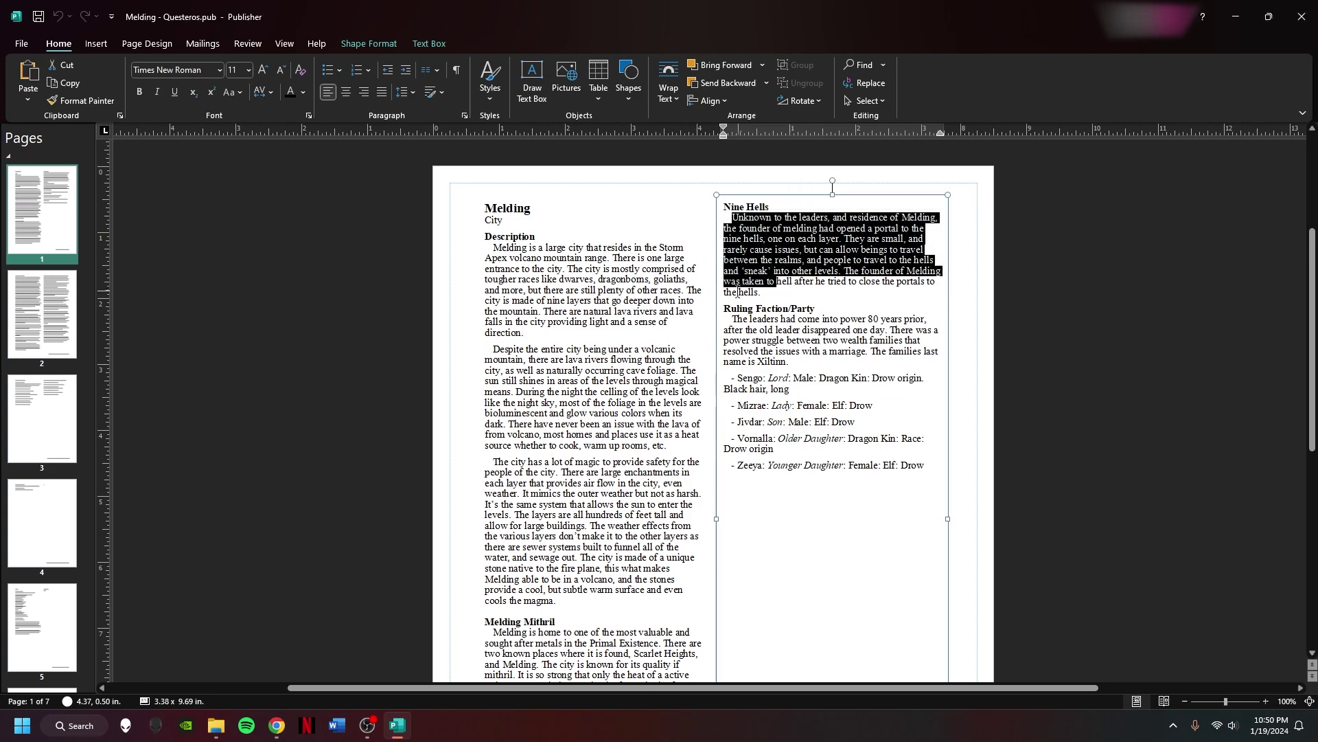
left_click(626, 313)
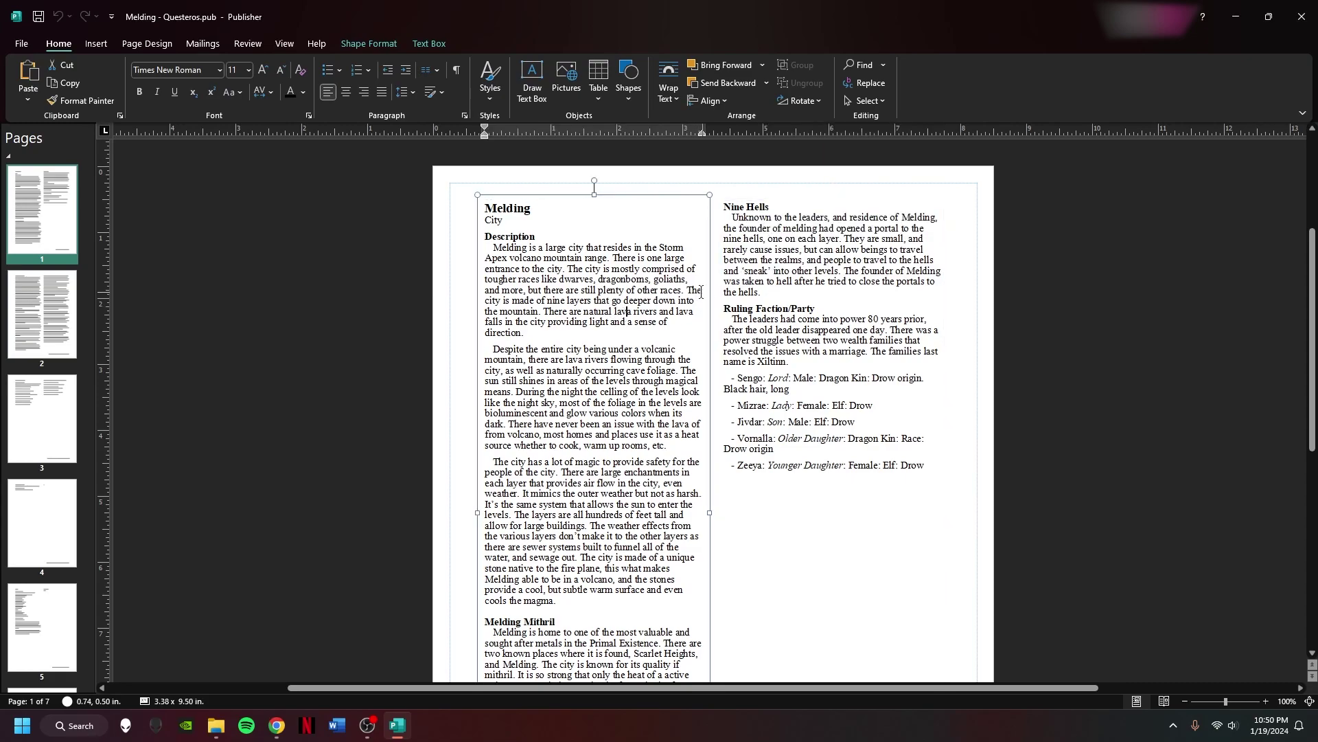
- Compare page 1 with page 2 of the Melding publication and read through the City Districts entries
left_click(42, 313)
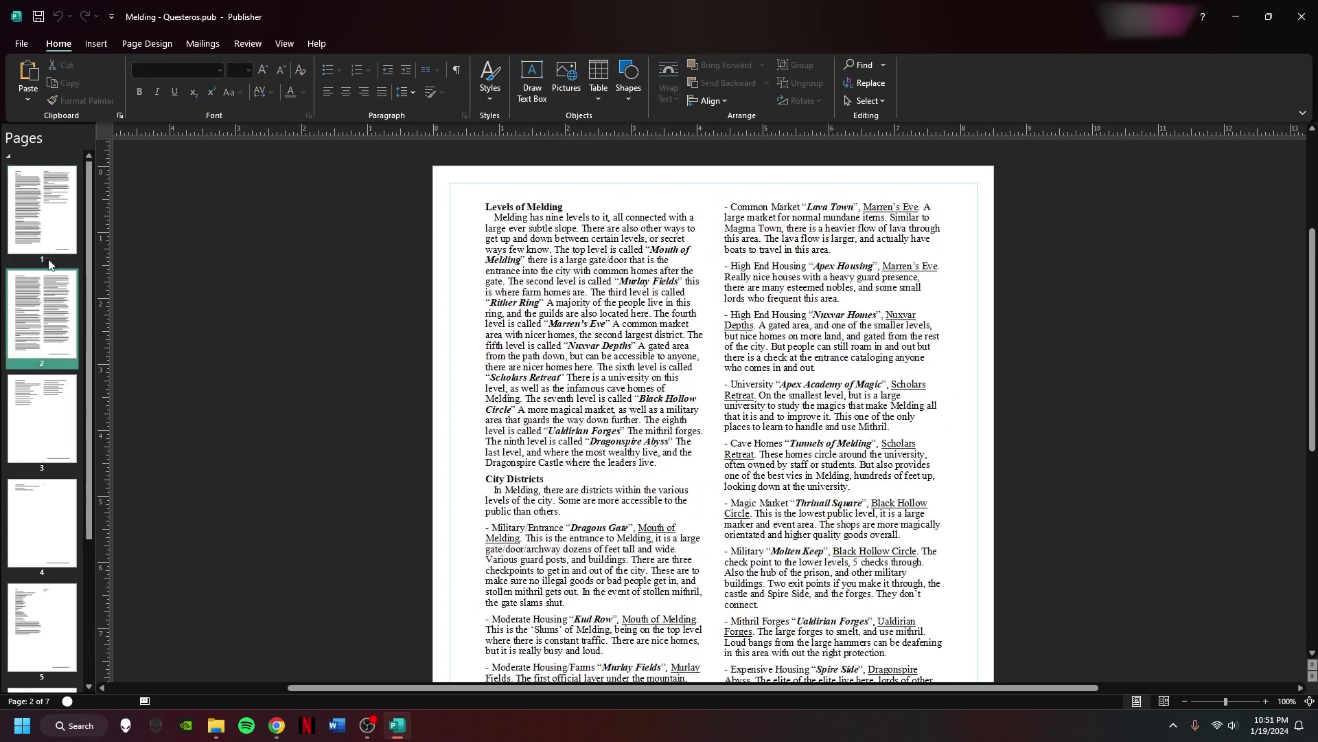
left_click(38, 221)
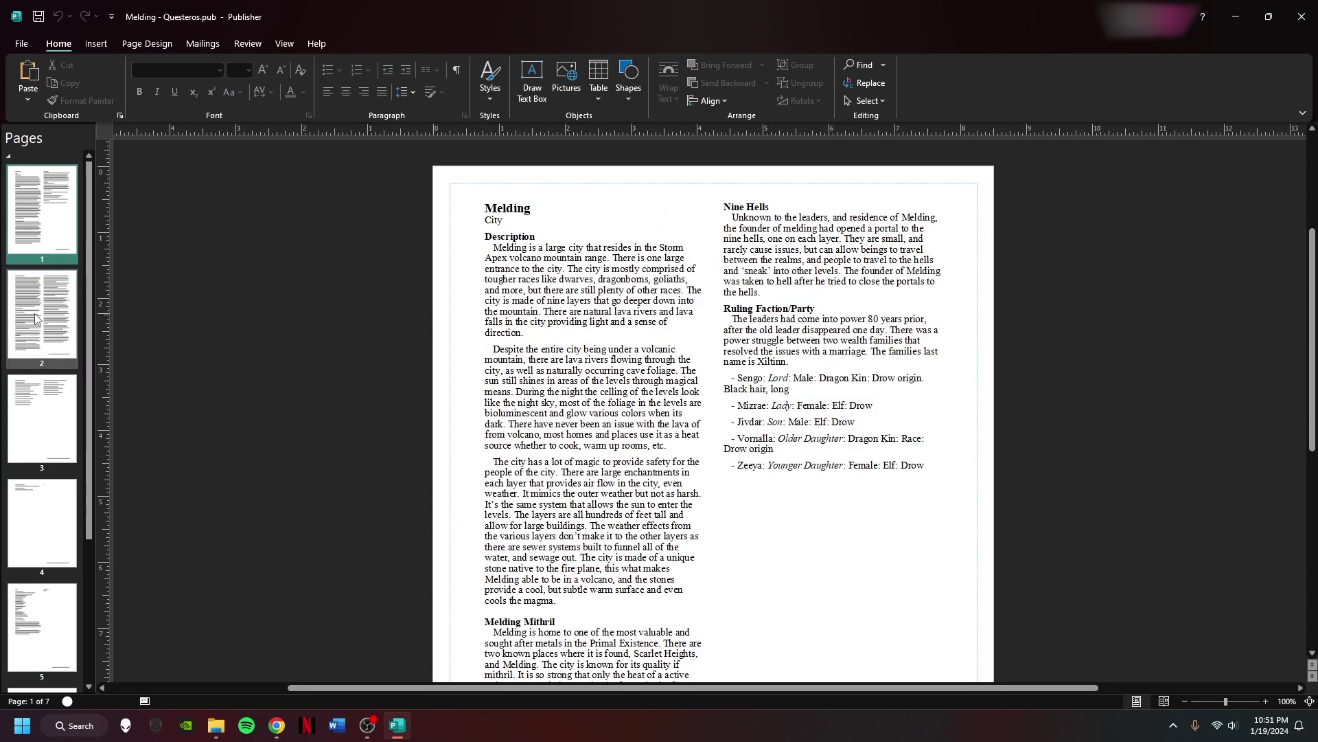
left_click(36, 316)
scroll(408, 289, "down", 3)
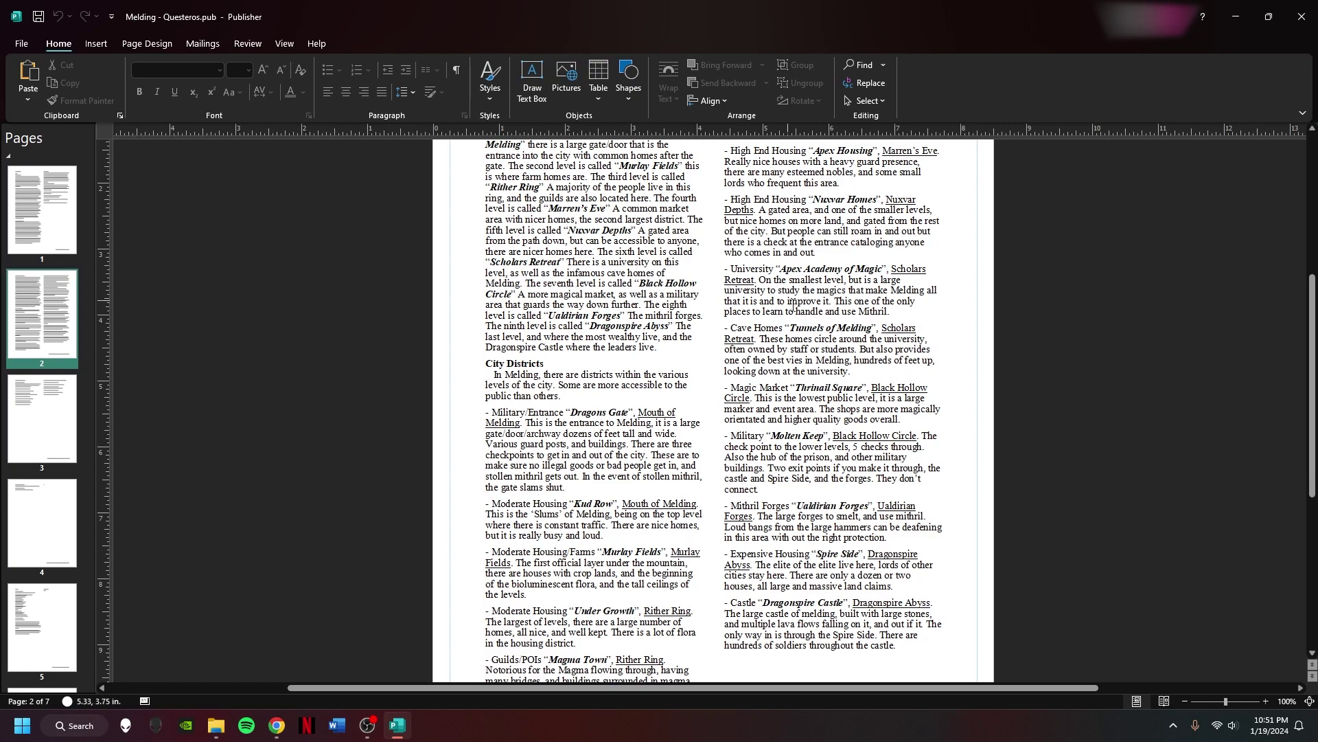
- View the Taverns, Inns, Etc. list on page 3, the Shops list on page 5 and the remaining Melding pages
left_click(42, 419)
scroll(319, 385, "up", 3)
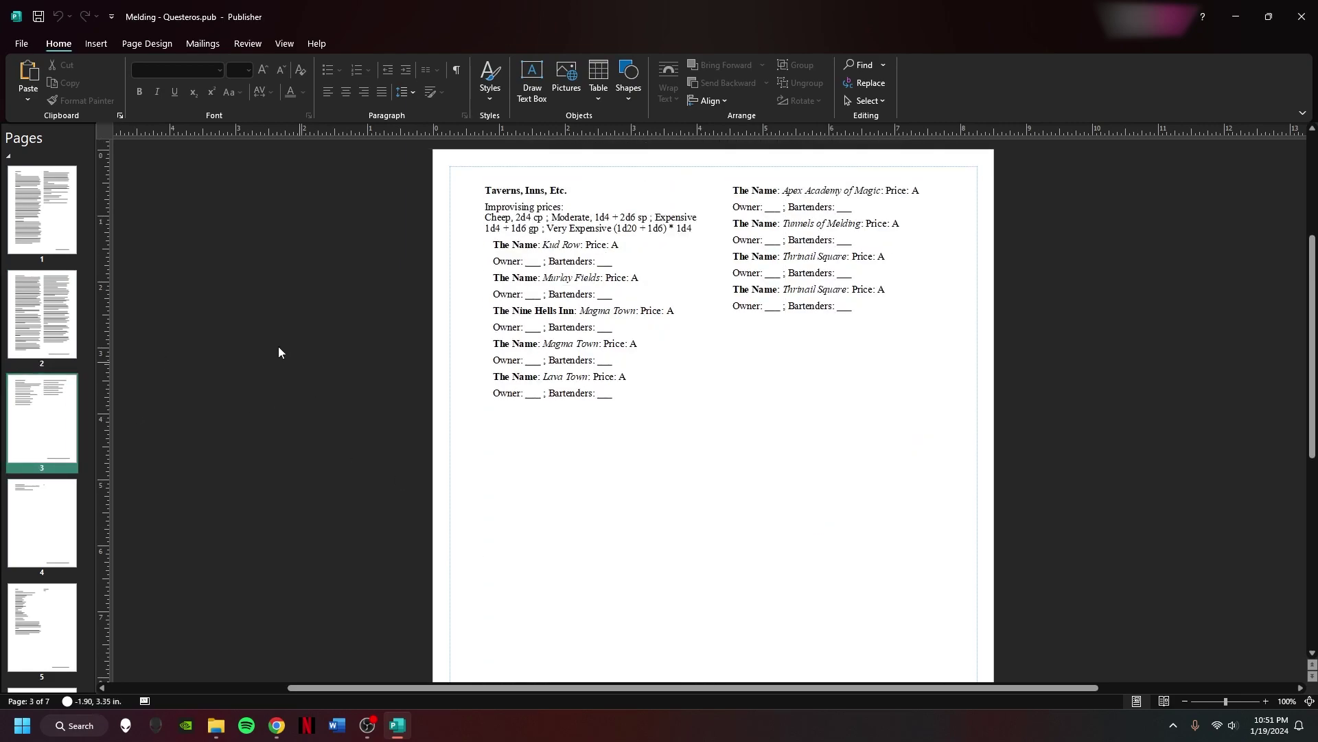
left_click(33, 526)
scroll(59, 481, "down", 3)
left_click(59, 481)
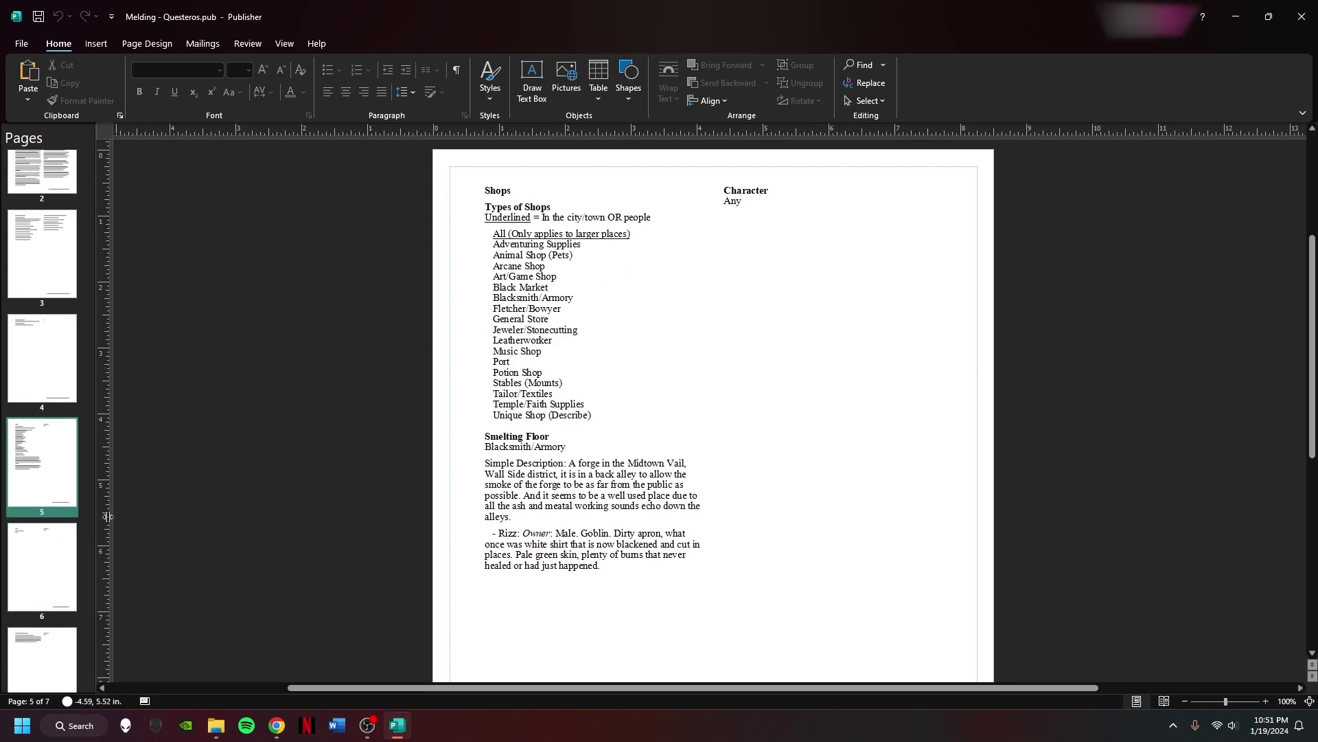
left_click(31, 557)
scroll(31, 556, "down", 1)
- Close the Melding publication and the extra Korasa folder window, keeping the Questeros folder open
left_click(1302, 16)
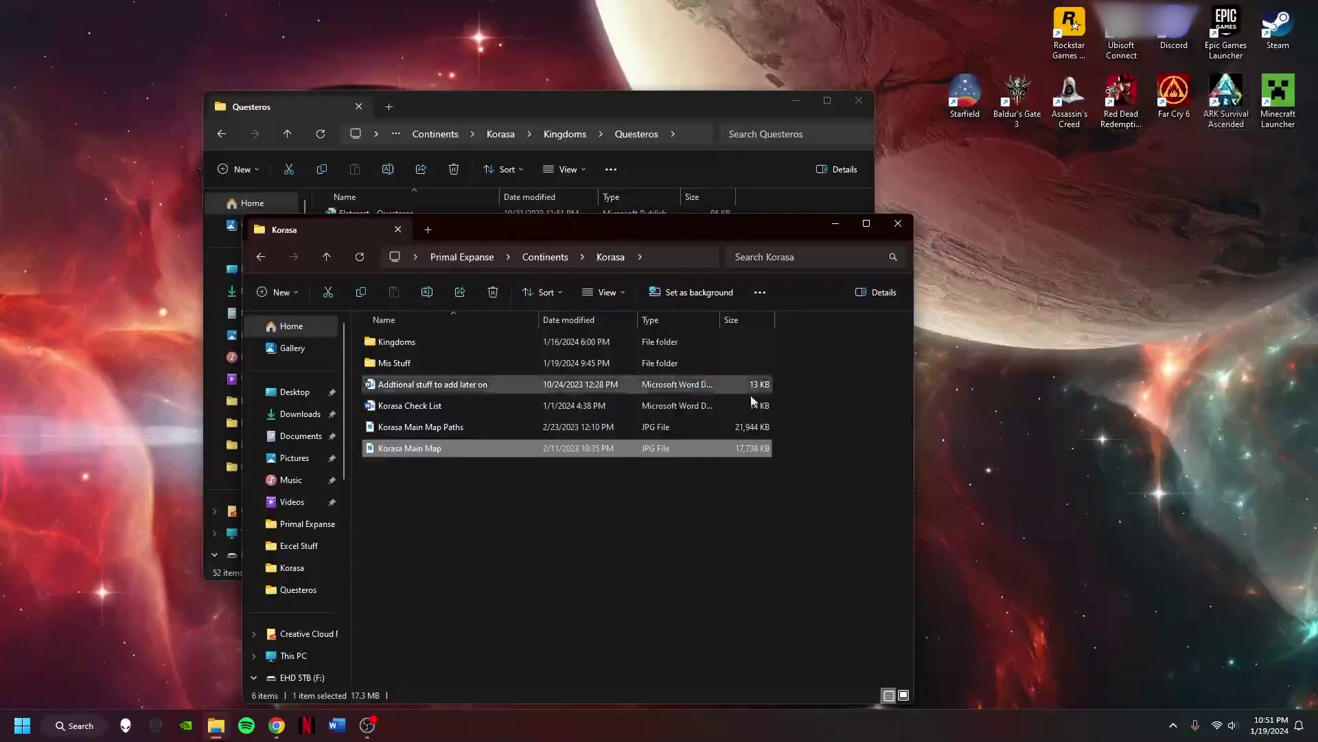
left_click_drag(480, 230, 442, 100)
left_click(859, 101)
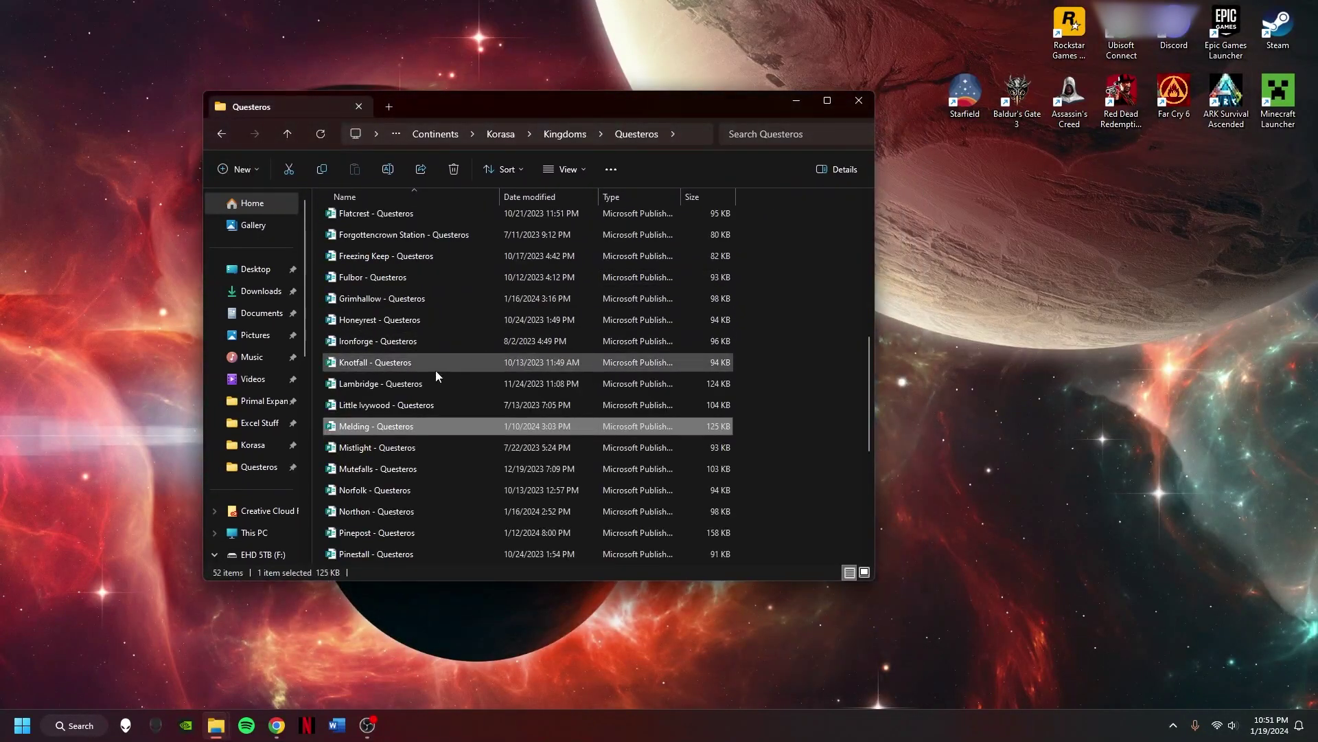
- Go back from Questeros to the Primal Expanse folder and open Campaigns inside Campaigns and Encounters
left_click(230, 134)
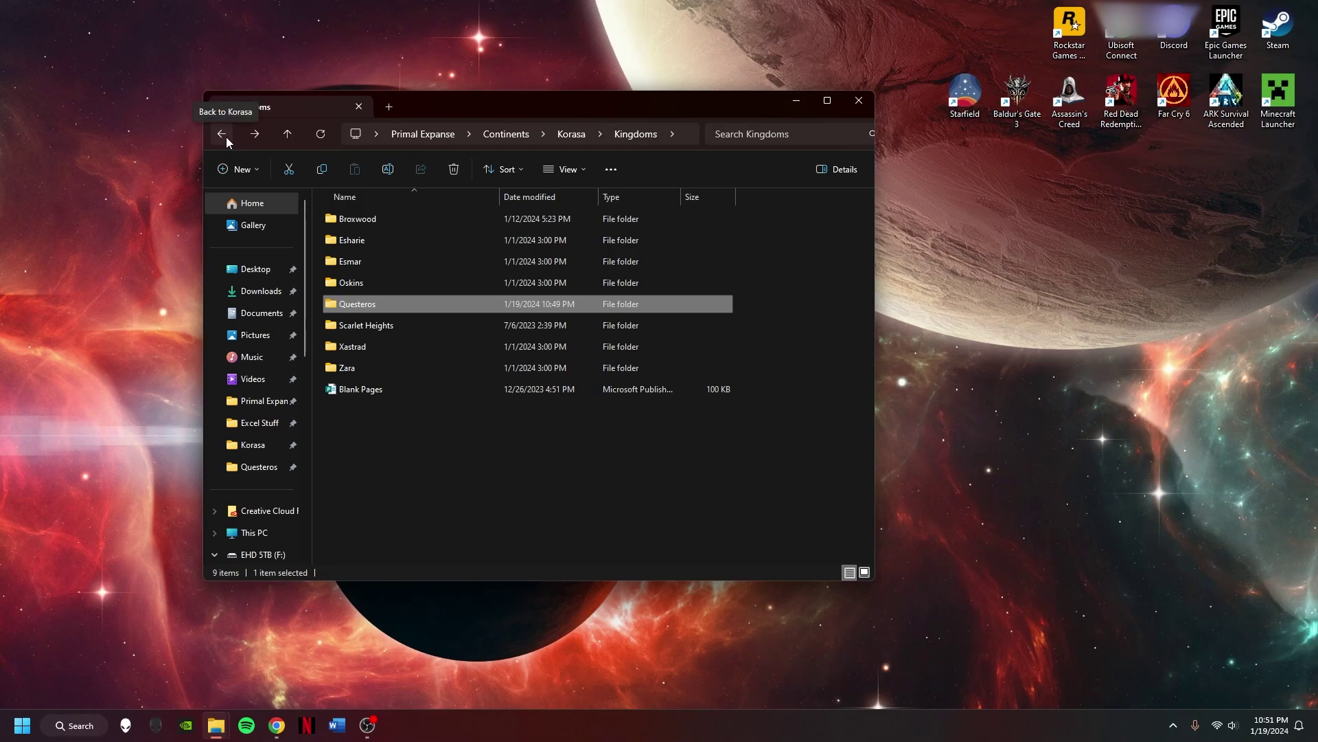
left_click(227, 139)
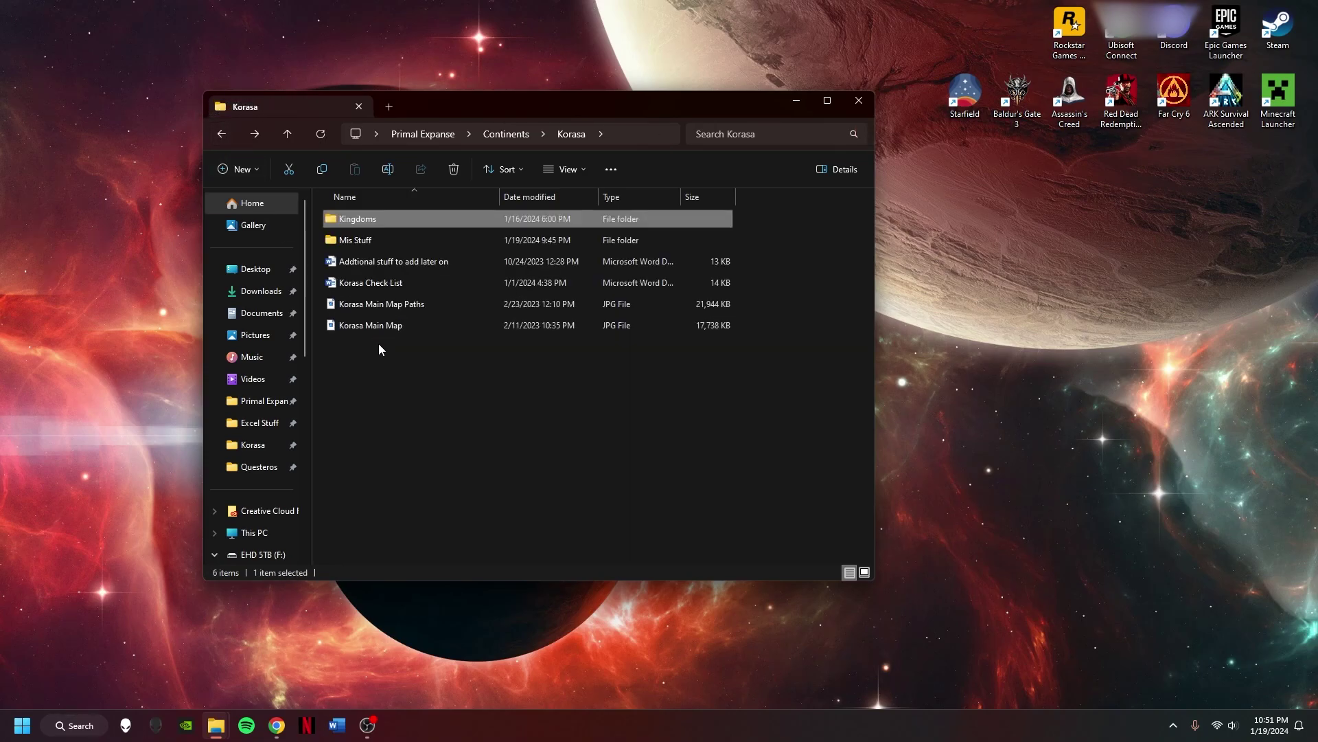
left_click(220, 135)
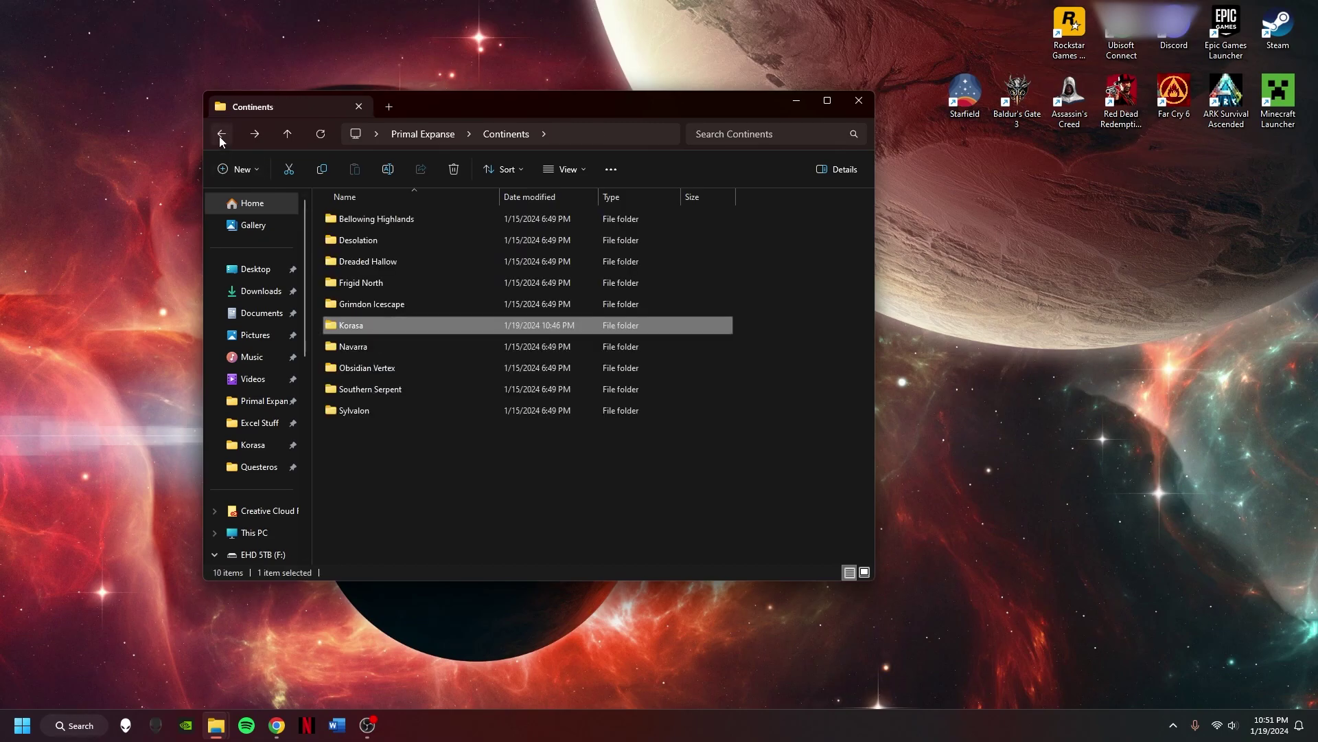
left_click(219, 135)
left_click(379, 242)
double_click(379, 242)
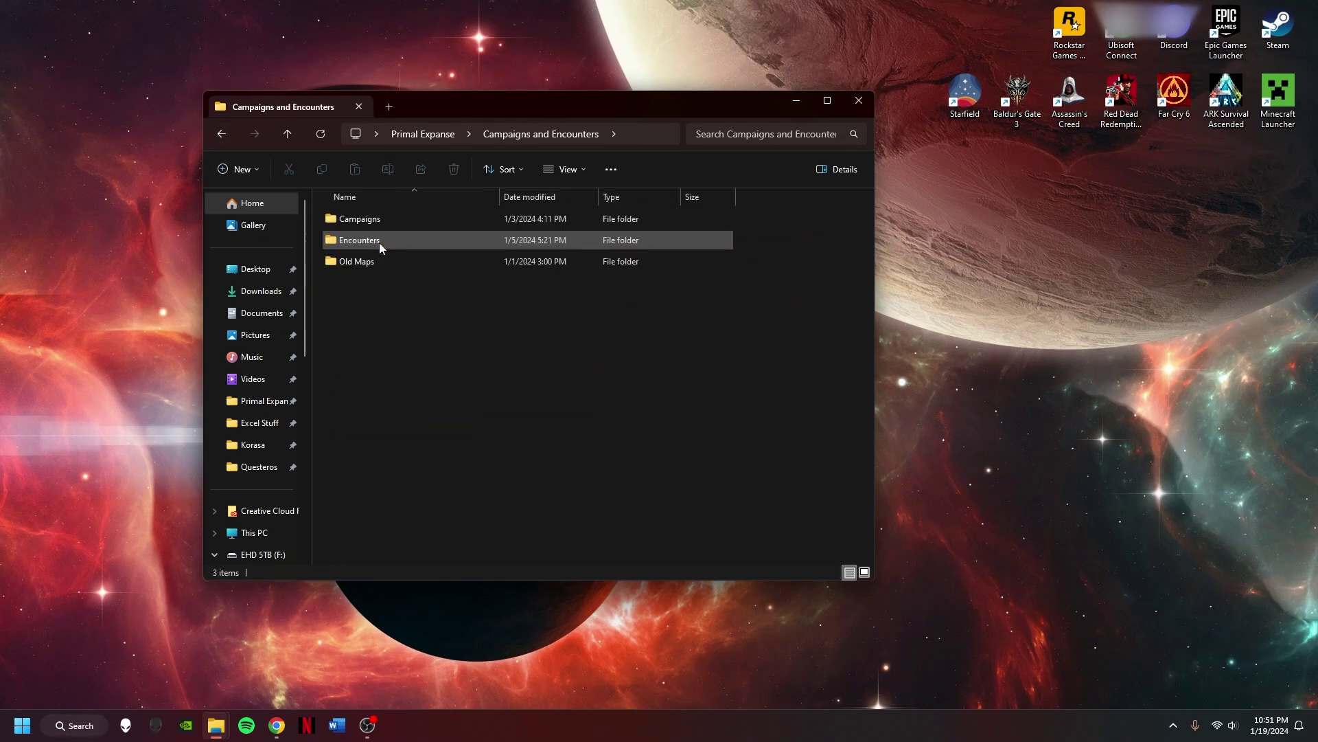
double_click(381, 225)
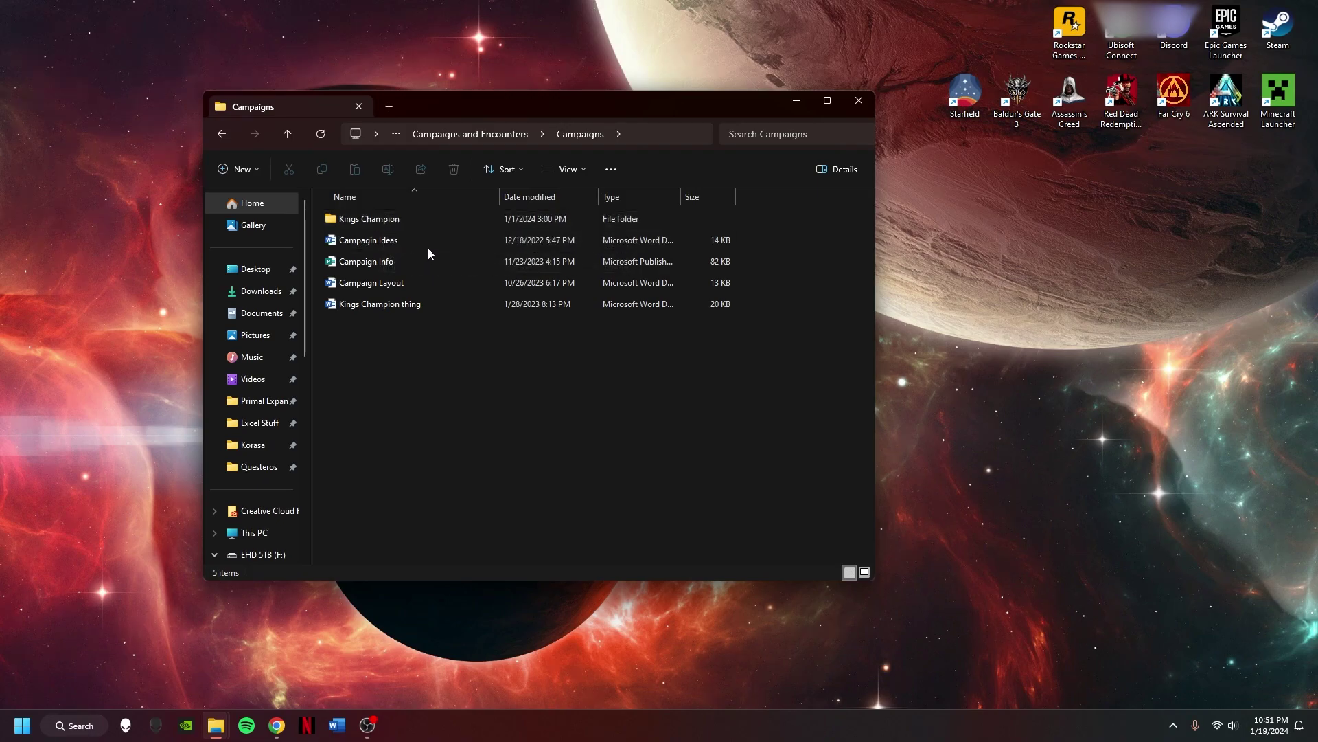
- Open the Kings Champion publication from the Kings Champion folder, view its cover and pages 2 to 4, and close it
double_click(419, 219)
double_click(402, 261)
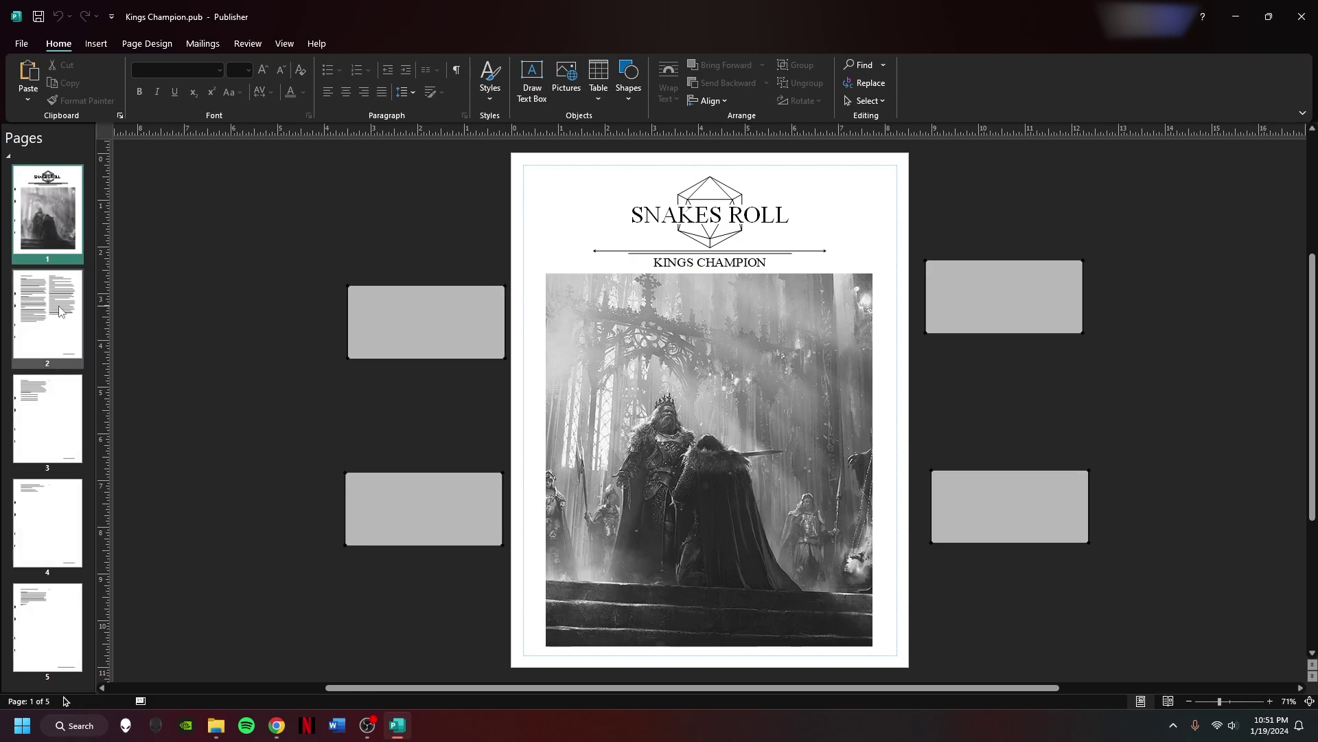
left_click(60, 307)
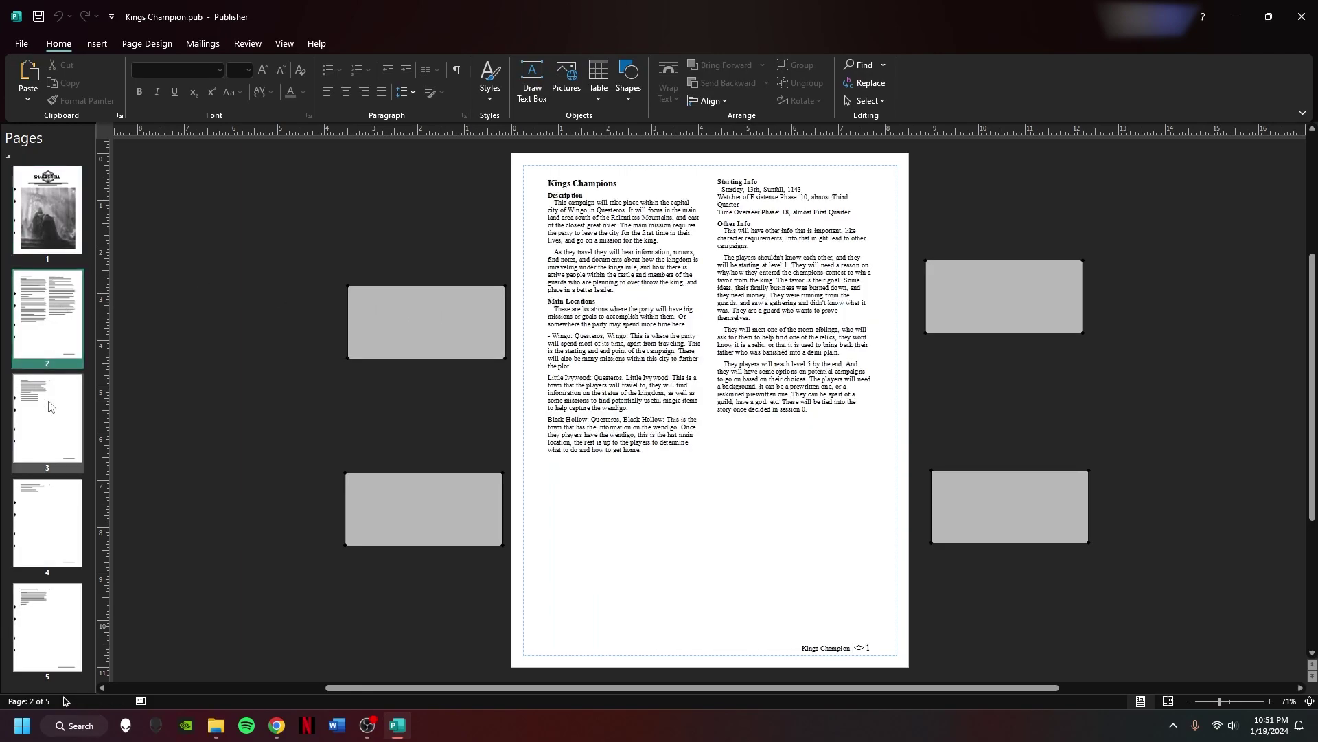
key("Down")
key("Down")
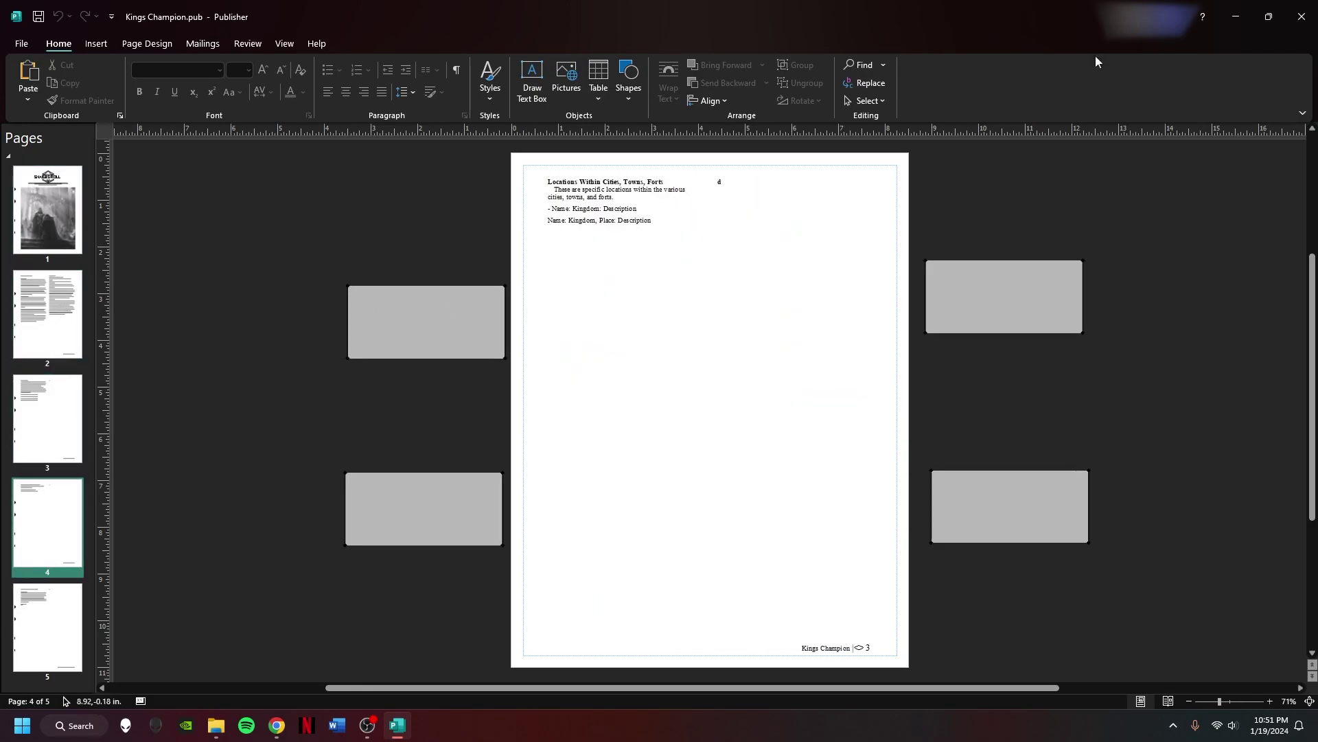
key("alt+F4")
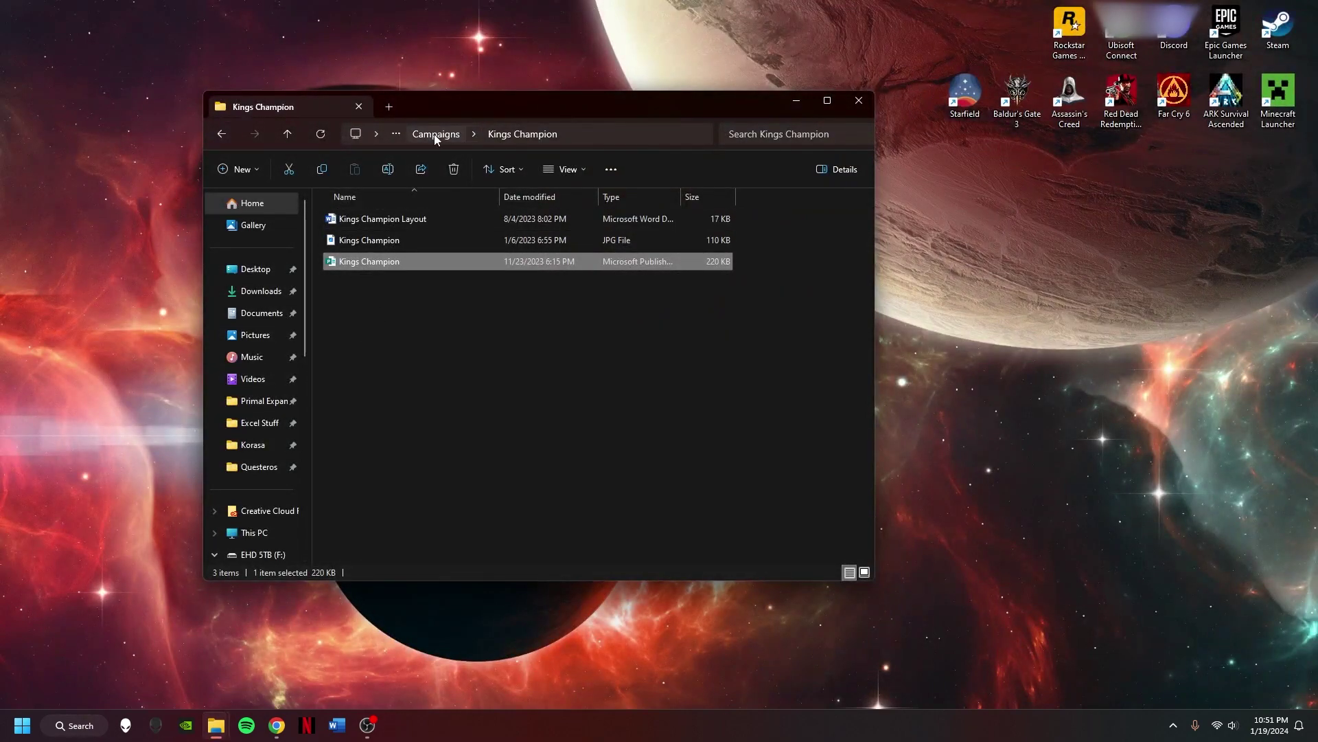
- Open the Kings Champion Layout document, close it and return to the Campaigns folder
double_click(369, 218)
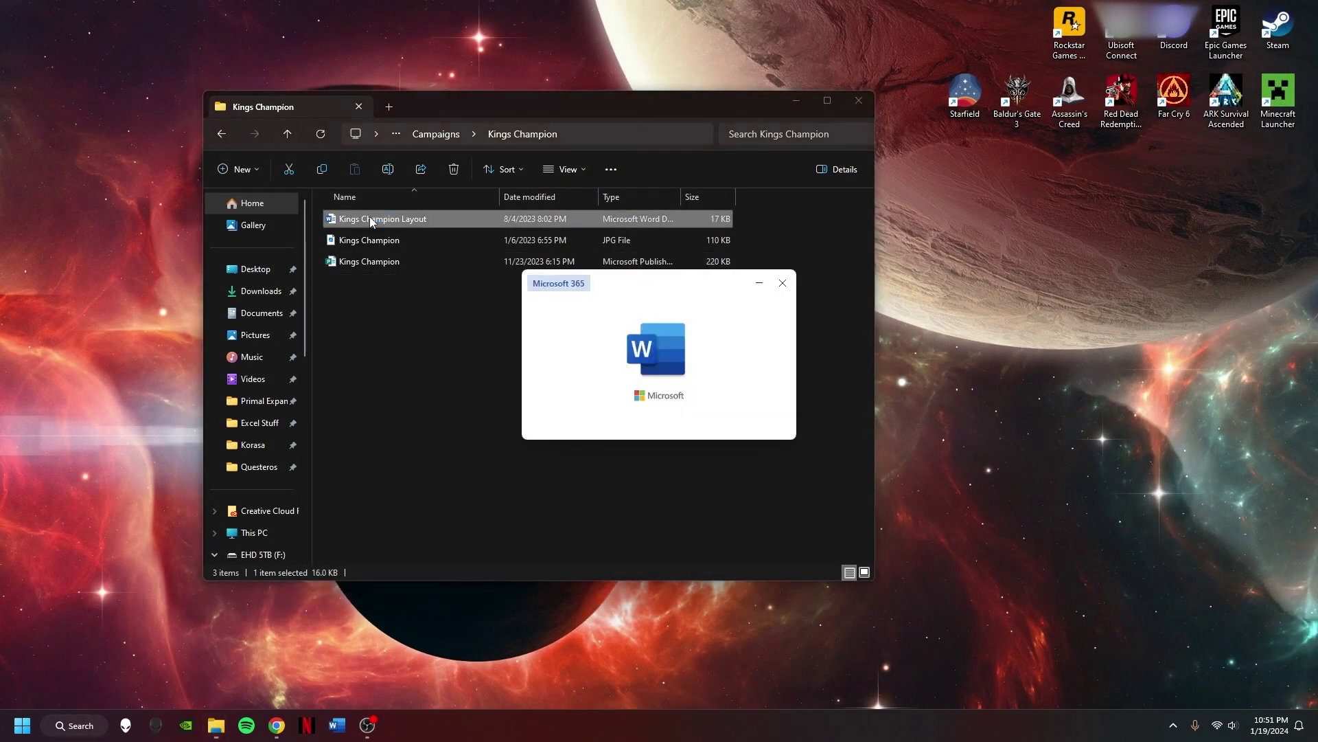
key("alt+F4")
left_click(221, 134)
- Open the Campaign Info publication, examine the campaign template on page 1, and close it
double_click(405, 262)
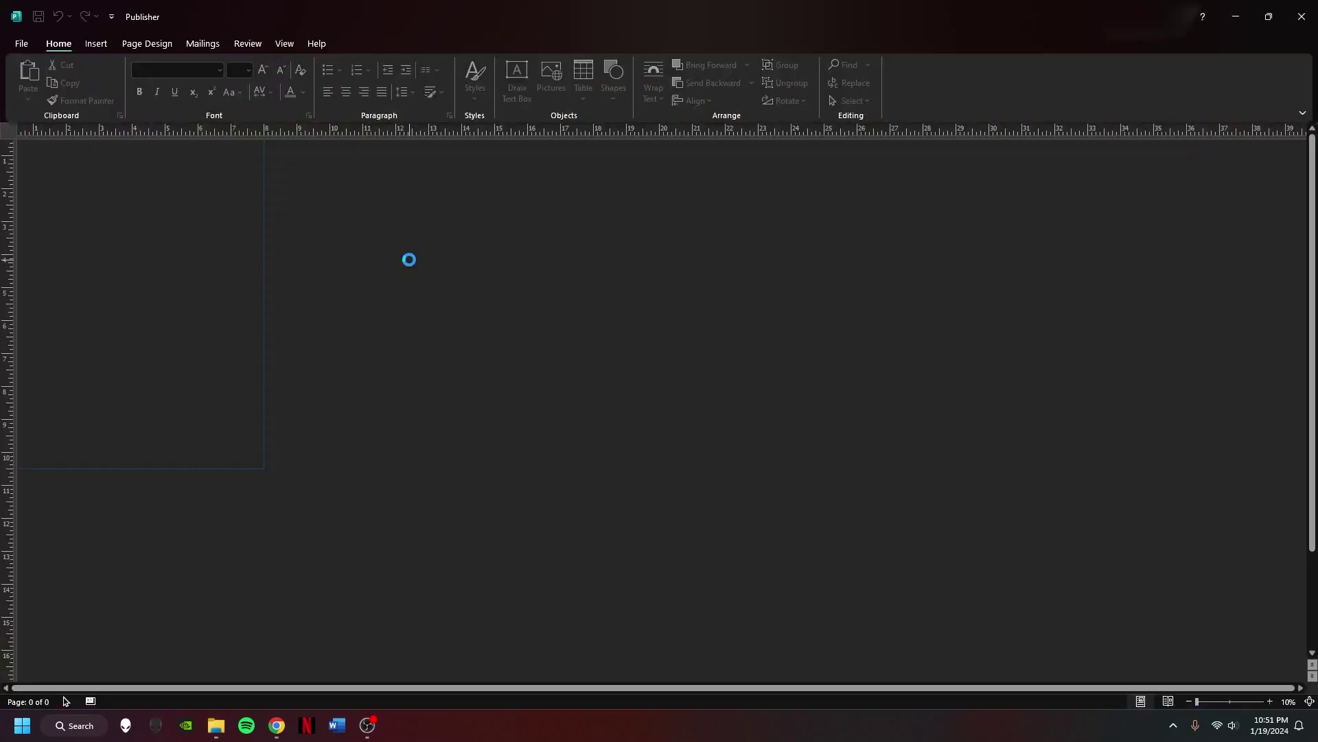
key("alt+F4")
double_click(382, 268)
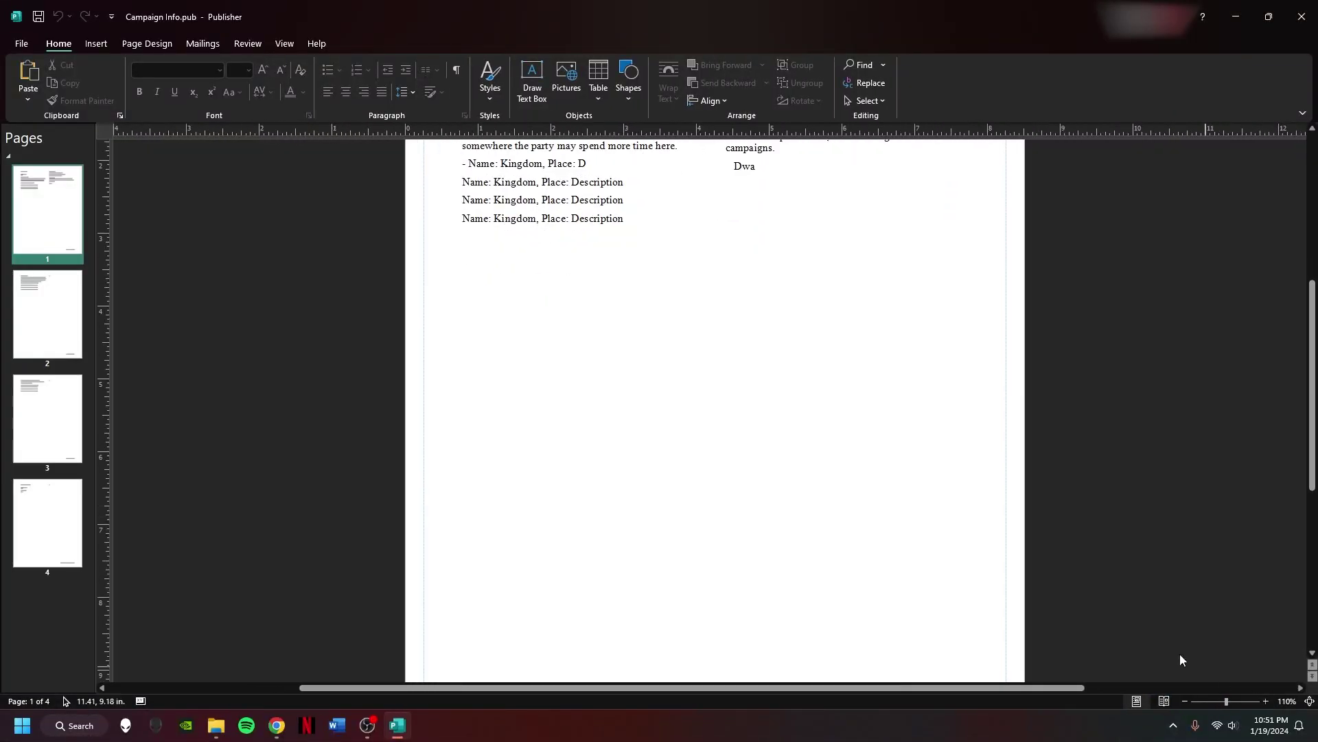
scroll(529, 477, "up", 3)
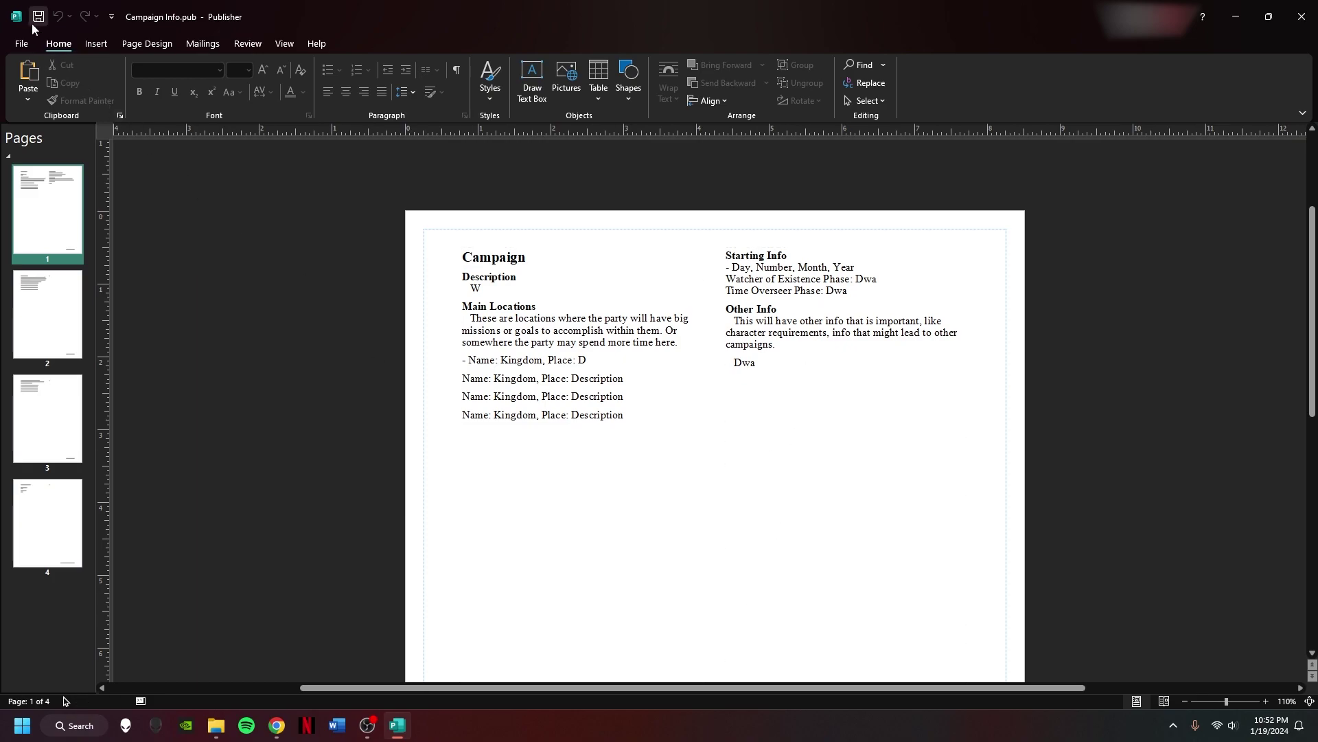
left_click(1301, 16)
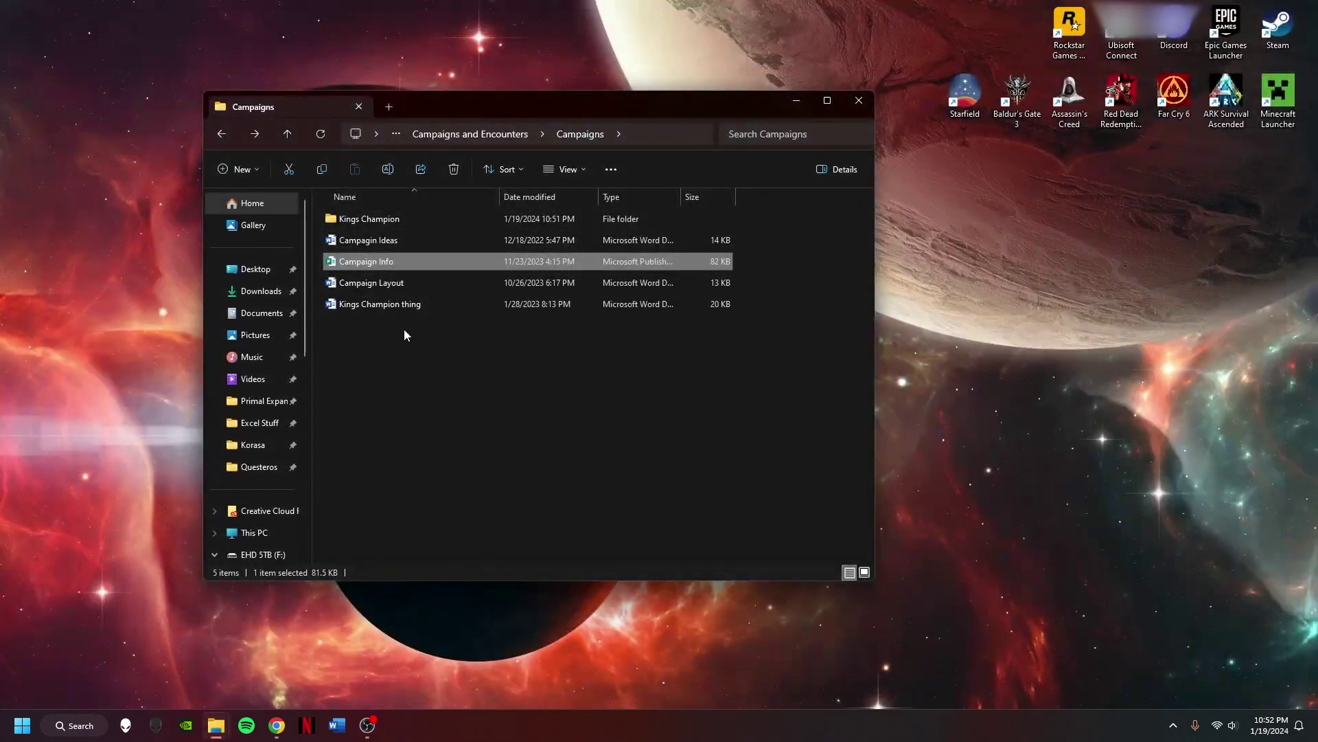
- Launch the Kings Champion thing document and look into the Encounters folder before returning to the Primal Expanse folder
double_click(374, 307)
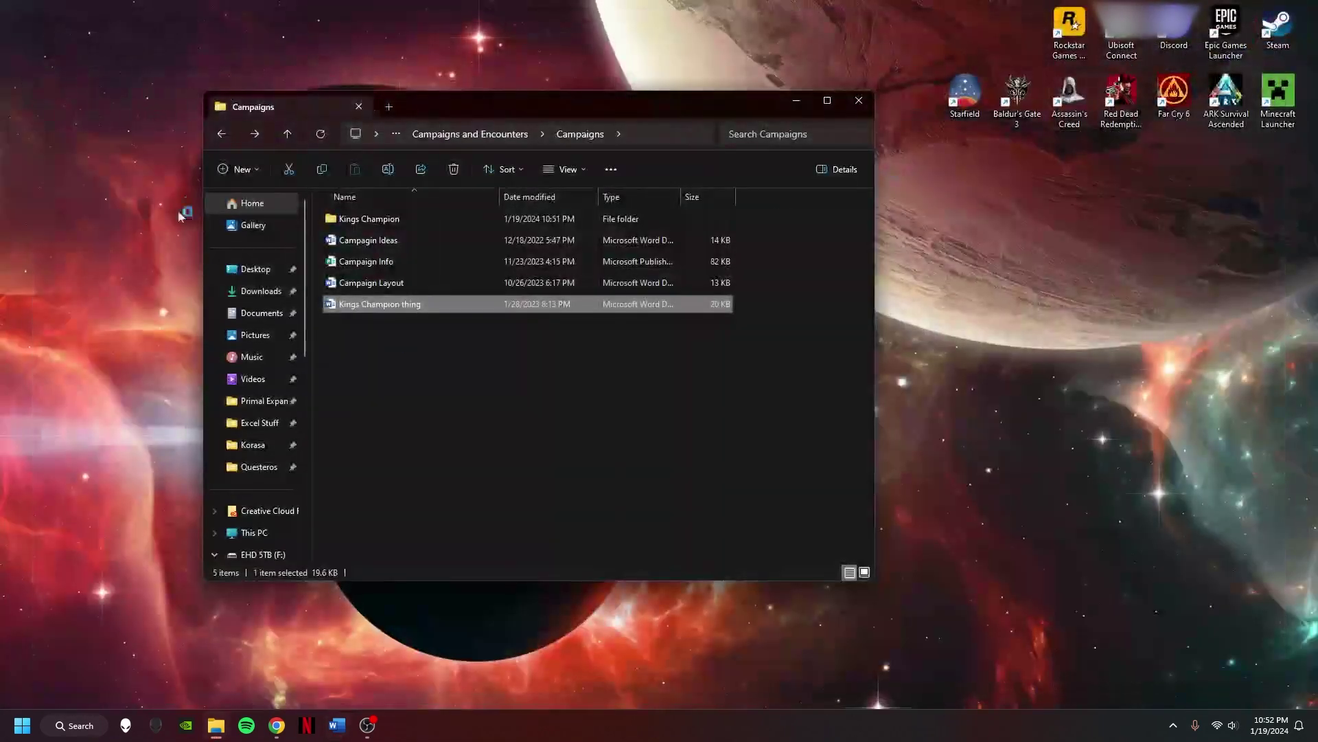
left_click(221, 135)
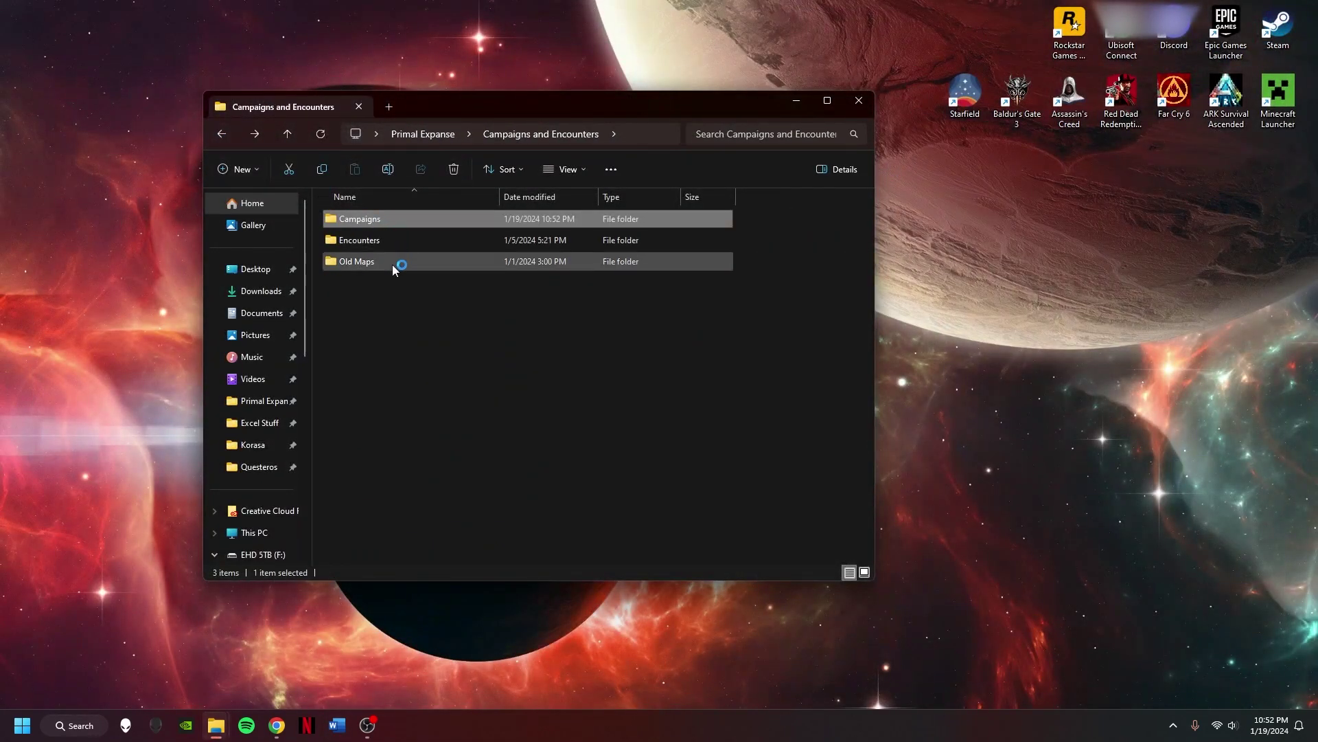
double_click(395, 242)
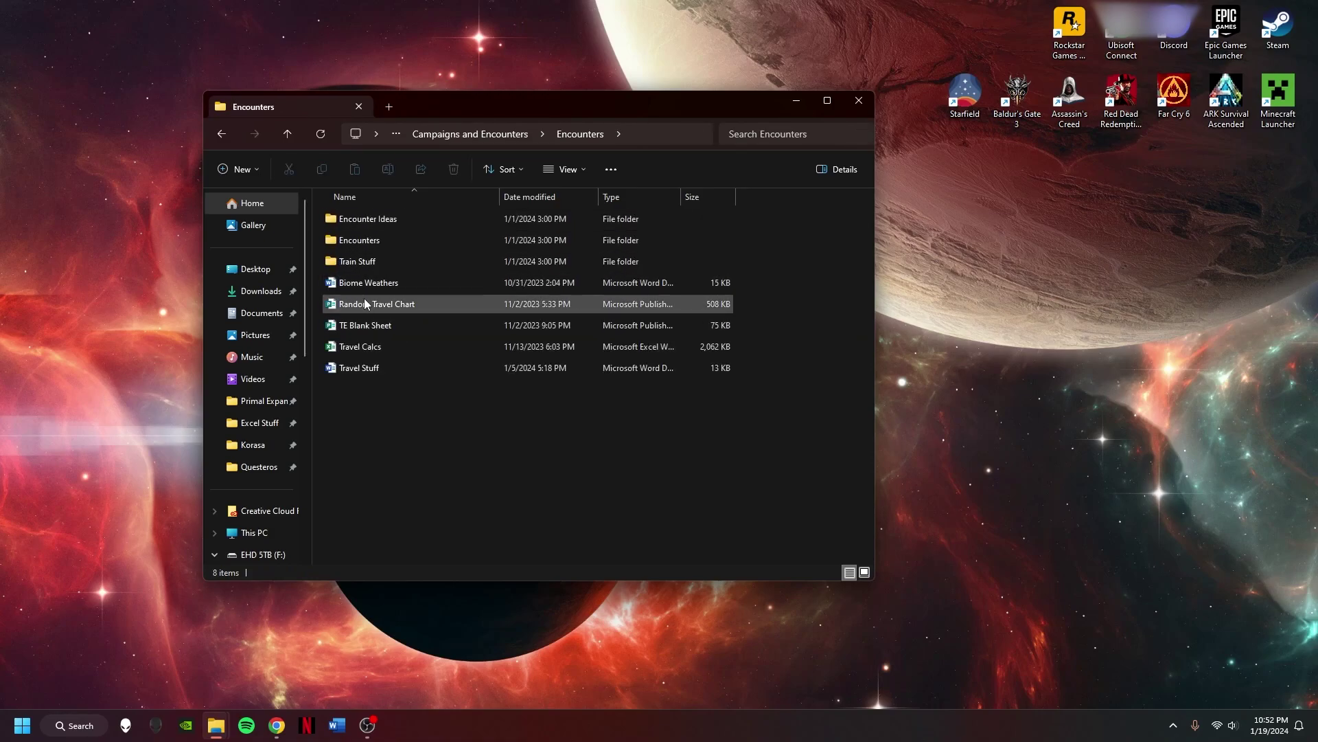
left_click(224, 138)
left_click(225, 137)
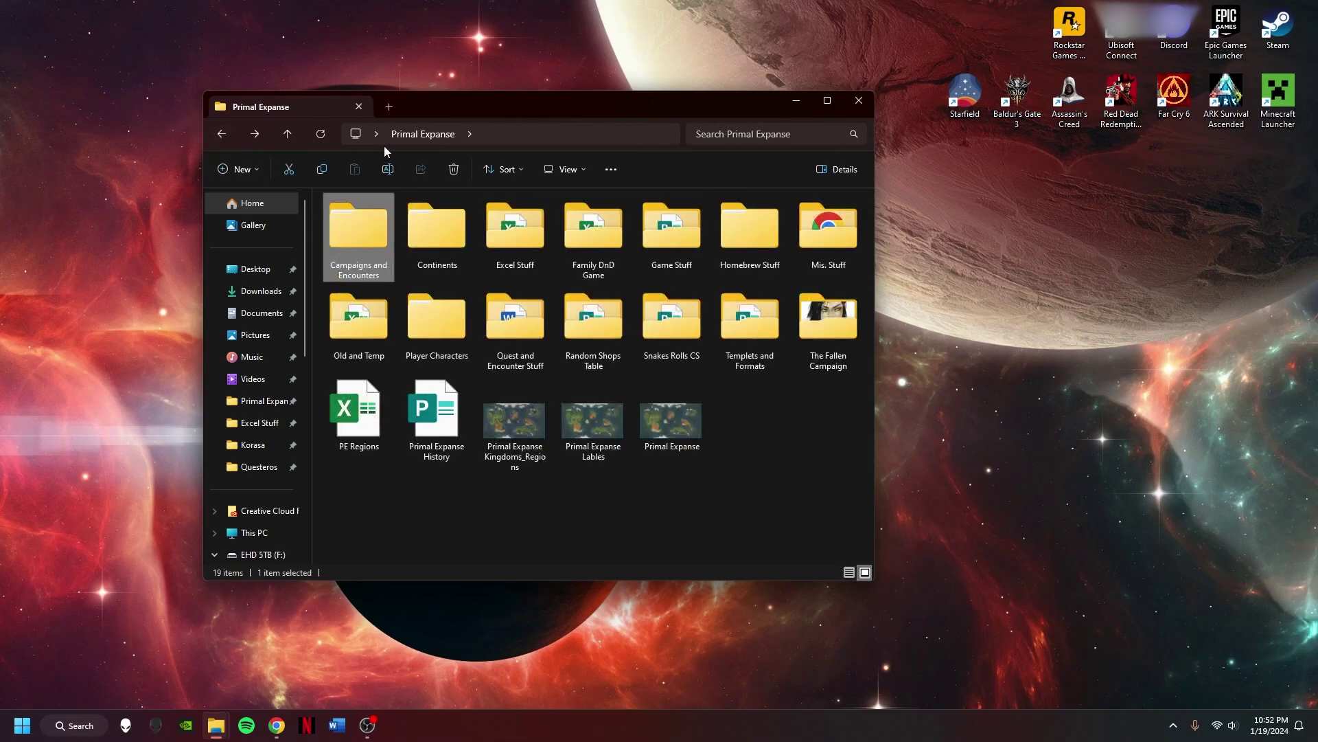
- Open the Kings Champion publication from the Old and Temp folder and view its cover page at 100% zoom
double_click(358, 319)
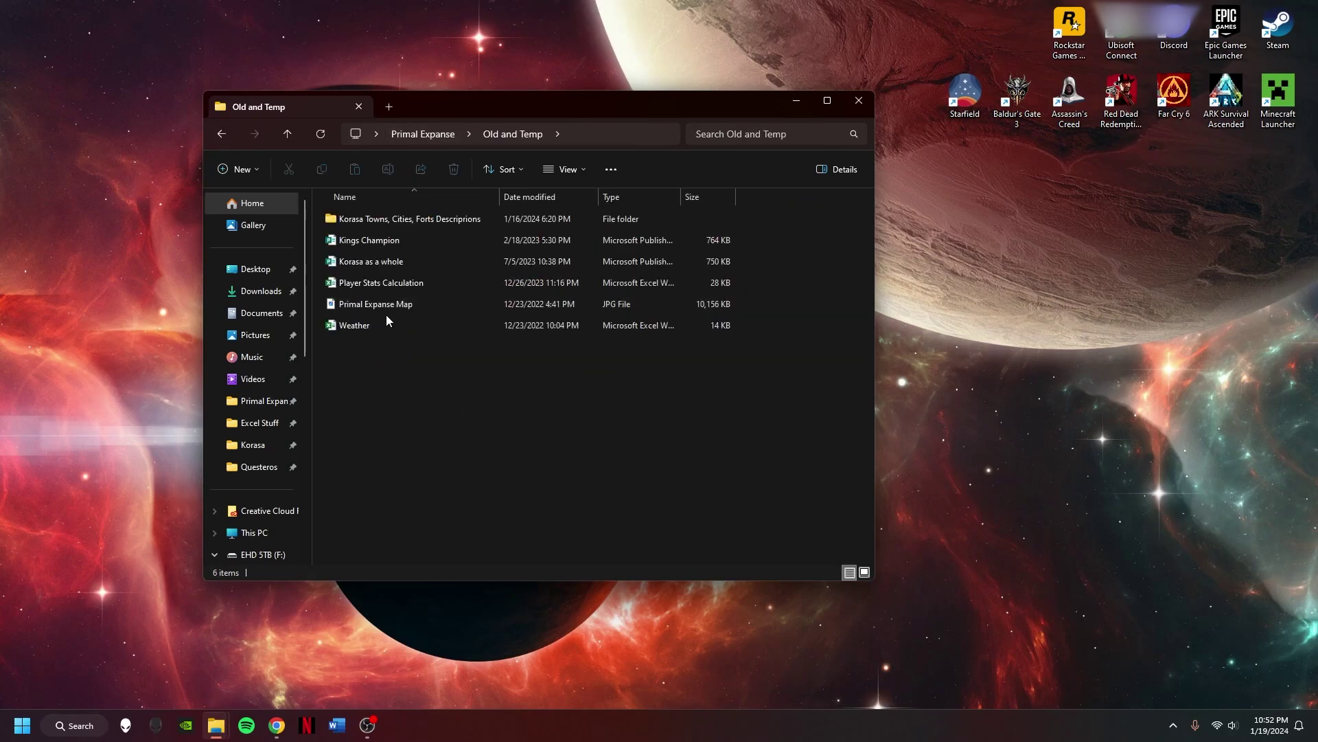
double_click(414, 240)
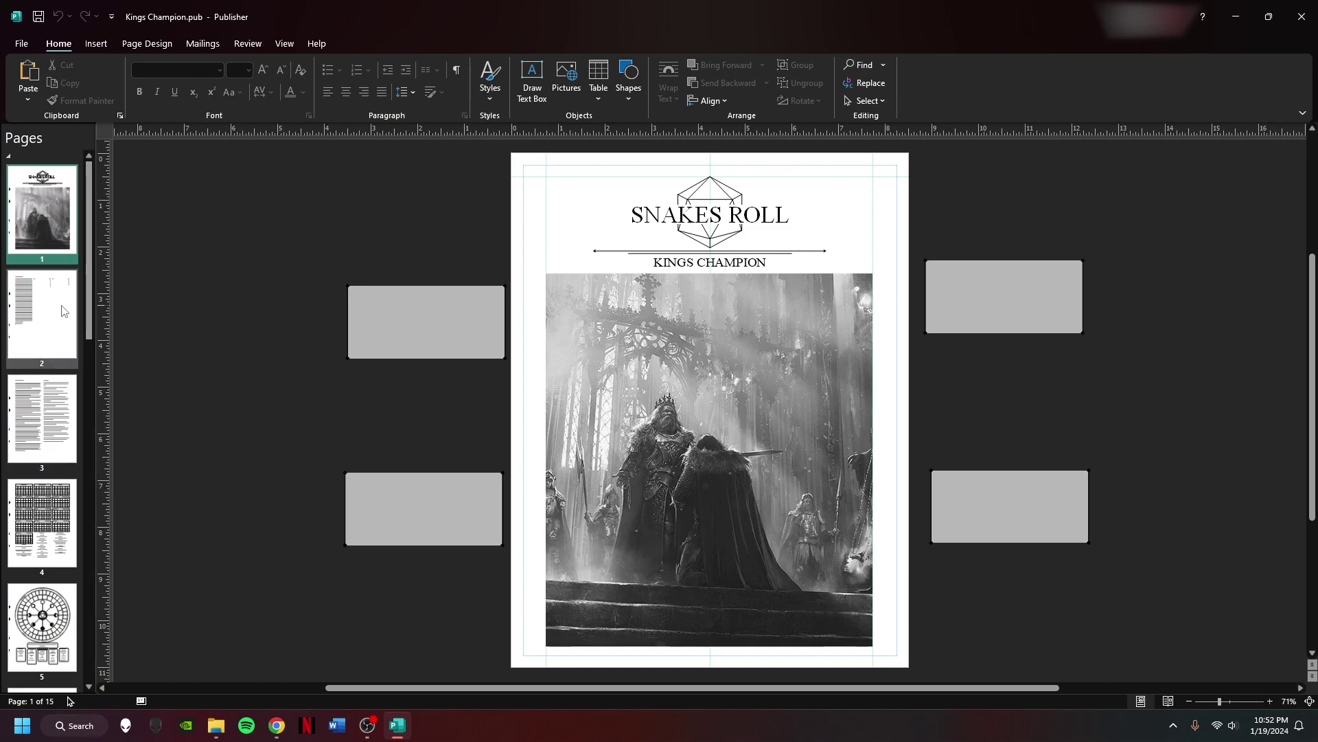
left_click(1269, 701)
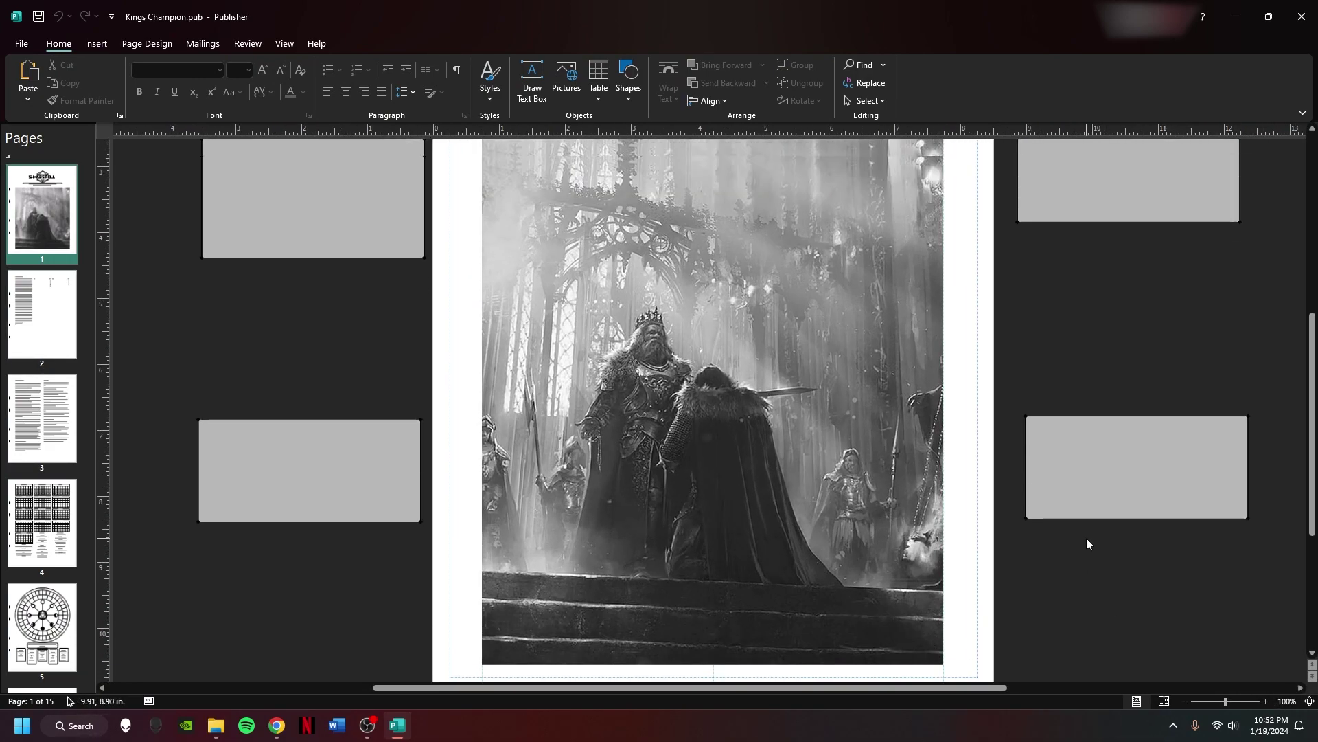
scroll(1087, 544, "up", 3)
- View the Contents on page 2 of Kings Champion at 96% zoom
left_click(42, 315)
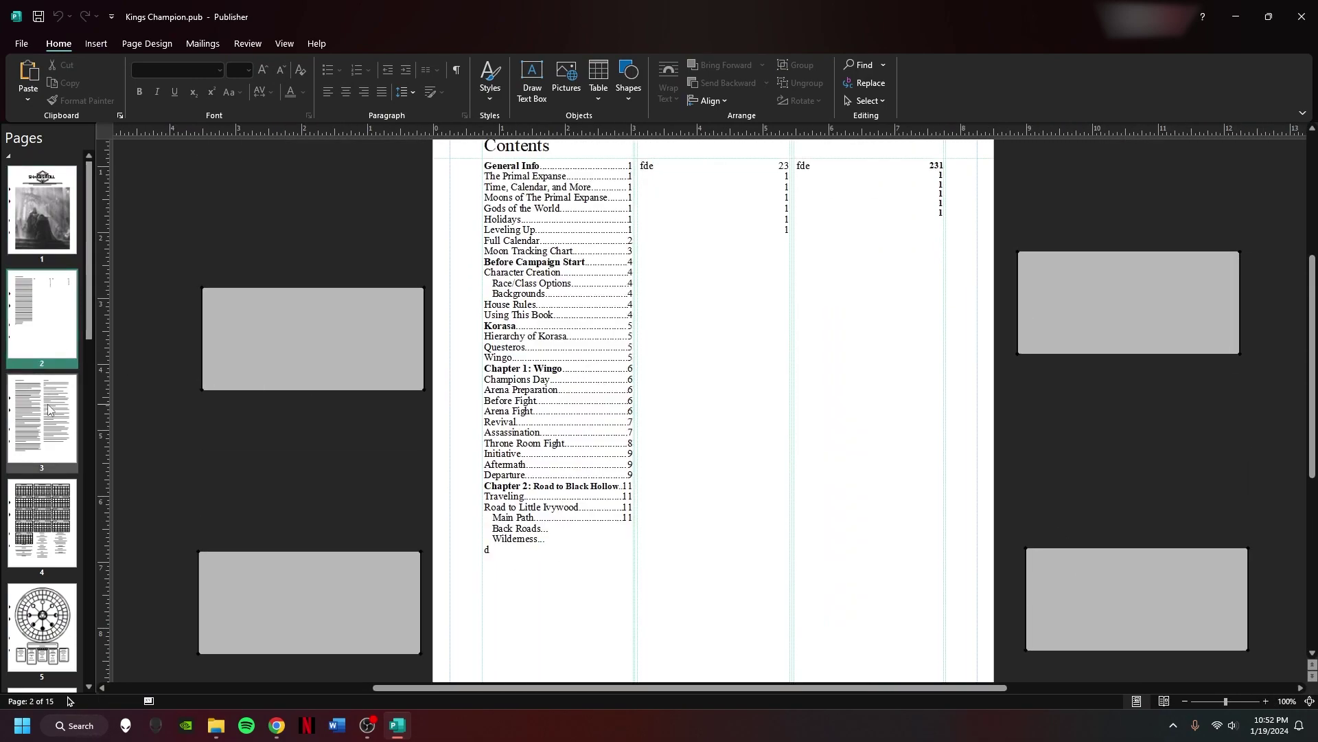
scroll(300, 463, "up", 2)
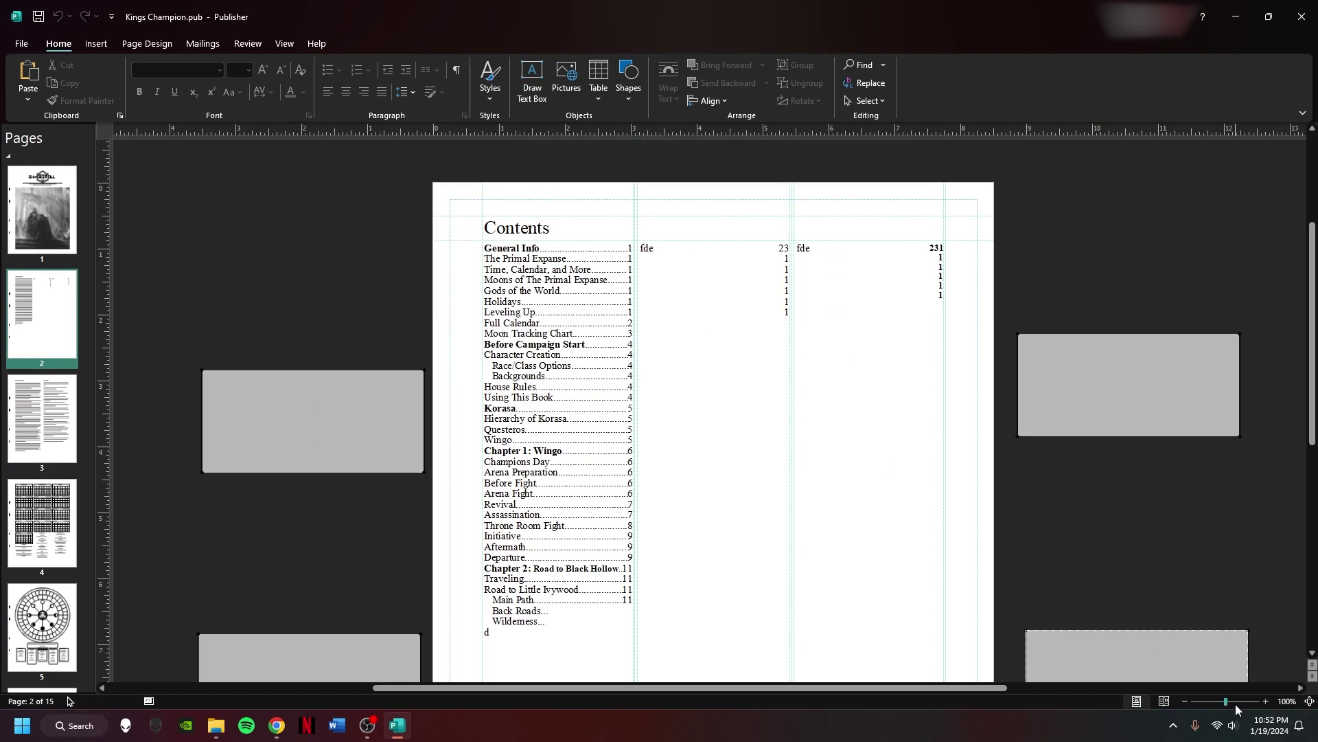
scroll(715, 524, "up", 5)
scroll(500, 317, "up", 3)
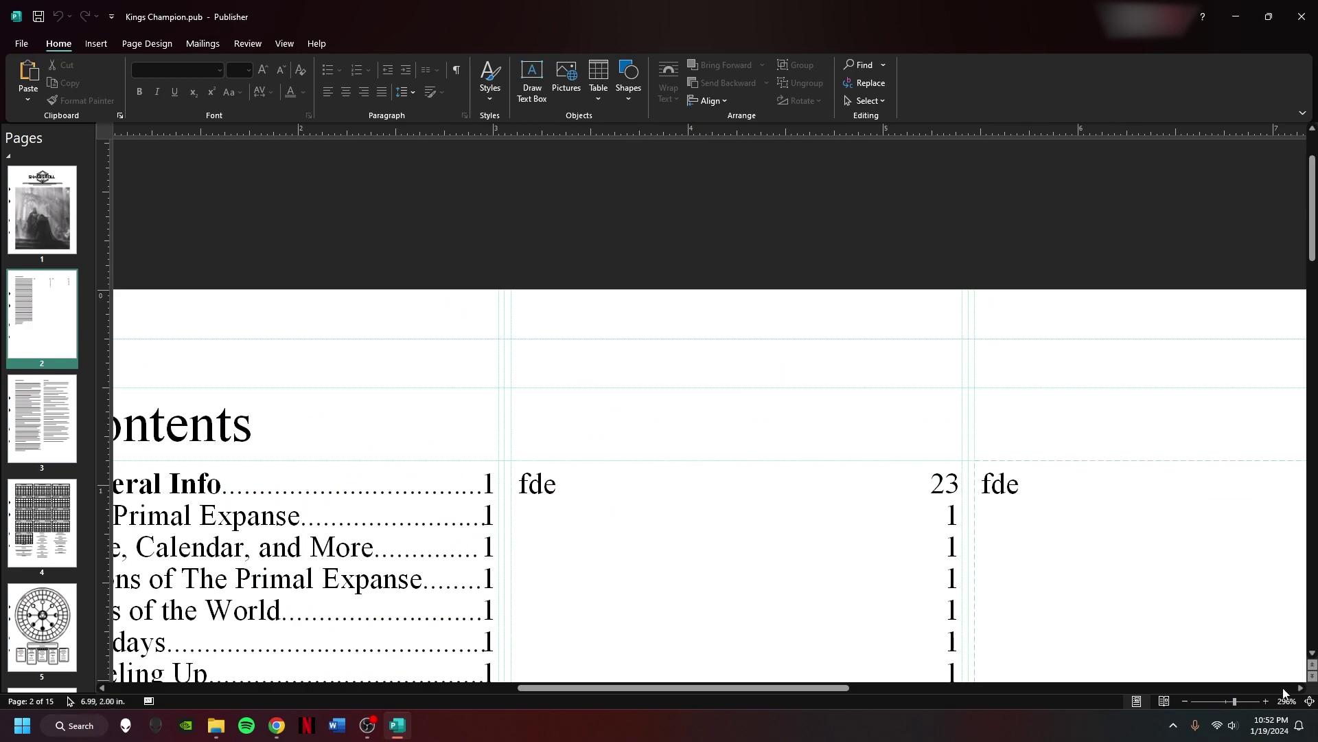
left_click_drag(1234, 708, 1225, 702)
scroll(833, 538, "down", 2)
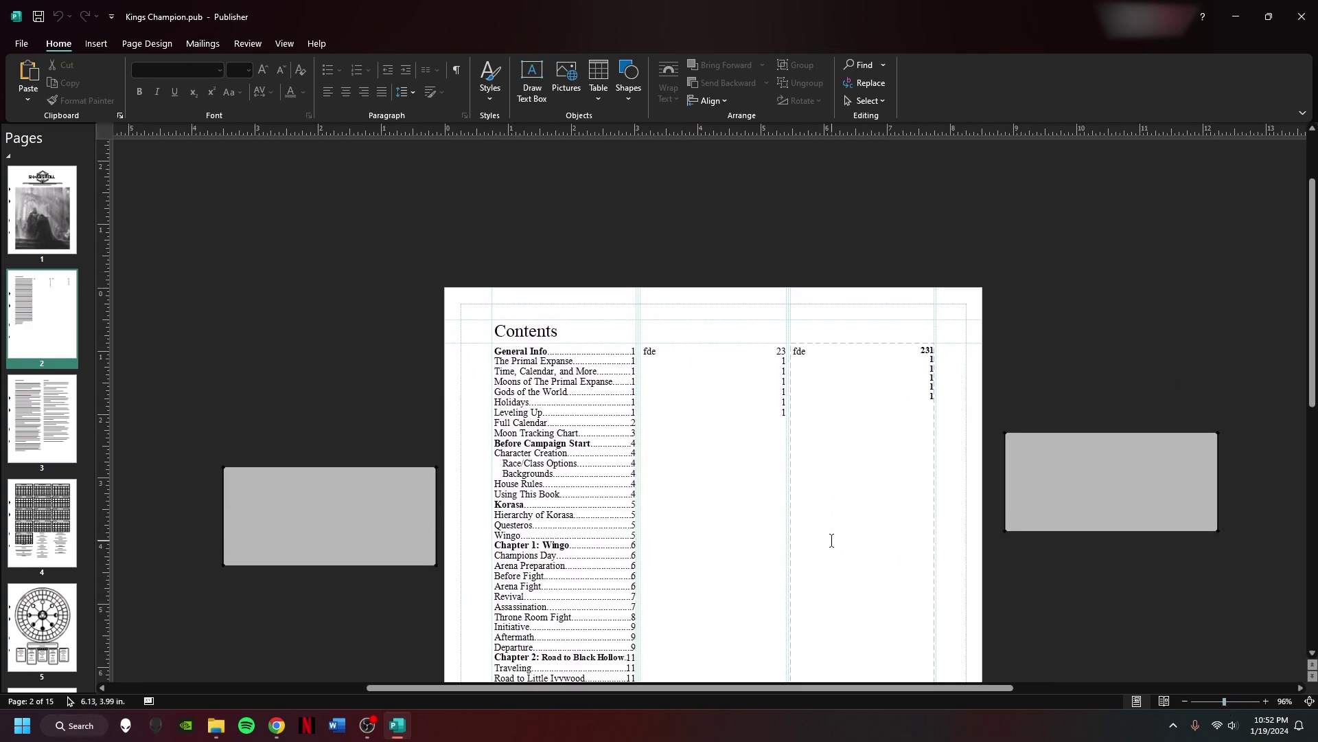
scroll(511, 519, "down", 1)
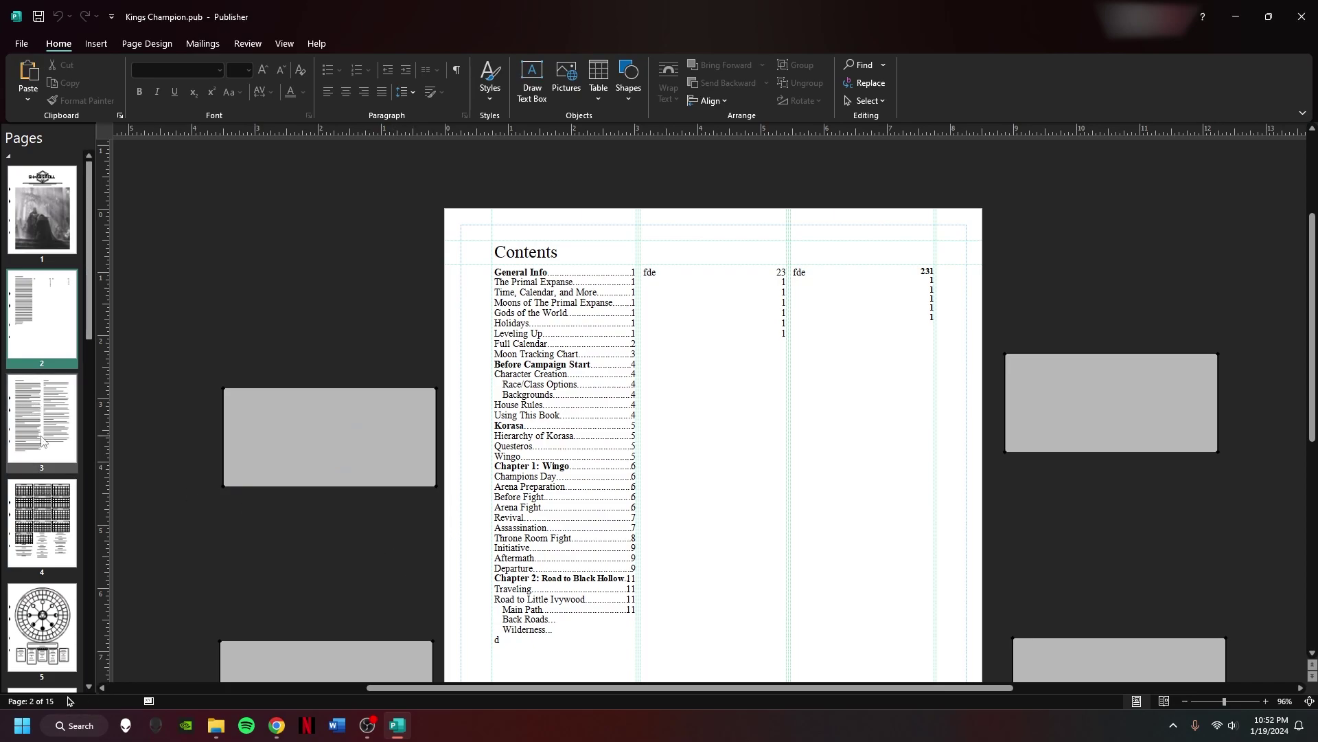
- Look through pages 3 to 6 of Kings Champion, from General Info to Before Campaign Start with its backgrounds and house rules
left_click(40, 409)
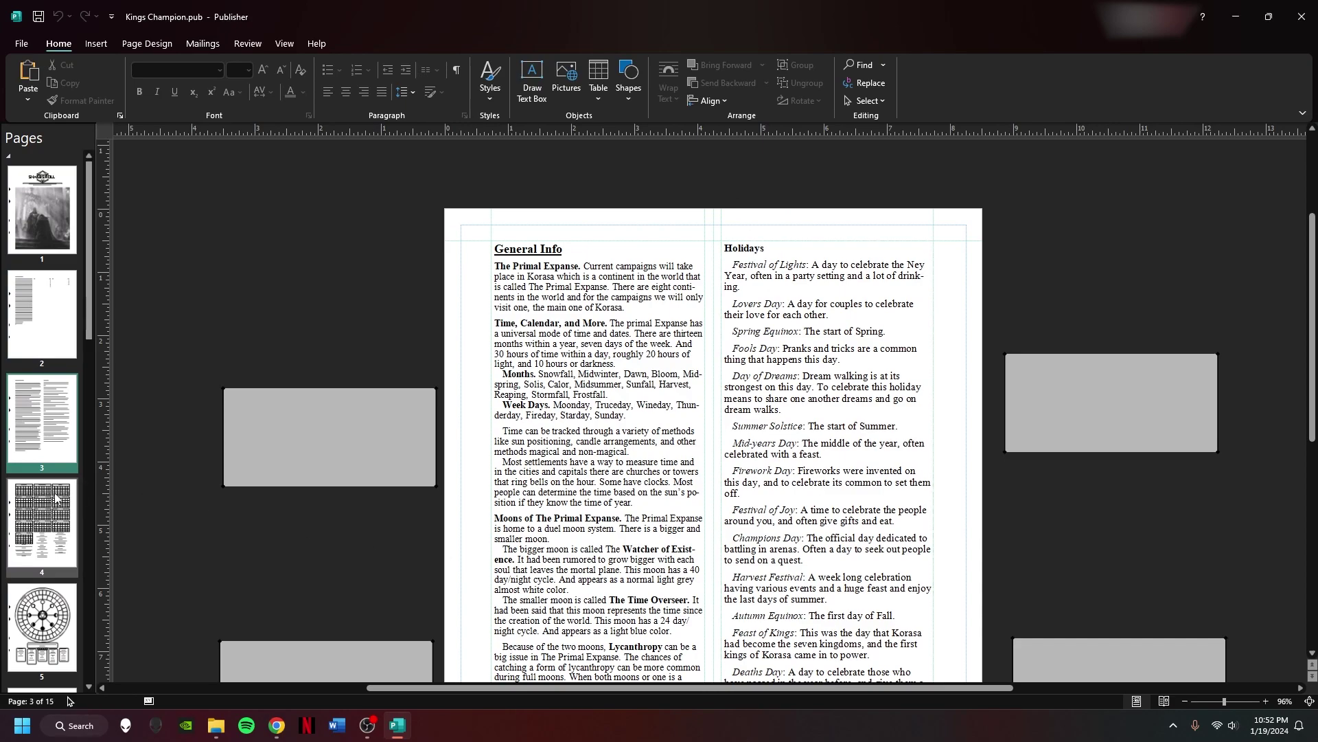
left_click(41, 522)
left_click(39, 443)
left_click(40, 443)
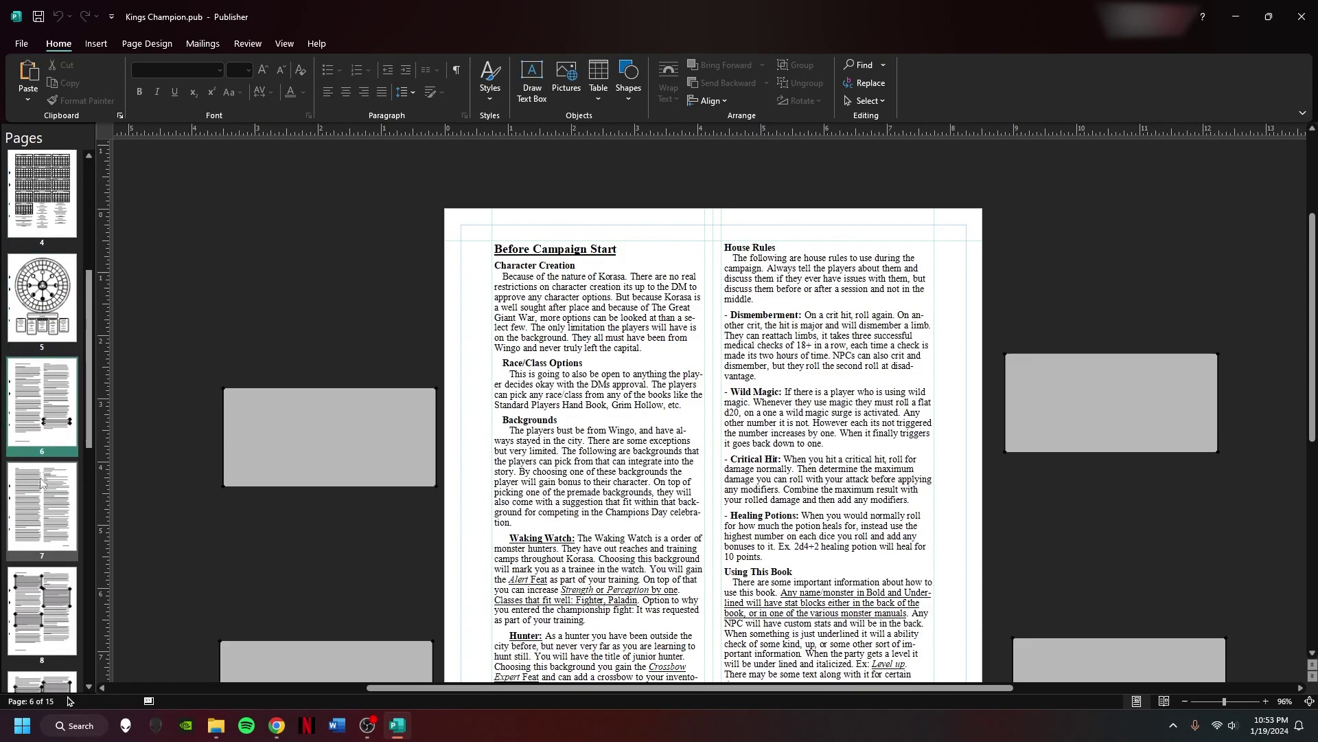
scroll(241, 447, "down", 3)
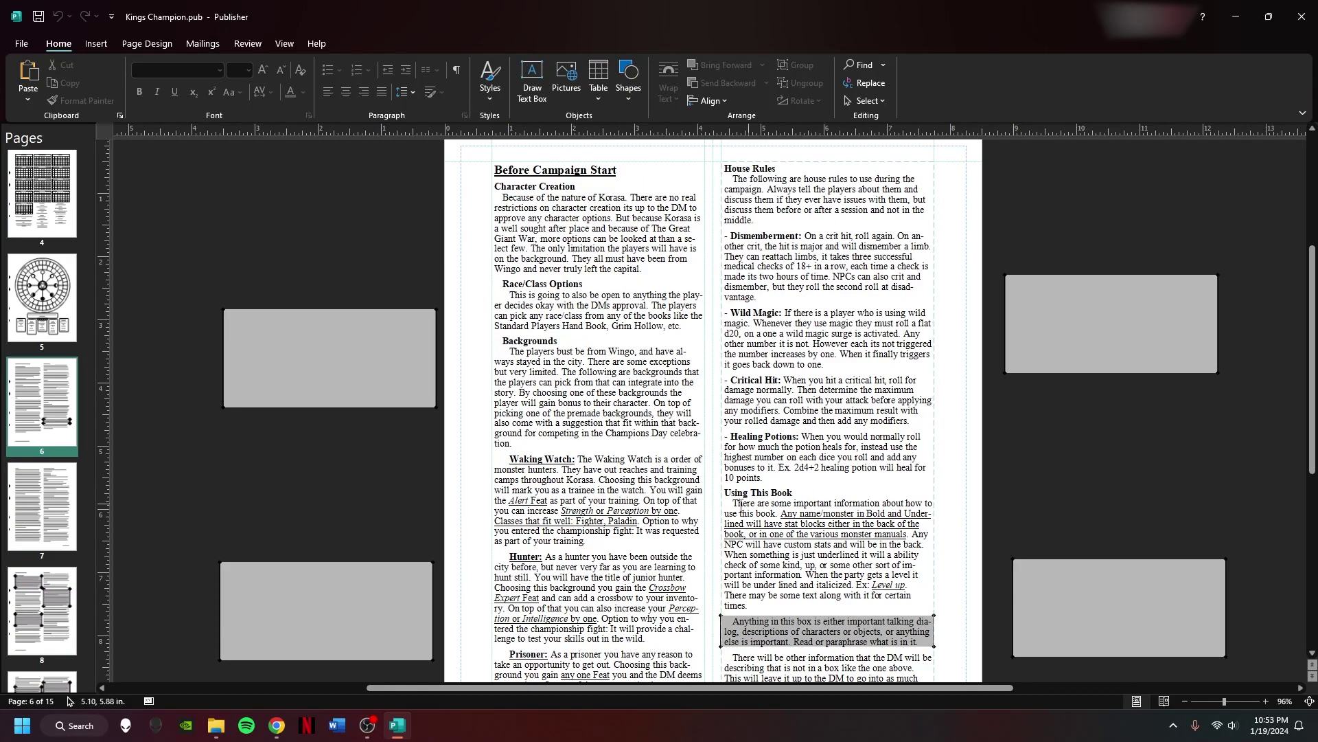
scroll(478, 530, "down", 3)
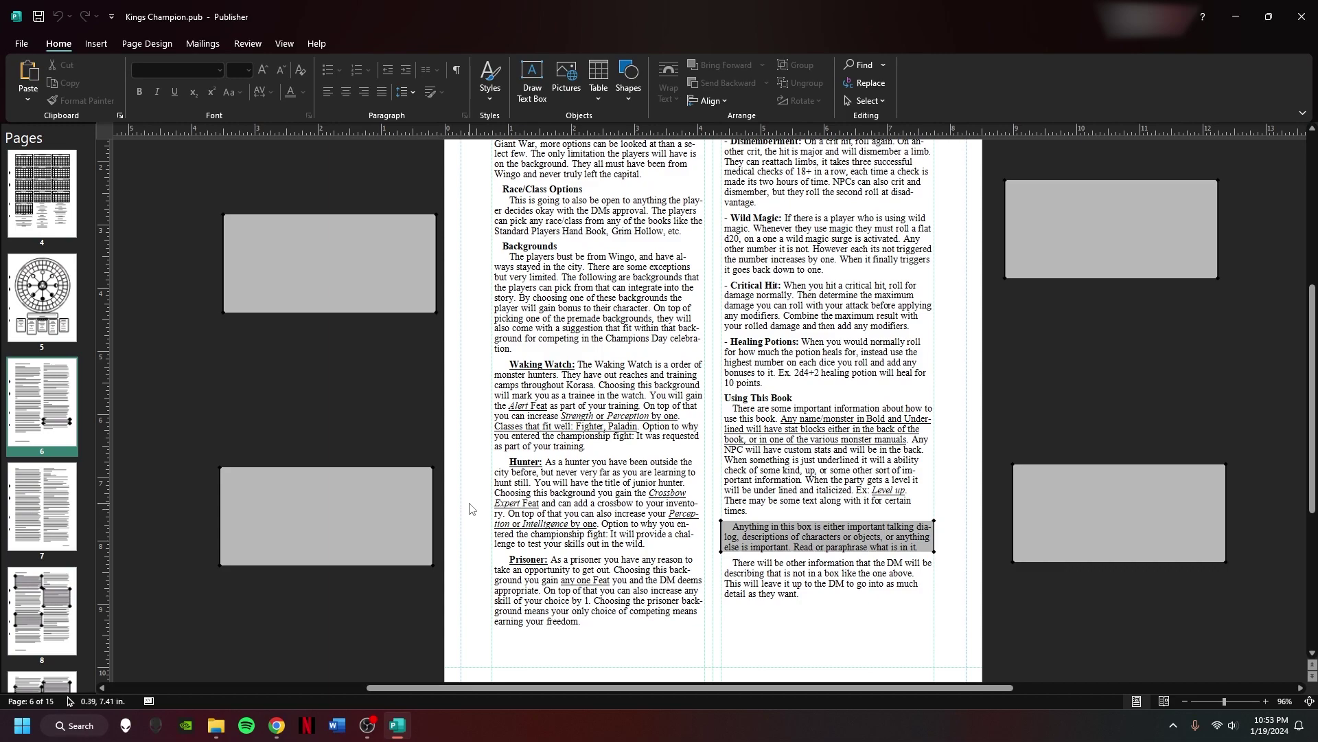
scroll(470, 507, "down", 1)
- Examine page 7 of Kings Champion, covering the Korasa history, the Hierarchy of Korasa, Questeros and Wingo
left_click(66, 498)
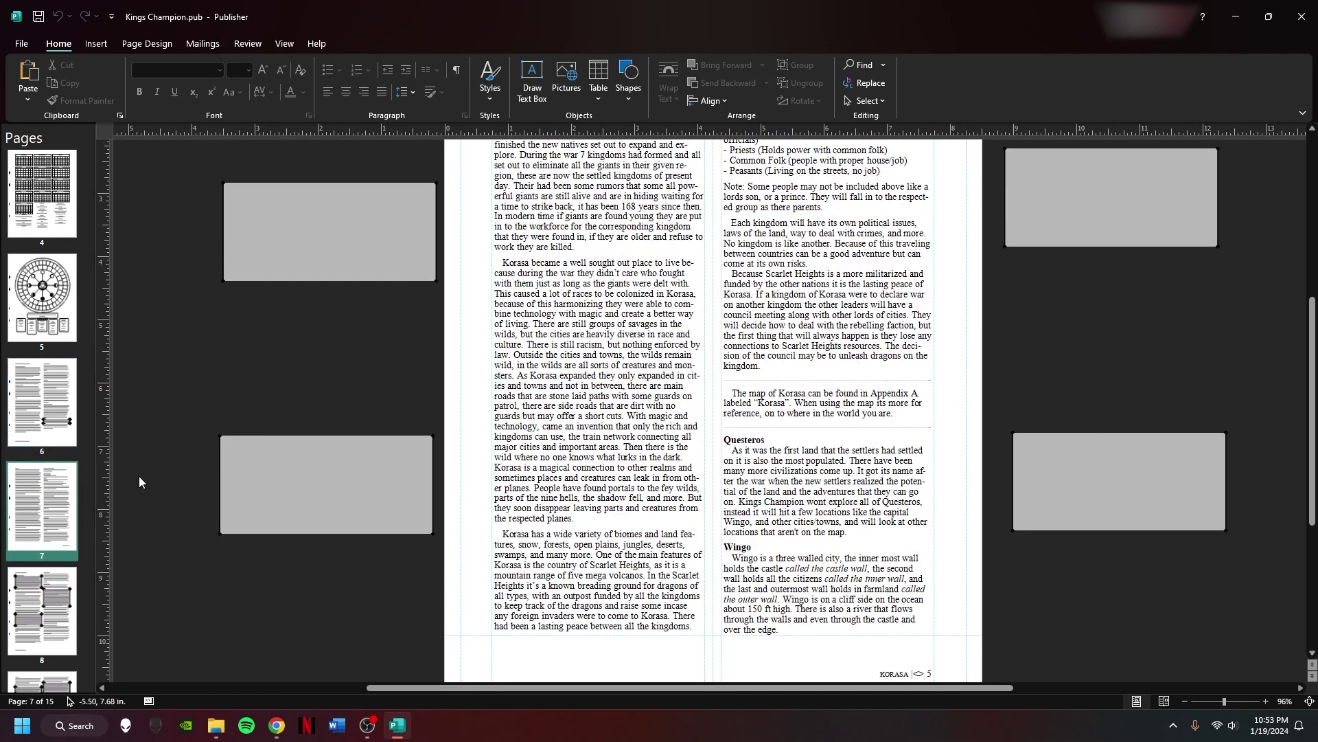
scroll(279, 436, "up", 3)
scroll(279, 437, "up", 1)
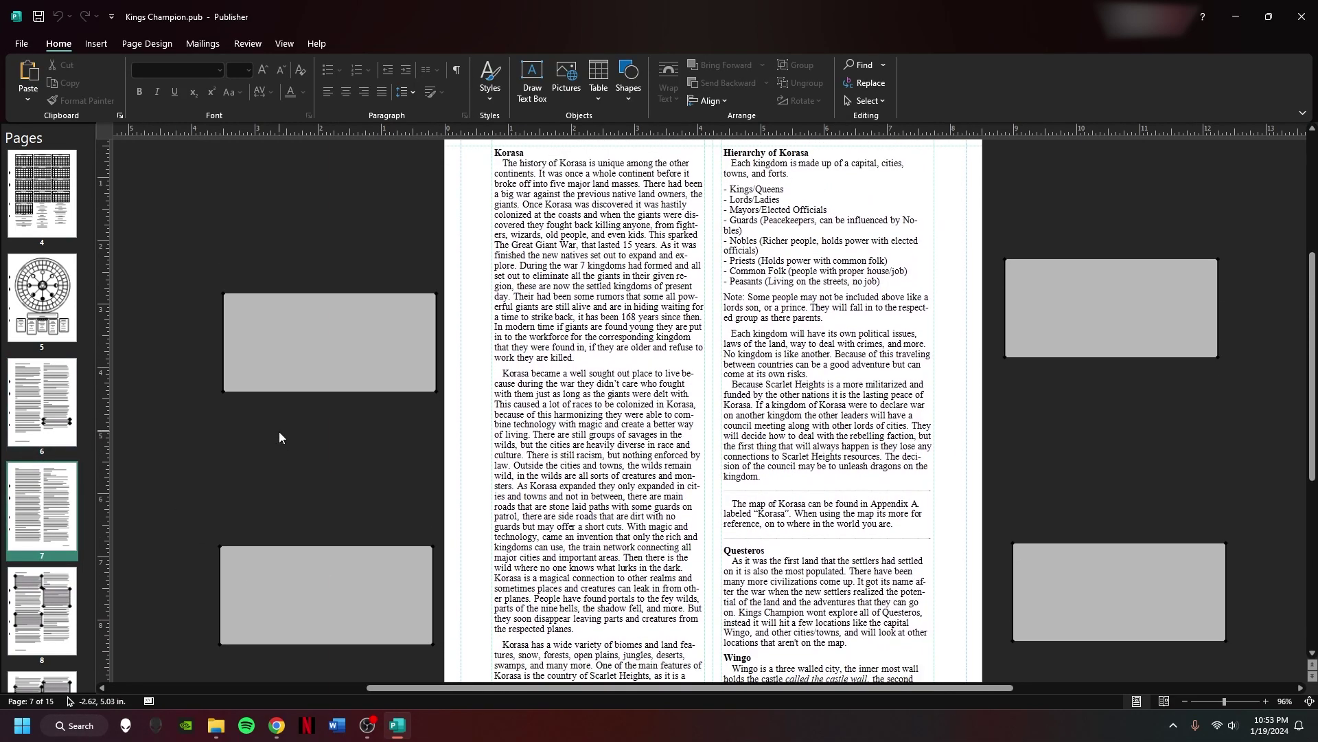
scroll(279, 437, "down", 3)
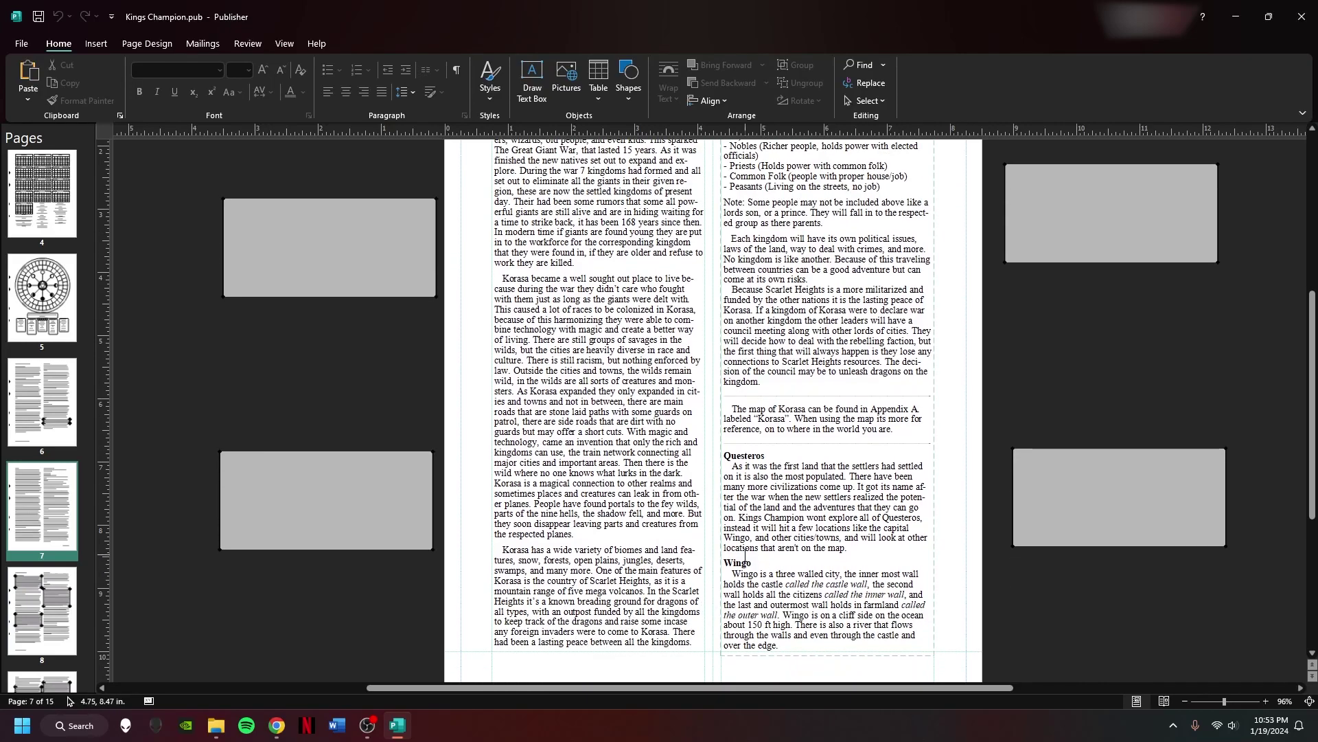
scroll(760, 282, "up", 5)
left_click(750, 228)
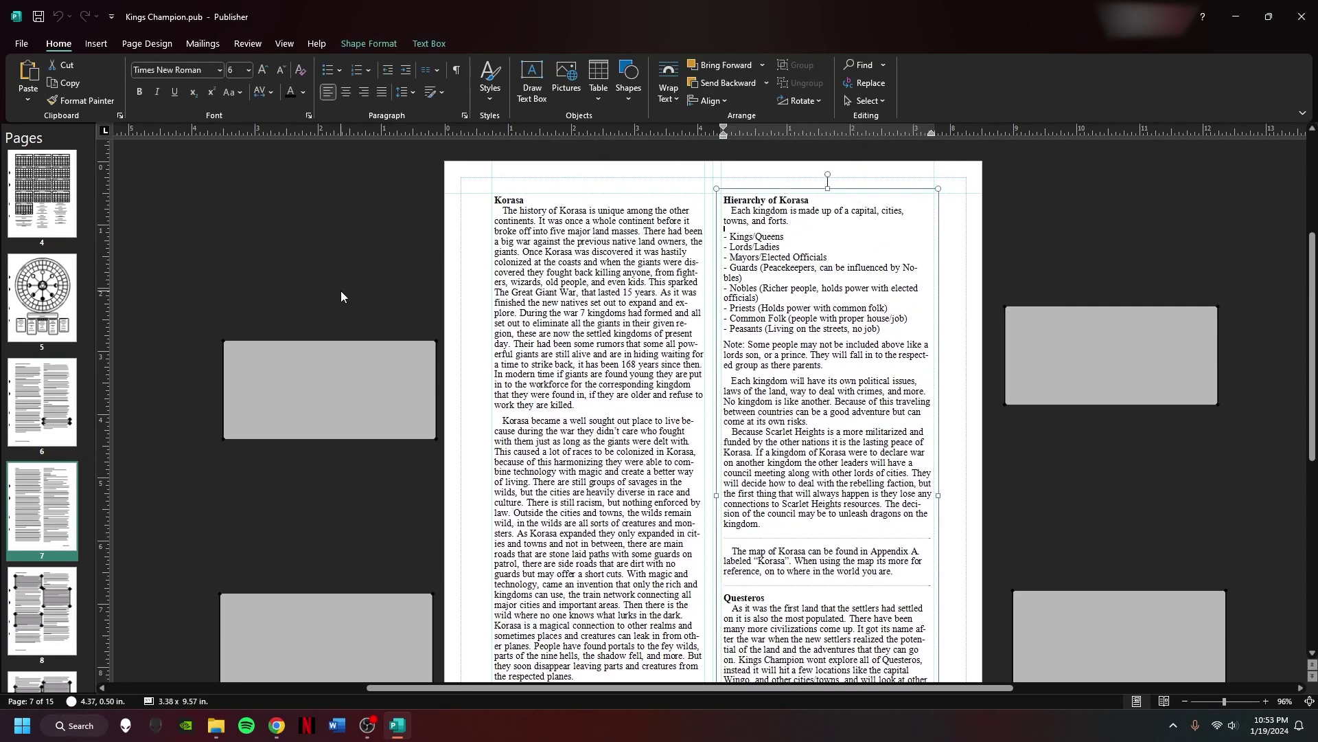
left_click(314, 287)
- View pages 8 and 9 of Kings Champion, covering the Chapter 1: Wingo arena fight and the assassination
scroll(42, 412, "down", 3)
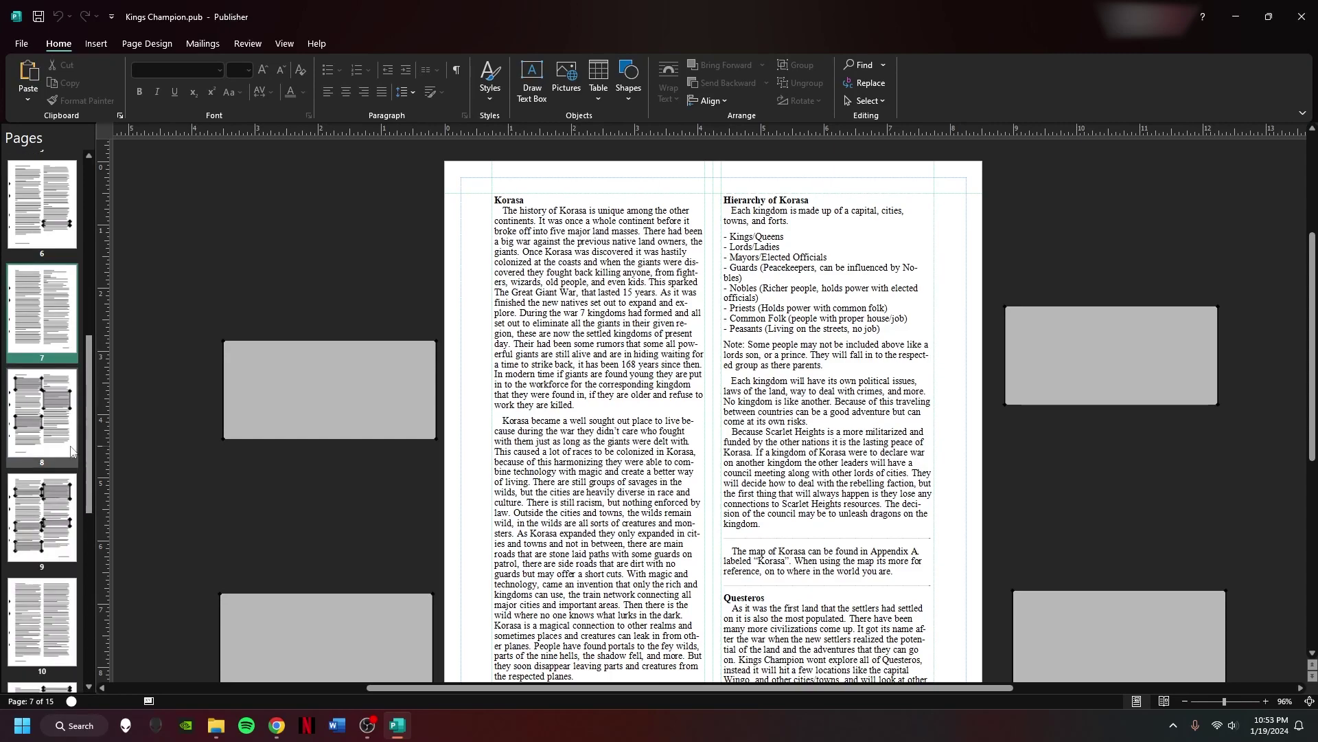
left_click(52, 426)
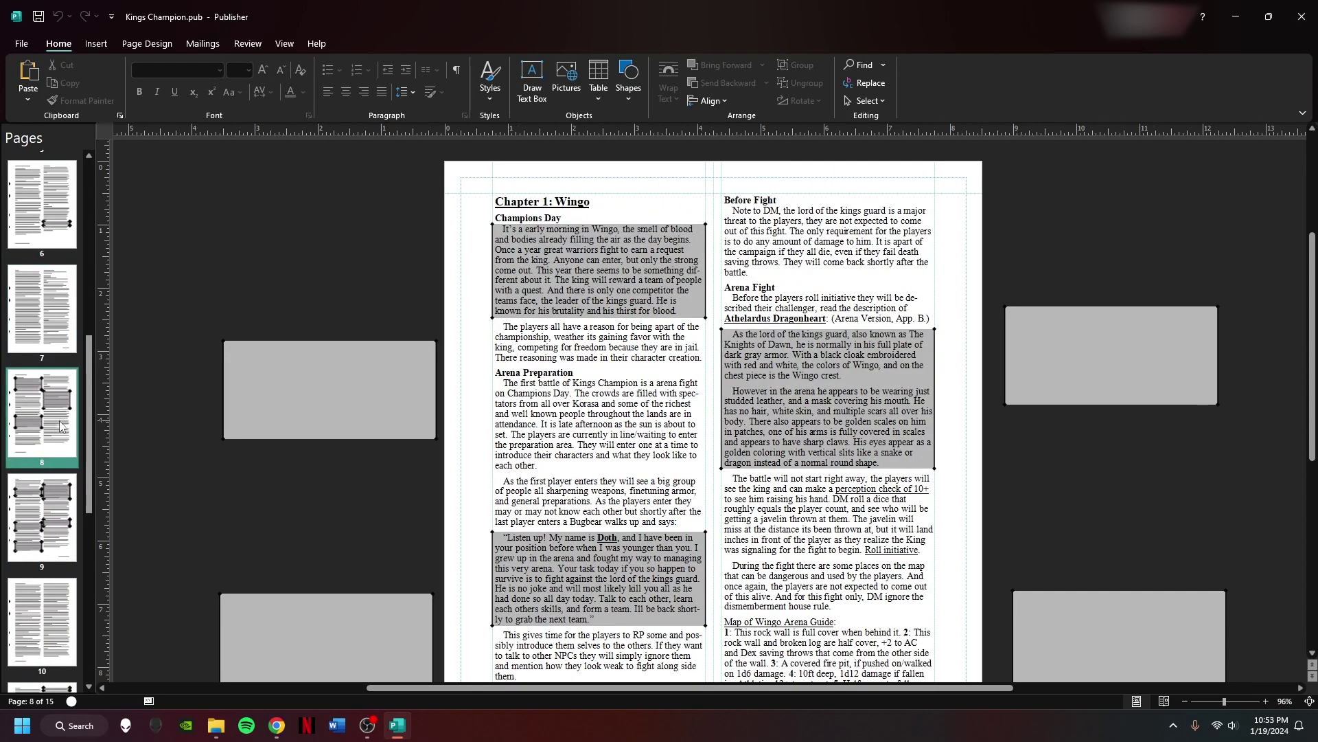
scroll(572, 529, "down", 3)
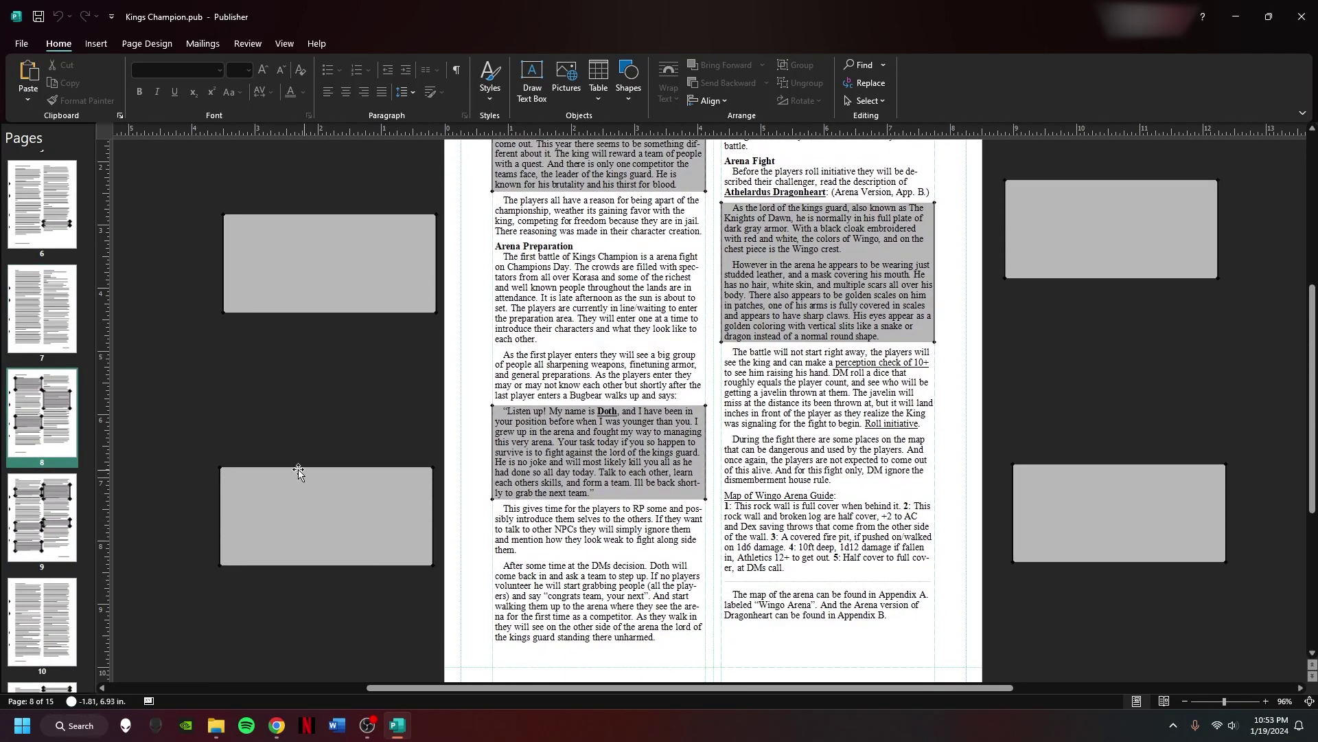
scroll(253, 455, "up", 2)
left_click(32, 551)
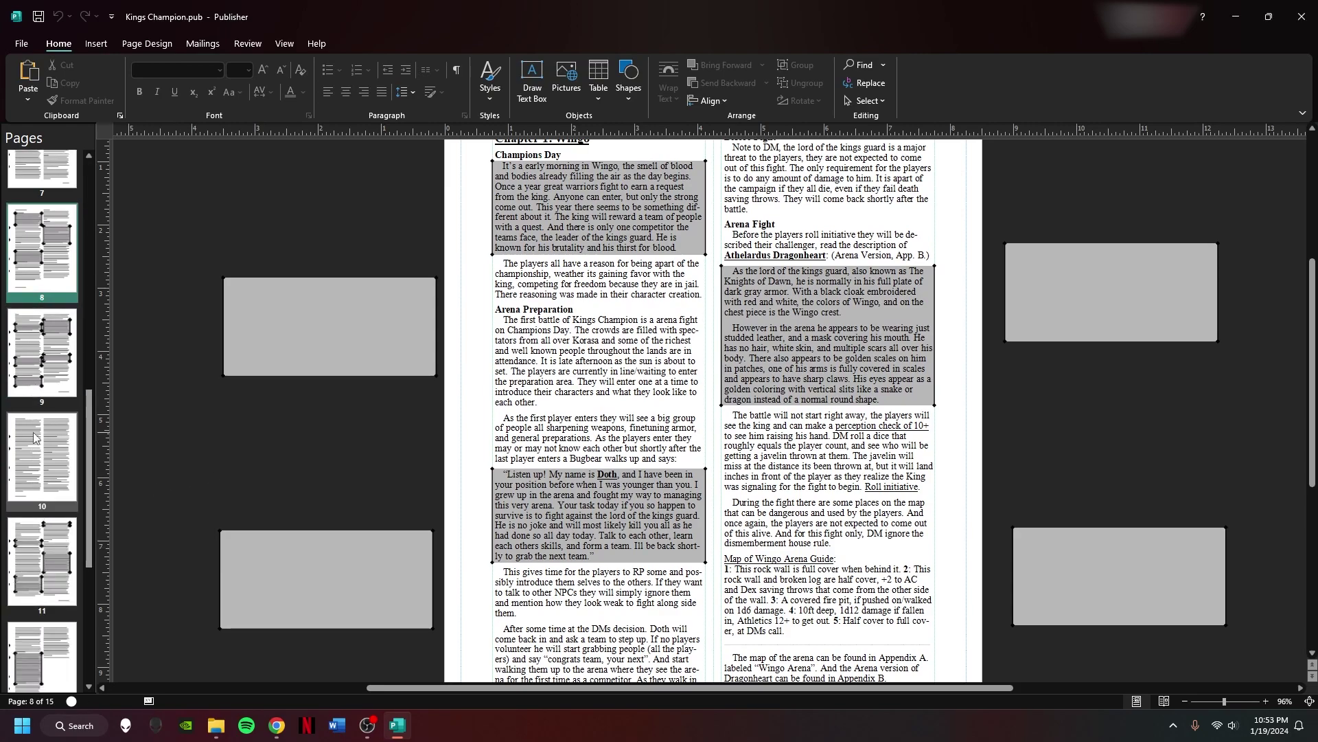
scroll(227, 459, "up", 3)
scroll(237, 458, "down", 5)
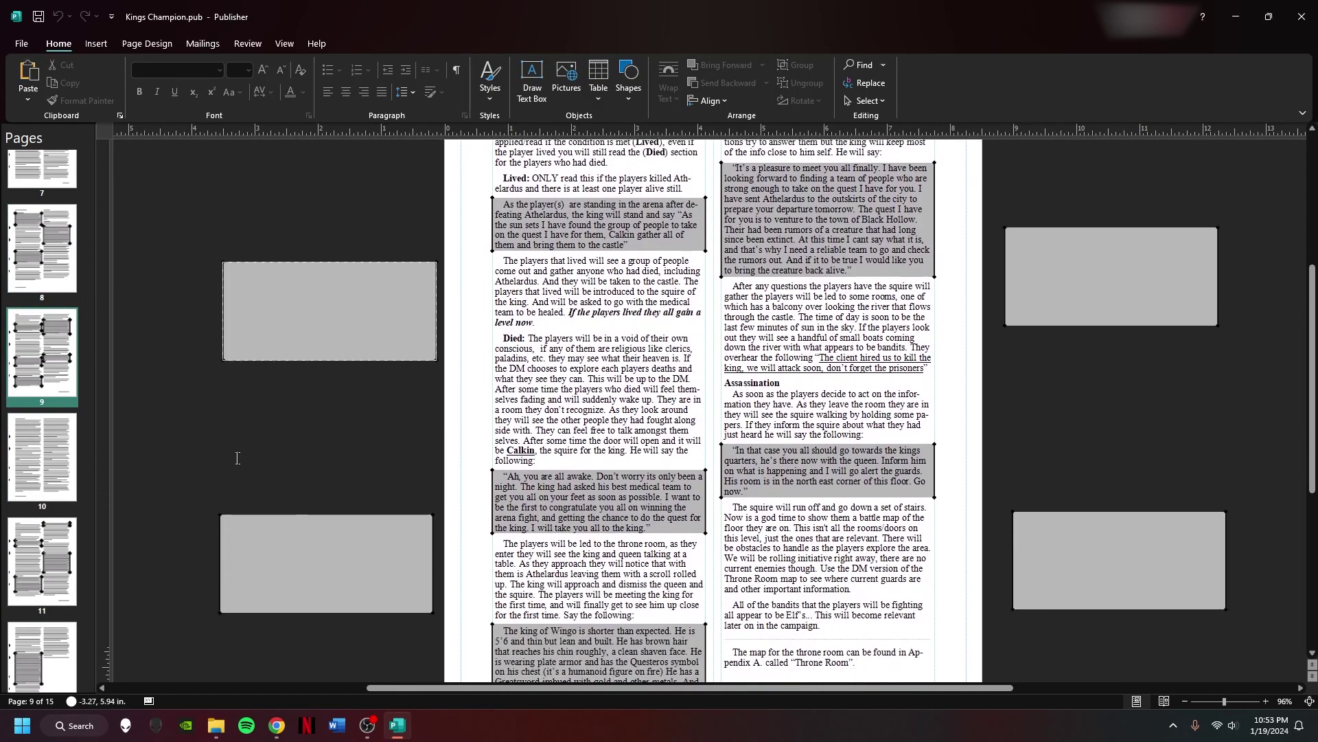
- View pages 10 and 11 of Kings Champion, covering the room descriptions, Initiative, Aftermath and Departure sections
scroll(260, 450, "down", 5)
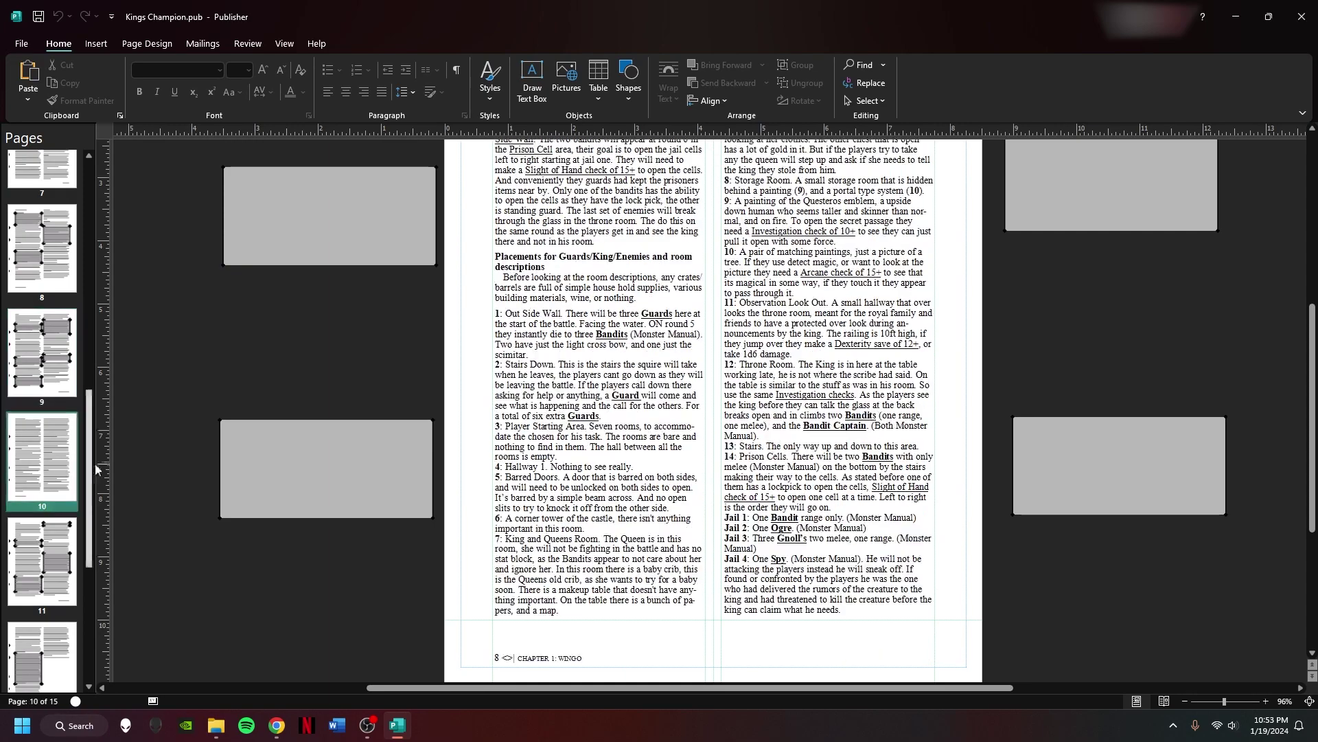
scroll(262, 449, "down", 3)
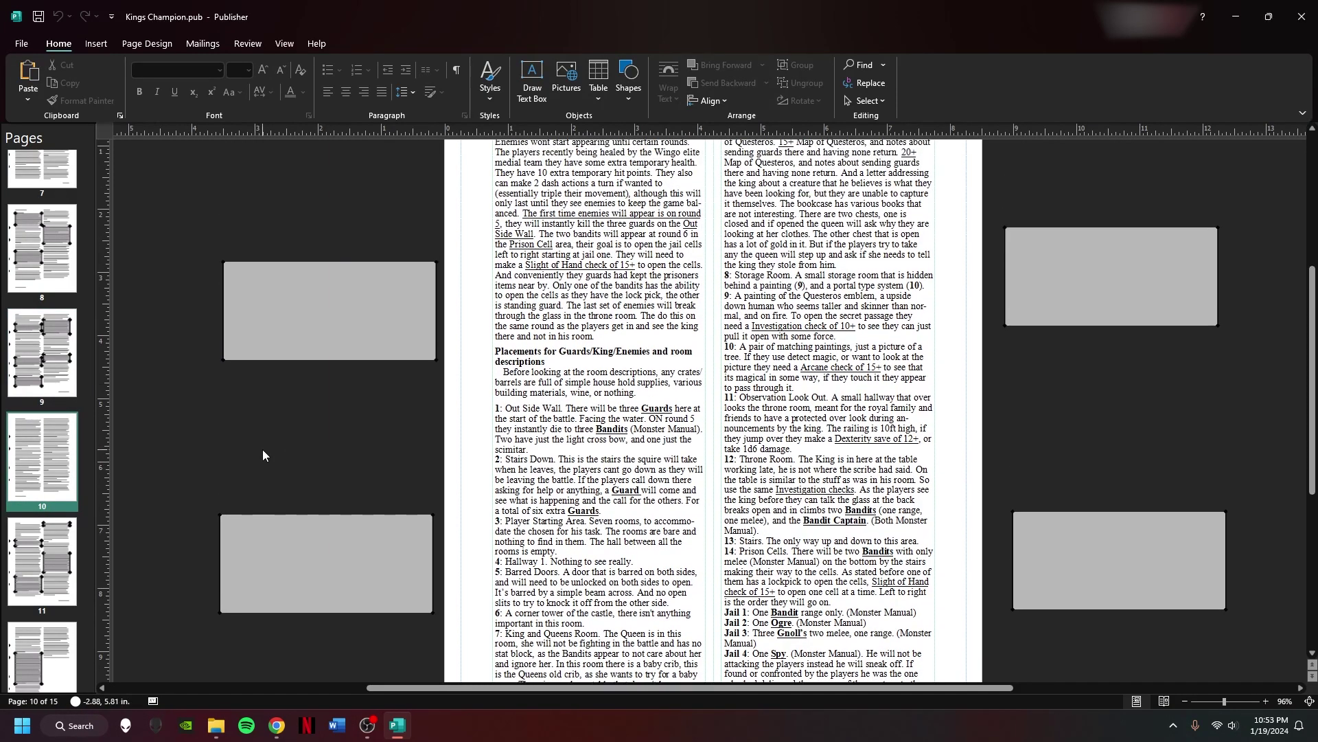
scroll(279, 422, "down", 10)
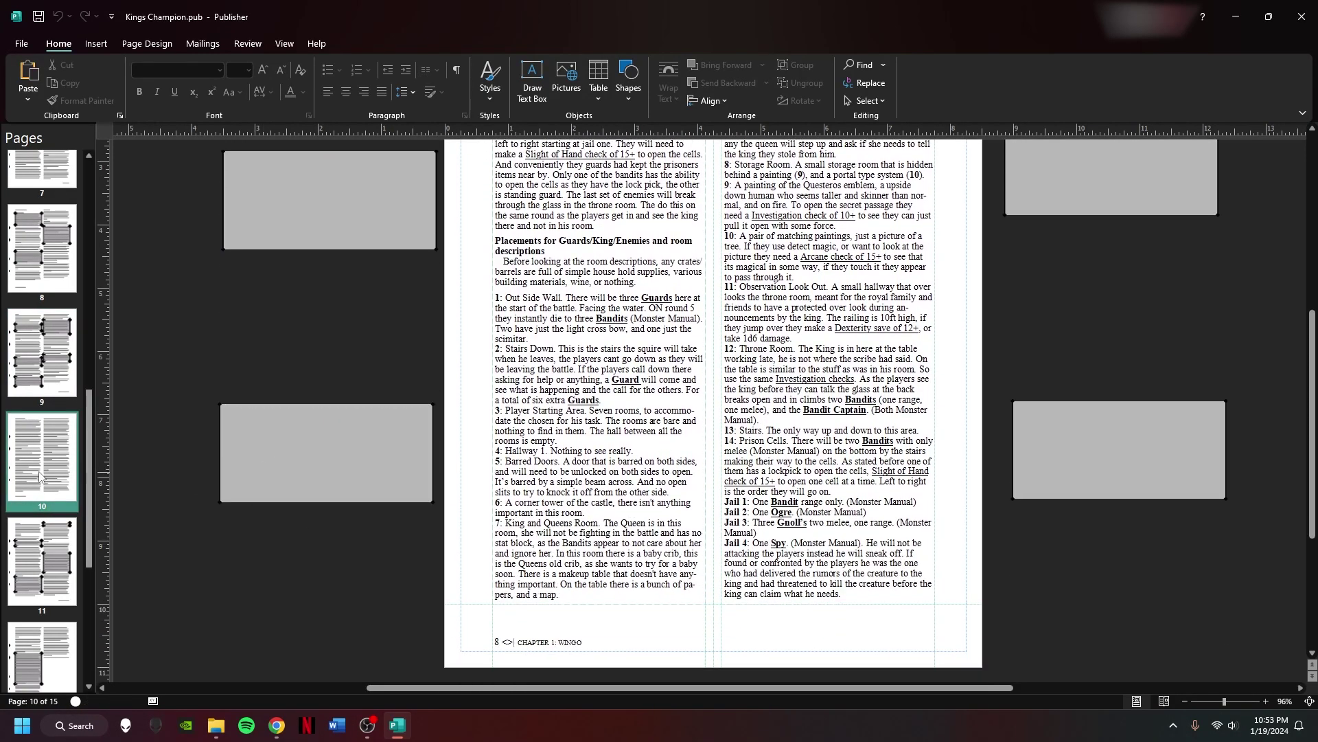
scroll(279, 417, "up", 2)
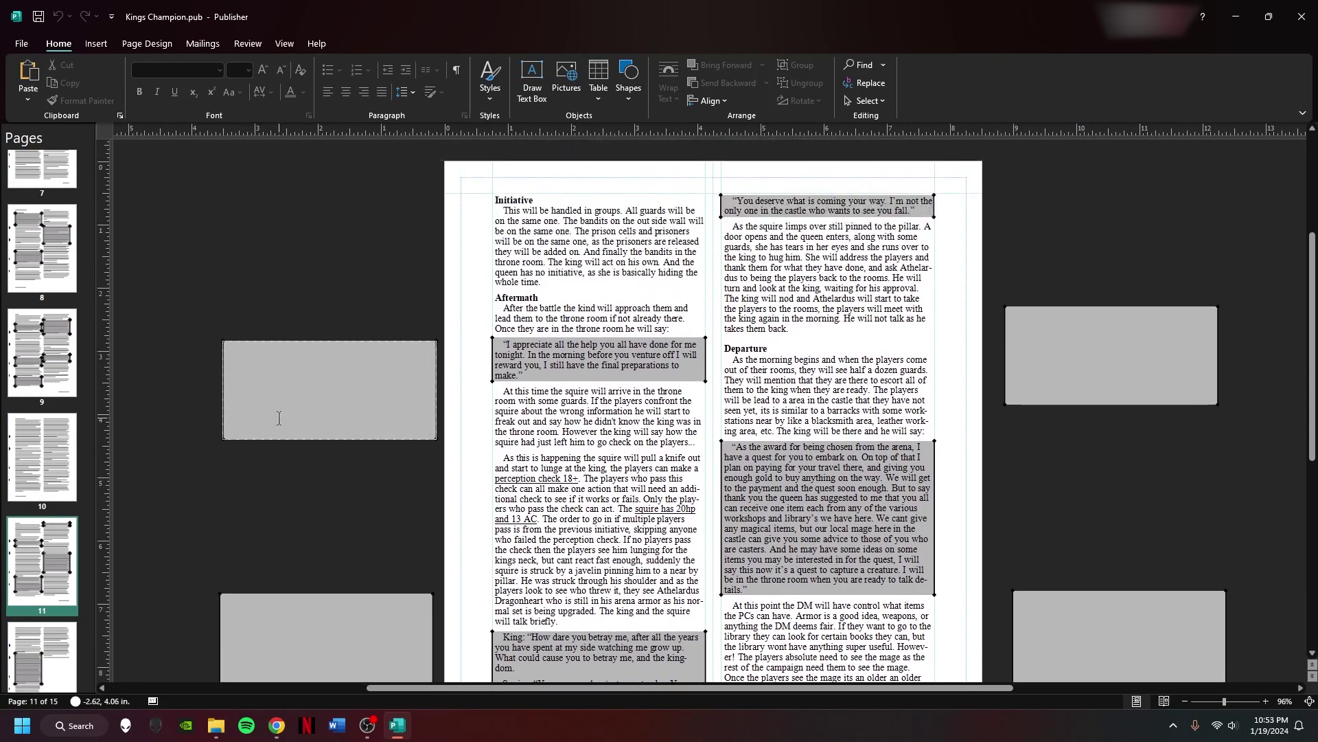
scroll(674, 512, "down", 3)
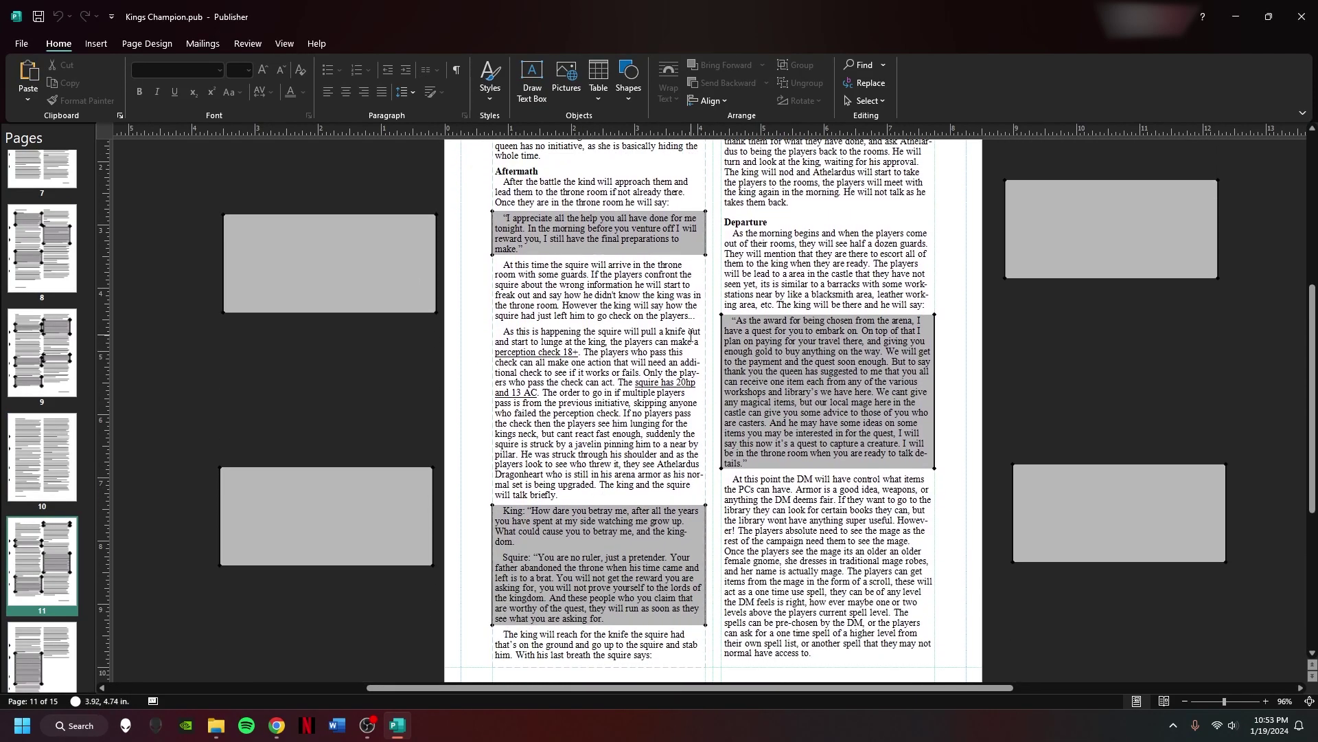
scroll(139, 464, "down", 2)
scroll(44, 551, "down", 3)
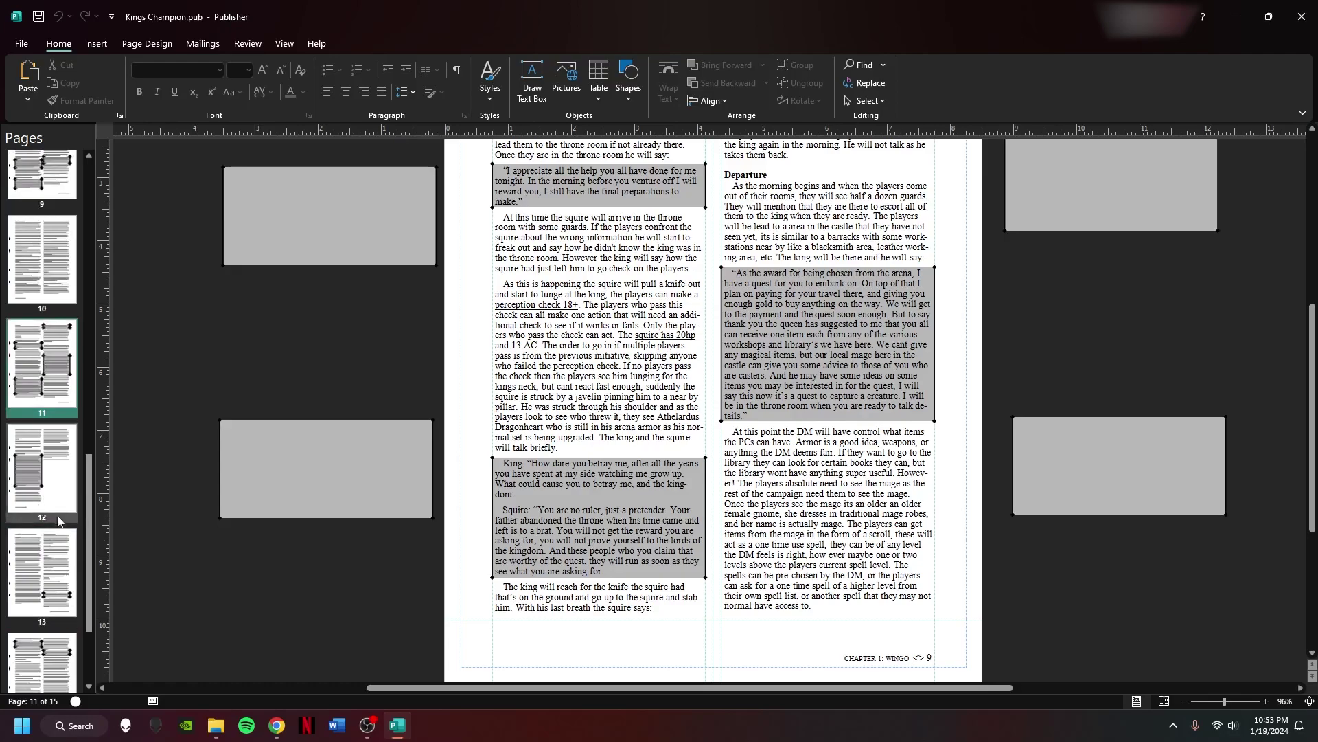
- View pages 13 to 15 of Kings Champion, covering Chapter 2: Road to Black Hollow and its Main Path travel events
left_click(77, 556)
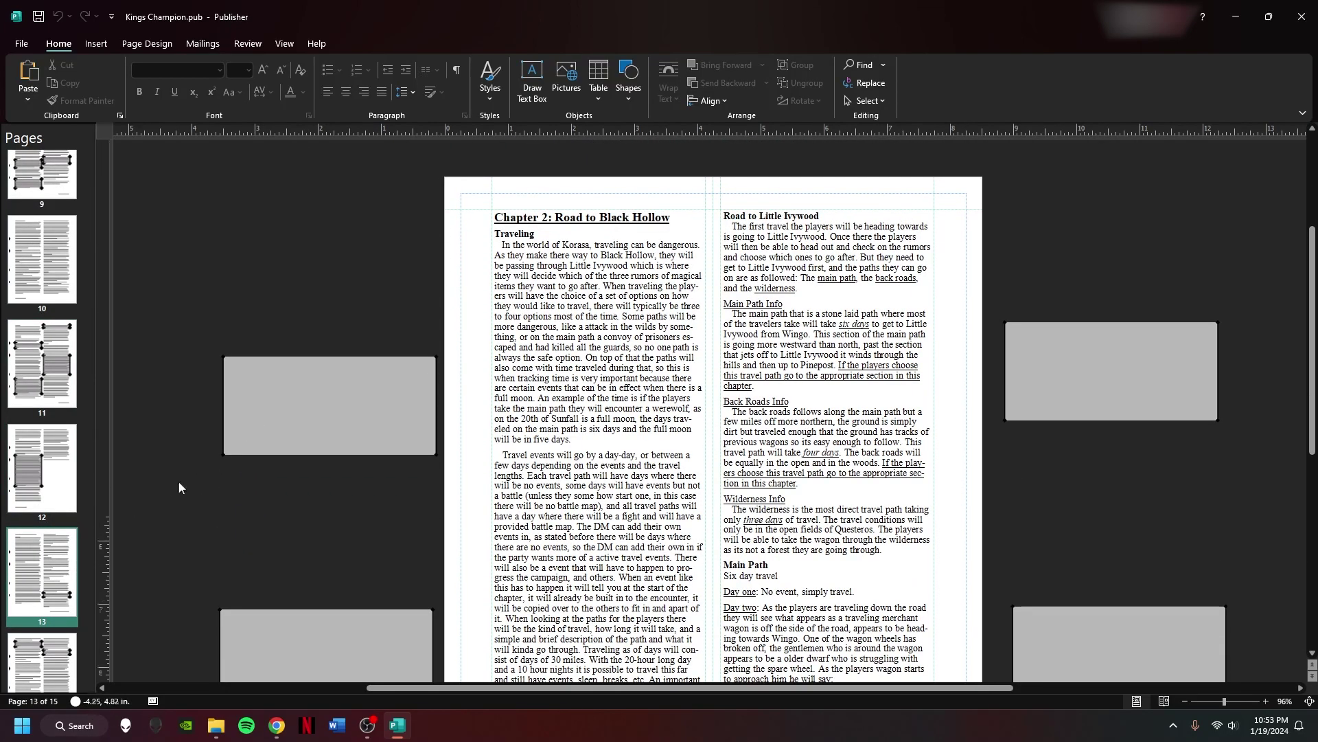
scroll(170, 480, "down", 3)
scroll(47, 594, "down", 2)
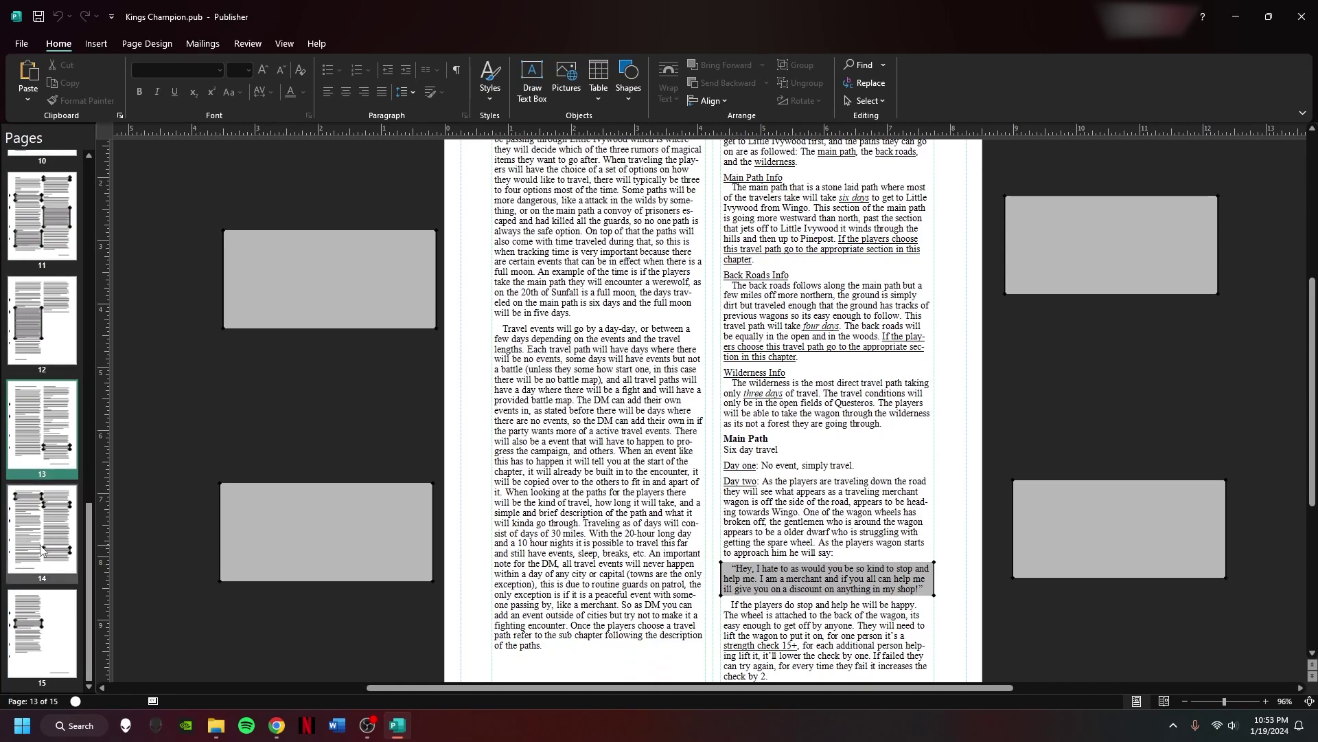
scroll(220, 501, "up", 3)
left_click(45, 607)
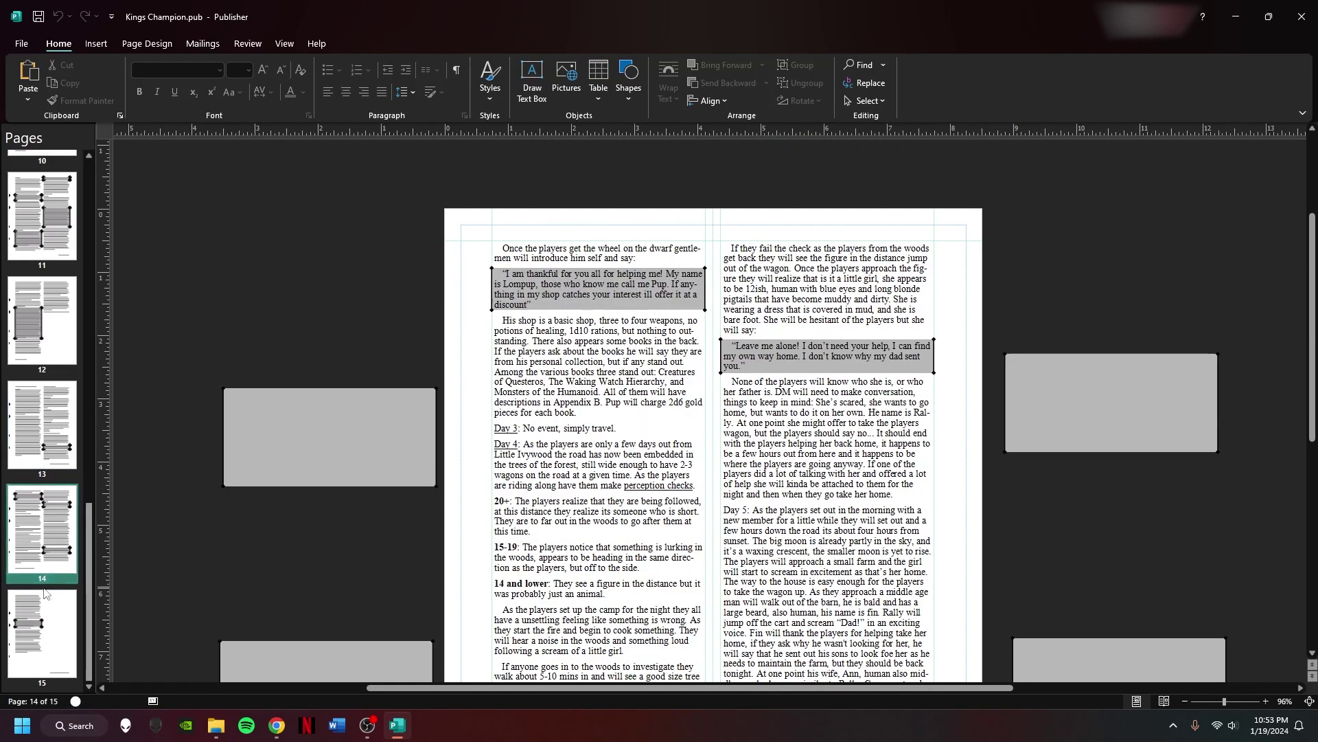
scroll(24, 511, "up", 6)
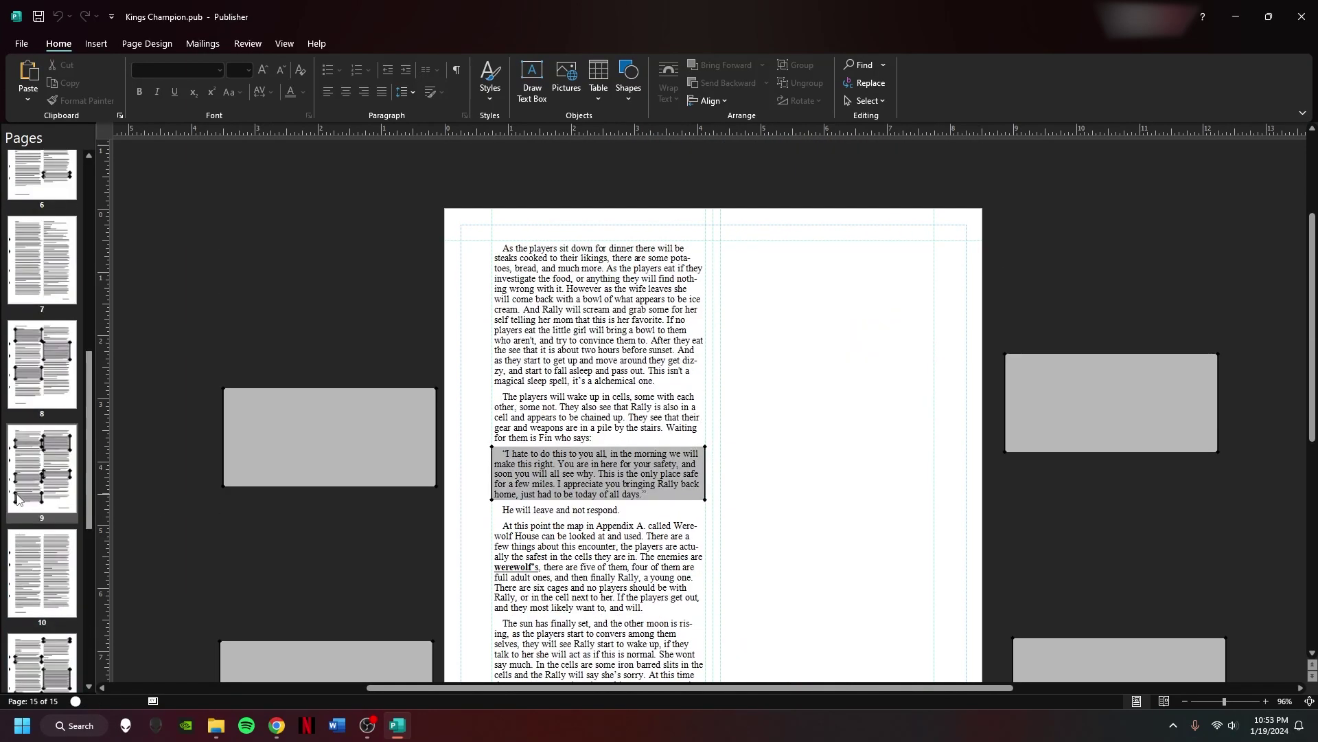
- Return to the first page of Kings Champion, and close the publication and the Old and Temp folder window
left_click(12, 241)
scroll(49, 246, "up", 6)
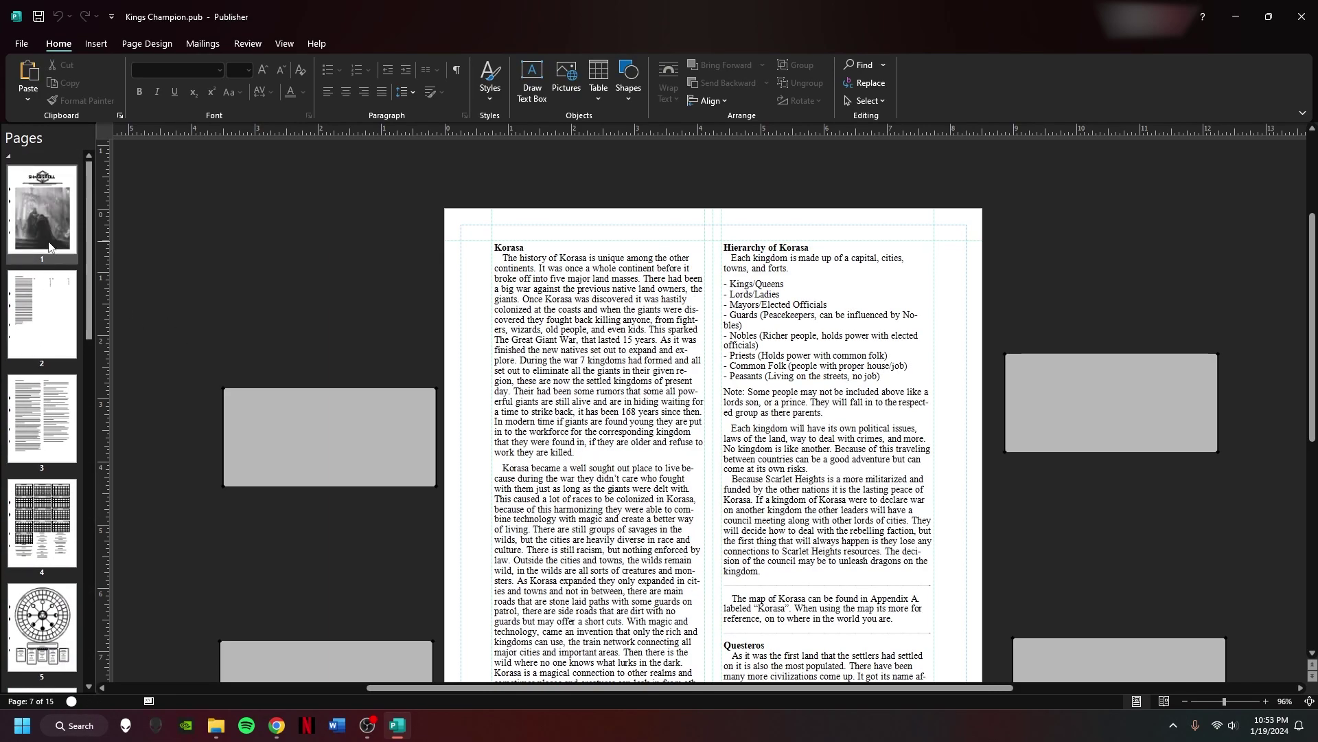
left_click(49, 246)
scroll(618, 206, "down", 1)
left_click(1301, 17)
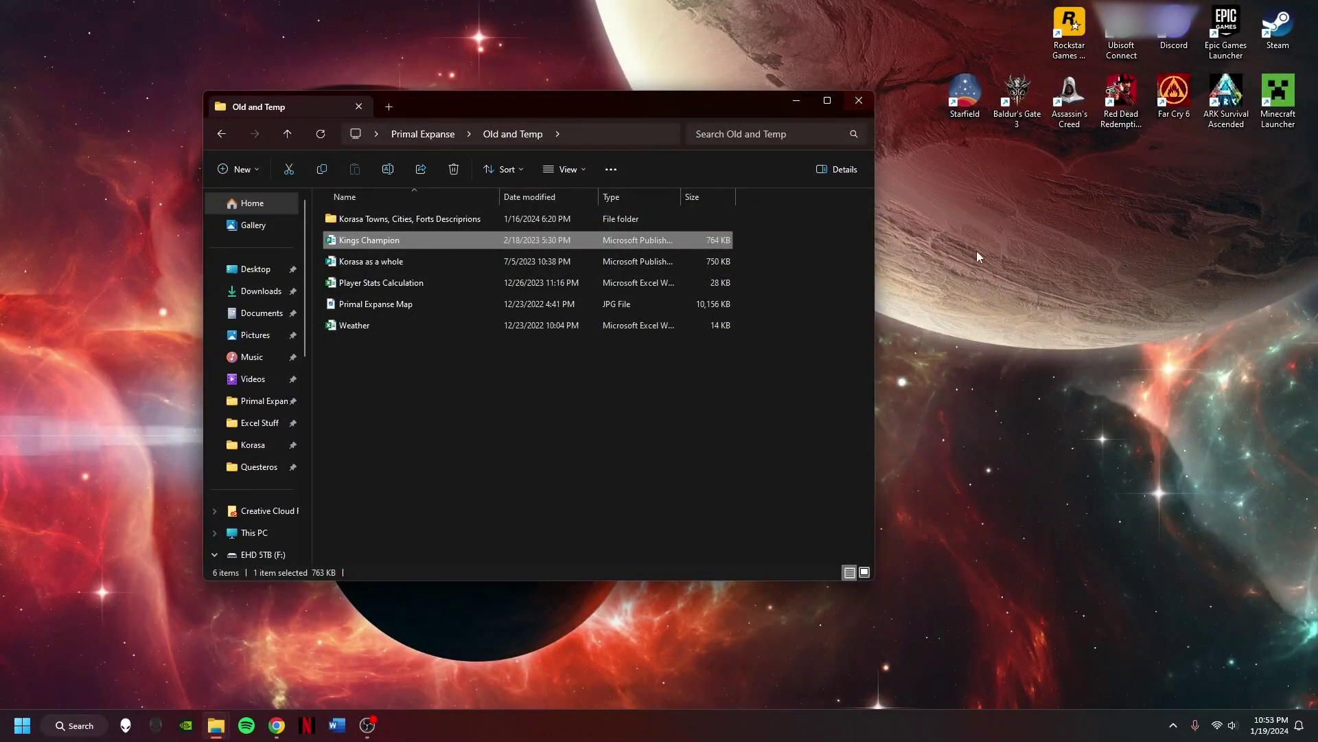
left_click(867, 104)
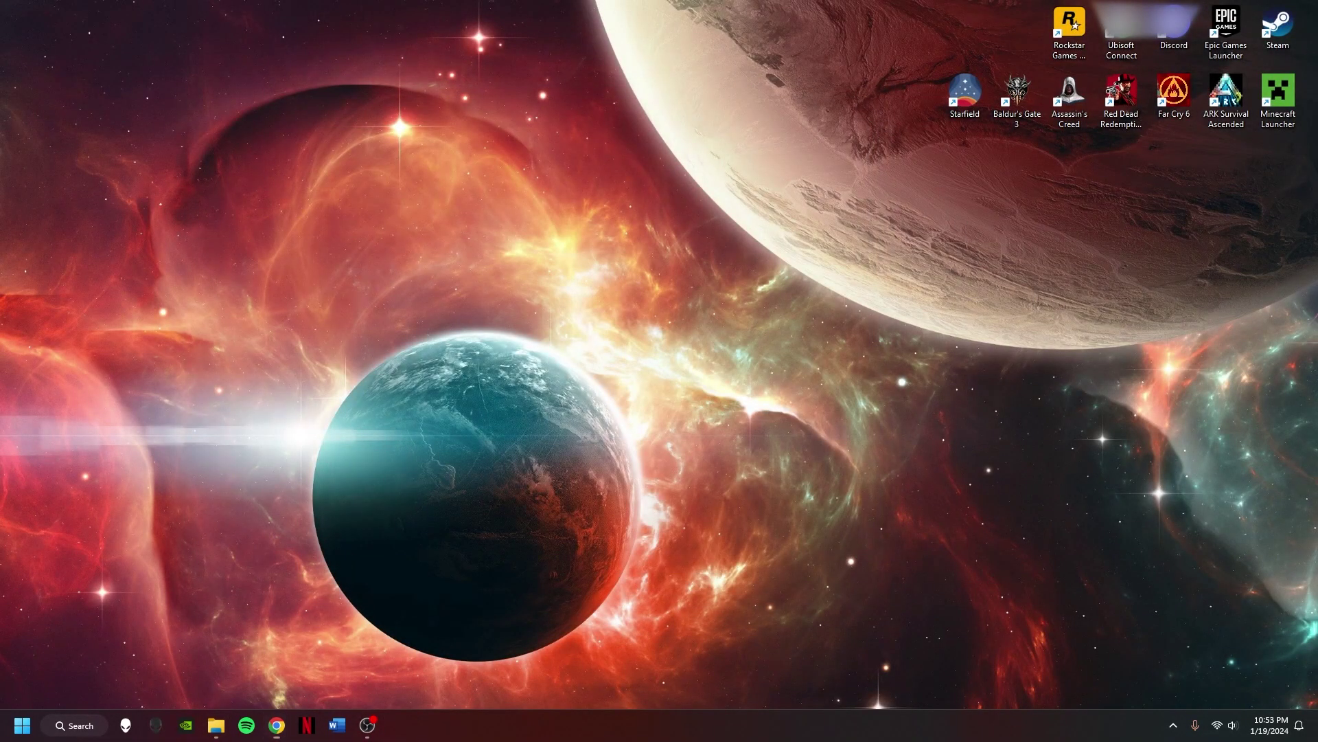
- Open the Korasa Main Map Paths image from the Korasa folder under Primal Expanse's Continents folder
left_click(216, 725)
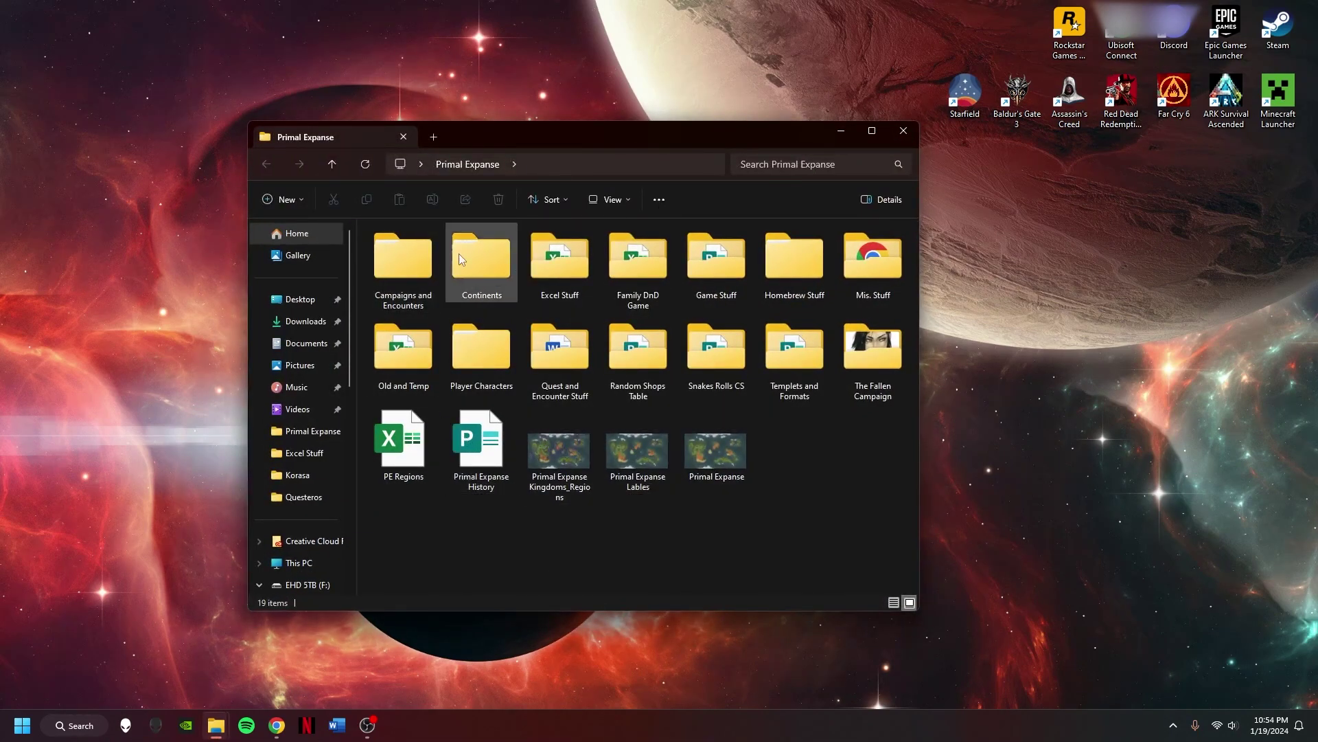
double_click(480, 251)
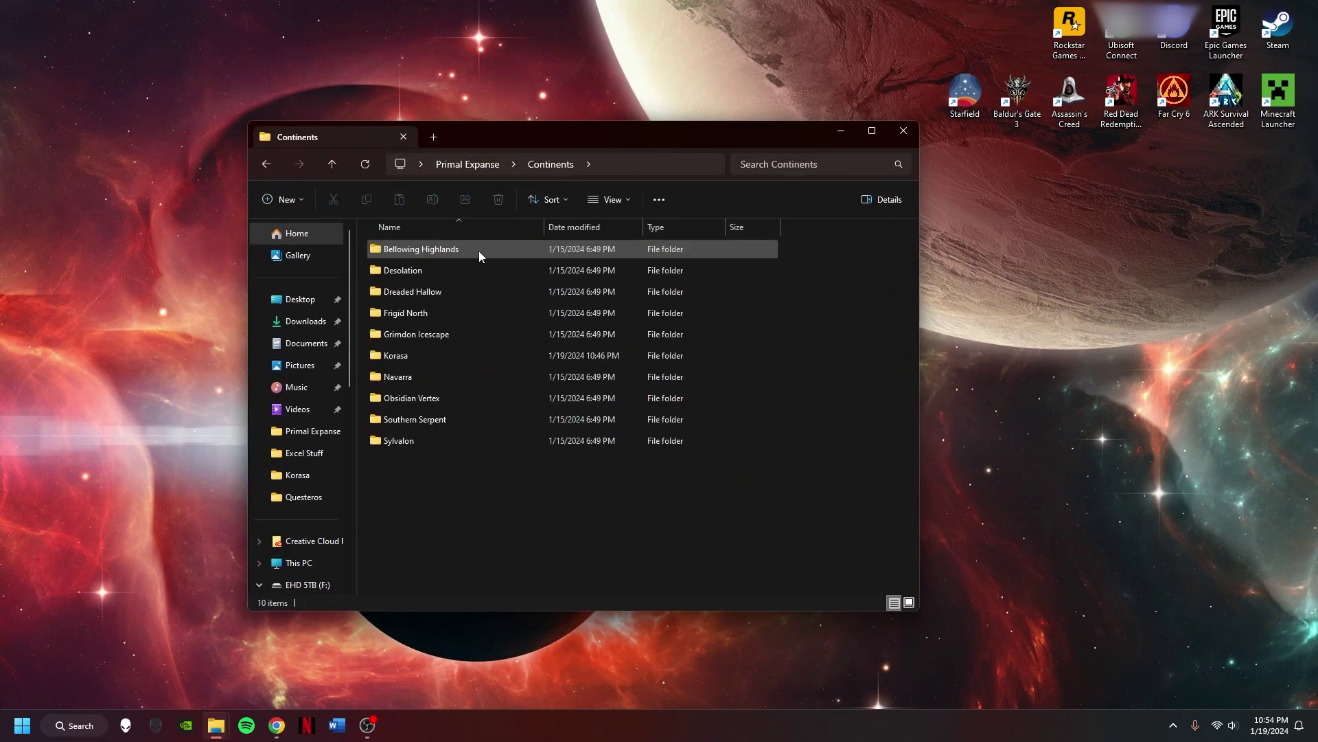
double_click(436, 356)
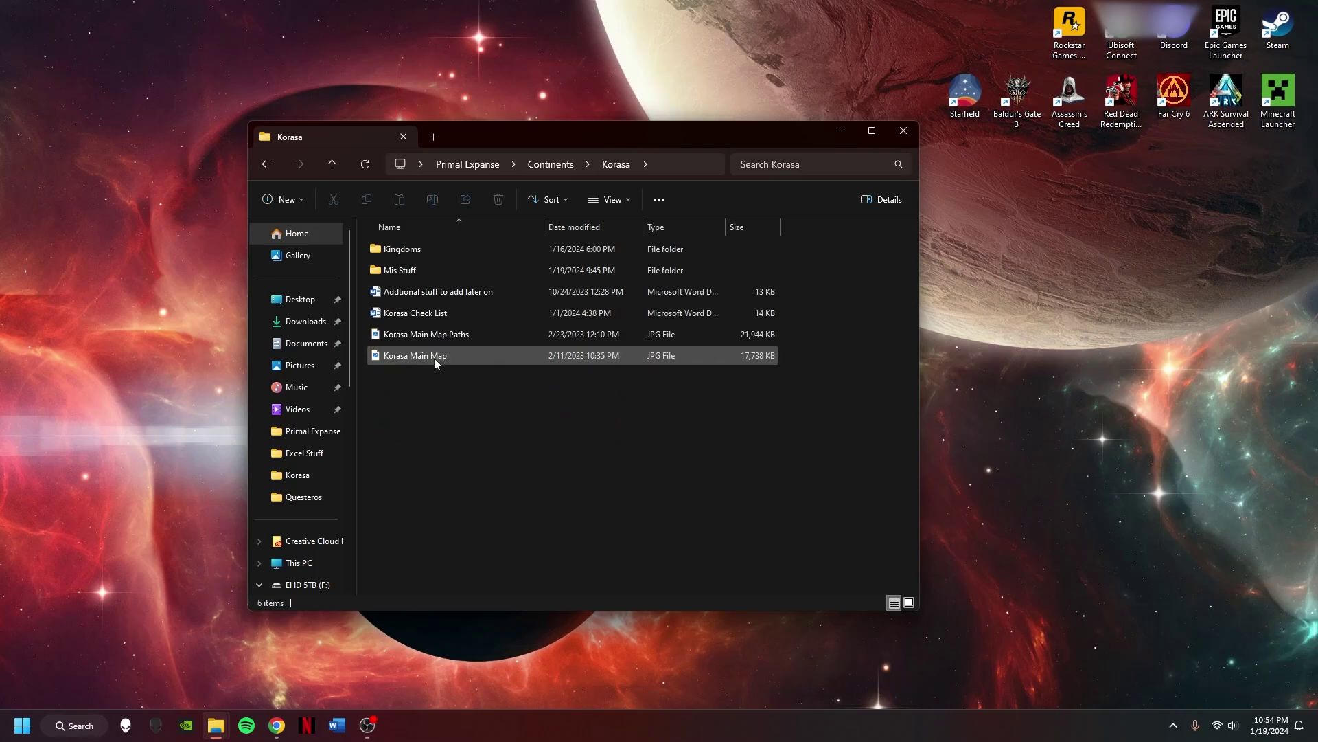
left_click(463, 339)
double_click(463, 340)
- Examine the red paths around Wingo on the Korasa map, from Farsword Outpost and Pinepost down to Everyard
scroll(568, 333, "up", 5)
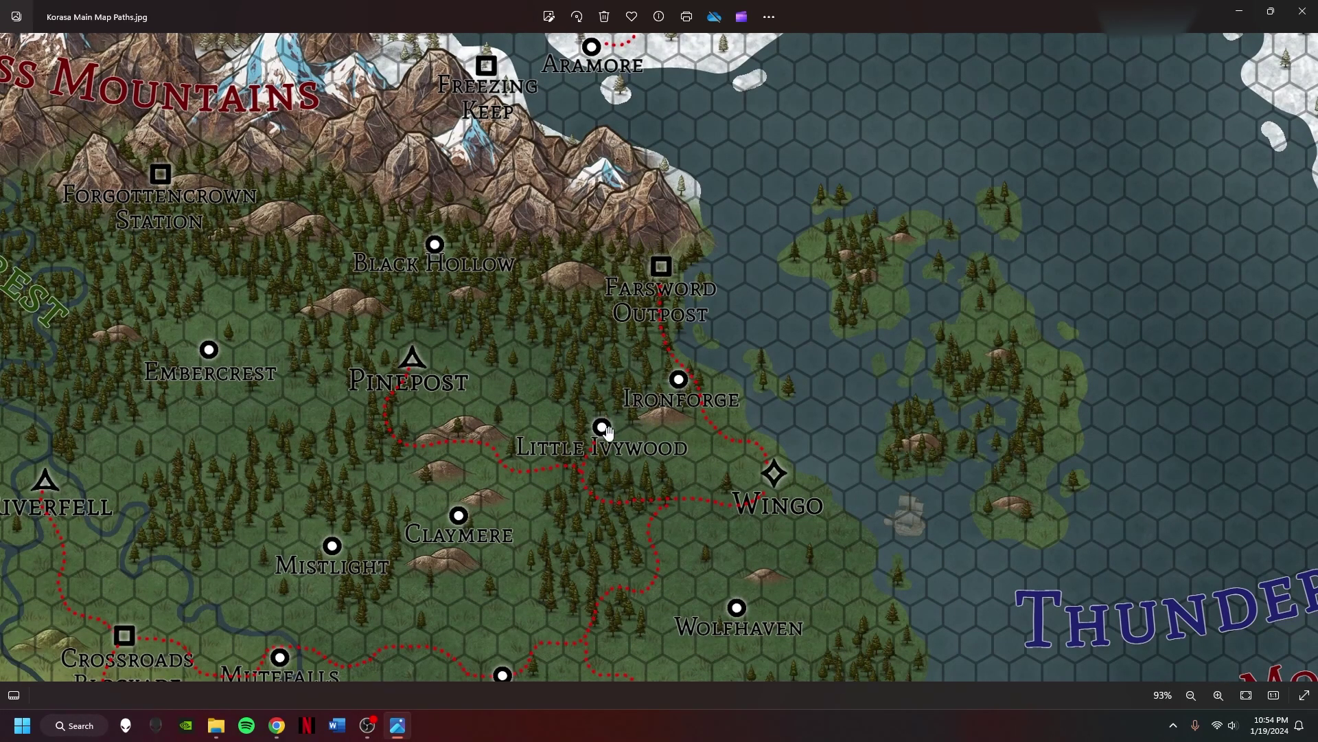
left_click_drag(608, 432, 630, 473)
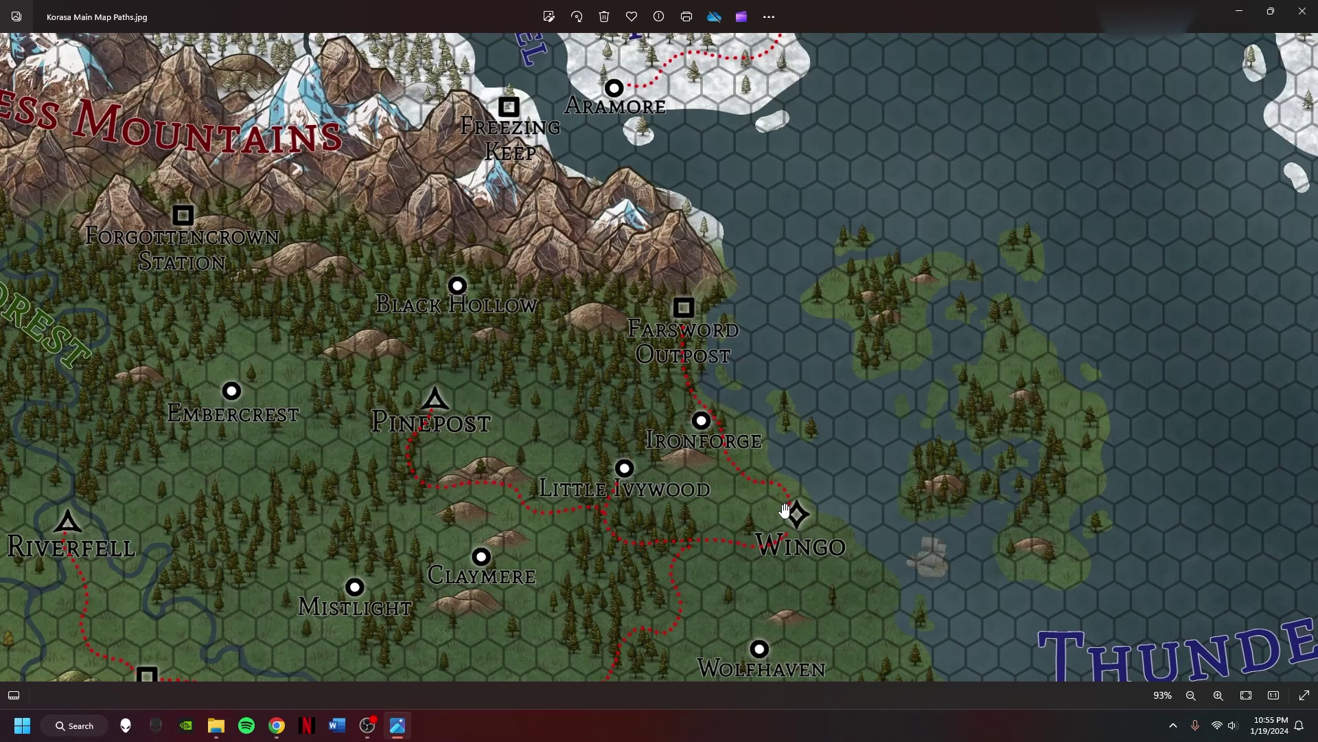
scroll(790, 515, "down", 5)
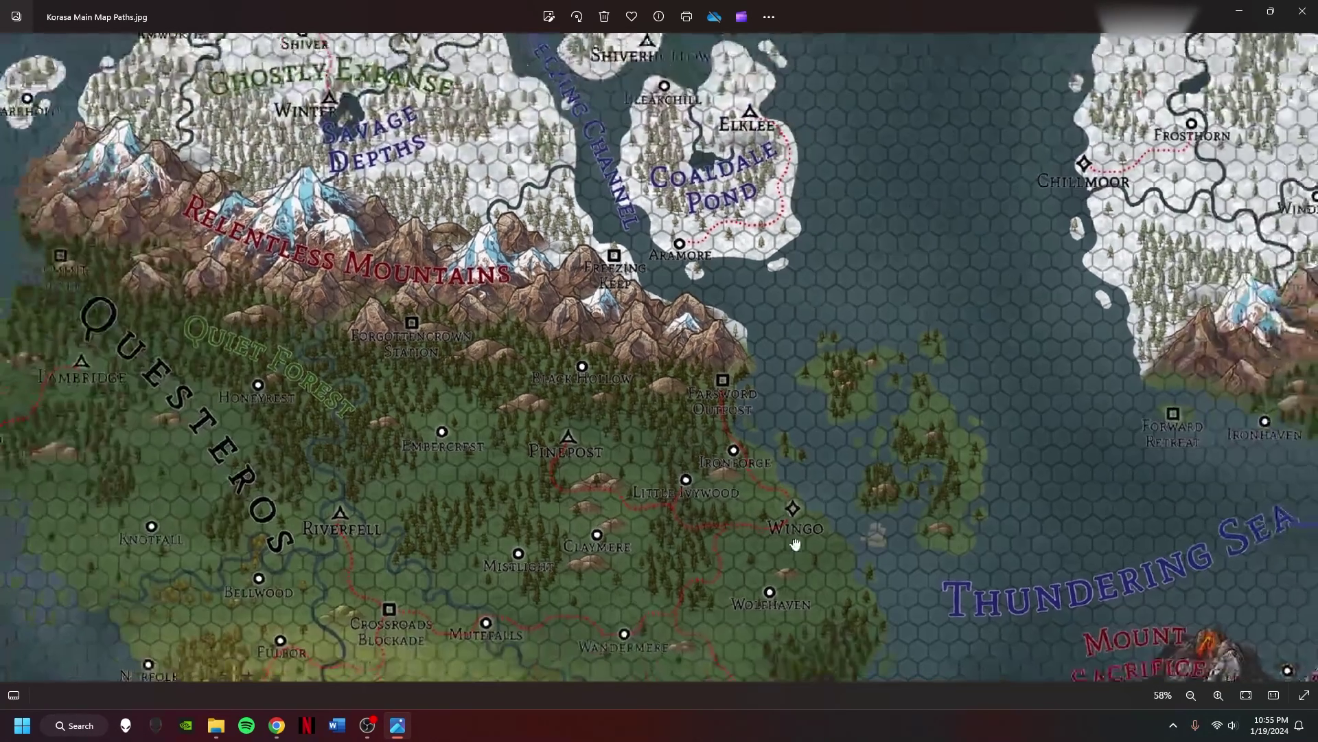
scroll(686, 398, "up", 5)
scroll(689, 388, "down", 5)
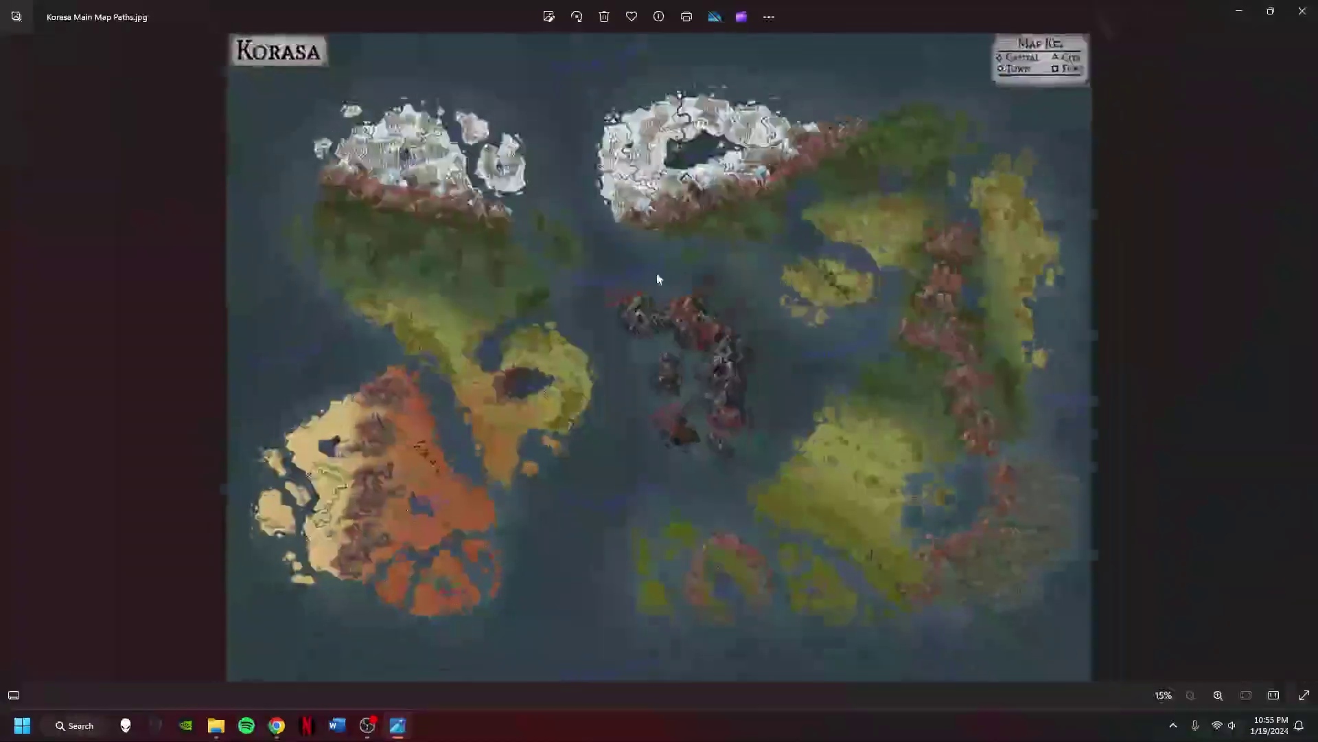
scroll(471, 274, "up", 4)
scroll(439, 275, "up", 3)
scroll(659, 207, "up", 3)
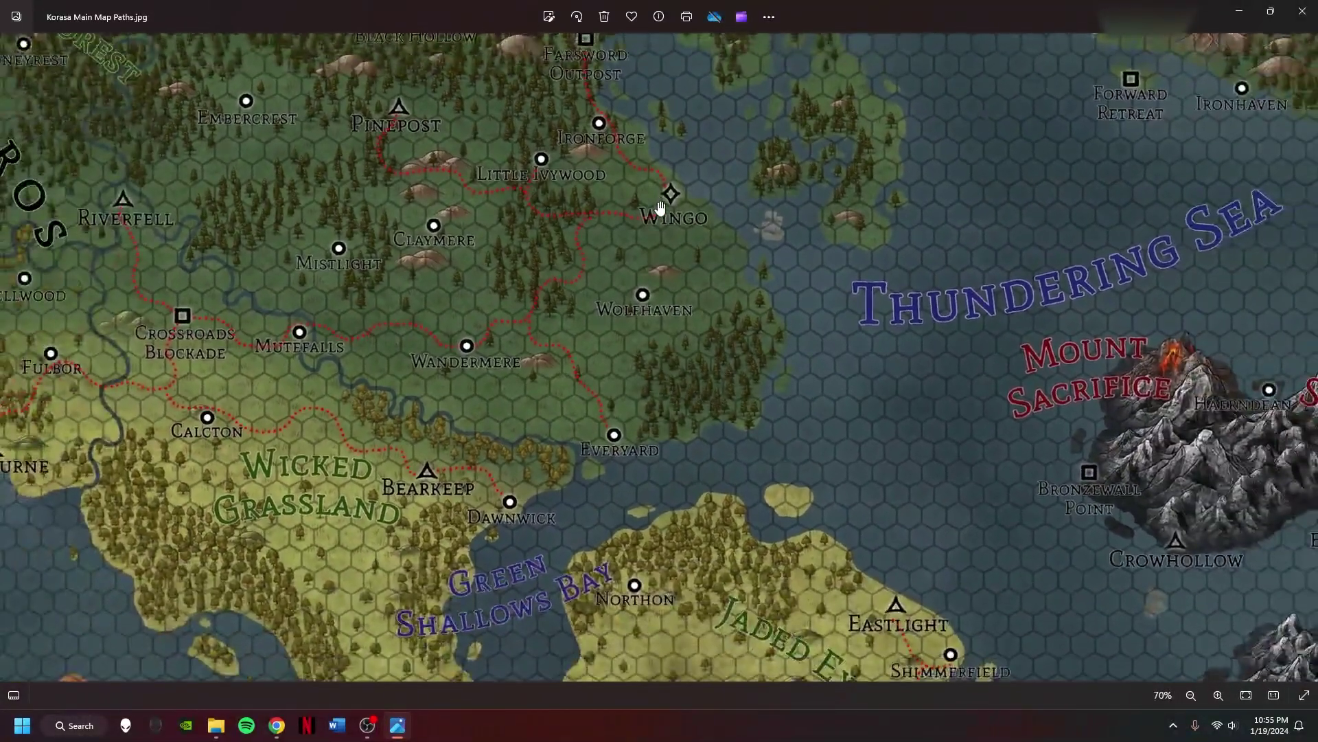
left_click_drag(660, 207, 681, 257)
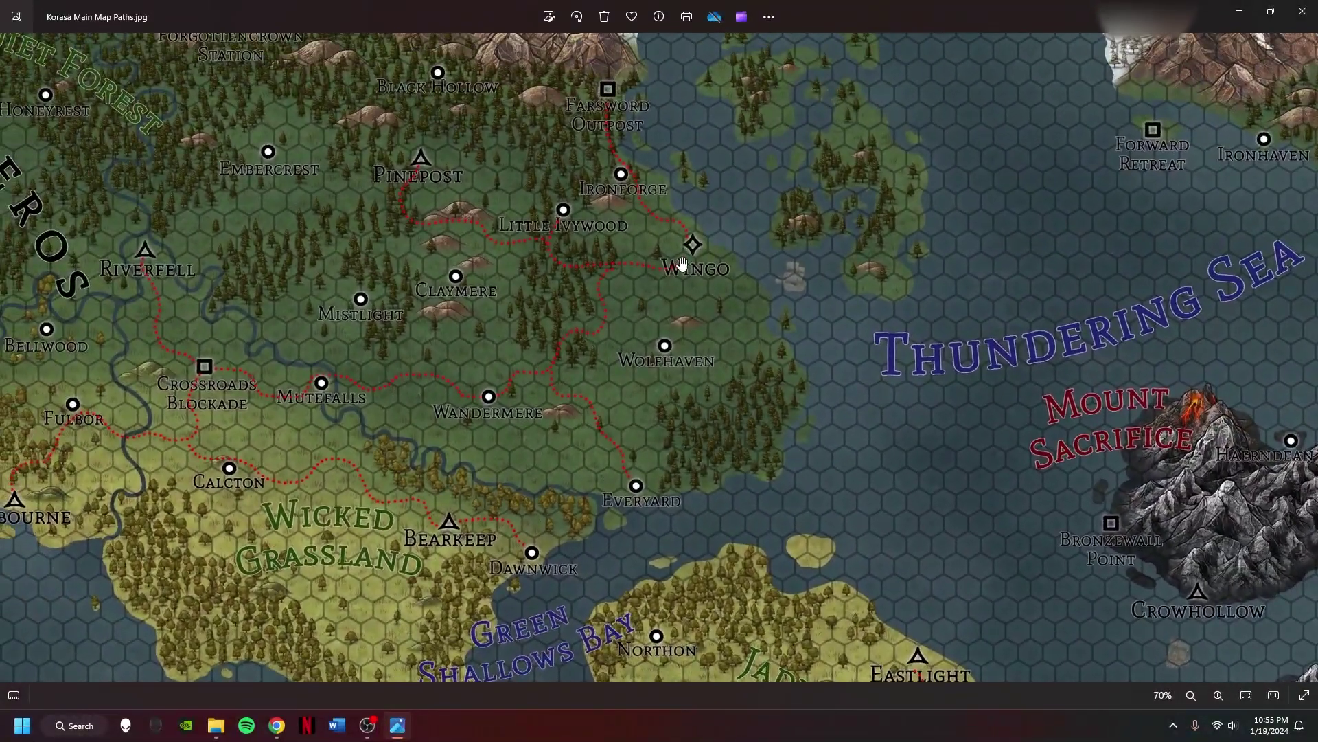
left_click_drag(634, 483, 567, 381)
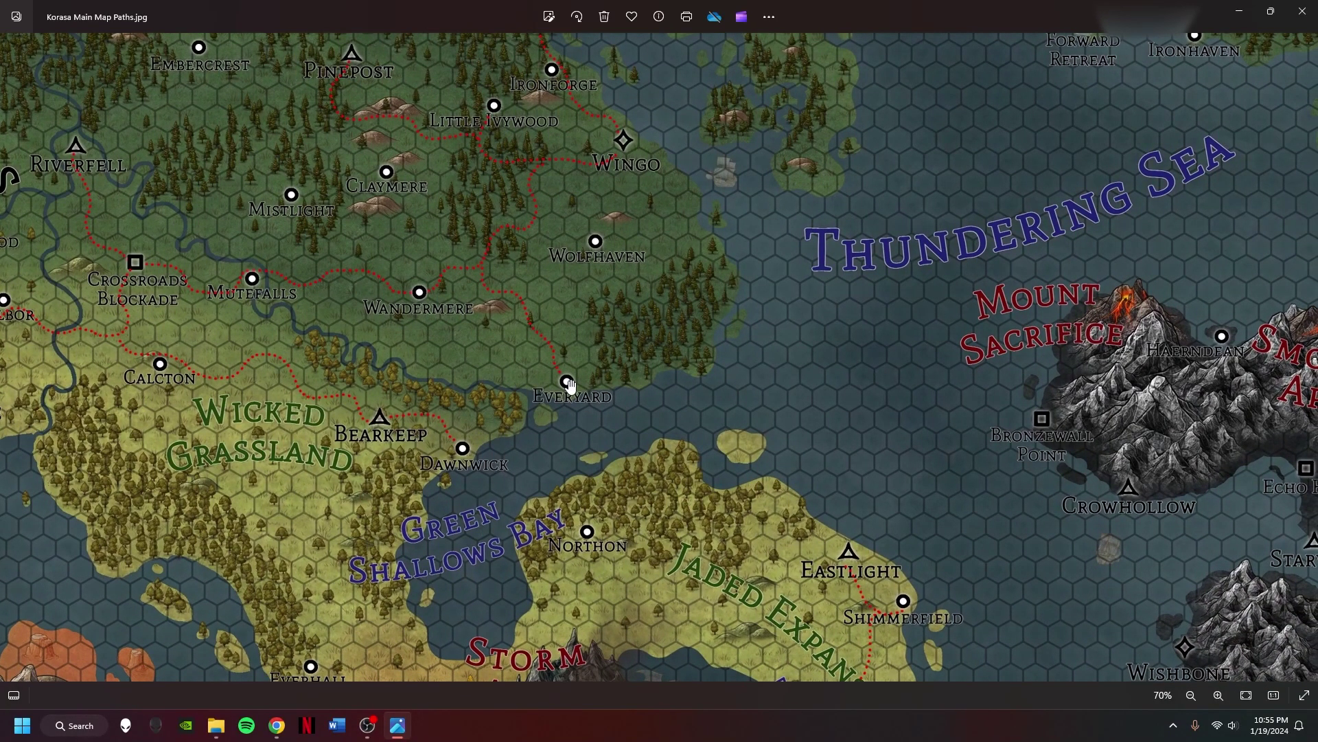
- Examine the Korasa map from Everyard south to Silverhall, Broxwood and the eastern coast of Zara
scroll(570, 385, "down", 8)
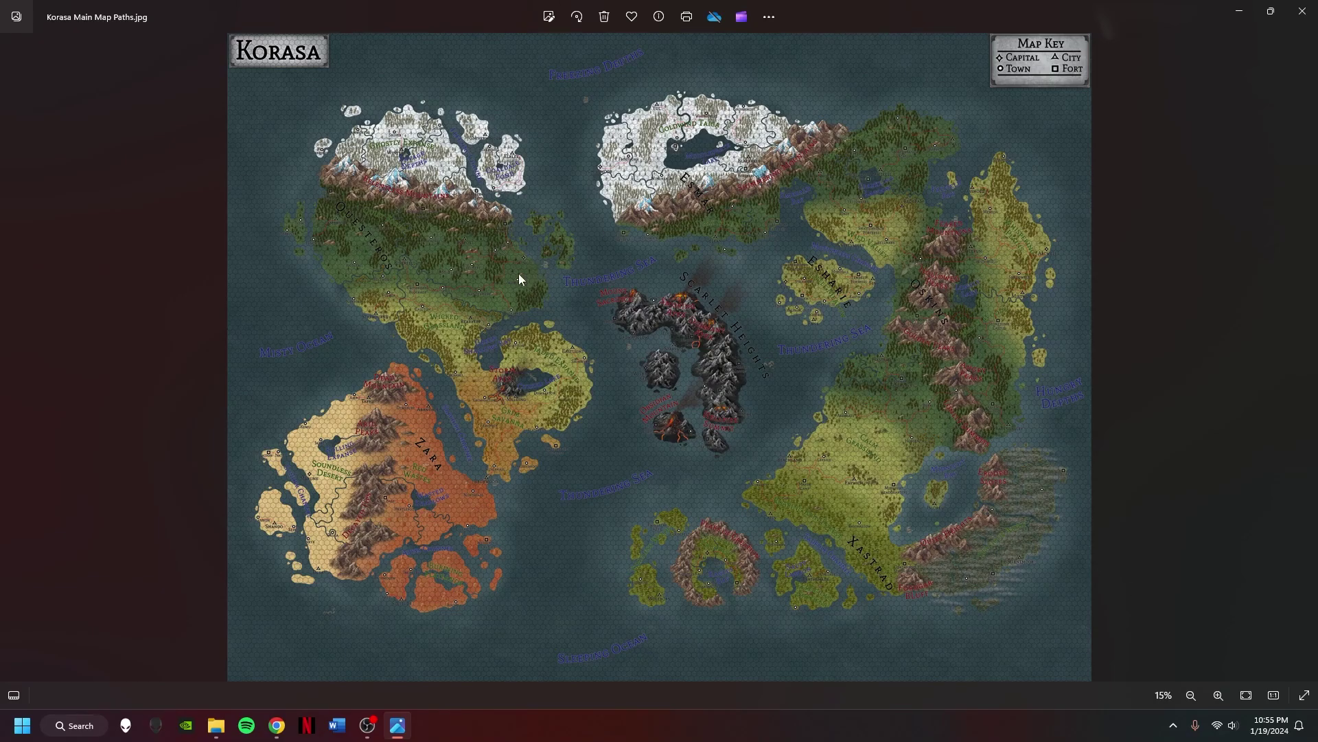
scroll(542, 259, "up", 9)
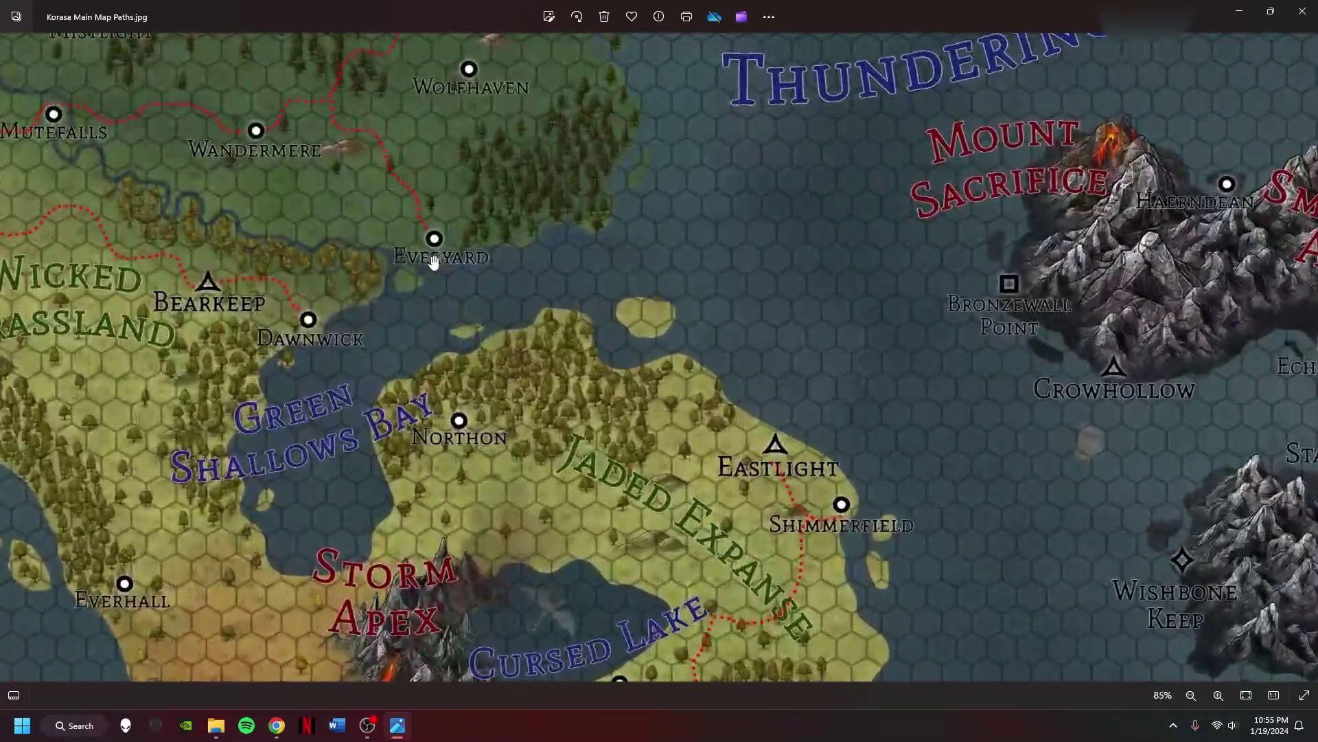
scroll(444, 251, "down", 10)
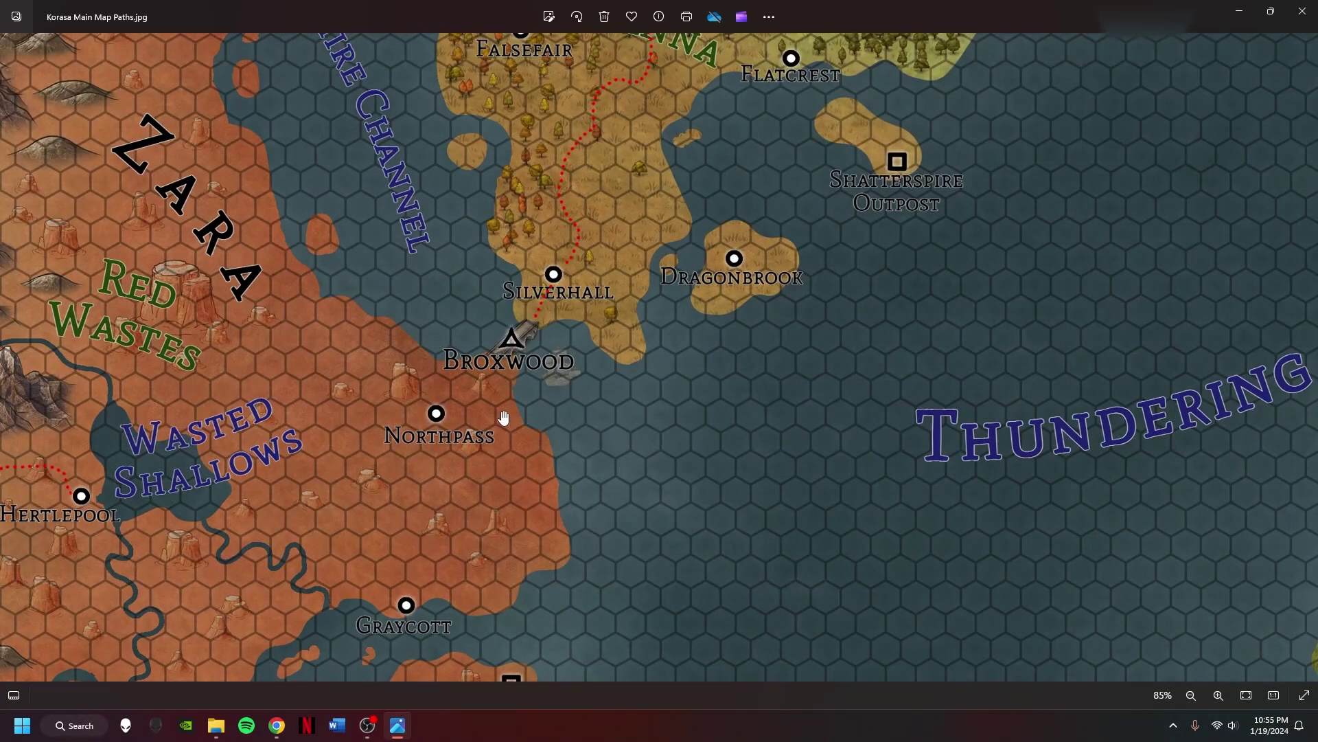
scroll(510, 363, "down", 2)
scroll(510, 363, "down", 3)
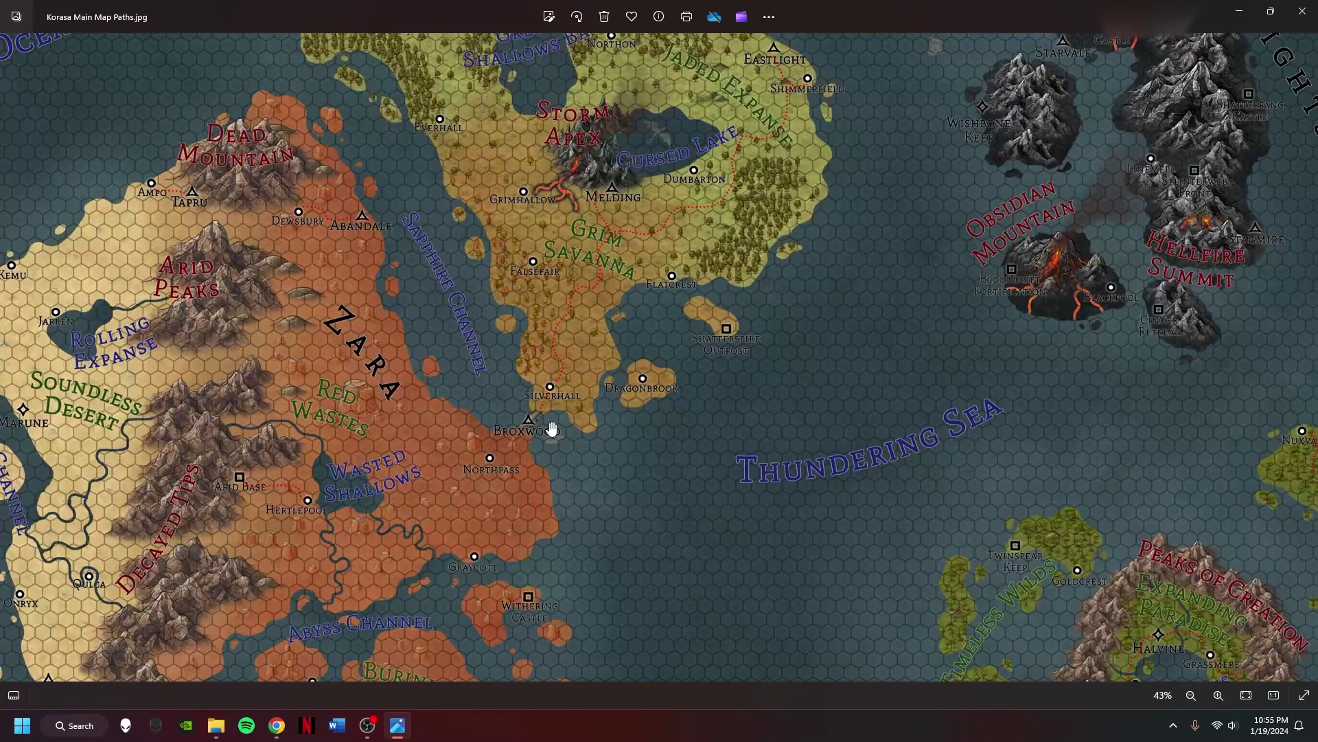
scroll(553, 429, "down", 3)
- Examine the Wingo coast of Questeros and the Thundering Sea crossing toward Scarlet Heights and Esmar
scroll(529, 474, "up", 4)
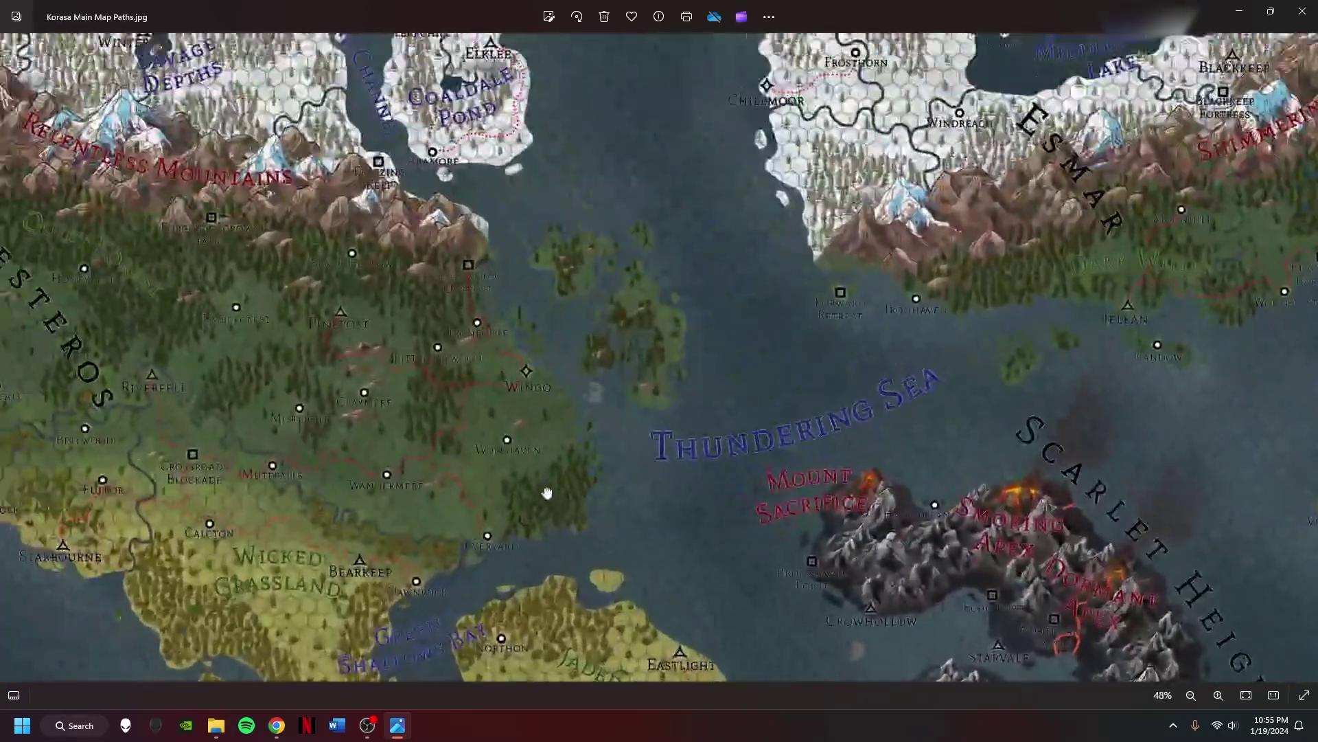
scroll(547, 493, "up", 3)
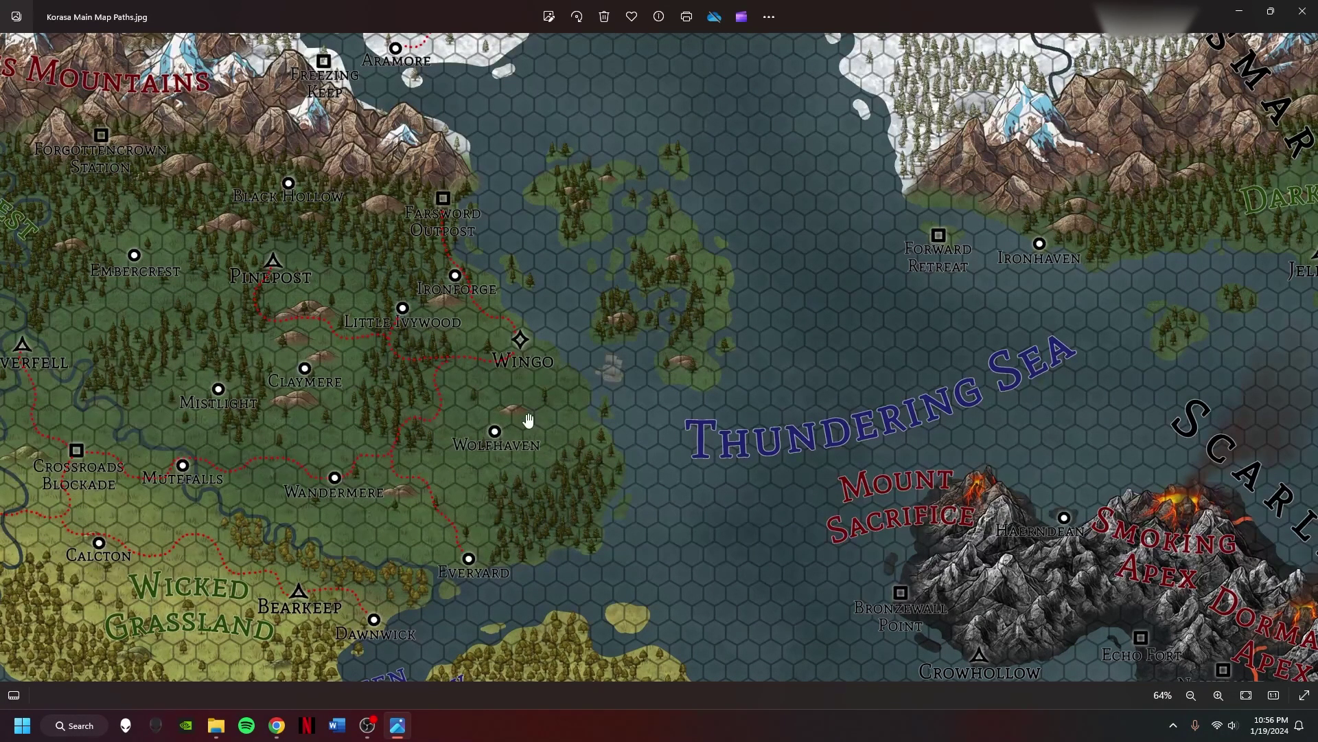
scroll(525, 389, "down", 4)
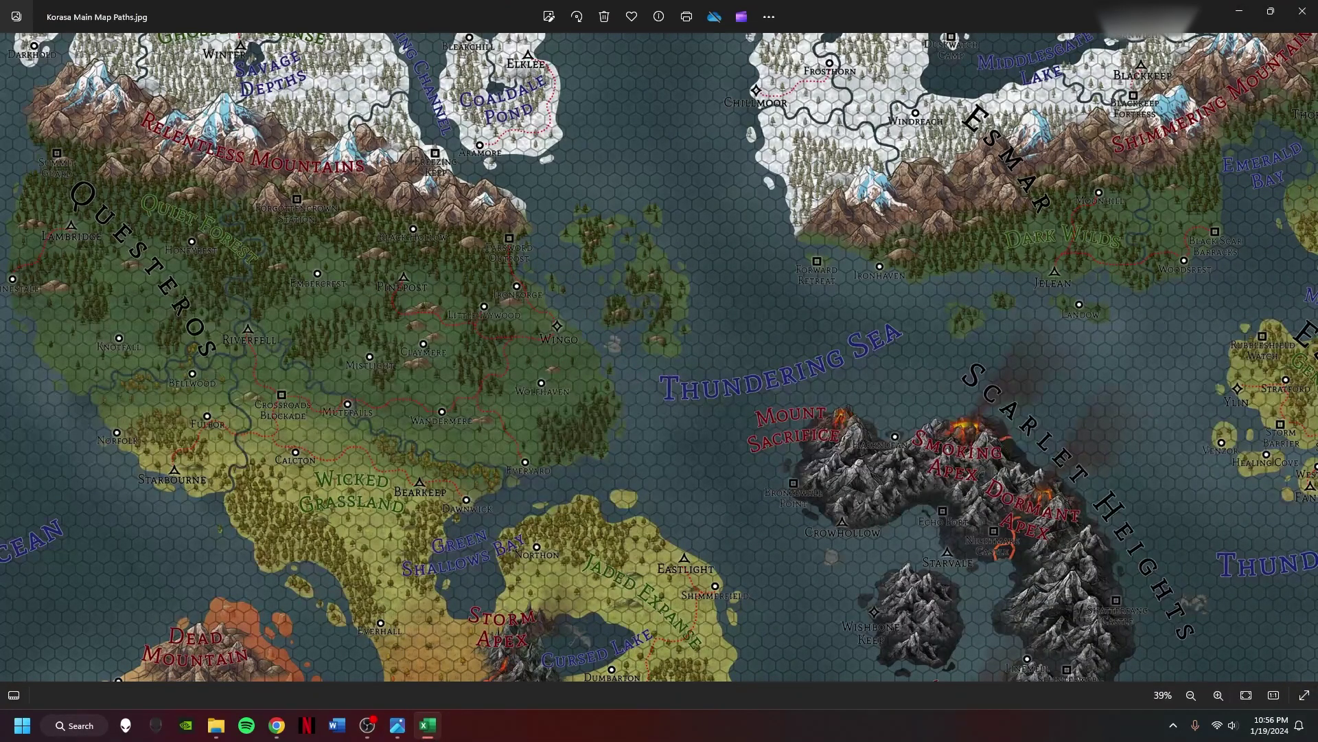
left_click_drag(933, 412, 819, 364)
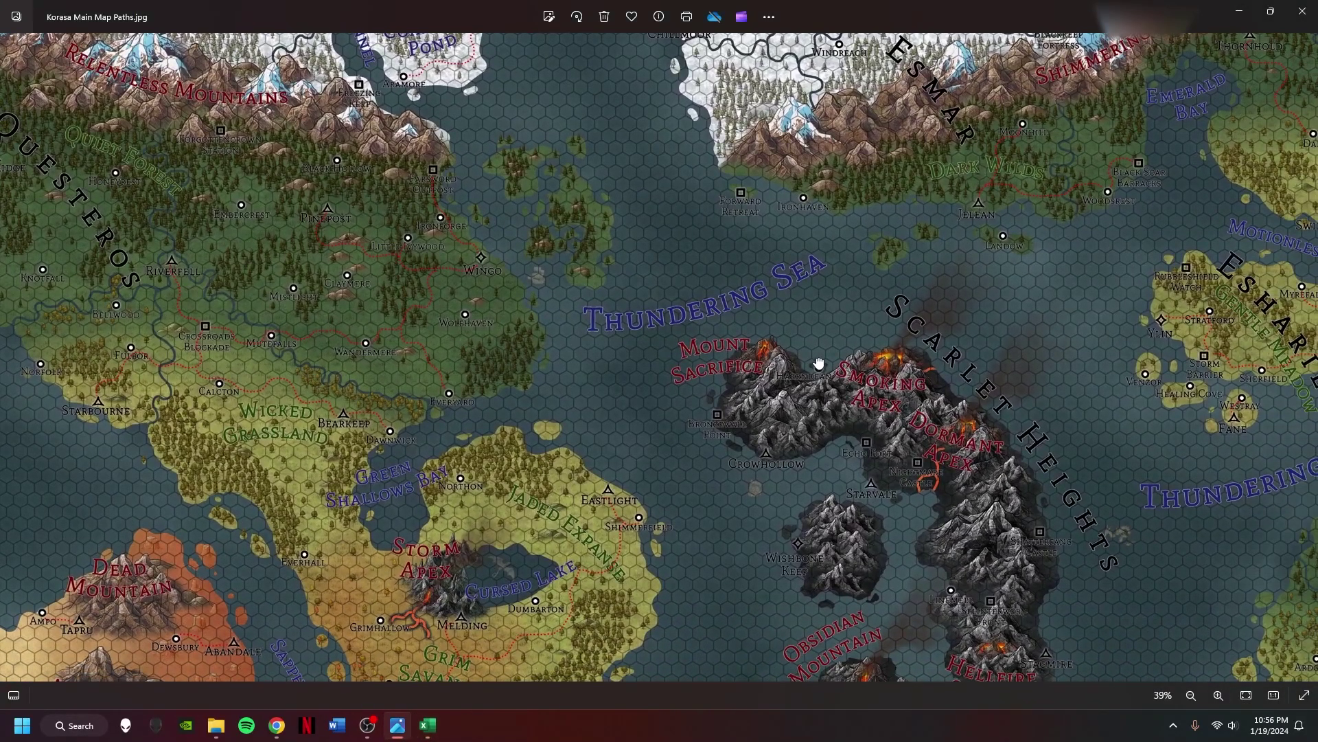
scroll(824, 360, "down", 2)
scroll(418, 286, "down", 2)
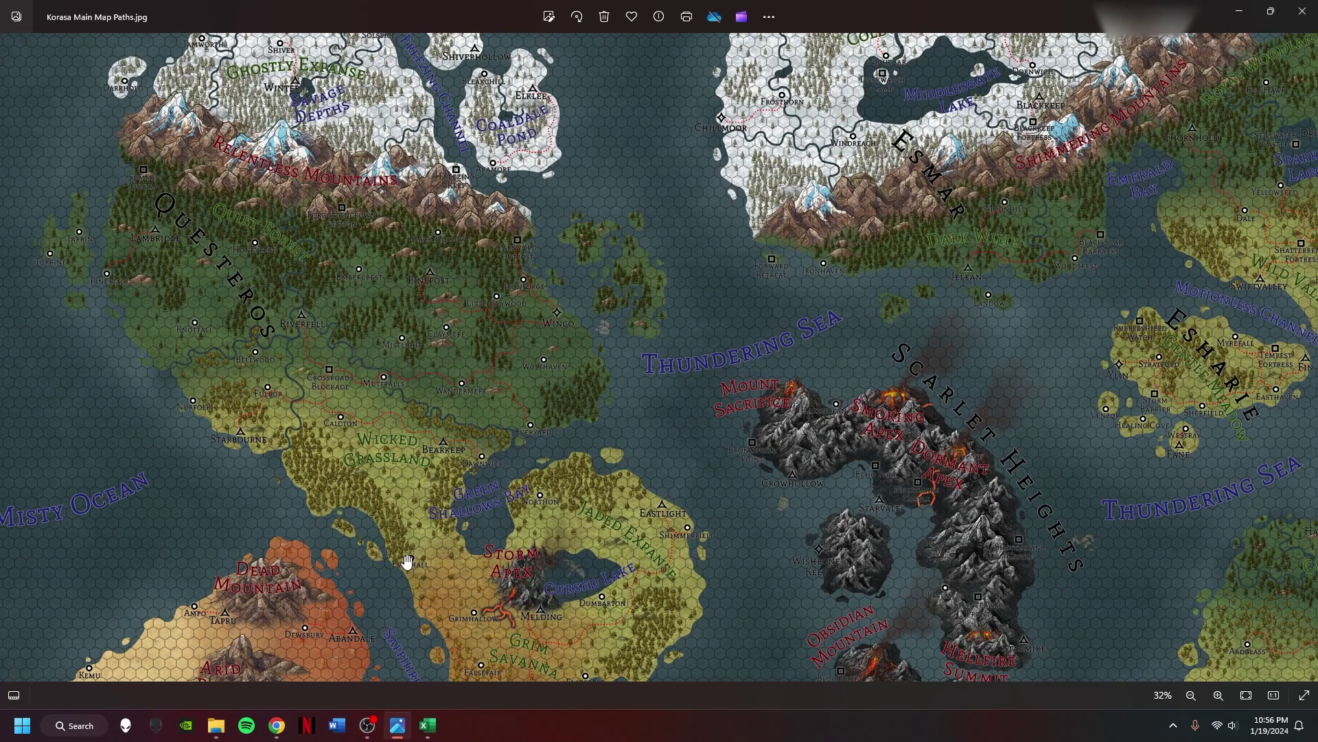
left_click_drag(653, 403, 509, 417)
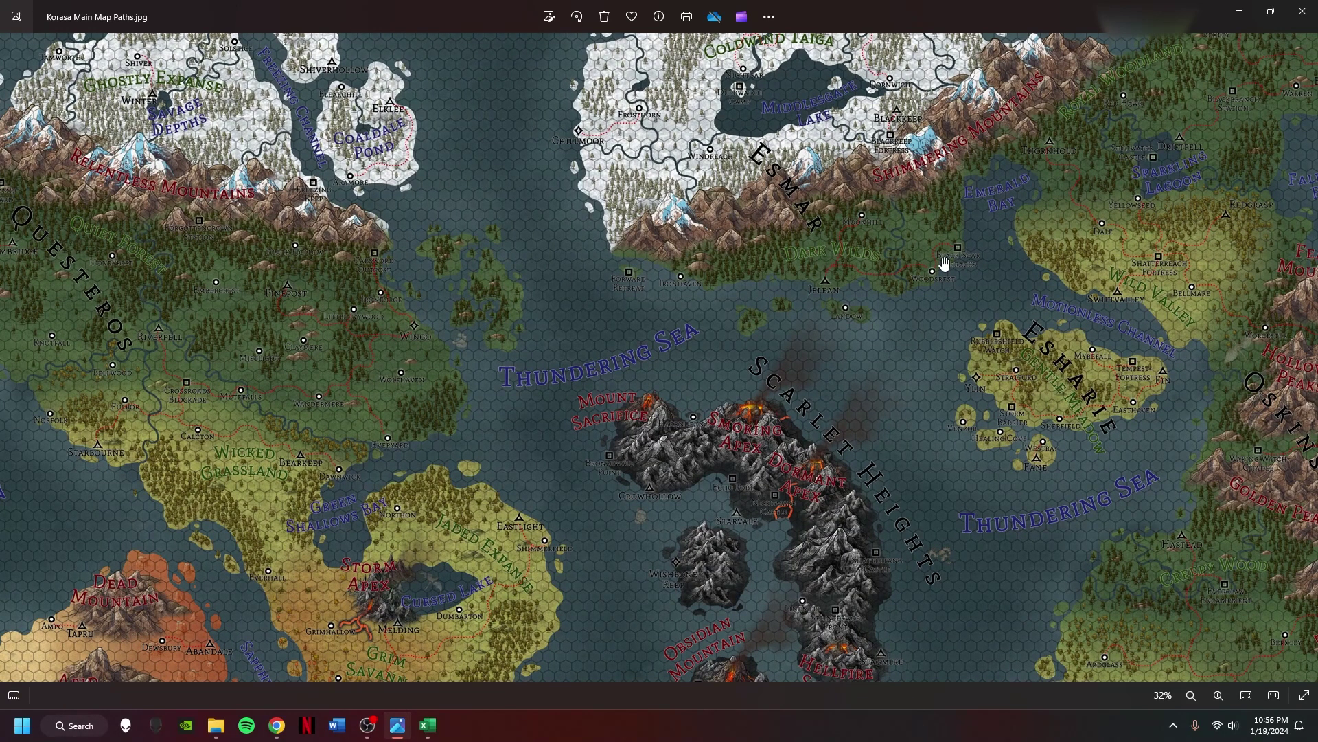
- View the whole Korasa map and inspect the Esharie island around Ylin, Stratford and Fin
scroll(886, 274, "down", 3)
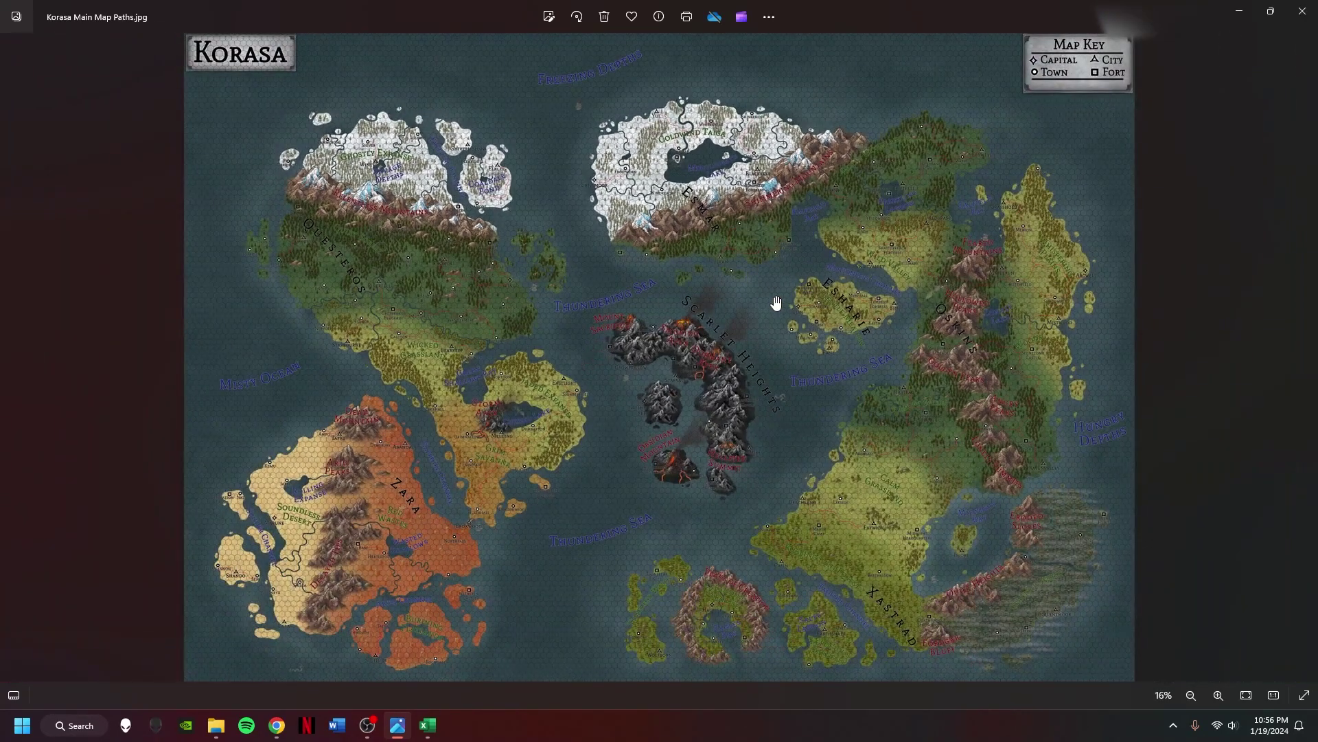
scroll(870, 335, "up", 3)
scroll(870, 335, "up", 2)
left_click_drag(870, 335, 487, 303)
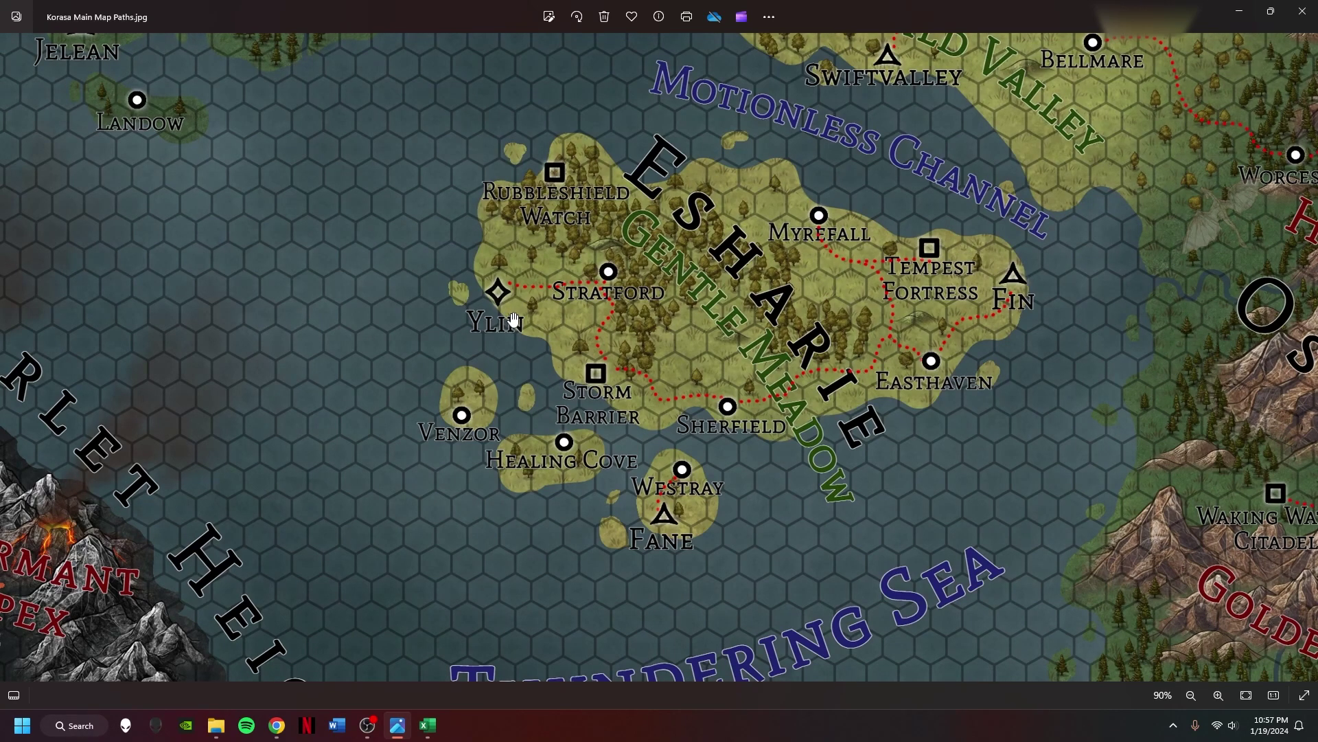
scroll(509, 321, "down", 5)
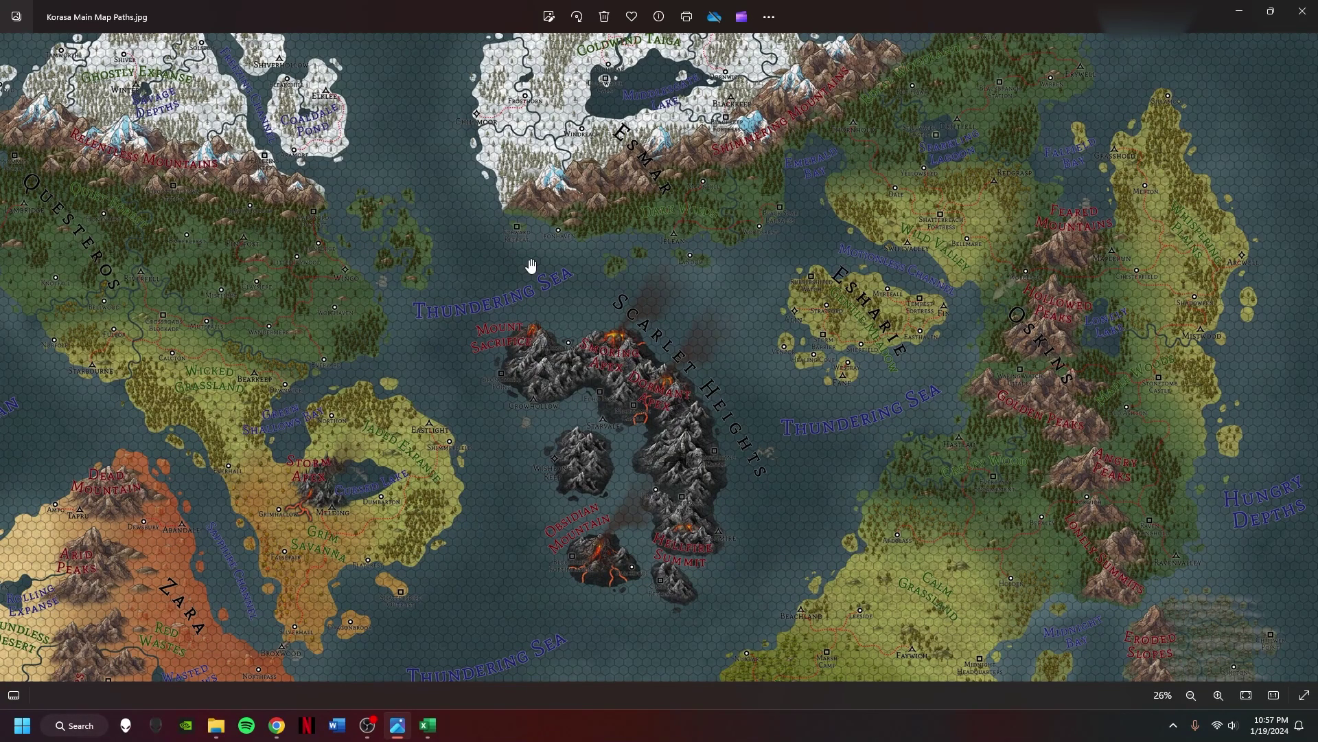
- Compare the Wingo coast with Esmar's Middlesgate Lake and Blackkeep area on the Korasa map
scroll(339, 259, "up", 5)
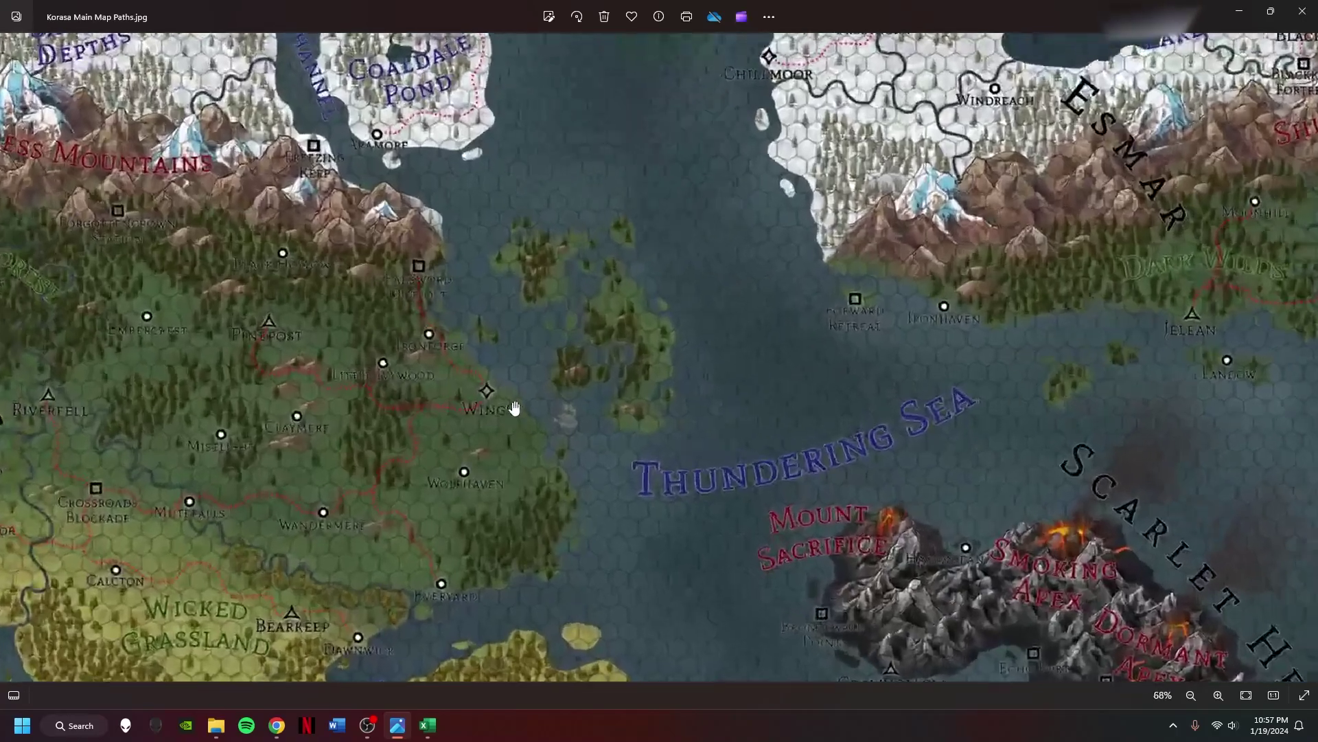
scroll(641, 332, "up", 4)
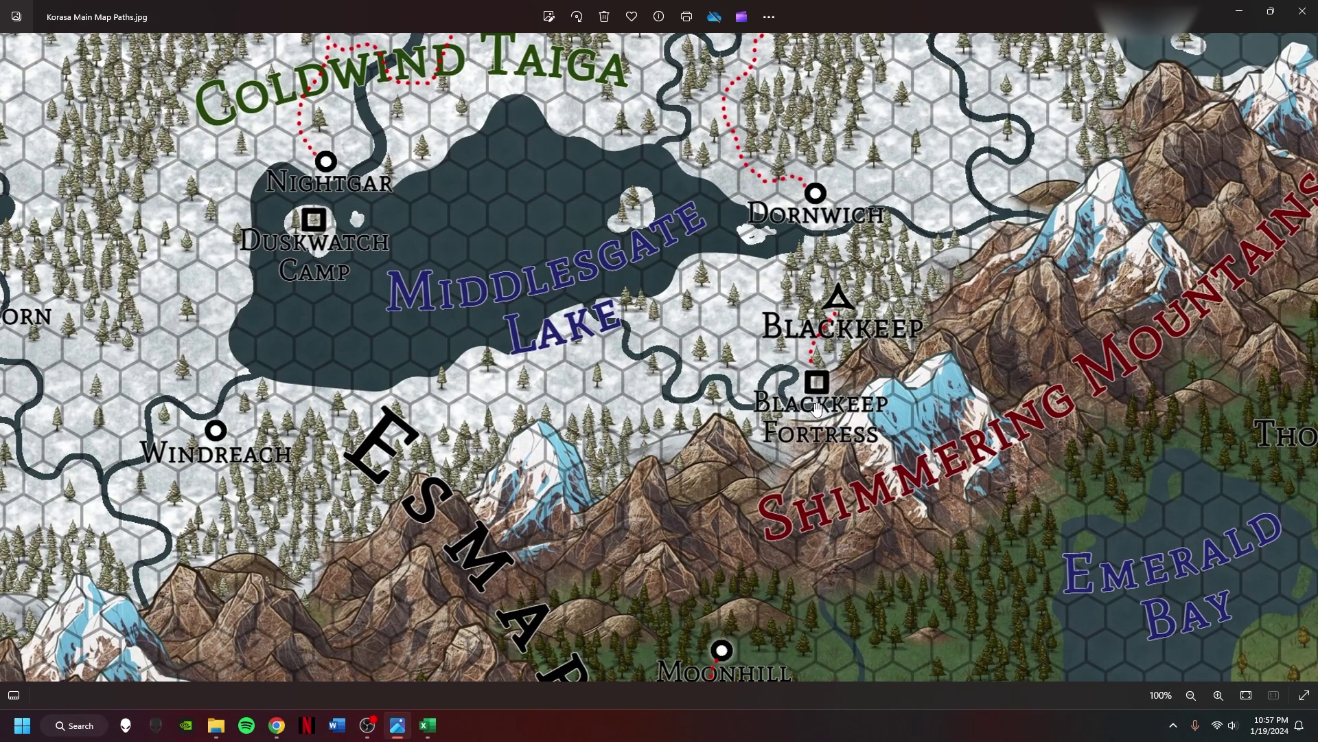
scroll(813, 398, "down", 5)
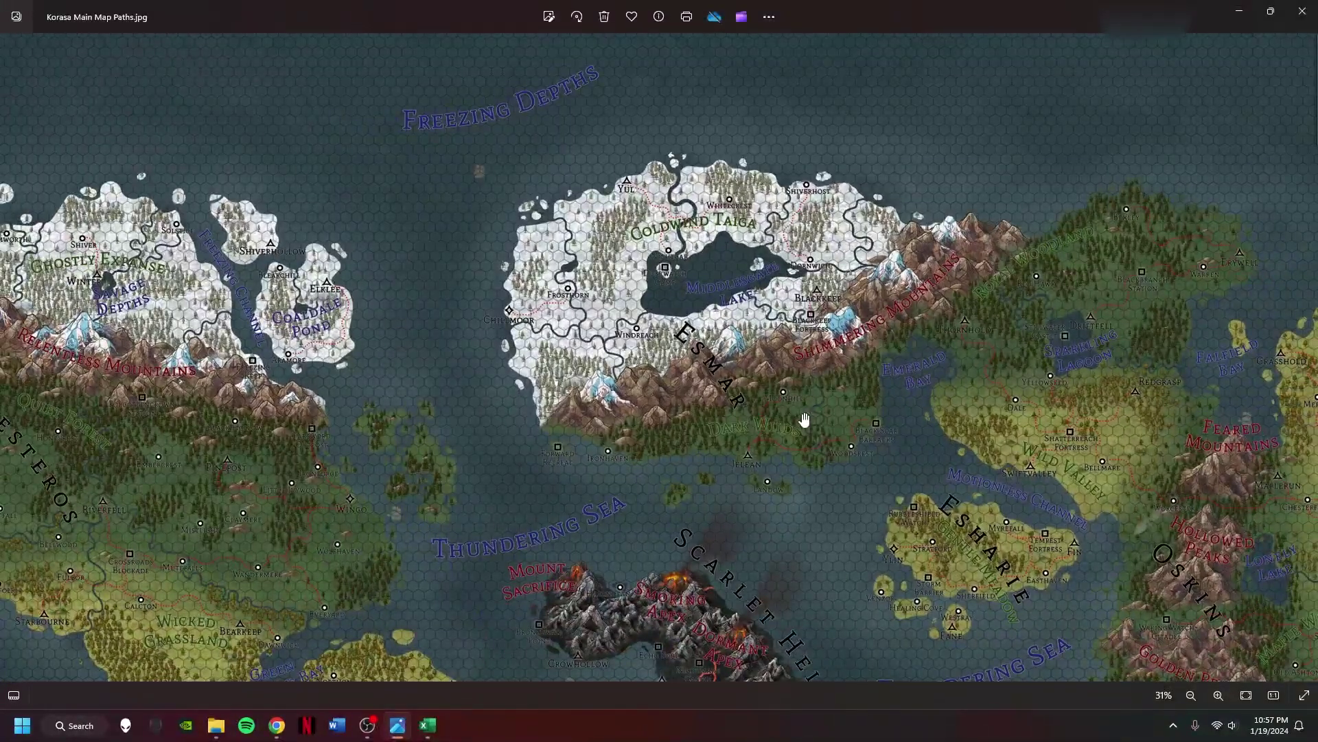
scroll(813, 456, "down", 3)
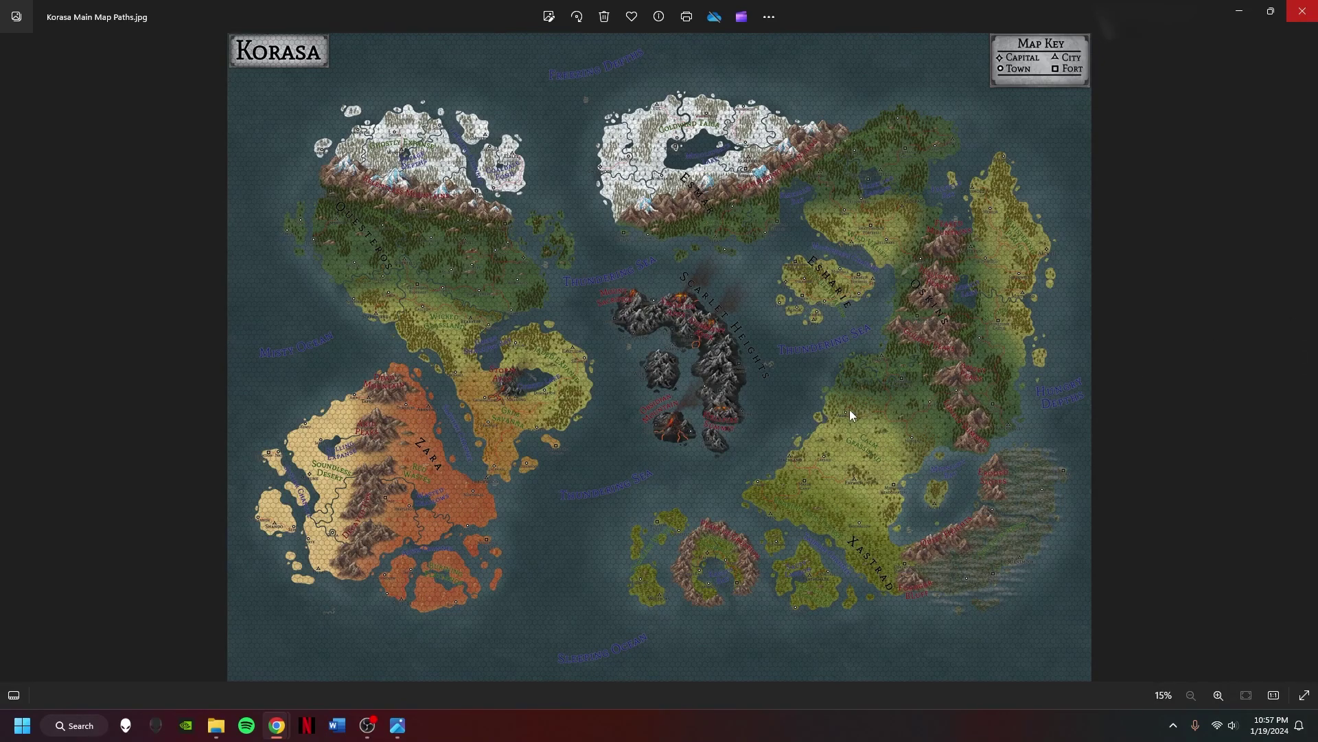
- Close the Korasa Main Map Paths image and the Korasa folder window
scroll(290, 132, "up", 3)
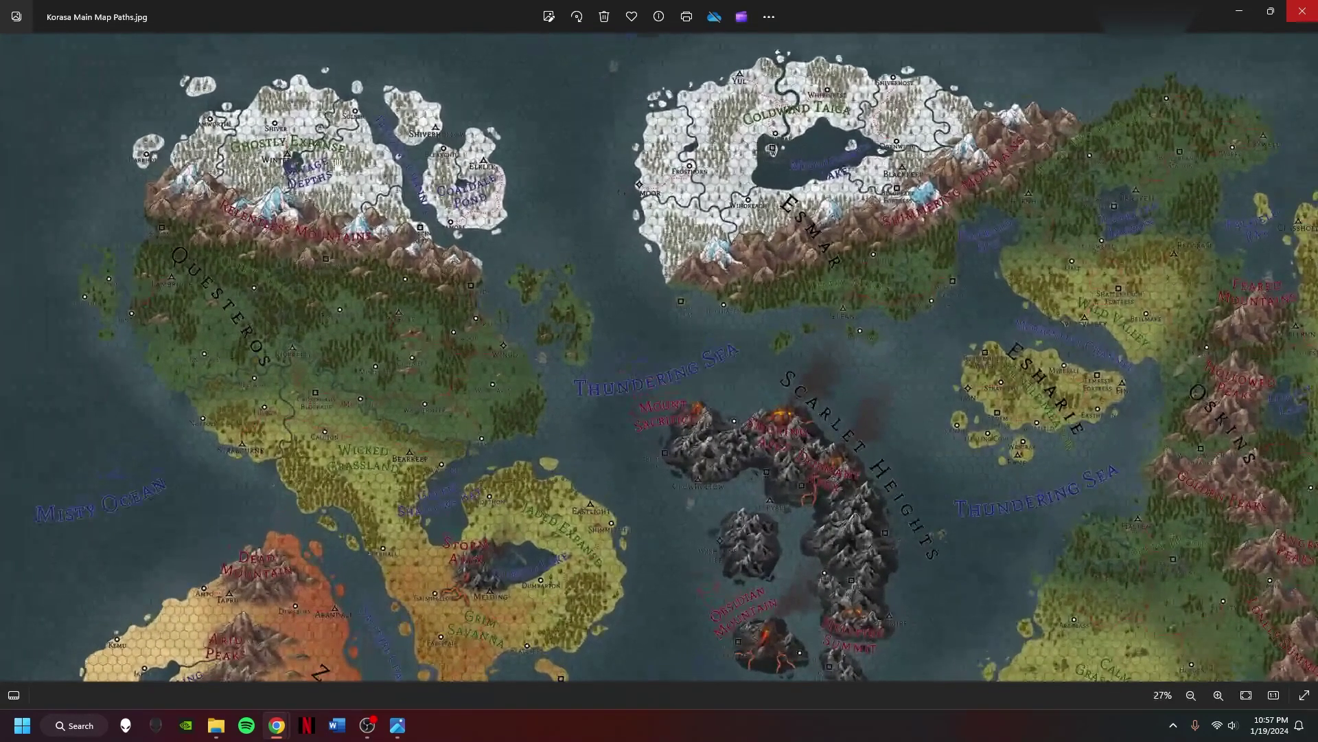
left_click(1296, 7)
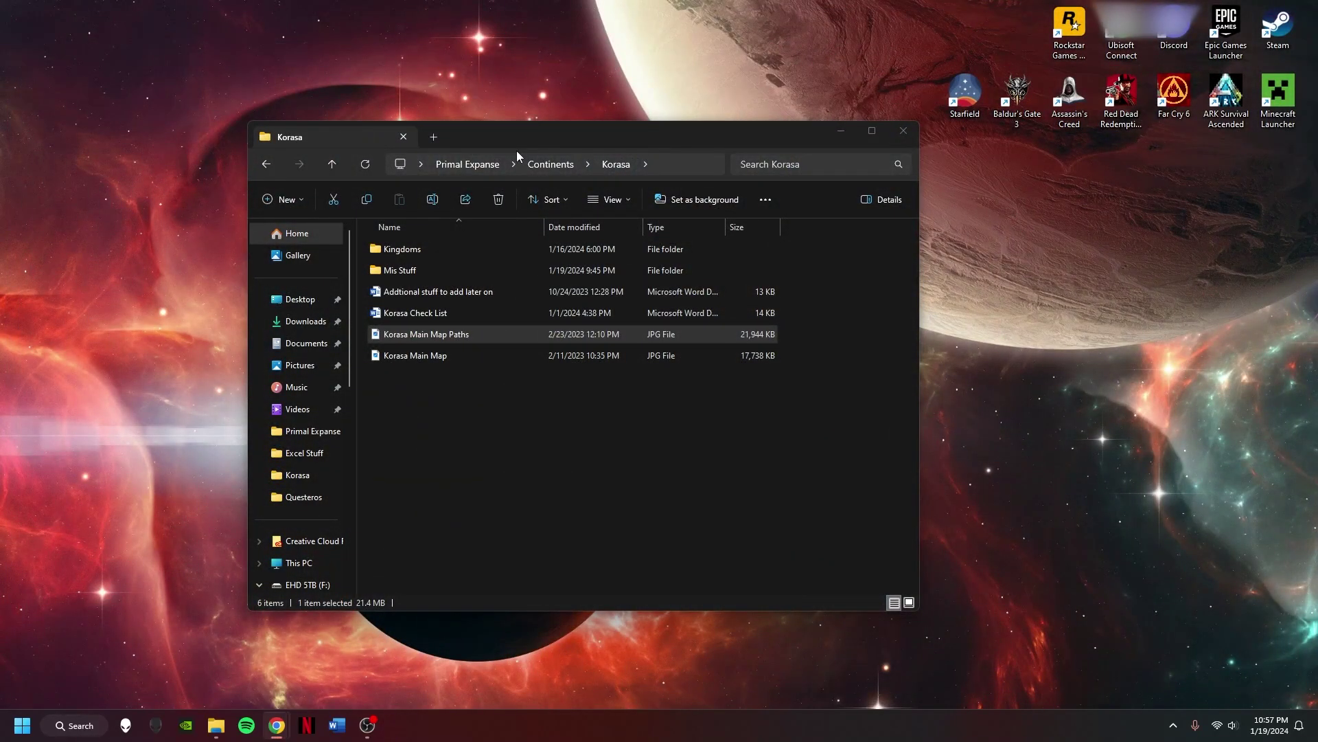
left_click(891, 135)
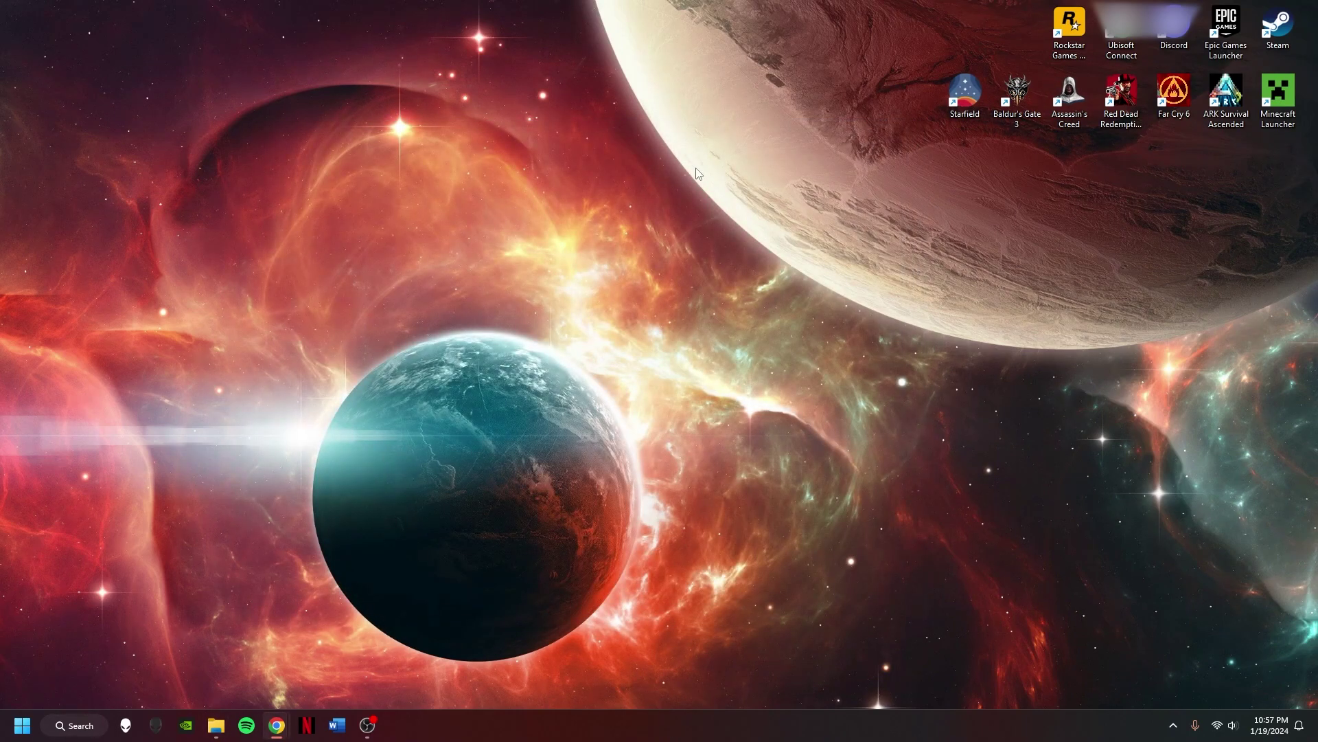